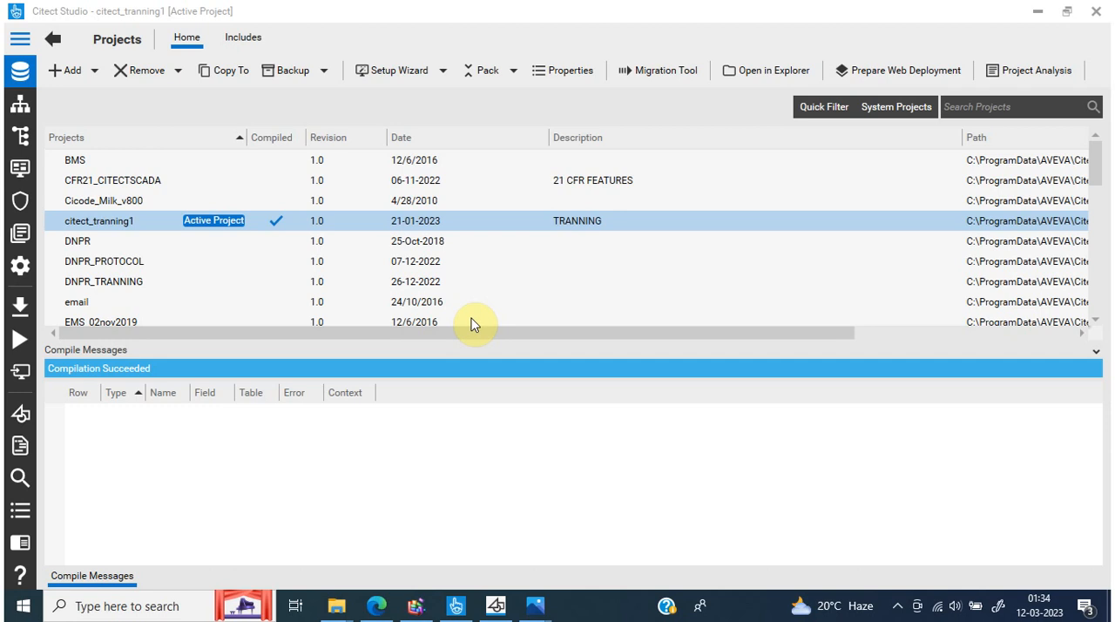
# Delete the trend1_int2 row from the System Model trends and save the change
pyautogui.click(29, 142)
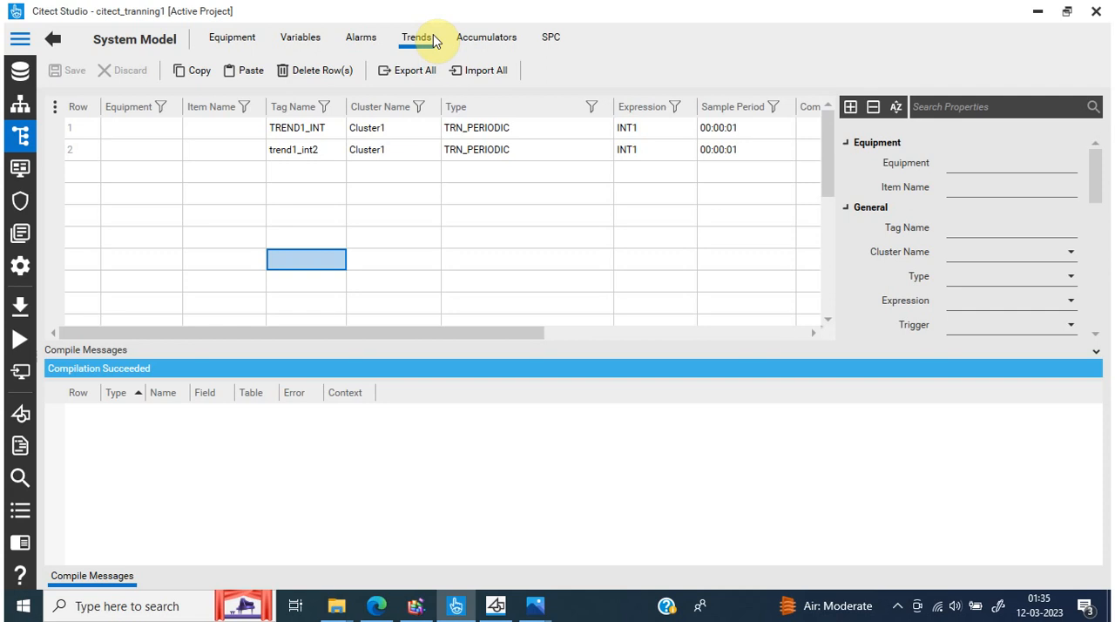
pyautogui.click(54, 155)
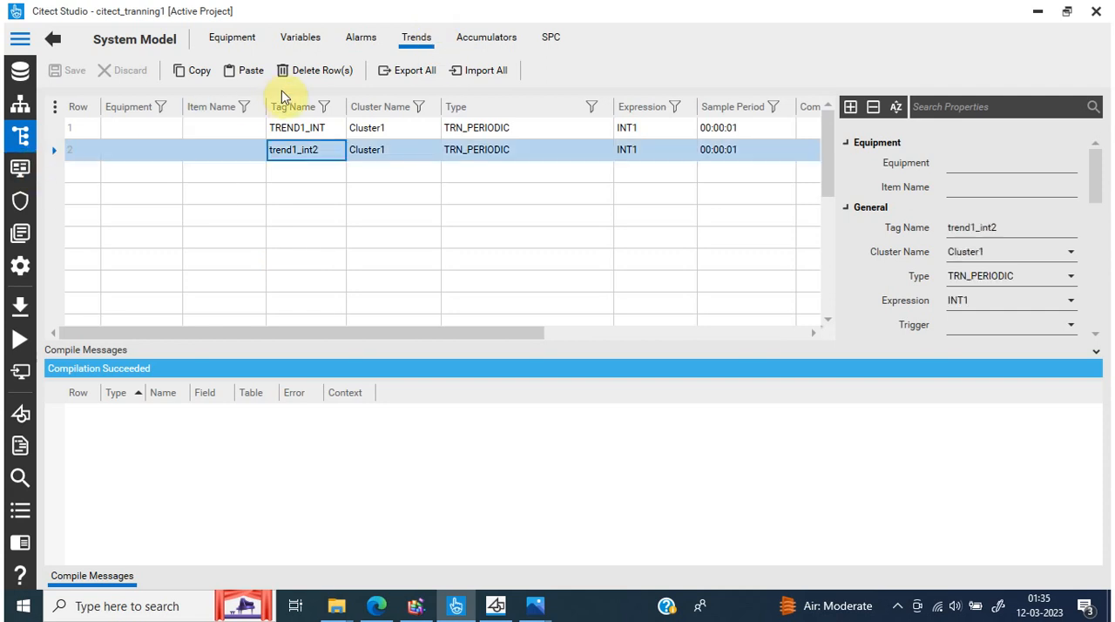
pyautogui.click(309, 71)
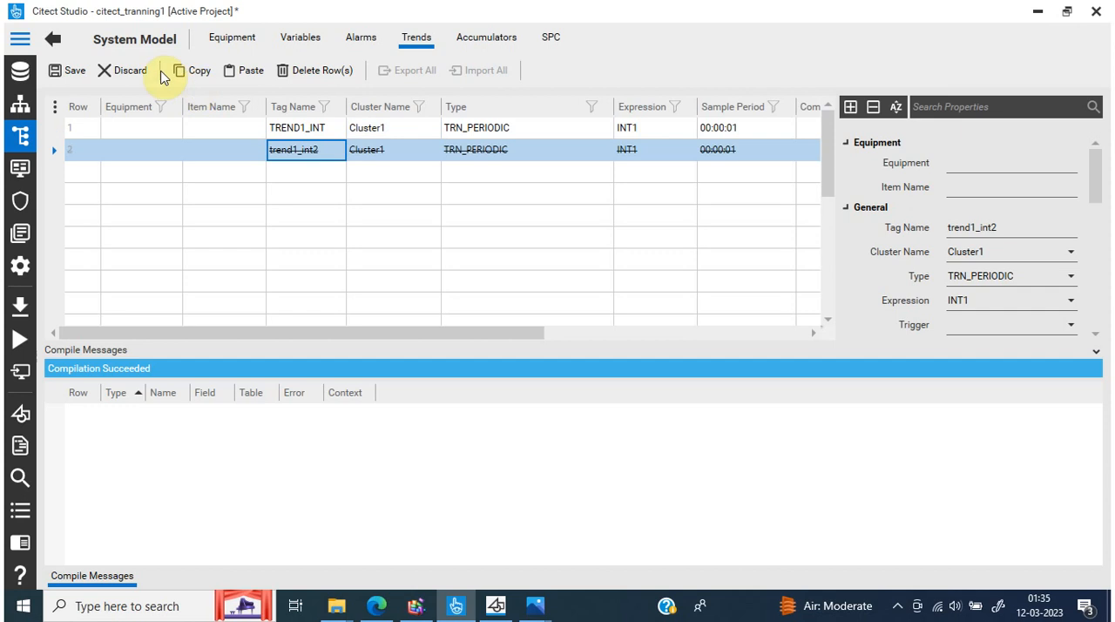
pyautogui.click(70, 74)
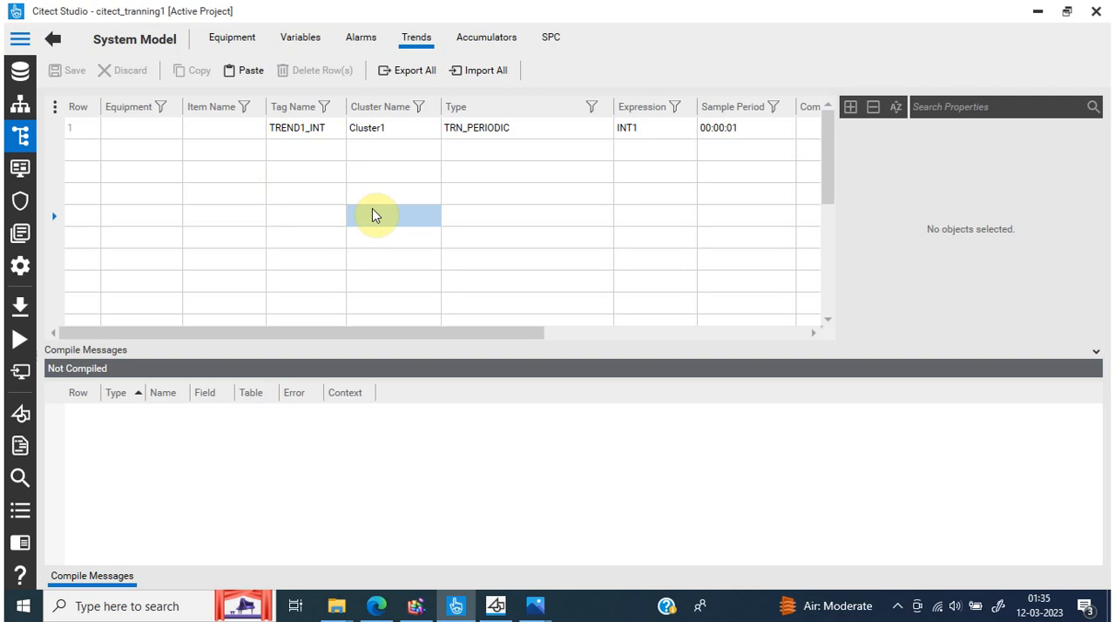
# Add a trend tag named TESTTREND in the second row and assign it to Cluster1
pyautogui.click(304, 161)
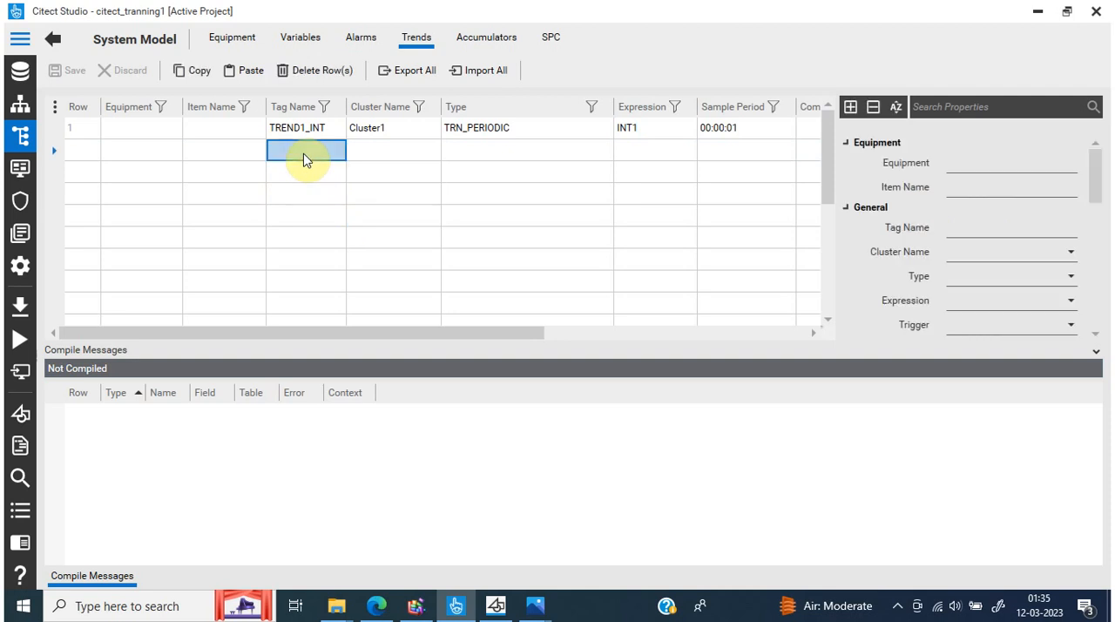
pyautogui.click(316, 150)
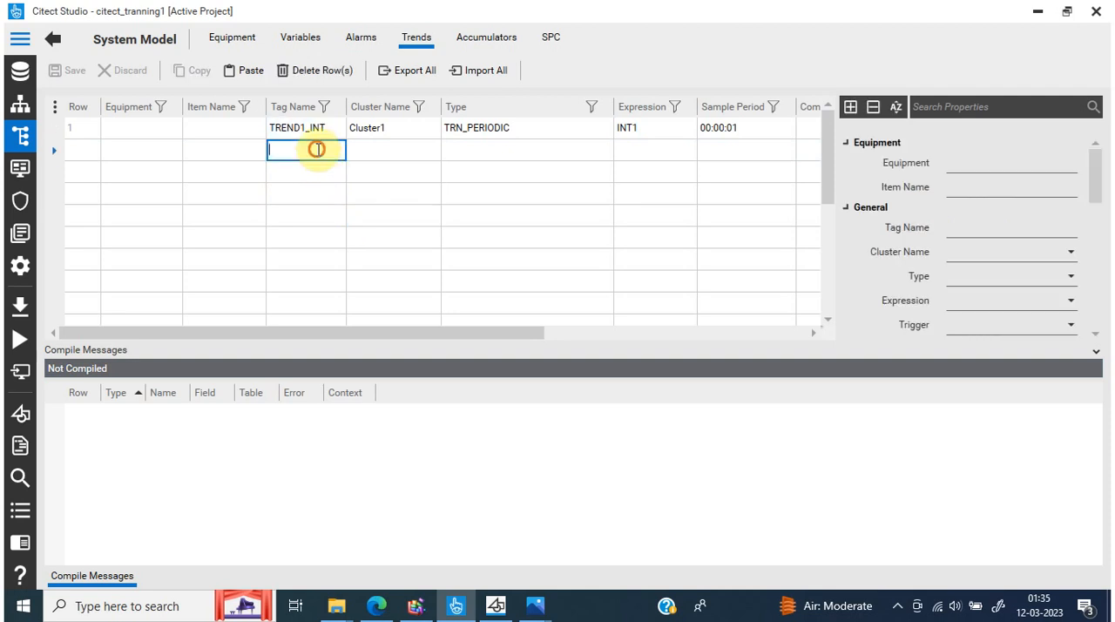
pyautogui.write('TEST')
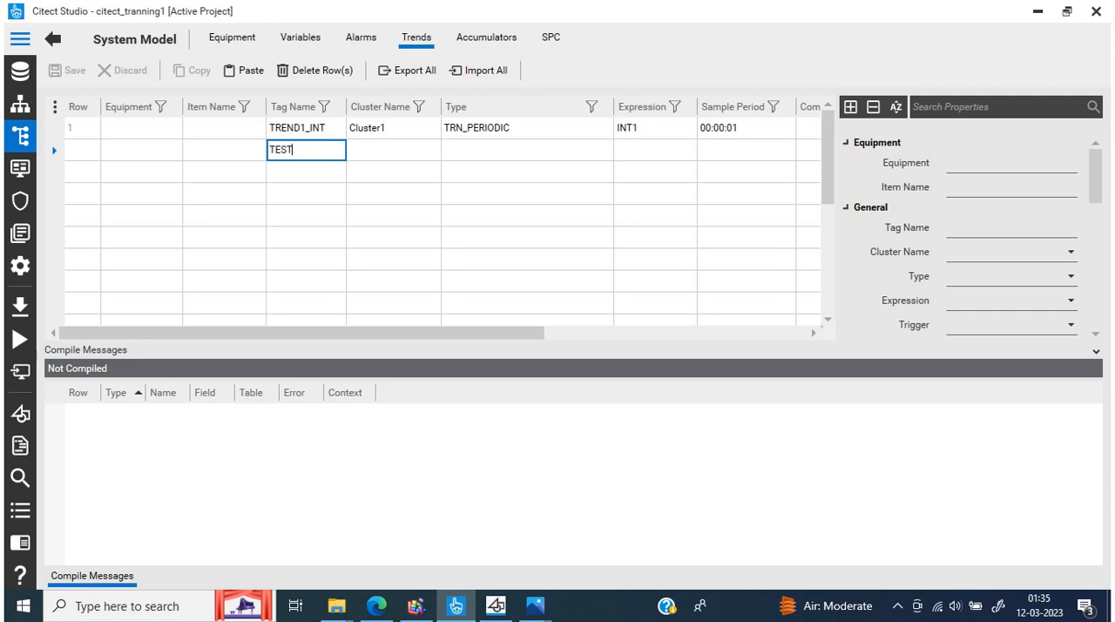
pyautogui.write('TREND')
pyautogui.click(372, 153)
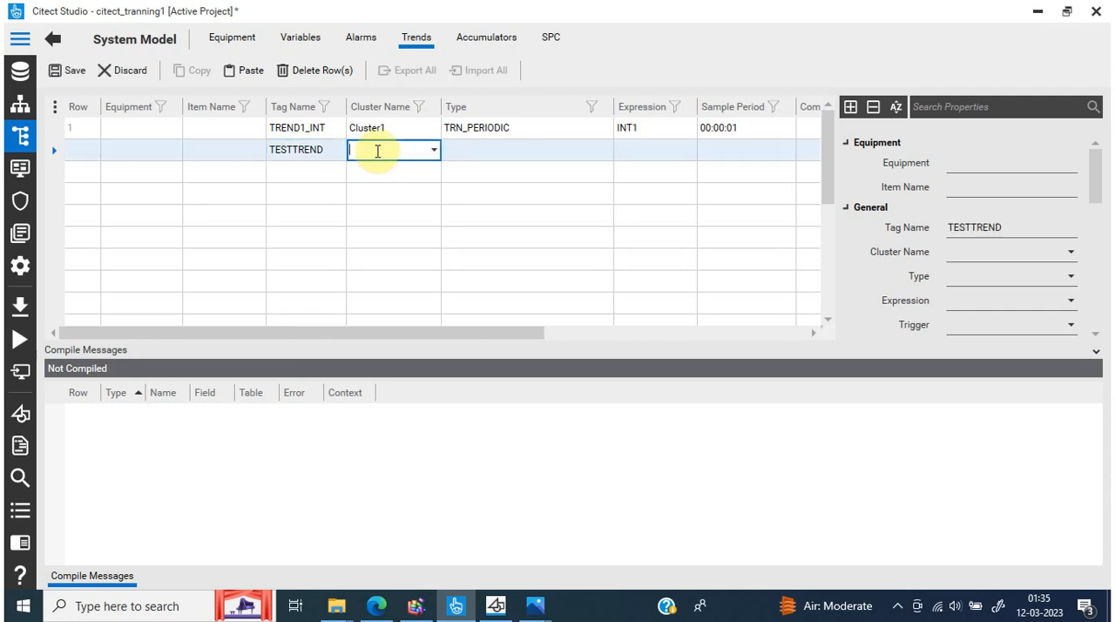
pyautogui.click(435, 150)
pyautogui.click(418, 169)
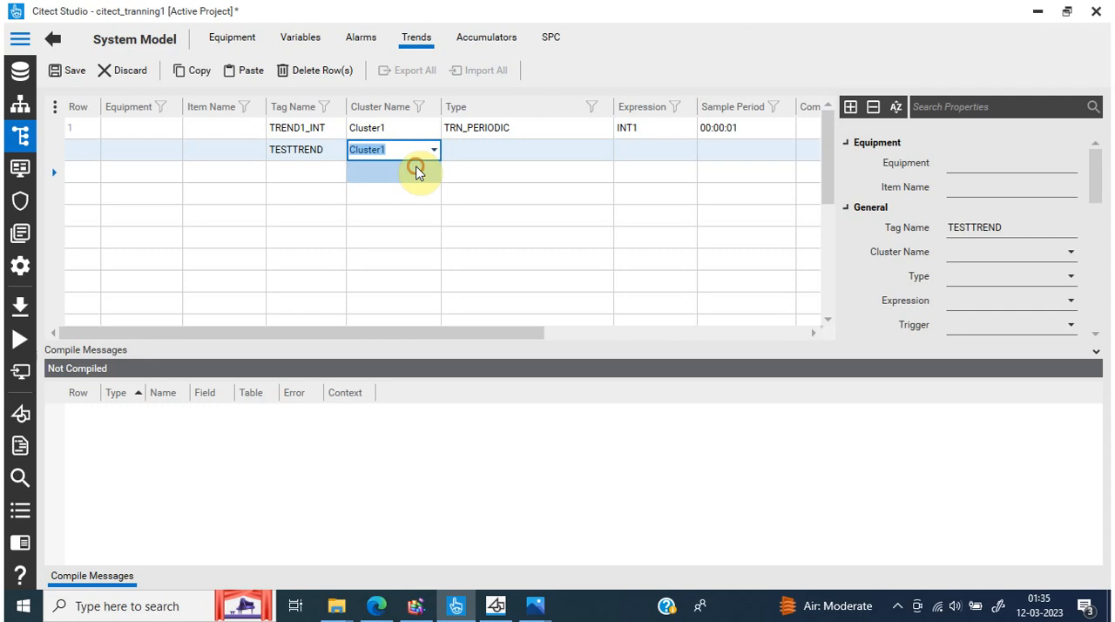
# Set the TESTTREND type to TRN_PERIODIC and its expression to INT1
pyautogui.click(532, 150)
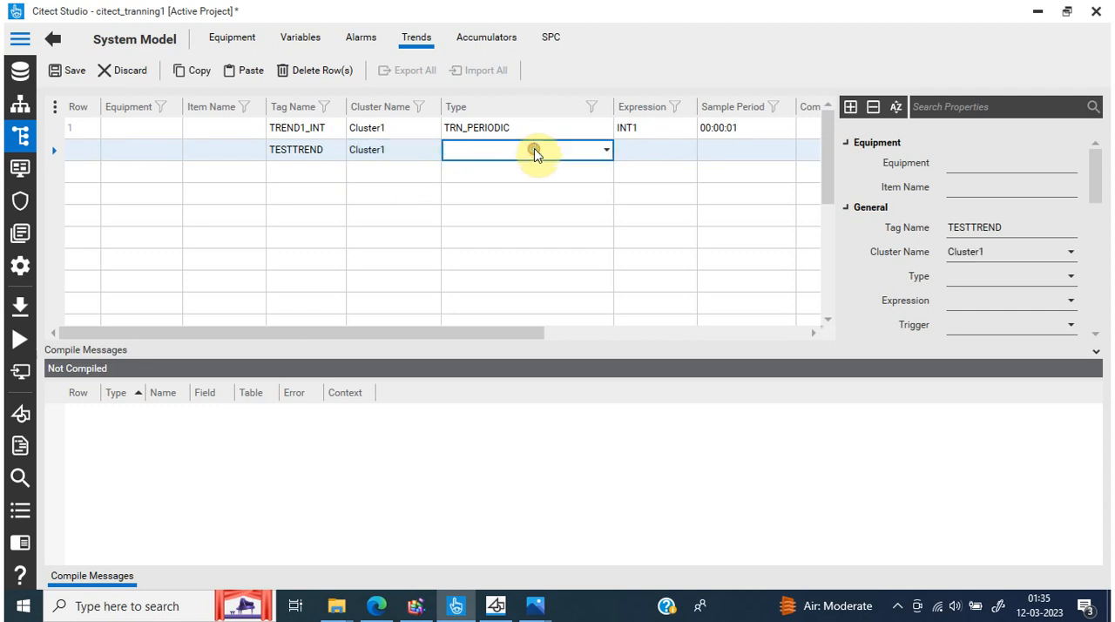
pyautogui.click(606, 151)
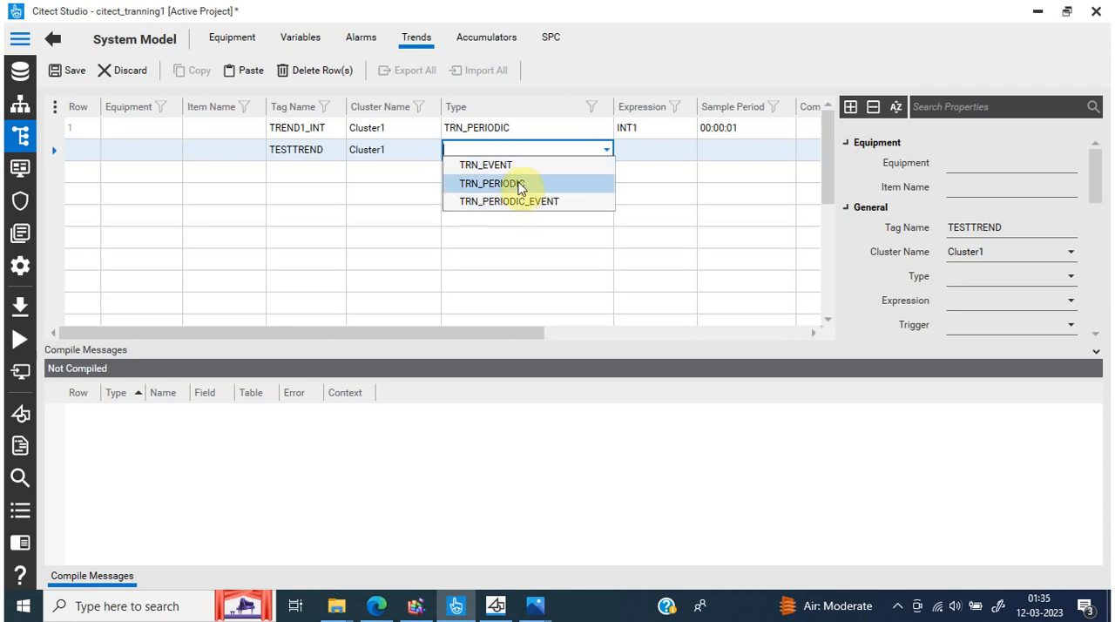
pyautogui.click(517, 183)
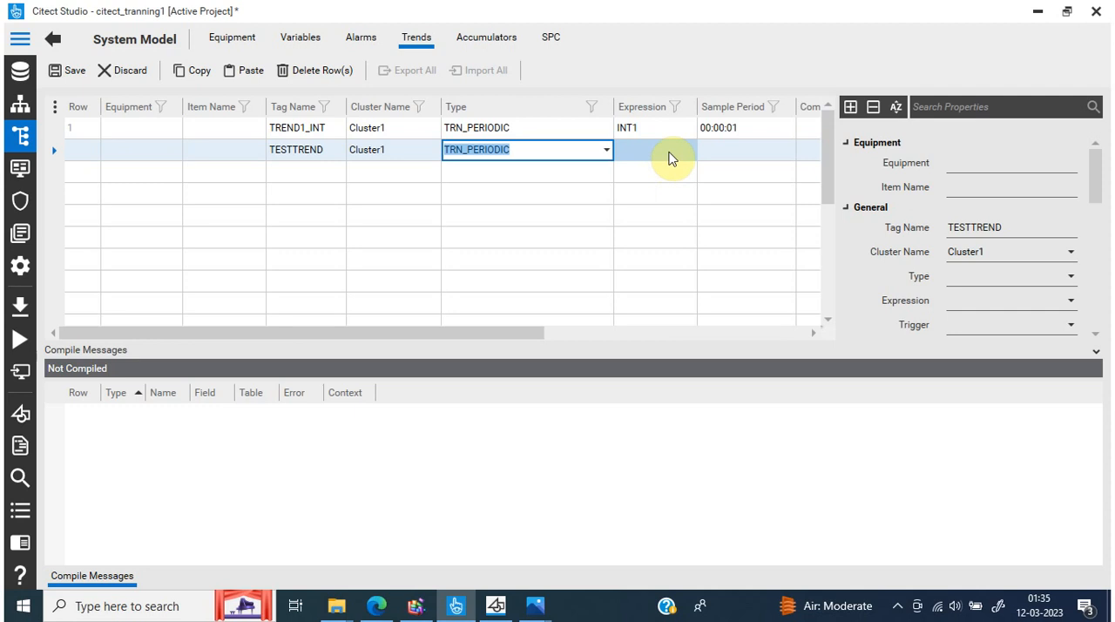
pyautogui.click(692, 152)
pyautogui.click(691, 150)
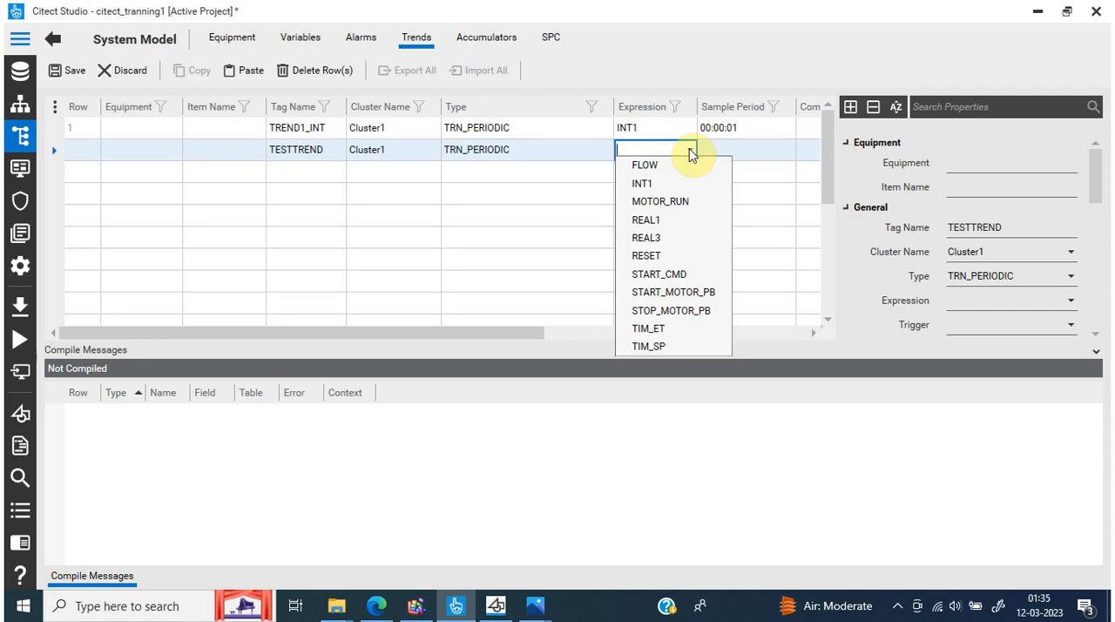
pyautogui.click(649, 184)
pyautogui.click(728, 178)
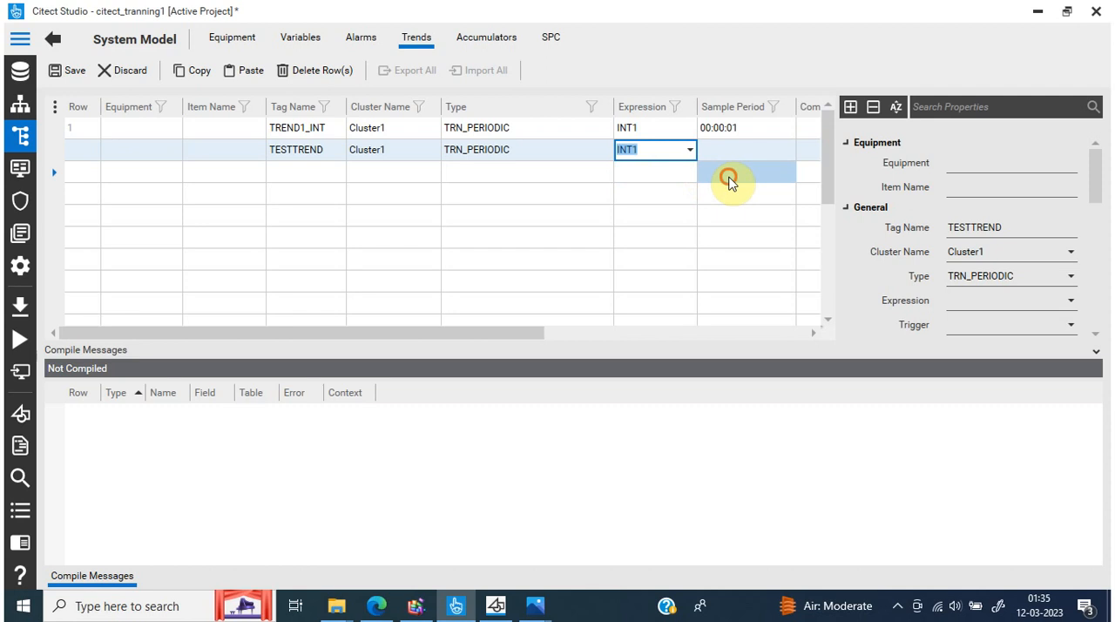
# Set the sample period of TESTTREND to 00:00:01
pyautogui.click(828, 120)
pyautogui.moveTo(490, 333); pyautogui.dragTo(638, 348)
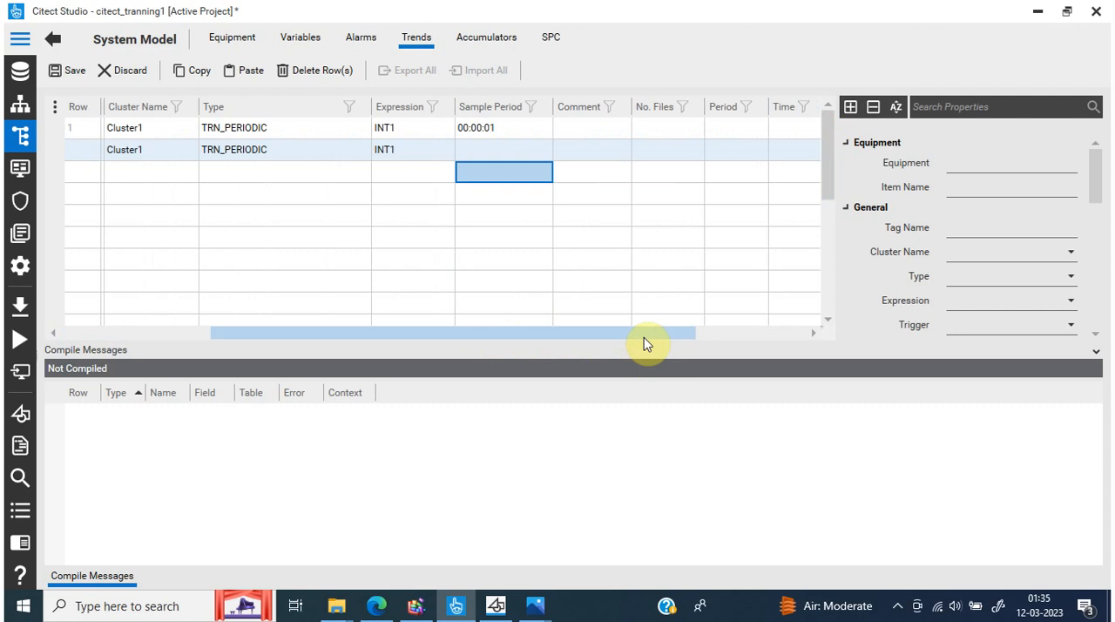
pyautogui.moveTo(683, 340); pyautogui.dragTo(746, 341)
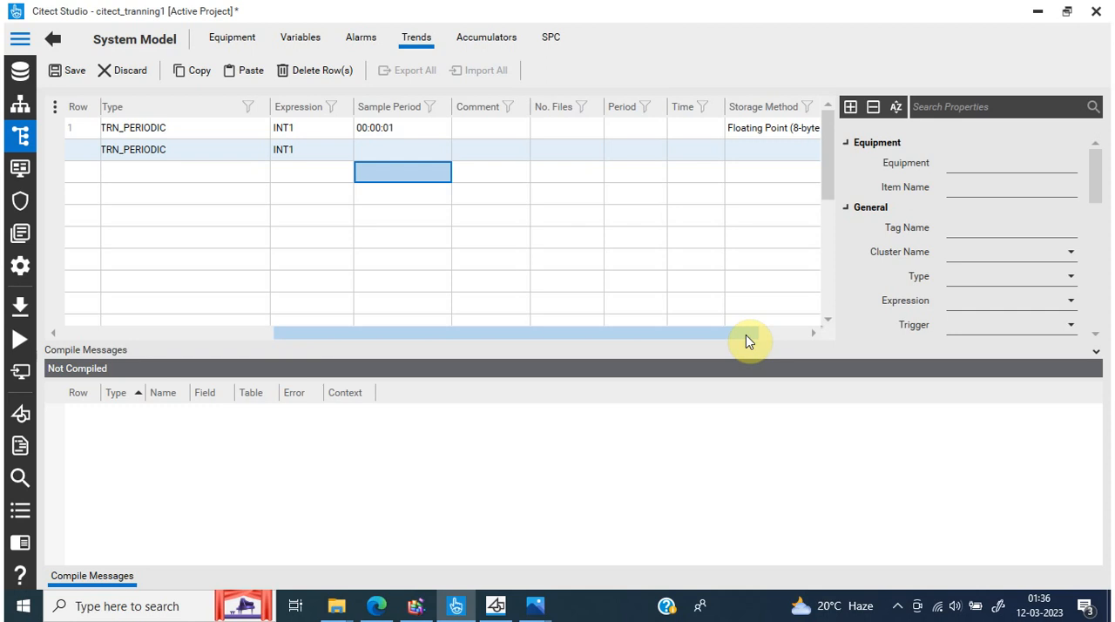
pyautogui.moveTo(746, 335); pyautogui.dragTo(760, 335)
pyautogui.click(419, 153)
pyautogui.click(421, 152)
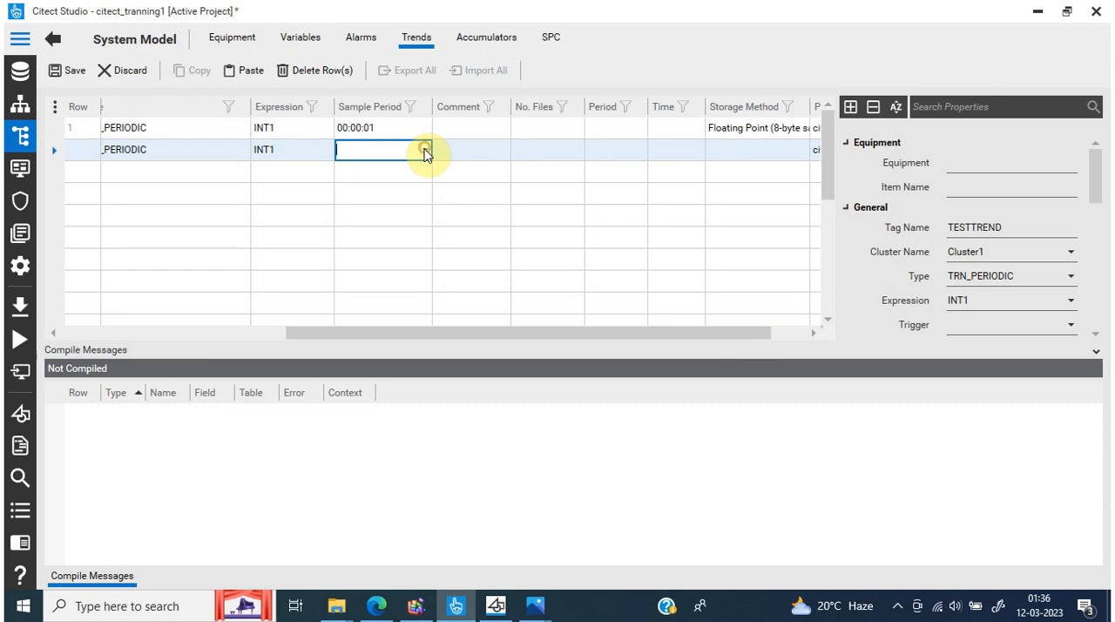
pyautogui.click(425, 149)
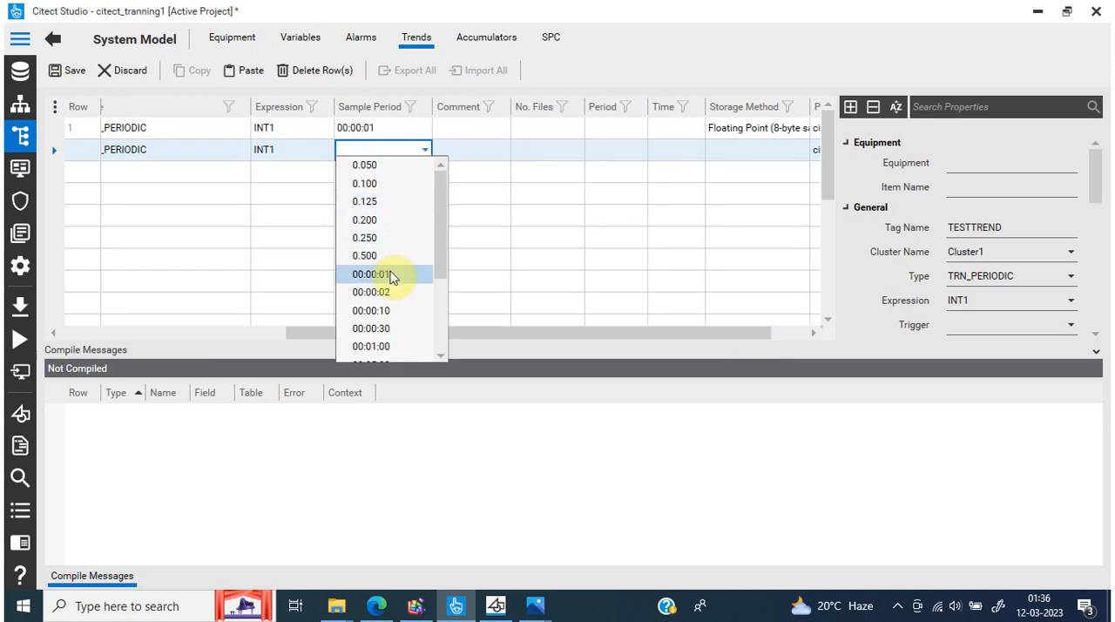
pyautogui.click(387, 276)
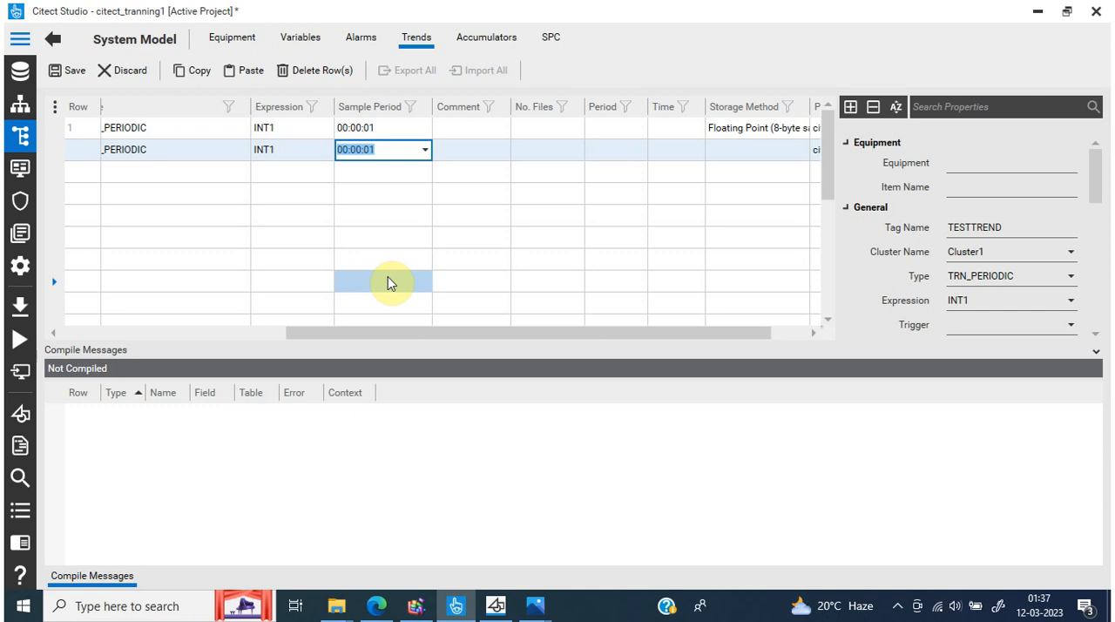
pyautogui.click(470, 187)
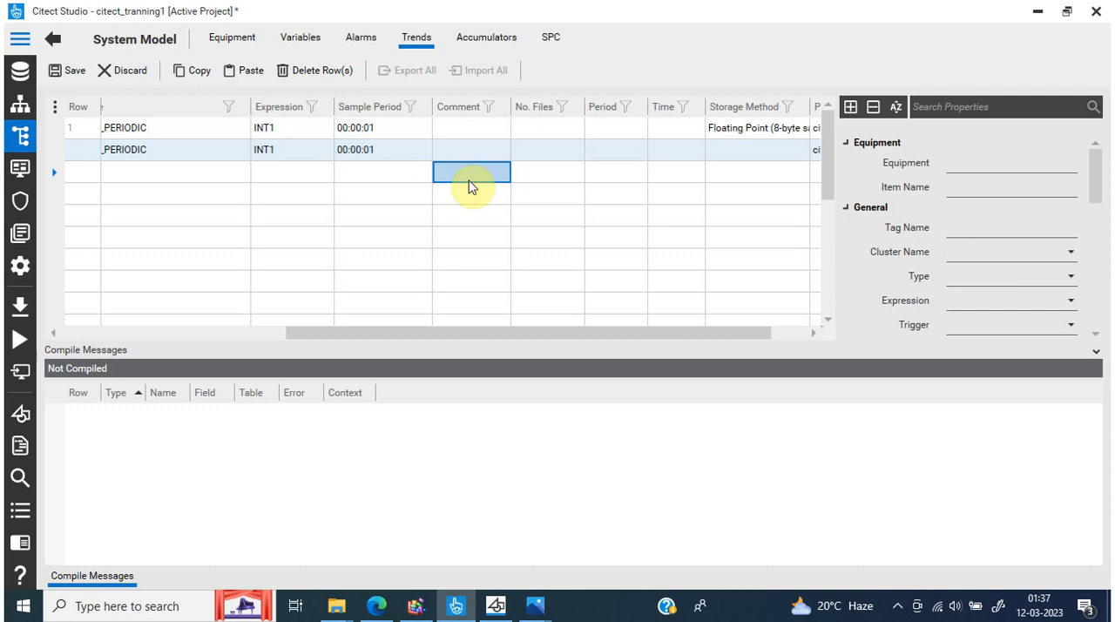
# Set the TESTTREND file period to 1st and its number of files to 6
pyautogui.click(506, 159)
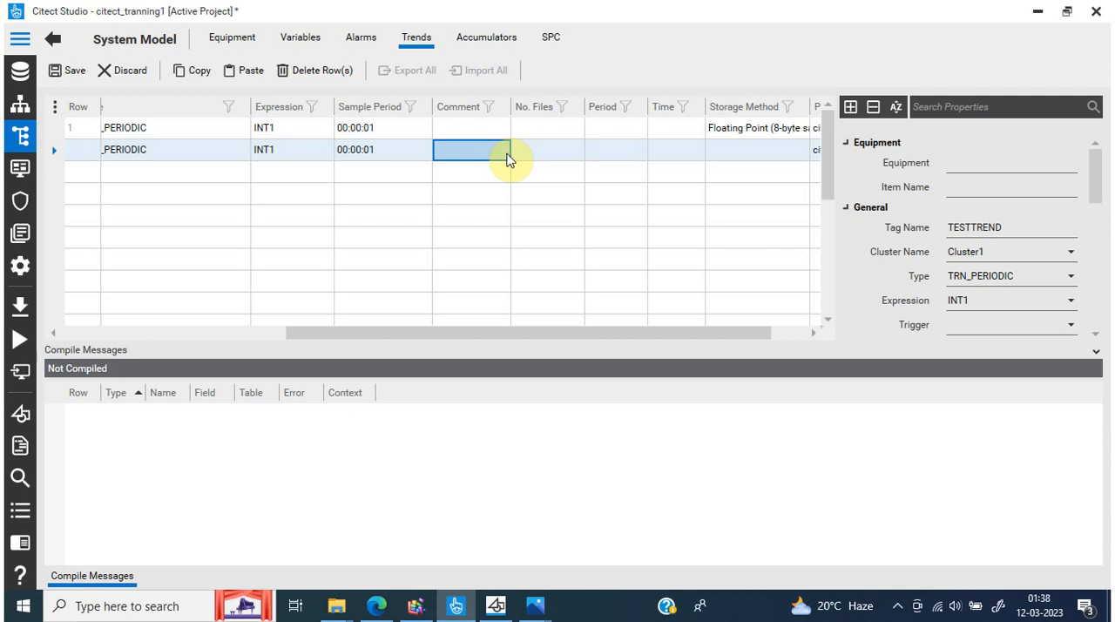
pyautogui.click(530, 154)
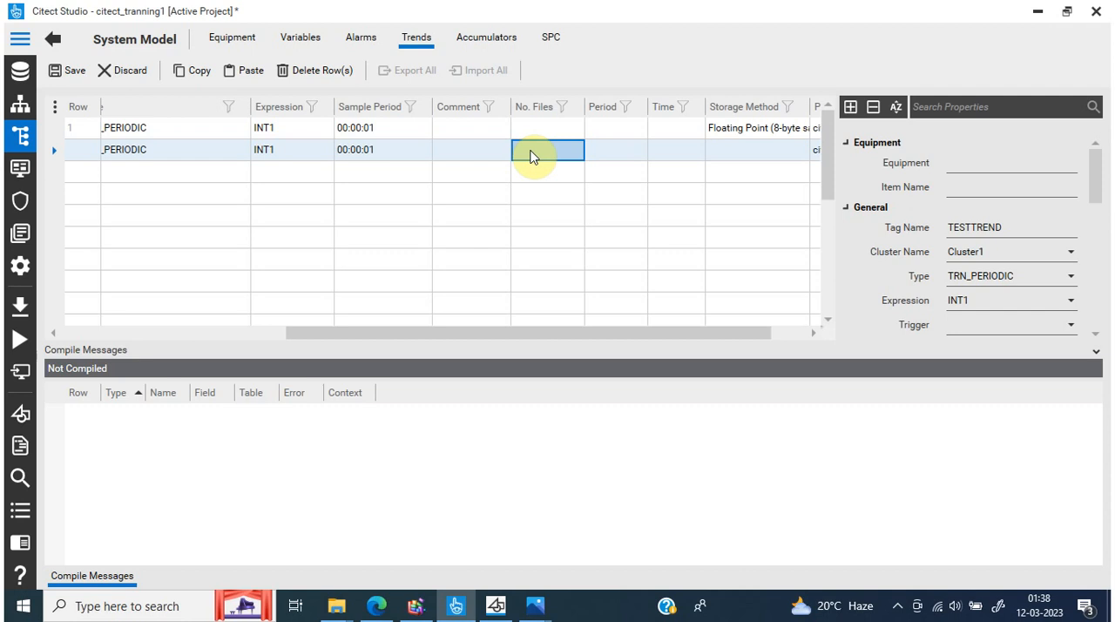
pyautogui.click(560, 144)
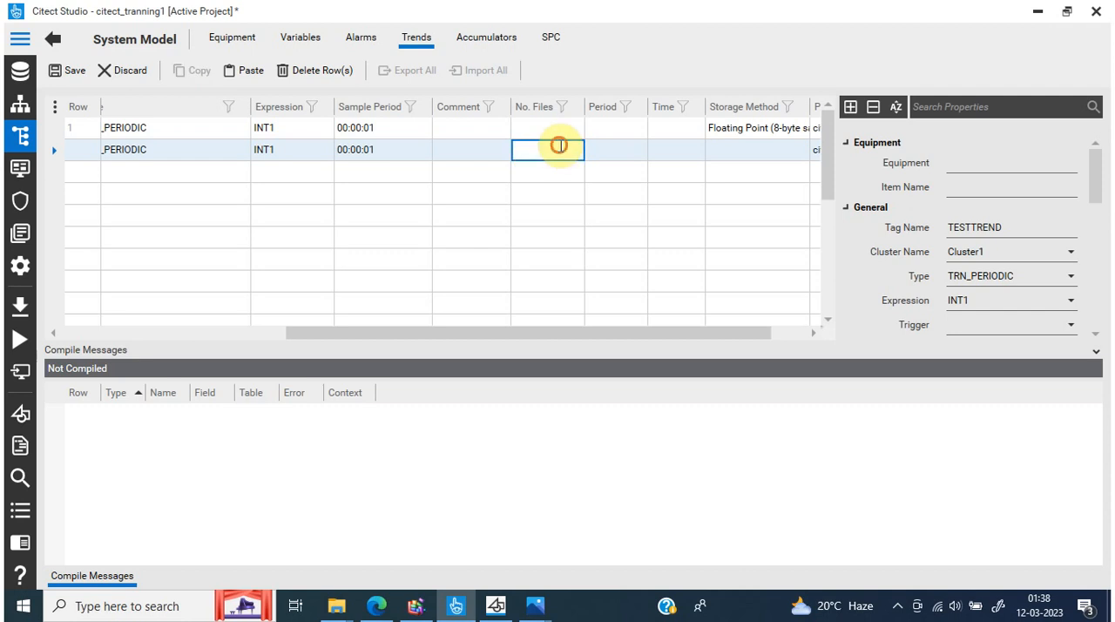
pyautogui.click(634, 164)
pyautogui.click(640, 155)
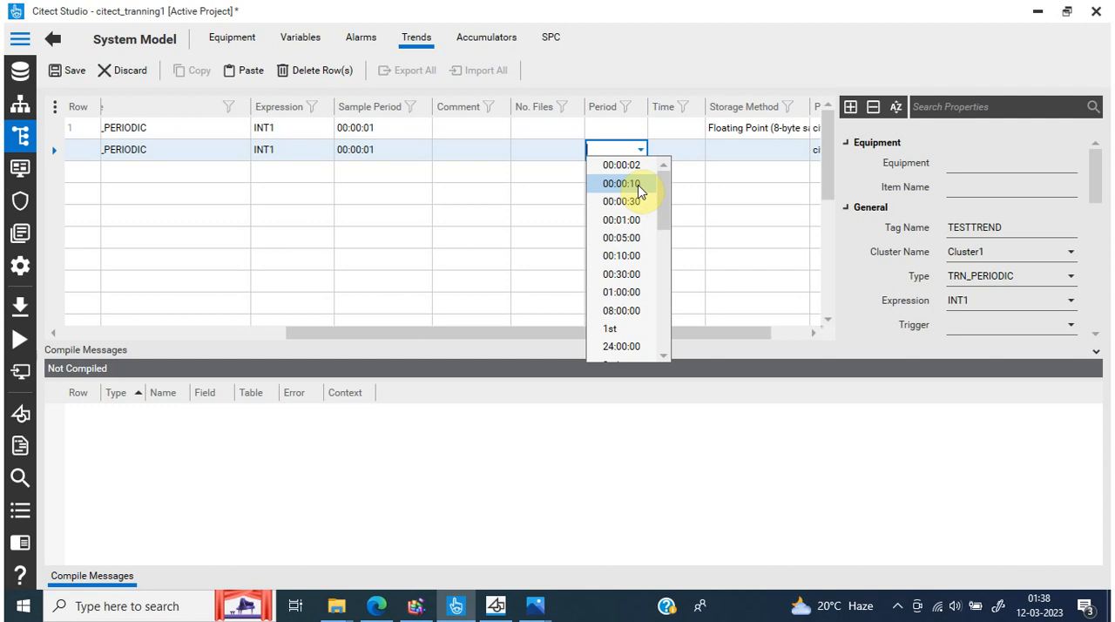
pyautogui.click(627, 328)
pyautogui.click(603, 235)
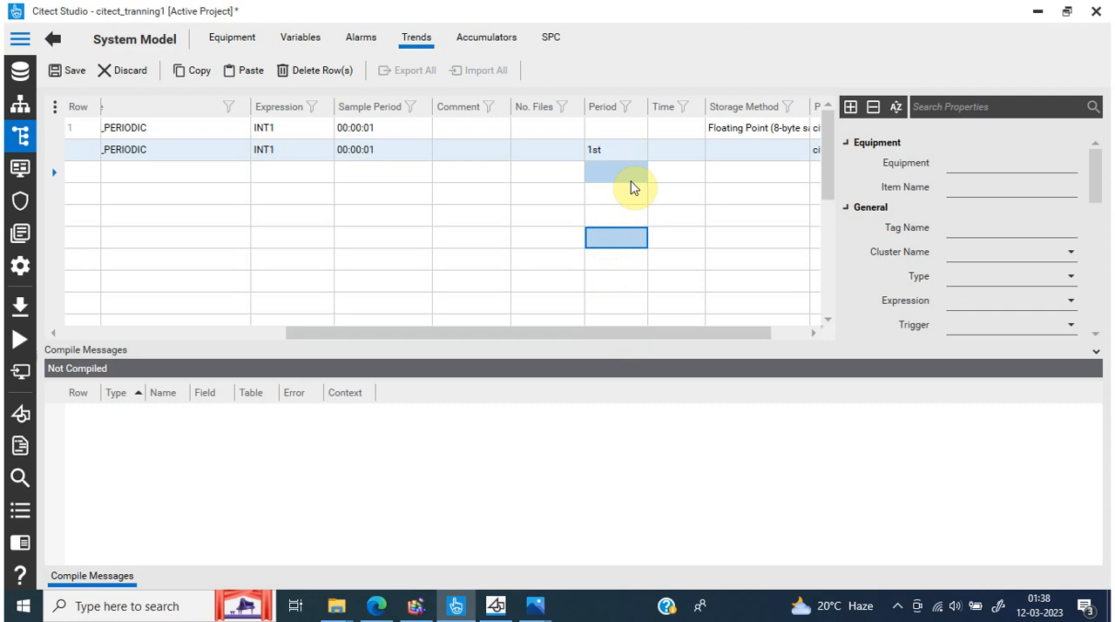
pyautogui.click(564, 152)
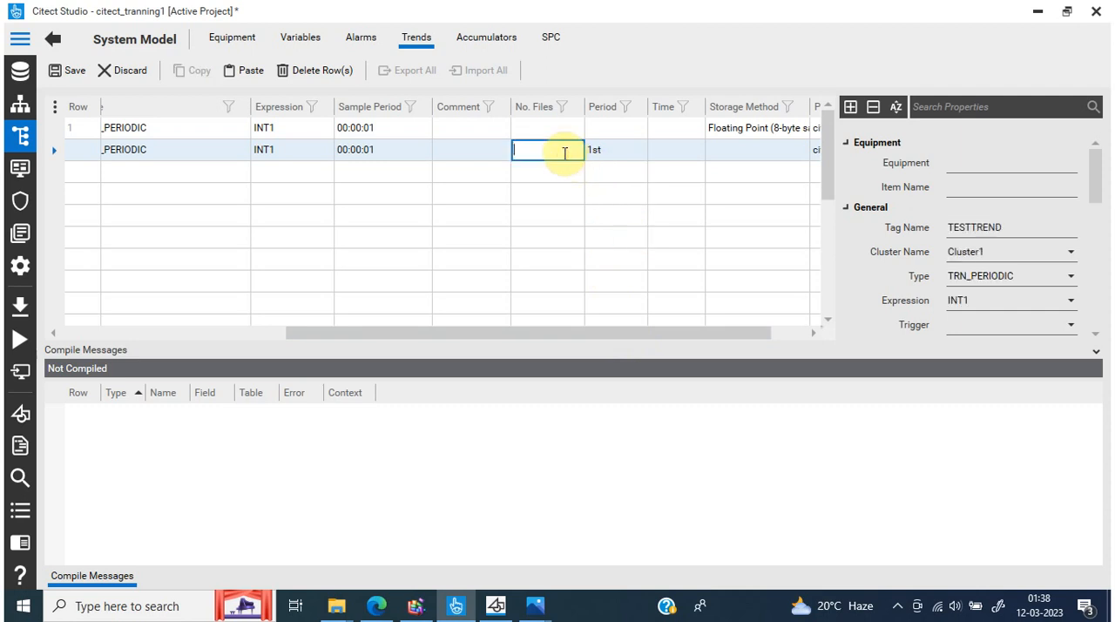
pyautogui.write('6')
pyautogui.click(633, 173)
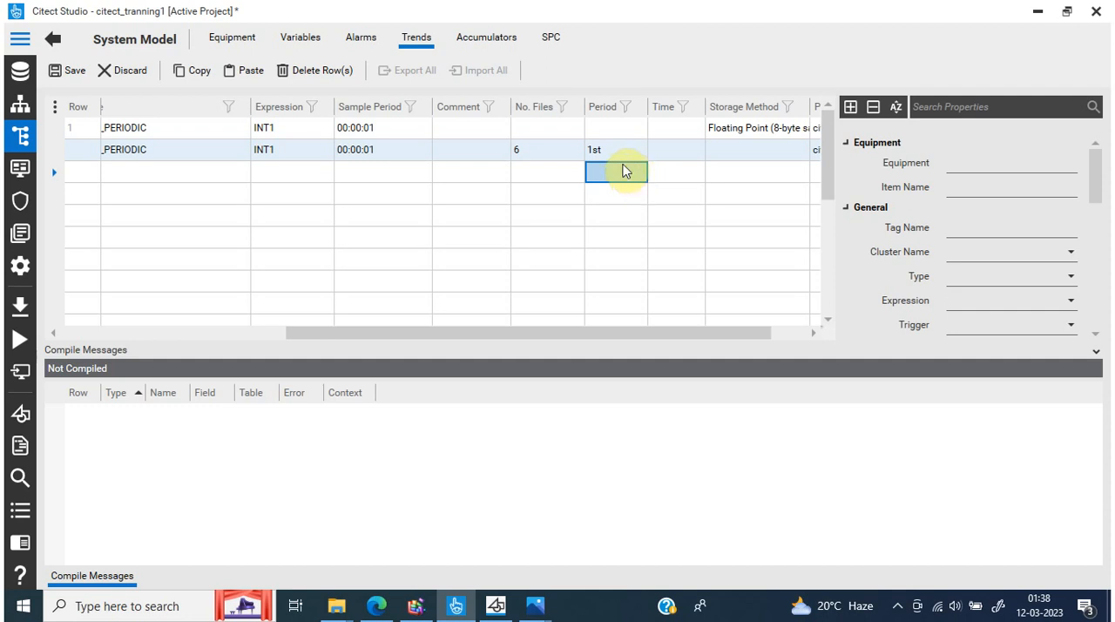
# Clear the period and number of files values from the TESTTREND row
pyautogui.click(622, 150)
pyautogui.press('BackSpace')
pyautogui.press('BackSpace')
pyautogui.press('BackSpace')
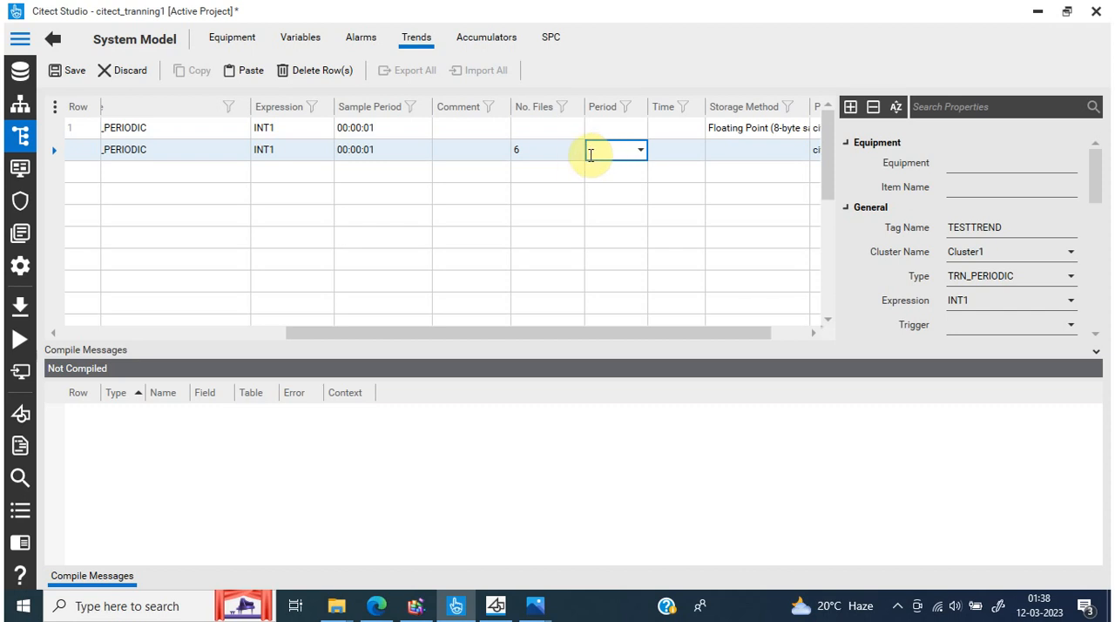
pyautogui.doubleClick(554, 155)
pyautogui.press('BackSpace')
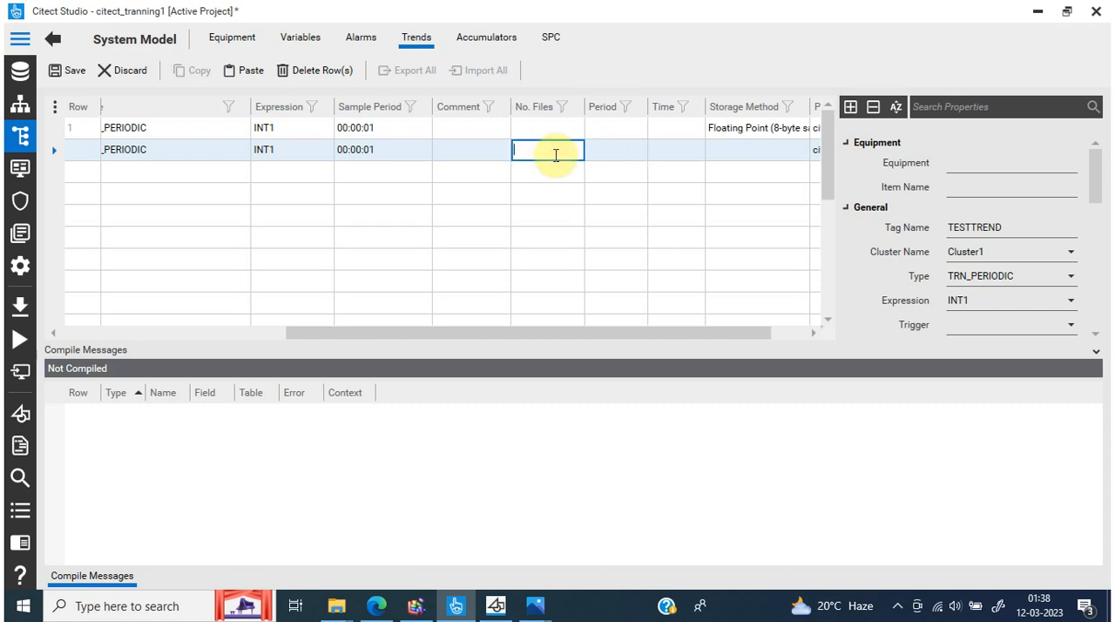
pyautogui.click(553, 182)
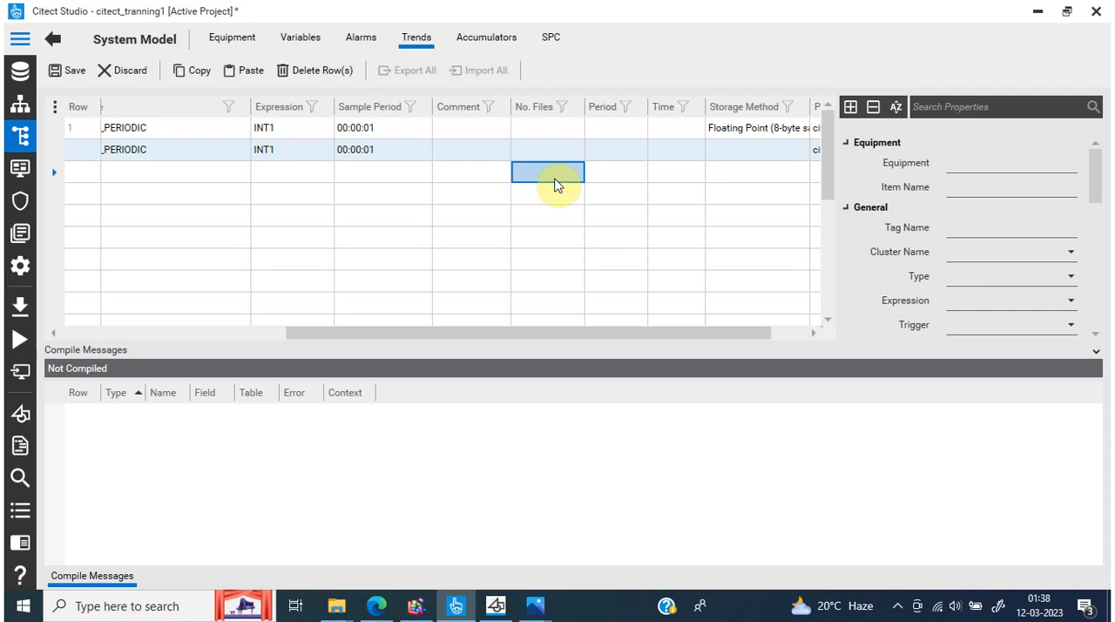
# Set the Time value of TESTTREND to 00:00:00
pyautogui.click(668, 150)
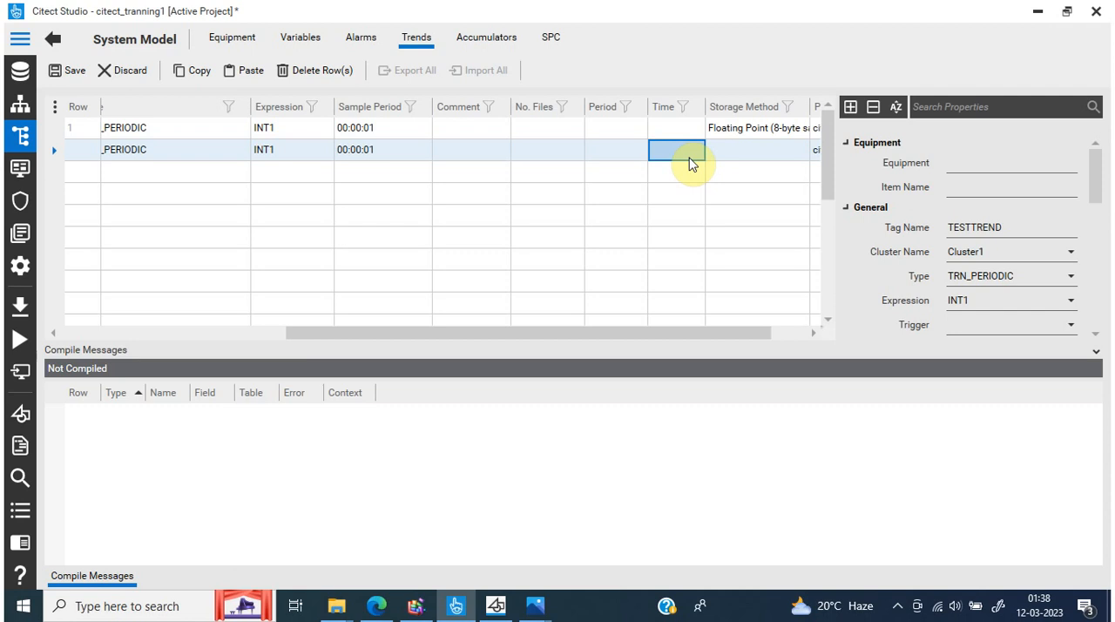
pyautogui.click(689, 160)
pyautogui.click(699, 150)
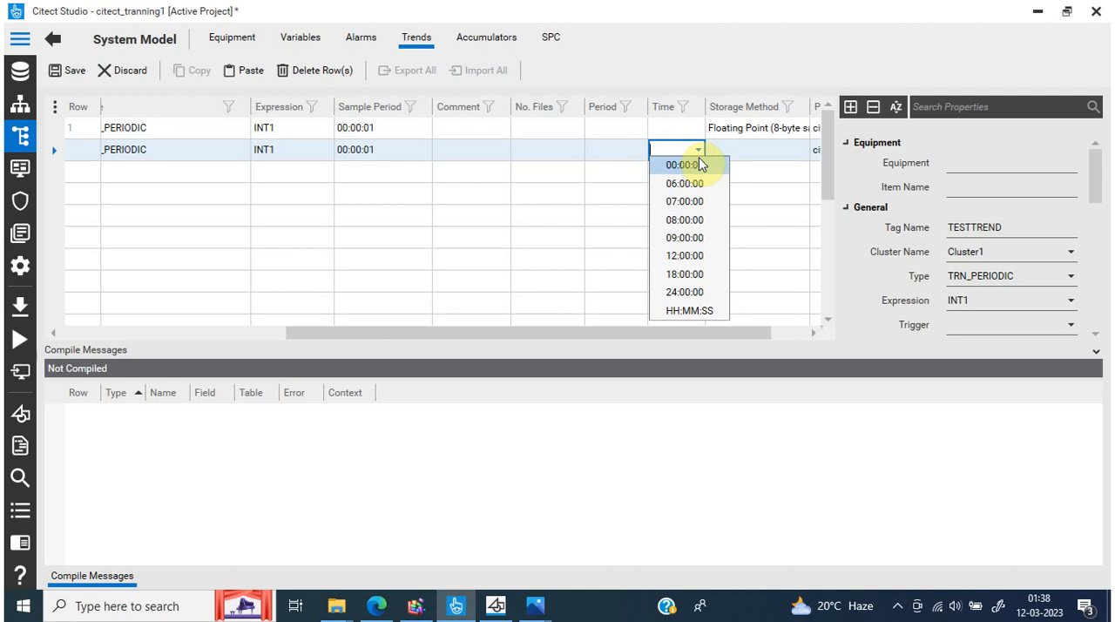
pyautogui.click(599, 180)
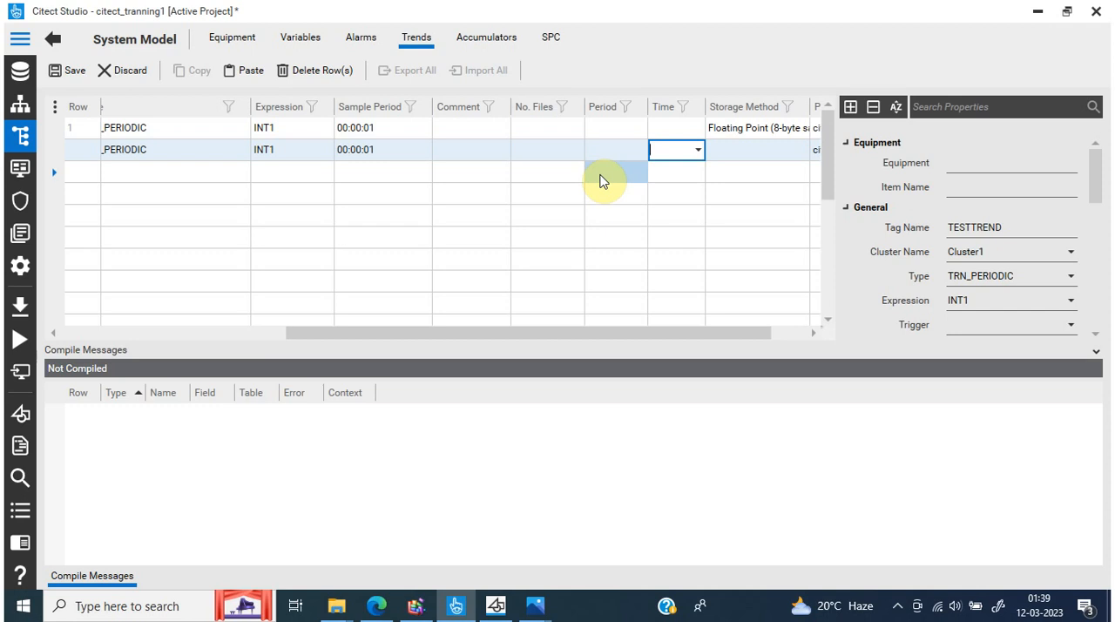
pyautogui.click(696, 153)
pyautogui.click(681, 164)
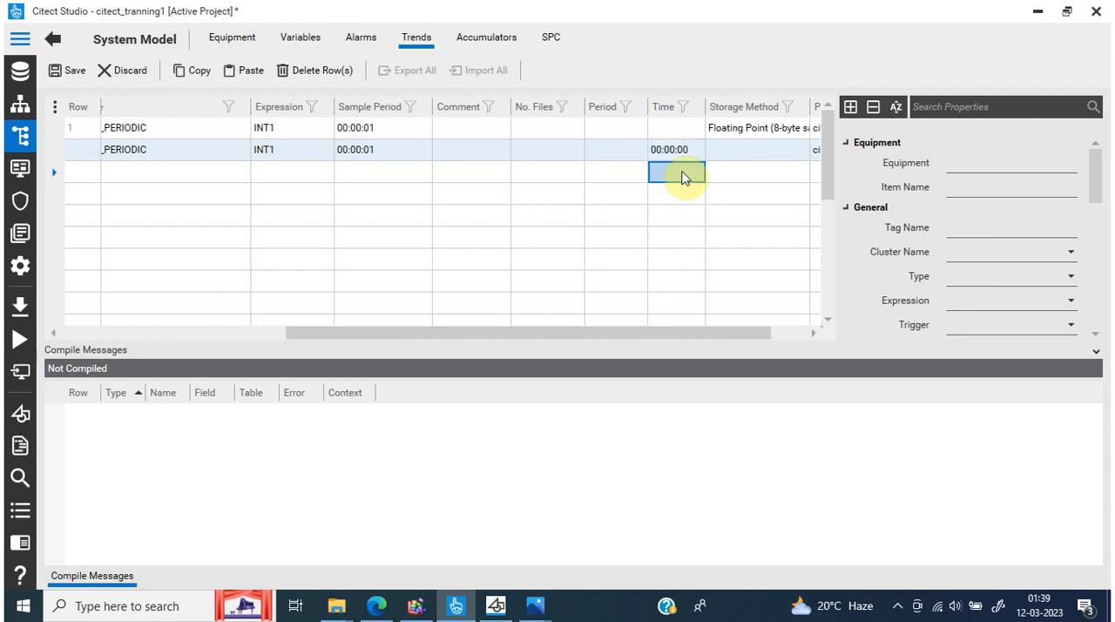
# Re-enter 00:00:00 as the Time value in the TESTTREND row
pyautogui.click(669, 152)
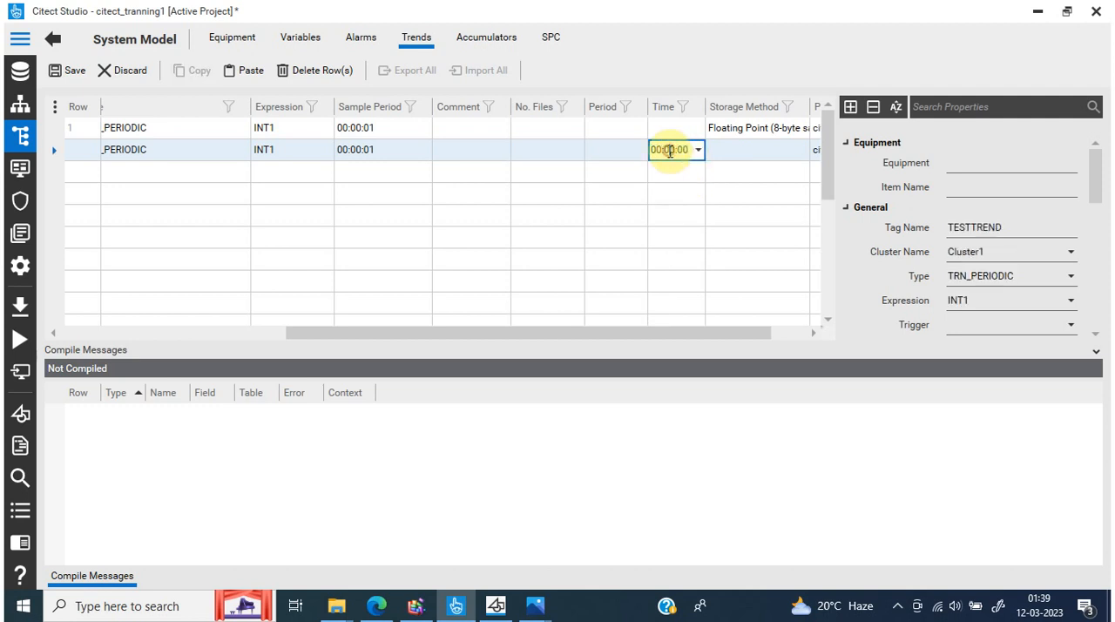
pyautogui.click(669, 153)
pyautogui.write('1')
pyautogui.press('BackSpace')
pyautogui.write('0')
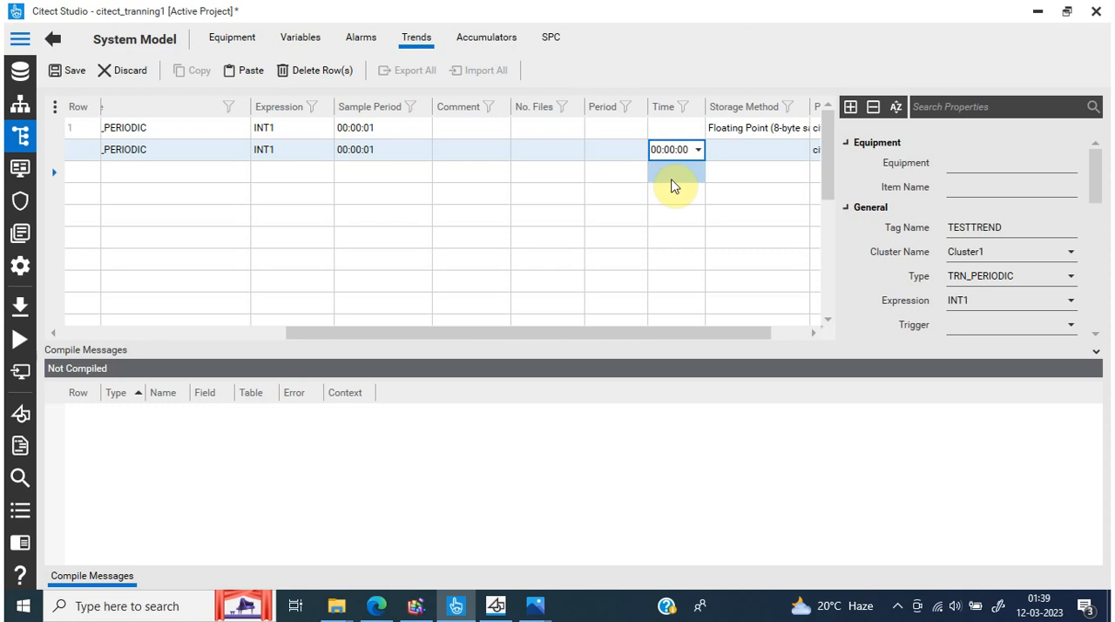
pyautogui.click(671, 172)
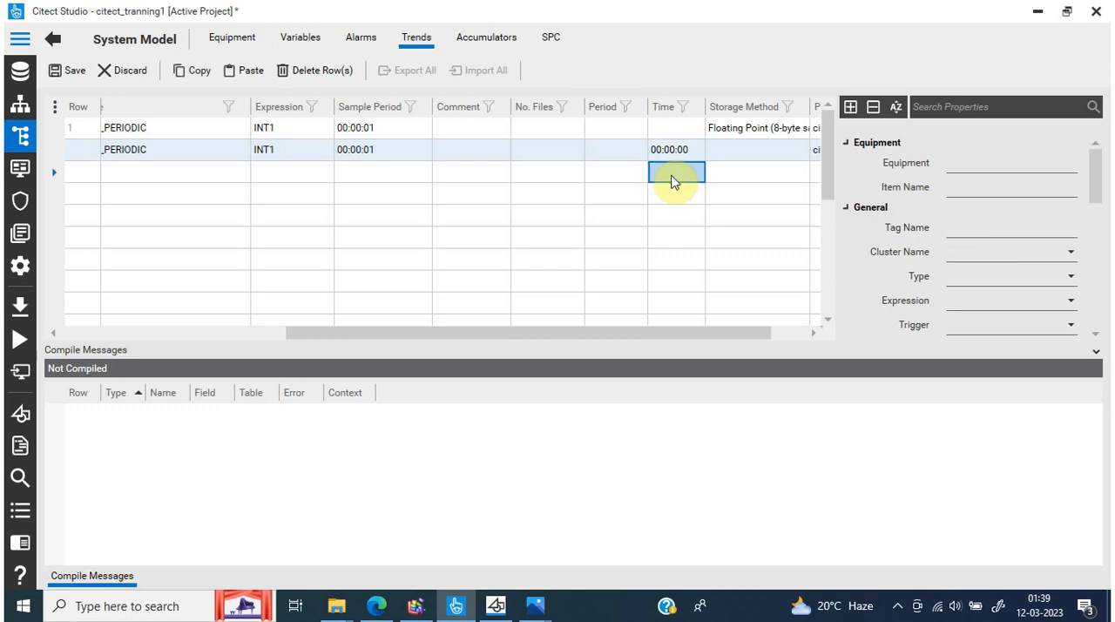
# Clear the Time value from the TESTTREND row
pyautogui.click(678, 154)
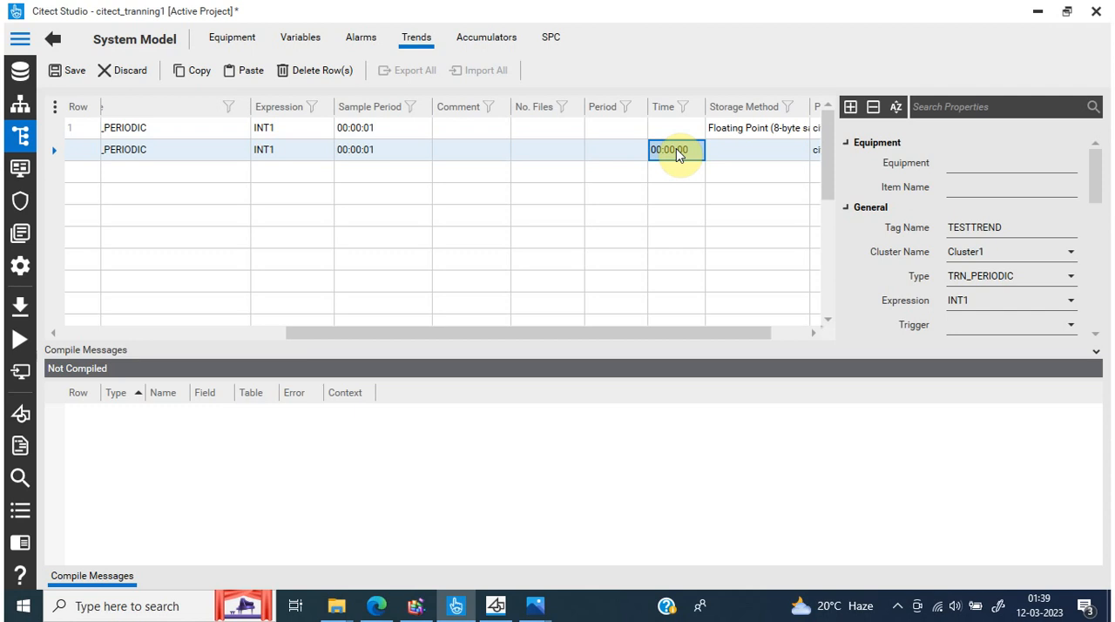
pyautogui.click(678, 155)
pyautogui.click(699, 154)
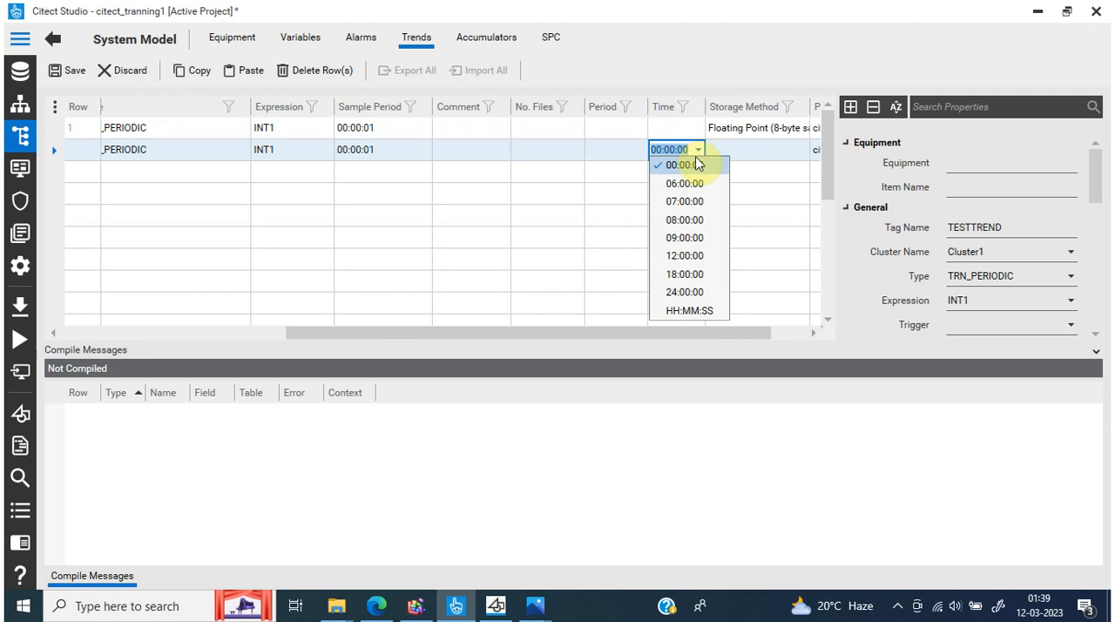
pyautogui.press('BackSpace')
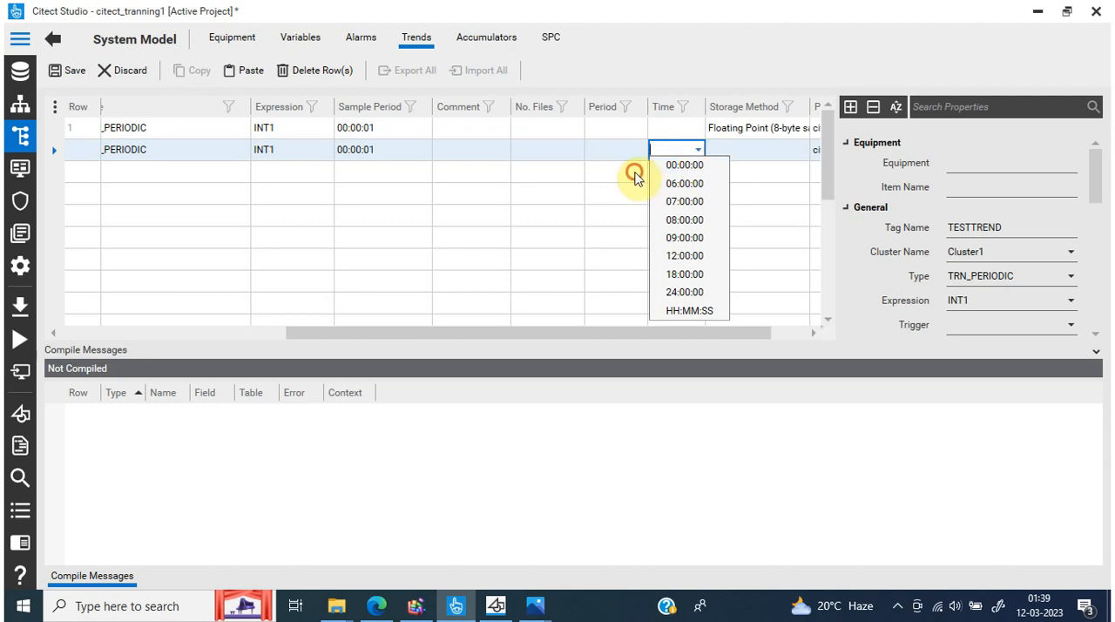
pyautogui.click(634, 174)
pyautogui.click(707, 212)
pyautogui.click(684, 195)
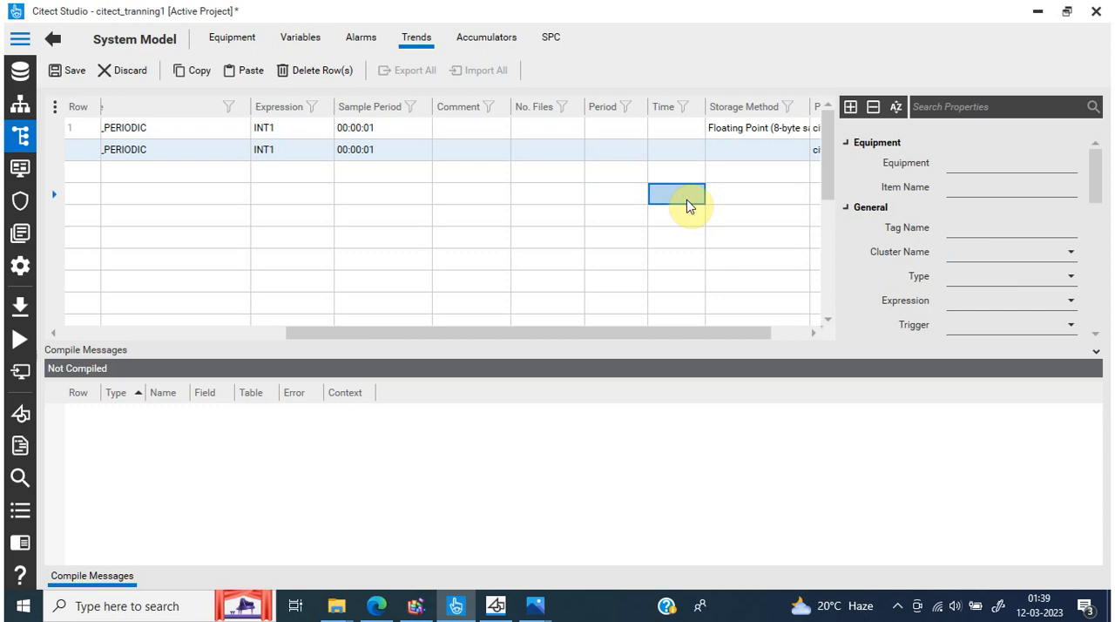
# Set the TESTTREND storage method to Floating Point (8-byte samples) and save the trend tags
pyautogui.click(812, 333)
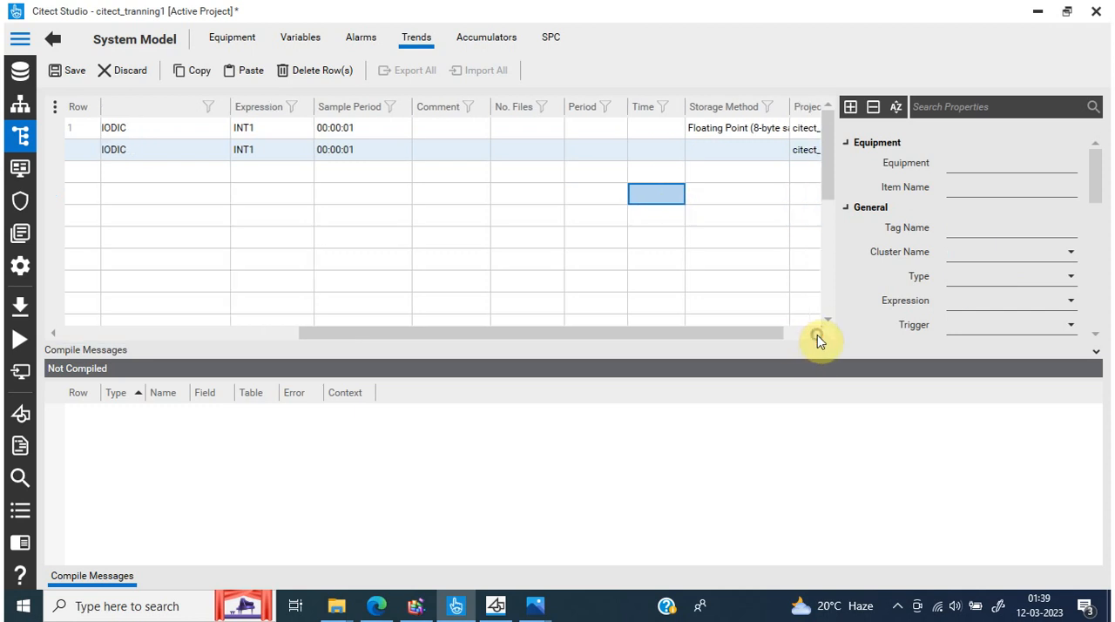
pyautogui.click(751, 156)
pyautogui.click(758, 157)
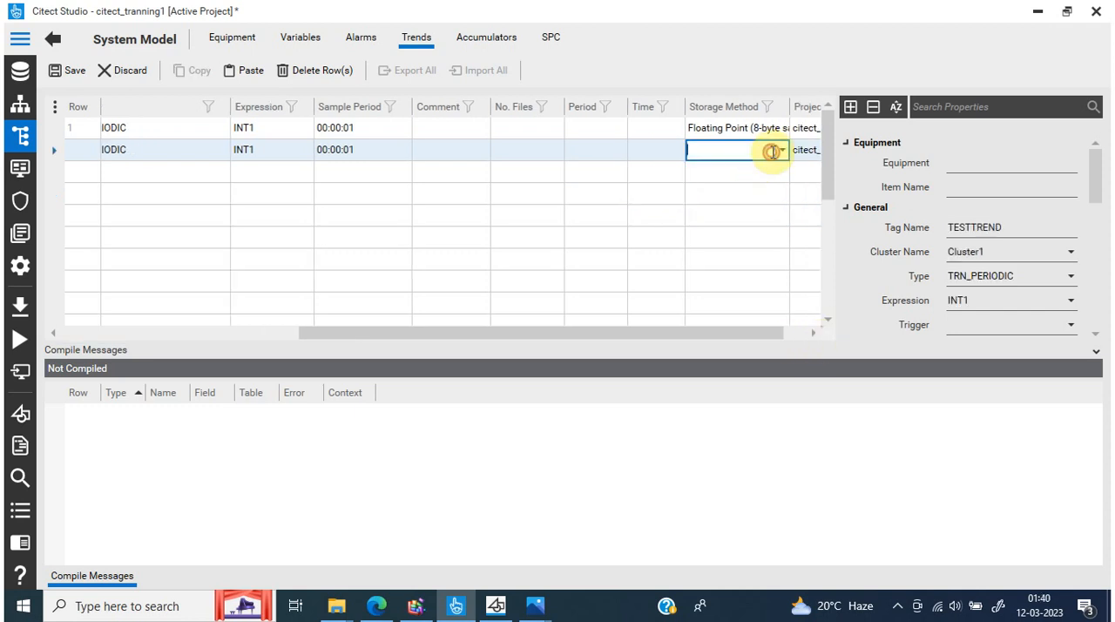
pyautogui.click(781, 151)
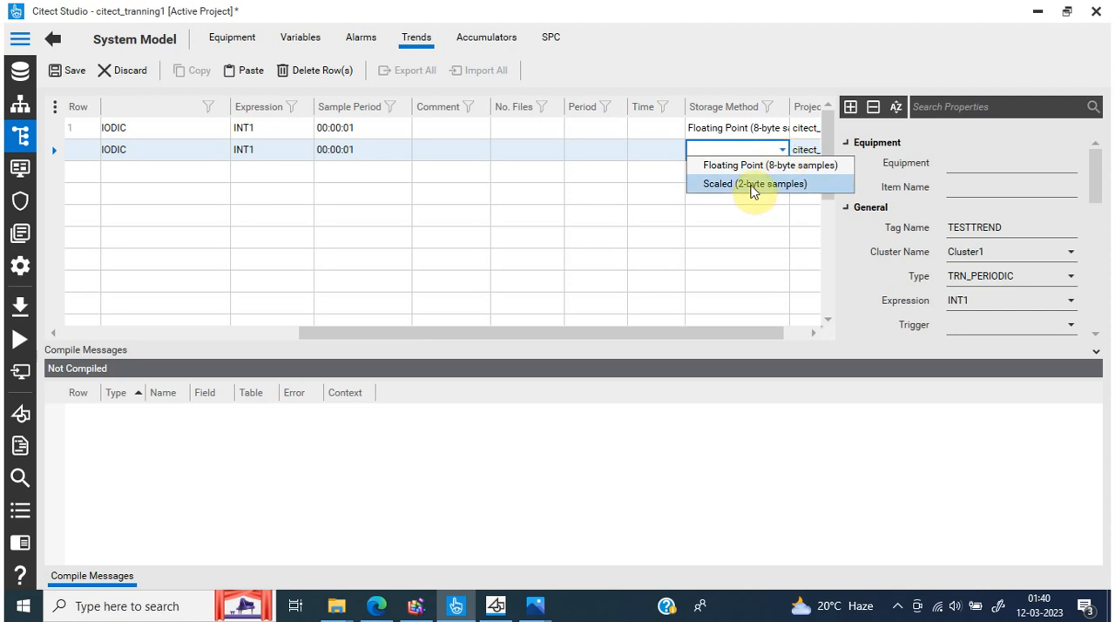
pyautogui.click(757, 174)
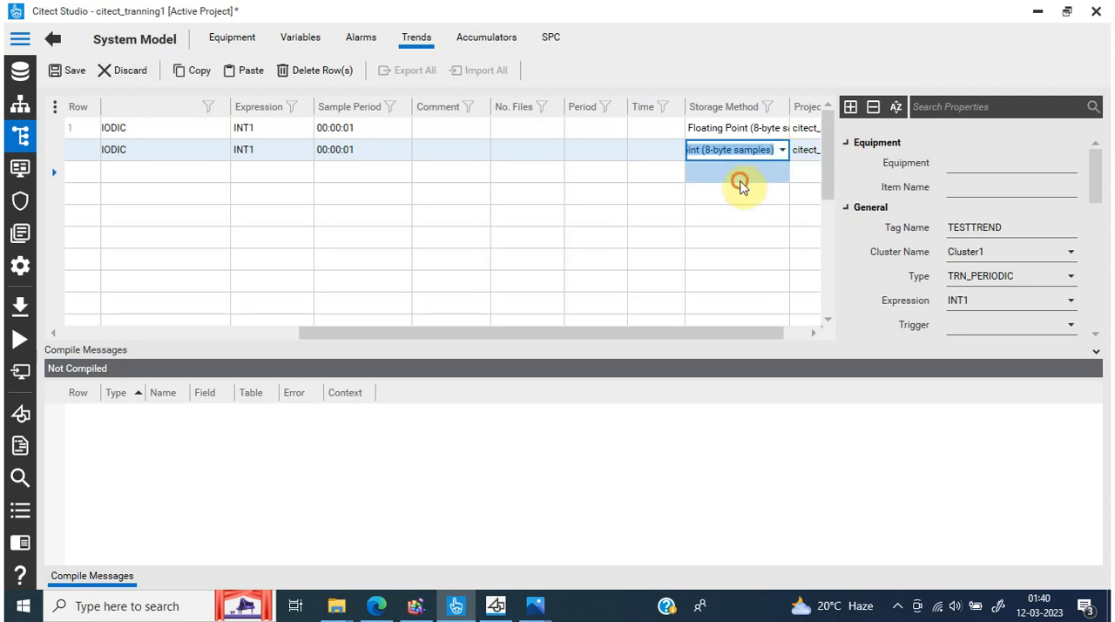
pyautogui.click(739, 177)
pyautogui.moveTo(722, 333); pyautogui.dragTo(364, 305)
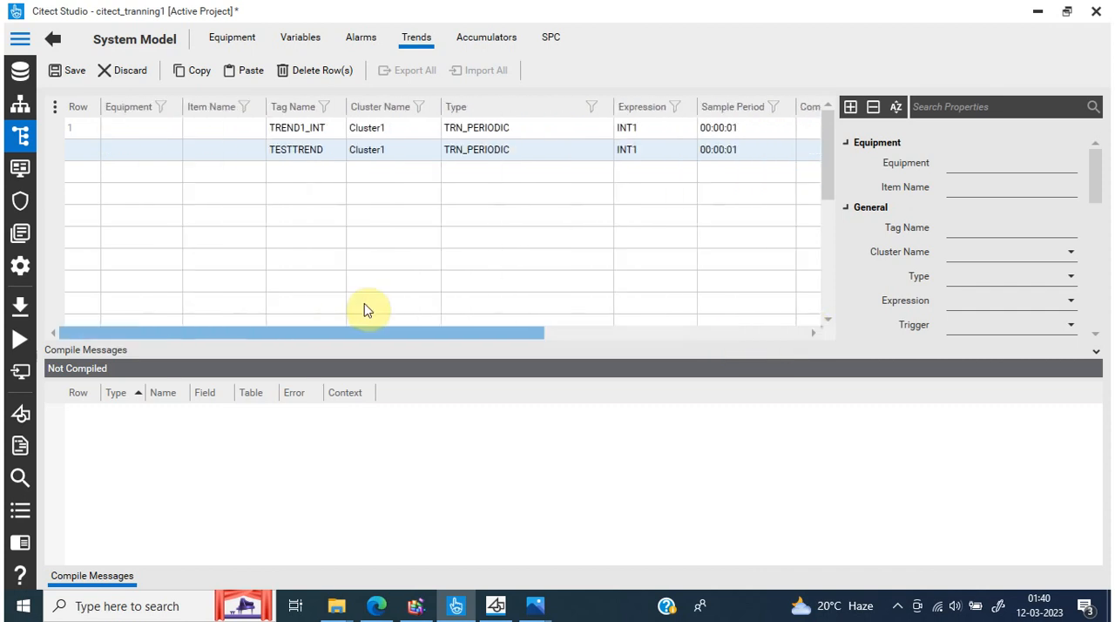
pyautogui.click(68, 73)
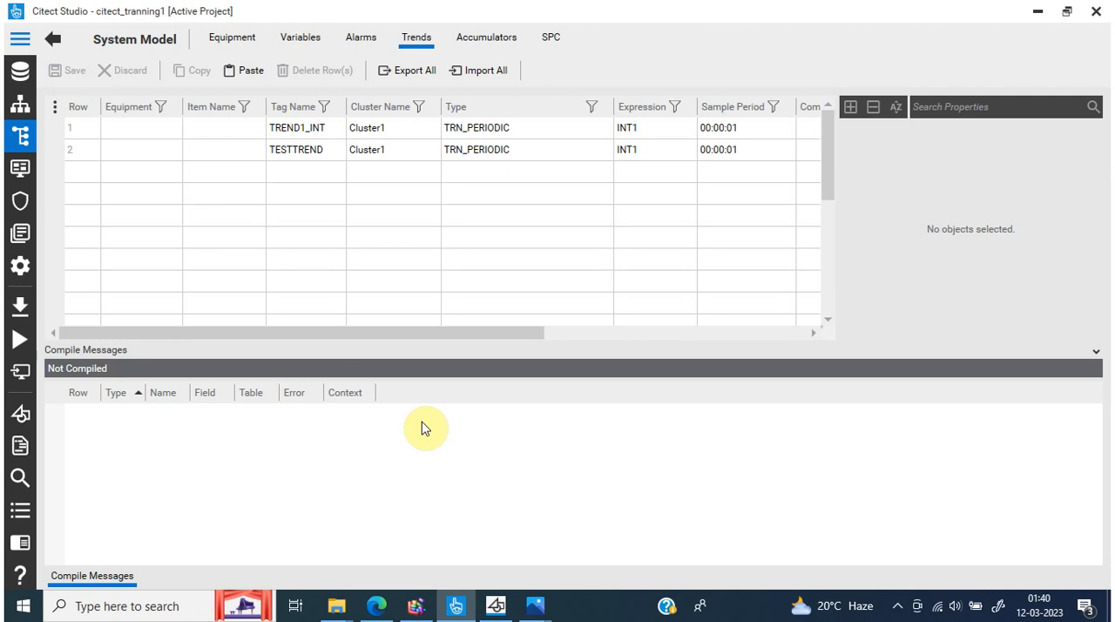
# Switch to Citect Graphics Builder and shrink the trend chart on page P3 to about 978 × 332, uncovering the motor controls
pyautogui.click(494, 608)
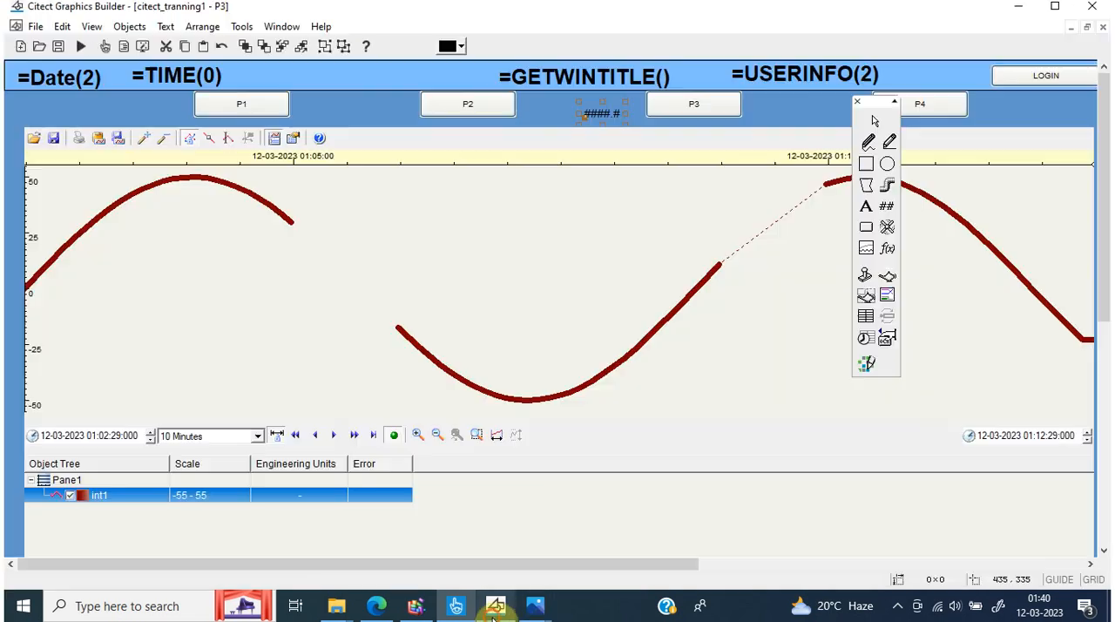
pyautogui.rightClick(218, 314)
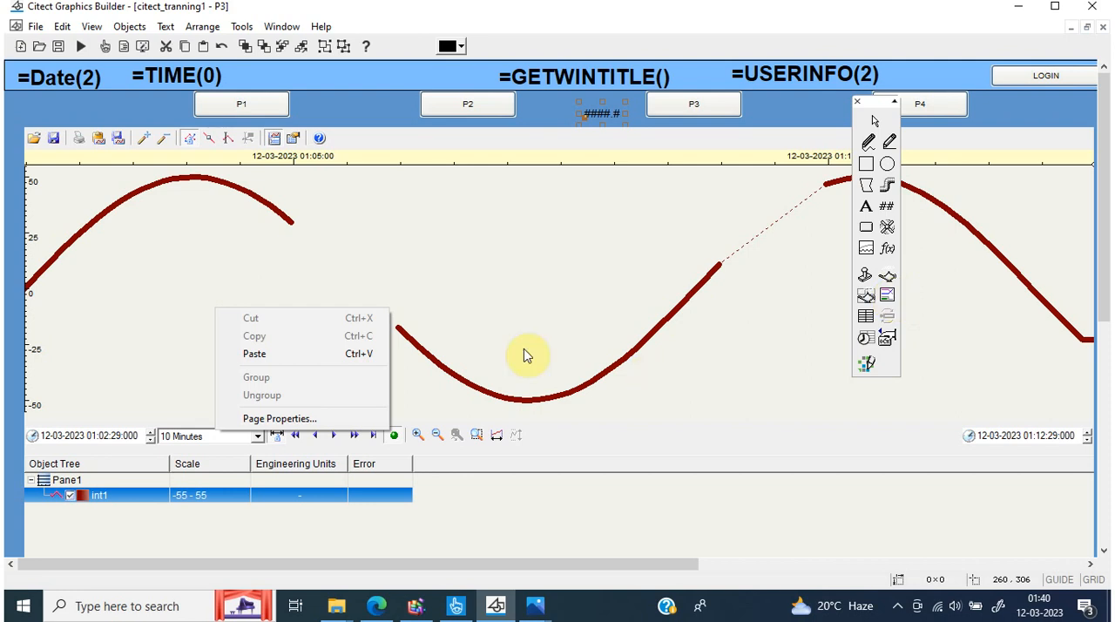
pyautogui.click(384, 292)
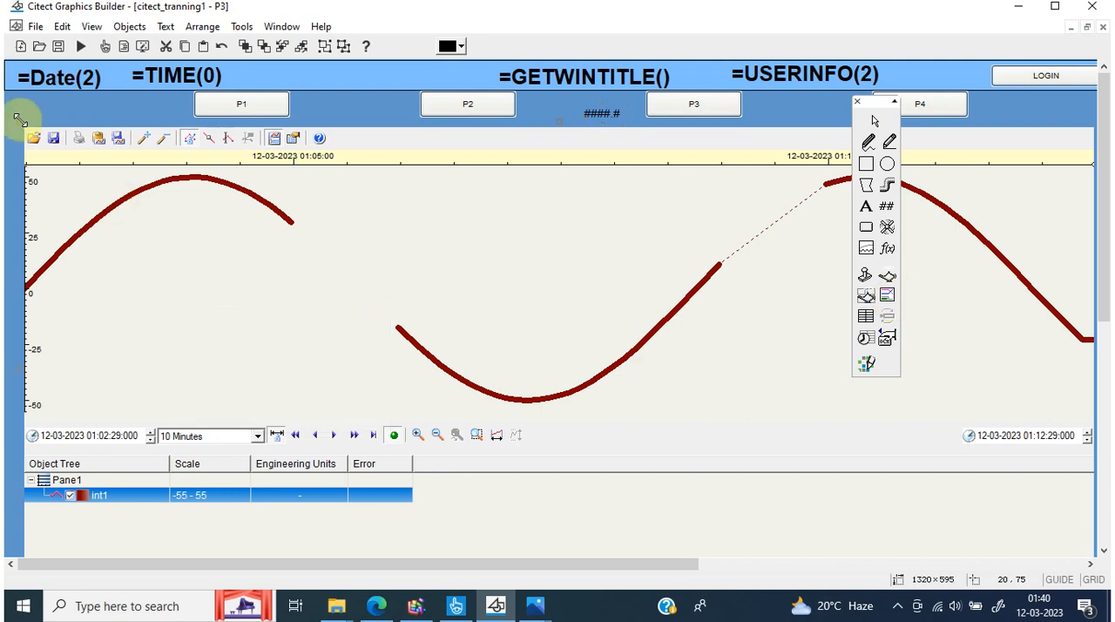
pyautogui.moveTo(21, 121); pyautogui.dragTo(136, 212)
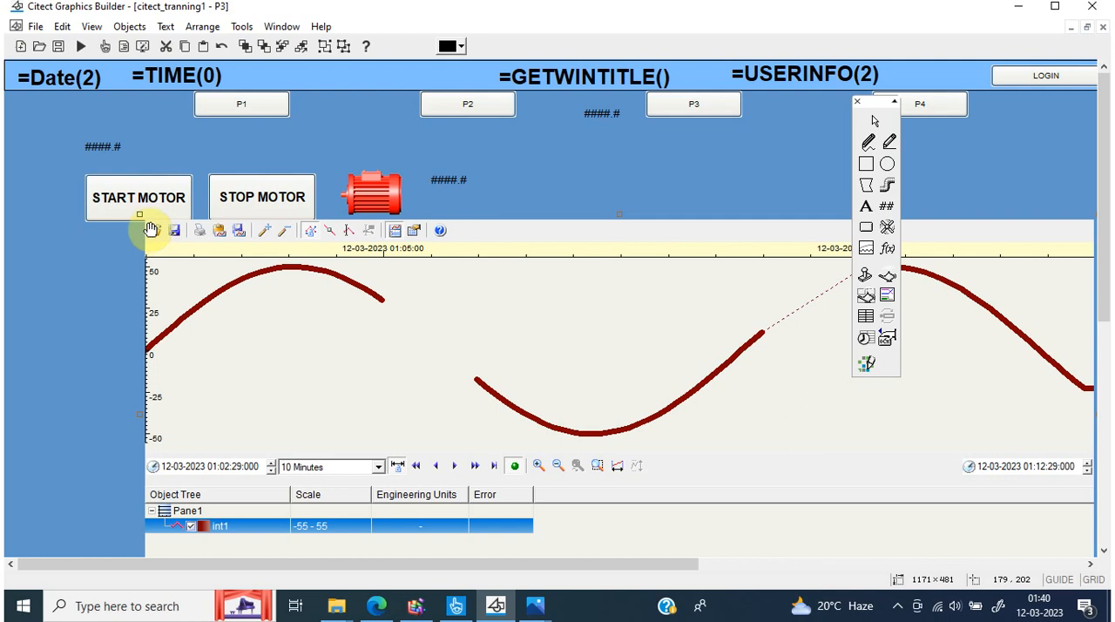
pyautogui.moveTo(140, 214); pyautogui.dragTo(294, 331)
# Cut the motor buttons, motor symbol and their number displays from page P3, and enlarge the trend chart to about 1317 × 587
pyautogui.click(50, 168)
pyautogui.moveTo(54, 126); pyautogui.dragTo(583, 267)
pyautogui.rightClick(373, 200)
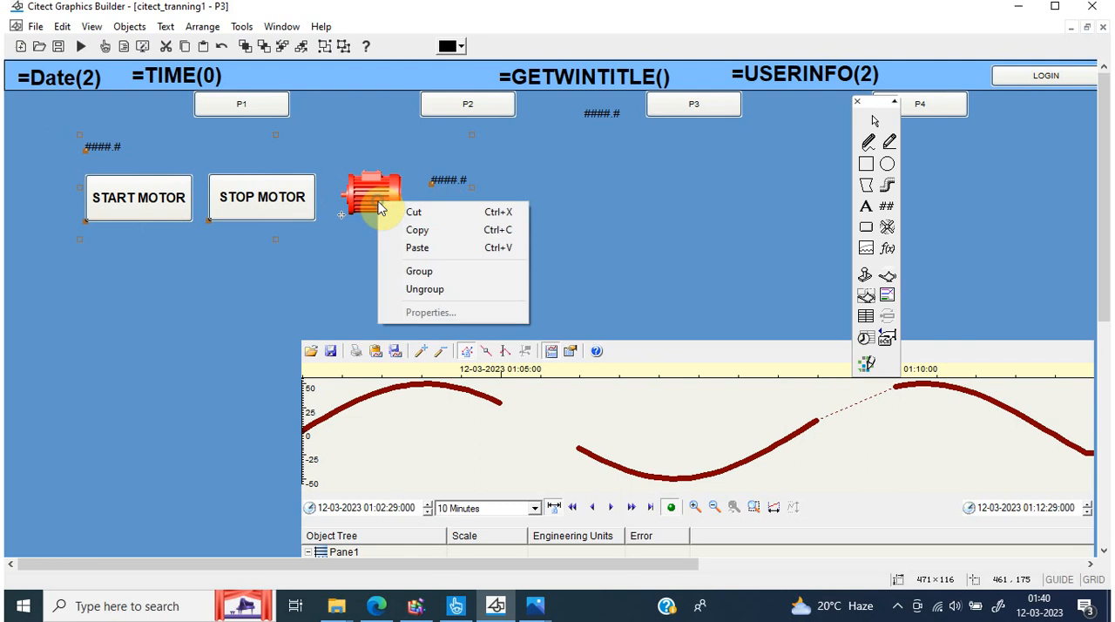
pyautogui.click(401, 212)
pyautogui.click(382, 369)
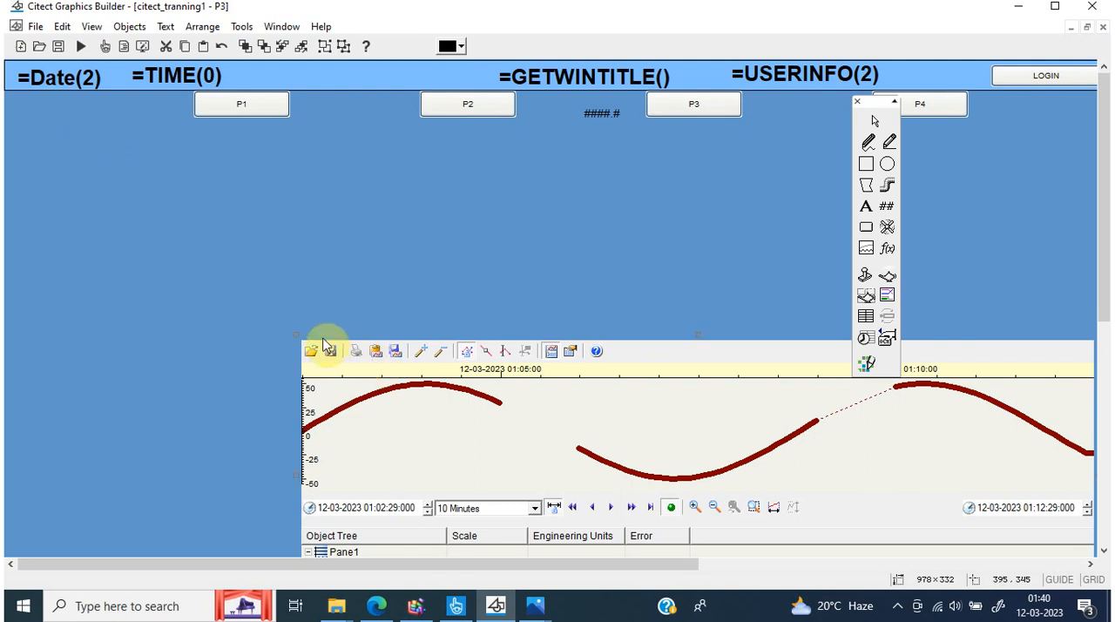
pyautogui.moveTo(295, 334); pyautogui.dragTo(21, 127)
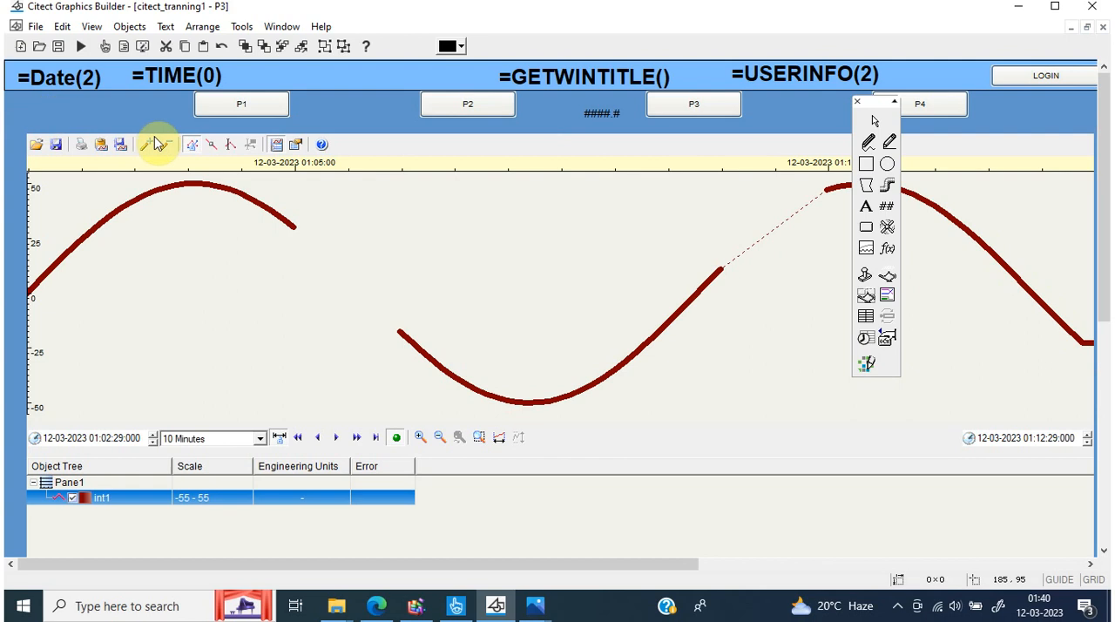
# In the trend chart's Process Analyst properties, delete Pane1 and add a new pane to the view
pyautogui.doubleClick(146, 273)
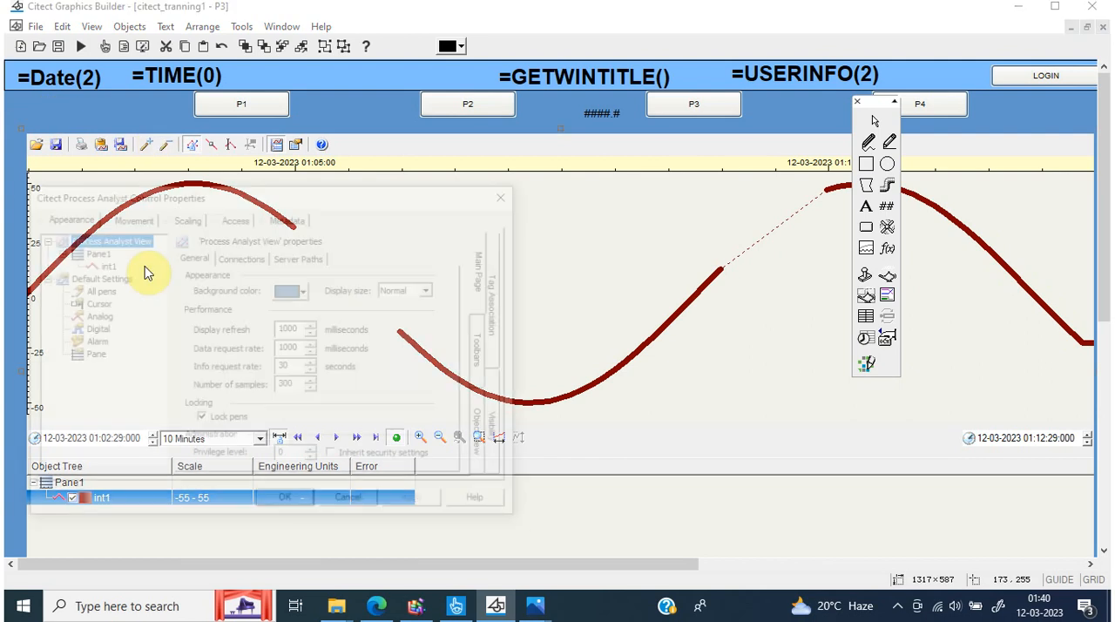
pyautogui.click(93, 251)
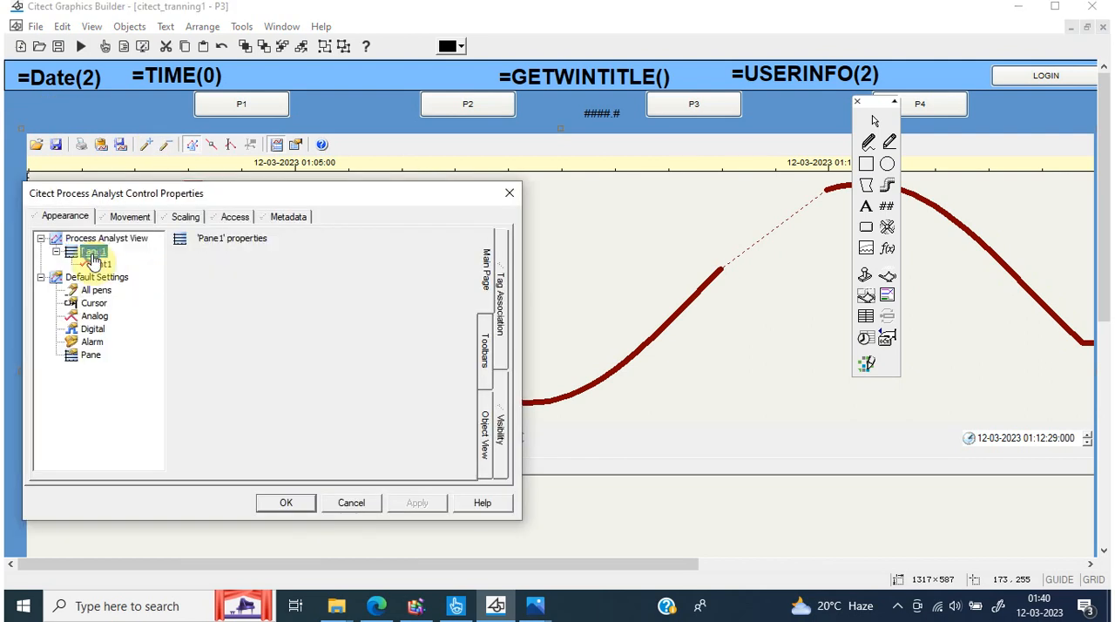
pyautogui.rightClick(96, 252)
pyautogui.click(122, 294)
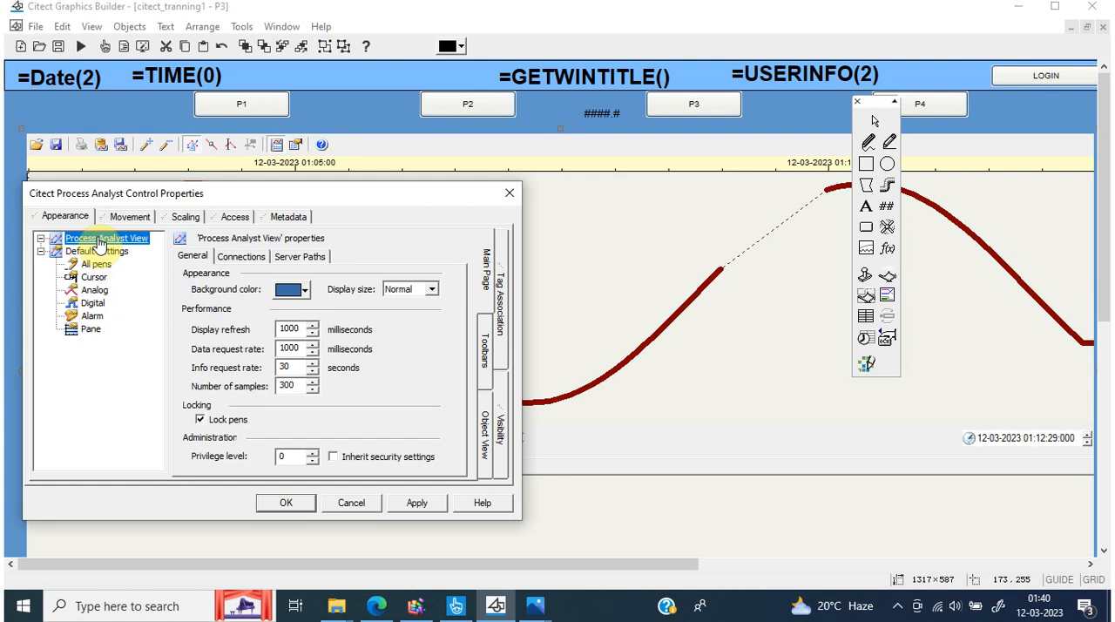
pyautogui.rightClick(100, 246)
pyautogui.click(106, 258)
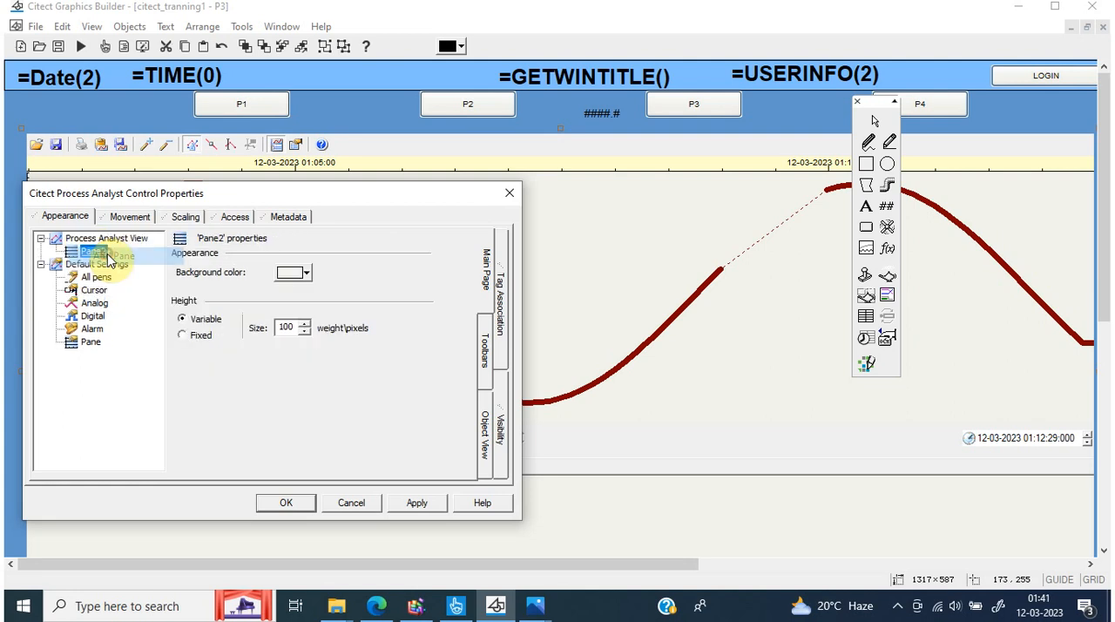
# Add an analog pen to the new pane and name it TESTTREND
pyautogui.rightClick(90, 256)
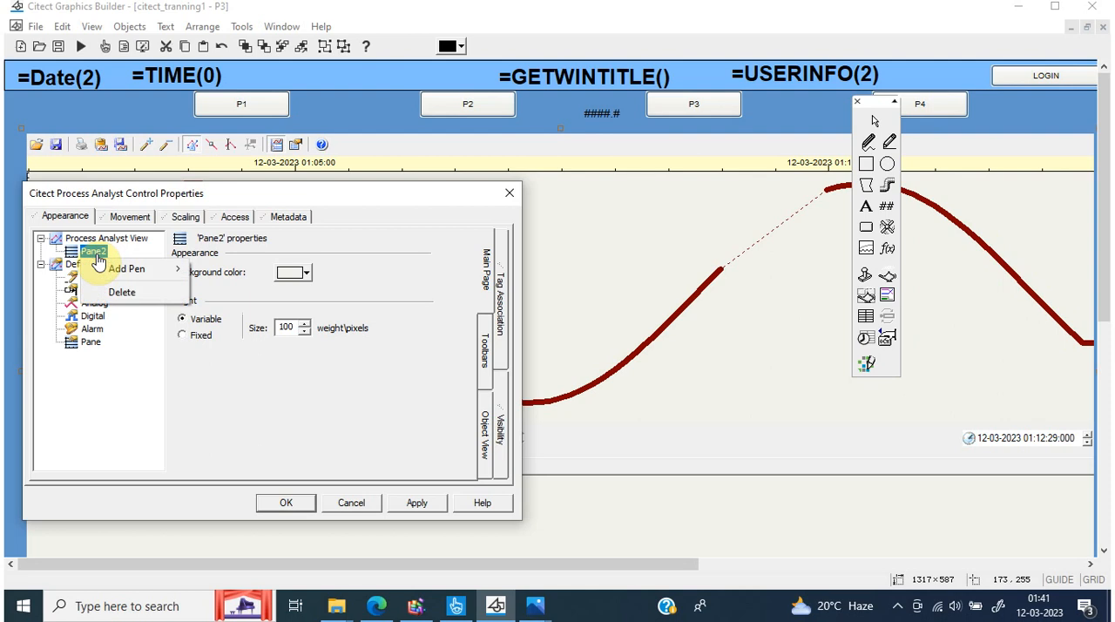
pyautogui.moveTo(110, 271)
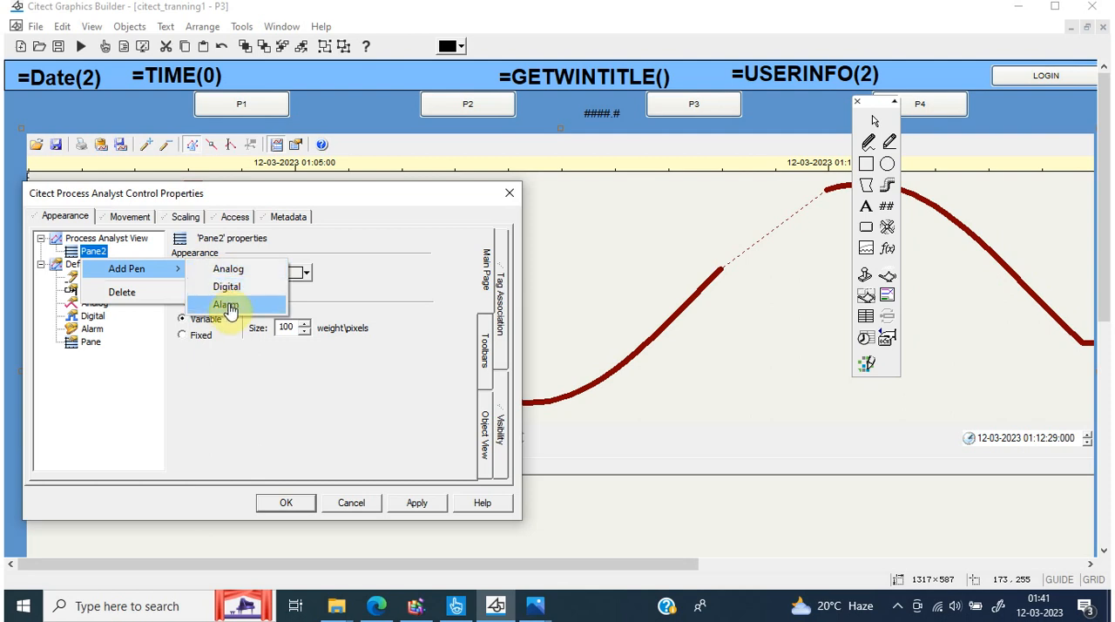
pyautogui.click(240, 271)
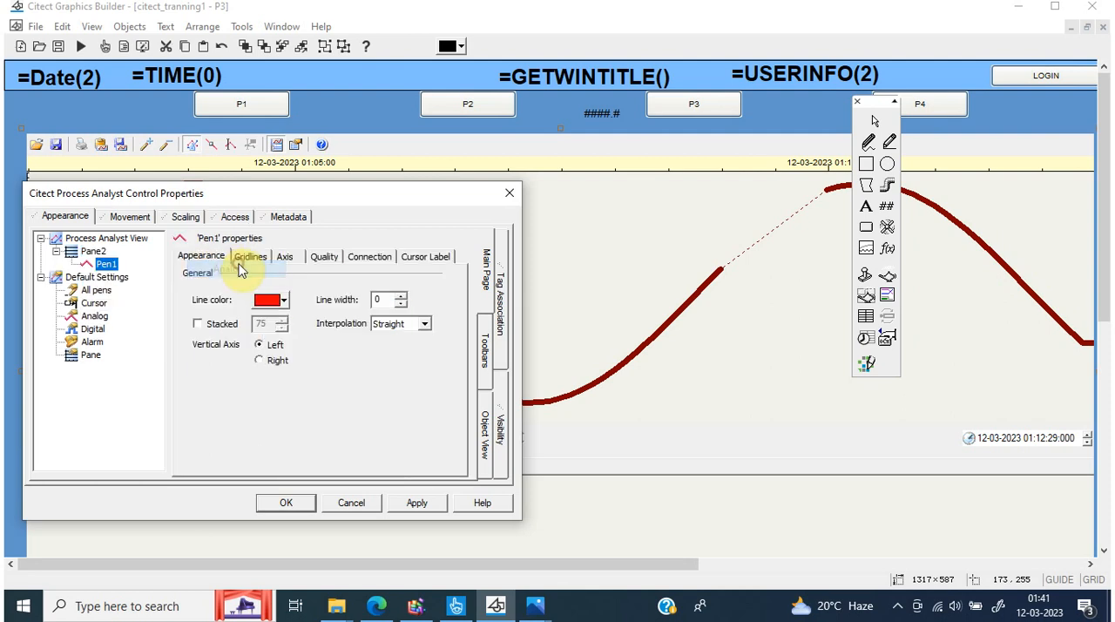
pyautogui.click(107, 265)
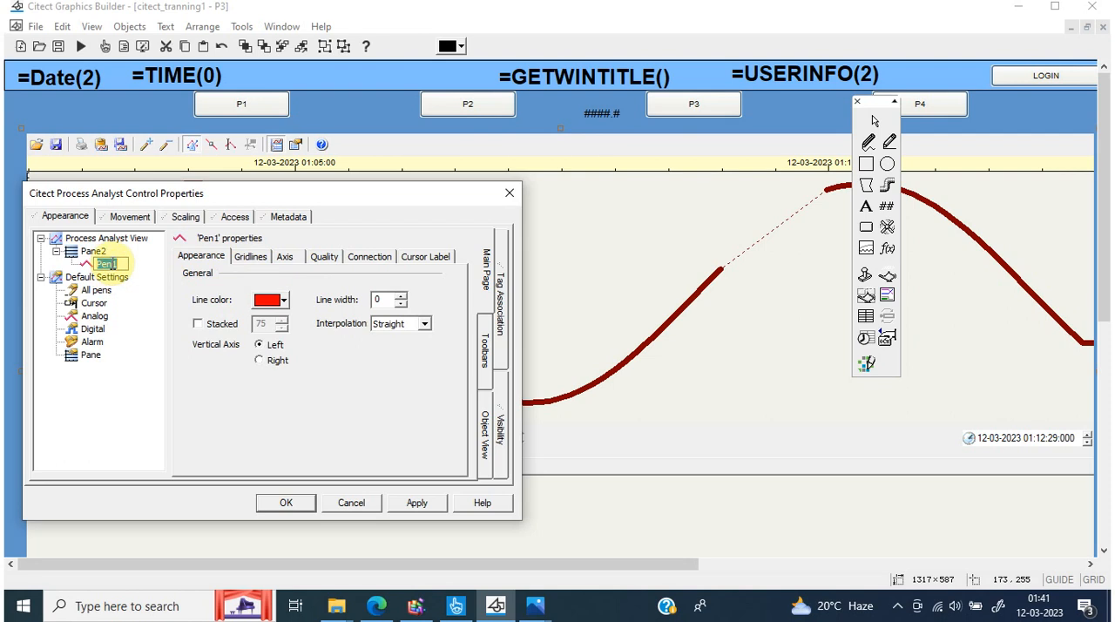
pyautogui.write('TESTTREND')
pyautogui.press('Return')
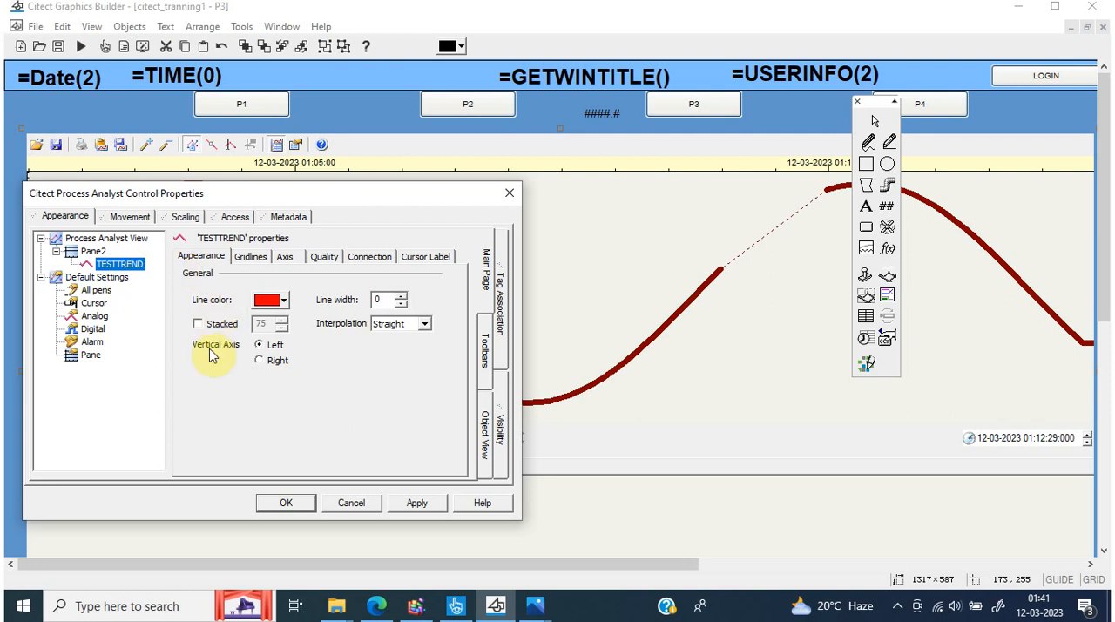
# Move the properties dialog clear of the chart and apply Right as the TESTTREND pen's vertical axis
pyautogui.moveTo(259, 193); pyautogui.dragTo(632, 161)
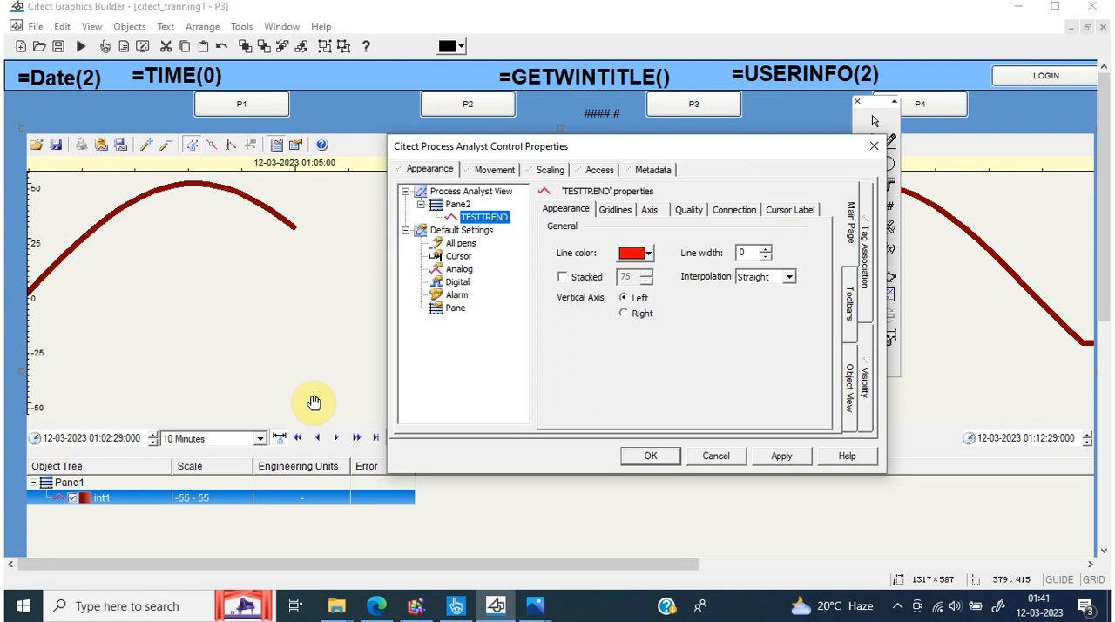
pyautogui.click(627, 315)
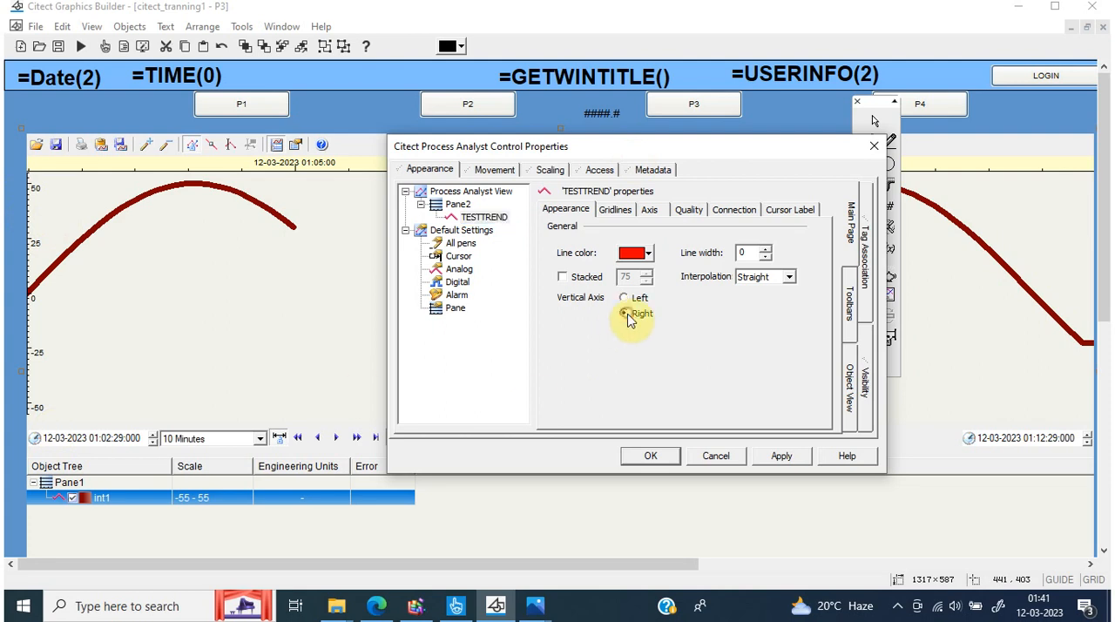
pyautogui.click(781, 455)
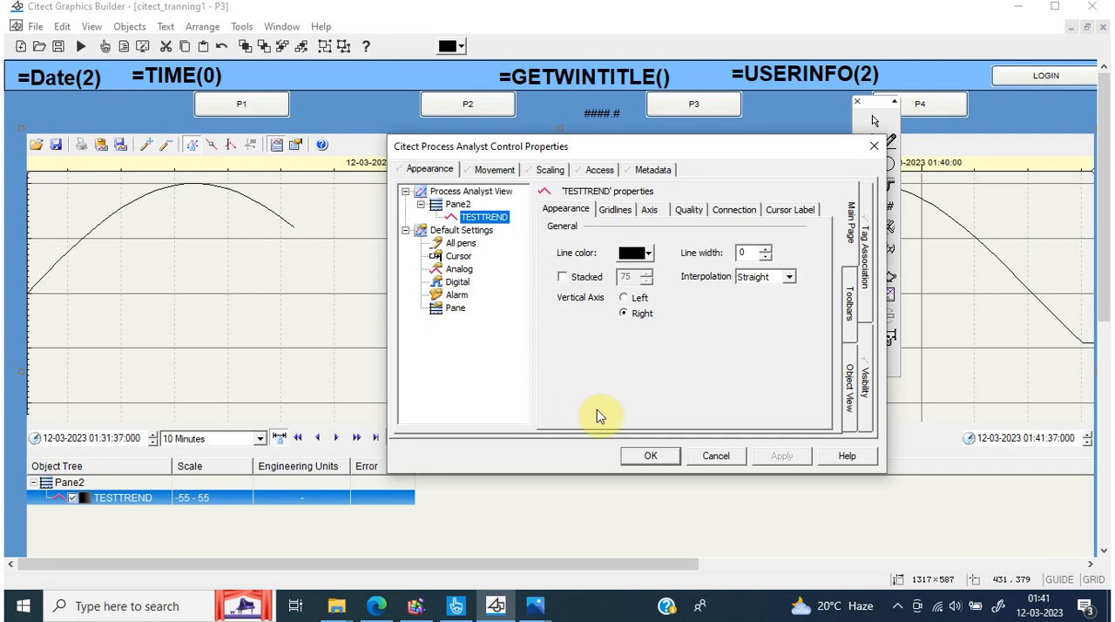
pyautogui.click(675, 566)
pyautogui.moveTo(675, 566); pyautogui.dragTo(428, 588)
# Apply Left as the TESTTREND pen's vertical axis and set its line width to 4
pyautogui.click(624, 299)
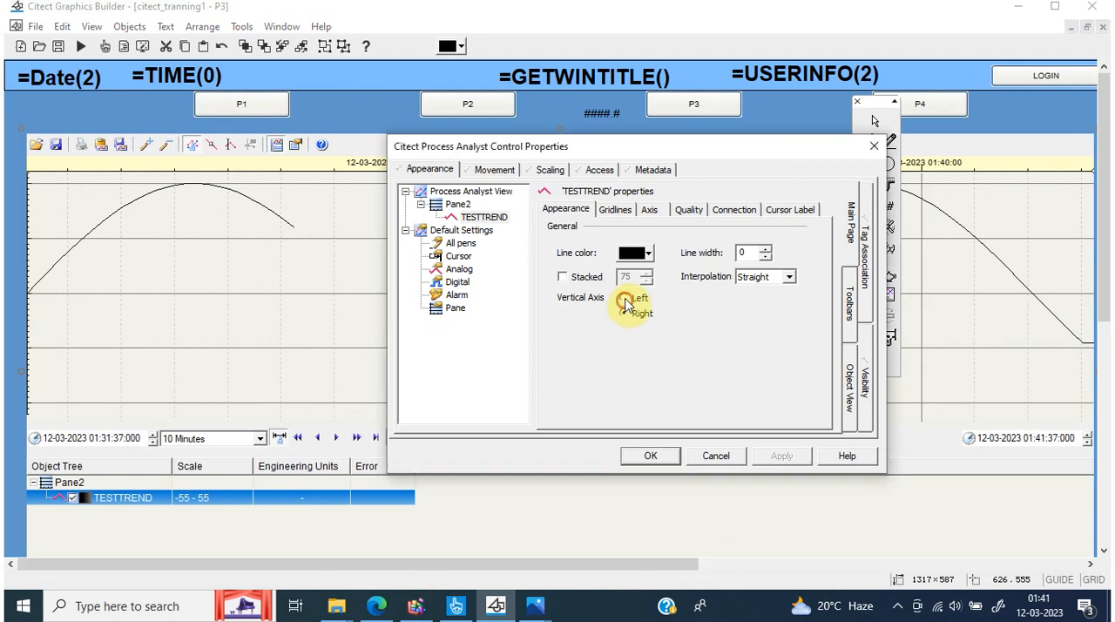
pyautogui.click(778, 455)
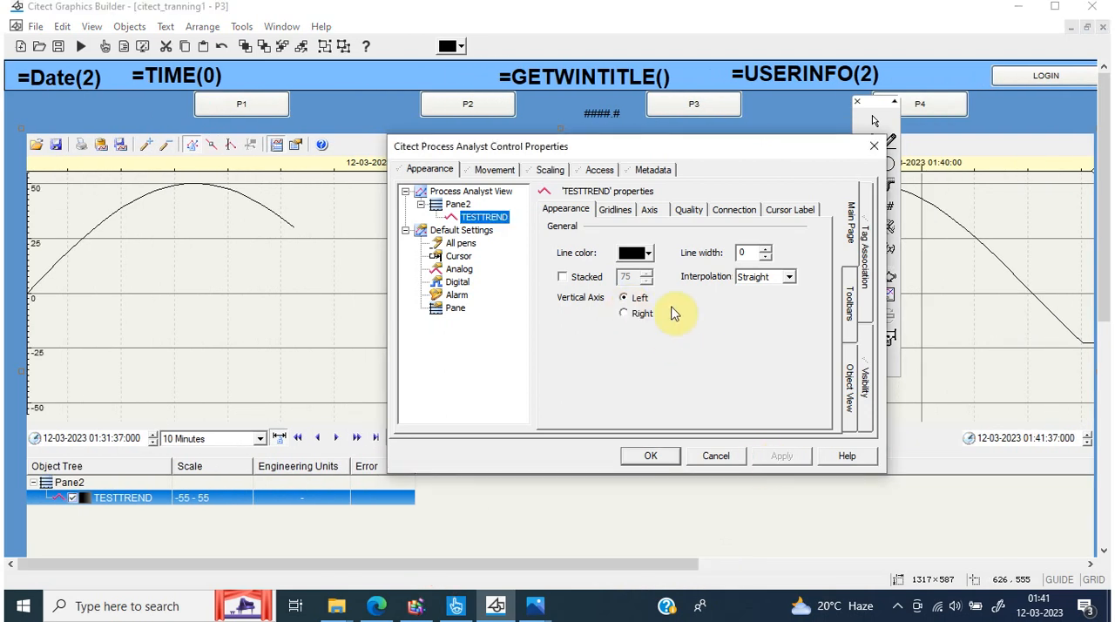
pyautogui.click(766, 250)
pyautogui.doubleClick(767, 250)
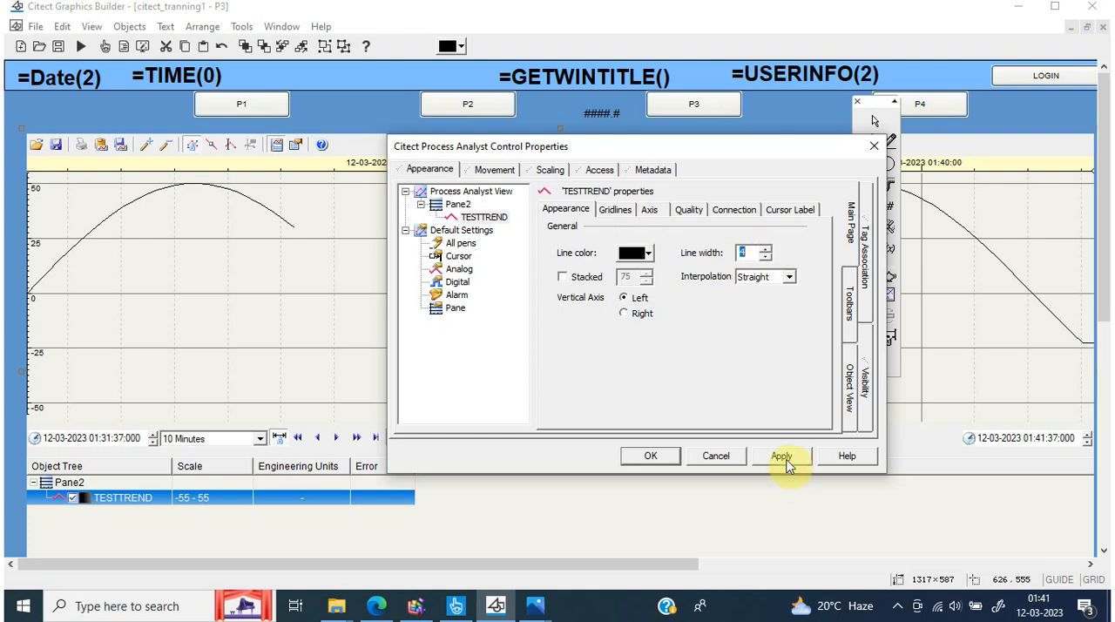
# Apply the TESTTREND pen's line width of 4 and choose the solid style for its vertical major gridlines
pyautogui.click(782, 456)
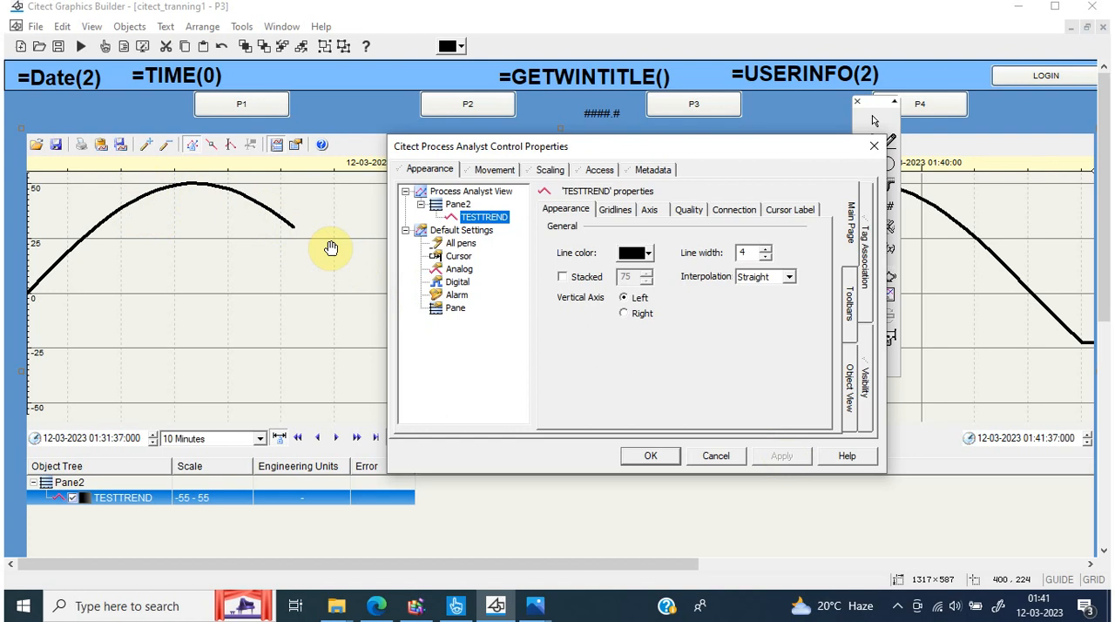
pyautogui.click(617, 211)
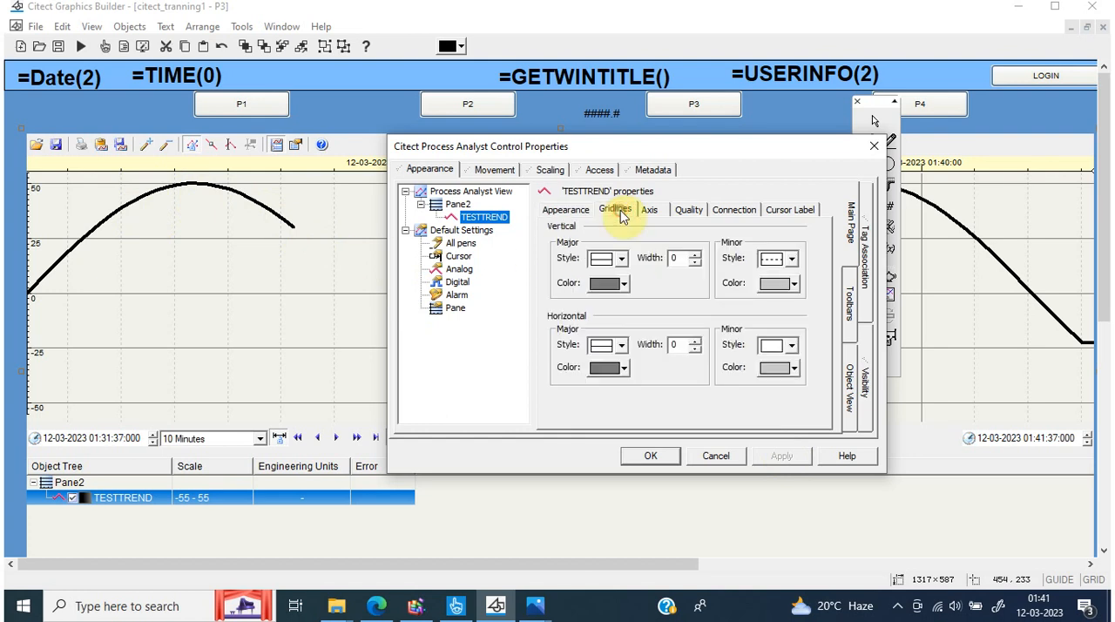
pyautogui.click(622, 258)
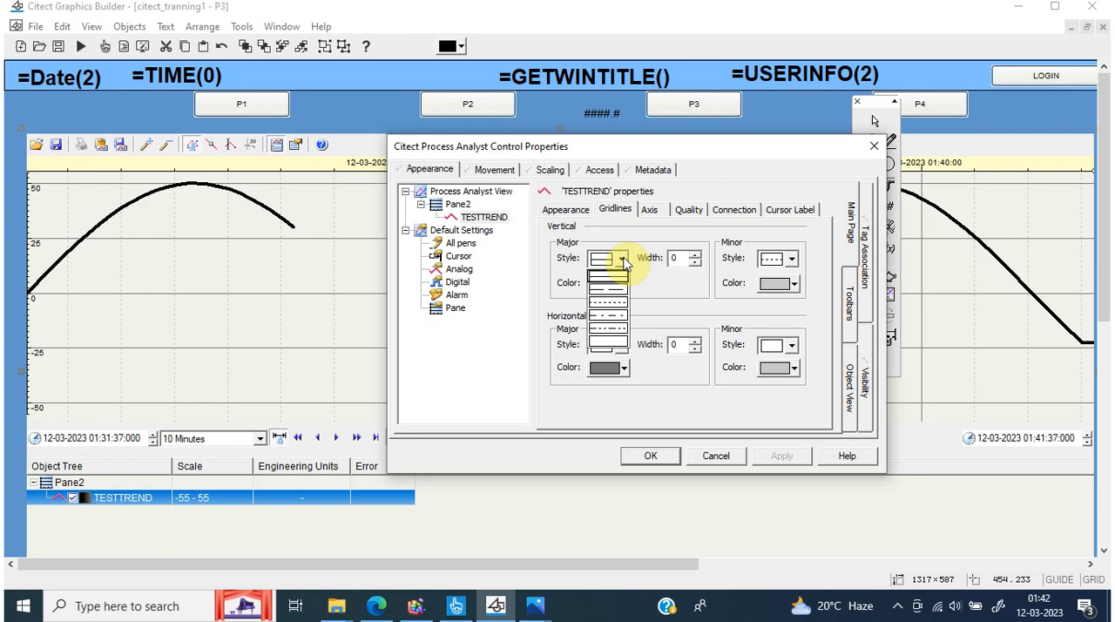
pyautogui.click(614, 277)
# Move the properties dialog clear of the chart's 01:40:00 gridline and apply a dashed style to the vertical major gridlines
pyautogui.moveTo(490, 156); pyautogui.dragTo(206, 168)
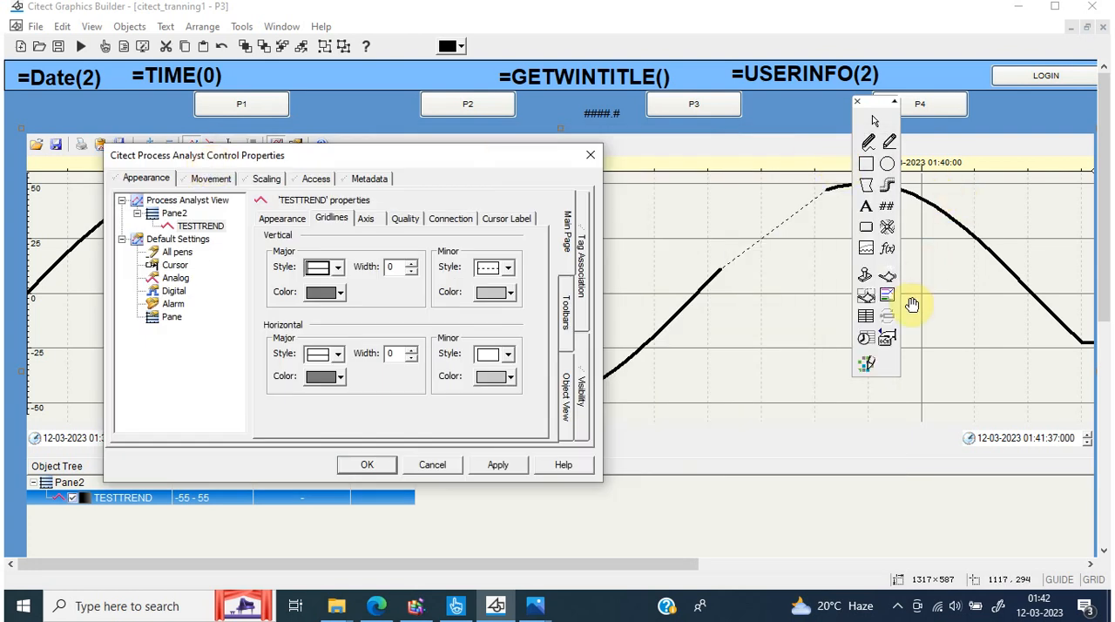
pyautogui.click(337, 268)
pyautogui.click(327, 314)
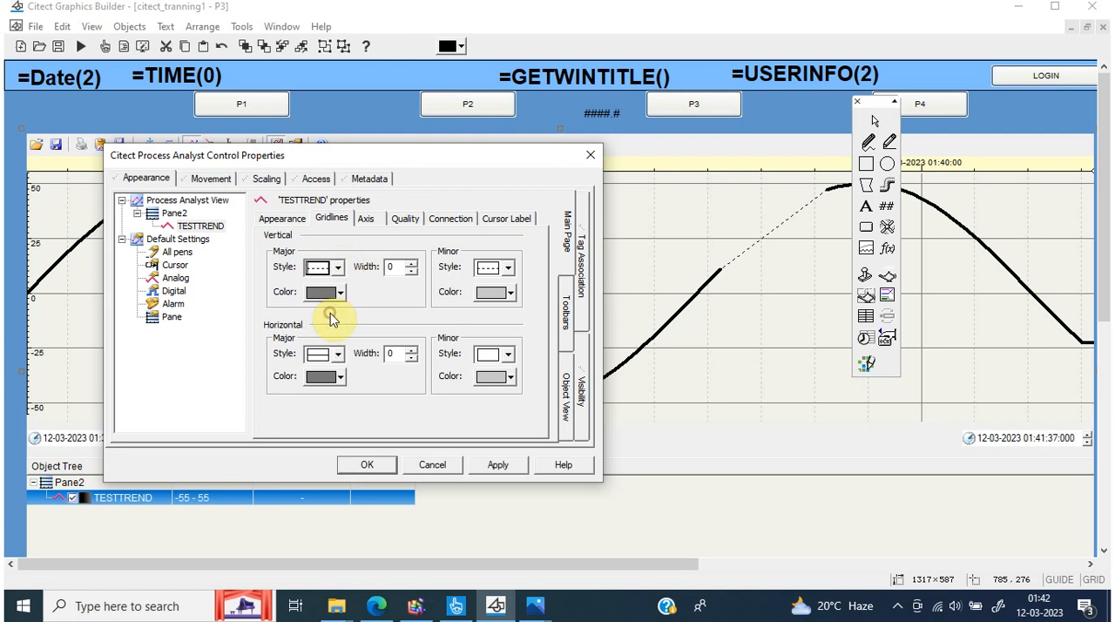
pyautogui.click(497, 465)
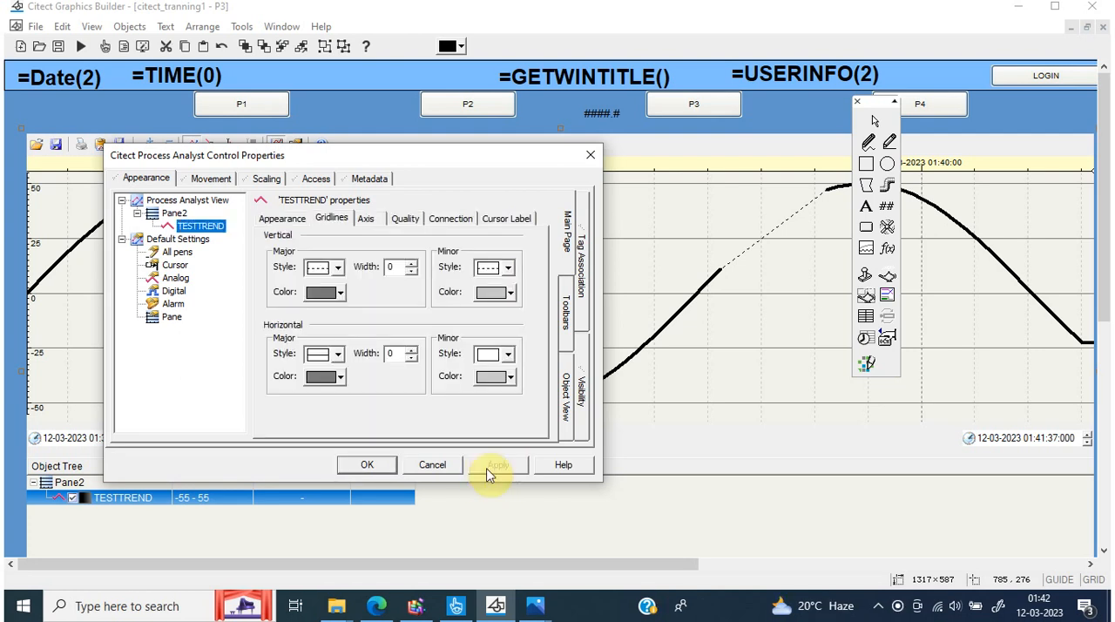
# Apply the blank style to the TESTTREND pen's vertical major gridlines and to its vertical minor gridlines
pyautogui.click(334, 268)
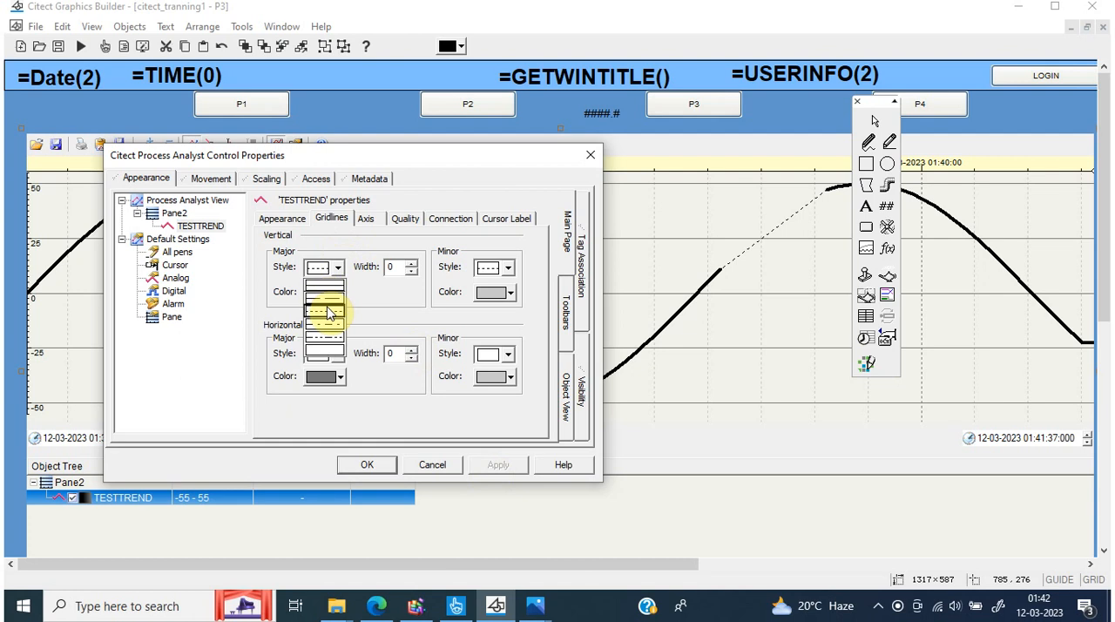
pyautogui.click(326, 352)
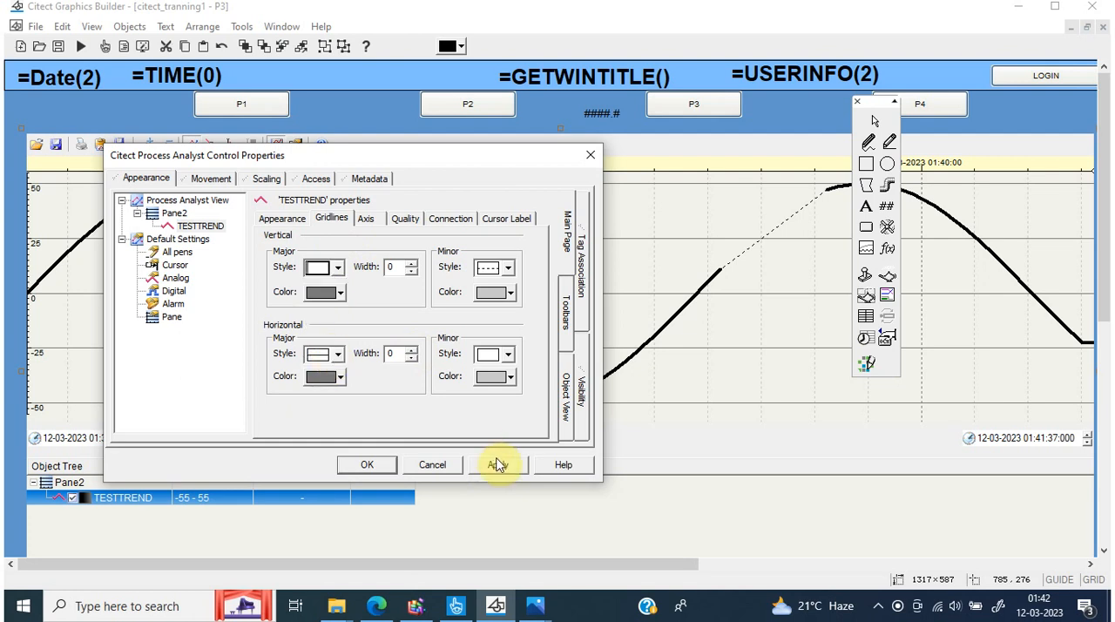
pyautogui.click(498, 465)
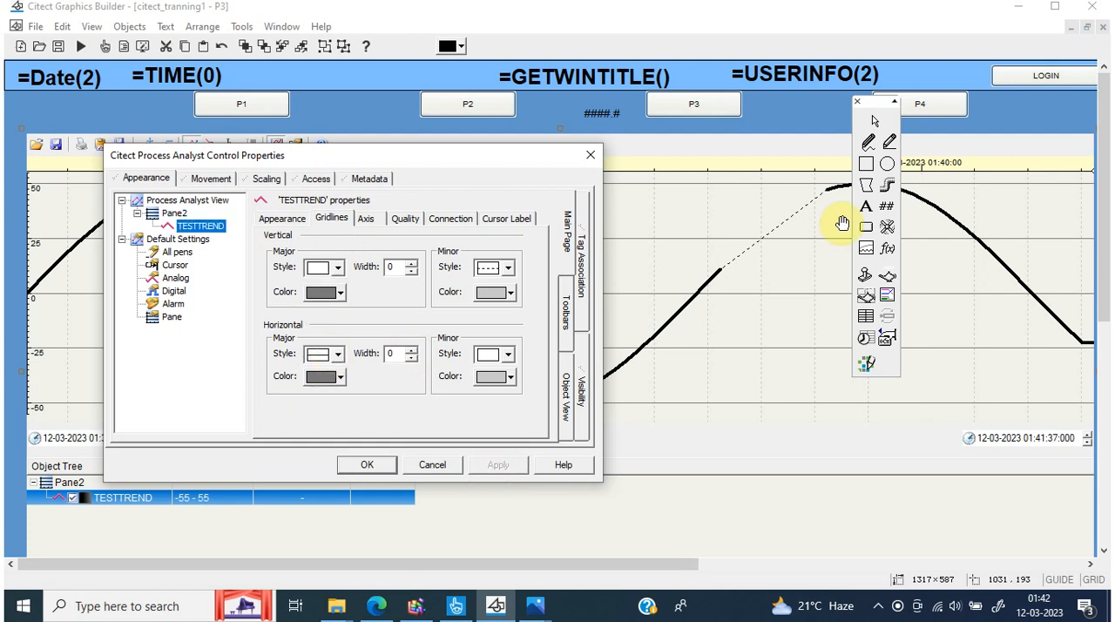
pyautogui.click(510, 270)
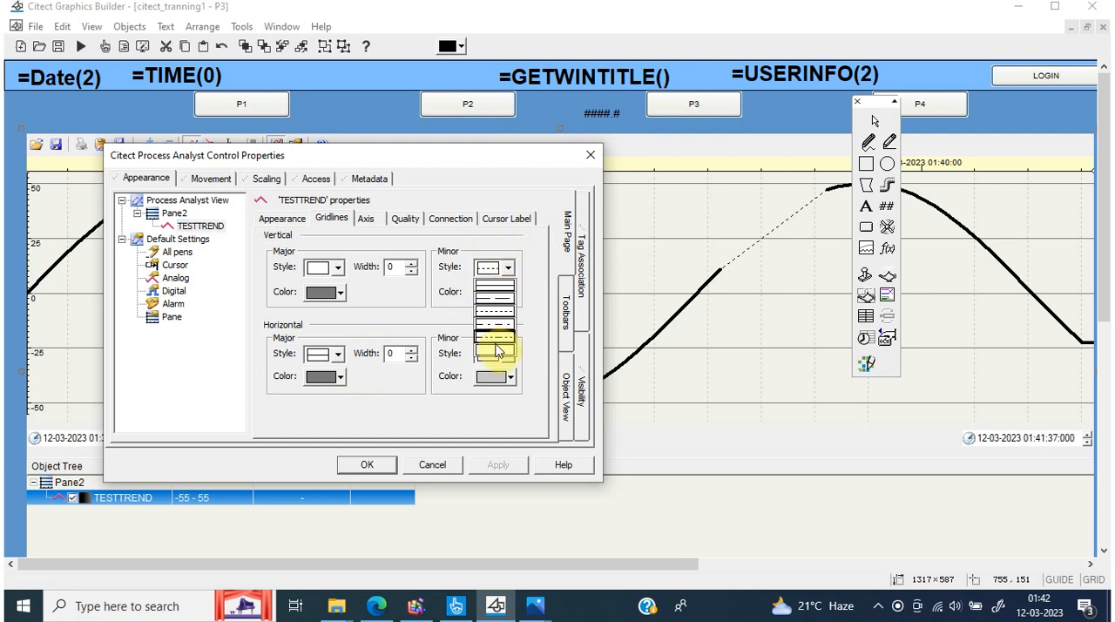
pyautogui.click(496, 348)
pyautogui.click(513, 468)
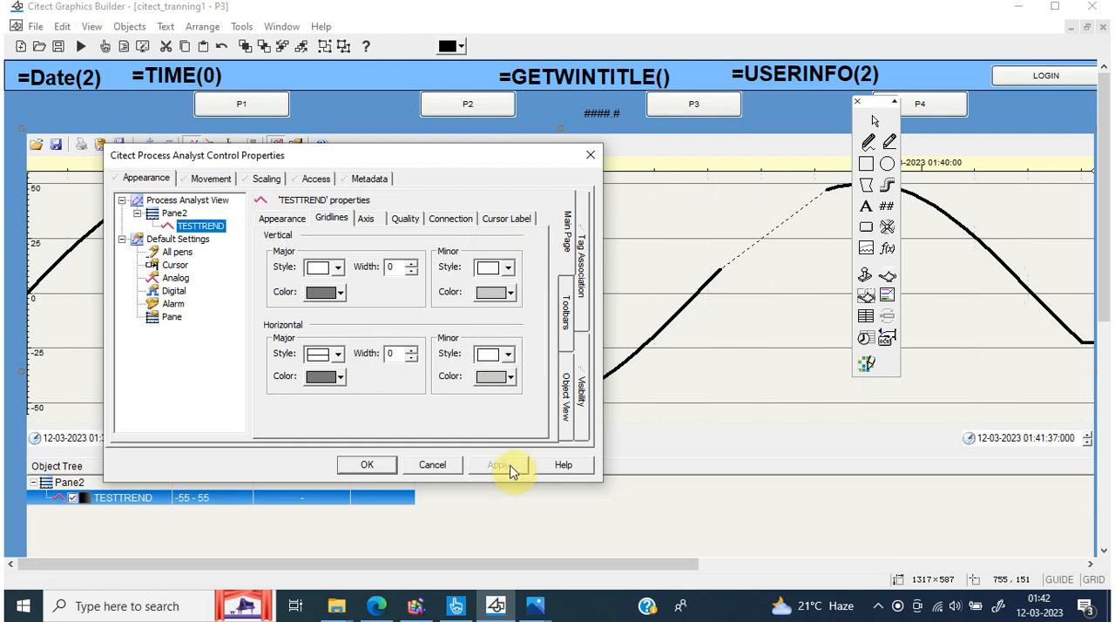
# Apply a dashed style to the vertical minor gridlines and a solid style with width 5 to the vertical major gridlines
pyautogui.click(508, 269)
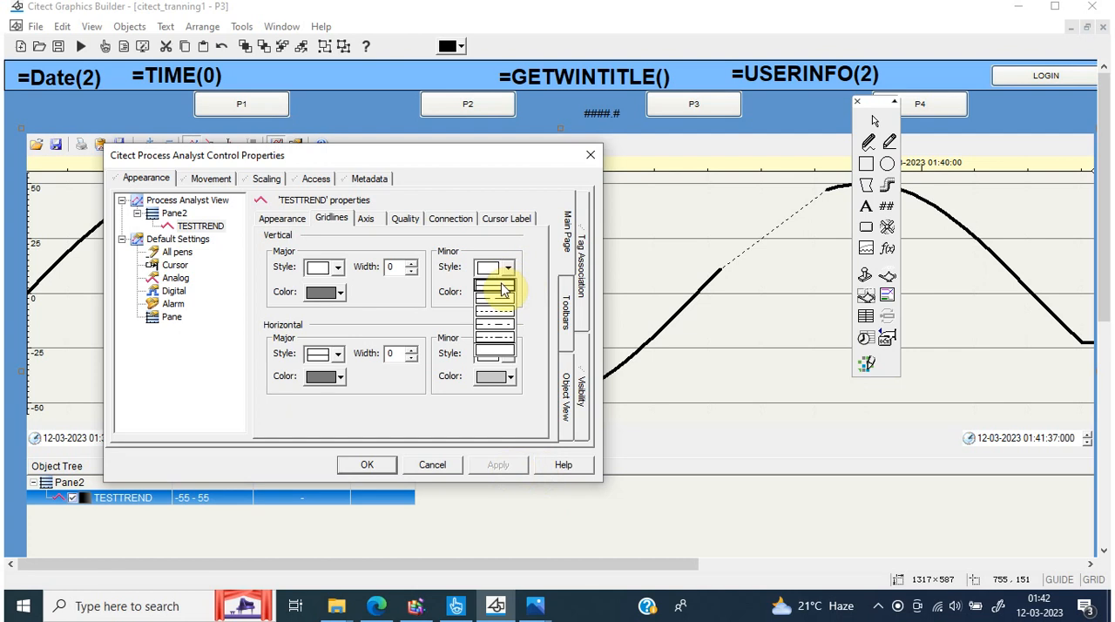
pyautogui.click(504, 319)
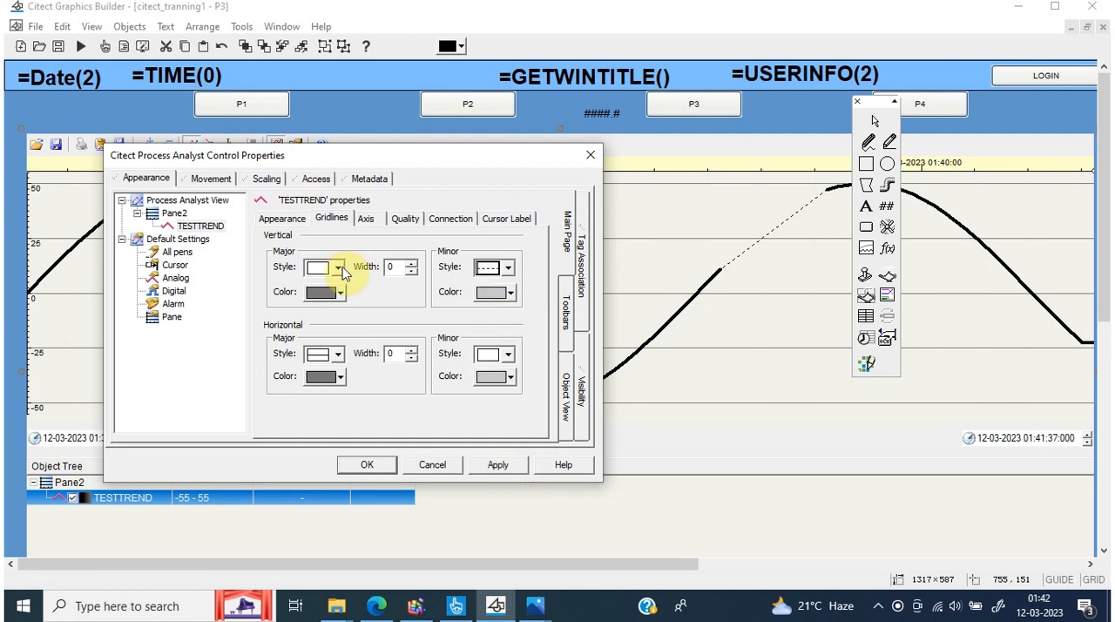
pyautogui.click(340, 270)
pyautogui.click(338, 286)
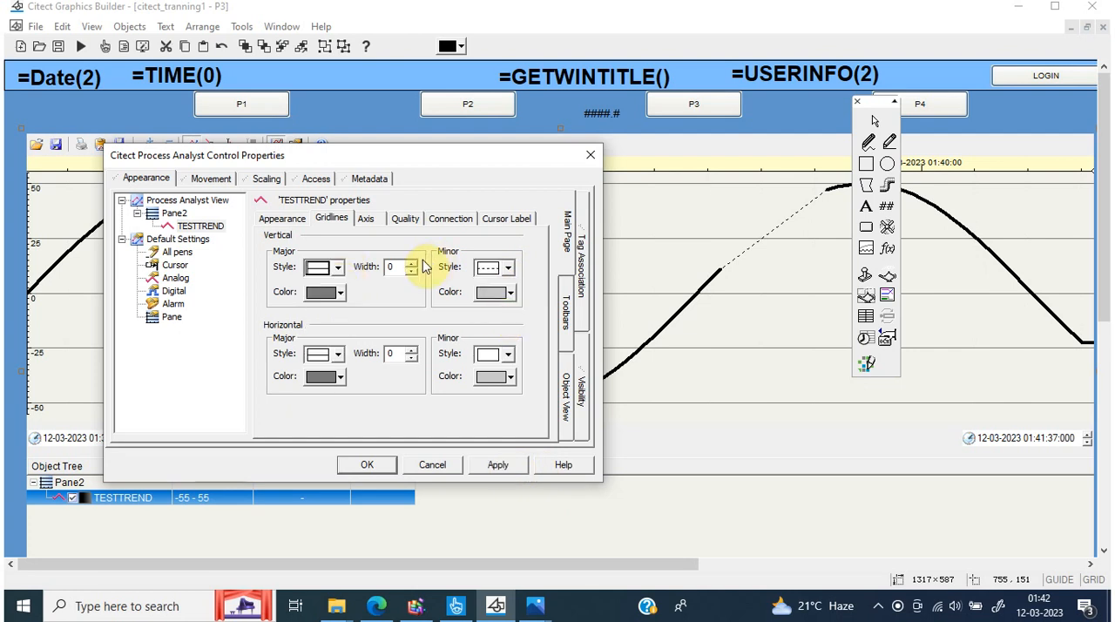
pyautogui.click(412, 263)
pyautogui.click(412, 263)
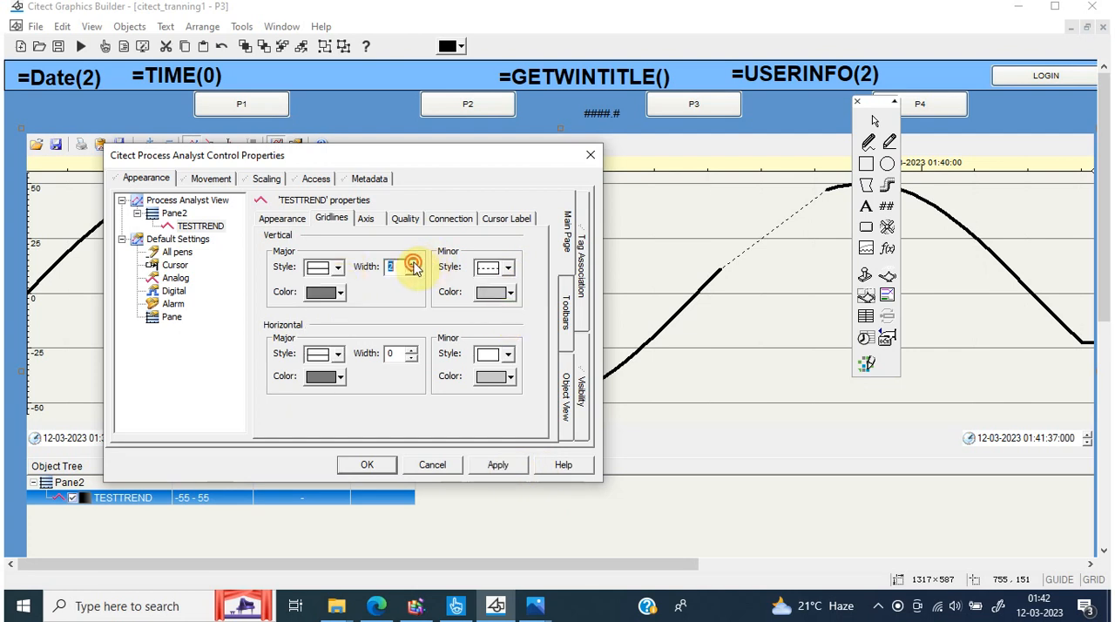
pyautogui.click(514, 470)
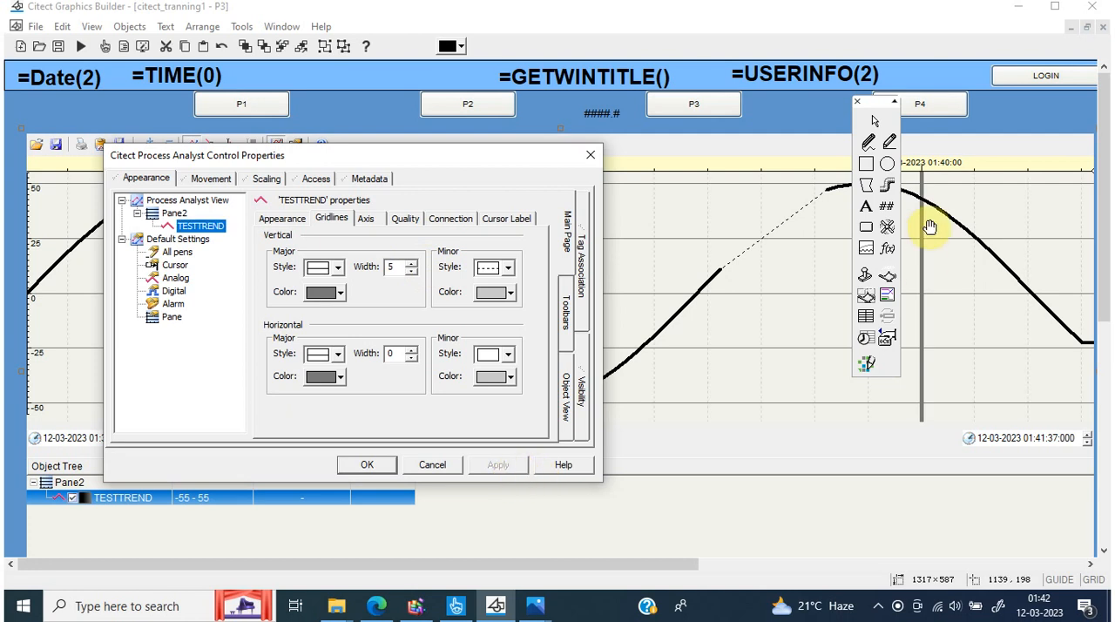
# Uncover the chart's thick vertical gridline and apply a width of 3 to the horizontal major gridlines
pyautogui.click(389, 353)
pyautogui.press('Delete')
pyautogui.write('0')
pyautogui.moveTo(421, 164); pyautogui.dragTo(700, 176)
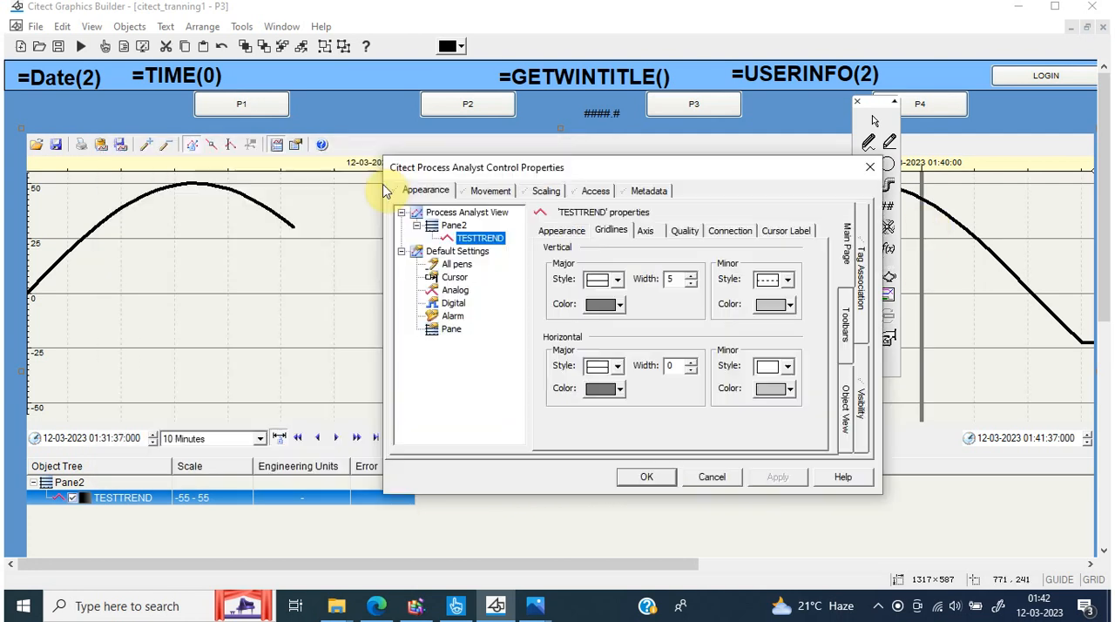
pyautogui.click(618, 366)
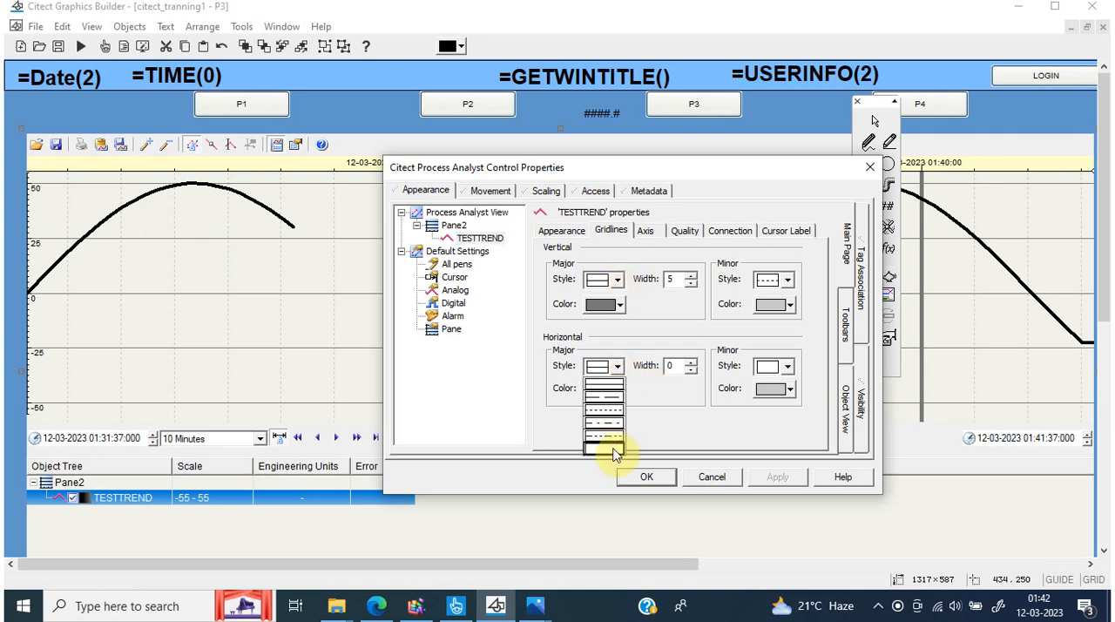
pyautogui.click(691, 362)
pyautogui.click(691, 363)
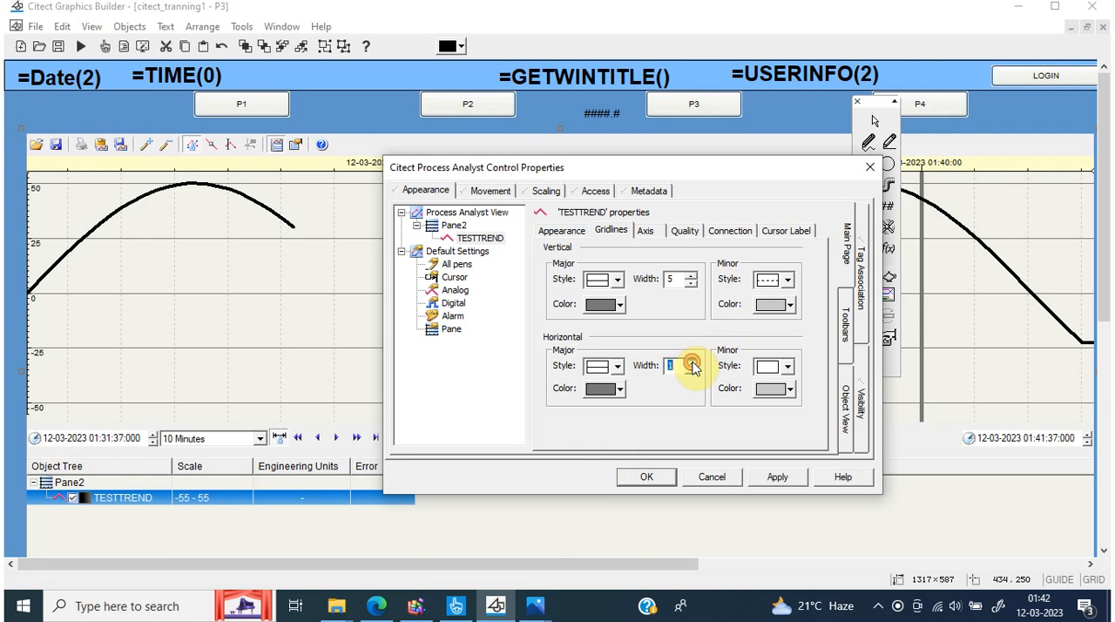
pyautogui.click(691, 364)
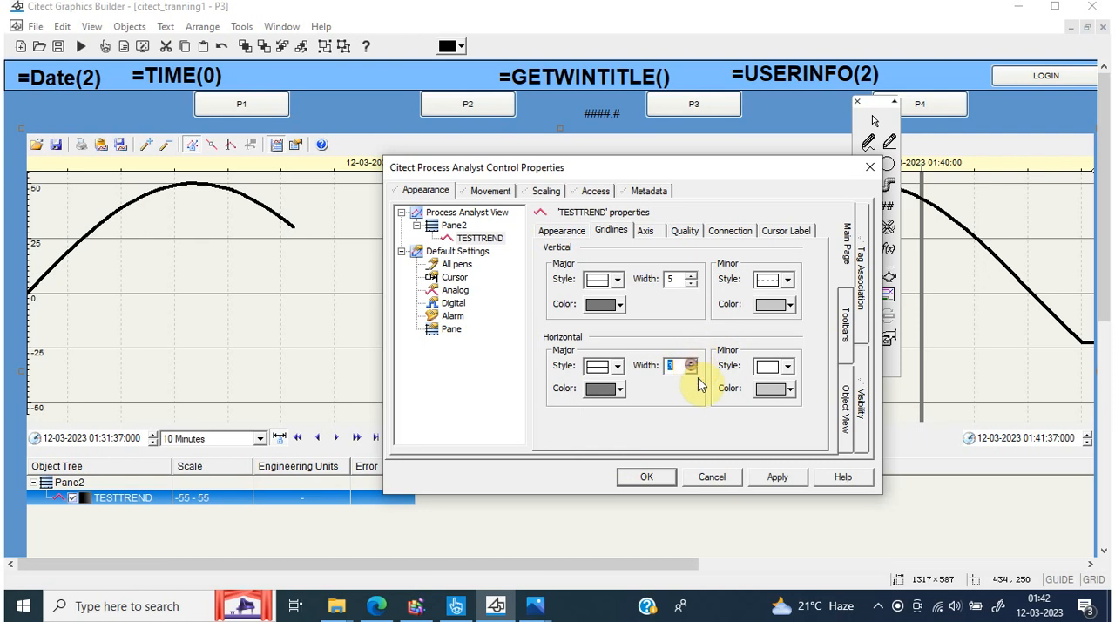
pyautogui.click(775, 478)
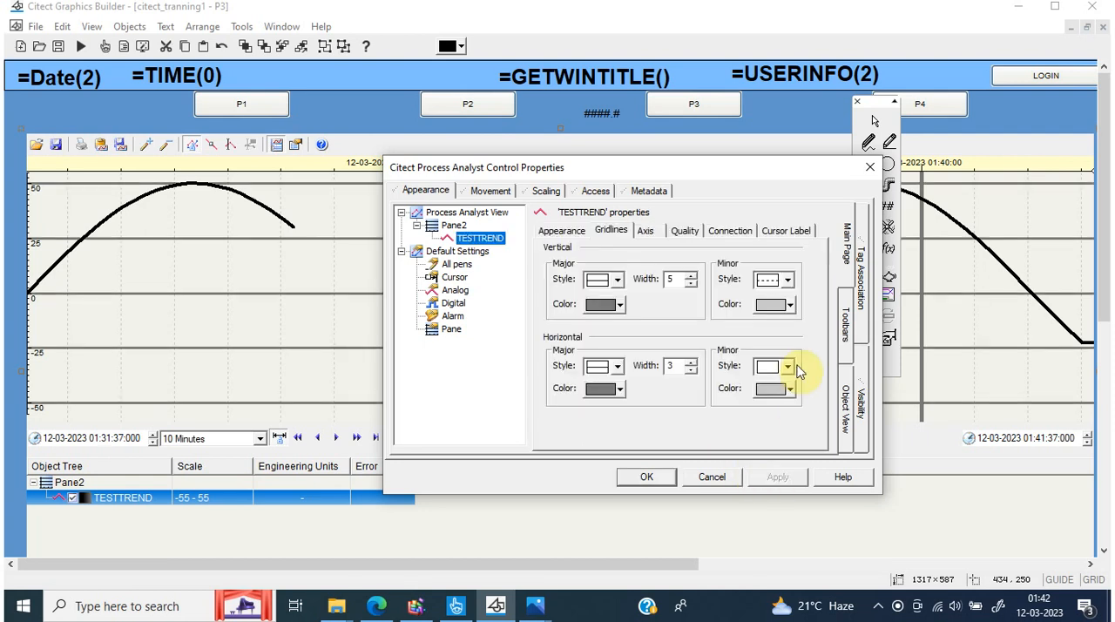
# Apply the blank style to the TESTTREND pen's horizontal minor gridlines
pyautogui.click(789, 367)
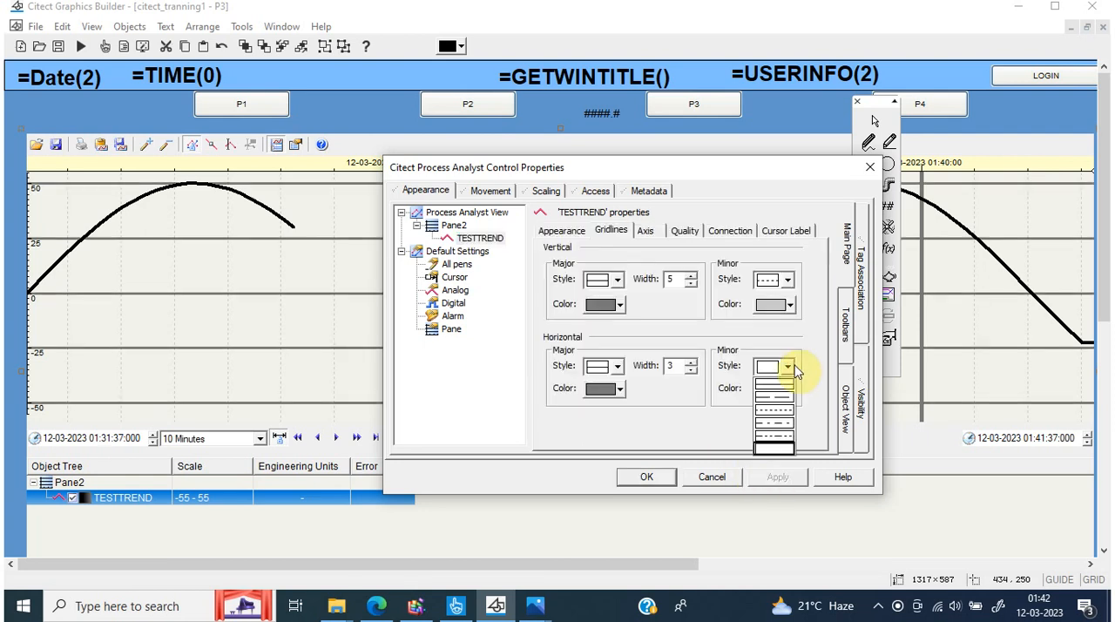
pyautogui.click(775, 449)
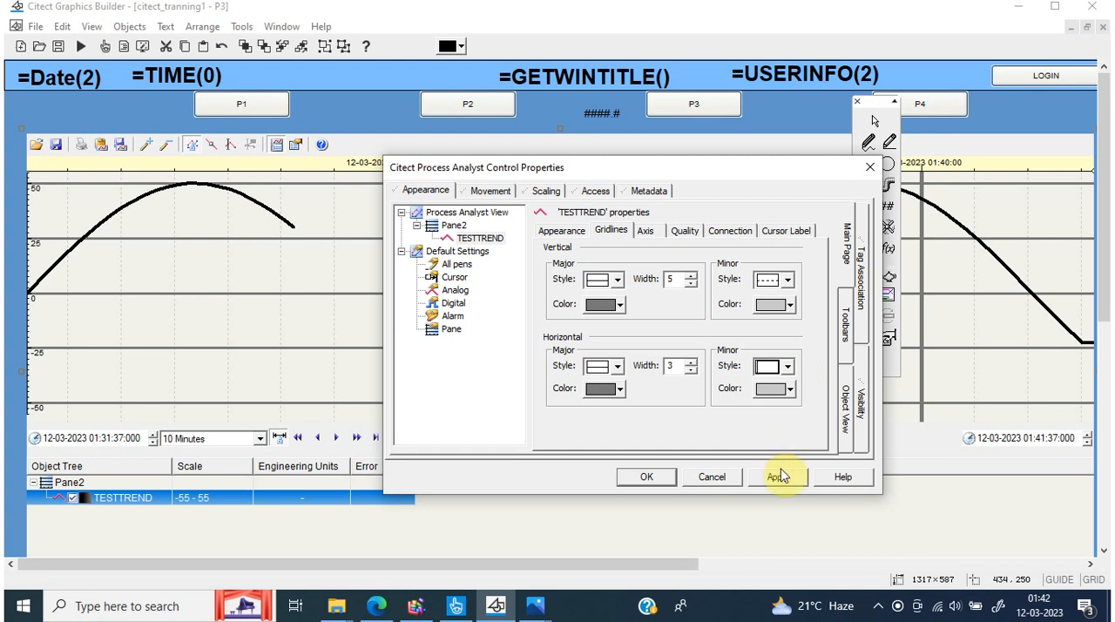
pyautogui.click(778, 476)
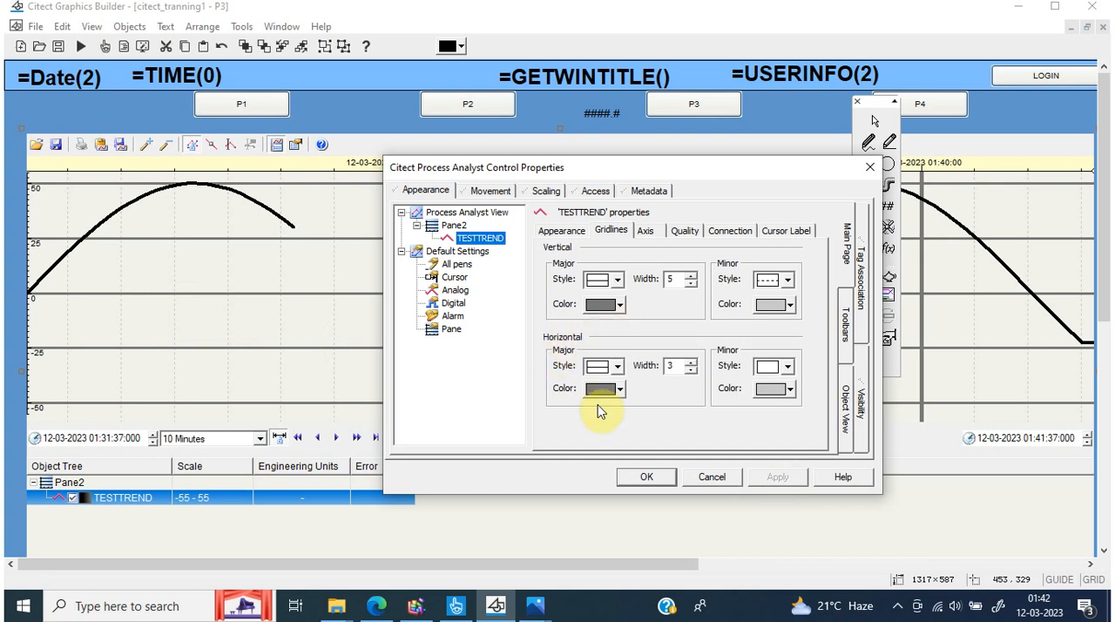
# Set the colour of the TESTTREND pen's vertical major gridlines to black
pyautogui.click(605, 304)
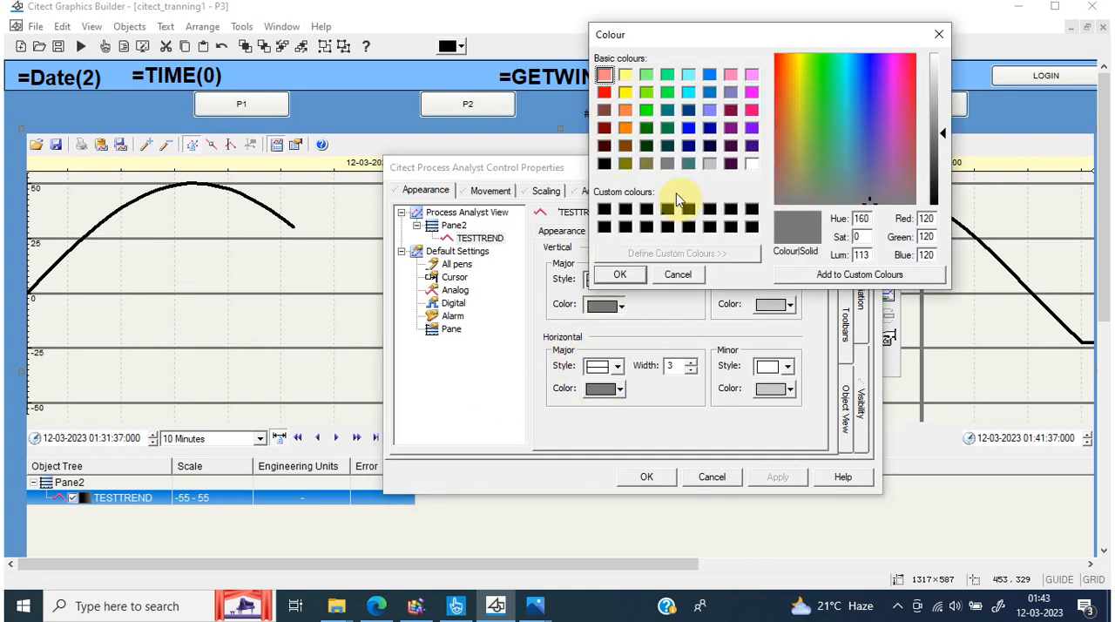
pyautogui.click(604, 164)
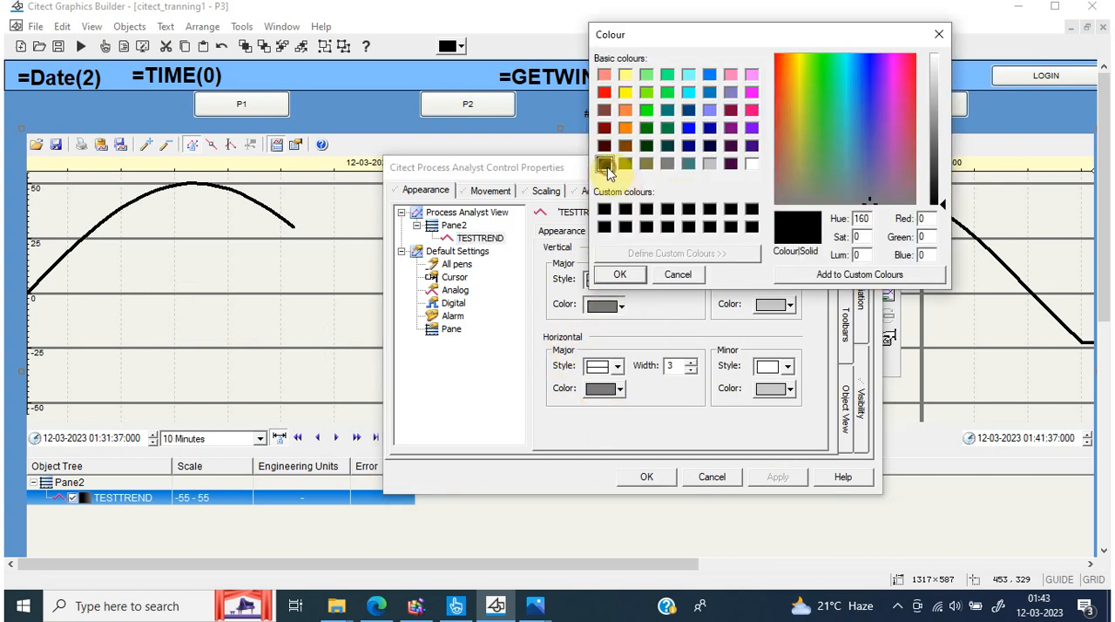
pyautogui.click(624, 275)
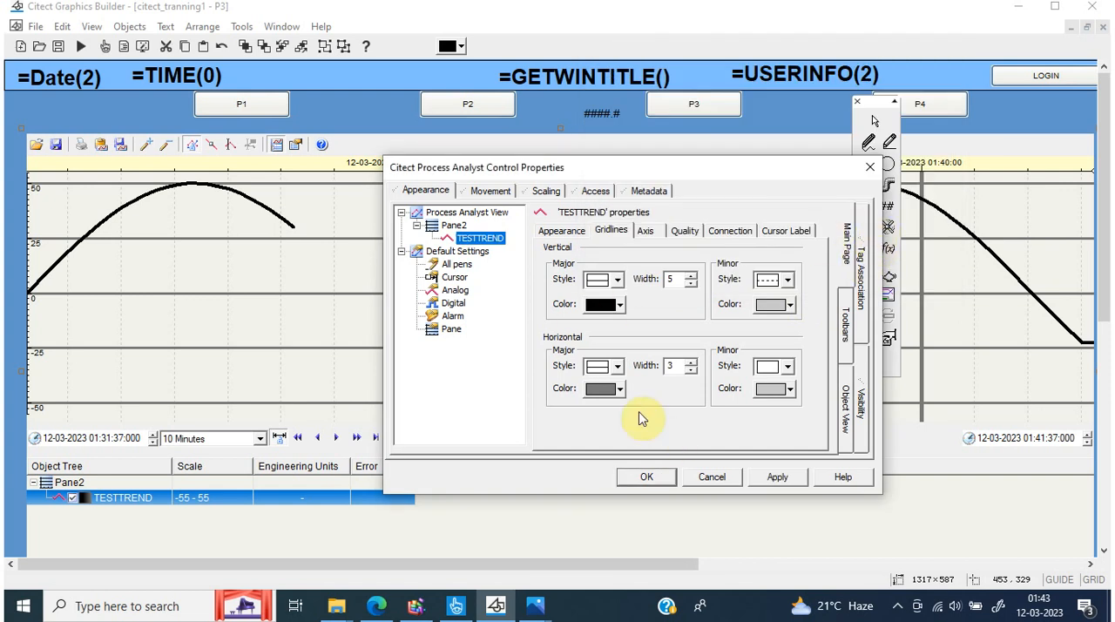
# Apply dark red (red 64, green 0, blue 0) and a width of 5 to the horizontal major gridlines
pyautogui.click(603, 389)
pyautogui.click(604, 247)
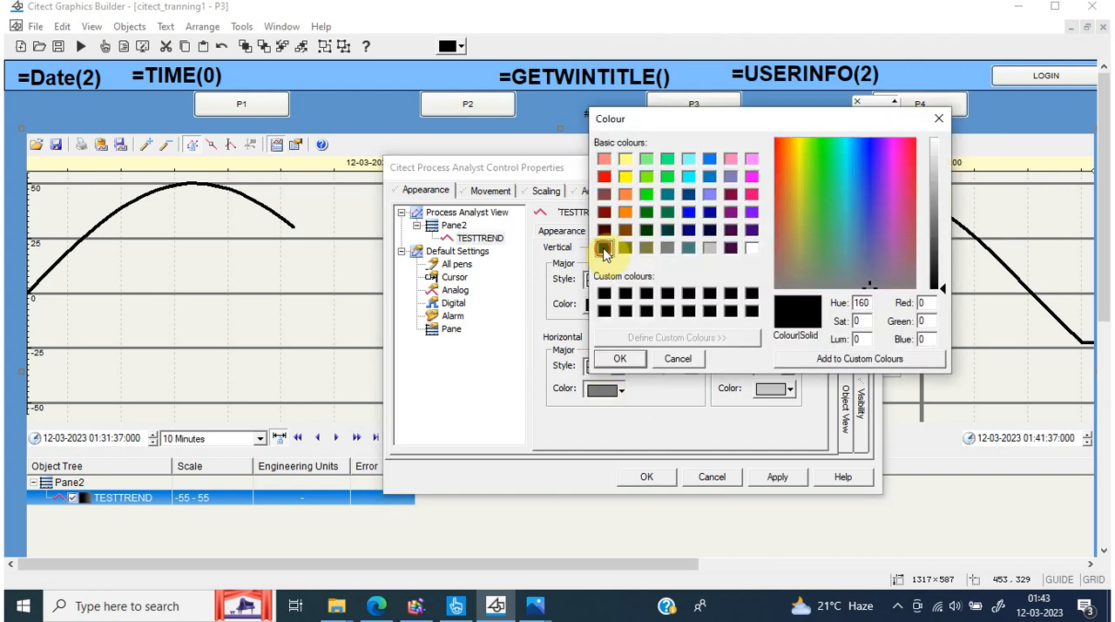
pyautogui.click(604, 231)
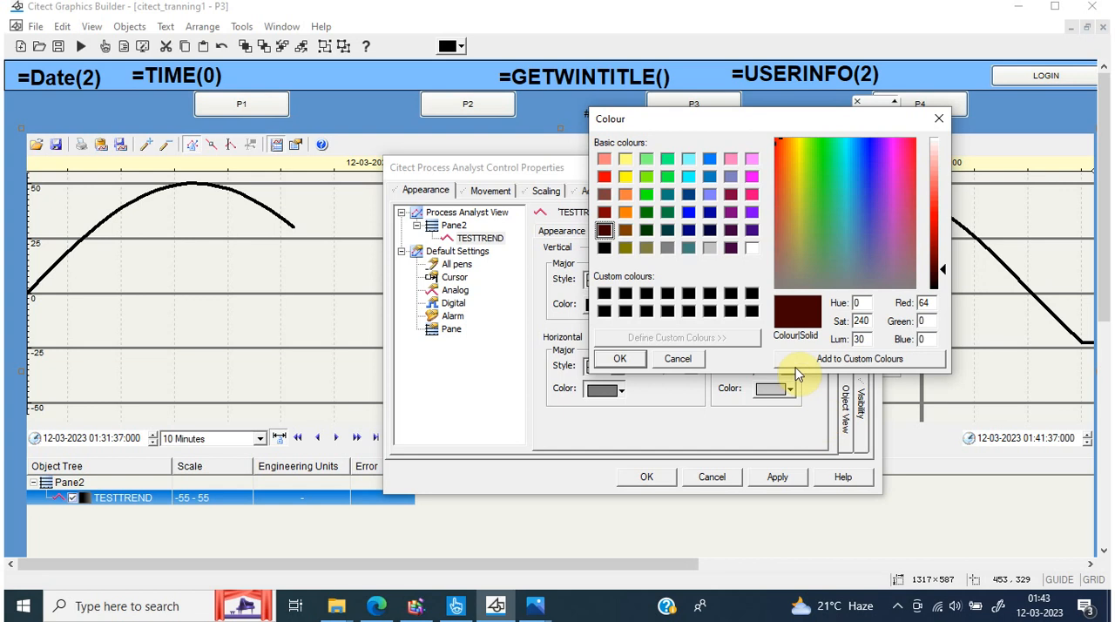
pyautogui.click(628, 358)
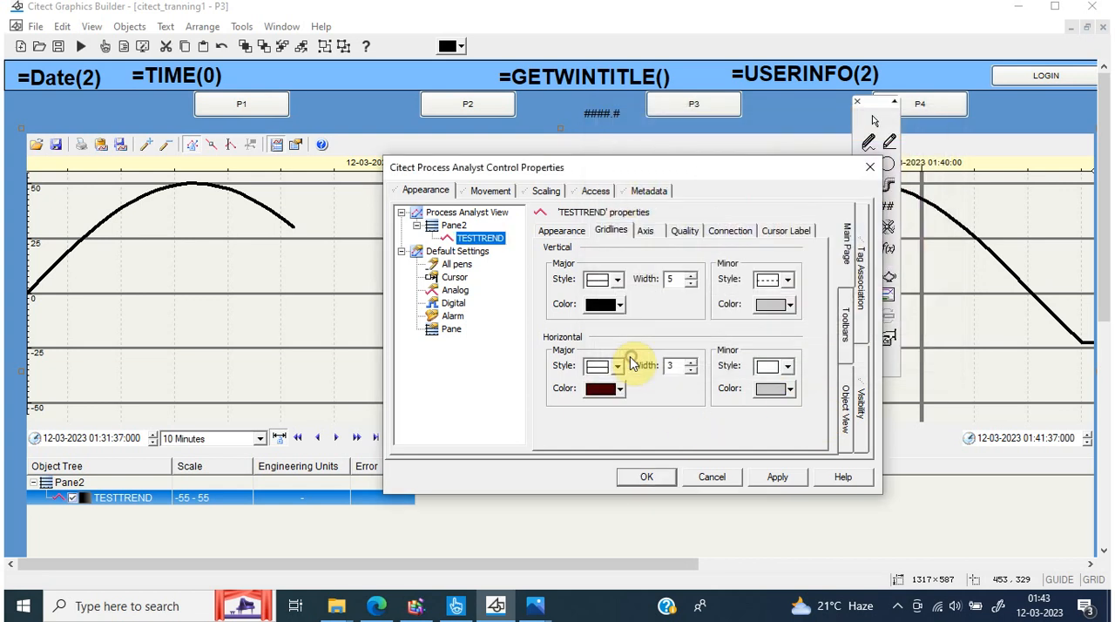
pyautogui.click(790, 479)
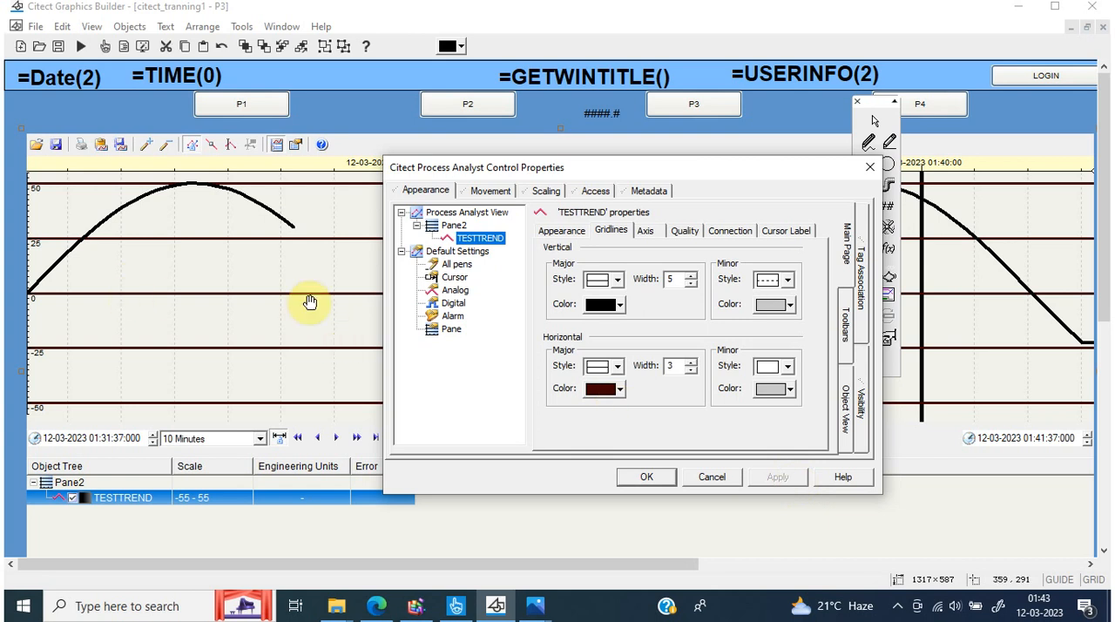
pyautogui.click(689, 362)
pyautogui.click(690, 362)
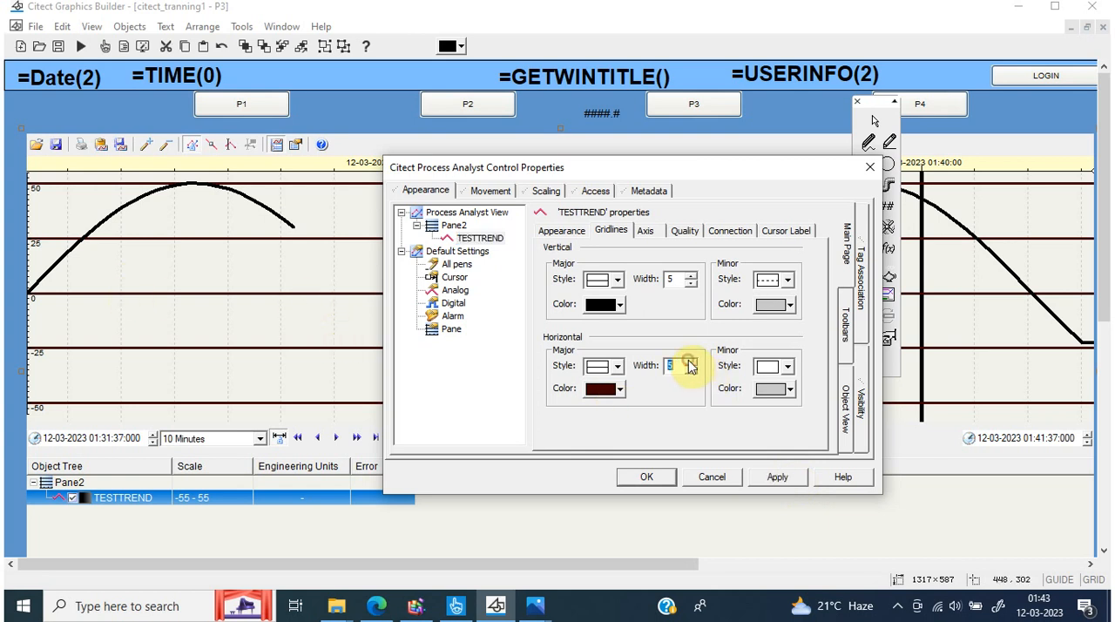
pyautogui.click(777, 480)
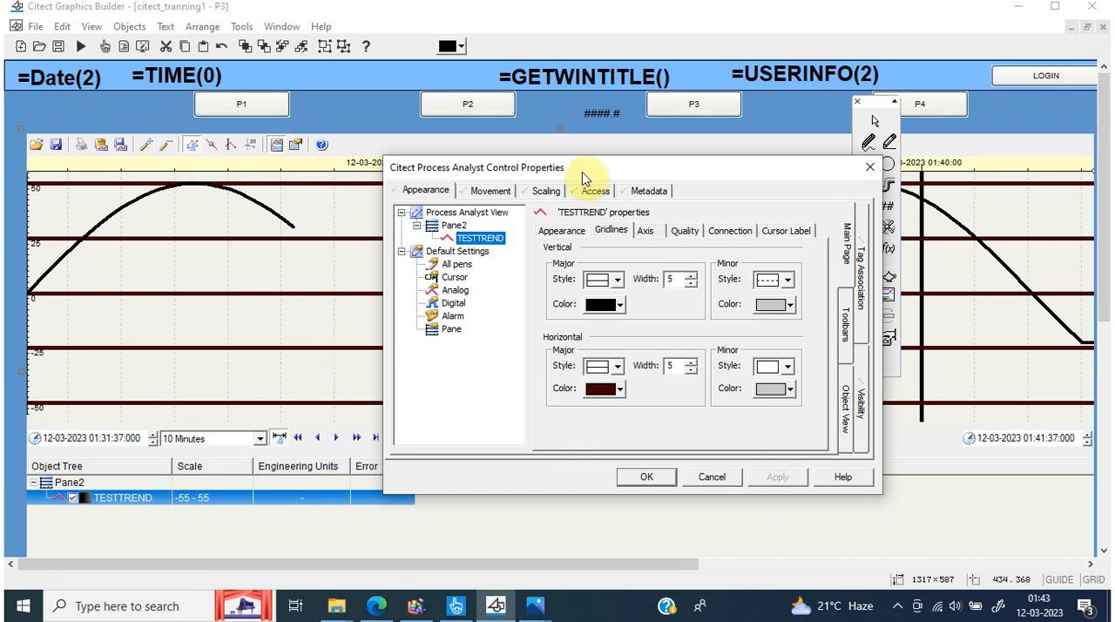
# Apply a teal line colour (red 0, green 128, blue 128) to the TESTTREND pen
pyautogui.click(560, 231)
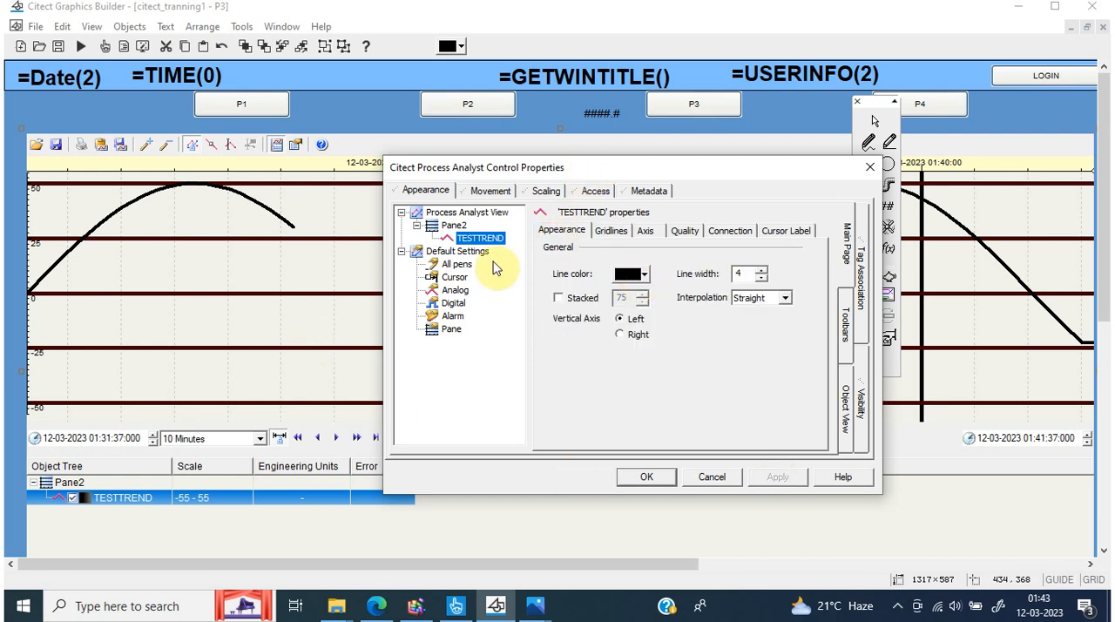
pyautogui.click(642, 275)
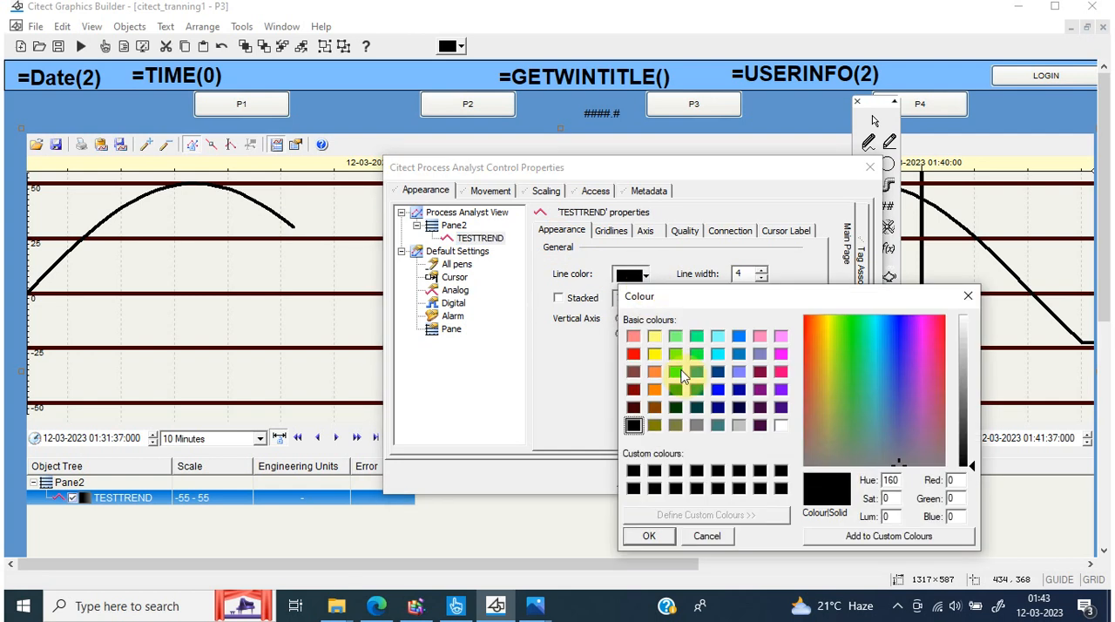
pyautogui.click(697, 372)
pyautogui.click(649, 536)
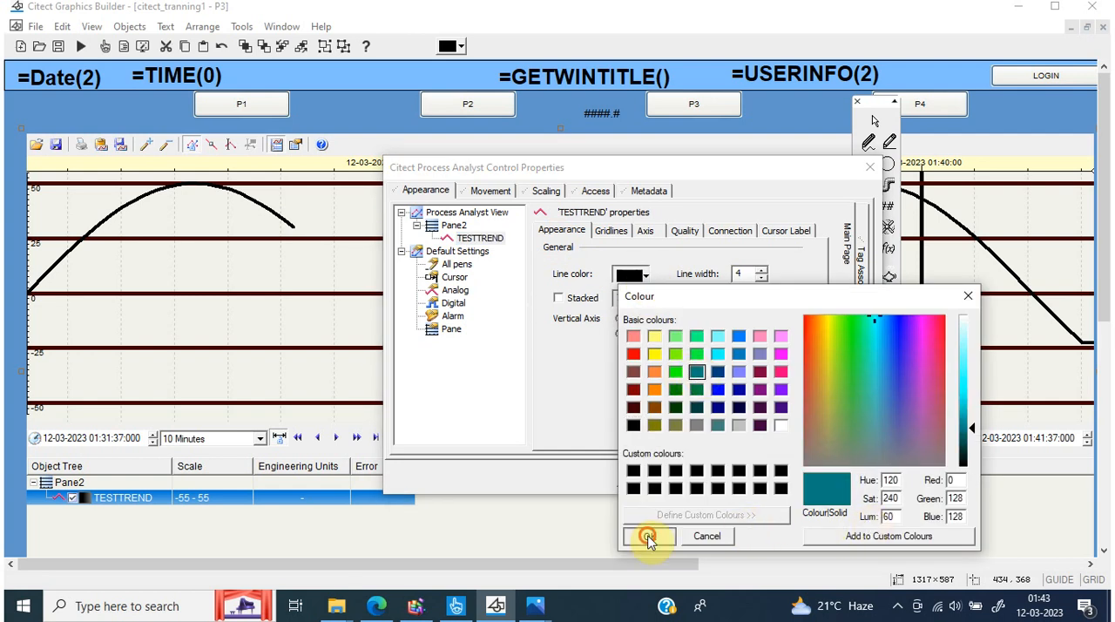
pyautogui.click(778, 476)
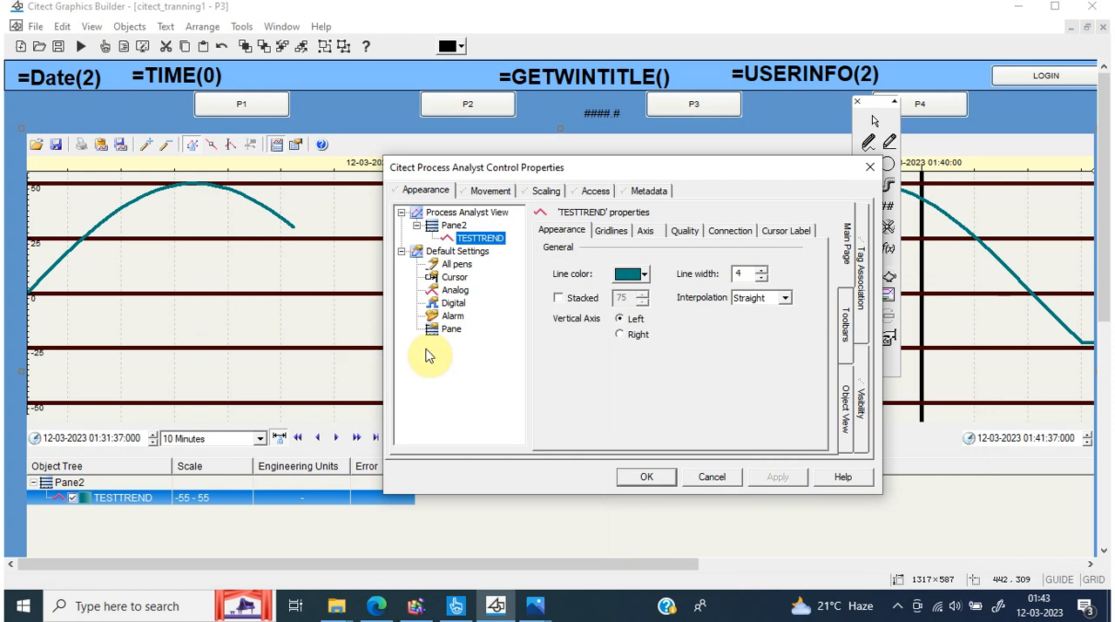
# Apply yellow (red 255, green 255, blue 0) to the TESTTREND pen's vertical axis
pyautogui.click(610, 232)
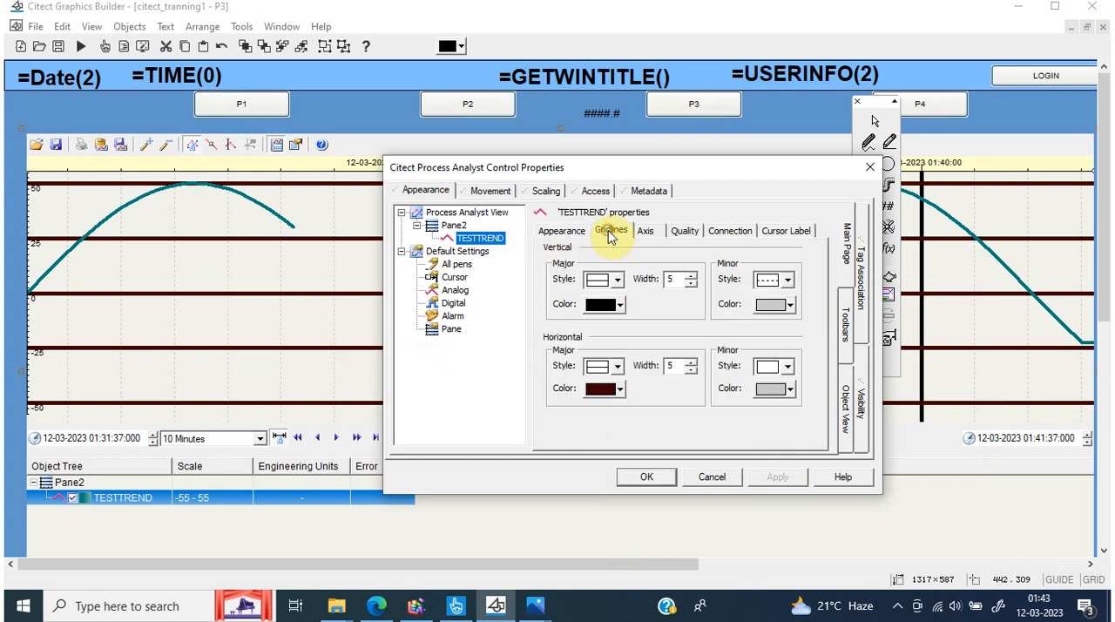
pyautogui.click(645, 230)
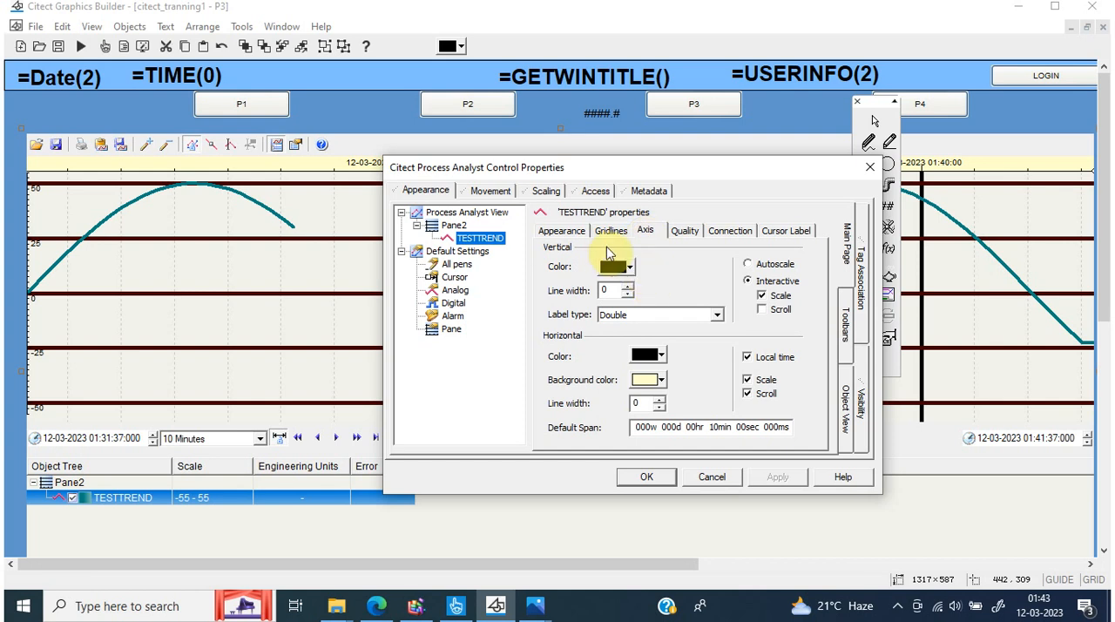
pyautogui.click(631, 266)
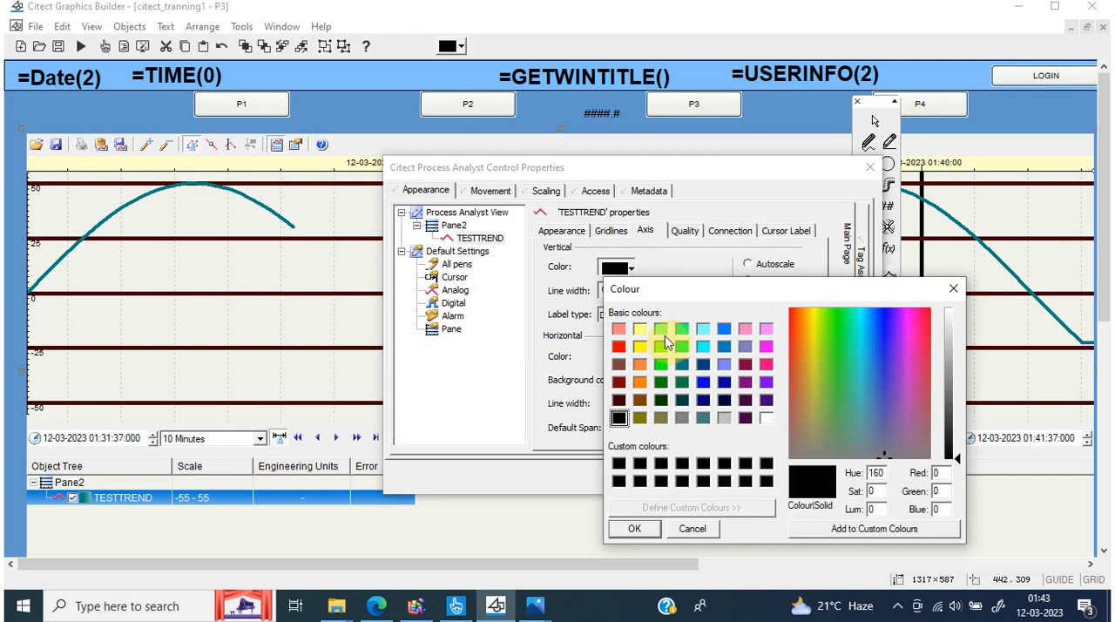
pyautogui.click(640, 348)
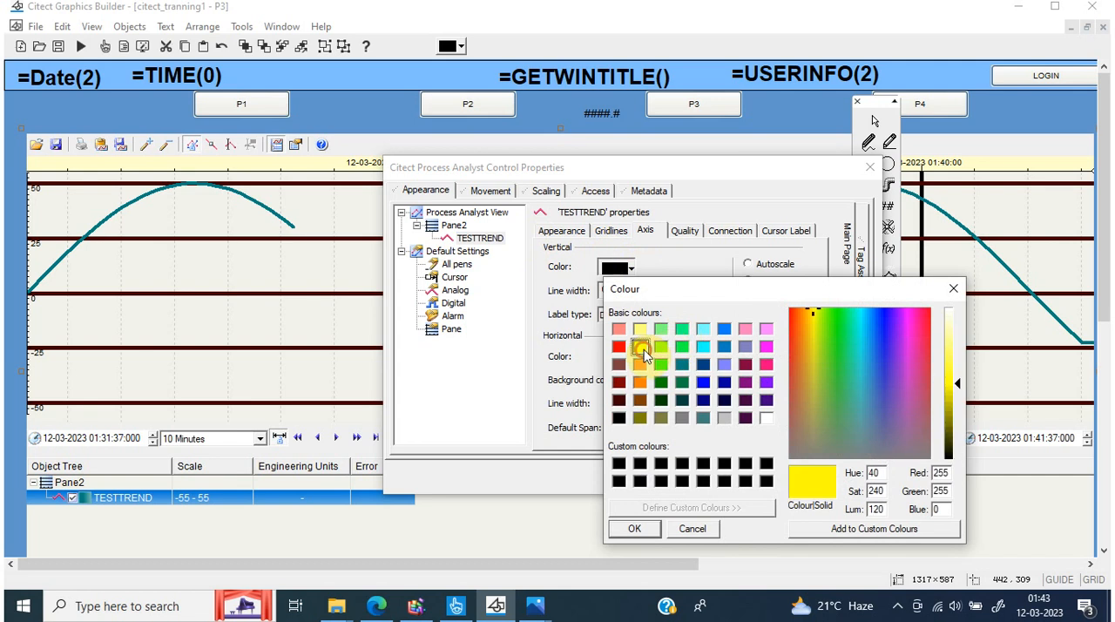
pyautogui.click(644, 532)
pyautogui.click(776, 478)
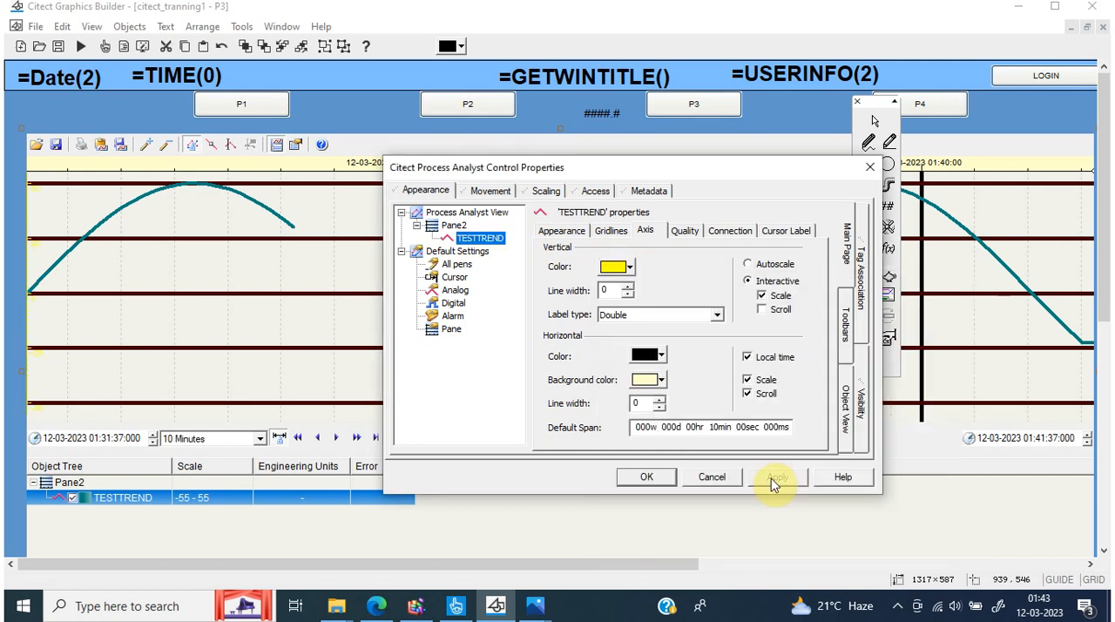
# Return the TESTTREND pen's vertical axis colour to black and apply it
pyautogui.click(628, 268)
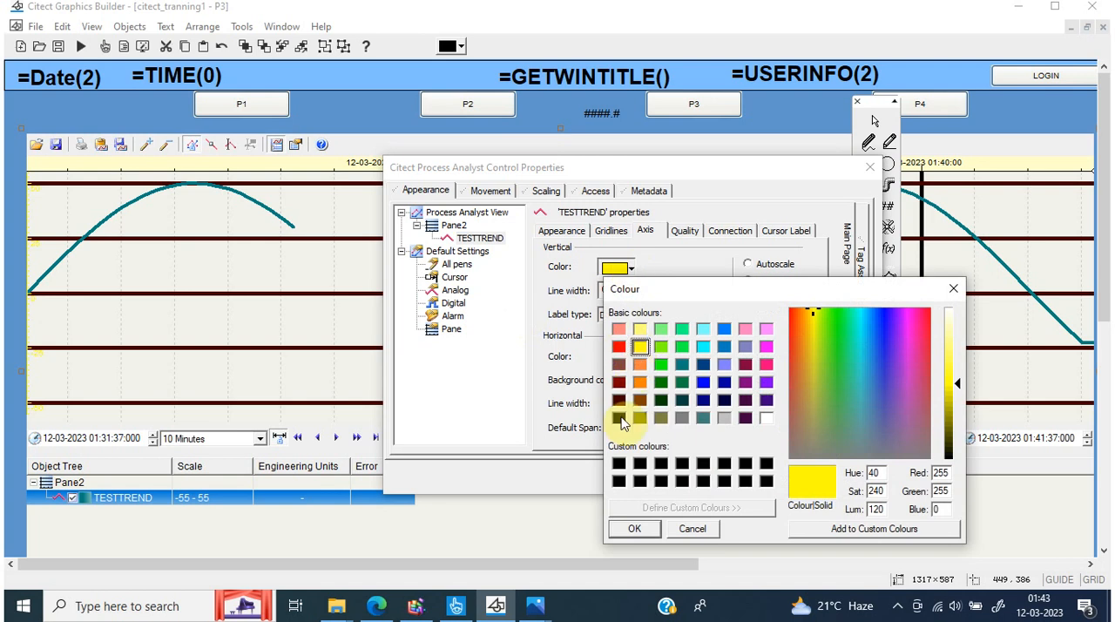
pyautogui.click(620, 419)
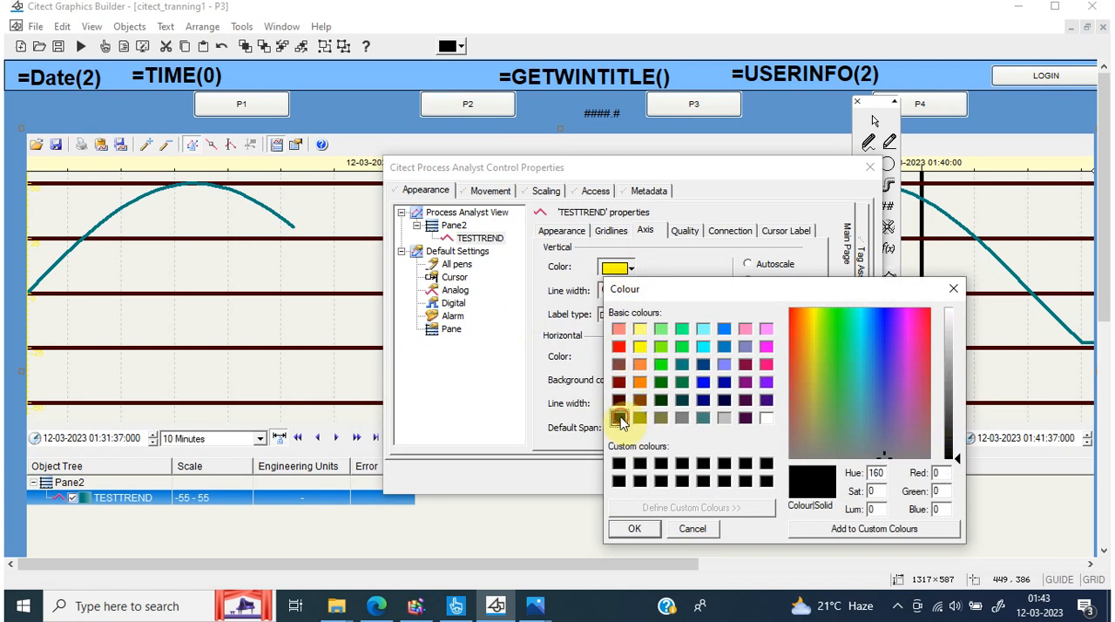
pyautogui.click(636, 529)
pyautogui.click(777, 476)
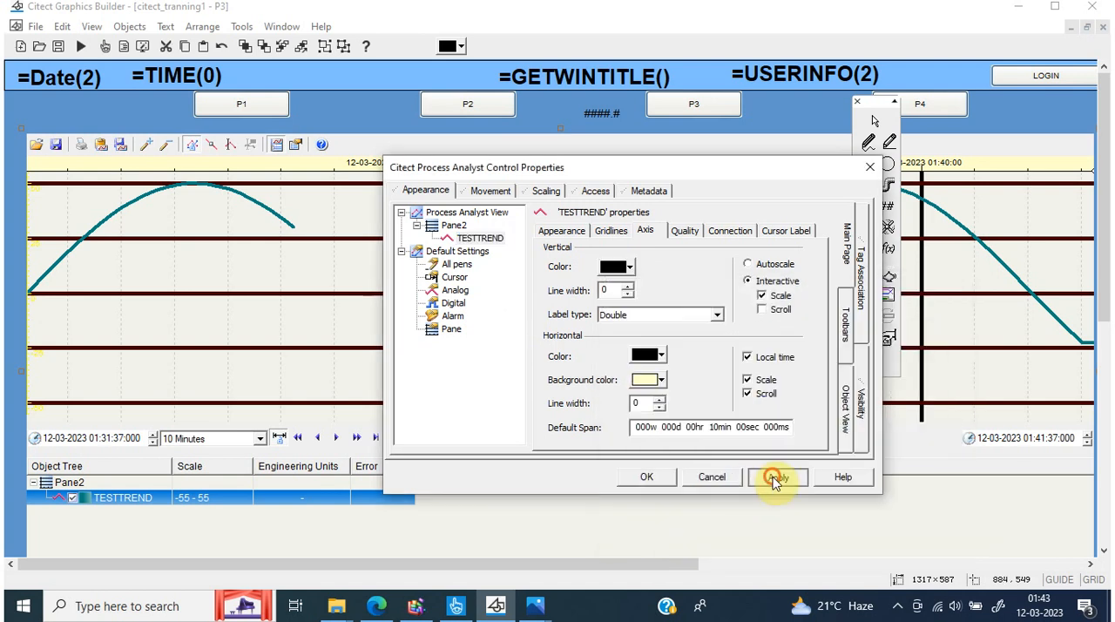
# Apply a grey background (red 128, green 128, blue 128) to the horizontal axis and set the vertical axis to Interactive with Scale off
pyautogui.click(662, 381)
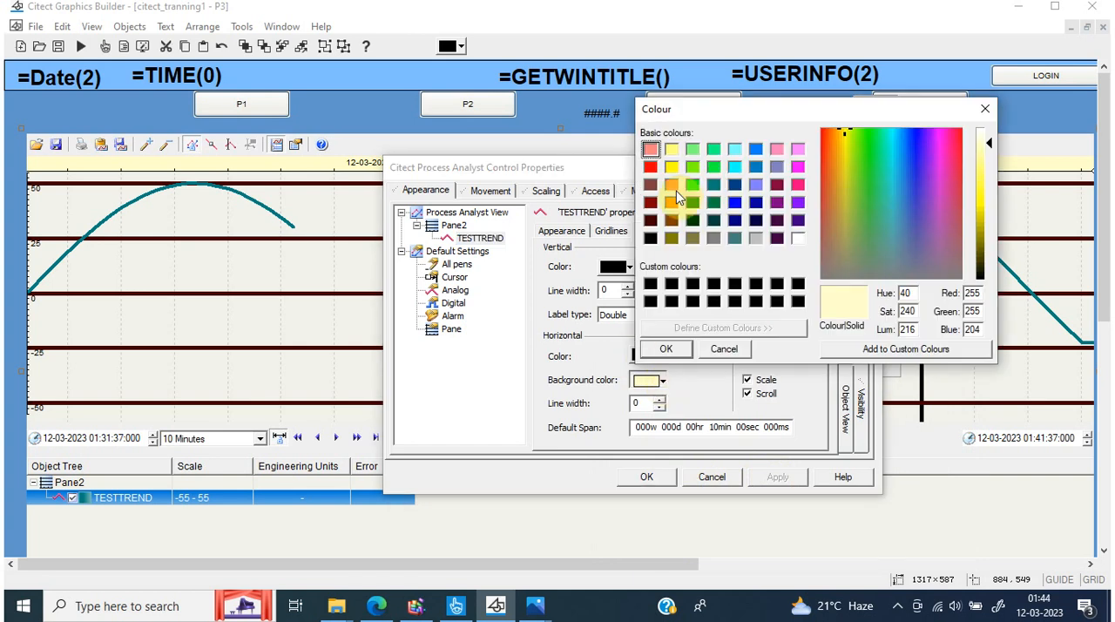
pyautogui.click(713, 238)
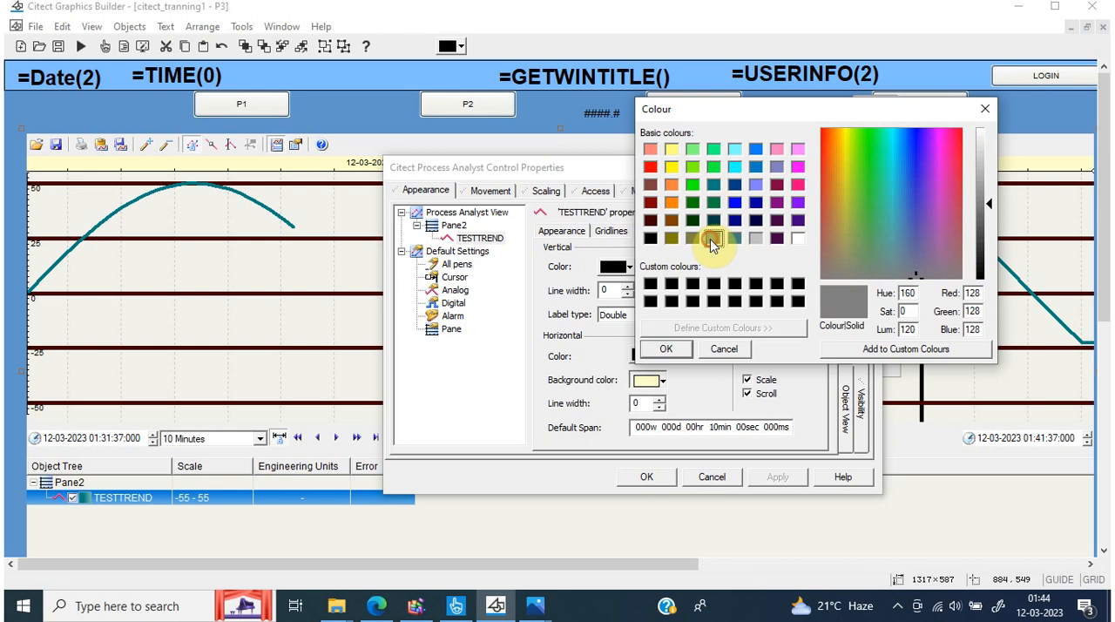
pyautogui.click(671, 349)
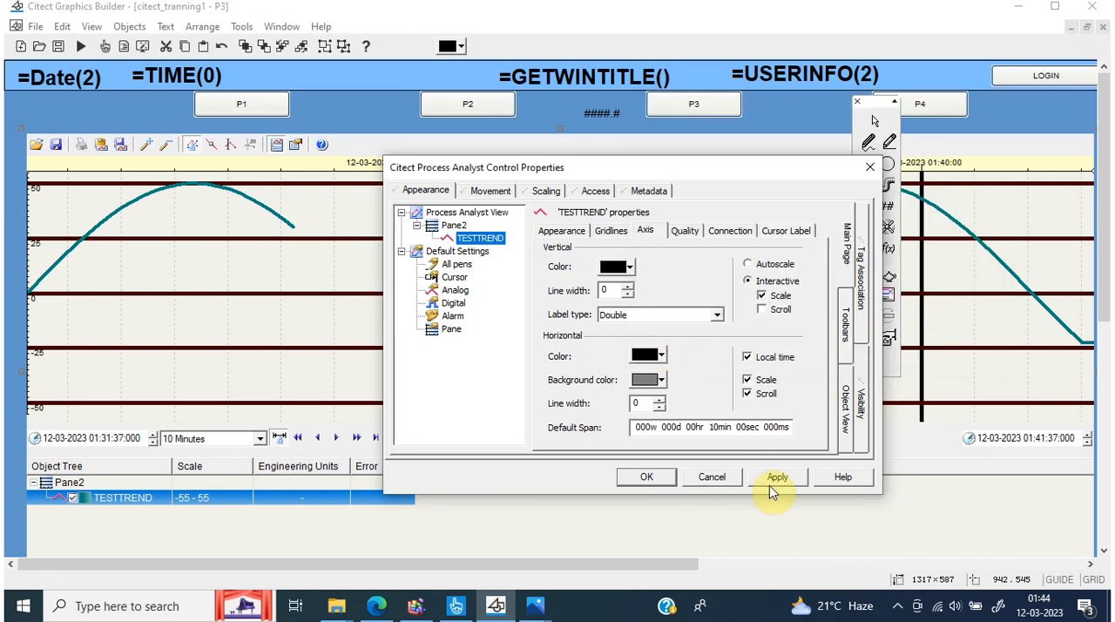
pyautogui.click(770, 481)
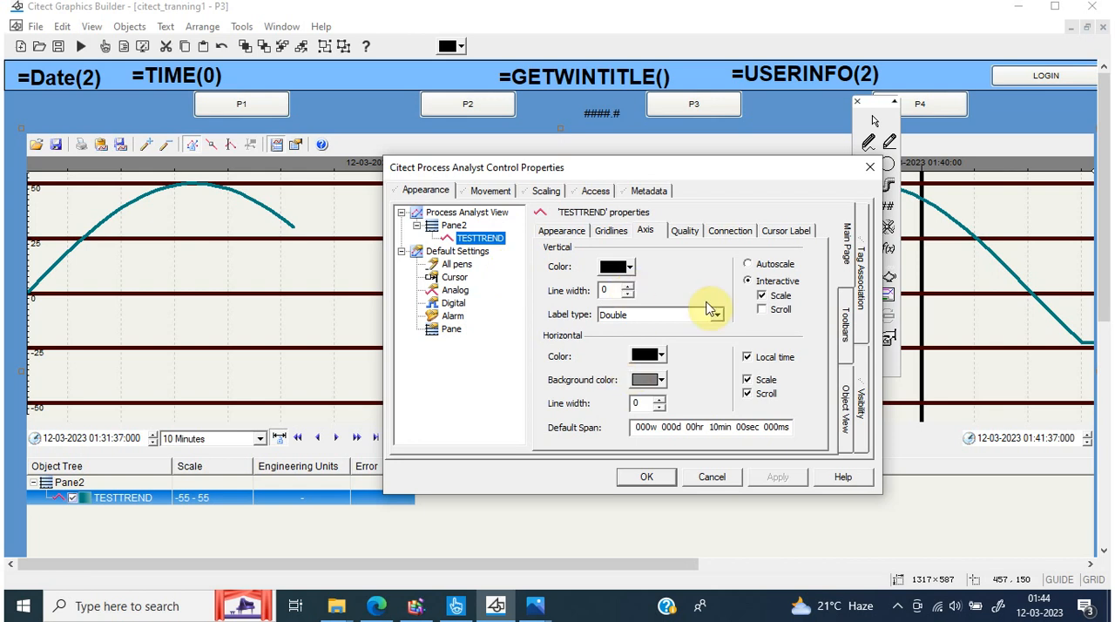
pyautogui.click(748, 264)
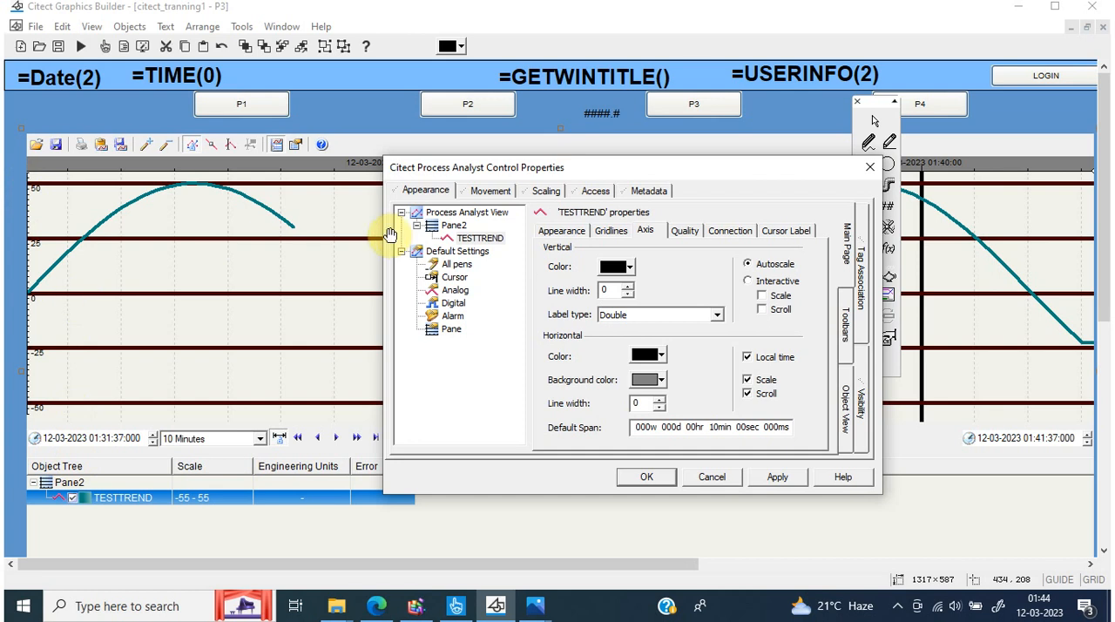
pyautogui.click(748, 281)
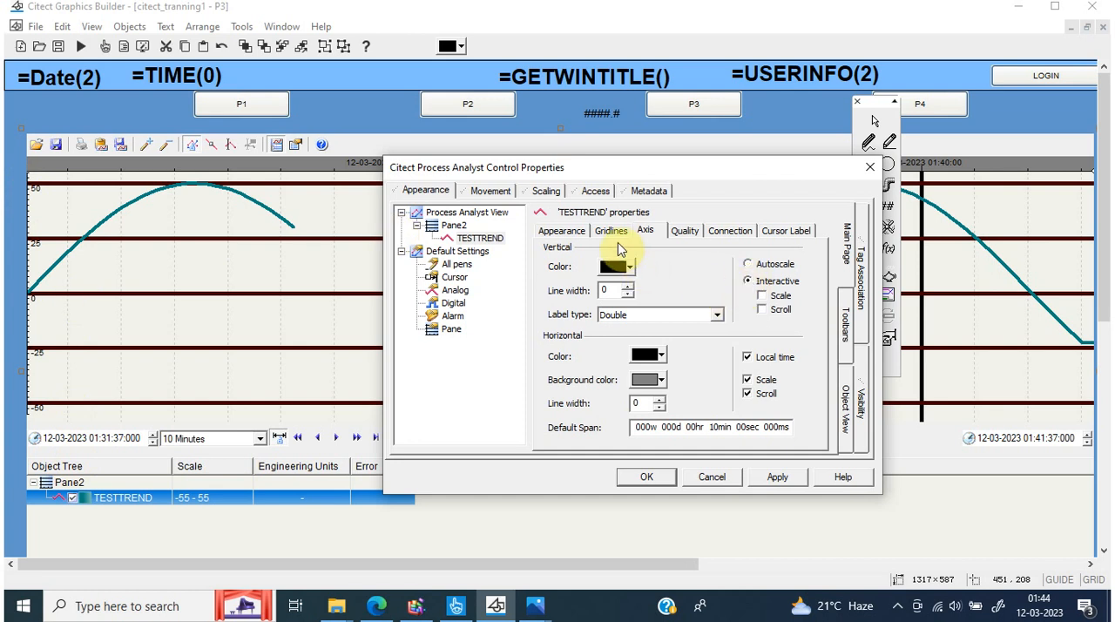
# Make the TESTTREND pen's quality points visible and set the single point style to Cross
pyautogui.click(685, 241)
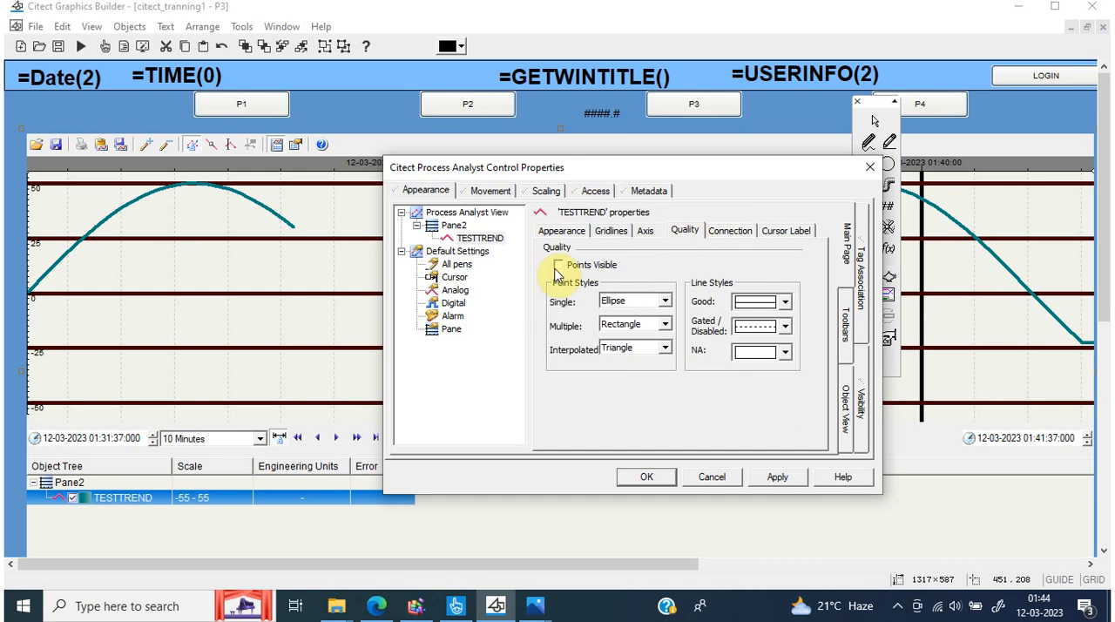
pyautogui.click(559, 265)
pyautogui.click(665, 301)
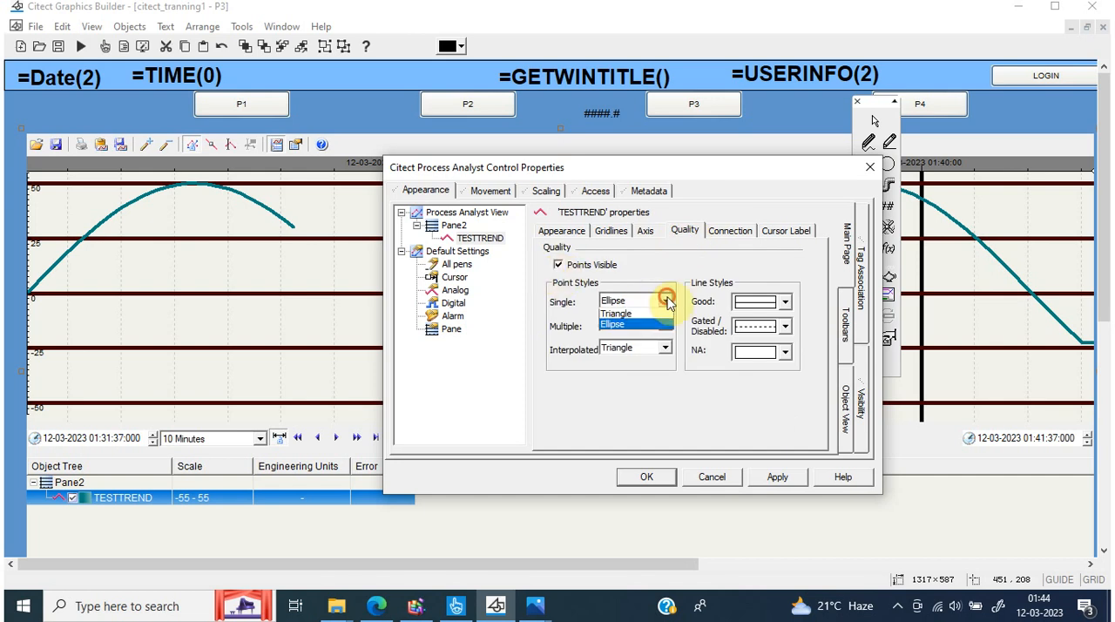
pyautogui.click(667, 301)
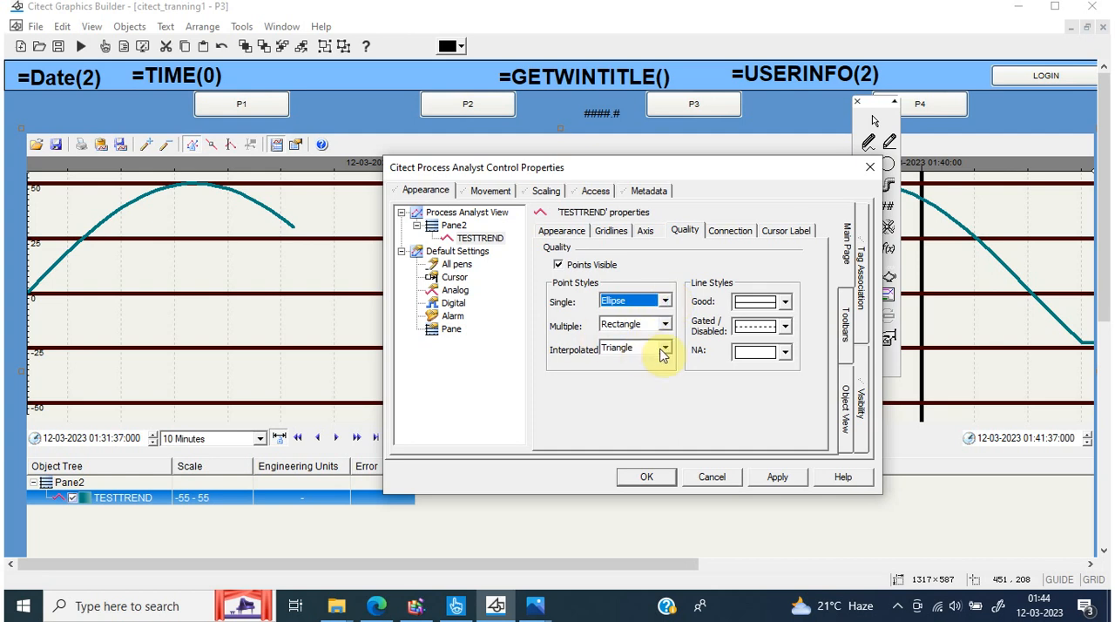
pyautogui.click(665, 302)
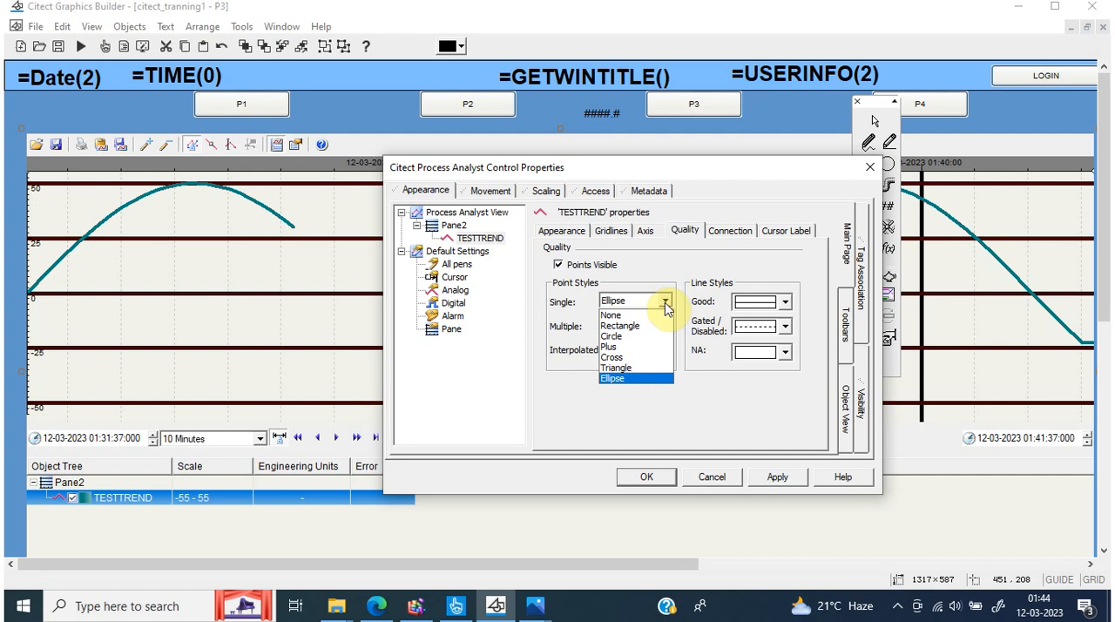
pyautogui.click(625, 357)
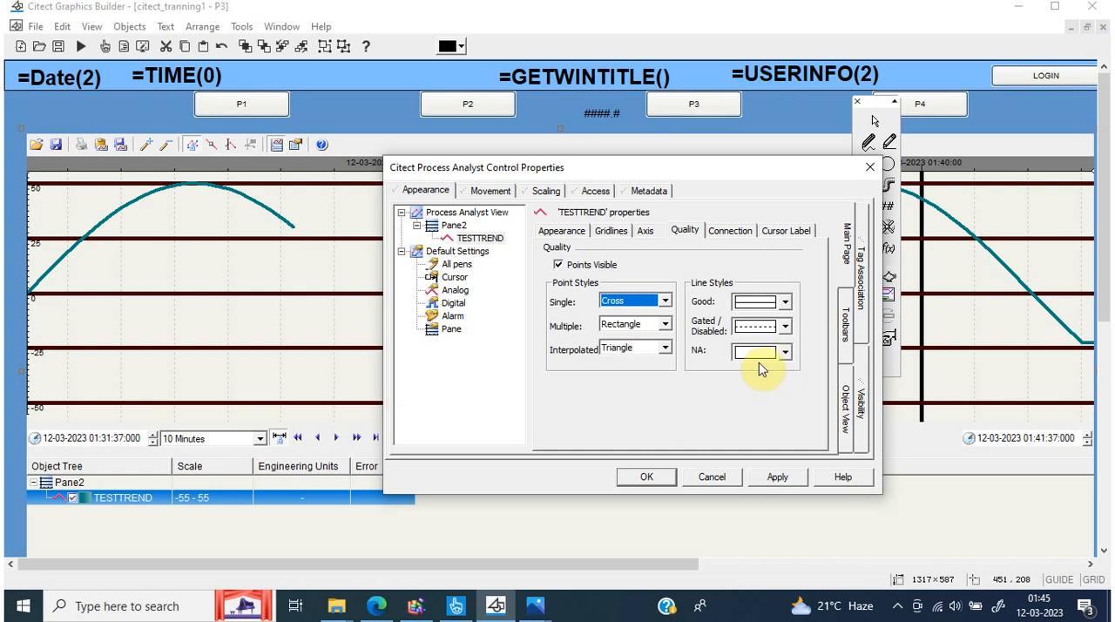
# Look up the TESTTREND tag name and its cluster in Citect Studio's trend tags for the pen's connection, and return to Graphics Builder
pyautogui.click(730, 230)
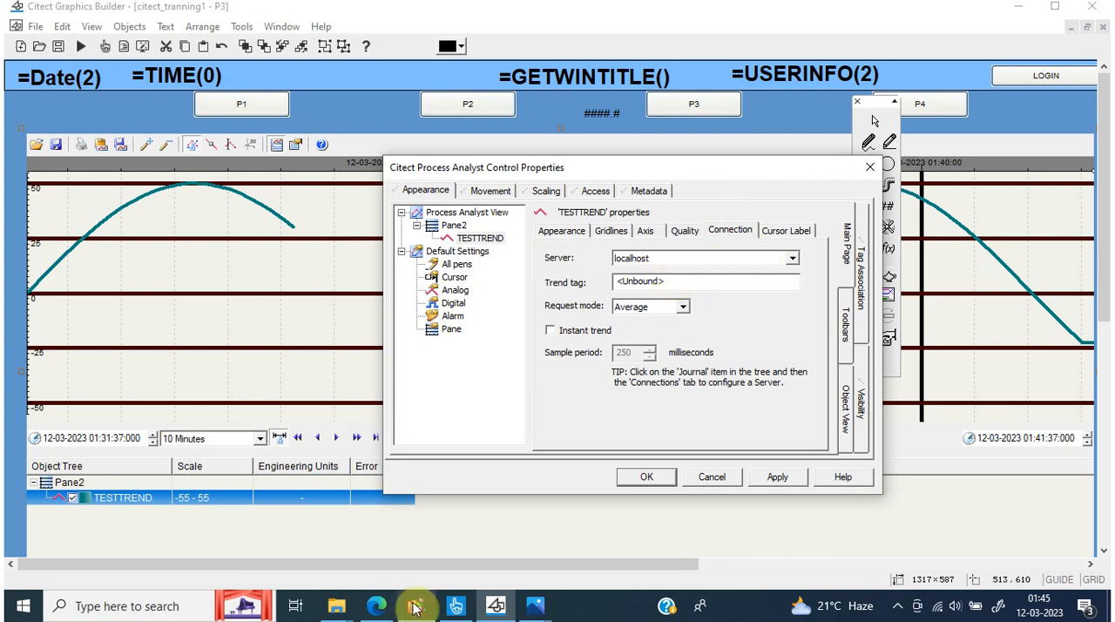
pyautogui.click(458, 606)
pyautogui.click(297, 153)
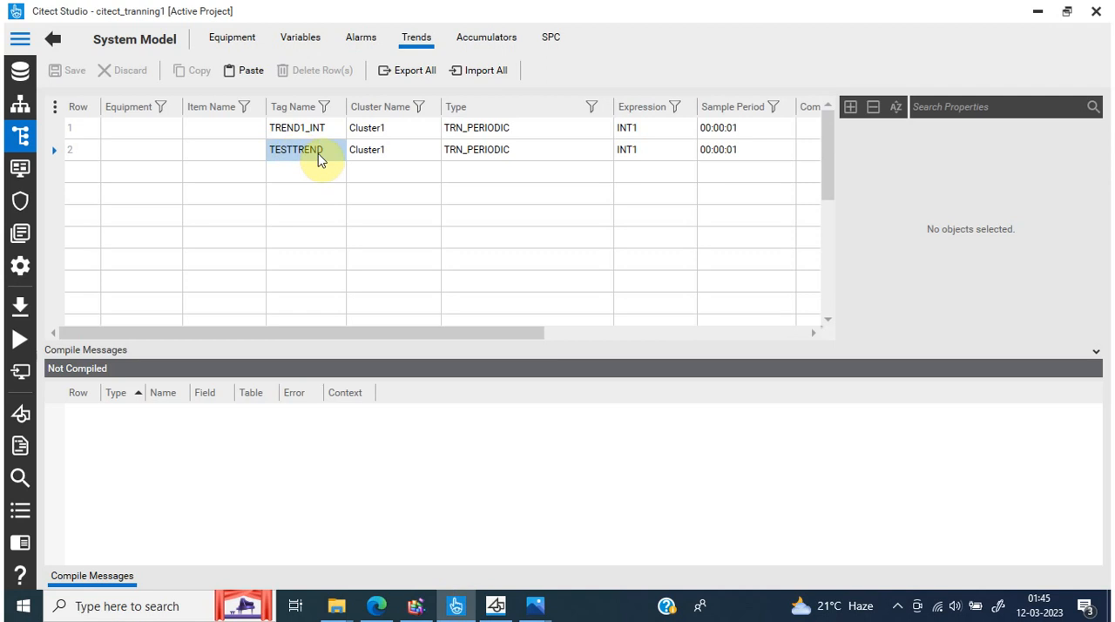
pyautogui.click(318, 154)
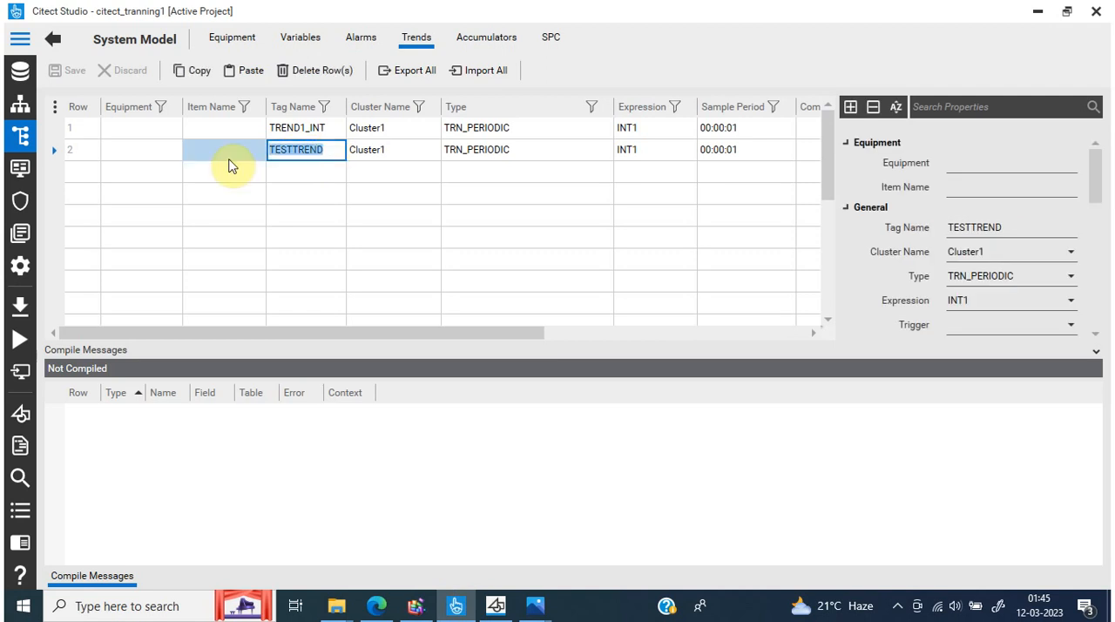
pyautogui.click(477, 607)
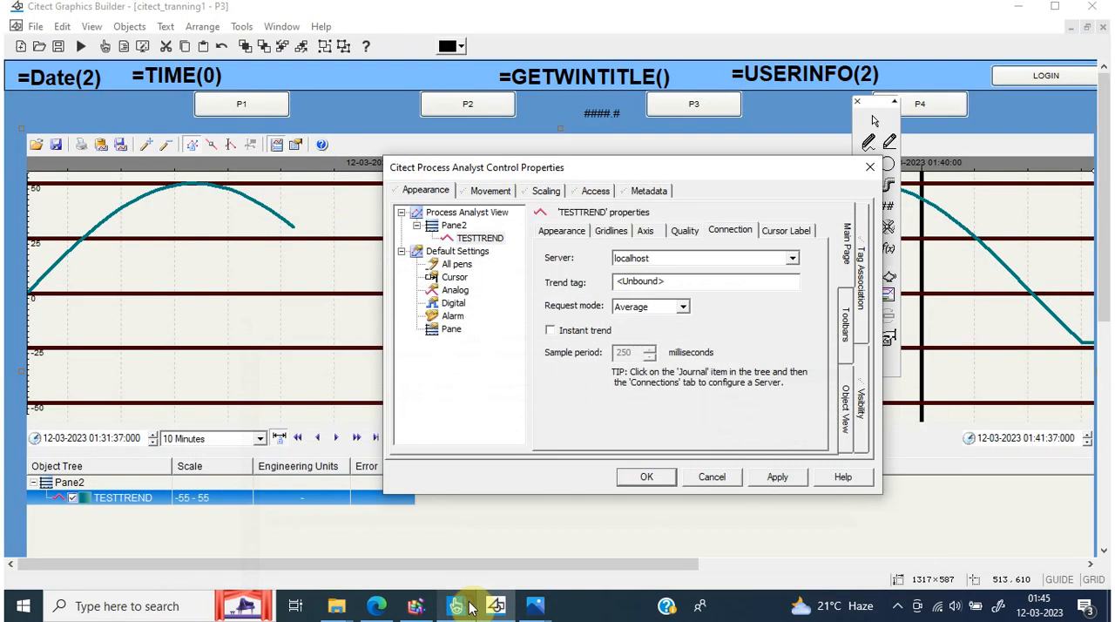
# Bind the TESTTREND pen's connection to the trend tag CLUSTER1.TESTTREND and apply the change
pyautogui.moveTo(668, 281); pyautogui.dragTo(491, 280)
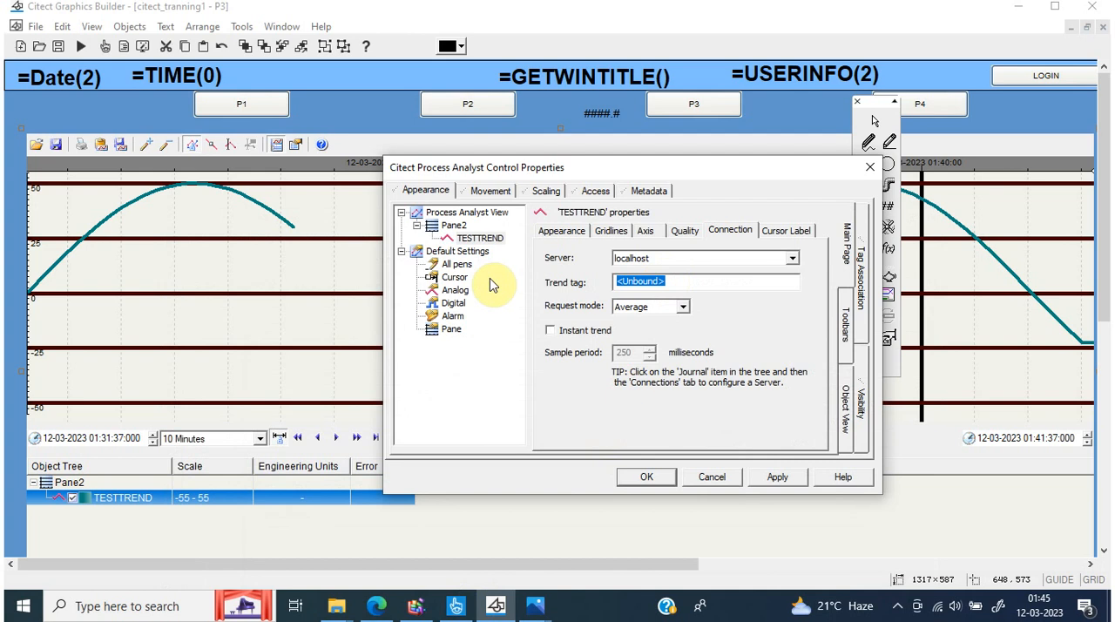
pyautogui.write('CLUSTE')
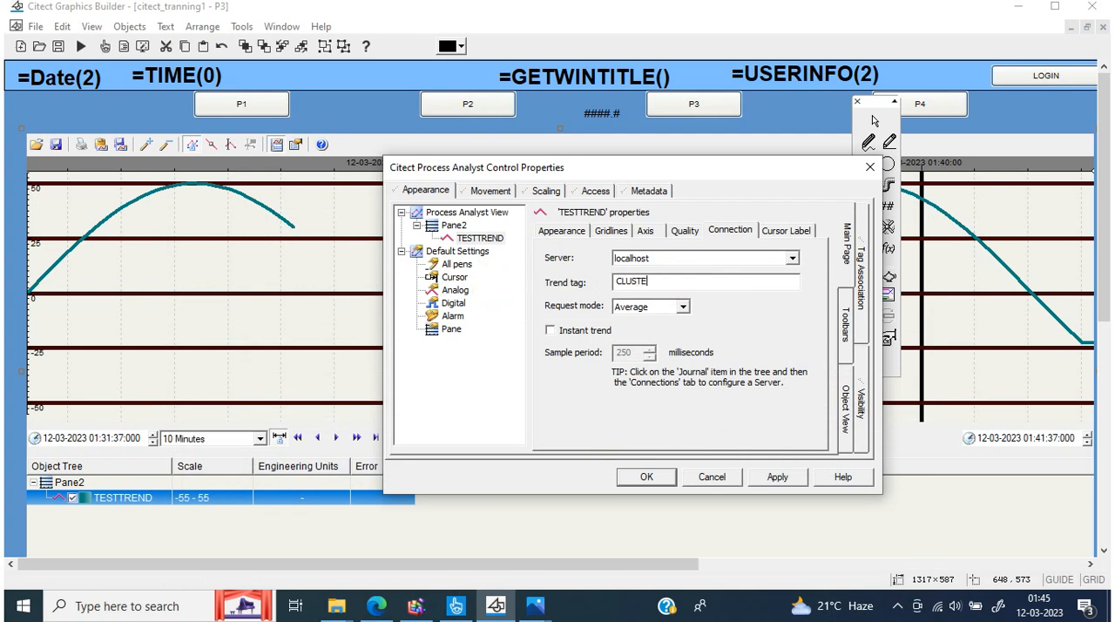
pyautogui.write('R1.TESTTREND')
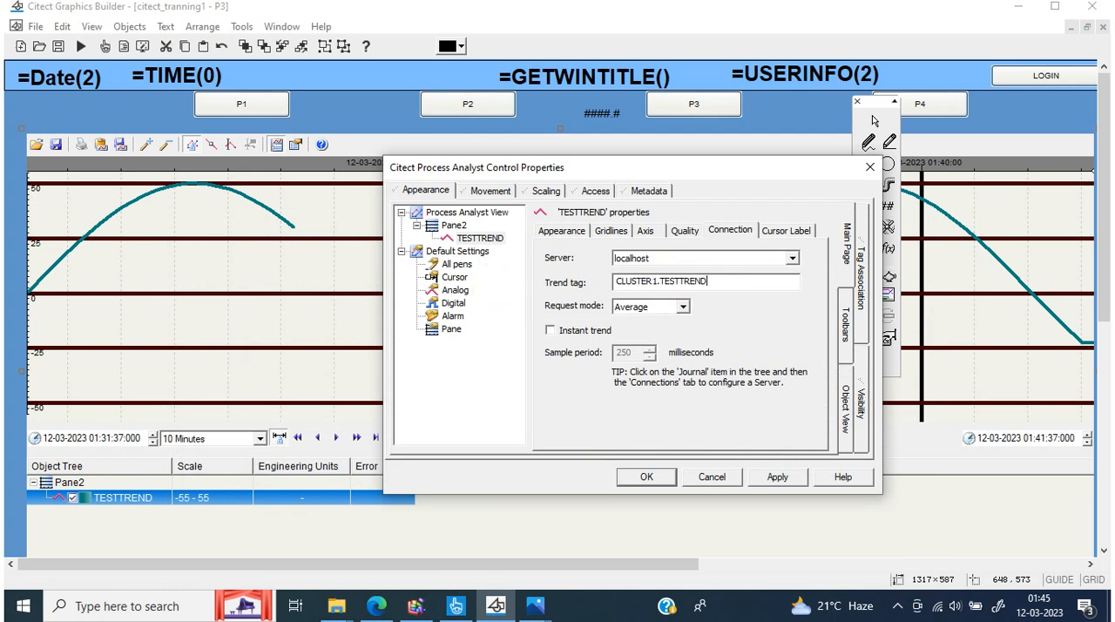
pyautogui.click(773, 481)
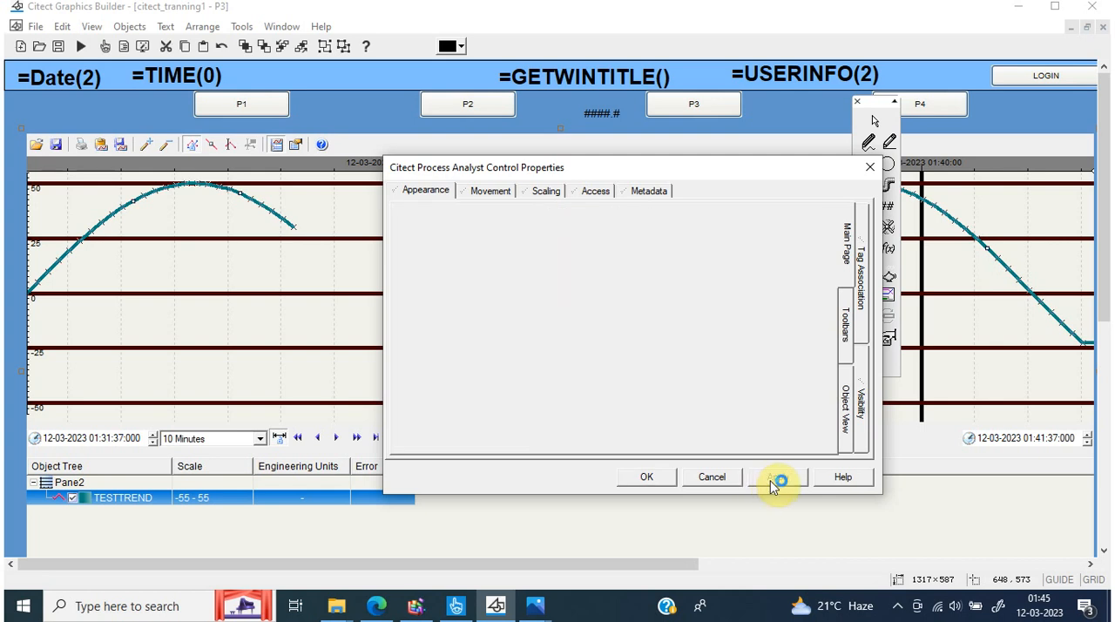
pyautogui.click(713, 474)
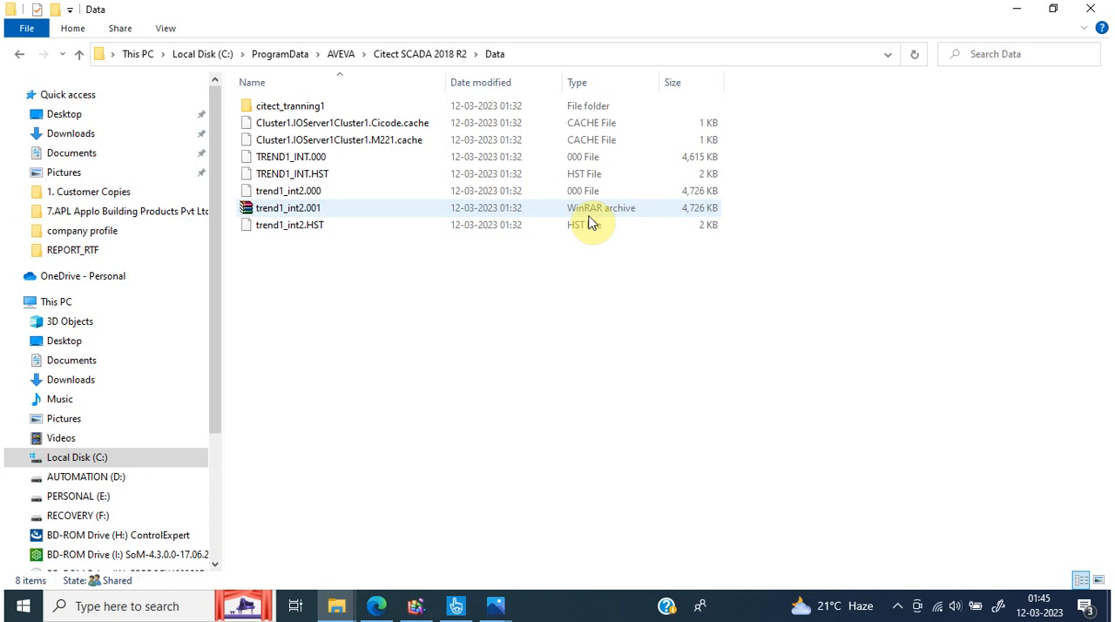
# Switch to Citect Studio, launch Graphics Builder, and open page P3 of the citect_tranning1 project
pyautogui.click(456, 610)
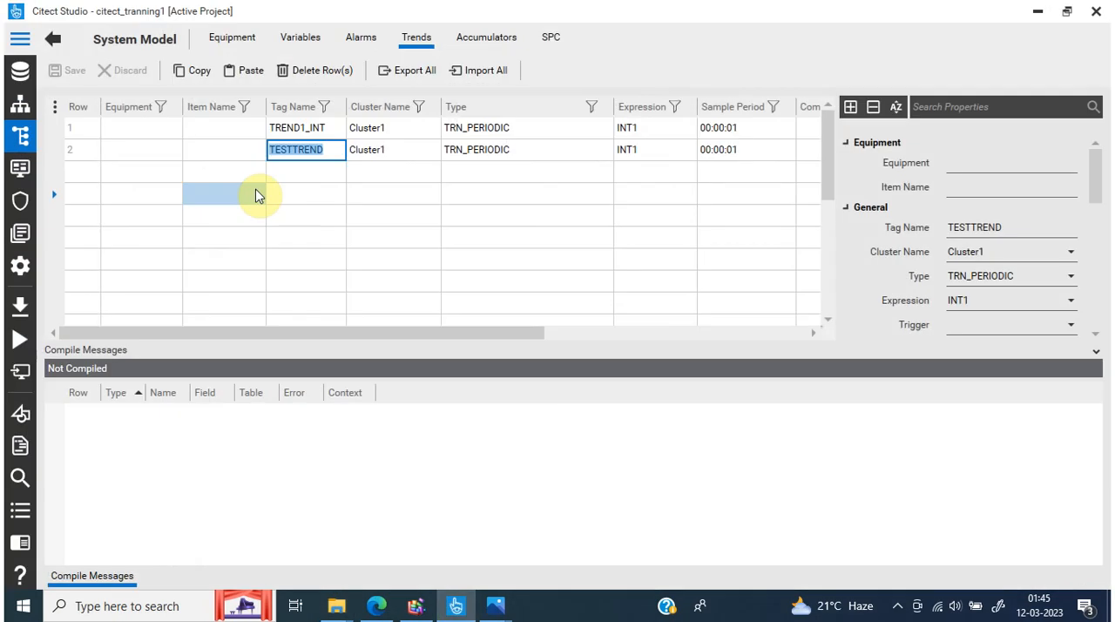
pyautogui.click(19, 414)
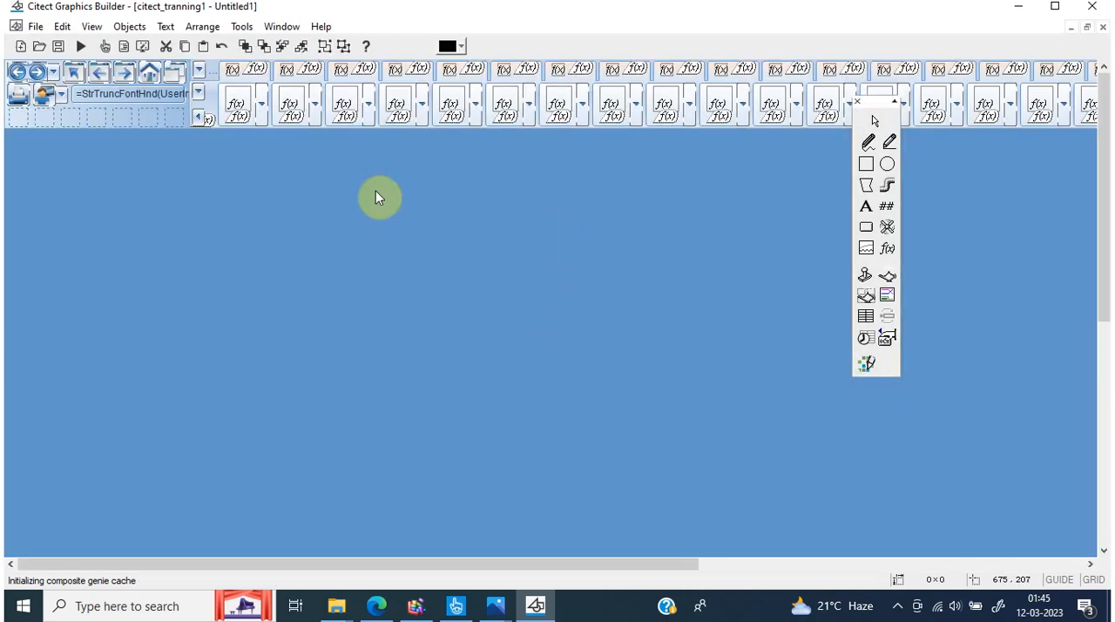
pyautogui.click(39, 47)
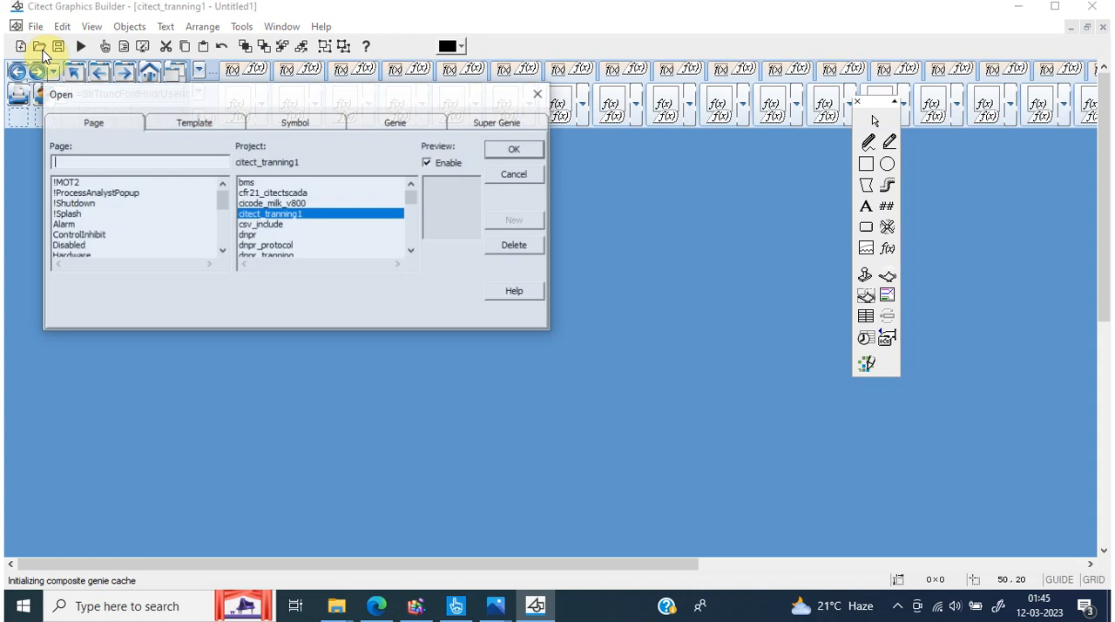
pyautogui.moveTo(221, 200); pyautogui.dragTo(220, 225)
pyautogui.click(130, 224)
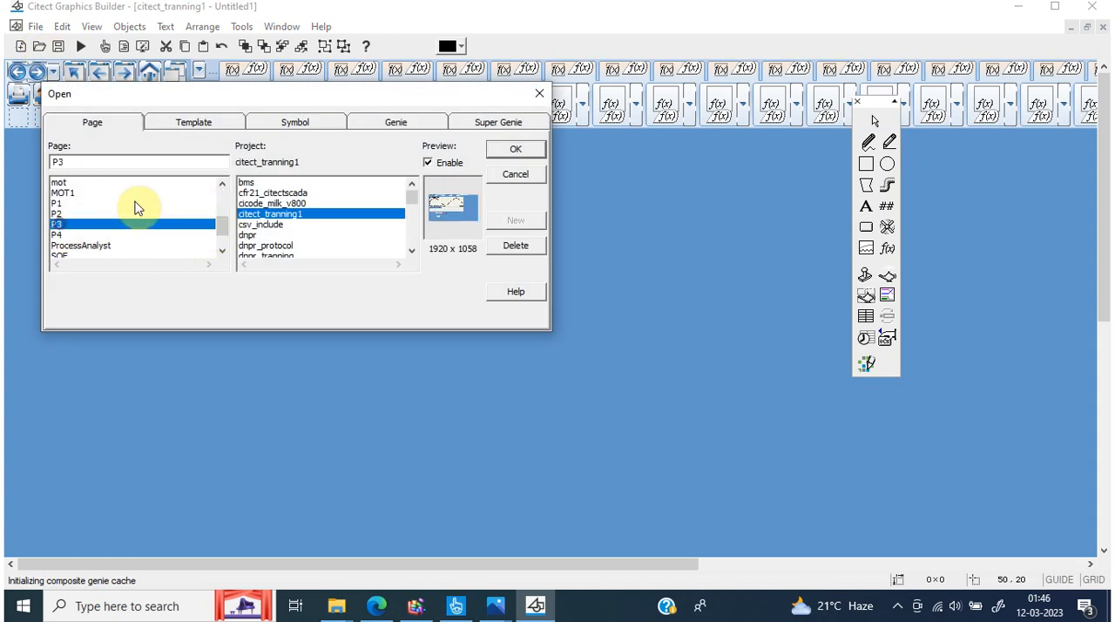
pyautogui.click(527, 150)
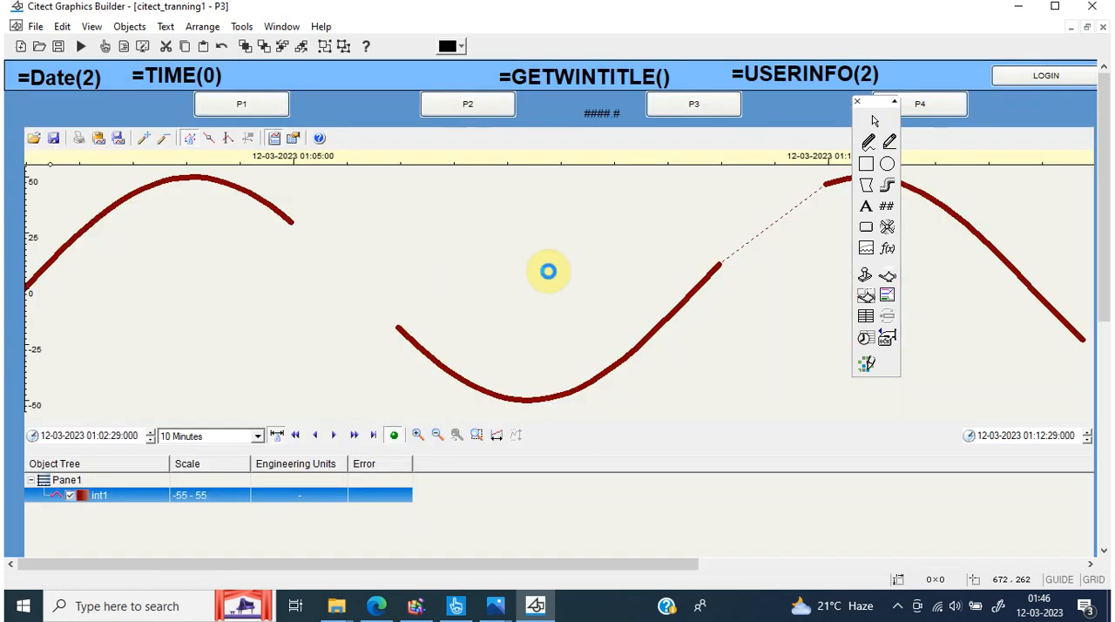
# In page P3's Process Analyst properties, bind the int1 pen's connection to the trend tag Cluster1.TESTTREND and apply the change
pyautogui.doubleClick(551, 277)
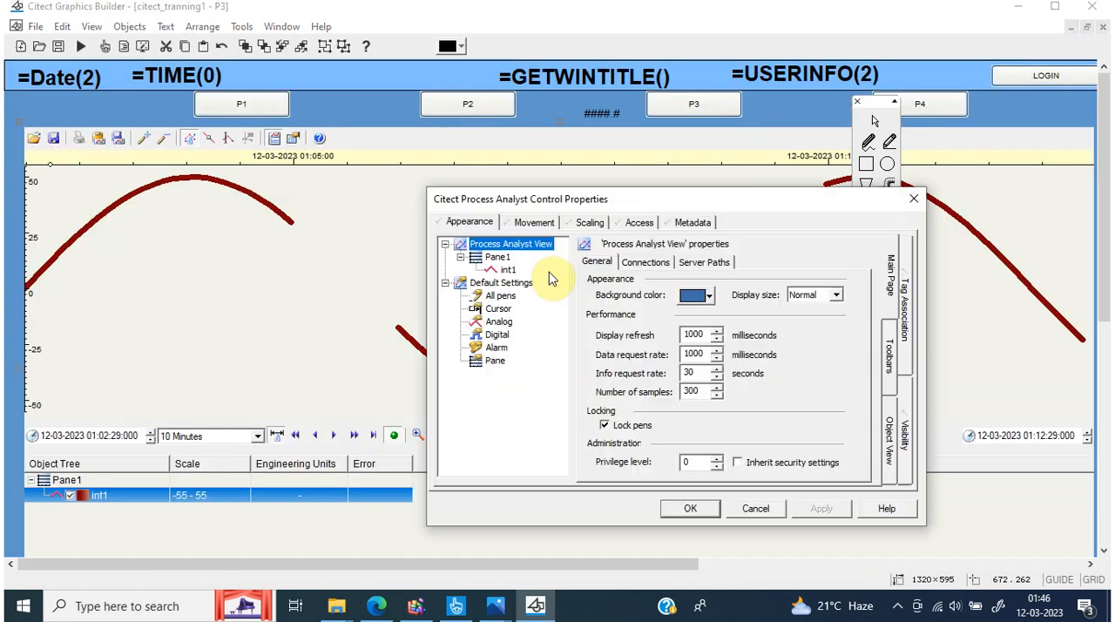
pyautogui.click(509, 270)
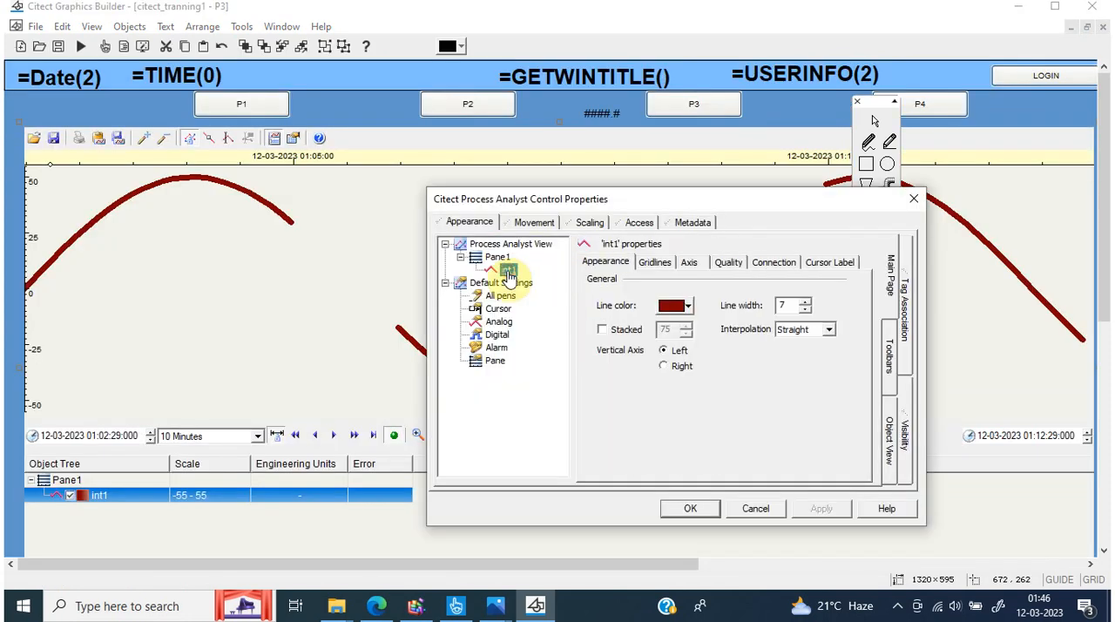
pyautogui.click(655, 263)
pyautogui.click(688, 263)
pyautogui.click(728, 263)
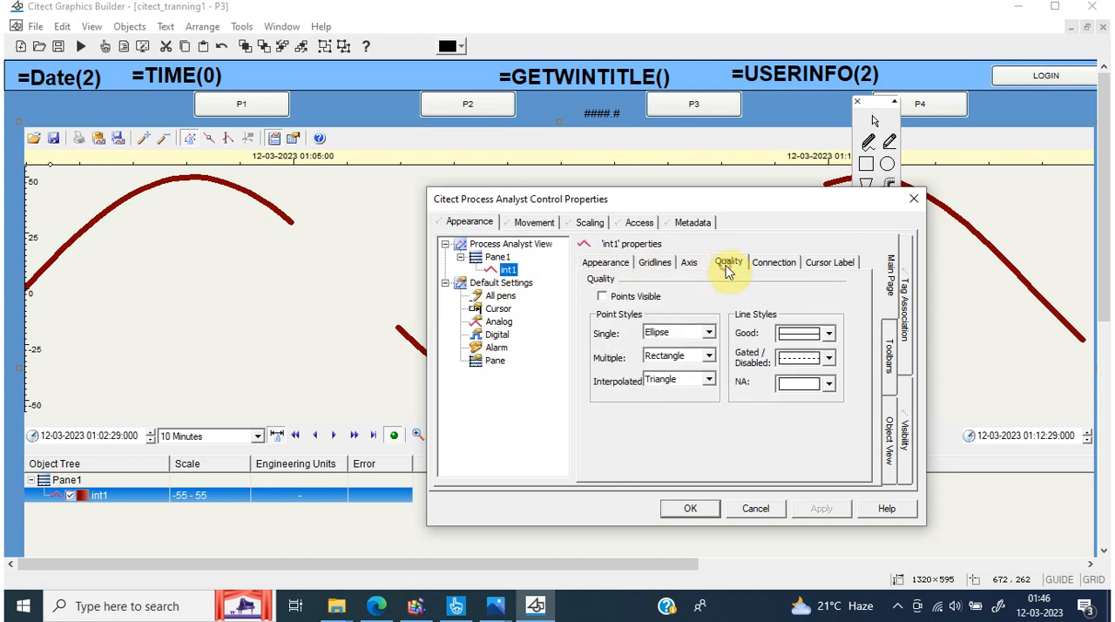
pyautogui.click(762, 262)
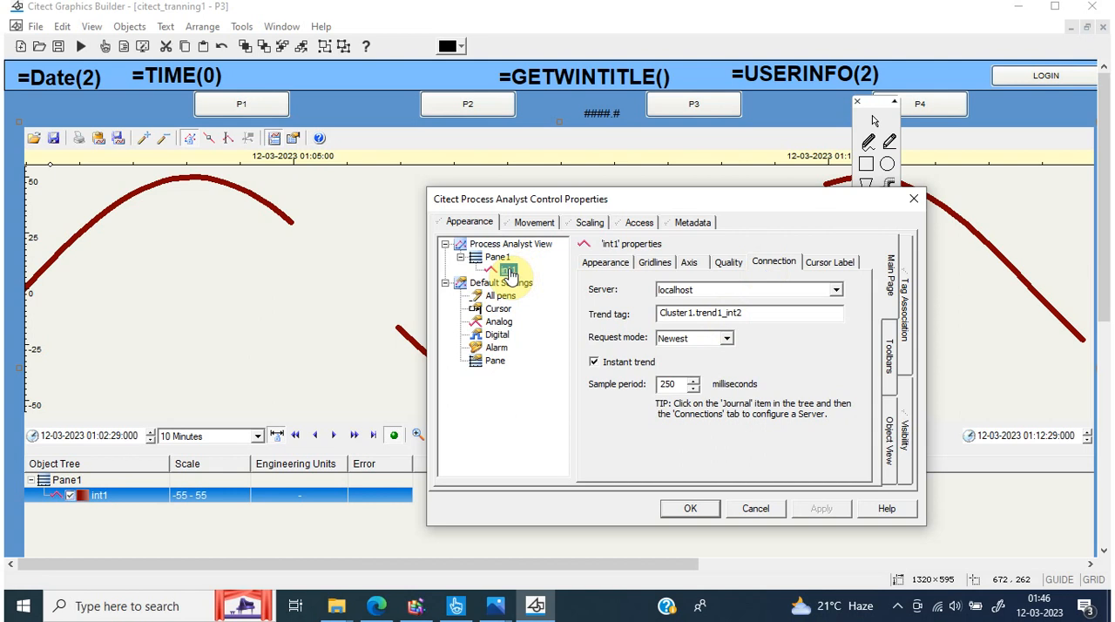
pyautogui.moveTo(696, 313); pyautogui.dragTo(793, 316)
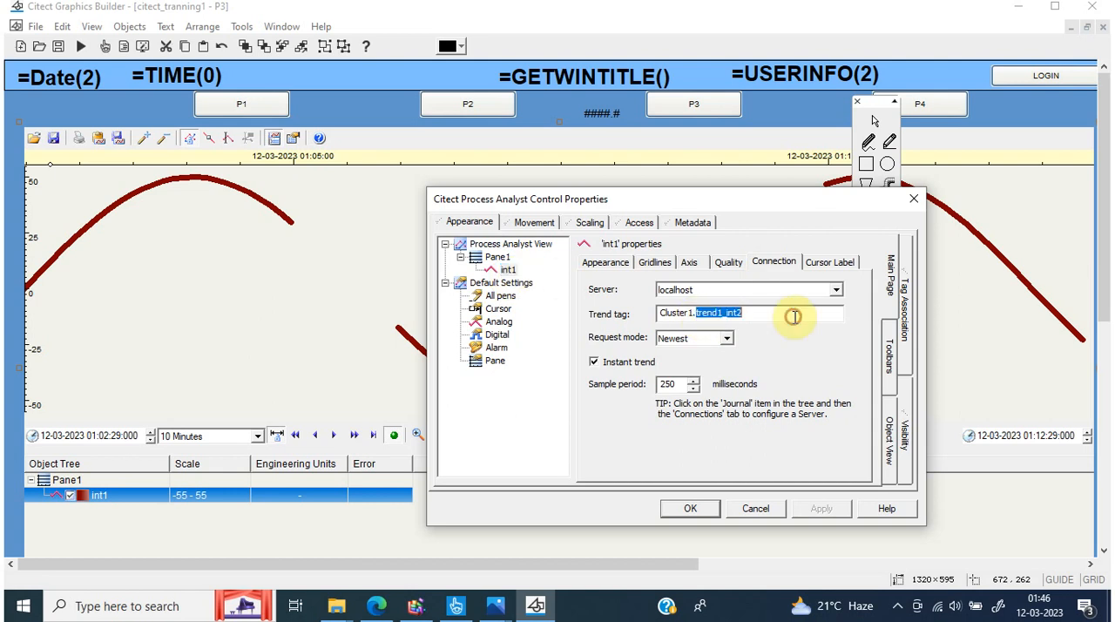
pyautogui.write('TEST')
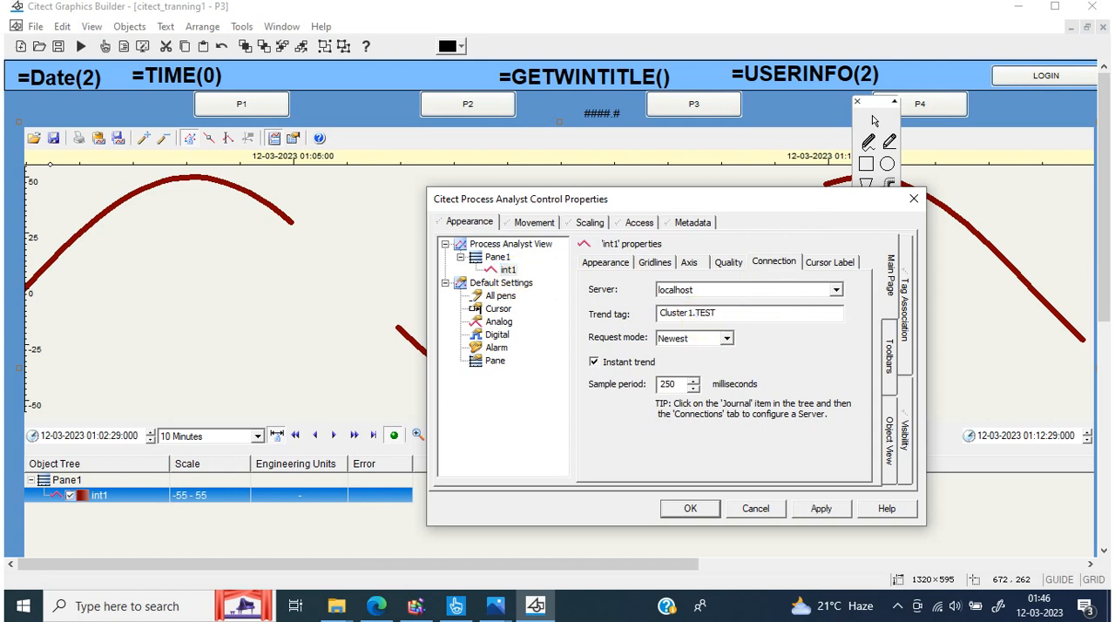
pyautogui.write('TREND')
pyautogui.click(810, 508)
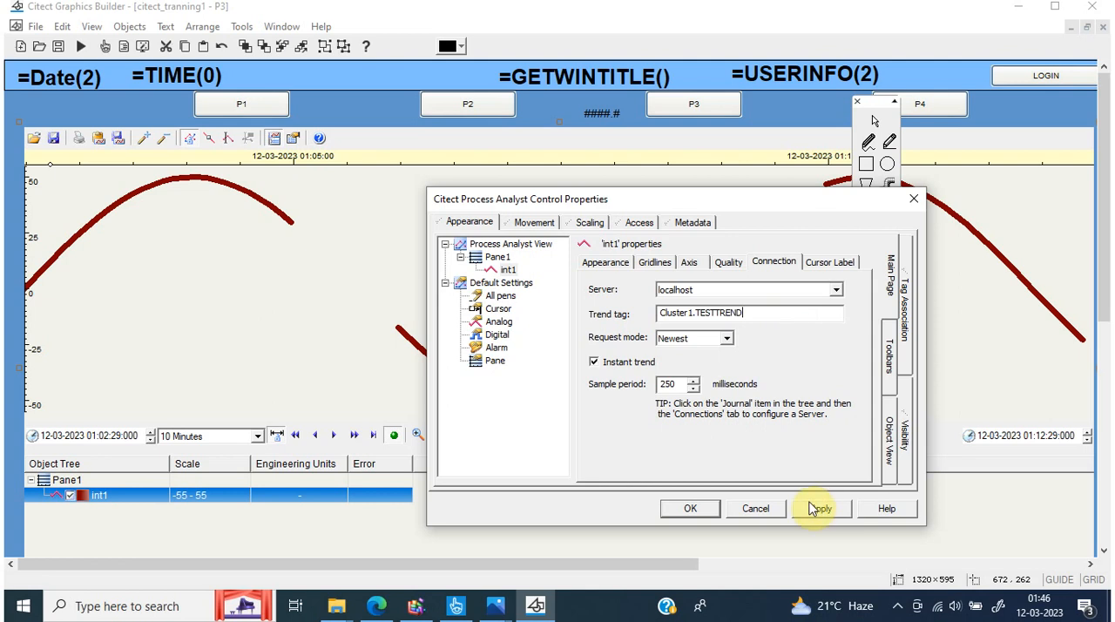
pyautogui.click(696, 510)
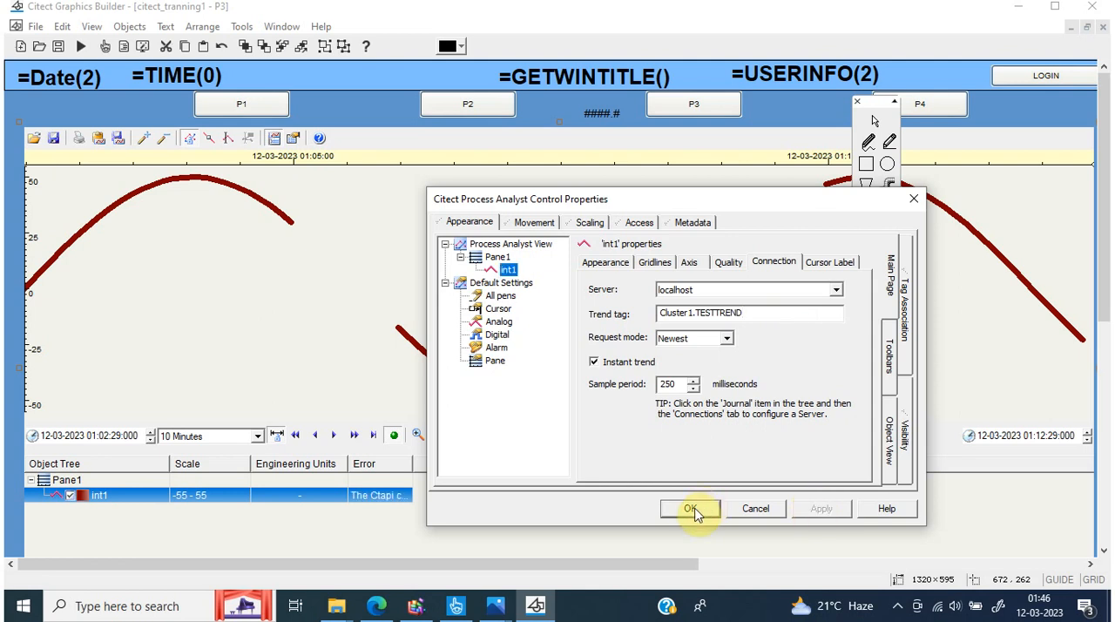
# Set the int1 pen's request mode to Average, disable Instant trend, and apply the connection settings
pyautogui.click(726, 338)
pyautogui.click(701, 359)
pyautogui.click(594, 361)
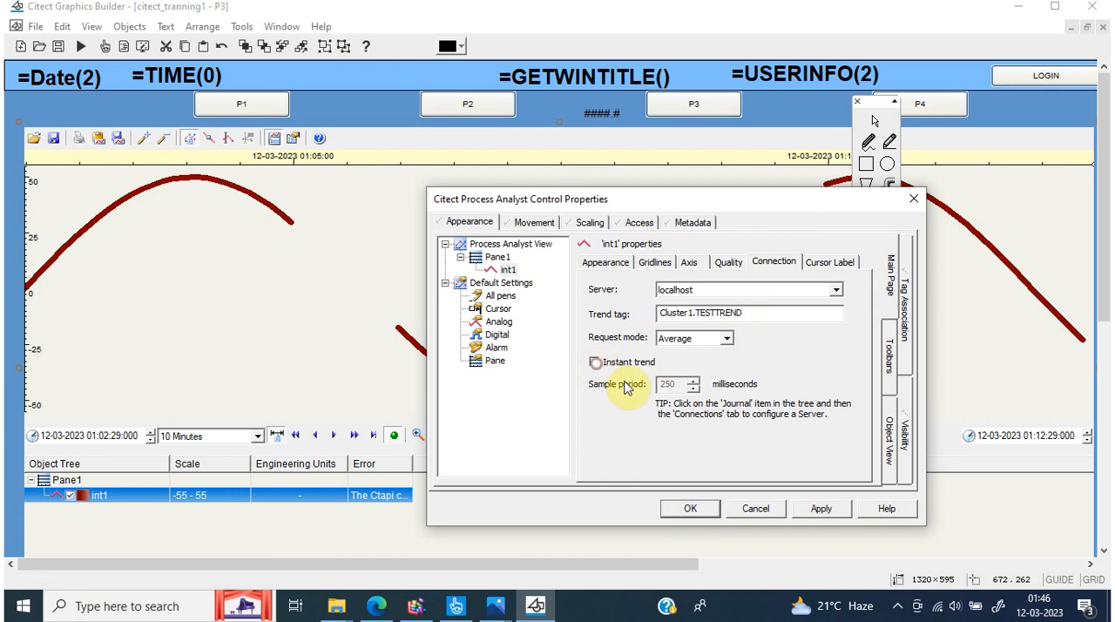
pyautogui.click(819, 509)
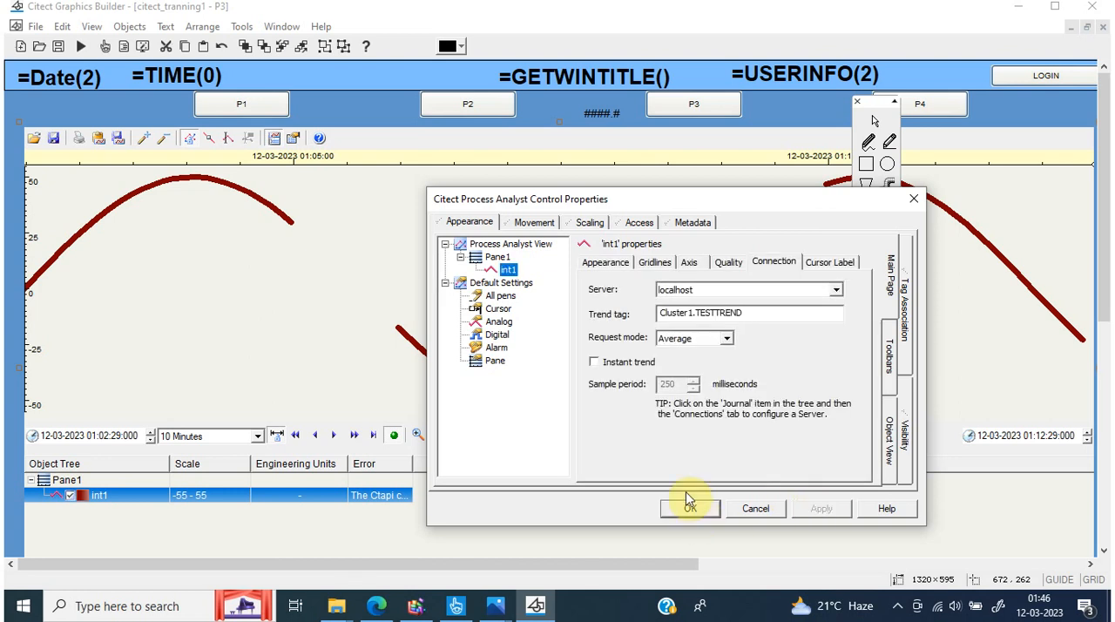
pyautogui.click(601, 264)
pyautogui.click(676, 306)
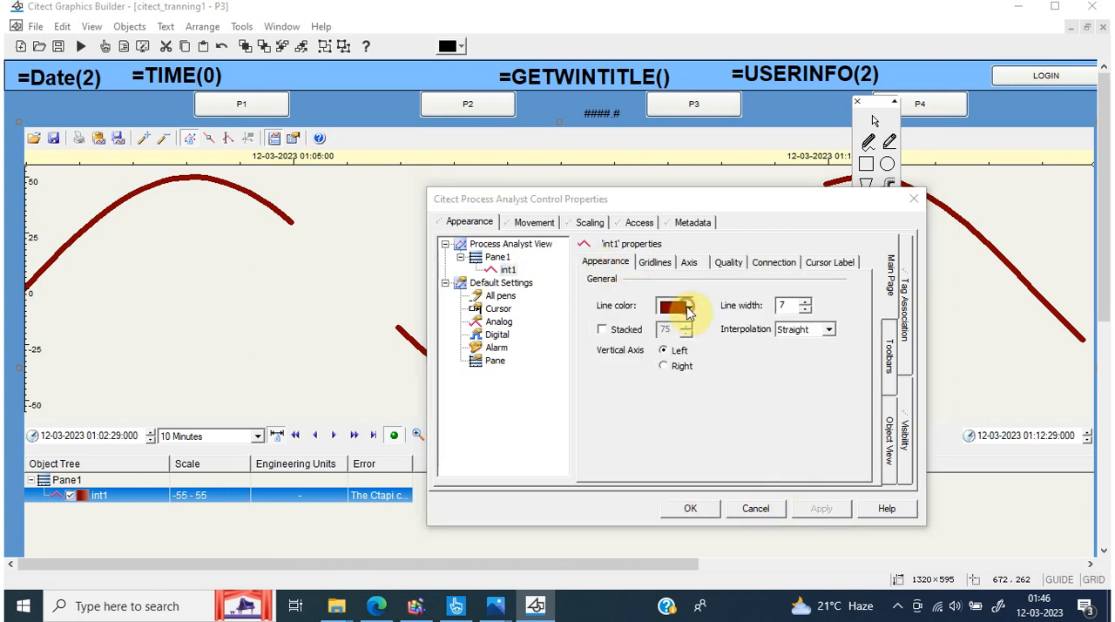
pyautogui.click(797, 407)
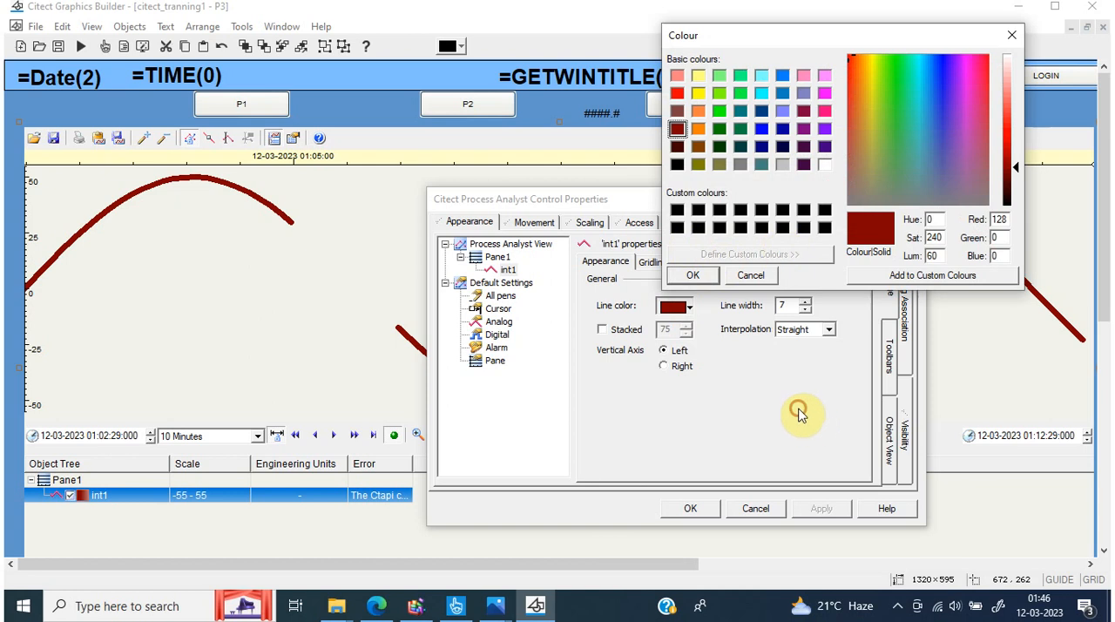
pyautogui.click(752, 277)
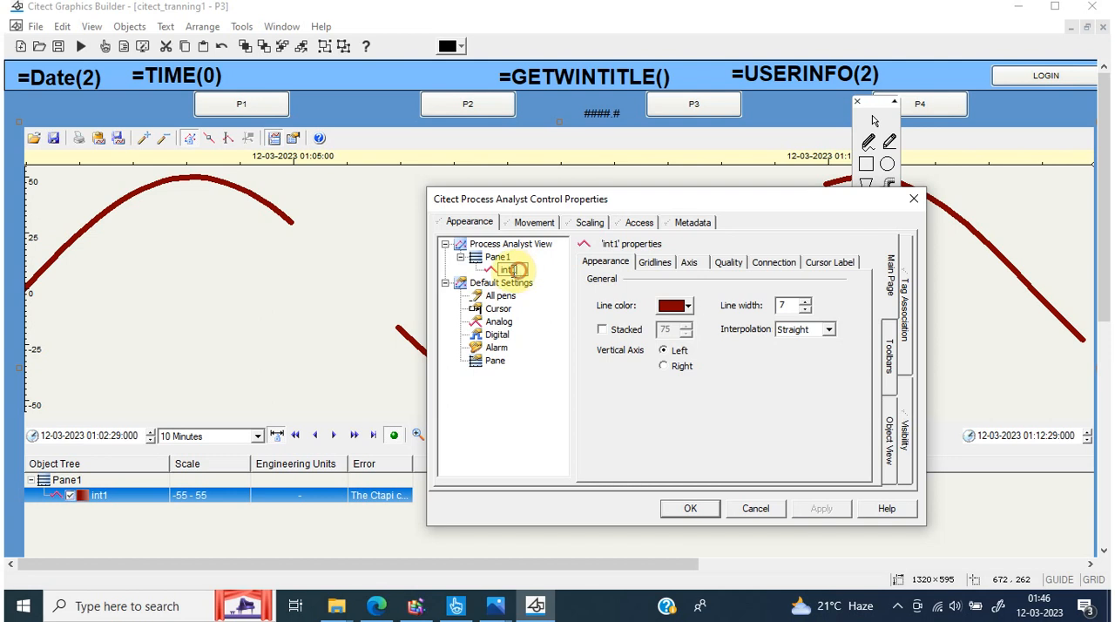
# Rename the int1 pen under Pane1 as TESTTRENDS
pyautogui.click(515, 270)
pyautogui.press('BackSpace')
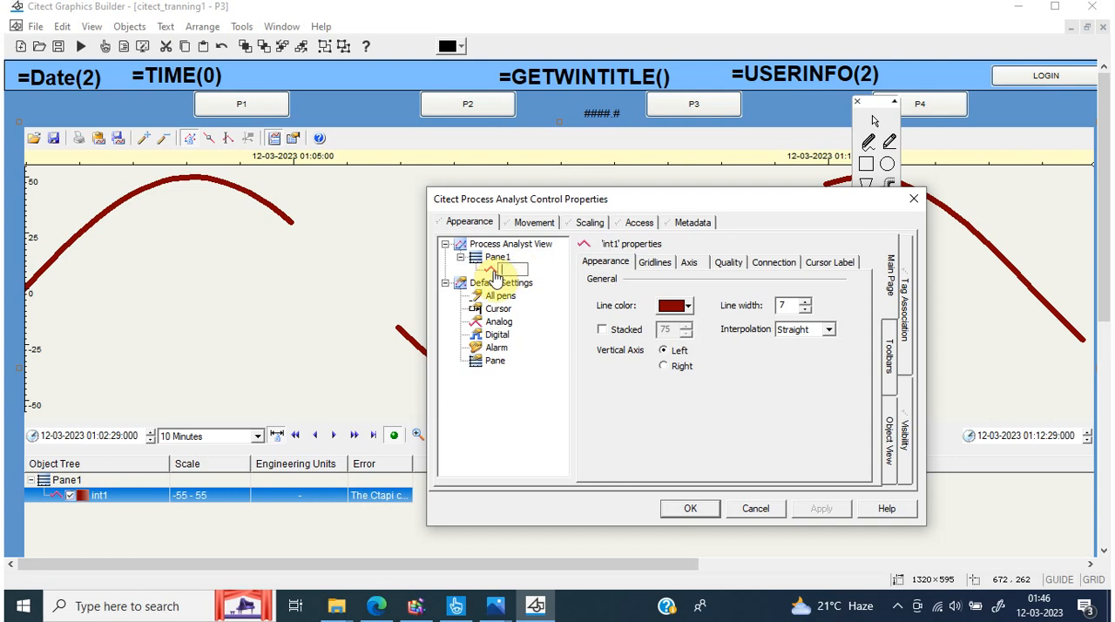
pyautogui.write('TESTTRENDS')
pyautogui.press('Return')
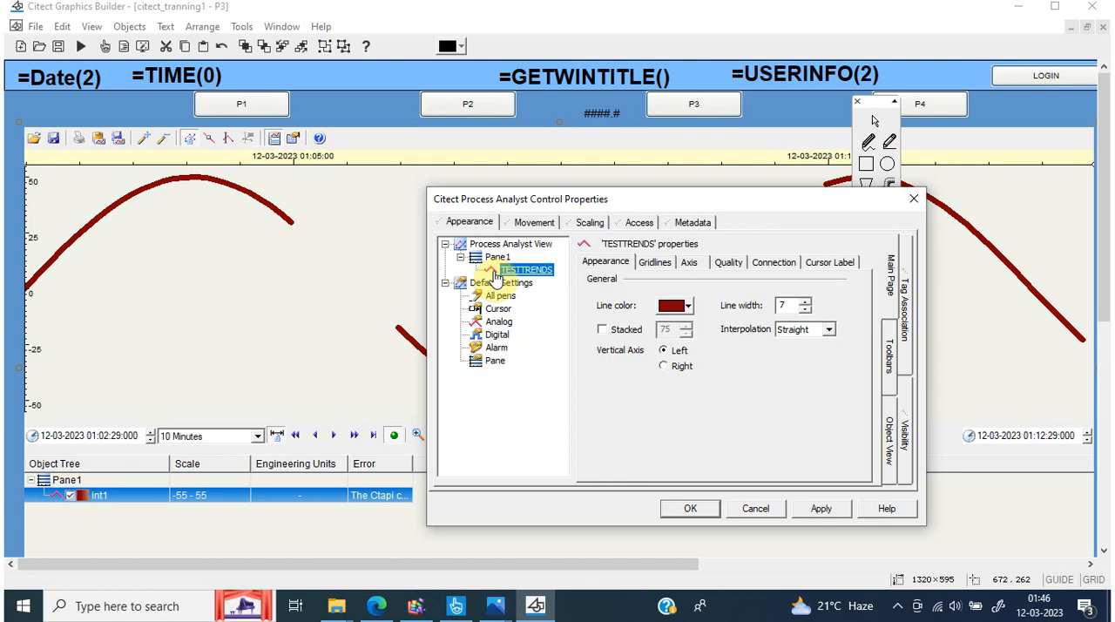
# Give the TESTTRENDS pen's vertical major gridlines a solid line style with a width of 5
pyautogui.click(674, 261)
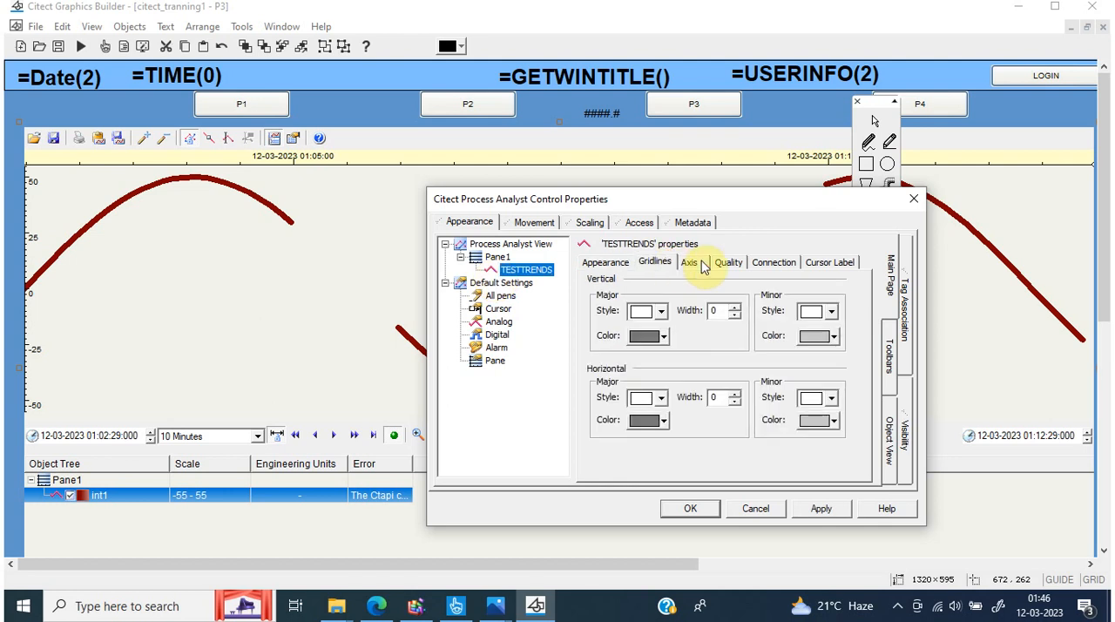
pyautogui.click(662, 311)
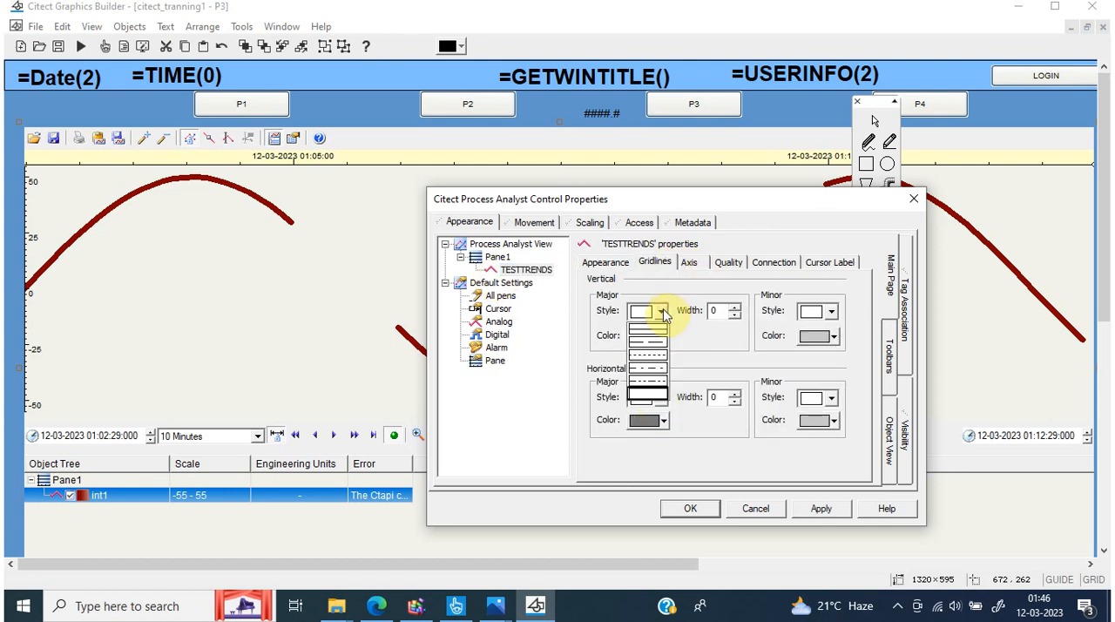
pyautogui.click(649, 329)
pyautogui.click(736, 307)
pyautogui.click(736, 308)
pyautogui.click(736, 307)
pyautogui.click(736, 307)
pyautogui.click(736, 308)
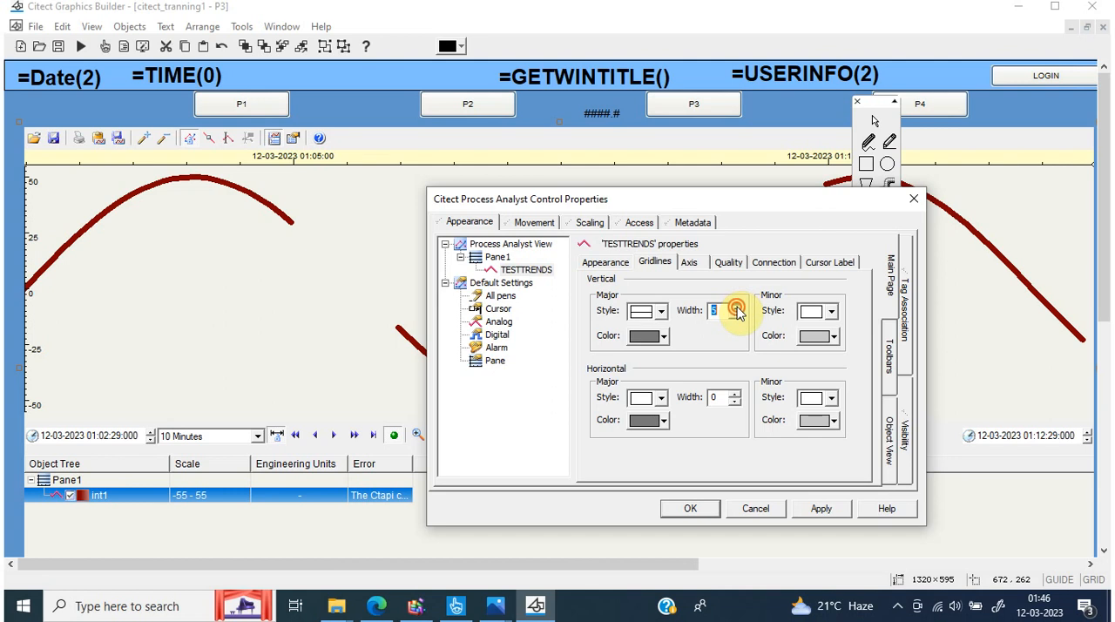
# Give the TESTTRENDS pen's horizontal major gridlines a solid line style with a width of 5
pyautogui.click(655, 399)
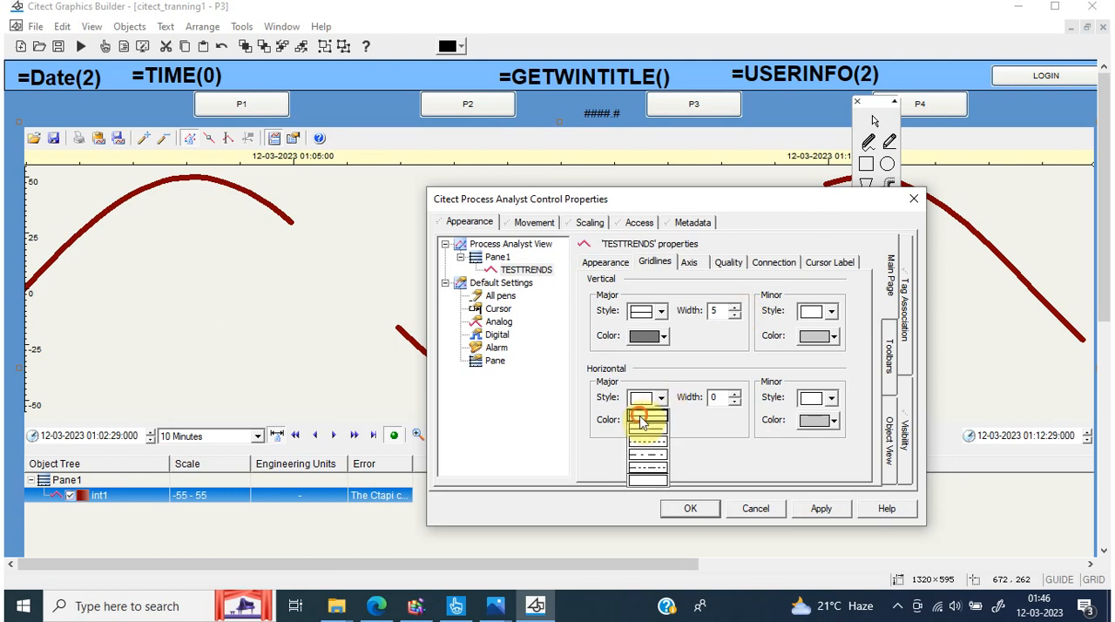
pyautogui.click(643, 418)
pyautogui.click(735, 393)
pyautogui.click(735, 394)
pyautogui.click(735, 393)
pyautogui.click(736, 394)
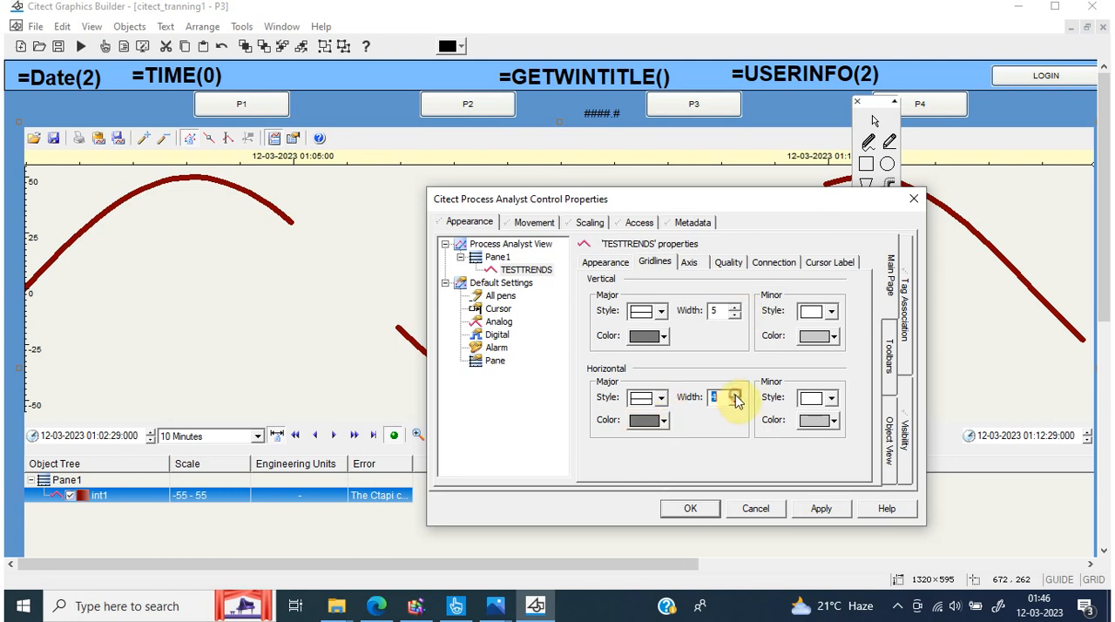
pyautogui.click(735, 394)
# Colour the vertical major gridlines teal (0, 128, 128) and the horizontal ones green (0, 128, 64), and apply the changes
pyautogui.click(658, 340)
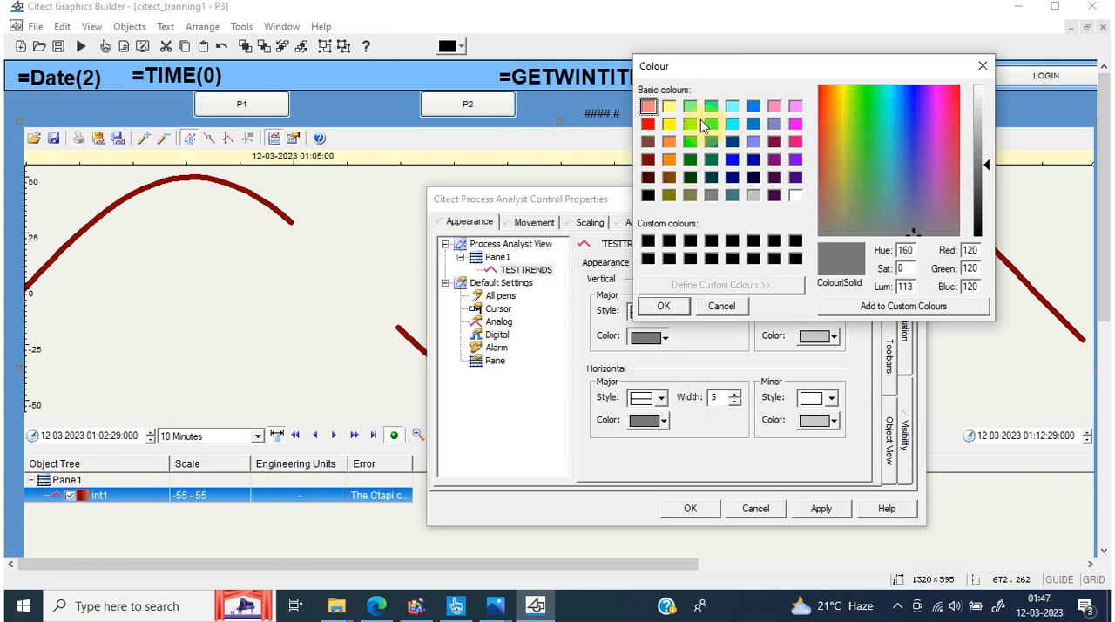
pyautogui.click(711, 140)
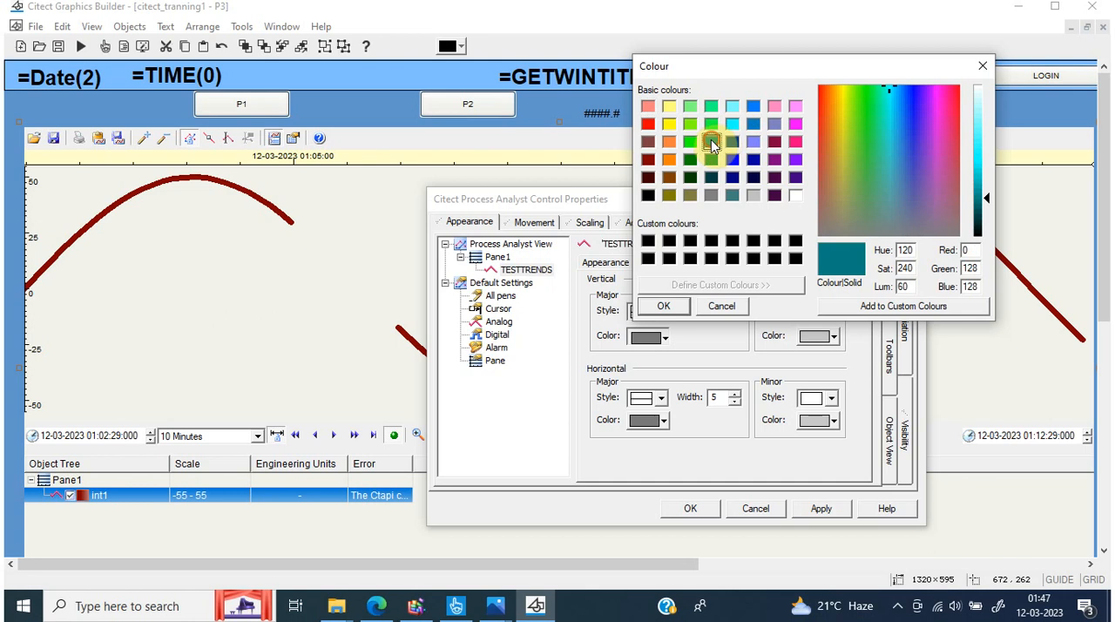
pyautogui.click(663, 306)
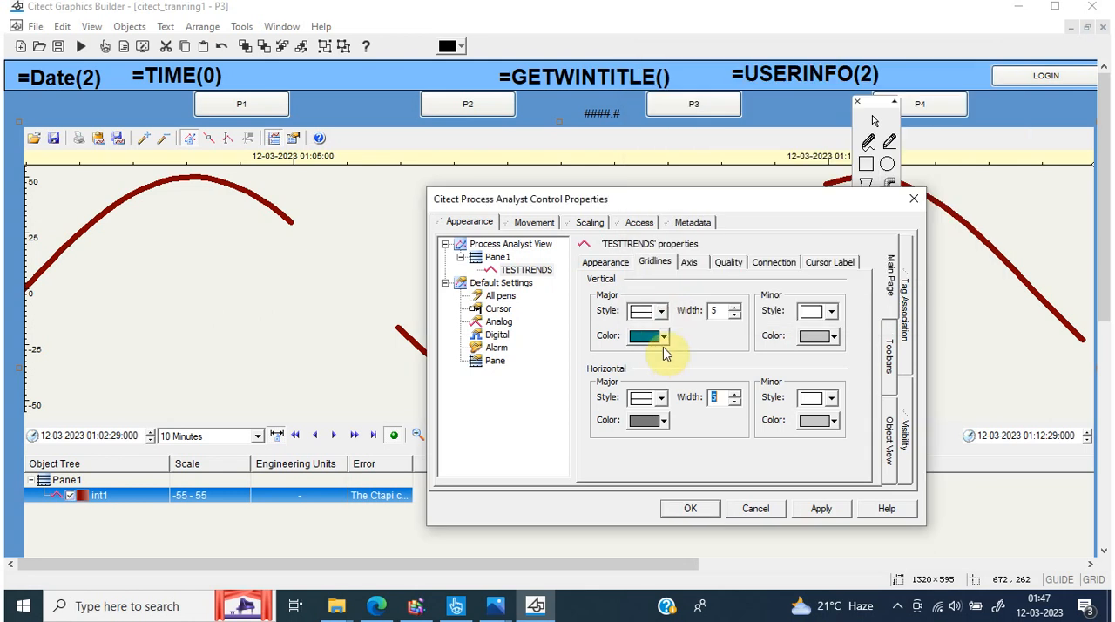
pyautogui.click(661, 422)
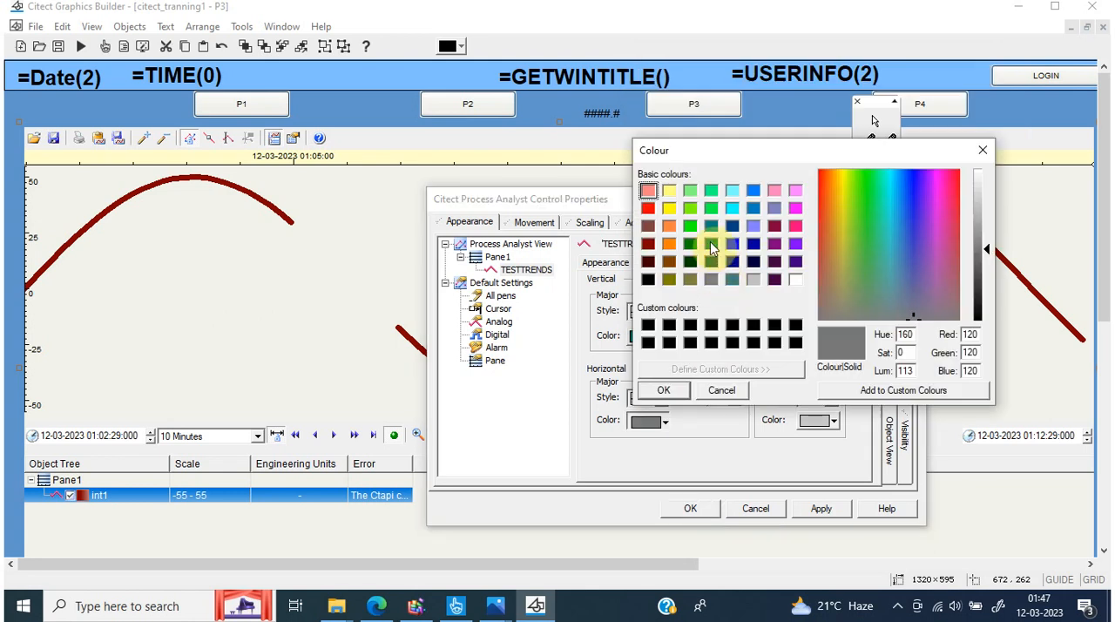
pyautogui.click(711, 244)
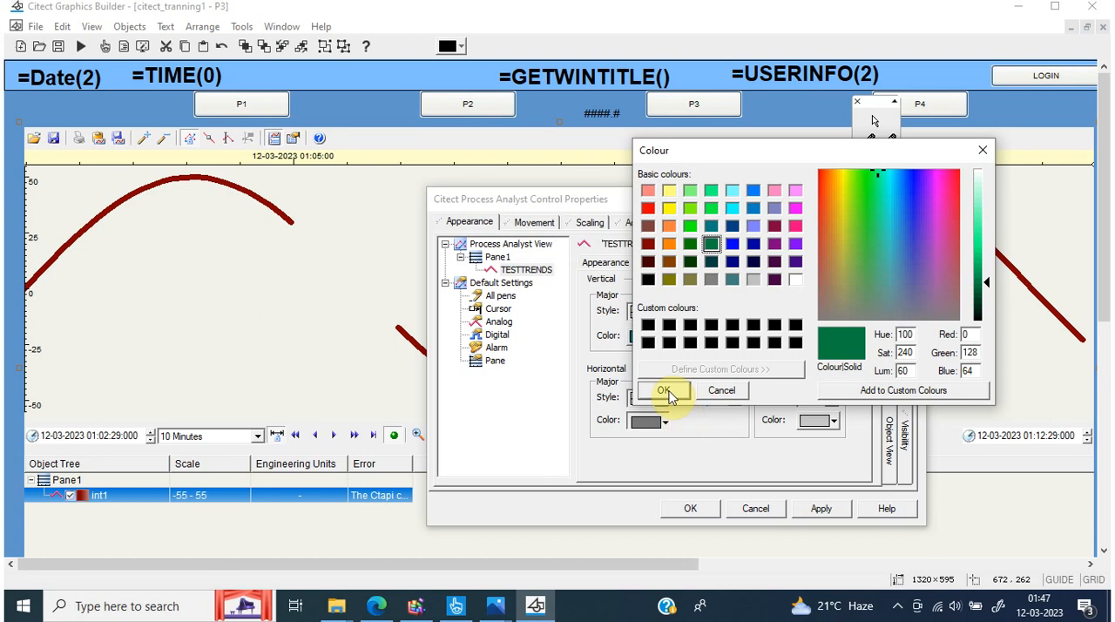
pyautogui.click(669, 394)
pyautogui.click(827, 510)
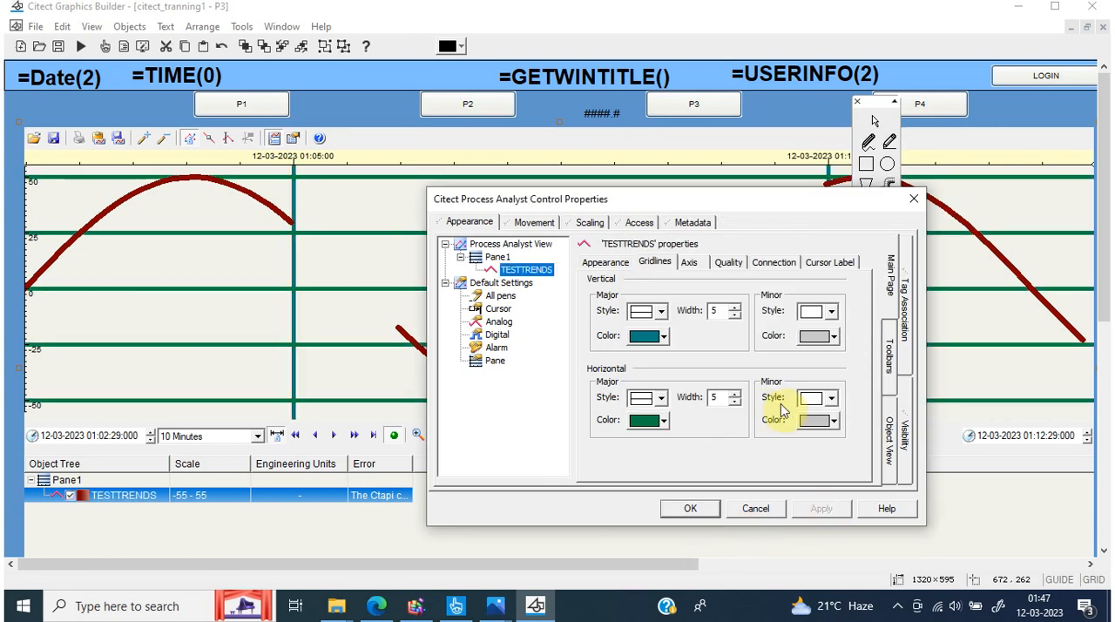
# Set the TESTTRENDS pen's vertical axis line width to 2 and apply the change
pyautogui.click(833, 311)
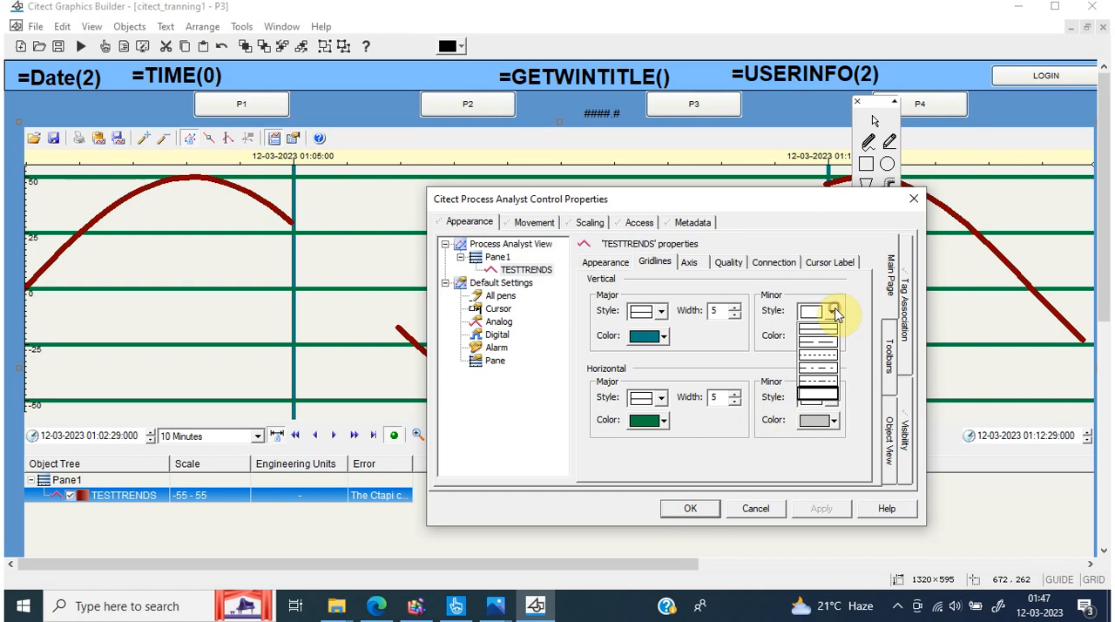
pyautogui.click(834, 311)
pyautogui.click(689, 262)
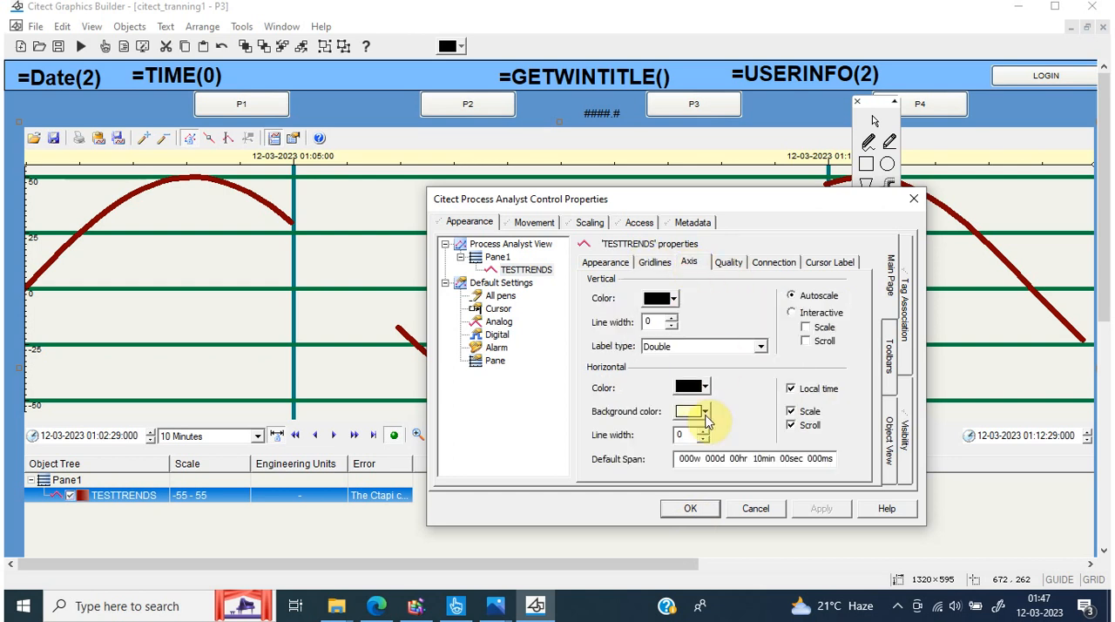
pyautogui.click(673, 319)
pyautogui.click(822, 509)
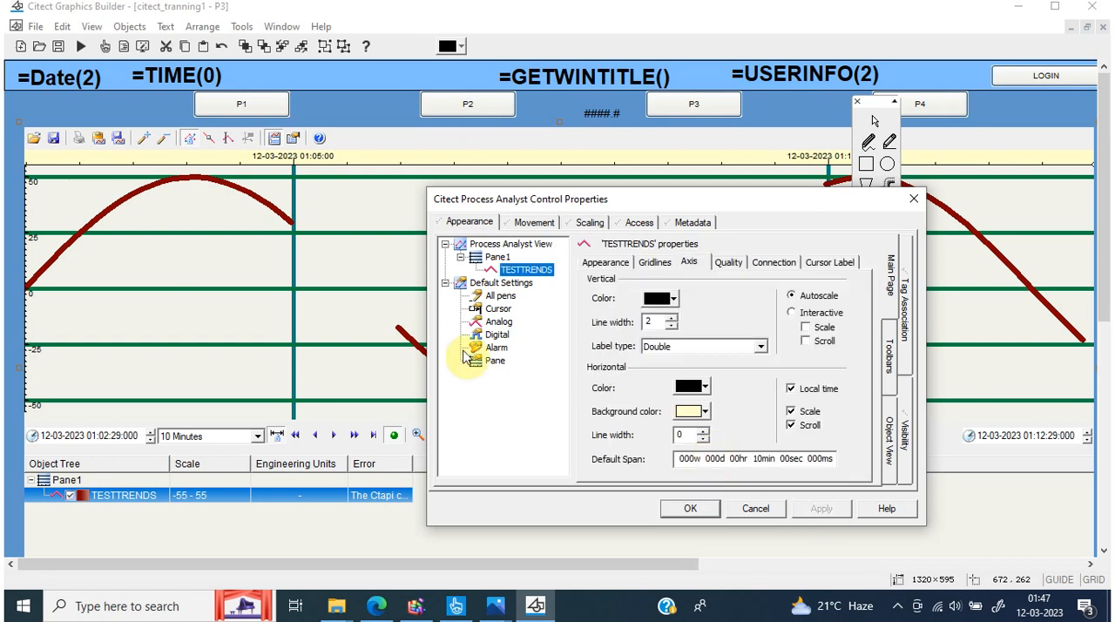
# Set the TESTTRENDS pen's vertical axis label type to Integer and apply the change
pyautogui.click(761, 346)
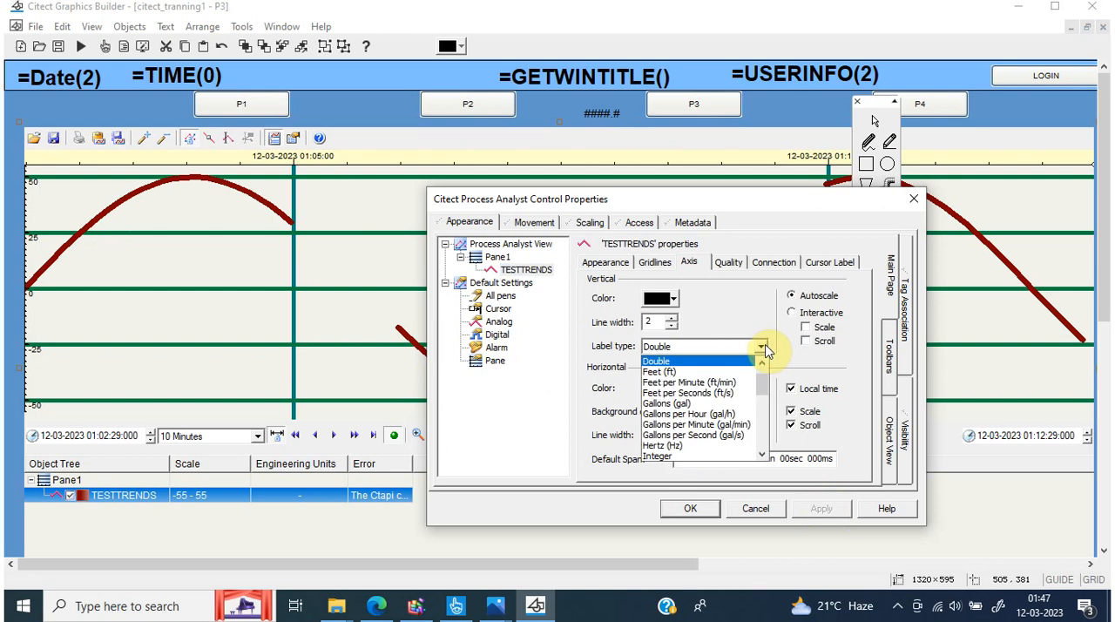
pyautogui.click(669, 458)
pyautogui.click(819, 508)
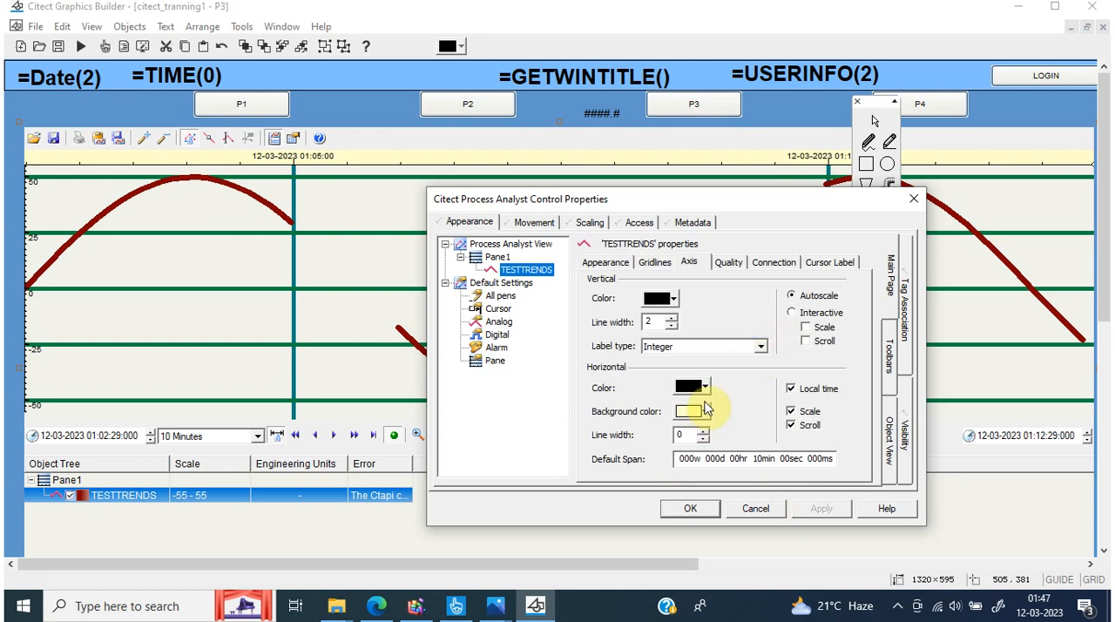
# Set the TESTTRENDS pen's horizontal axis line width to 5 and apply the change
pyautogui.click(705, 431)
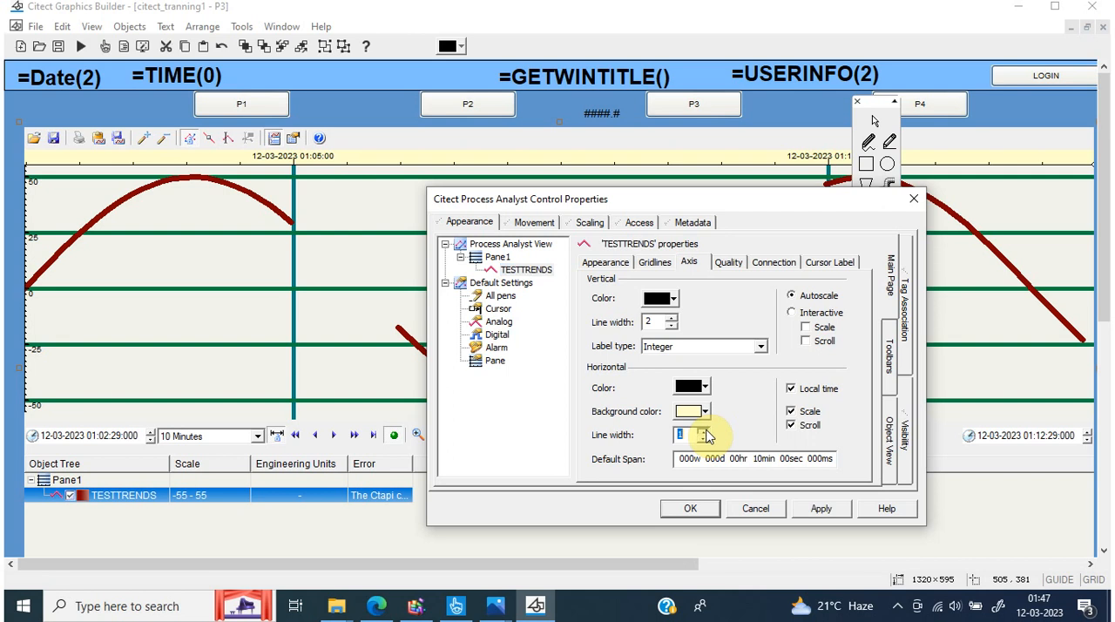
pyautogui.click(707, 430)
pyautogui.click(706, 430)
pyautogui.click(821, 509)
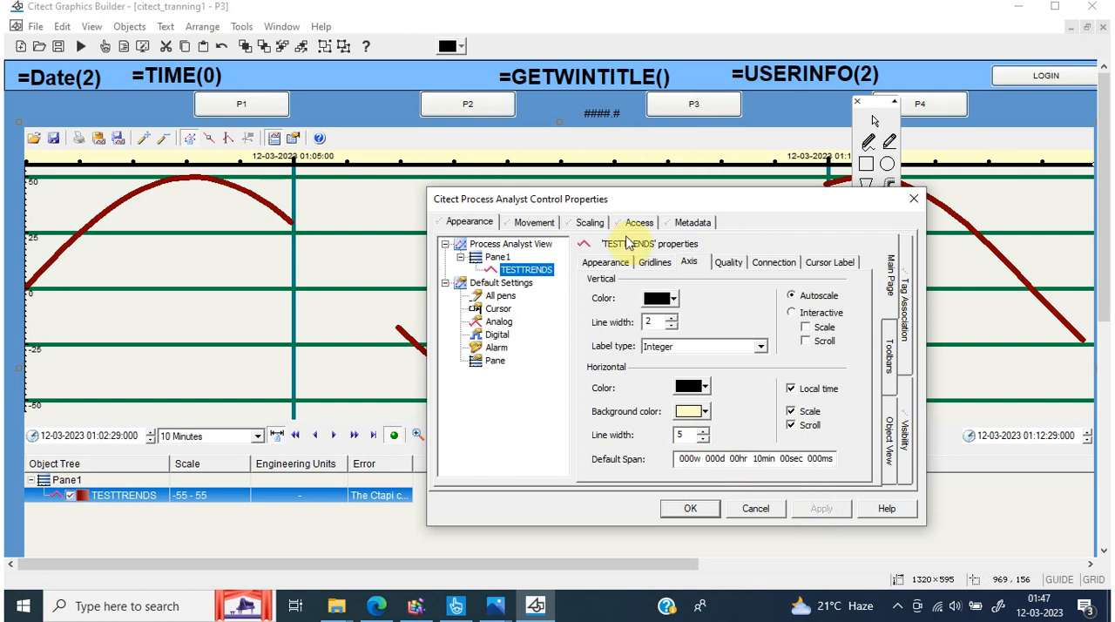
# Make the TESTTRENDS pen's quality points visible and set the single point style to Cross
pyautogui.click(729, 262)
pyautogui.click(605, 299)
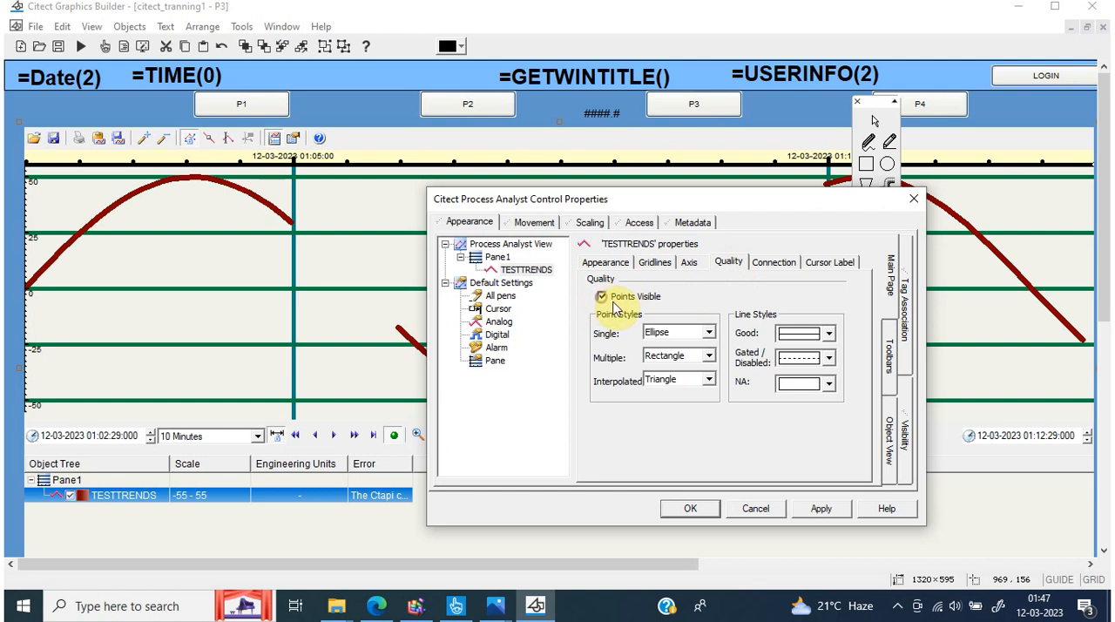
pyautogui.click(704, 329)
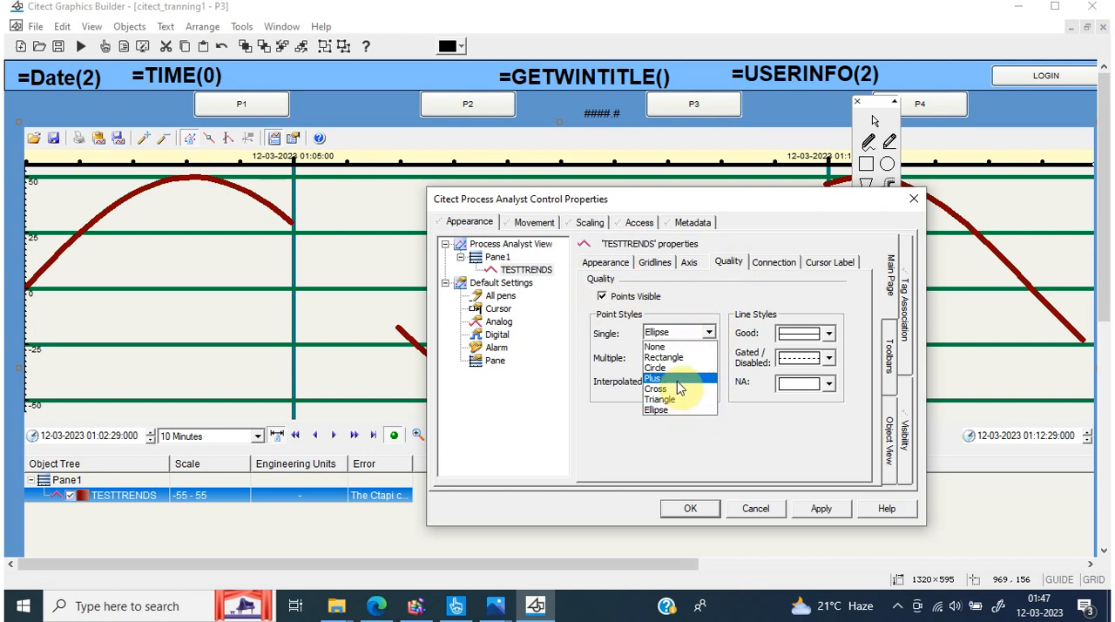
pyautogui.click(676, 389)
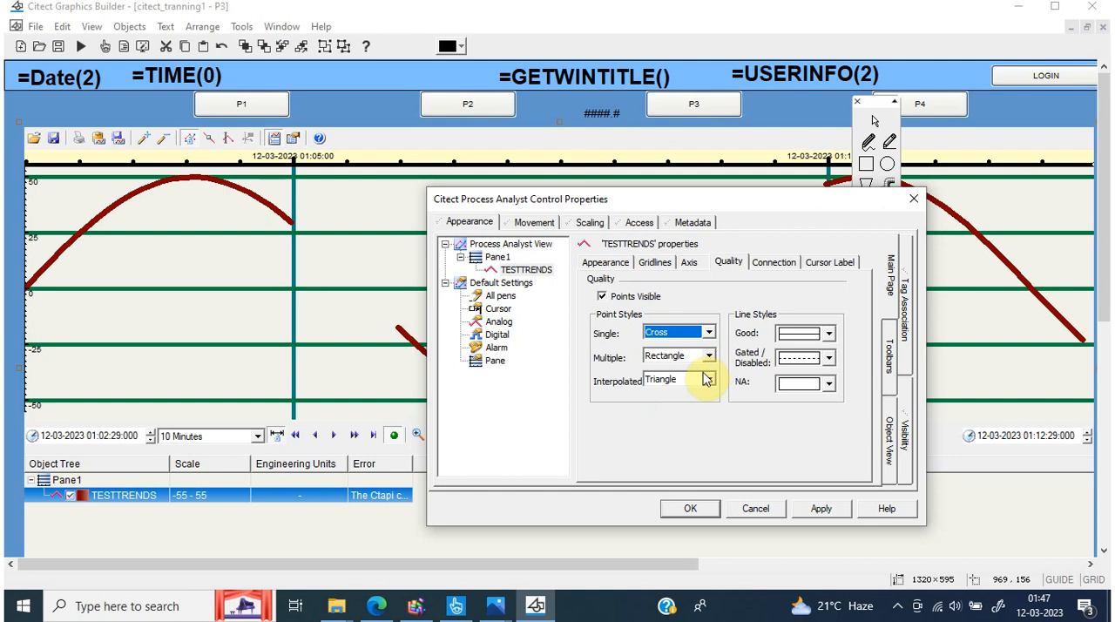
# Set the TESTTRENDS pen's cursor label background to light grey and apply the pending pen changes
pyautogui.click(772, 262)
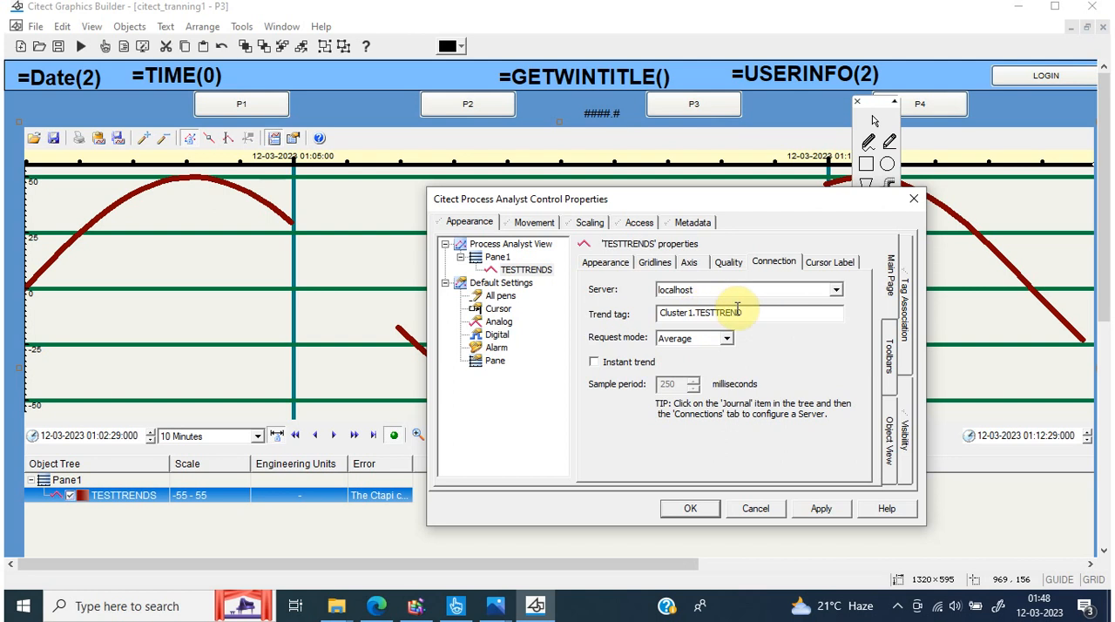
pyautogui.click(820, 264)
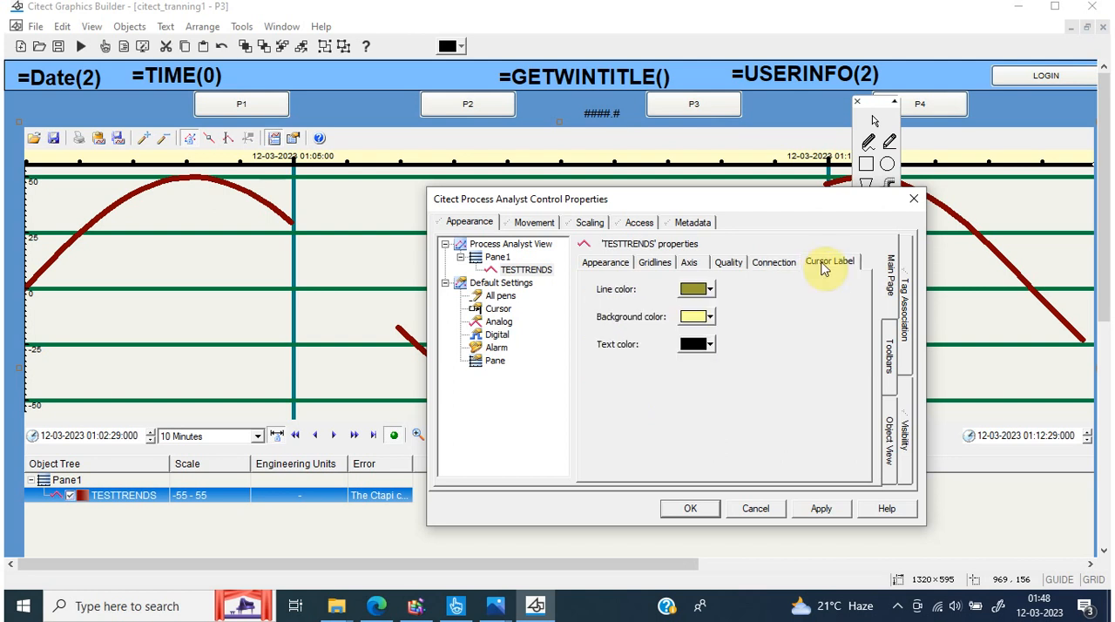
pyautogui.click(710, 291)
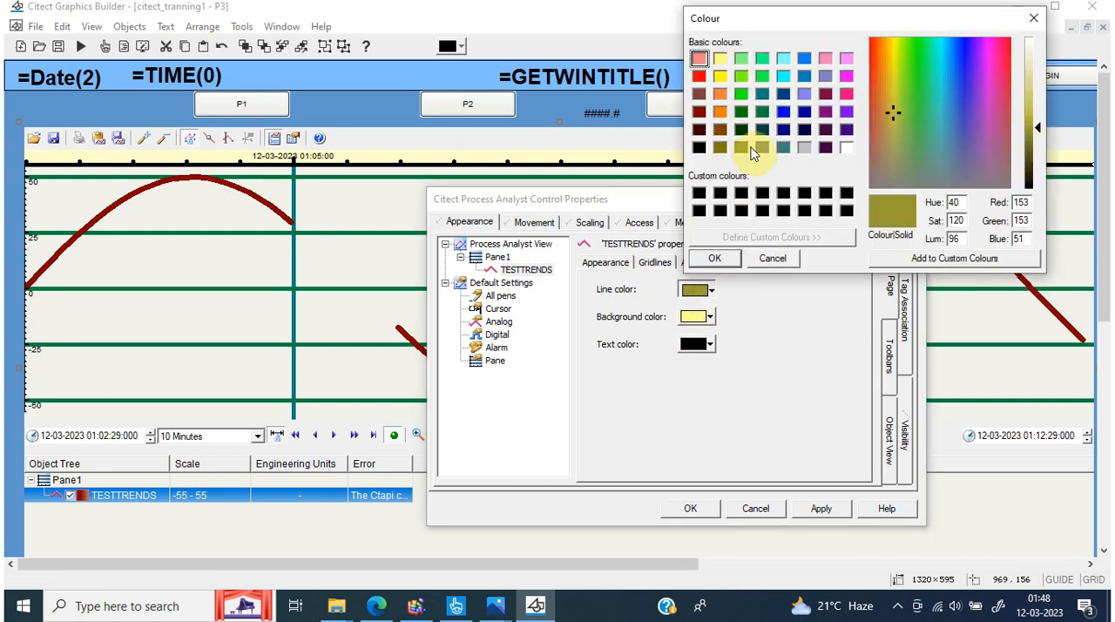
pyautogui.click(773, 258)
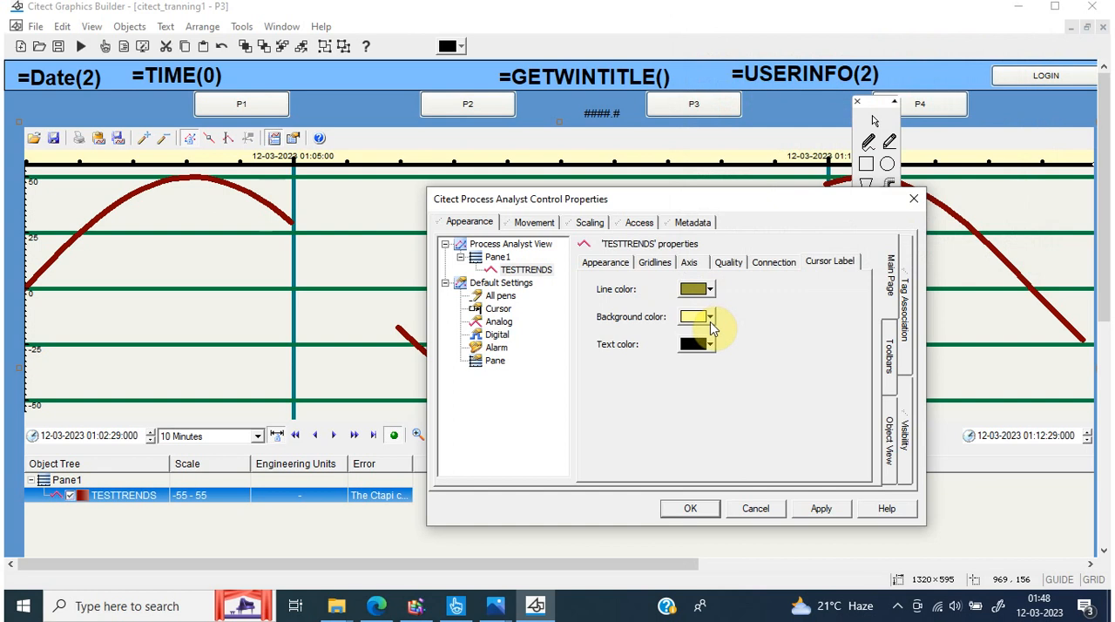
pyautogui.click(709, 323)
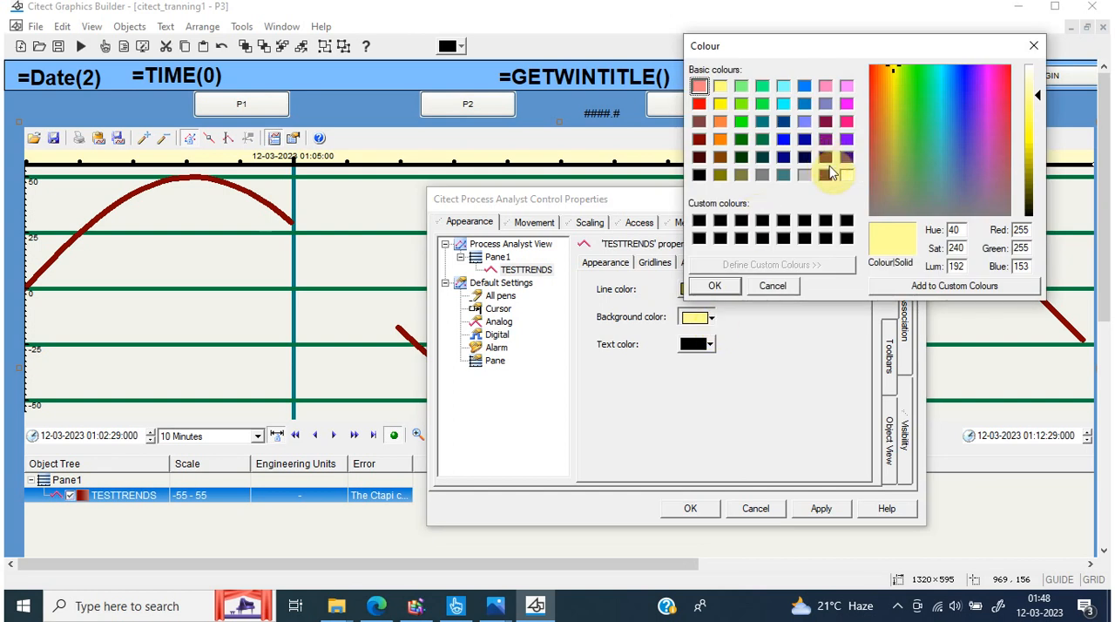
pyautogui.click(805, 174)
pyautogui.click(714, 285)
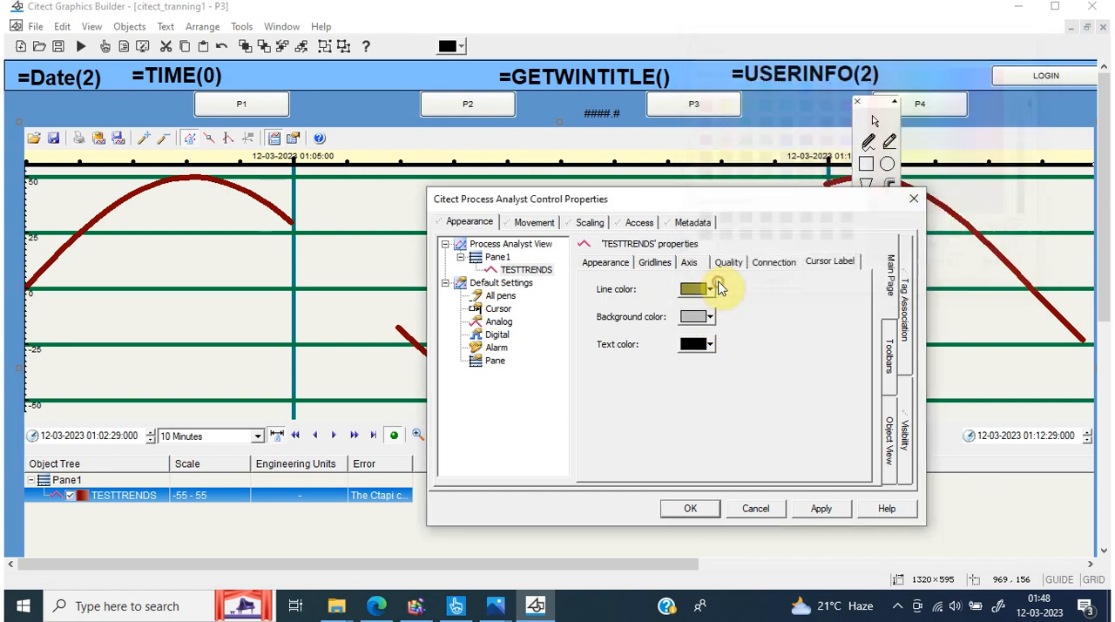
pyautogui.click(821, 509)
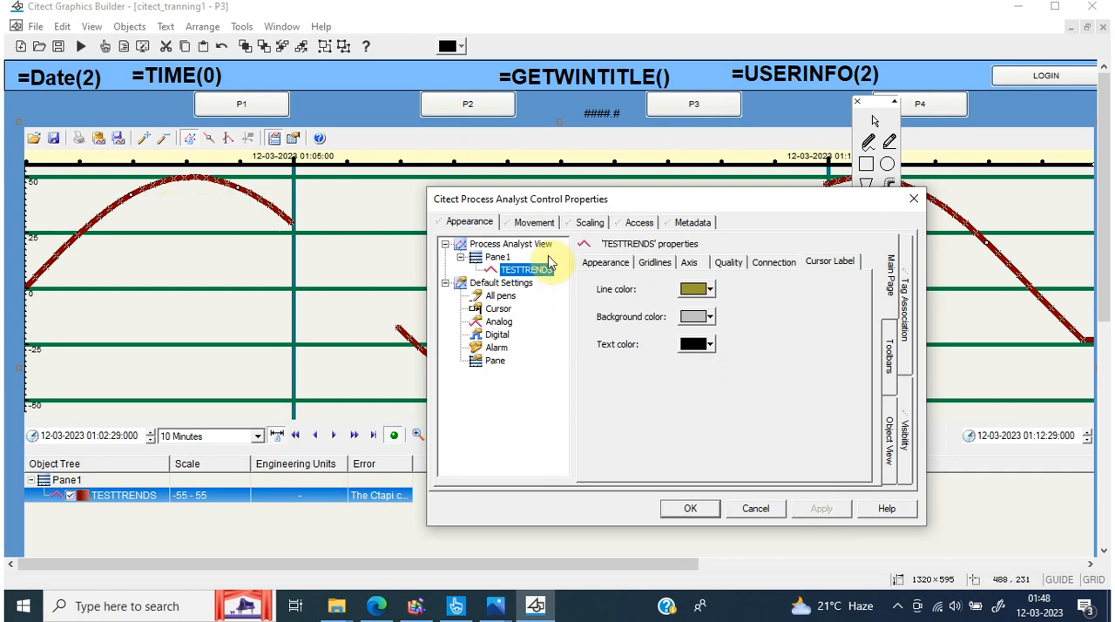
# Review the TESTTRENDS pen's appearance, gridline, axis, quality, connection and cursor label settings
pyautogui.click(605, 266)
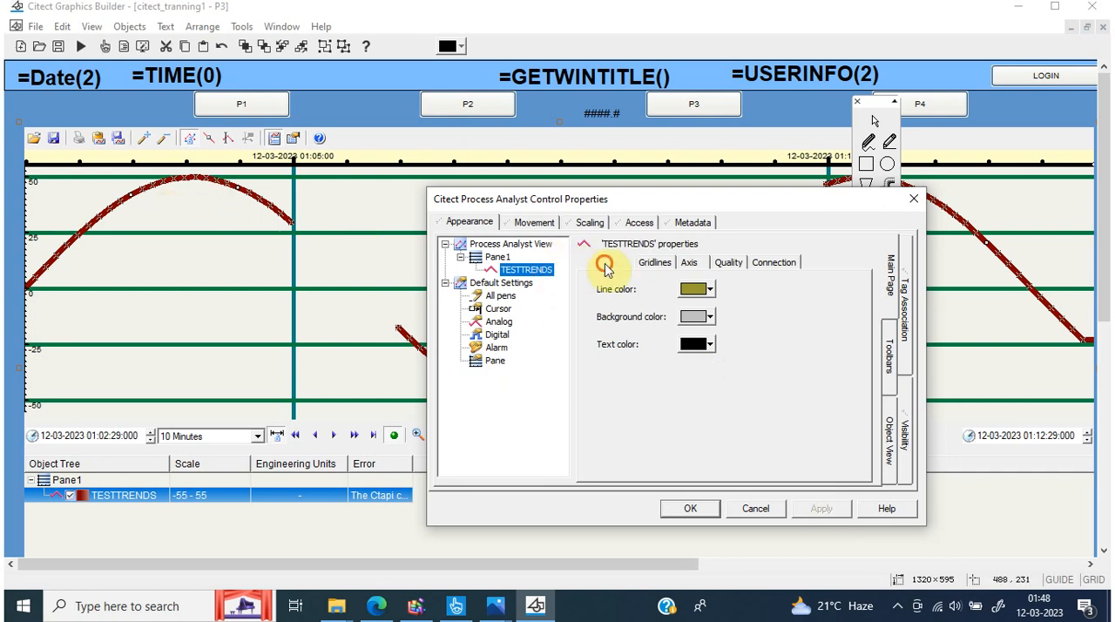
pyautogui.click(655, 262)
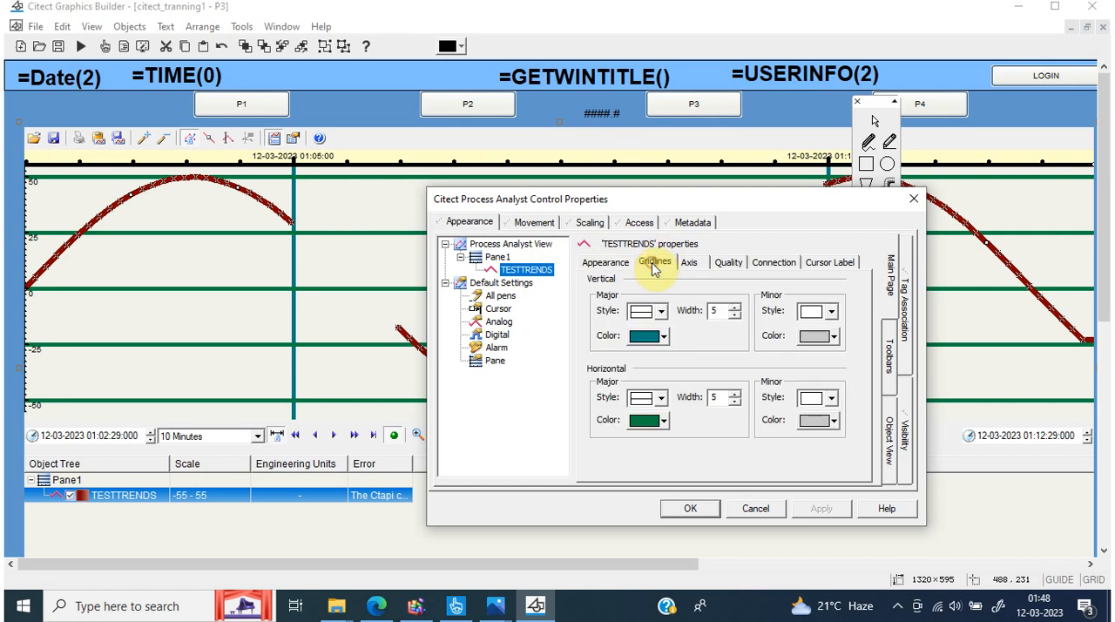
pyautogui.click(693, 270)
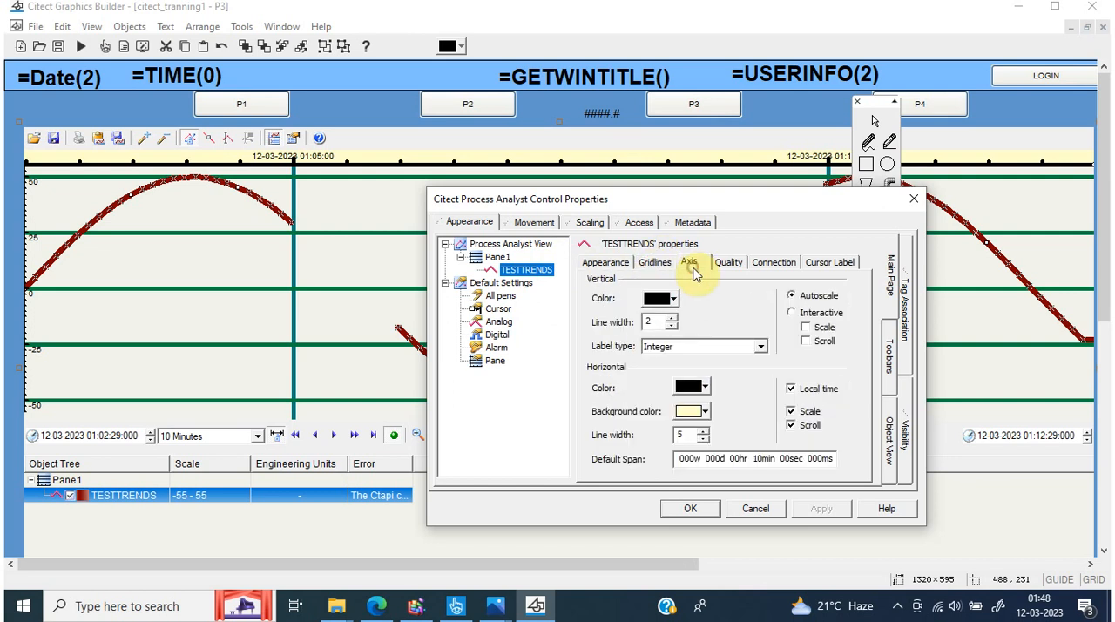
pyautogui.click(726, 269)
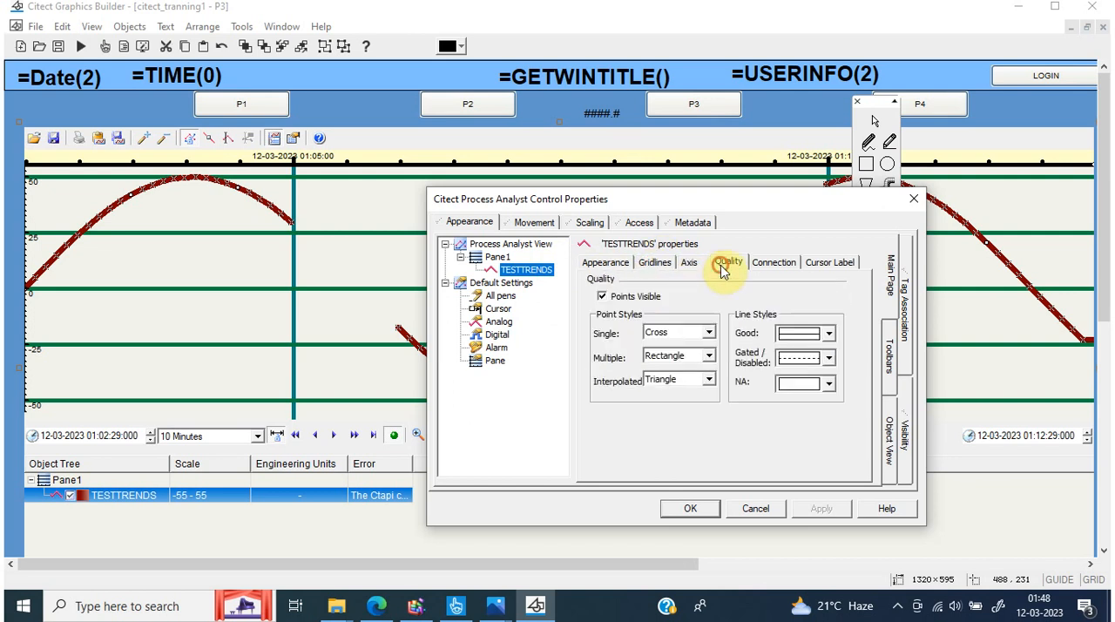
pyautogui.click(778, 271)
pyautogui.click(835, 271)
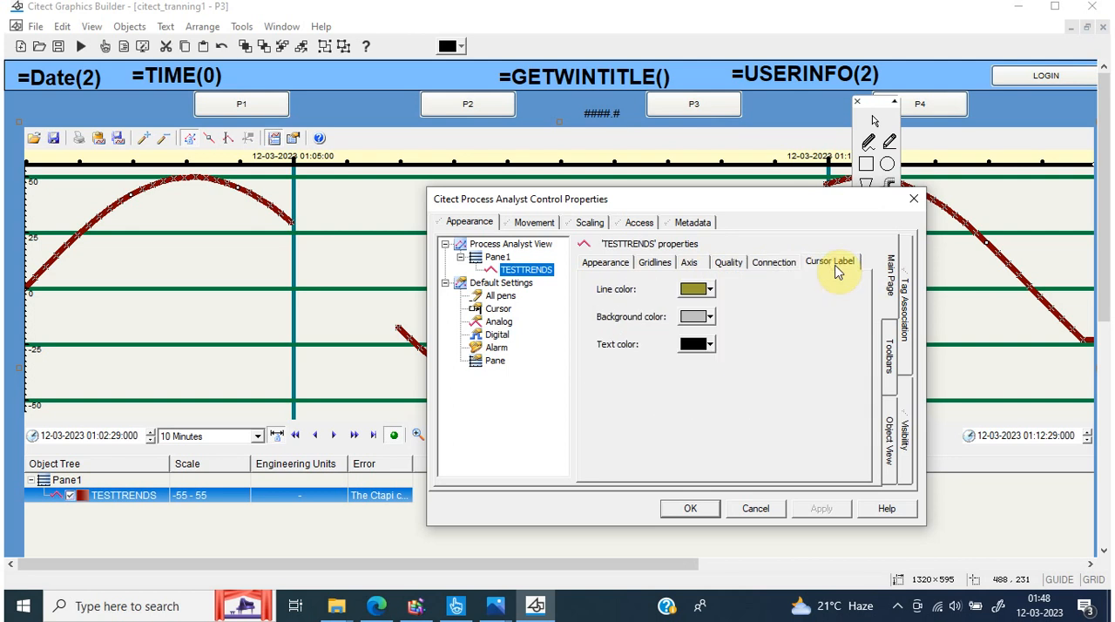
# Enable the Start Time, End Time, Tag and Trend Type columns for the Process Analyst object view
pyautogui.click(906, 322)
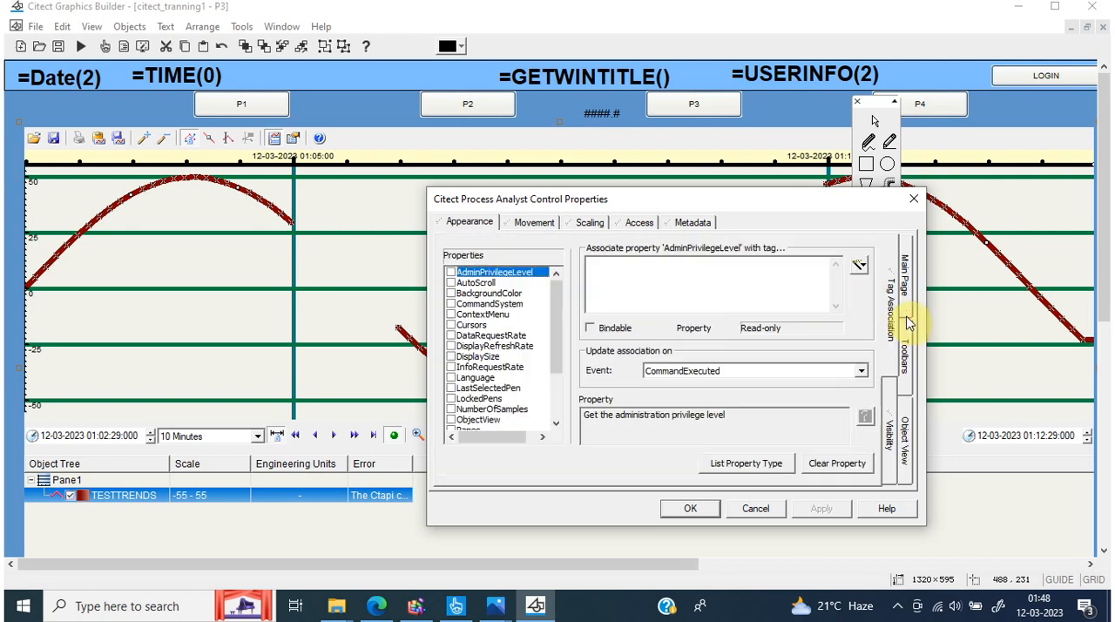
pyautogui.click(905, 446)
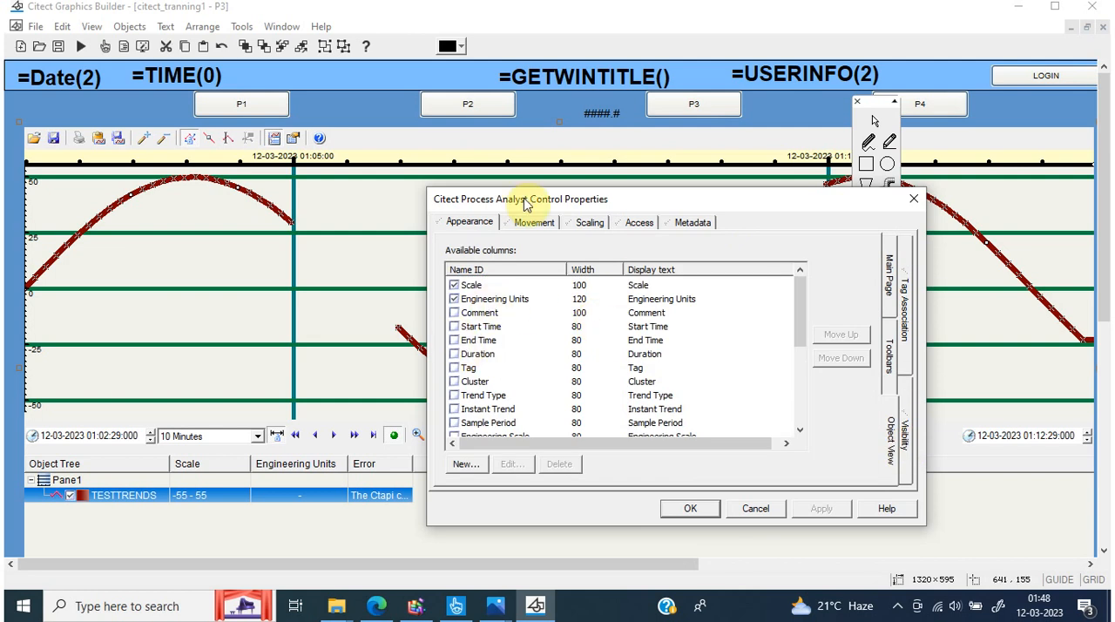
pyautogui.moveTo(527, 197); pyautogui.dragTo(697, 137)
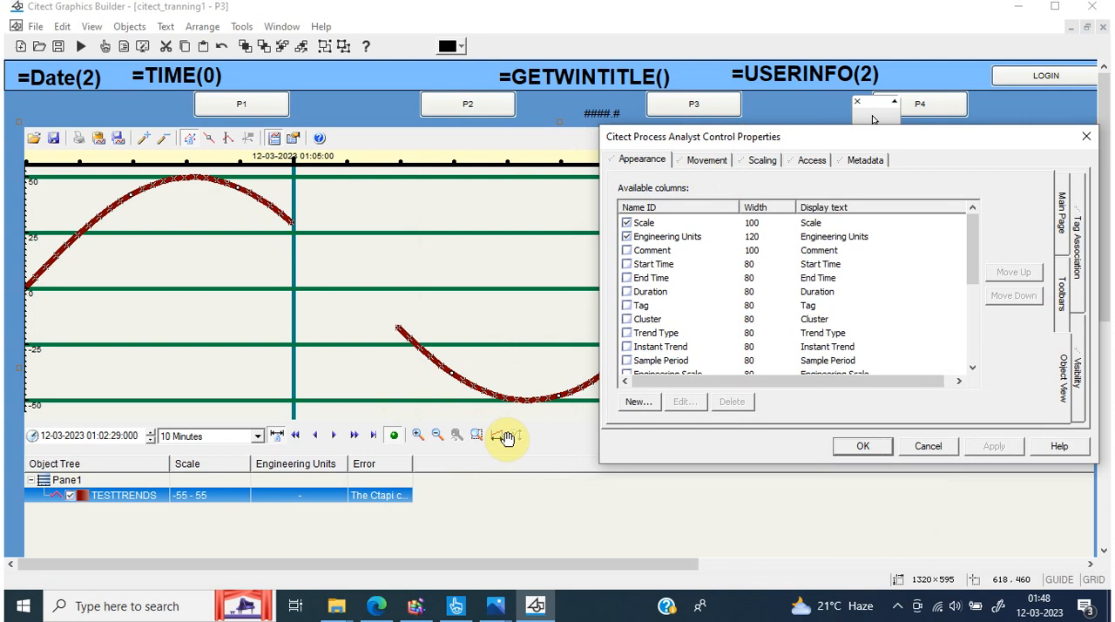
pyautogui.click(628, 265)
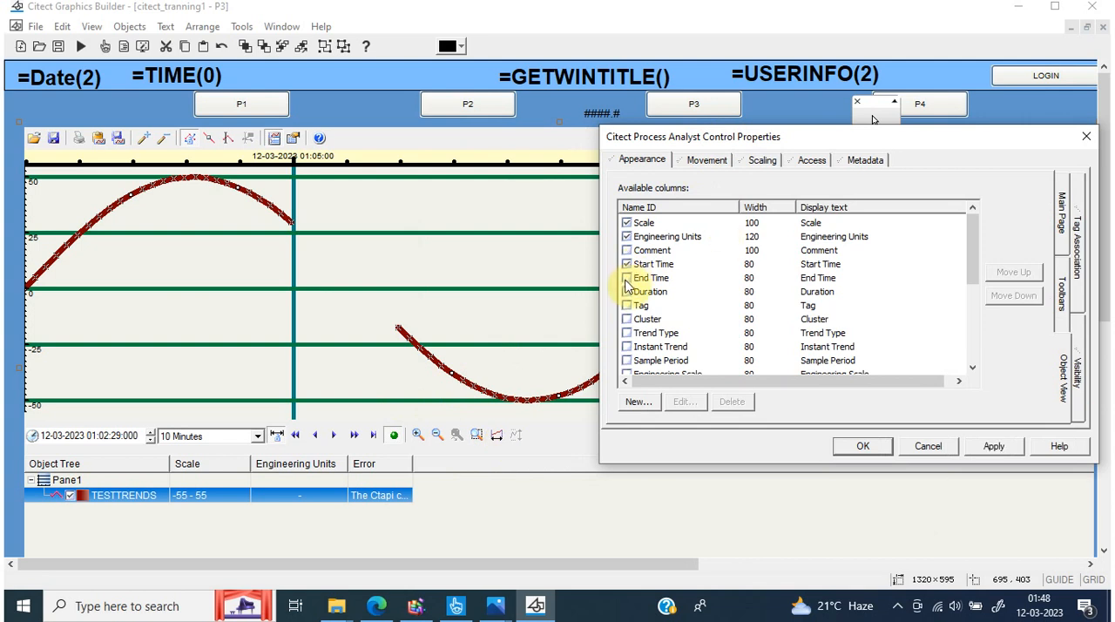
pyautogui.click(627, 279)
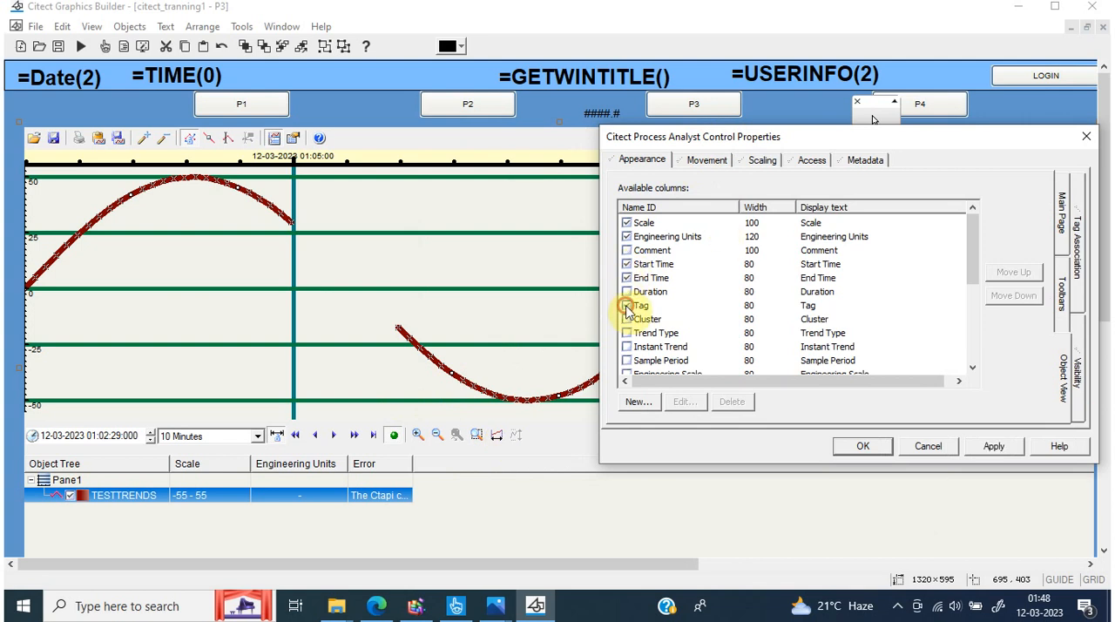
pyautogui.click(627, 306)
pyautogui.click(626, 335)
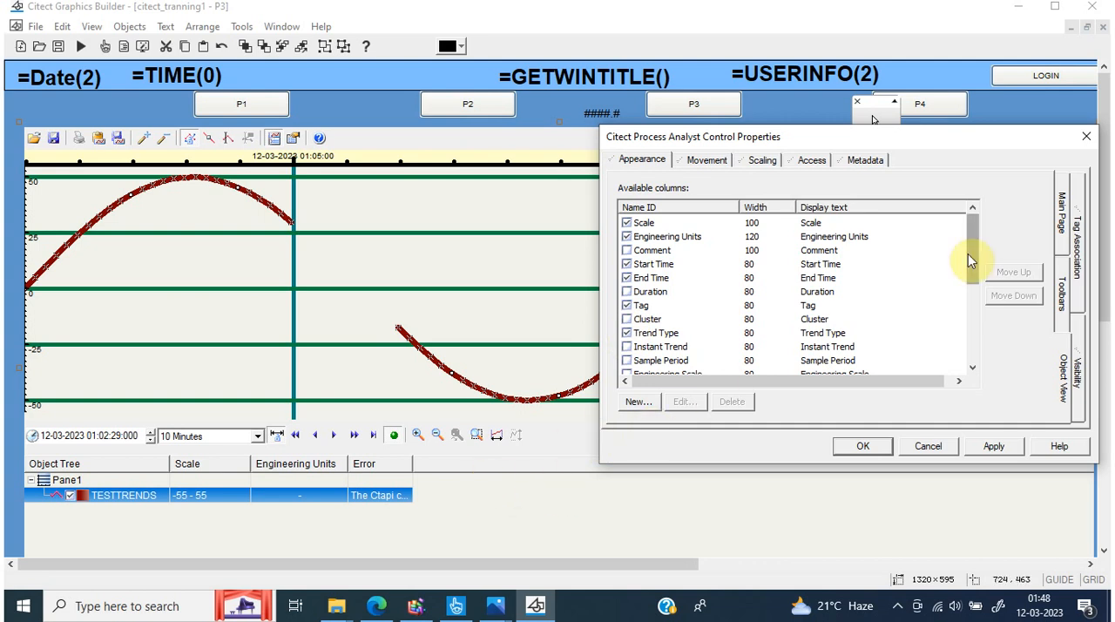
# Add the Refresh Data command to the Process Analyst's Main Toolbar and move it up one place, above Help
pyautogui.click(1063, 305)
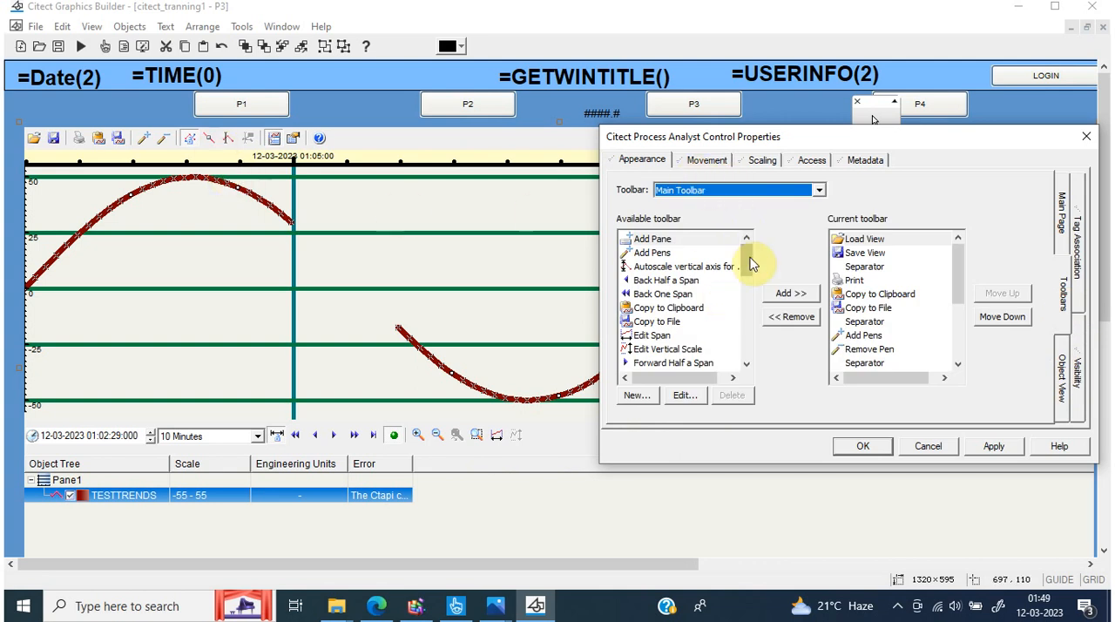
pyautogui.moveTo(753, 265); pyautogui.dragTo(734, 300)
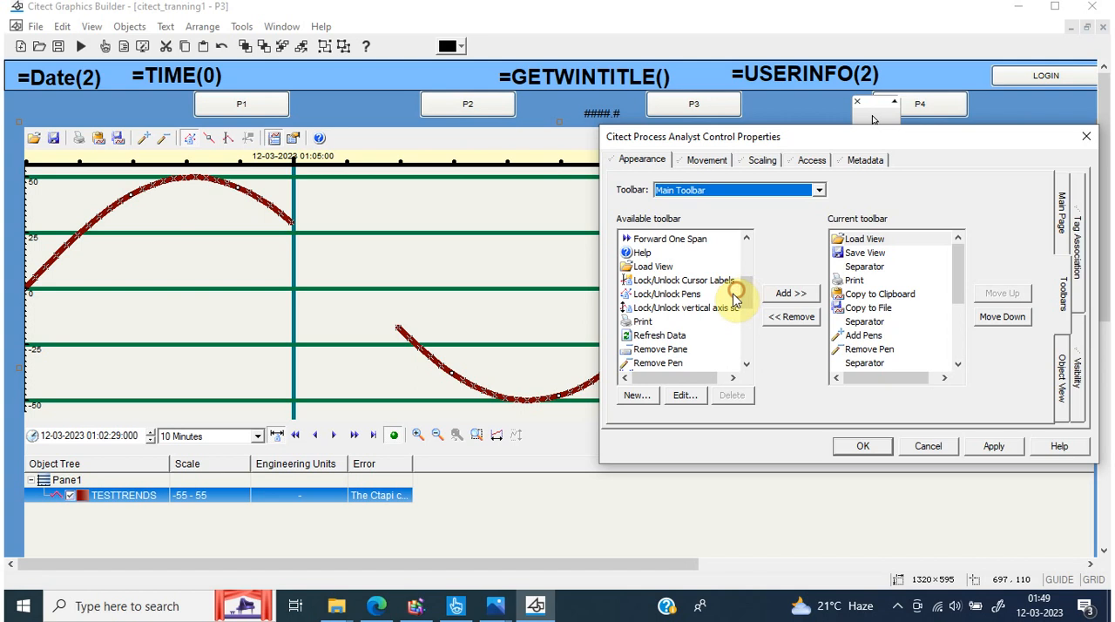
pyautogui.click(659, 336)
pyautogui.click(800, 293)
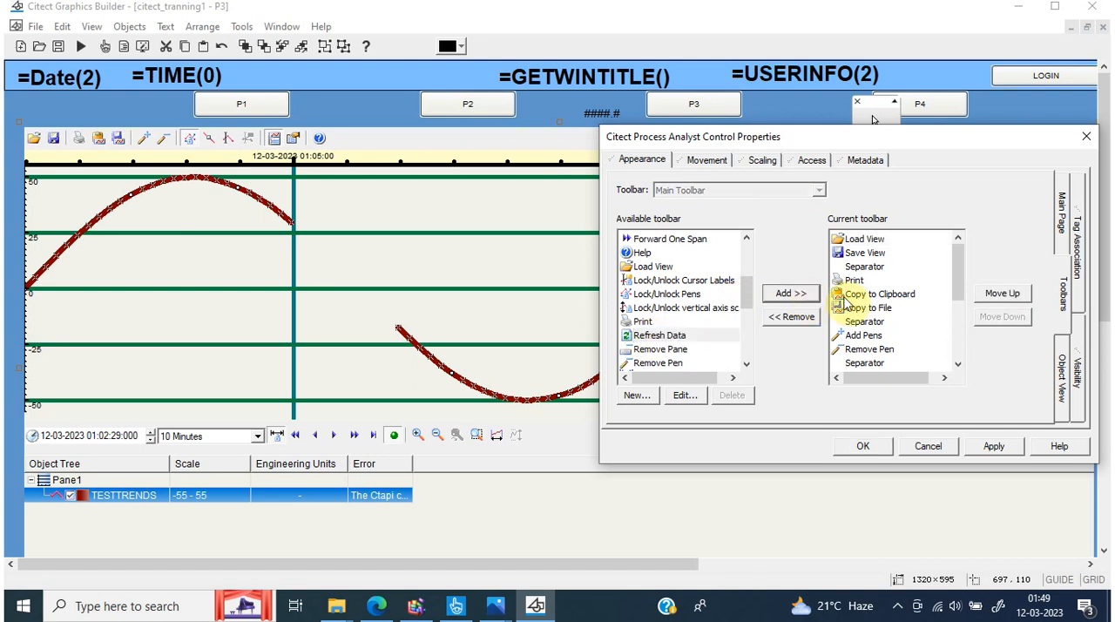
pyautogui.moveTo(959, 291); pyautogui.dragTo(959, 375)
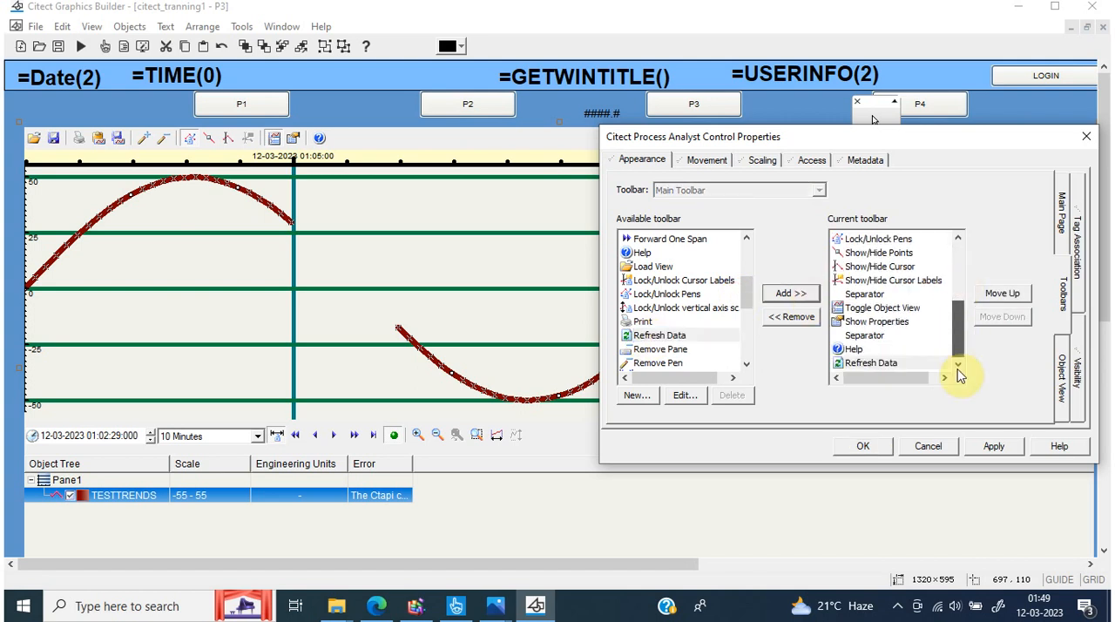
pyautogui.click(868, 364)
pyautogui.click(1002, 293)
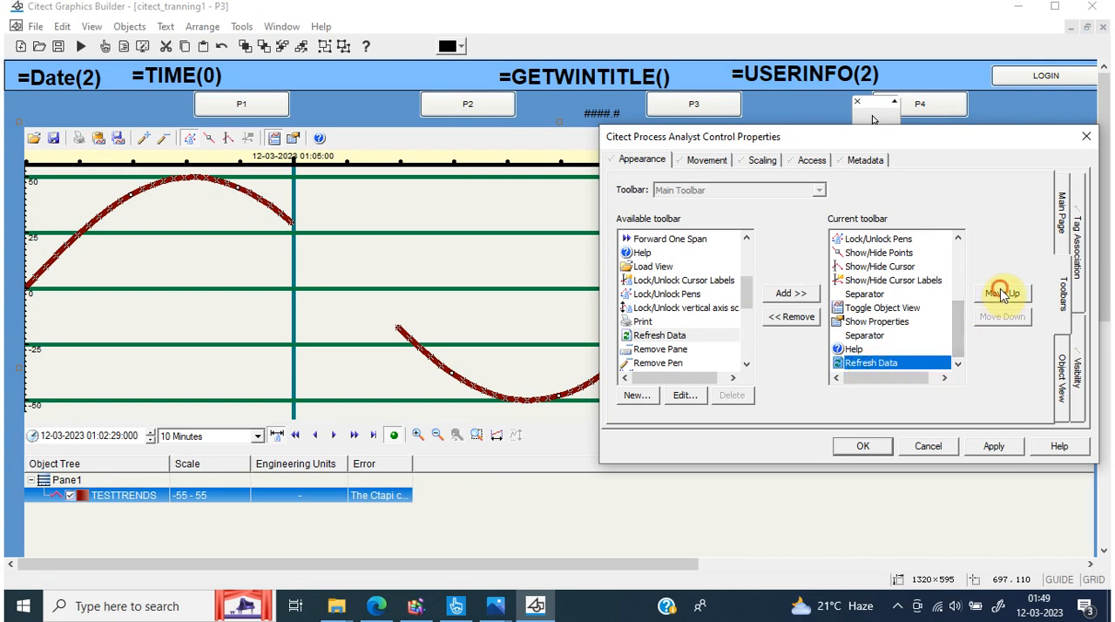
pyautogui.moveTo(951, 344); pyautogui.dragTo(963, 363)
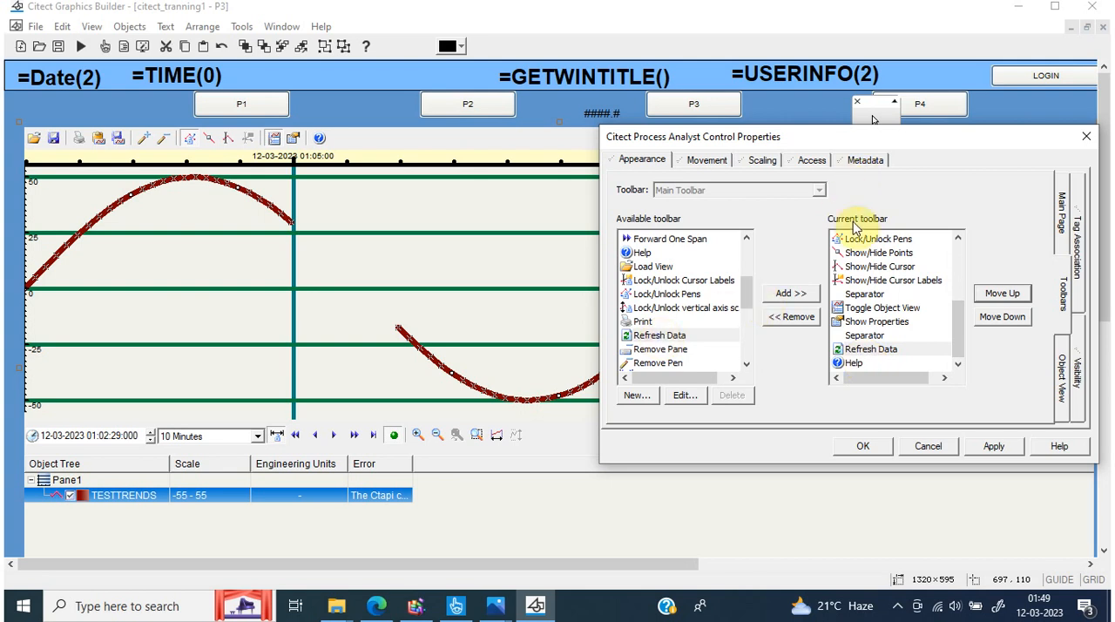
pyautogui.click(701, 280)
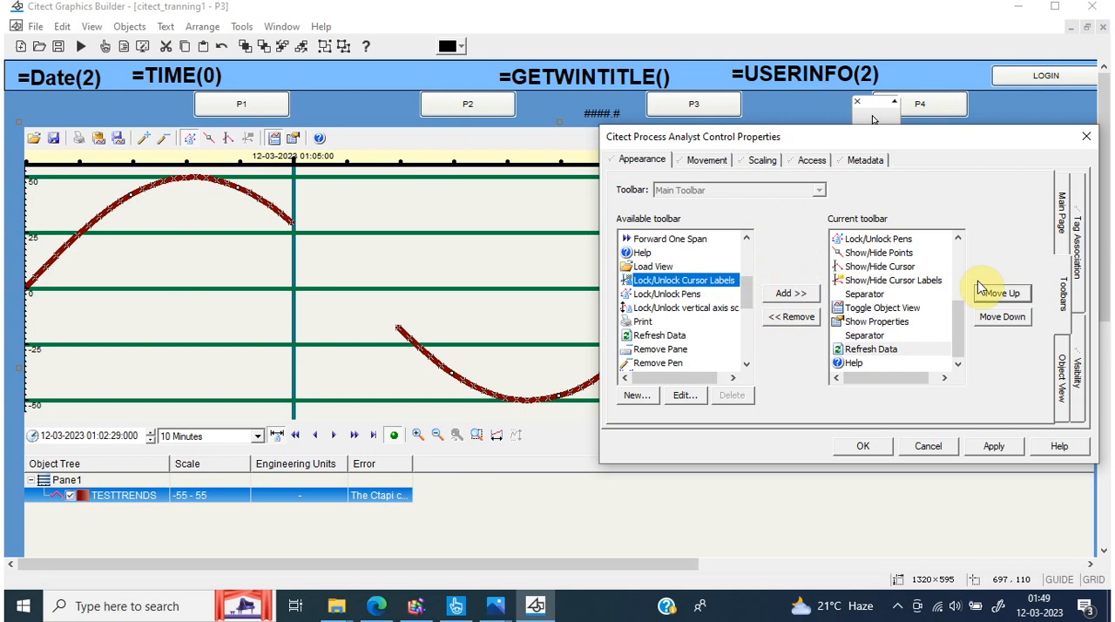
pyautogui.click(706, 166)
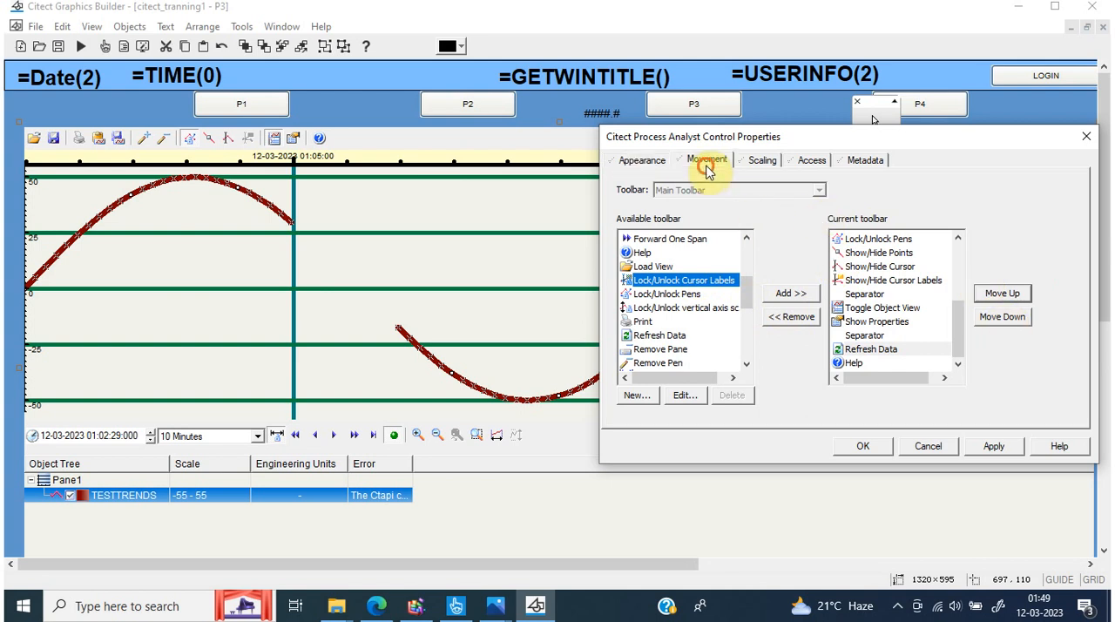
pyautogui.click(651, 162)
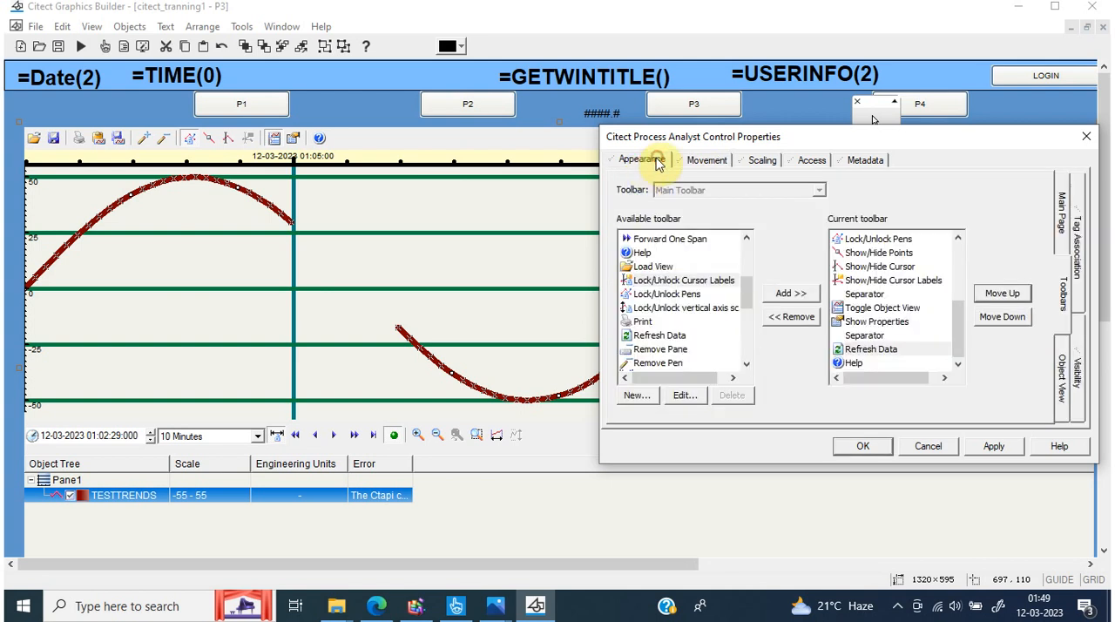
pyautogui.click(704, 163)
pyautogui.click(633, 163)
pyautogui.click(801, 198)
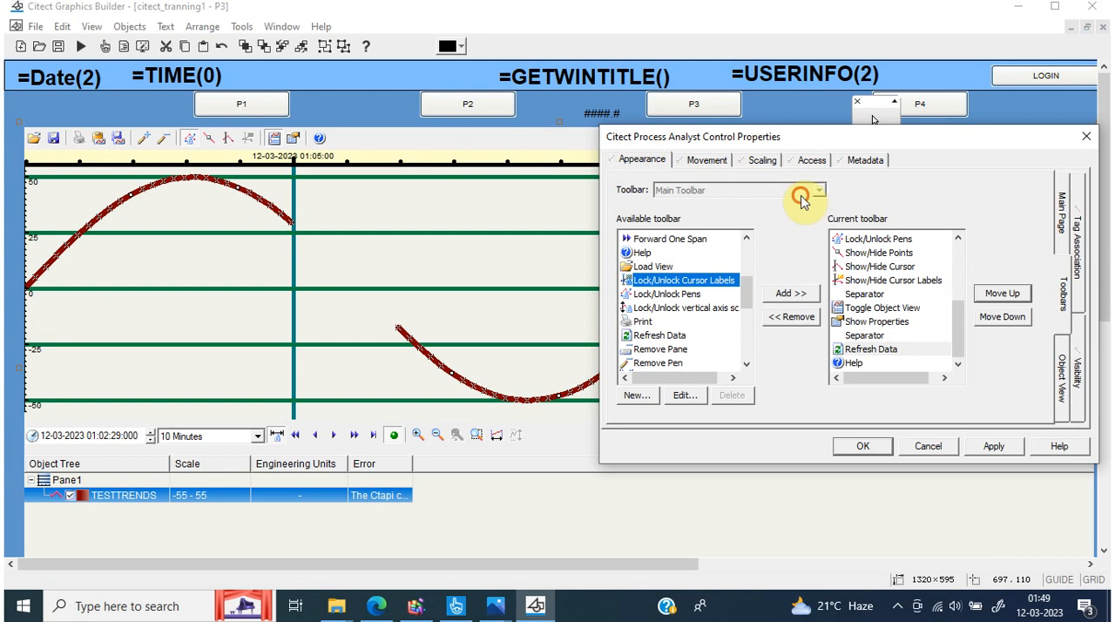
# Apply the Process Analyst property changes, close its properties and save page P3
pyautogui.click(703, 238)
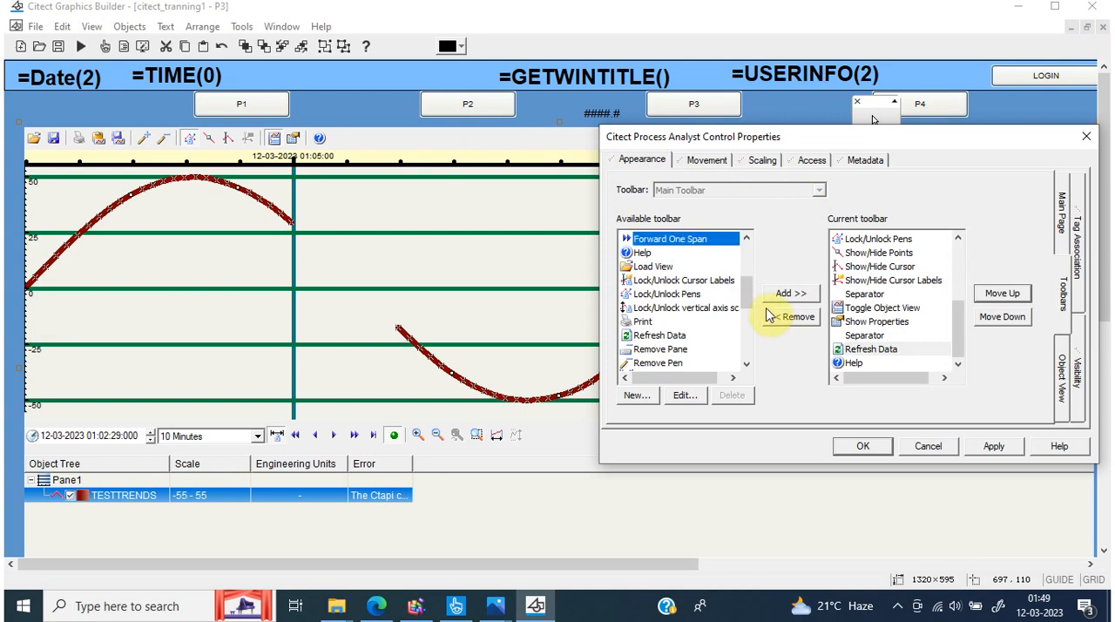
pyautogui.moveTo(745, 291); pyautogui.dragTo(746, 246)
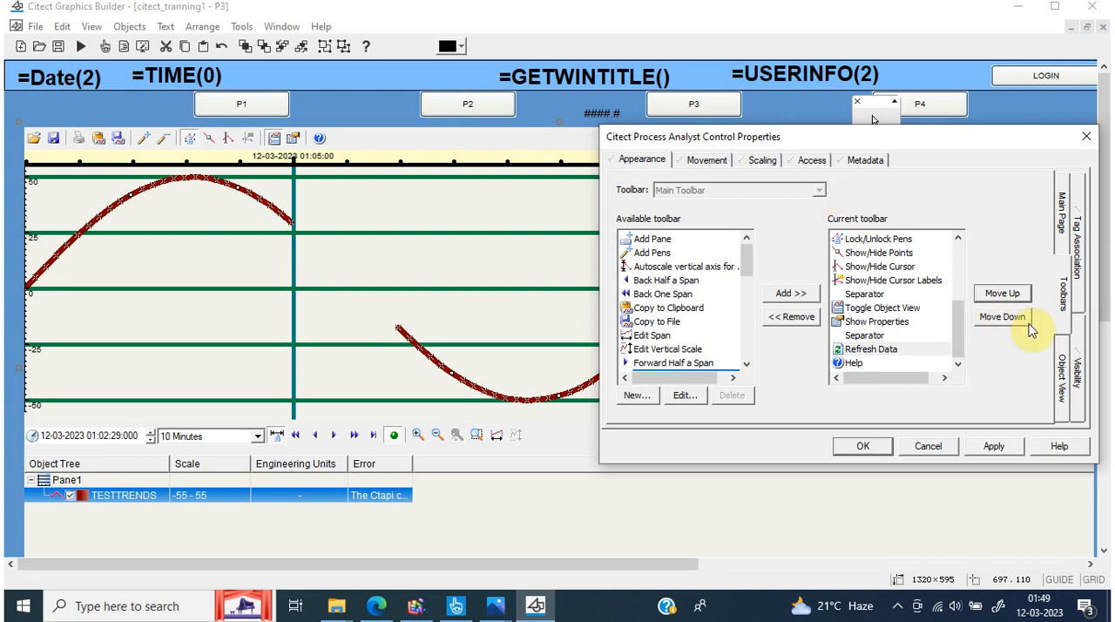
pyautogui.click(861, 364)
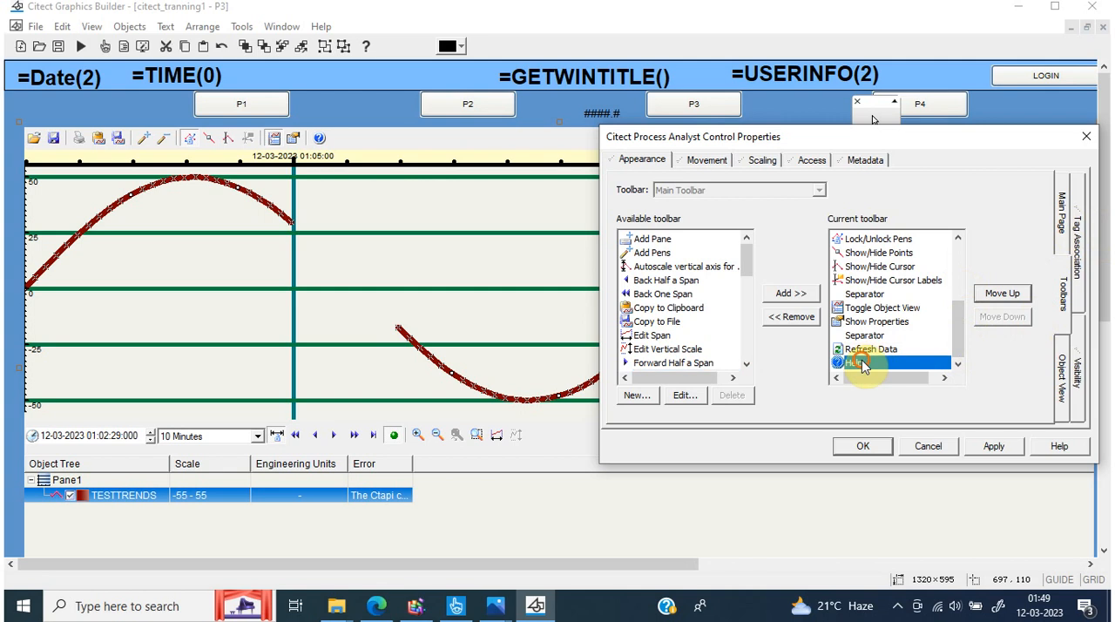
pyautogui.click(1065, 209)
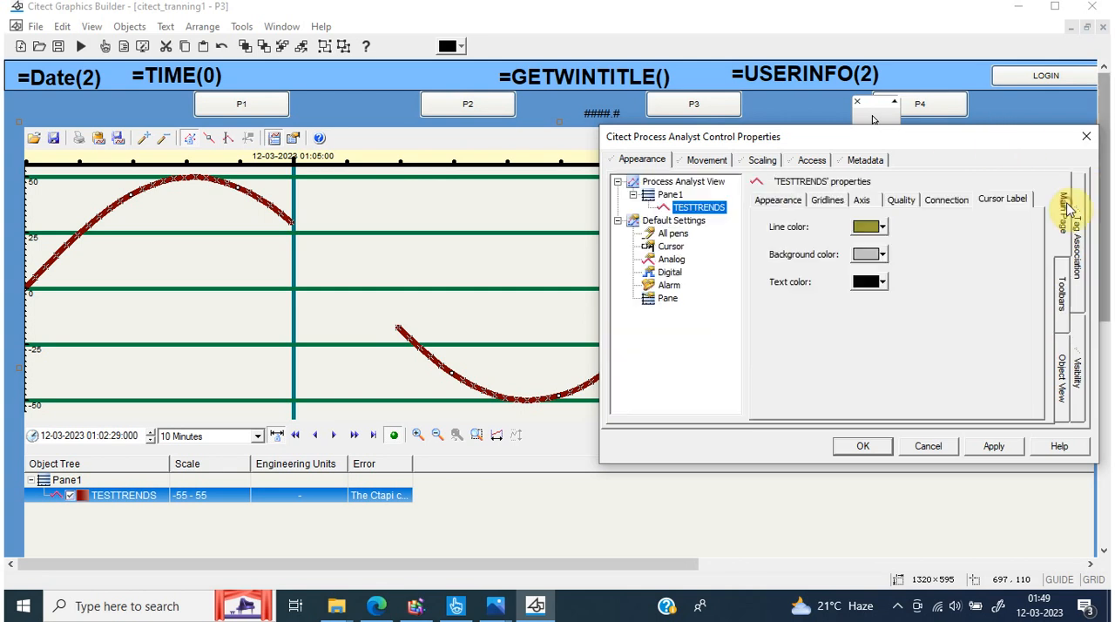
pyautogui.click(987, 446)
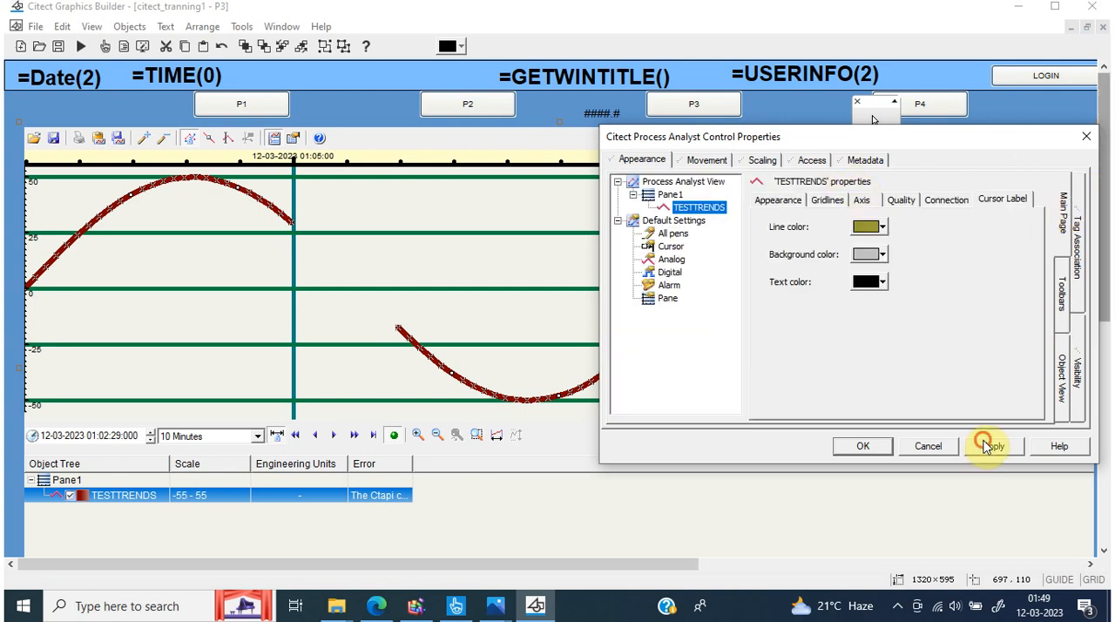
pyautogui.click(862, 447)
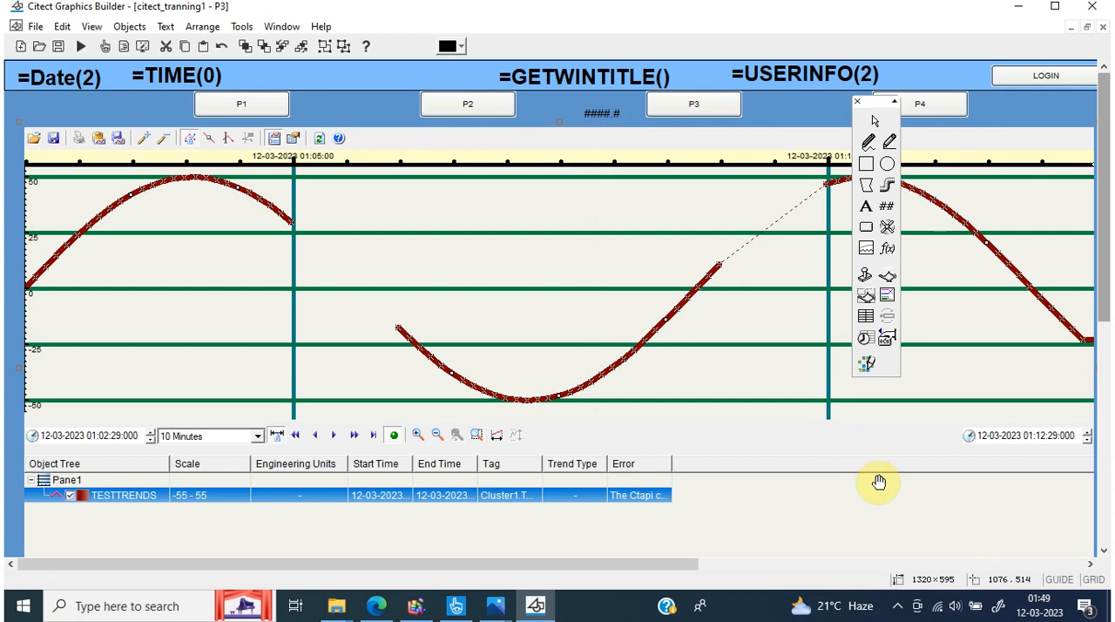
pyautogui.hotkey('ctrl', 's')
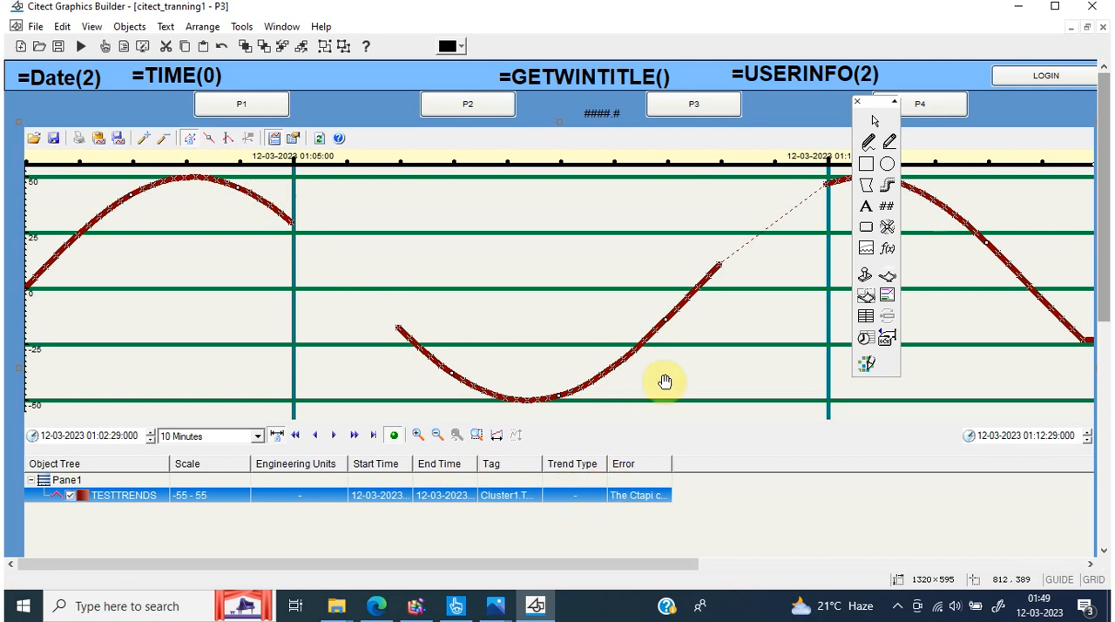
# Switch to Citect Studio and review the engineering units and scale settings of the INT variable at address I100
pyautogui.doubleClick(687, 380)
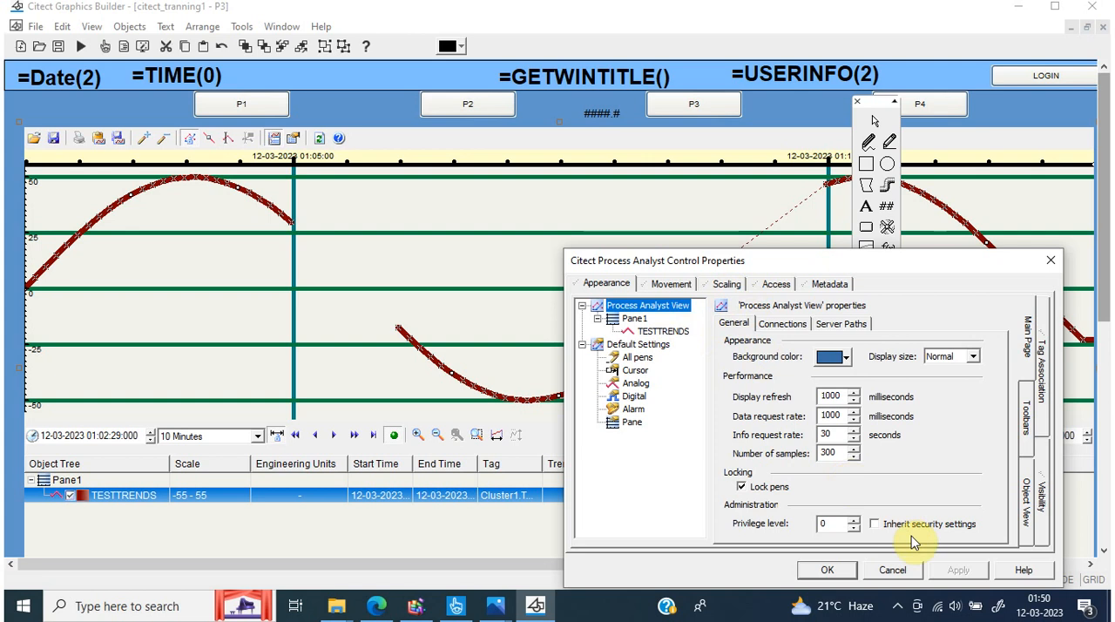
pyautogui.click(891, 572)
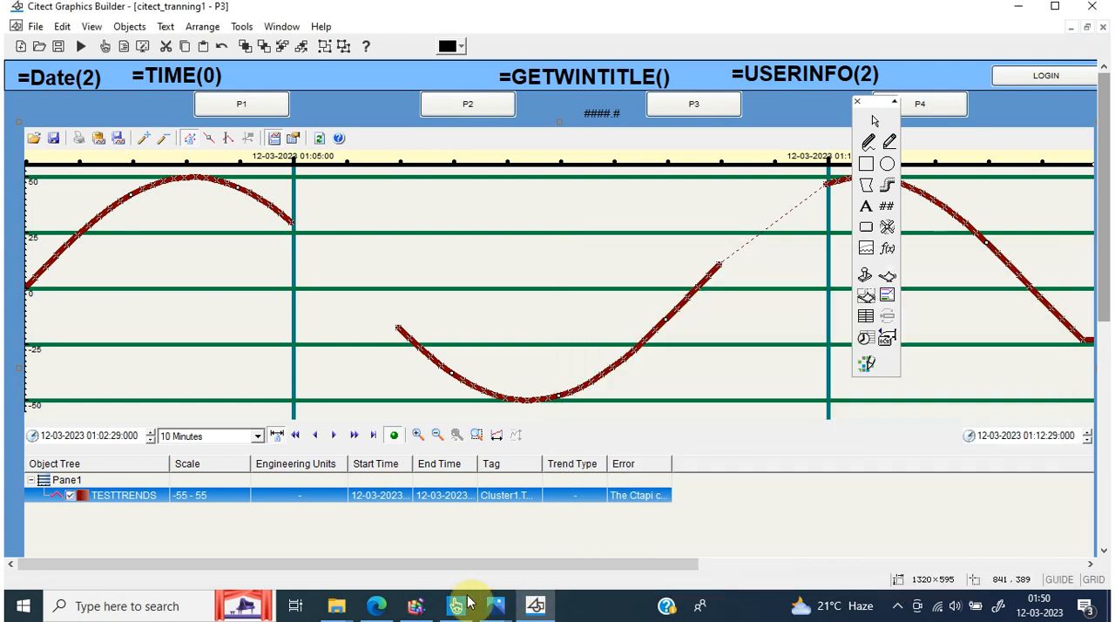
pyautogui.moveTo(459, 606)
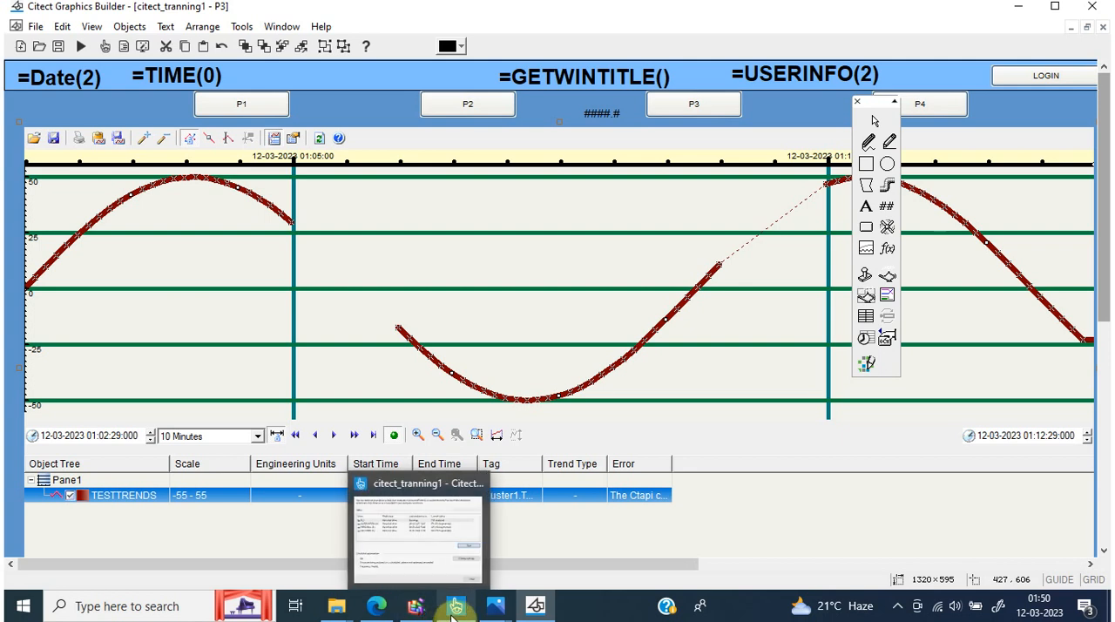
pyautogui.click(462, 553)
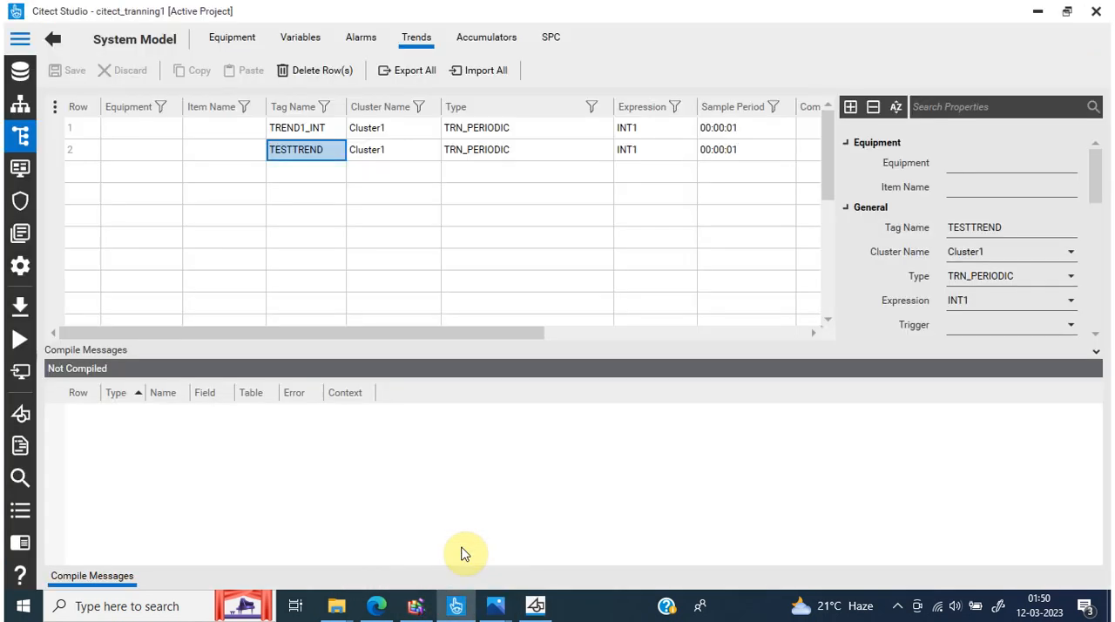
pyautogui.click(277, 41)
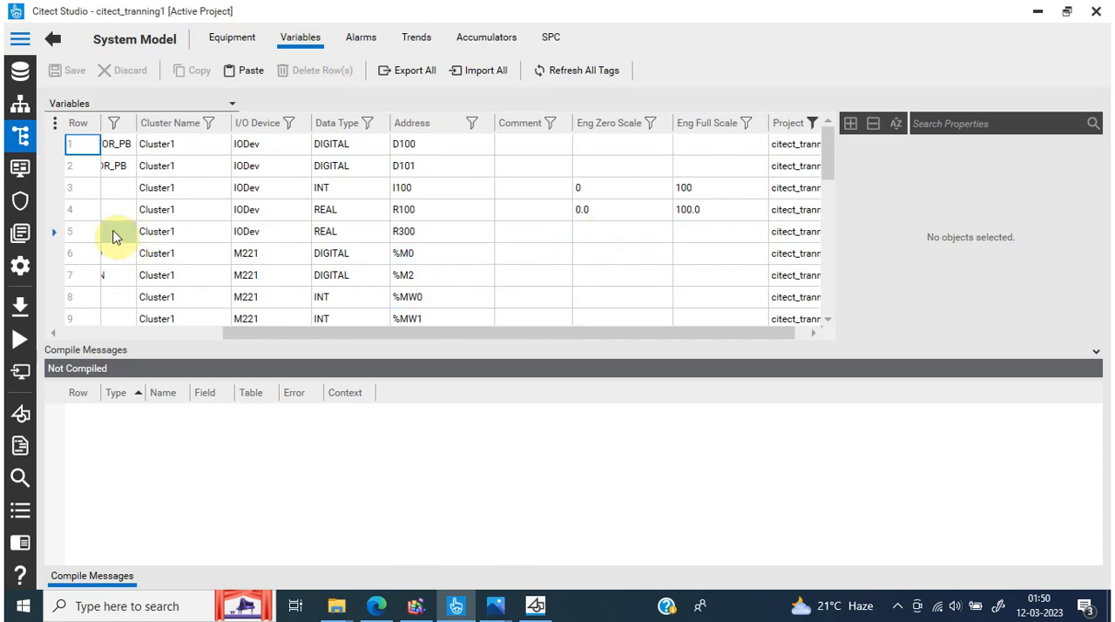
pyautogui.click(72, 194)
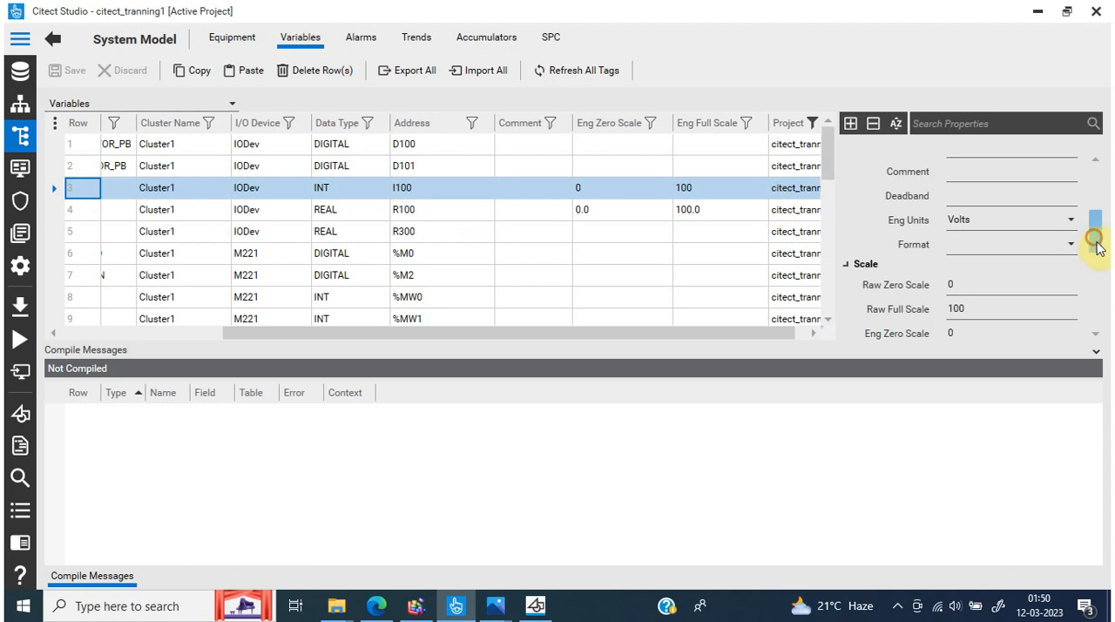
pyautogui.moveTo(1095, 244); pyautogui.dragTo(1095, 262)
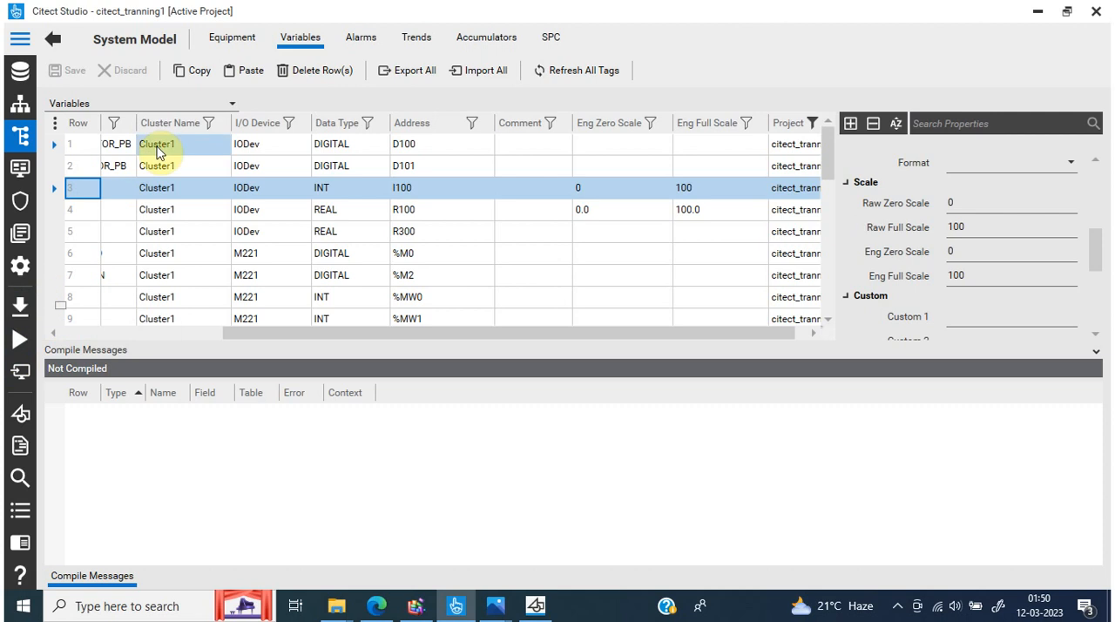
# Switch to Citect Graphics Builder and close page P3 and the untitled page
pyautogui.click(536, 607)
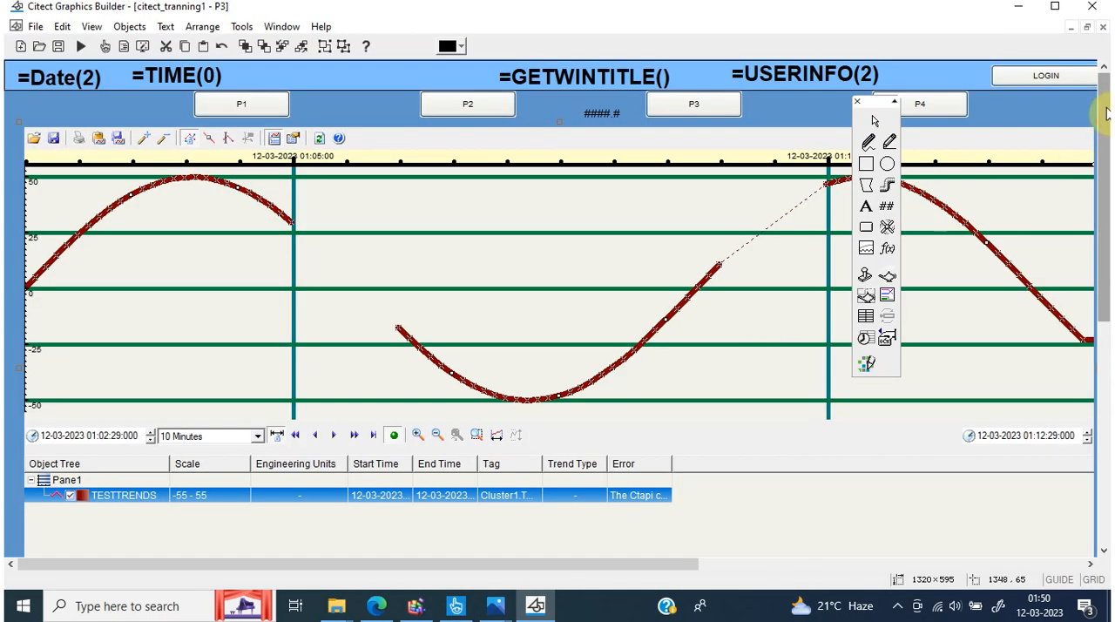
pyautogui.click(1102, 31)
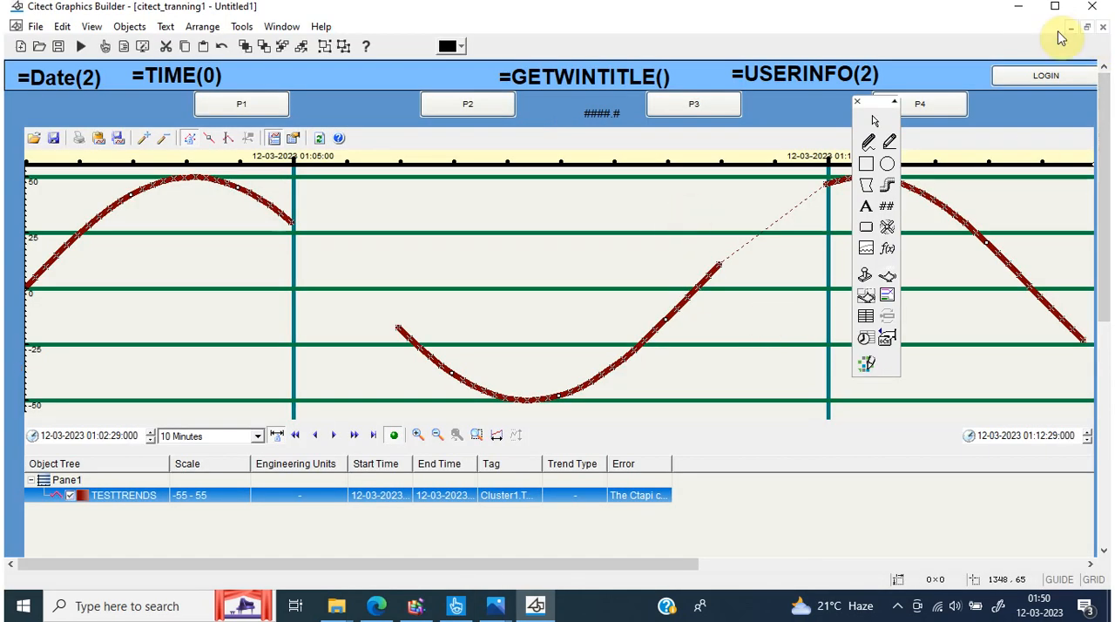
pyautogui.click(1103, 28)
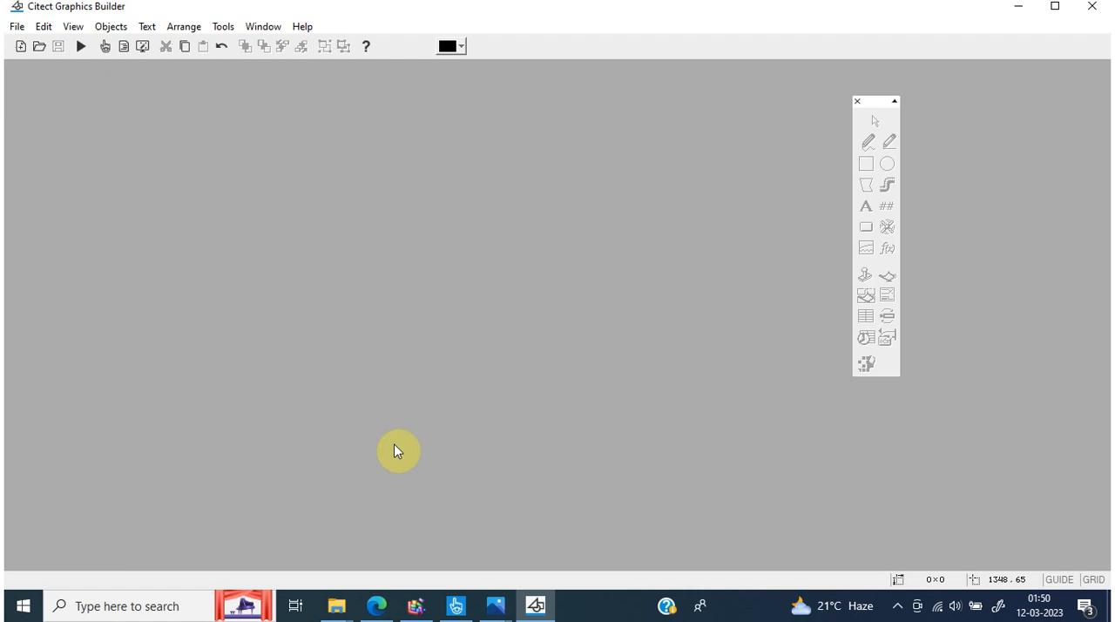
# Switch to Citect Studio, compile the citect_tranning1 project and start its runtime in Demo Mode
pyautogui.click(455, 608)
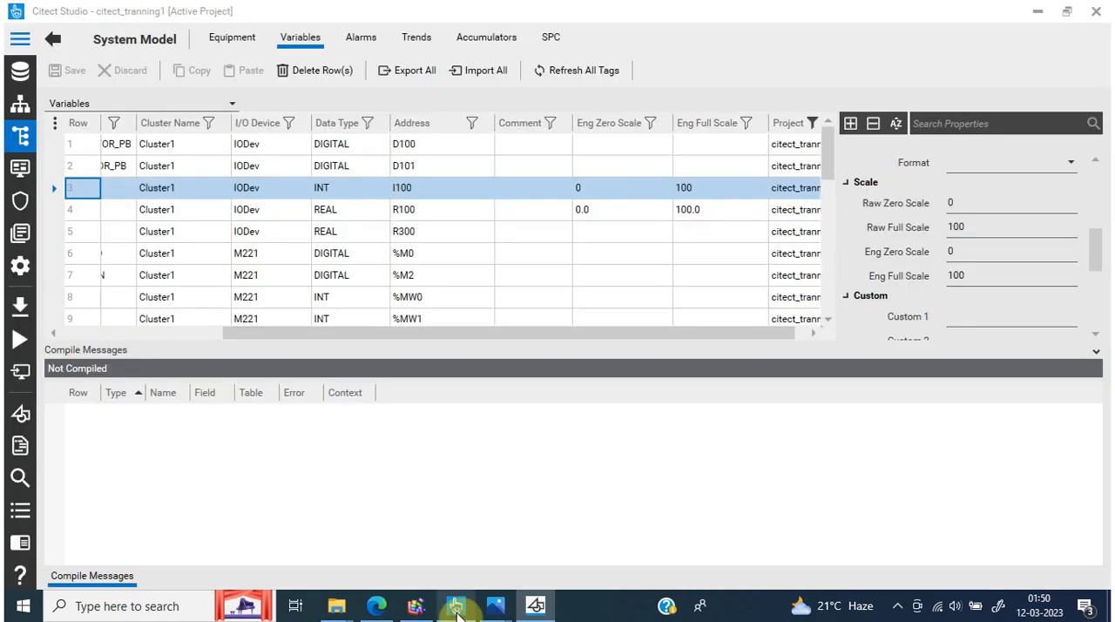
pyautogui.click(21, 305)
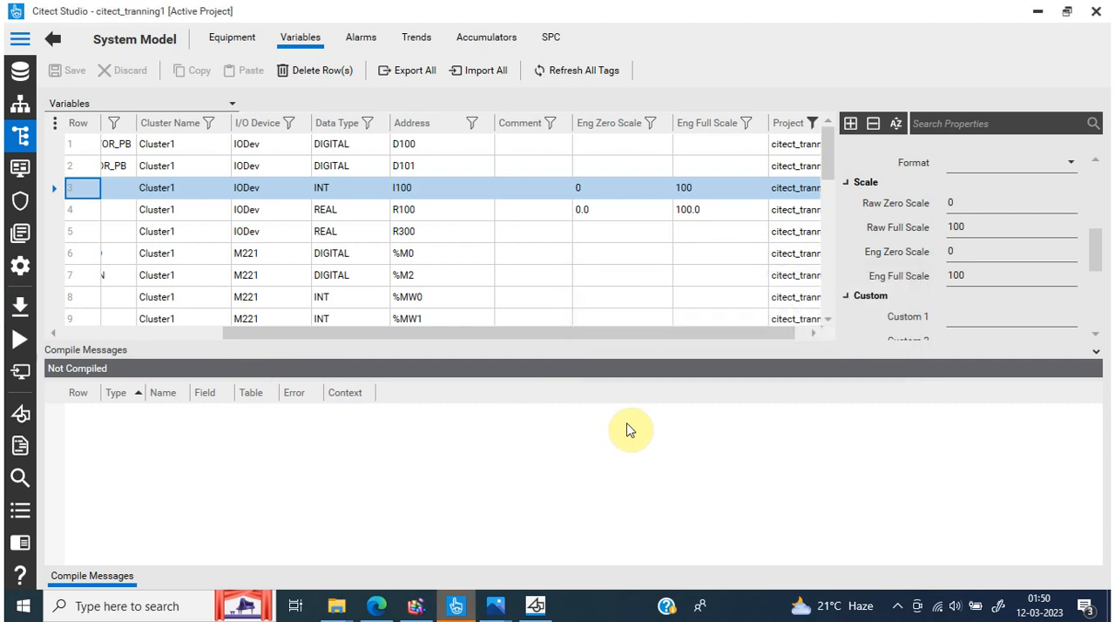
pyautogui.click(23, 347)
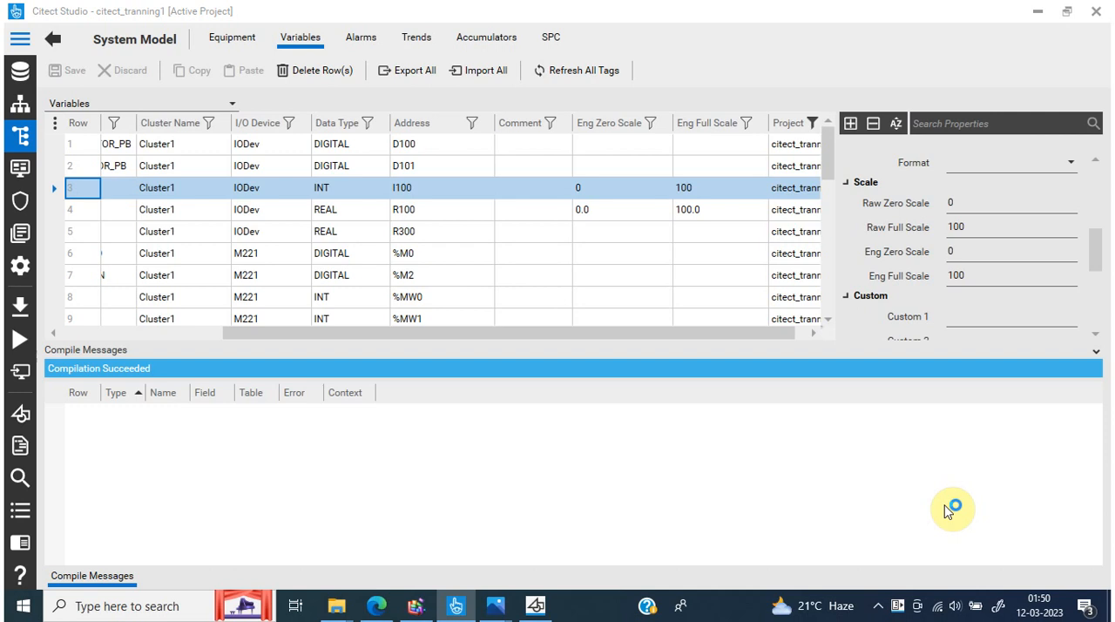
pyautogui.click(901, 607)
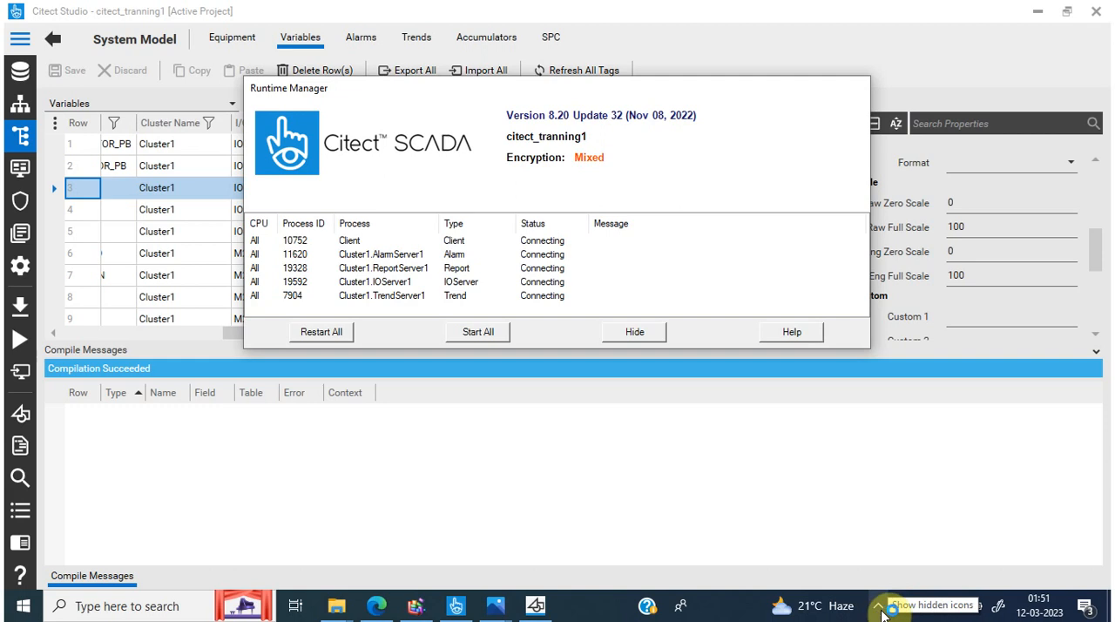
pyautogui.click(882, 612)
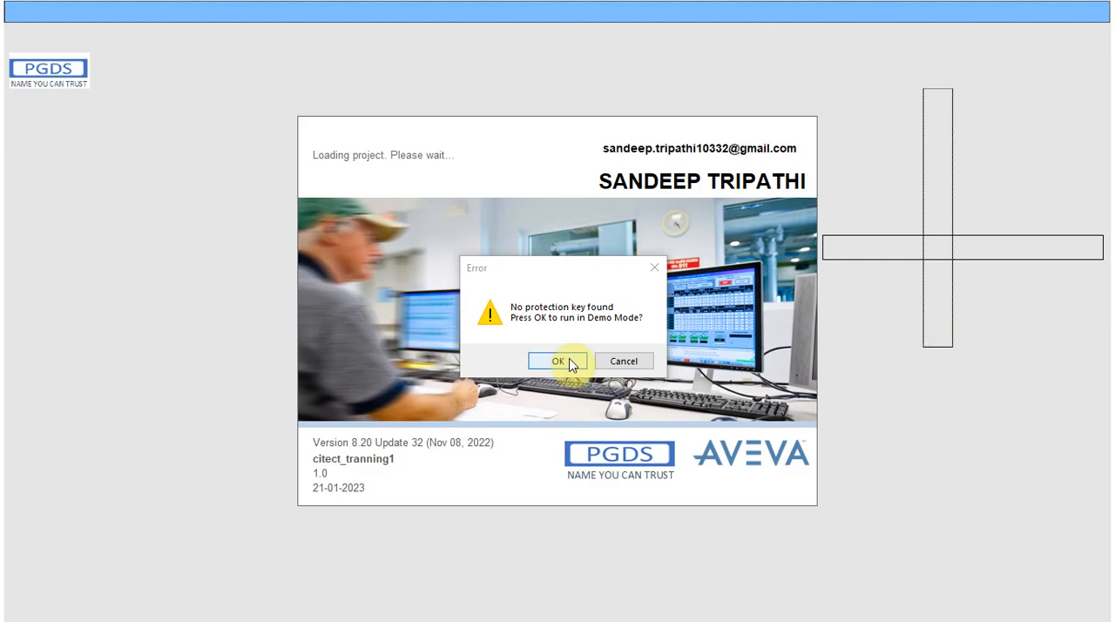
pyautogui.click(557, 361)
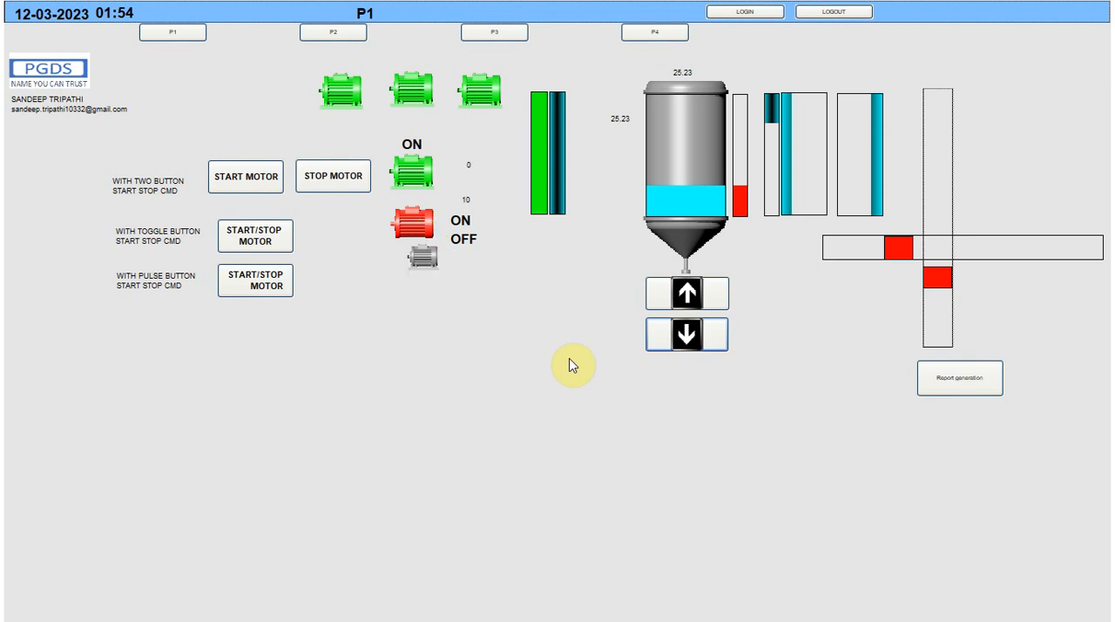
# Check the status of the client and server processes in Runtime Manager
pyautogui.press('super')
pyautogui.click(878, 606)
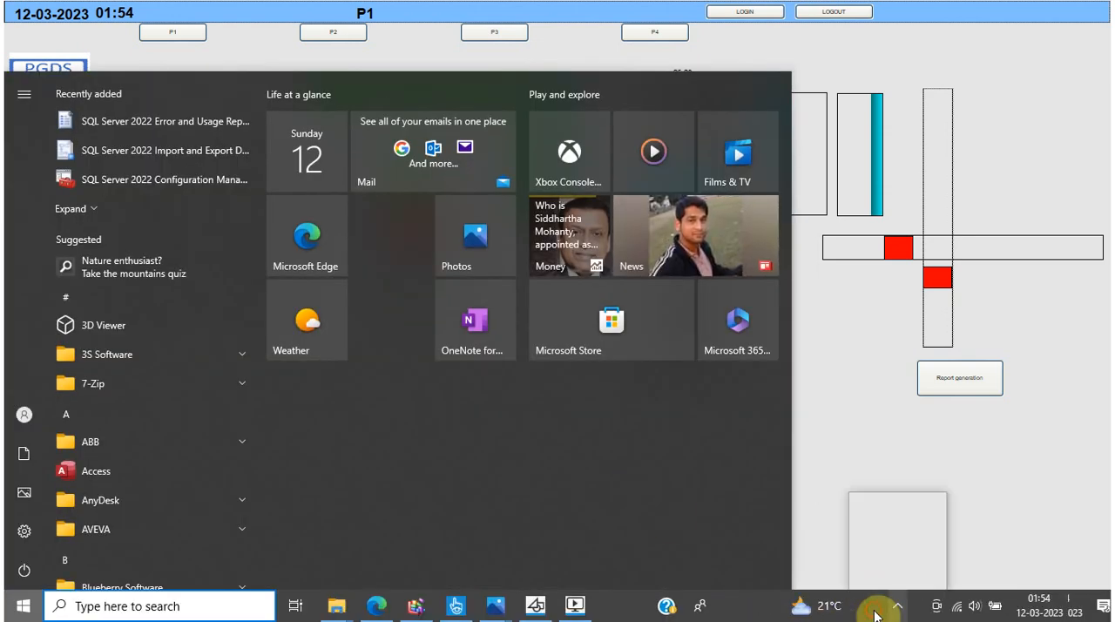
pyautogui.click(928, 548)
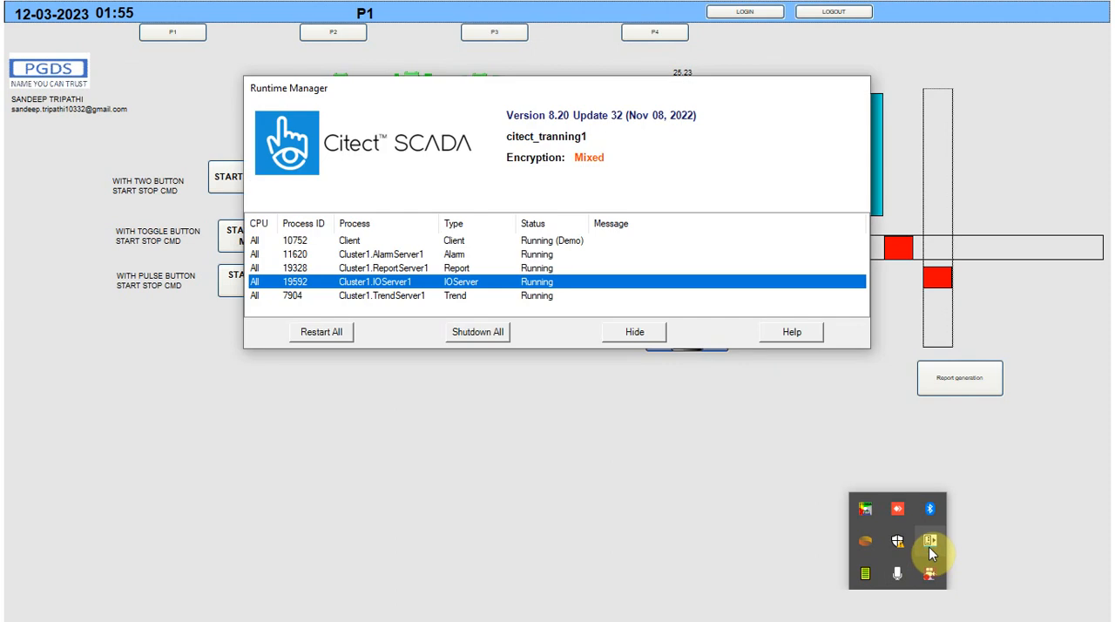
pyautogui.click(351, 255)
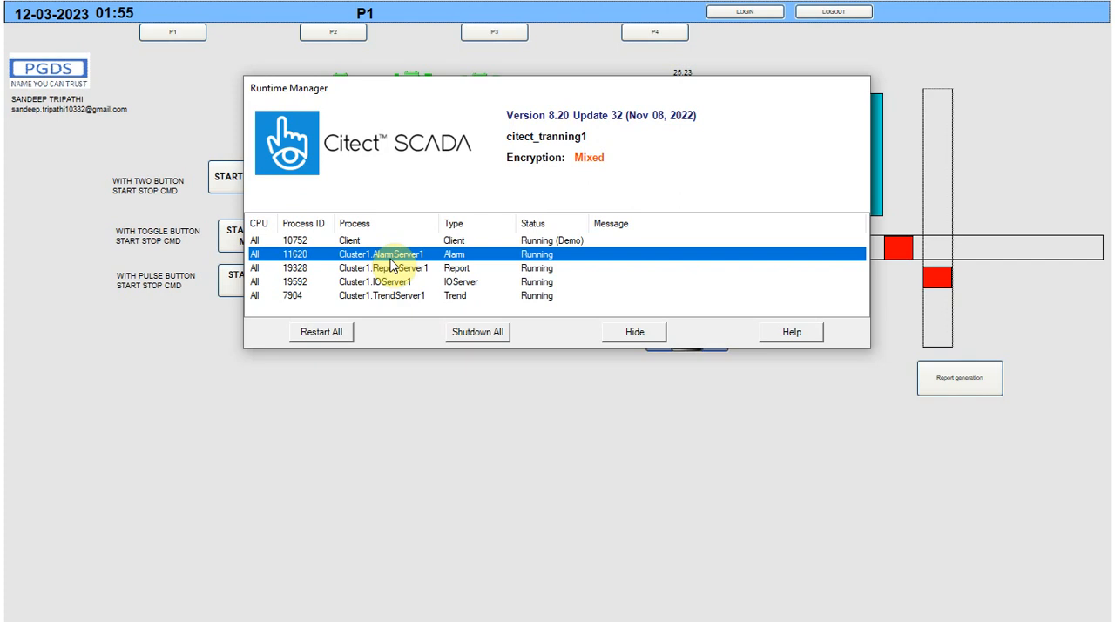
# Switch to Citect Graphics Builder and open page P3 of the citect_tranning1 project
pyautogui.press('super')
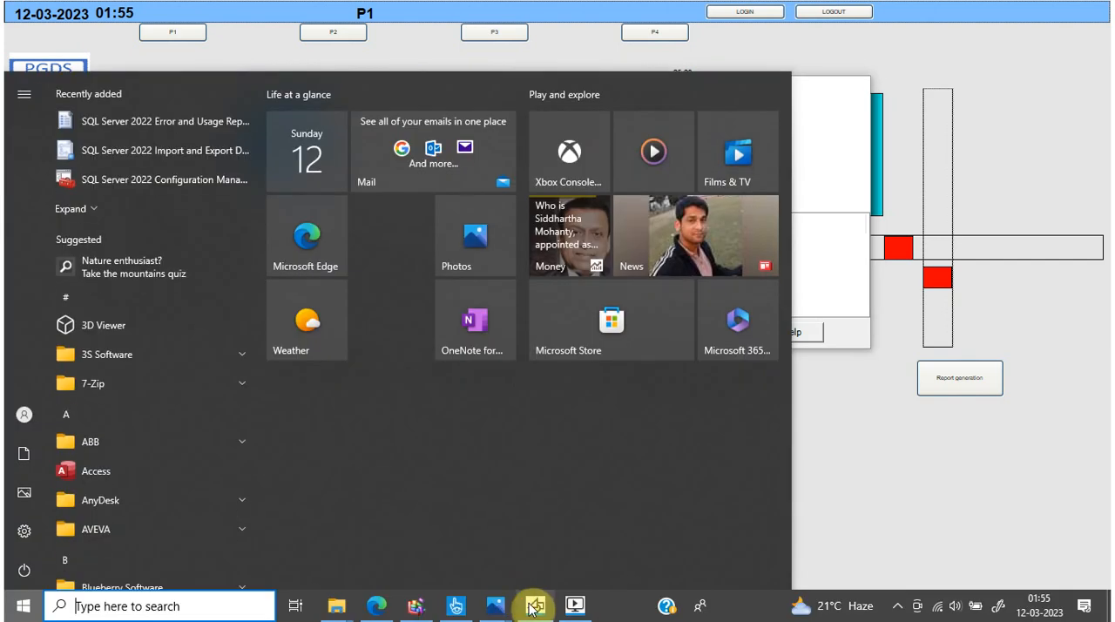
pyautogui.click(531, 604)
pyautogui.click(39, 46)
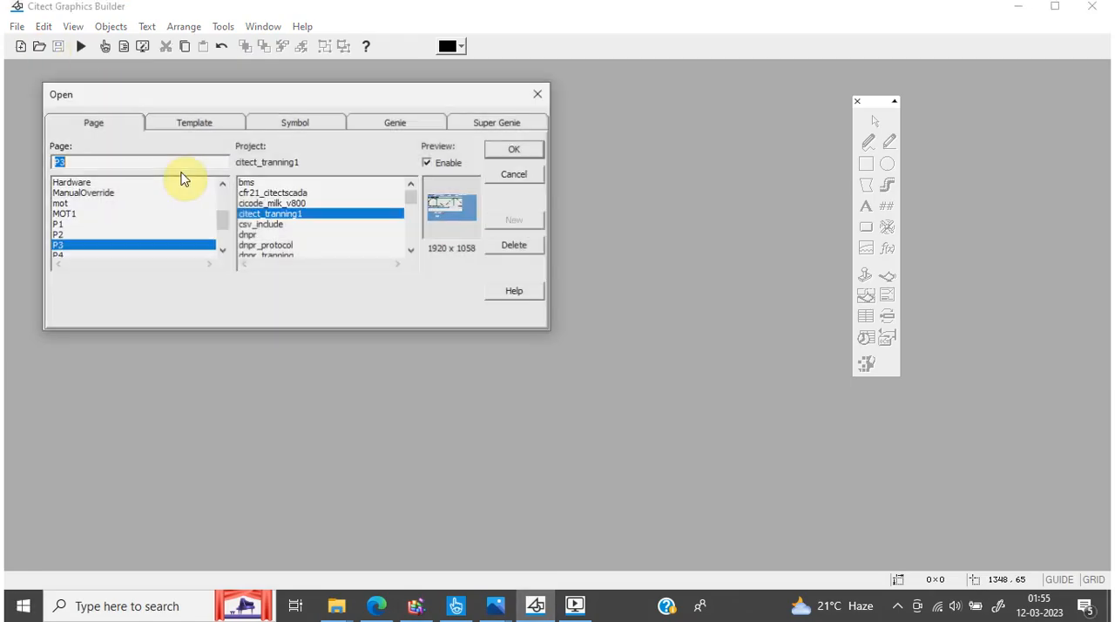
pyautogui.click(514, 148)
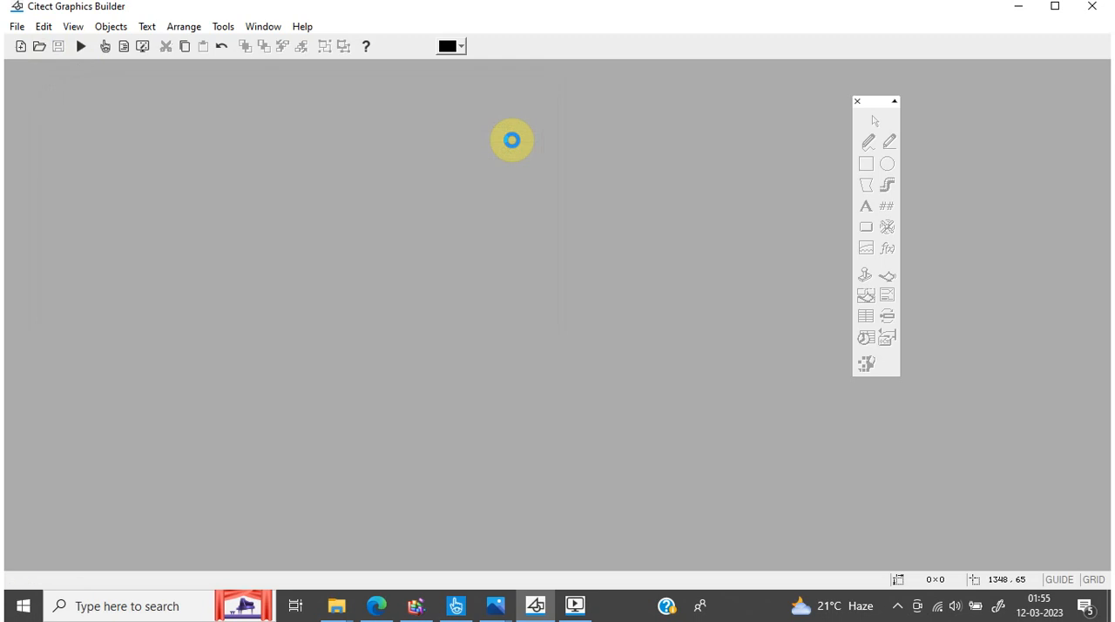
# Check the trend tag and server in the TESTTRENDS pen's connection settings, leaving the properties without changes
pyautogui.click(520, 249)
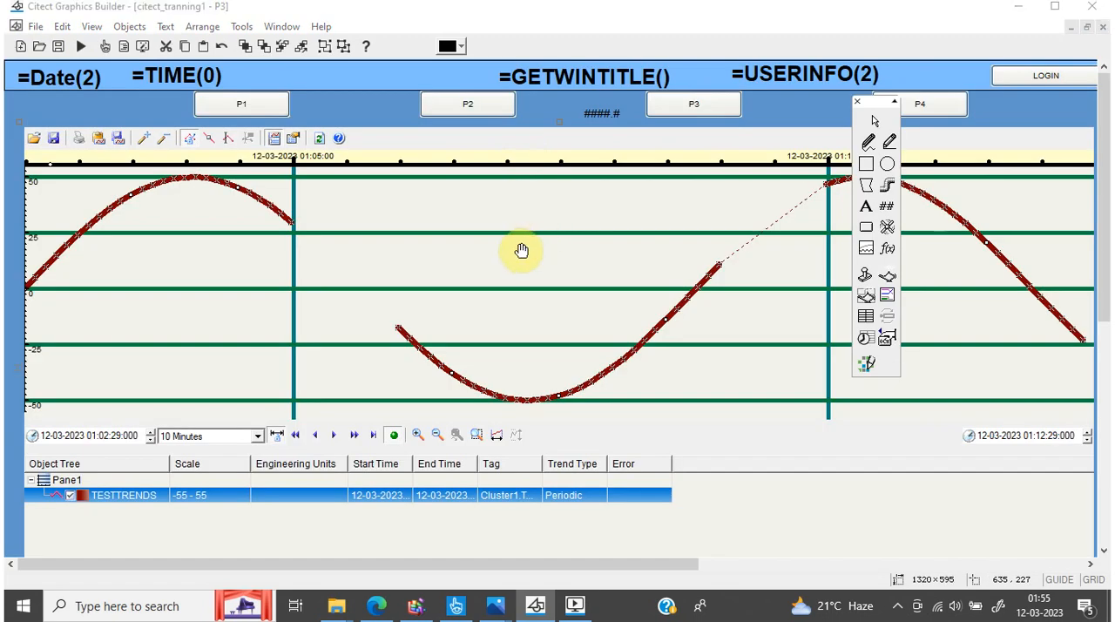
pyautogui.doubleClick(521, 250)
pyautogui.click(496, 241)
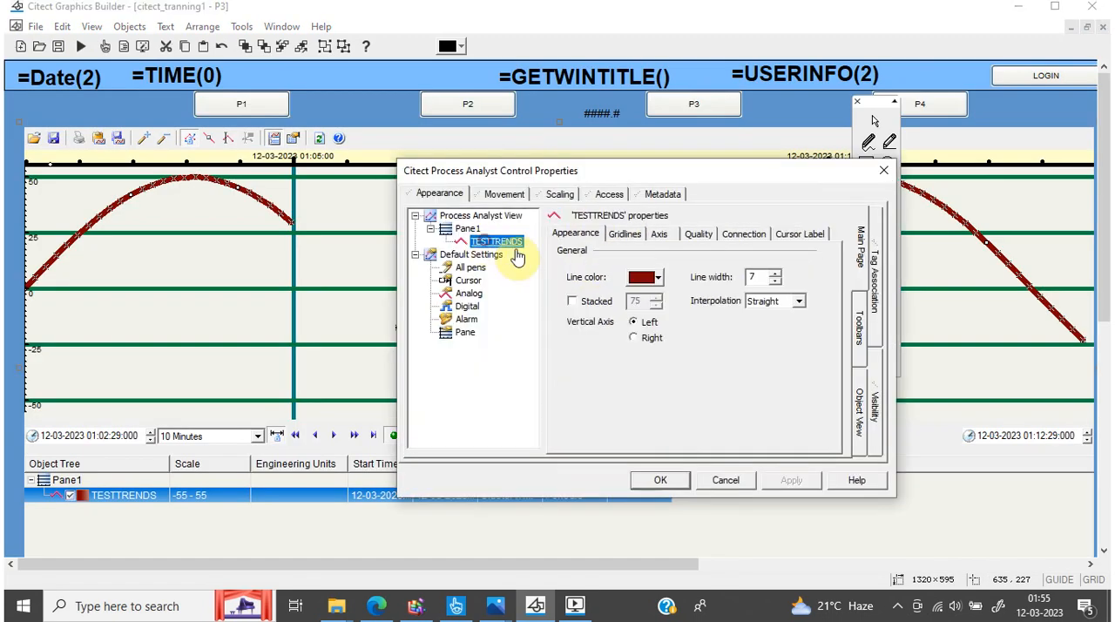
pyautogui.click(717, 236)
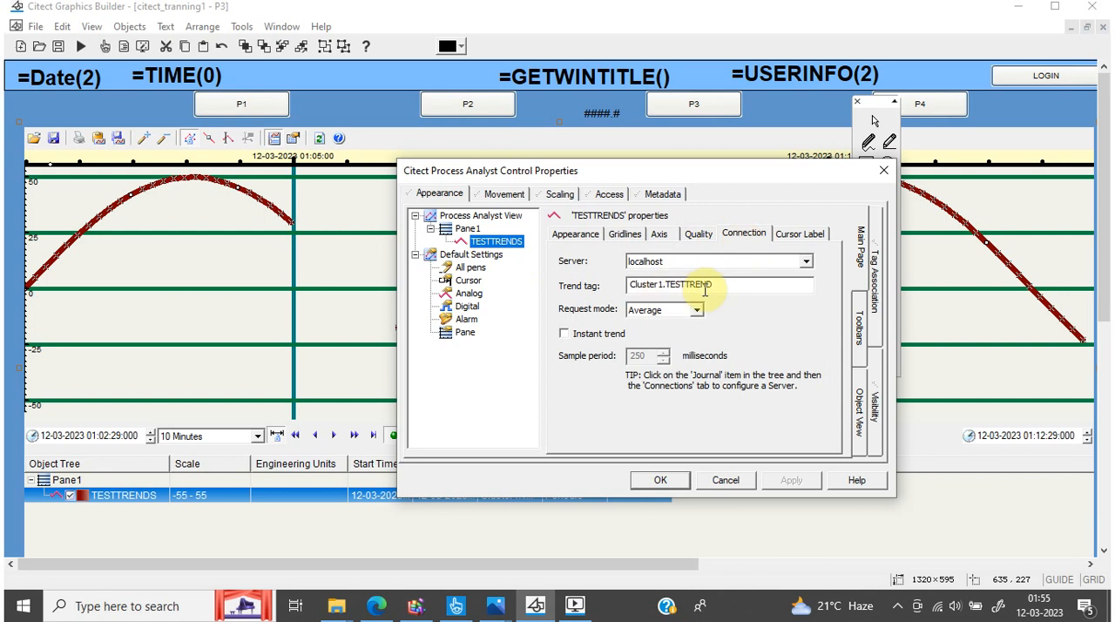
pyautogui.click(718, 484)
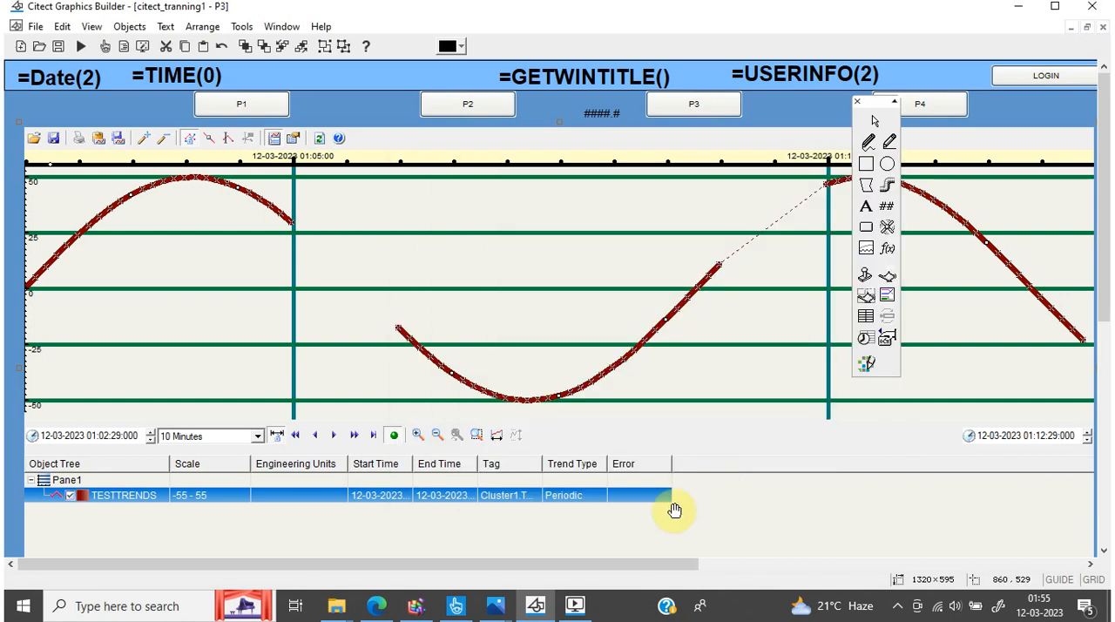
# Switch to the running project and log in as ADMIN with the account password, keeping the language English
pyautogui.moveTo(575, 607)
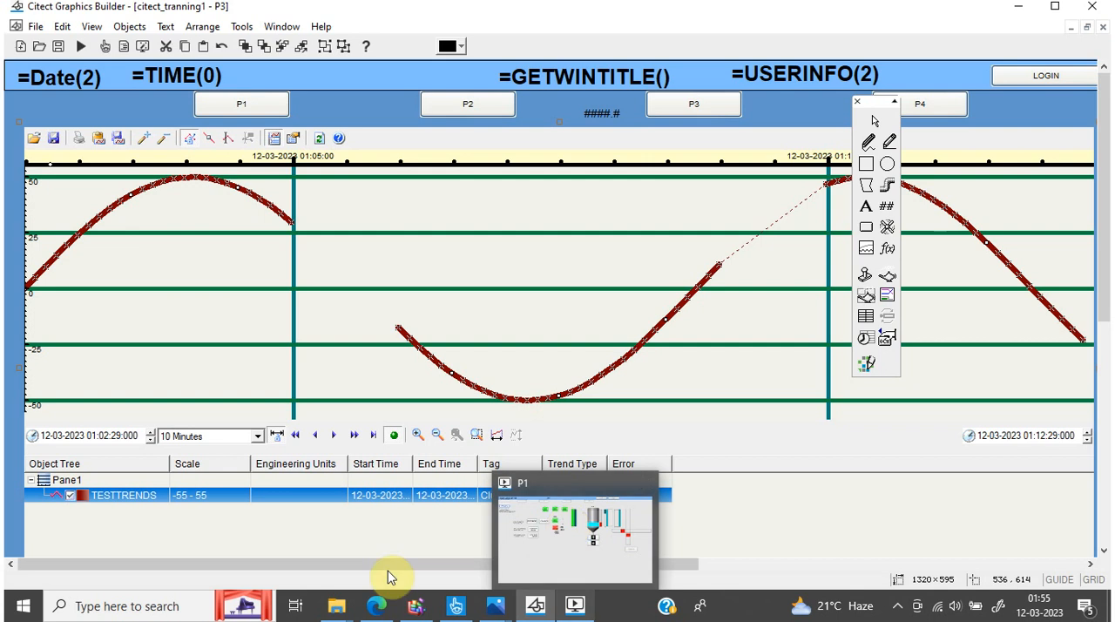
pyautogui.click(578, 608)
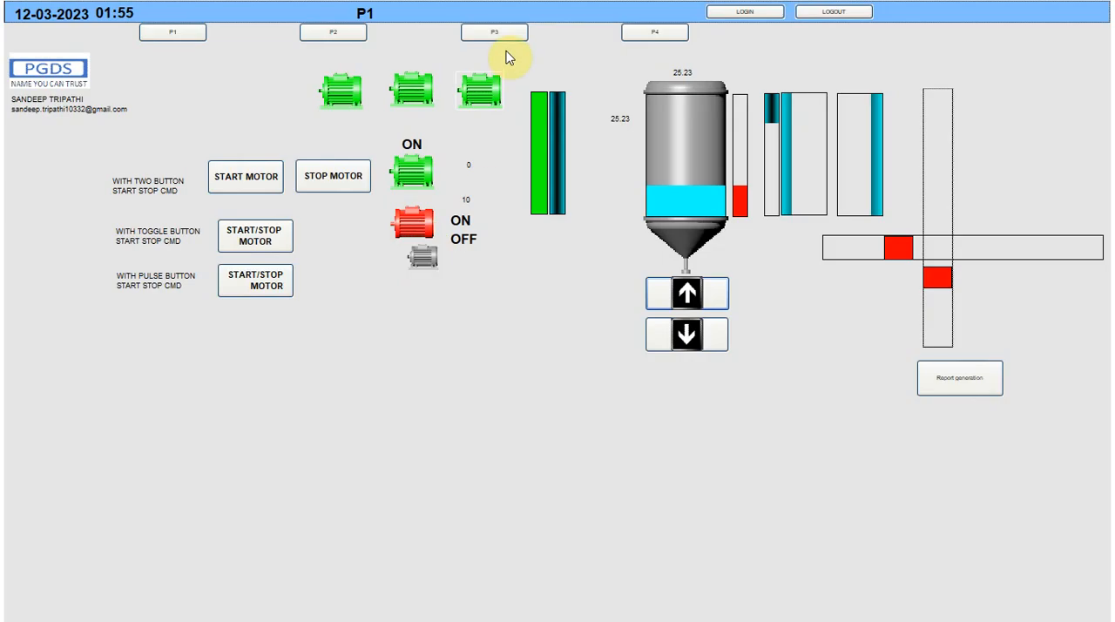
pyautogui.click(749, 15)
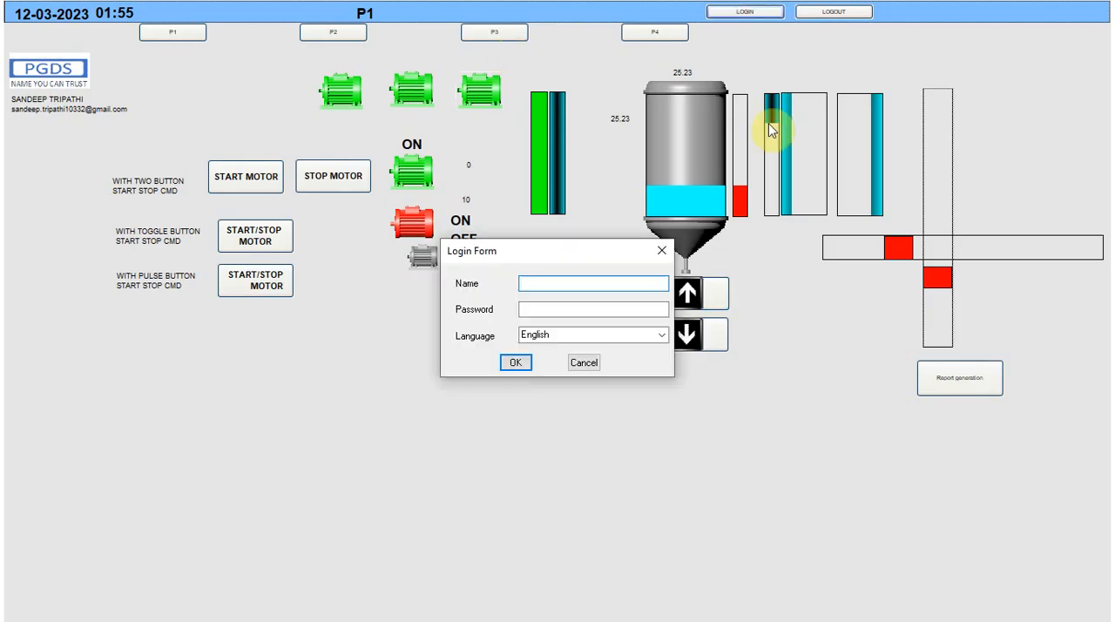
pyautogui.write('ADMIN')
pyautogui.press('Tab')
pyautogui.write('1')
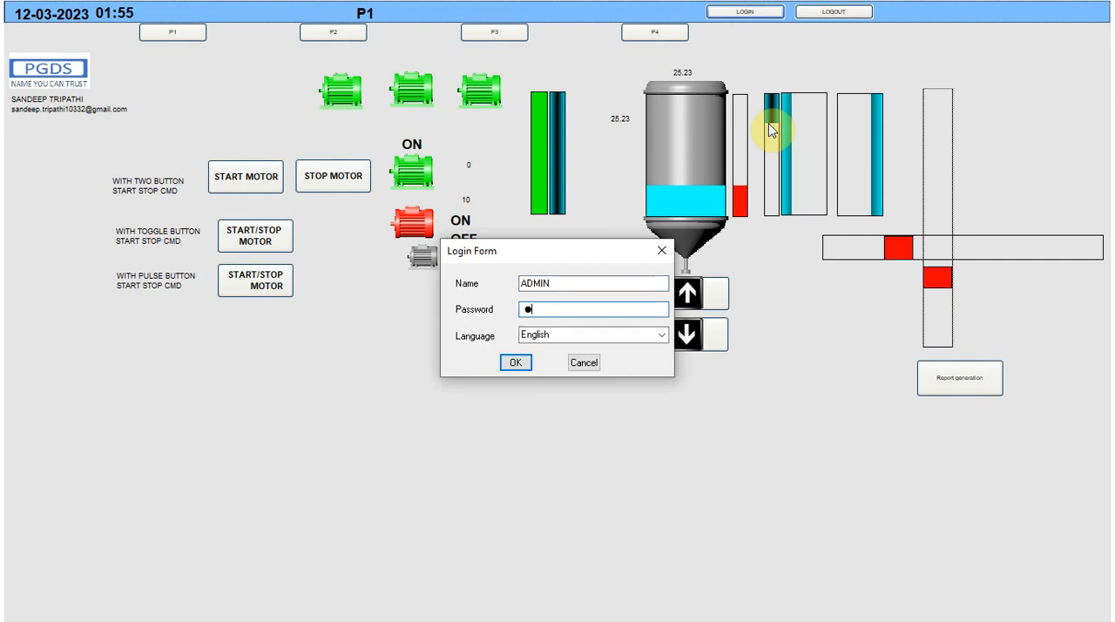
pyautogui.click(516, 363)
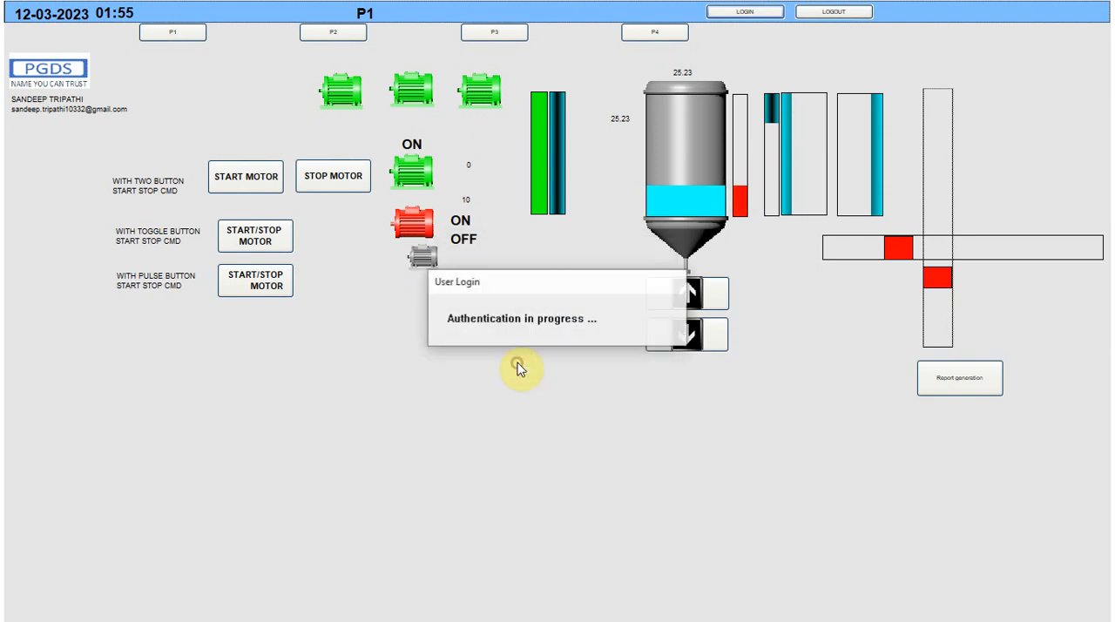
# Open page P3 and widen the Process Analyst's Tag column to show the full trend tag name
pyautogui.click(505, 34)
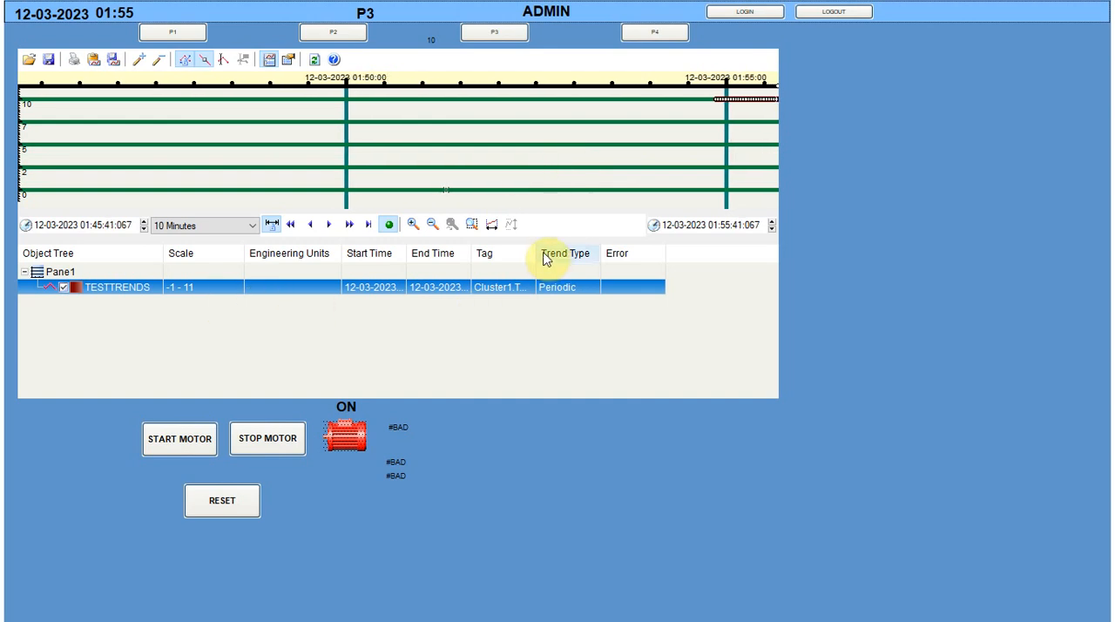
pyautogui.moveTo(536, 253); pyautogui.dragTo(645, 256)
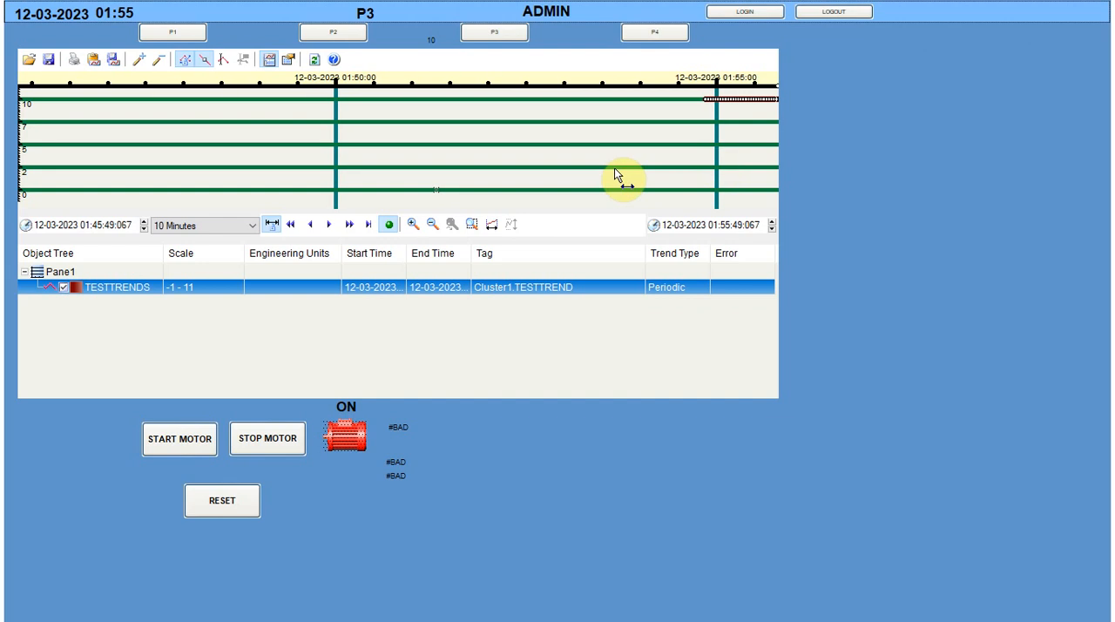
# Show the trend cursor with its value label and place it at the newest end of the TESTTRENDS plot
pyautogui.click(243, 59)
pyautogui.moveTo(187, 108); pyautogui.dragTo(10, 136)
pyautogui.moveTo(98, 73); pyautogui.dragTo(783, 112)
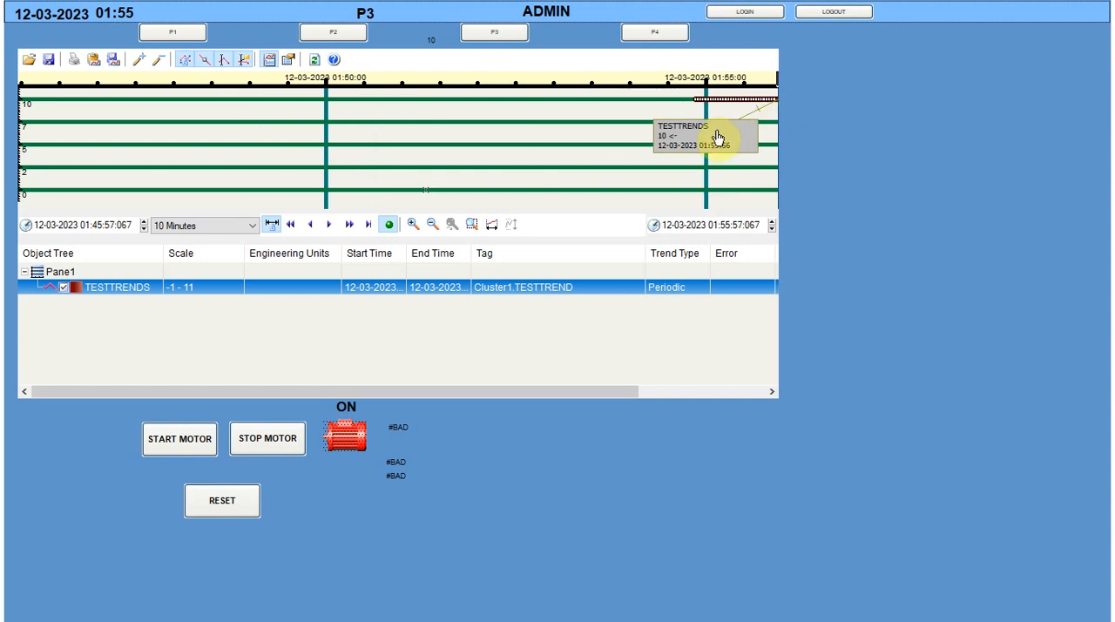
pyautogui.rightClick(504, 120)
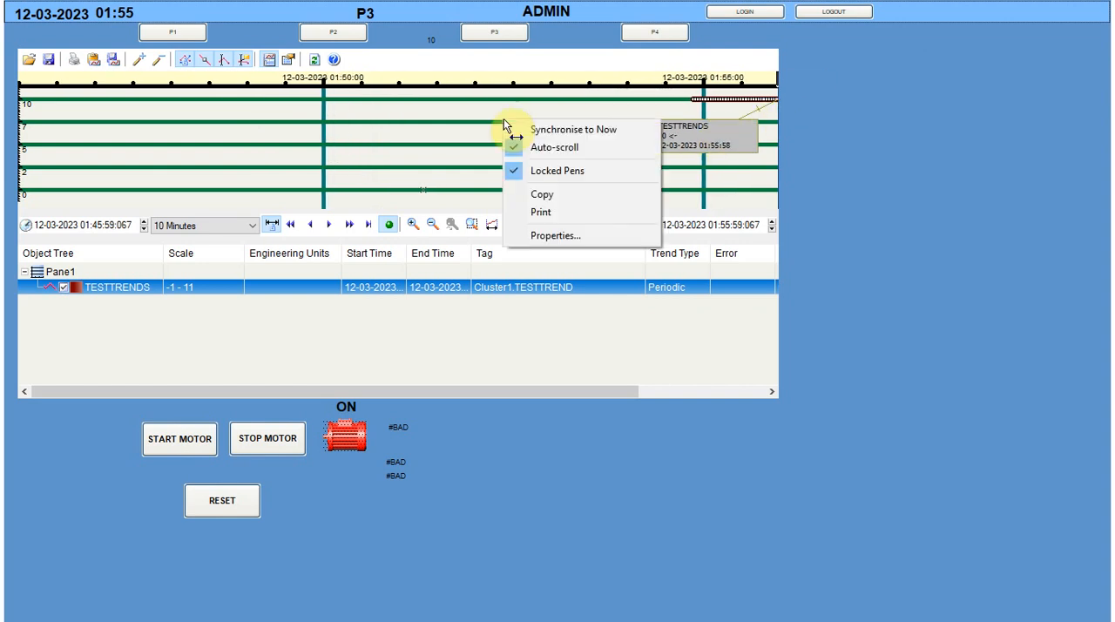
pyautogui.click(427, 39)
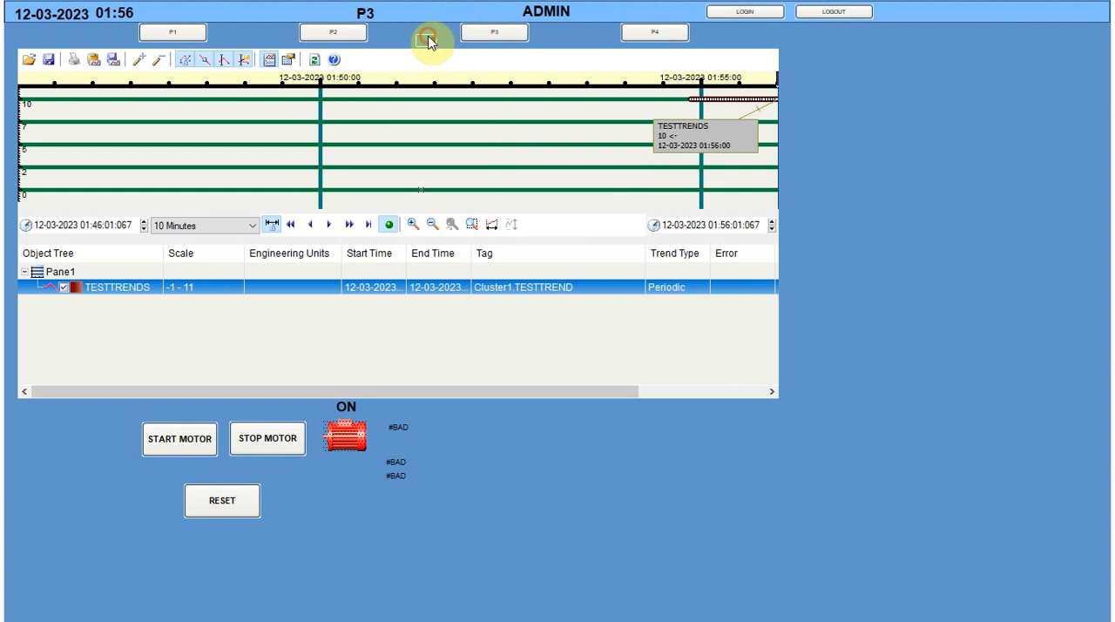
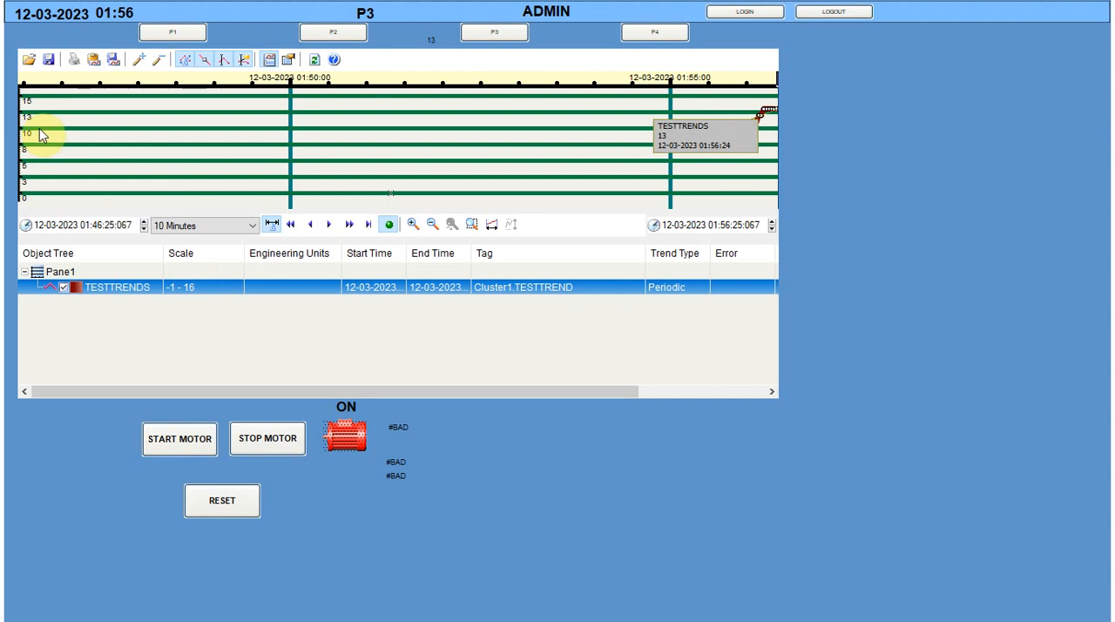
# Set the numeric value shown above the Process Analyst to 50 and bring the trend's cursor value columns into view
pyautogui.click(429, 39)
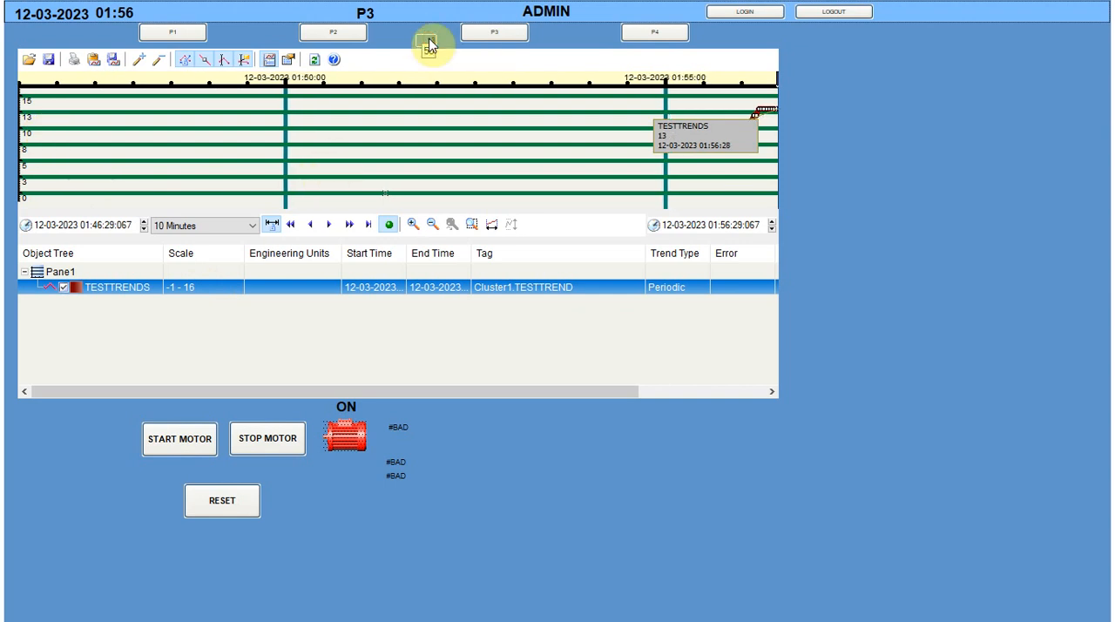
pyautogui.write('50')
pyautogui.press('Return')
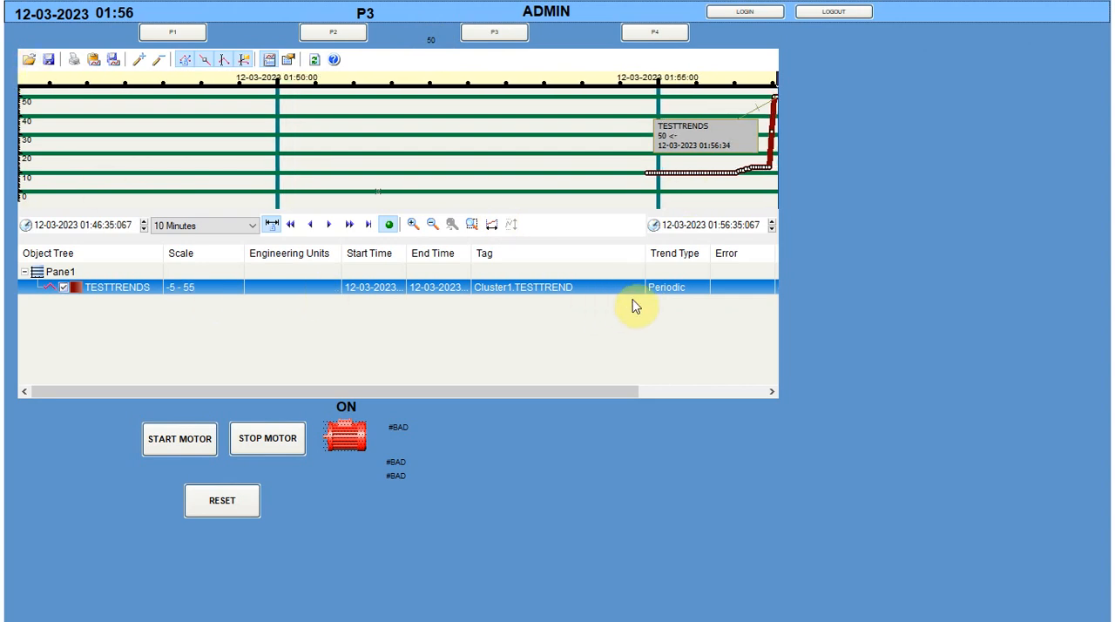
pyautogui.moveTo(582, 397); pyautogui.dragTo(774, 392)
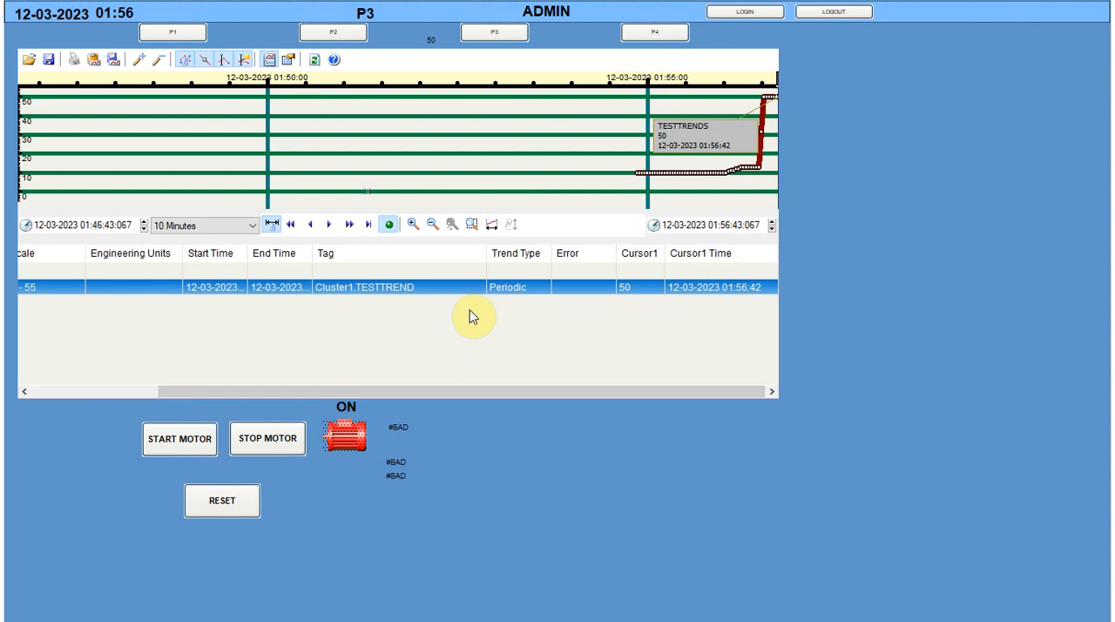
# Examine the current buttons of the Main Toolbar and Navigation Toolbar in the Process Analyst properties
pyautogui.rightClick(489, 155)
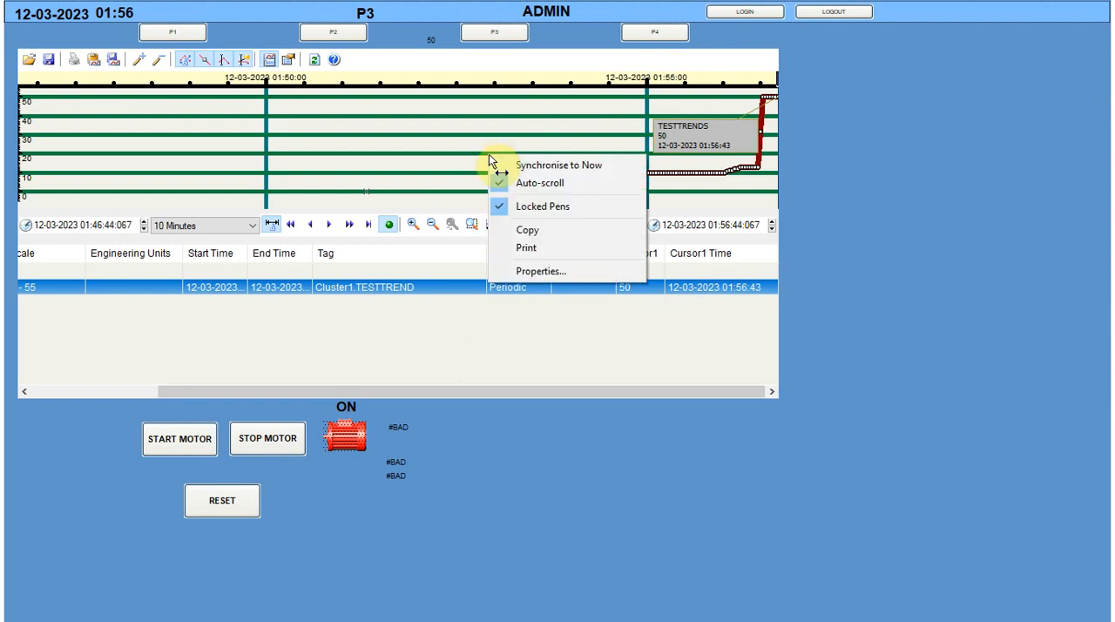
pyautogui.click(543, 265)
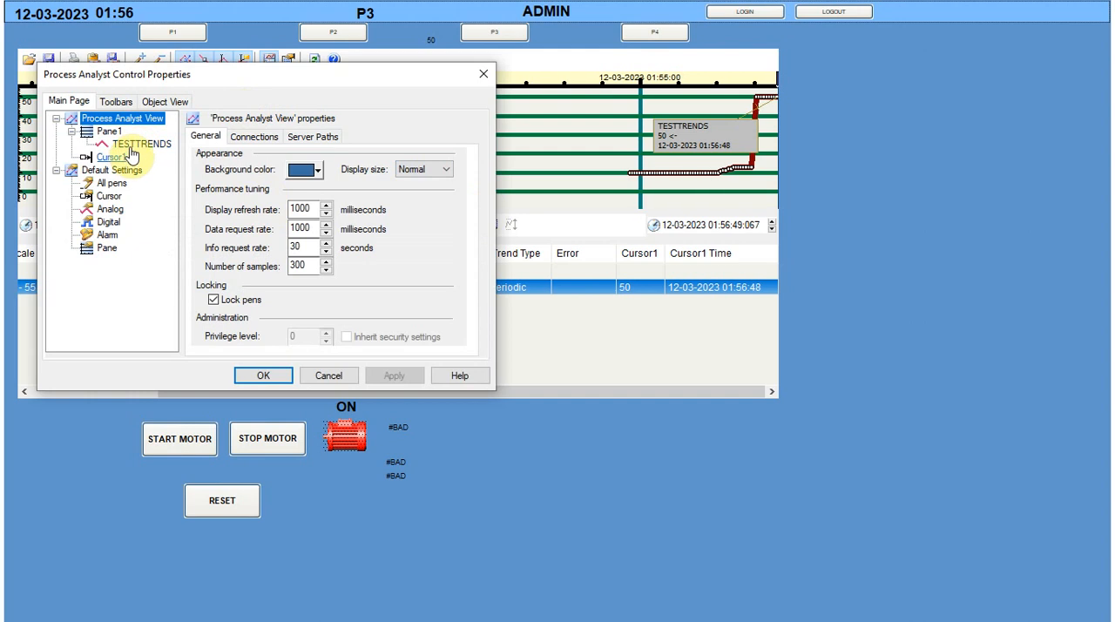
pyautogui.click(116, 101)
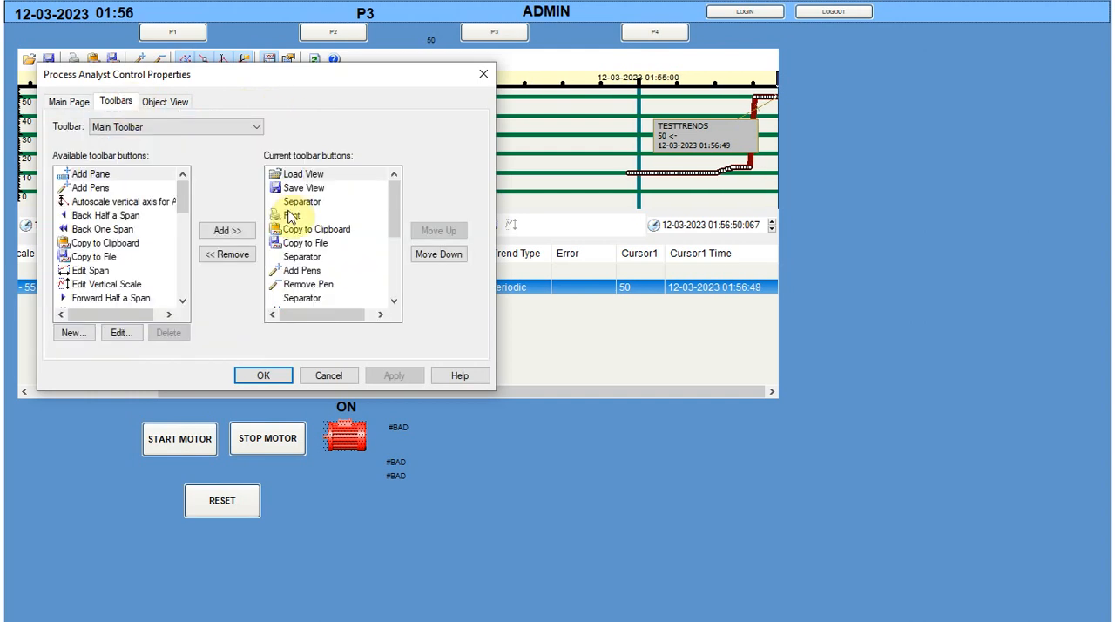
pyautogui.click(188, 127)
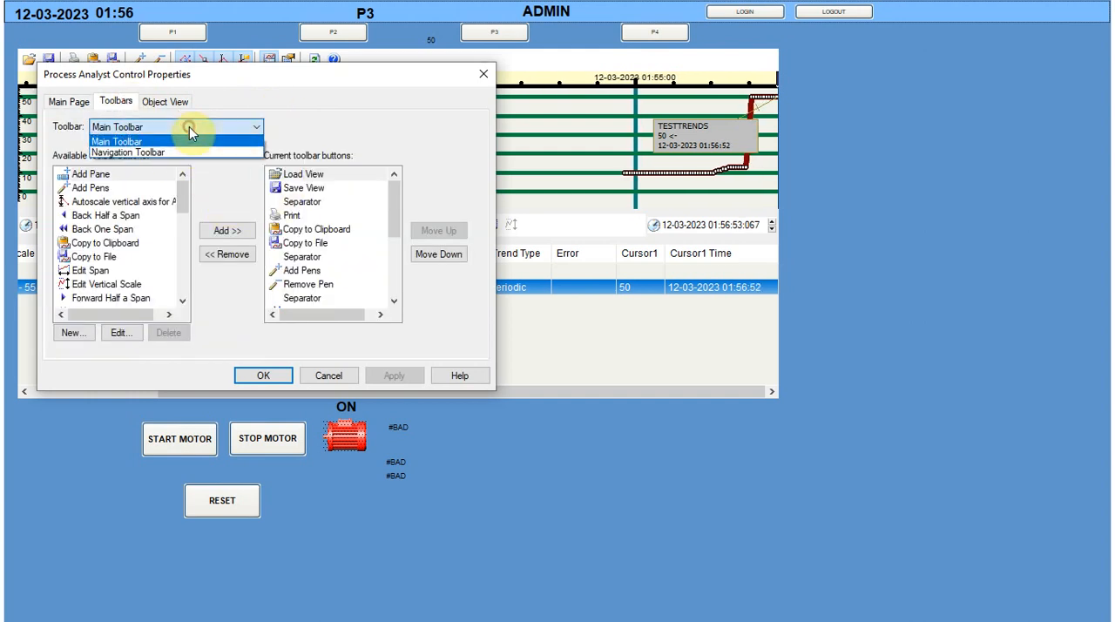
pyautogui.click(165, 153)
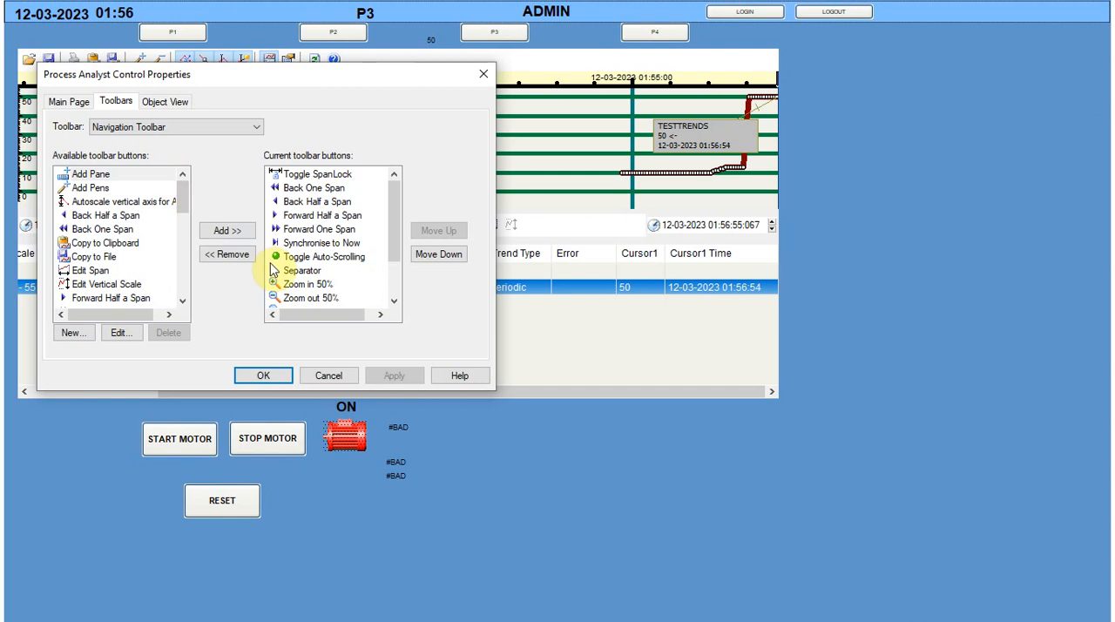
pyautogui.moveTo(395, 235); pyautogui.dragTo(396, 175)
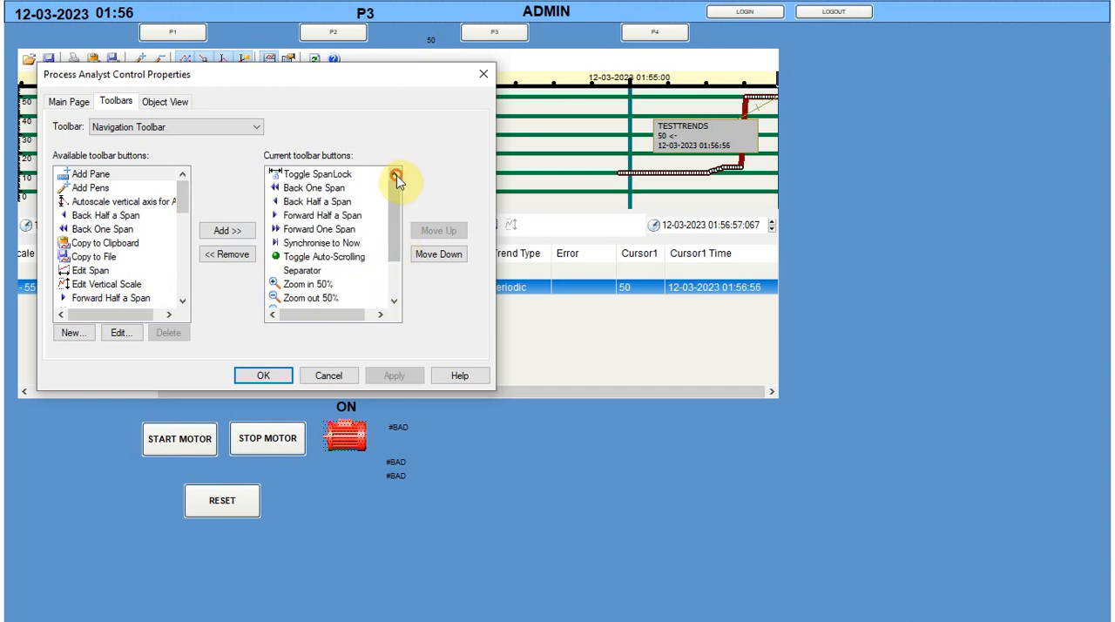
# Hide the Start Time, End Time and Tag columns from the Process Analyst's object view and apply the change
pyautogui.click(158, 101)
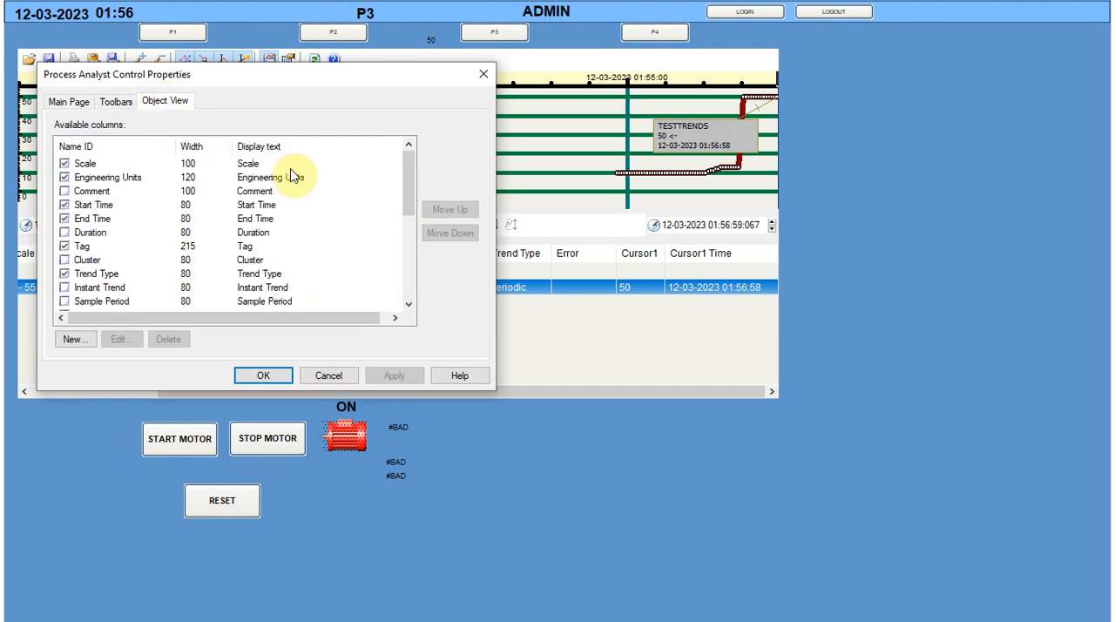
pyautogui.click(65, 219)
pyautogui.click(64, 205)
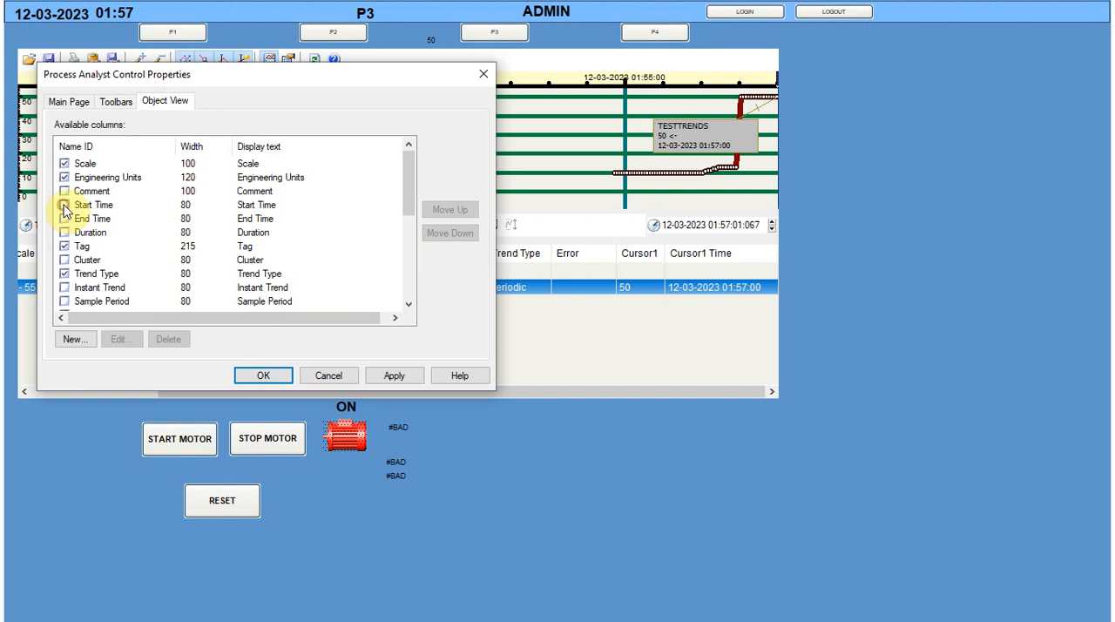
pyautogui.click(64, 247)
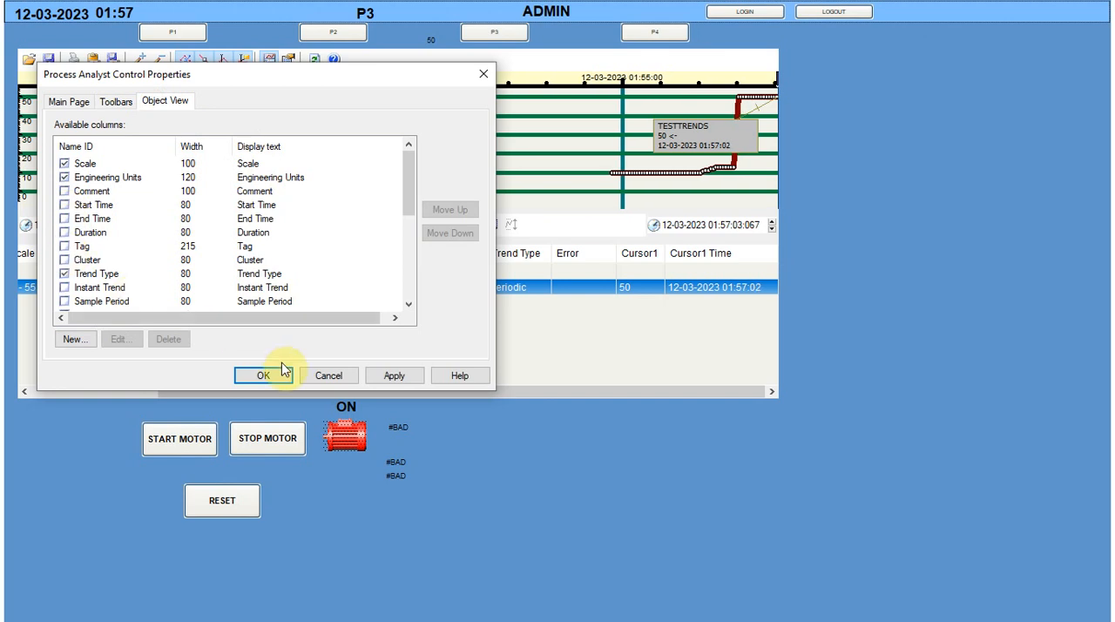
pyautogui.click(394, 375)
pyautogui.click(263, 377)
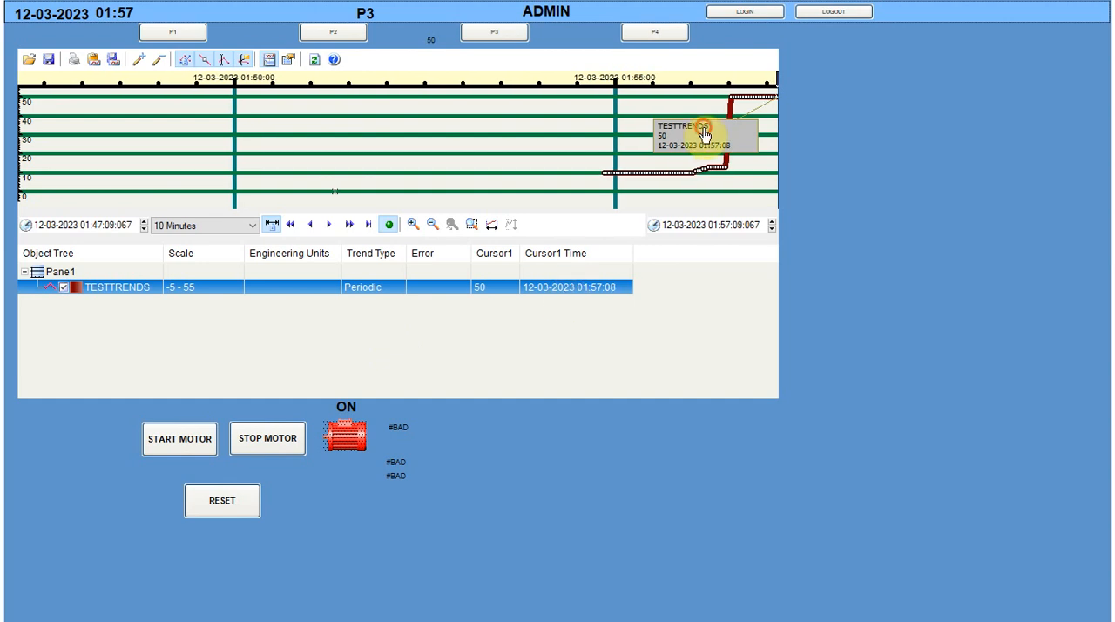
# Move the TESTTRENDS value label away from the curve and place the trend cursor just after the 01:55:00 mark
pyautogui.moveTo(705, 135); pyautogui.dragTo(360, 120)
pyautogui.moveTo(777, 80); pyautogui.dragTo(608, 102)
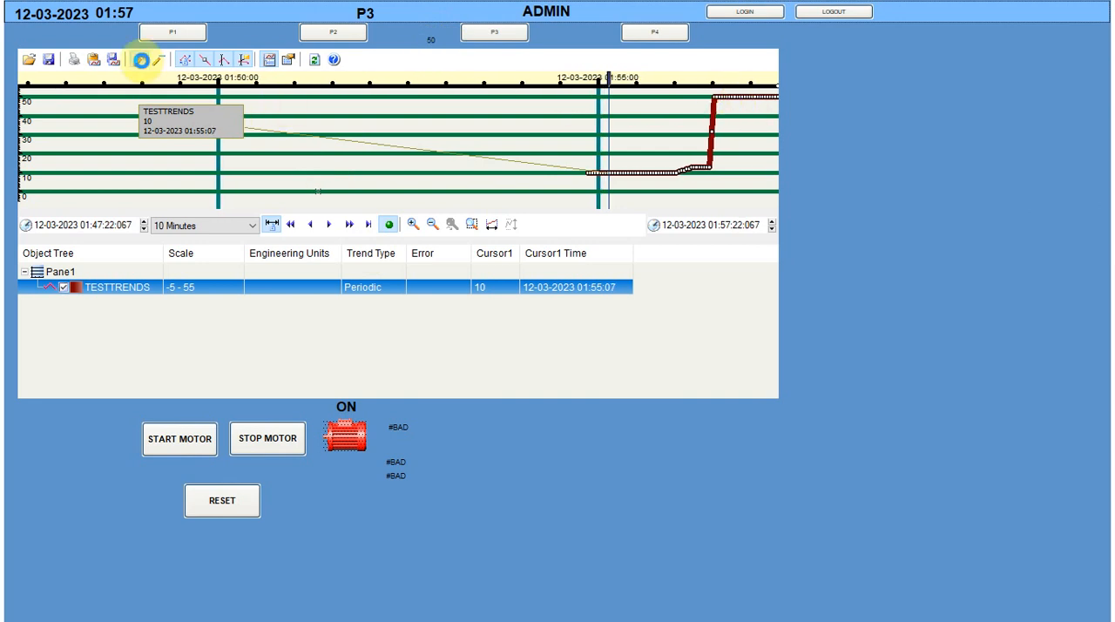
# Search the localhost trends and add TESTTREND as an Analog pen in a new pane
pyautogui.click(141, 60)
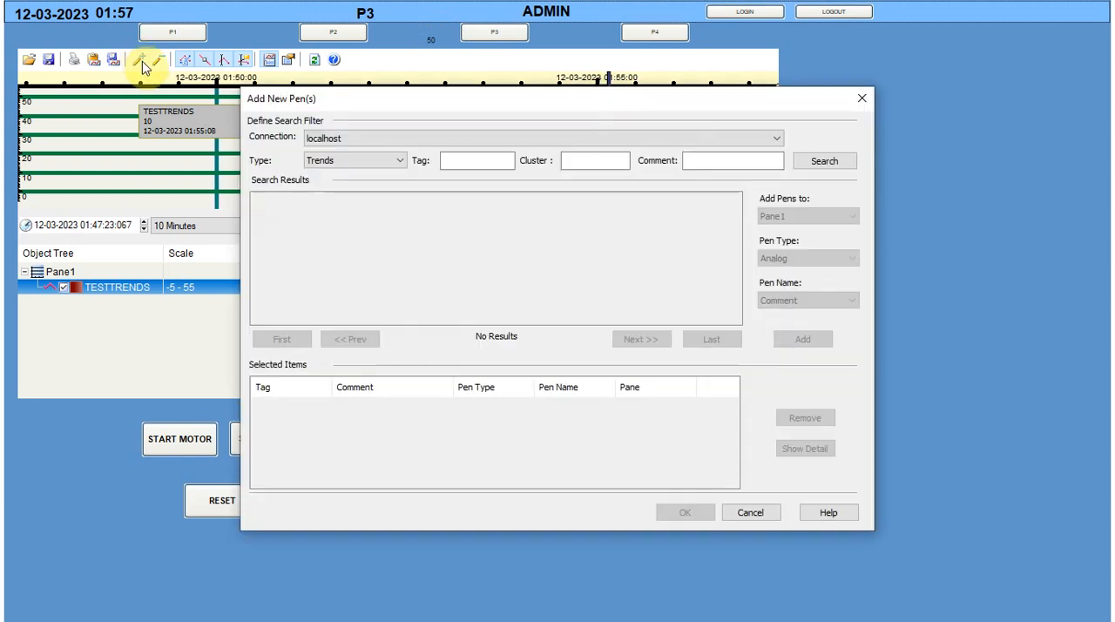
pyautogui.click(827, 166)
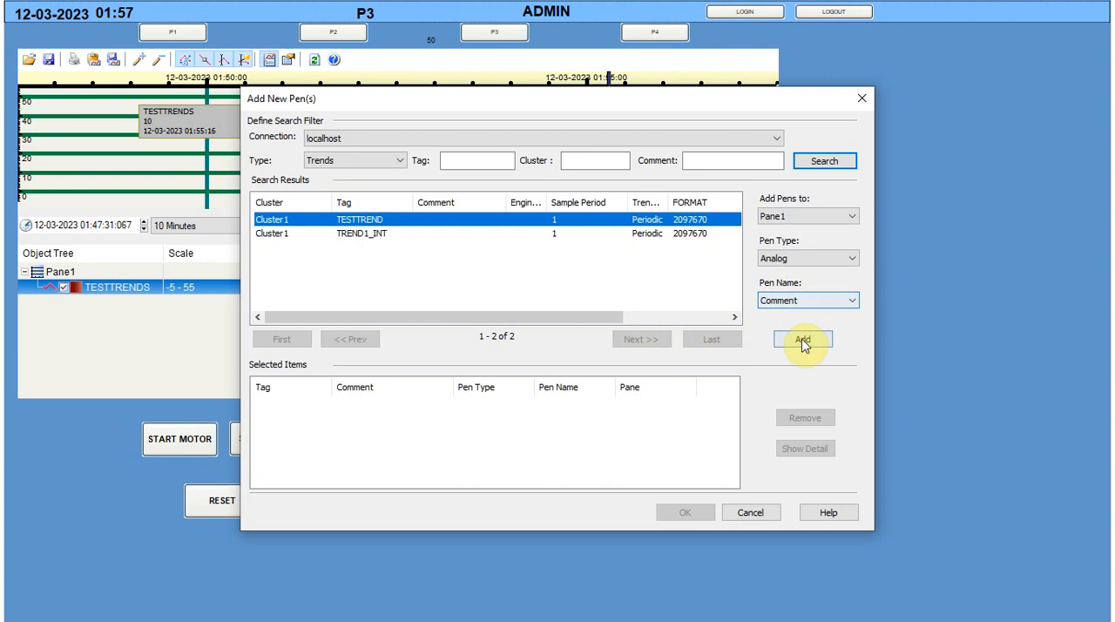
pyautogui.click(816, 258)
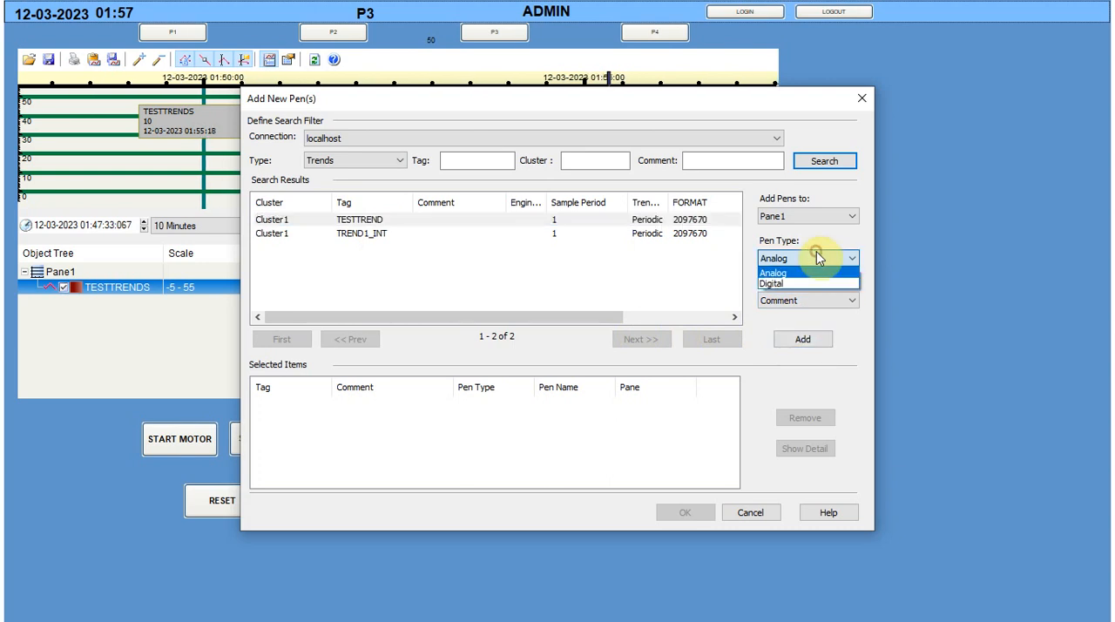
pyautogui.click(816, 253)
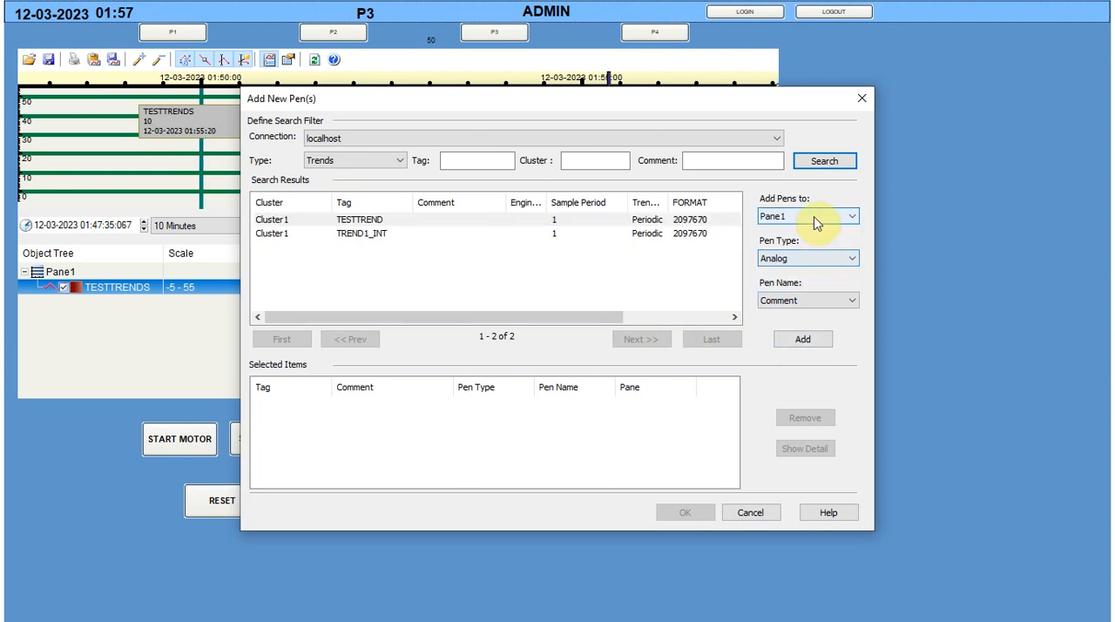
pyautogui.click(813, 219)
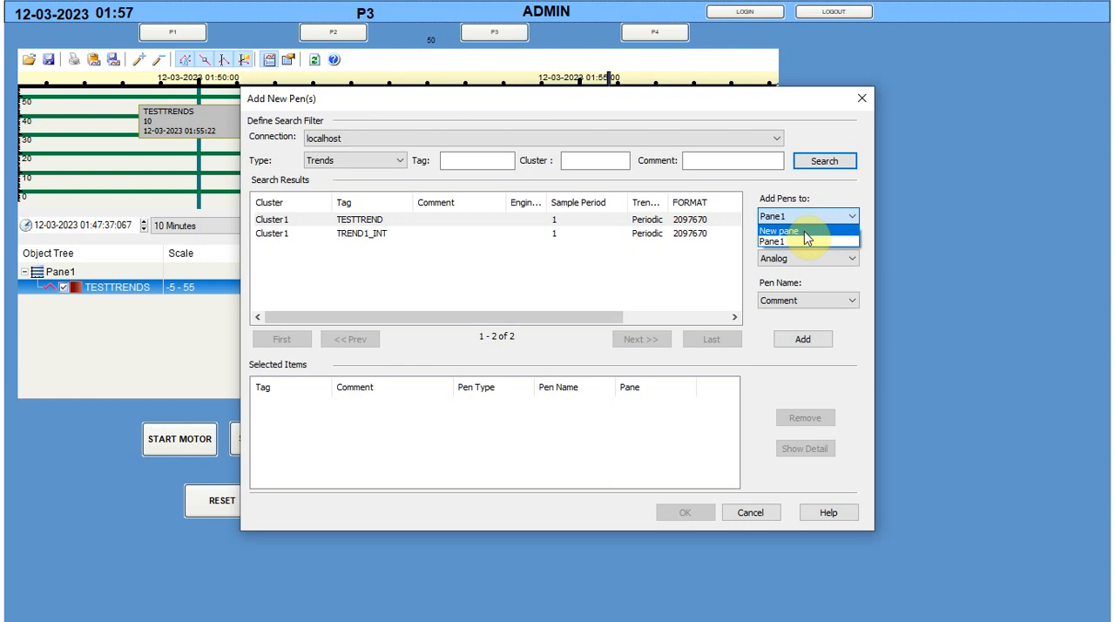
pyautogui.click(804, 231)
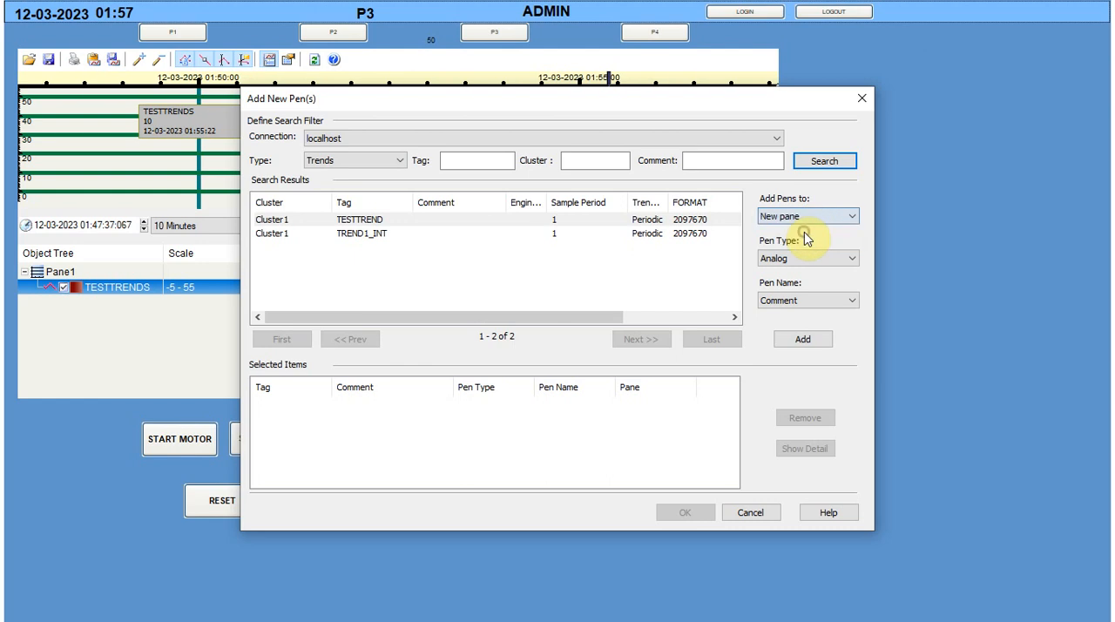
pyautogui.click(797, 338)
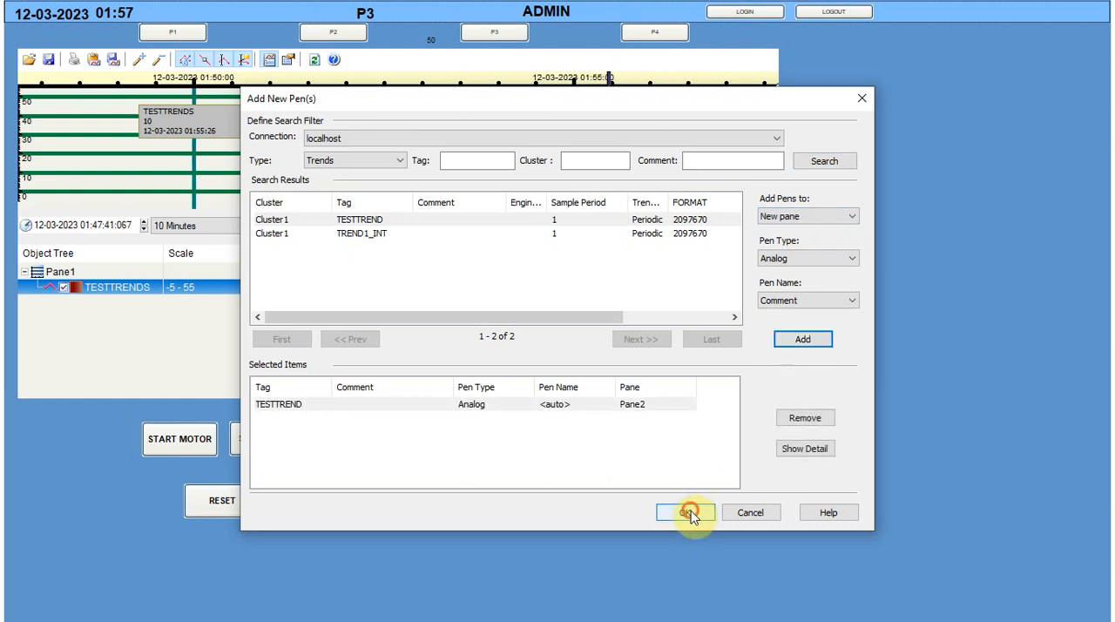
pyautogui.click(687, 512)
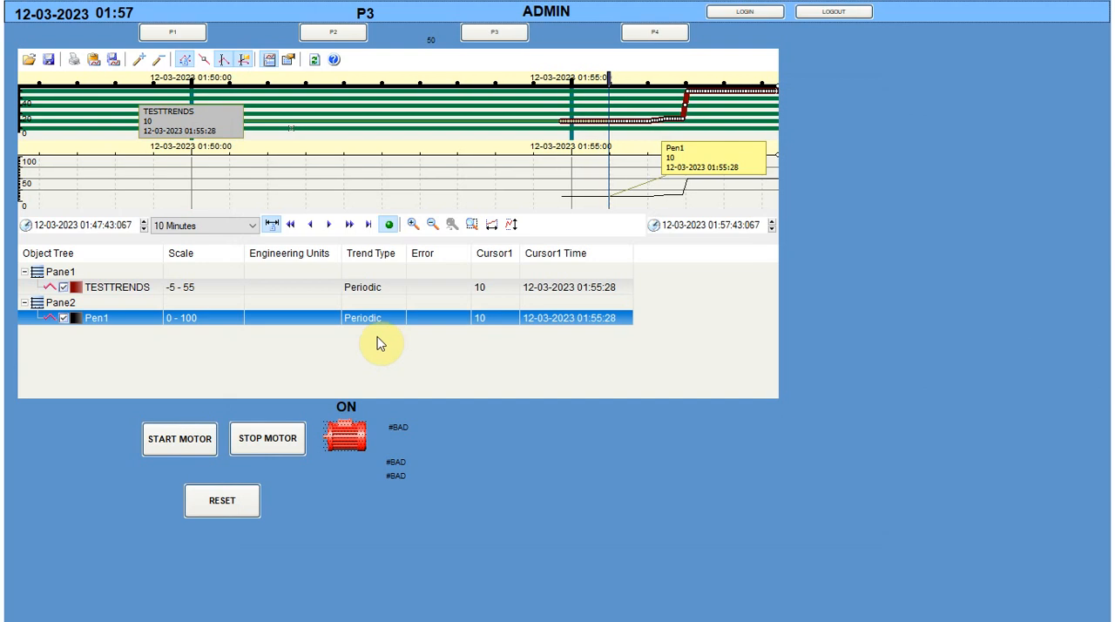
# Add an analog pen to Pane1 in the Process Analyst properties
pyautogui.rightClick(449, 188)
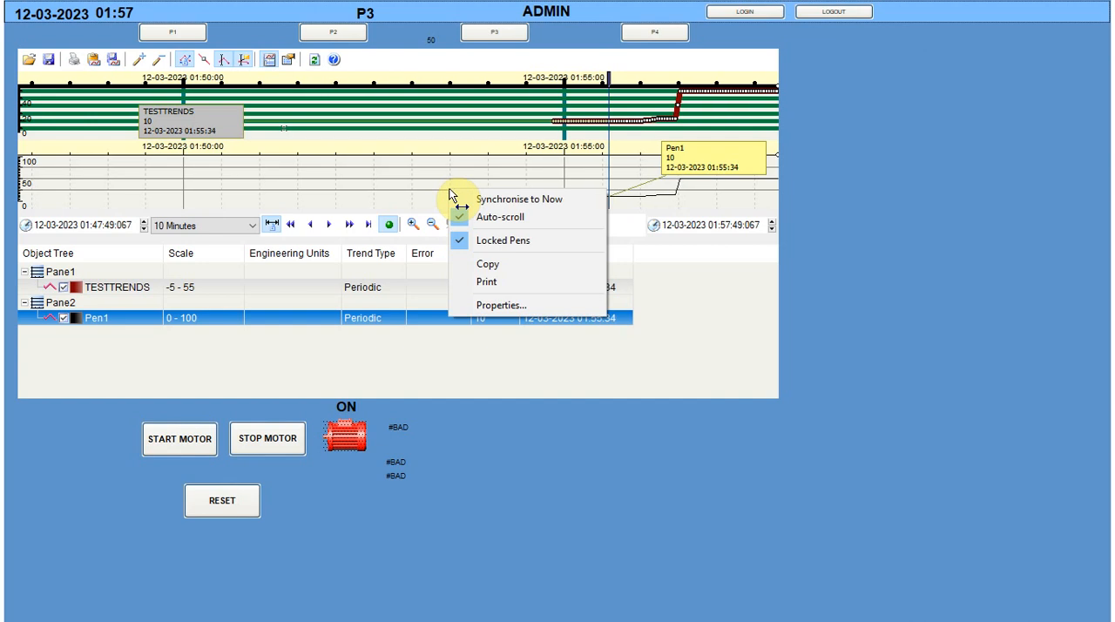
pyautogui.click(494, 306)
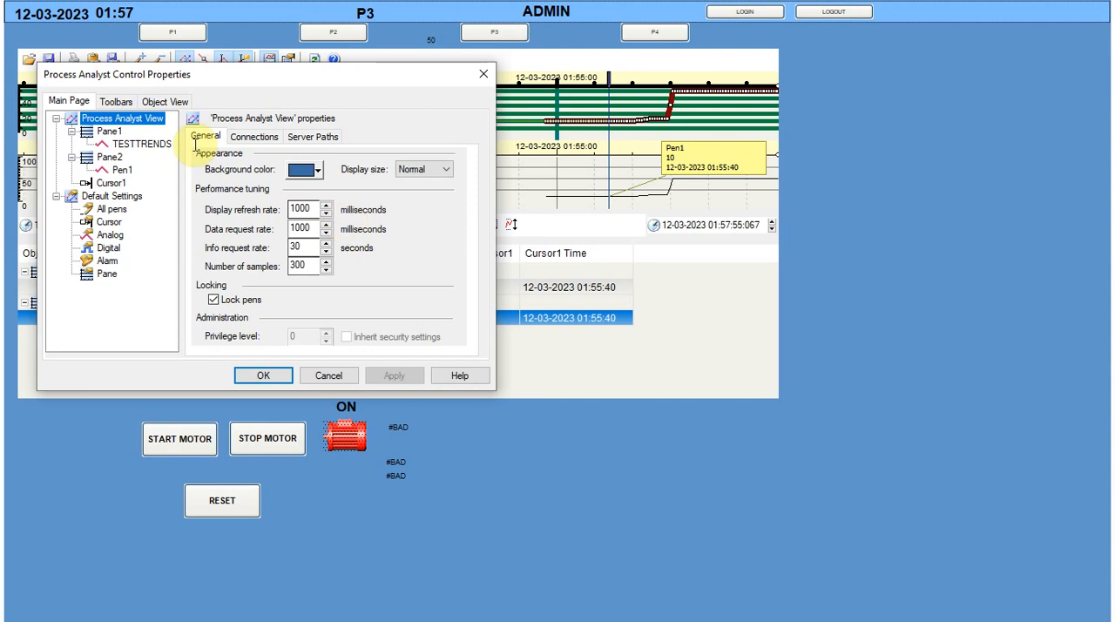
pyautogui.click(111, 158)
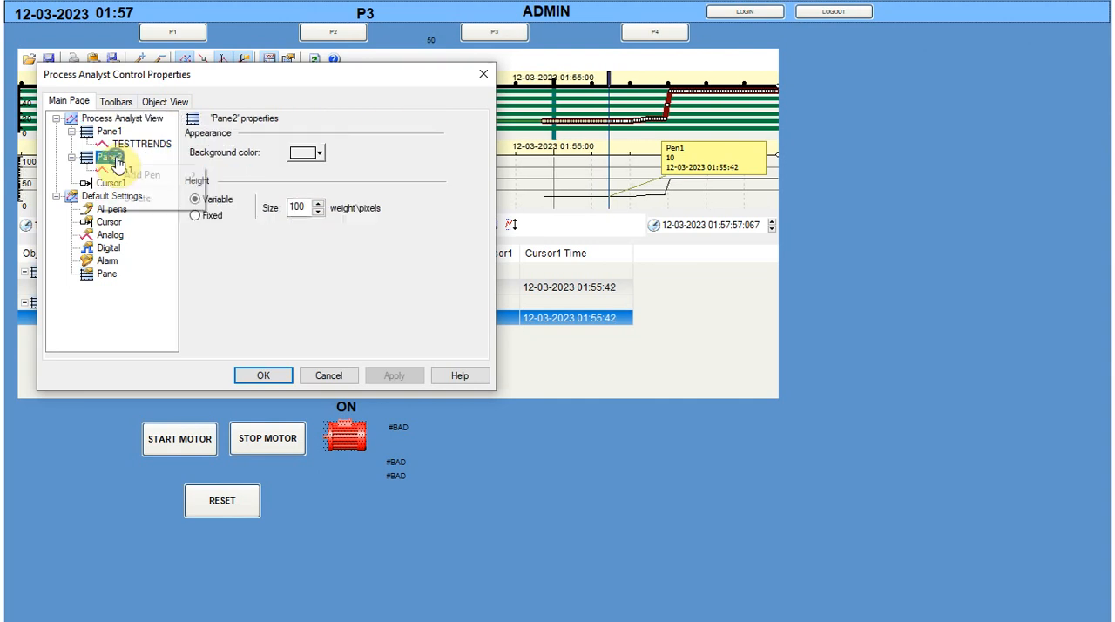
pyautogui.rightClick(109, 160)
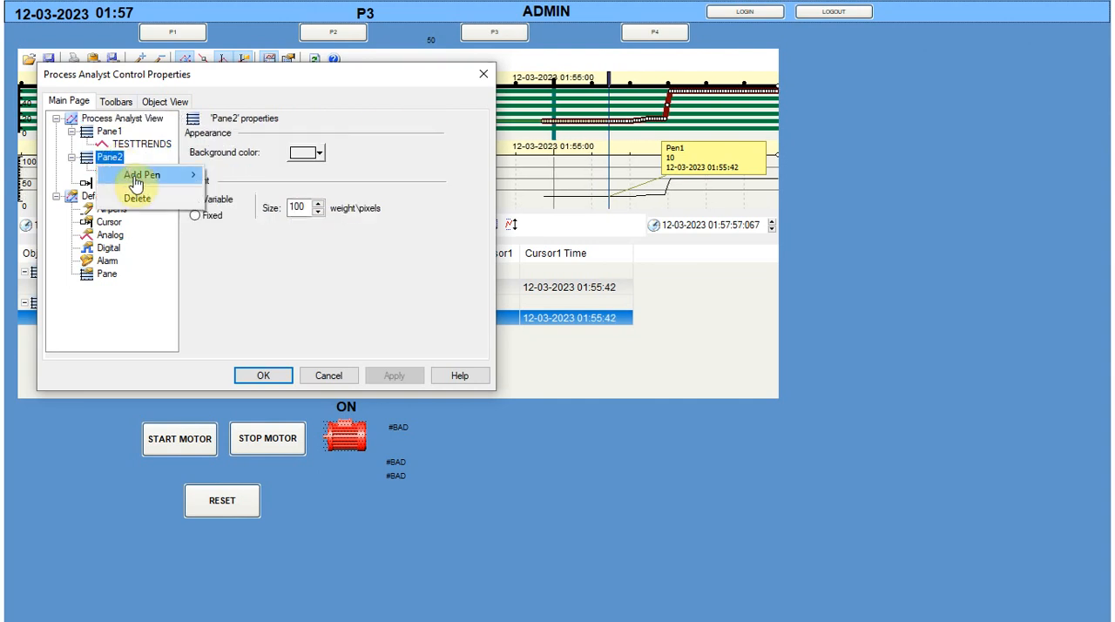
pyautogui.click(109, 131)
pyautogui.rightClick(110, 134)
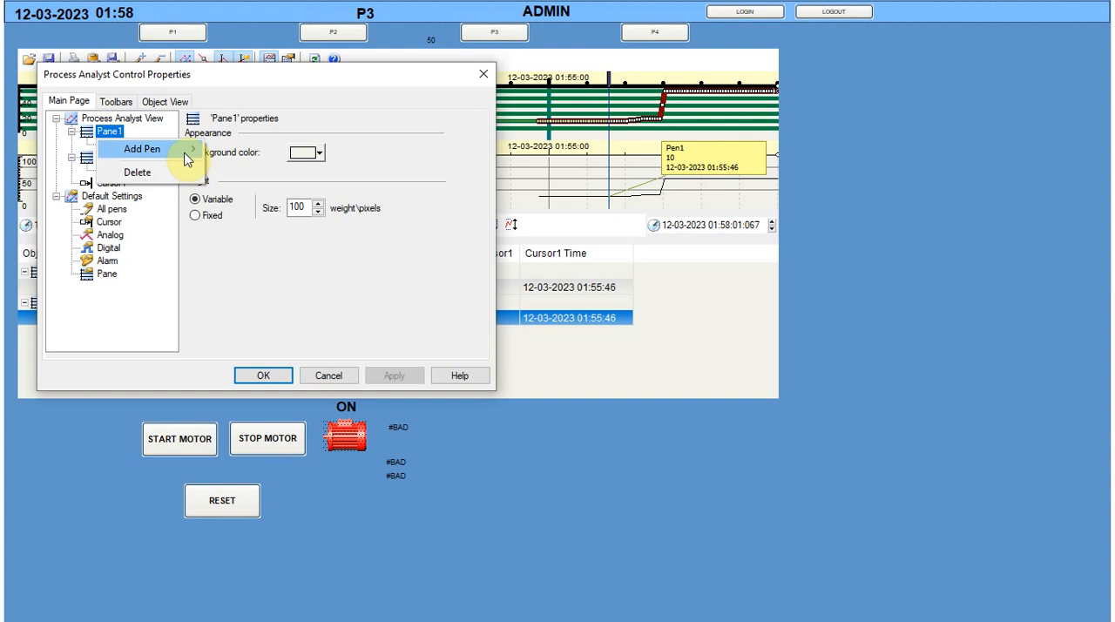
pyautogui.click(212, 154)
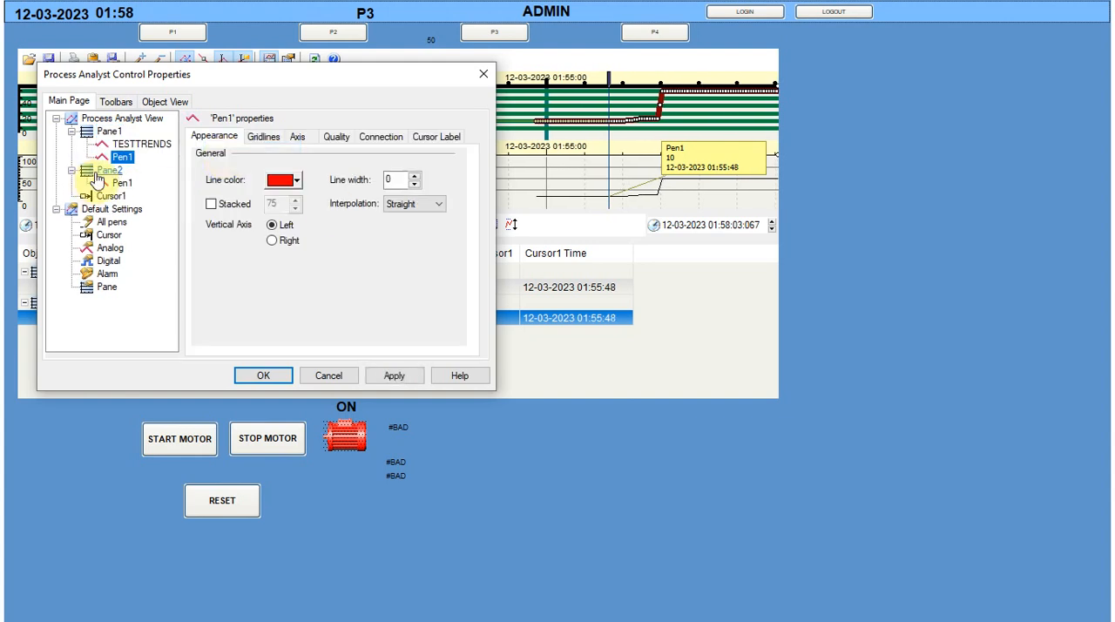
# Connect Pane1's new pen to trend tag Cluster1.TESTTREND with request mode Newest and apply the properties
pyautogui.click(360, 142)
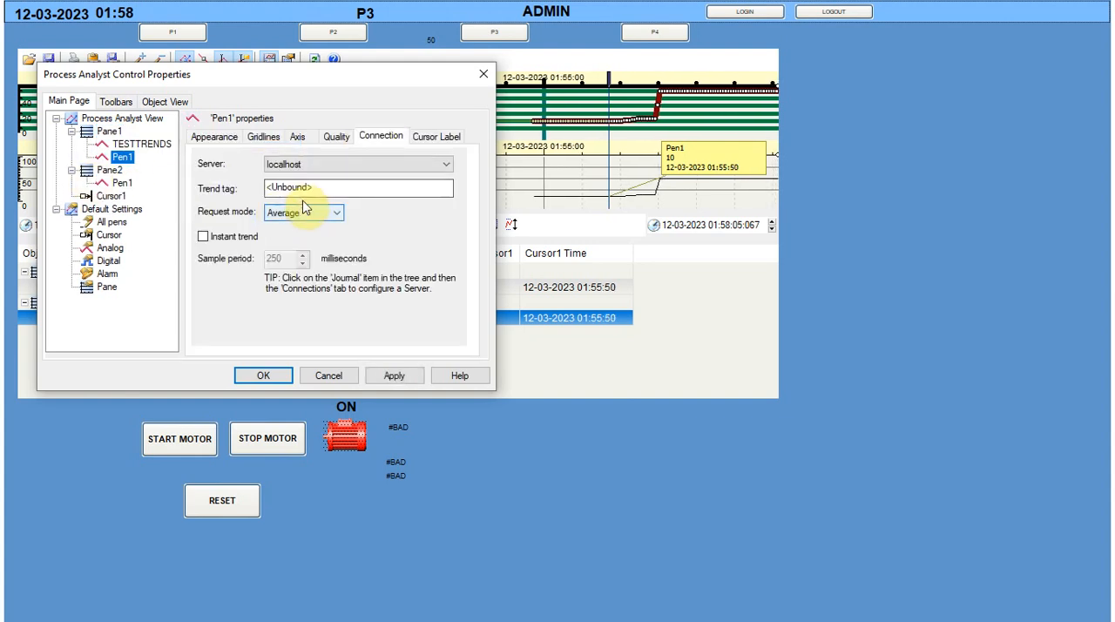
pyautogui.click(327, 193)
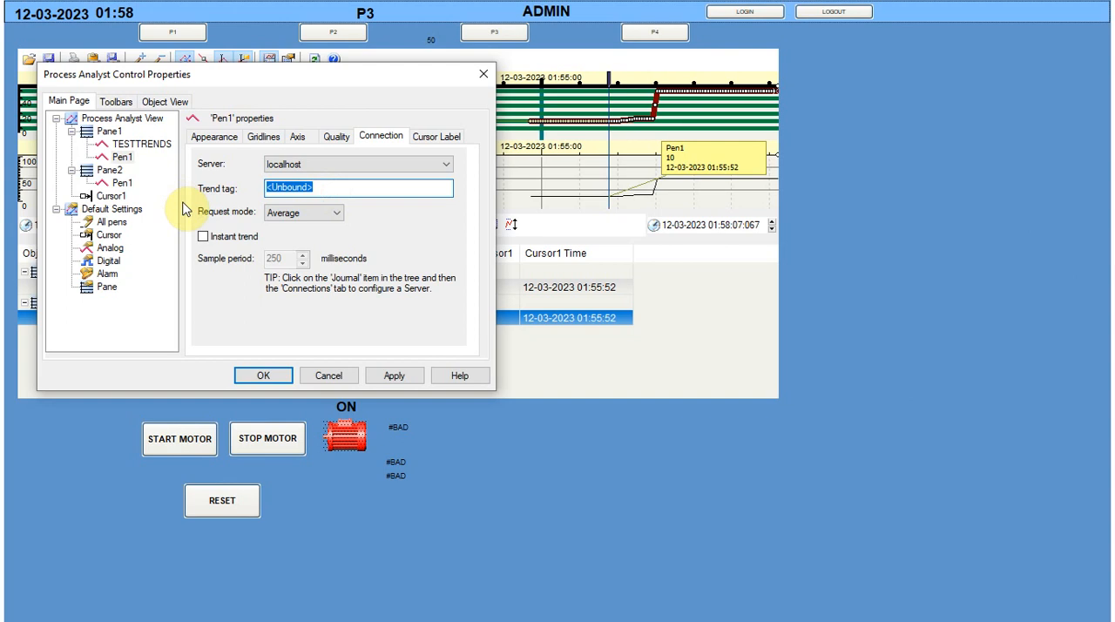
pyautogui.write('TESTTREND')
pyautogui.click(270, 189)
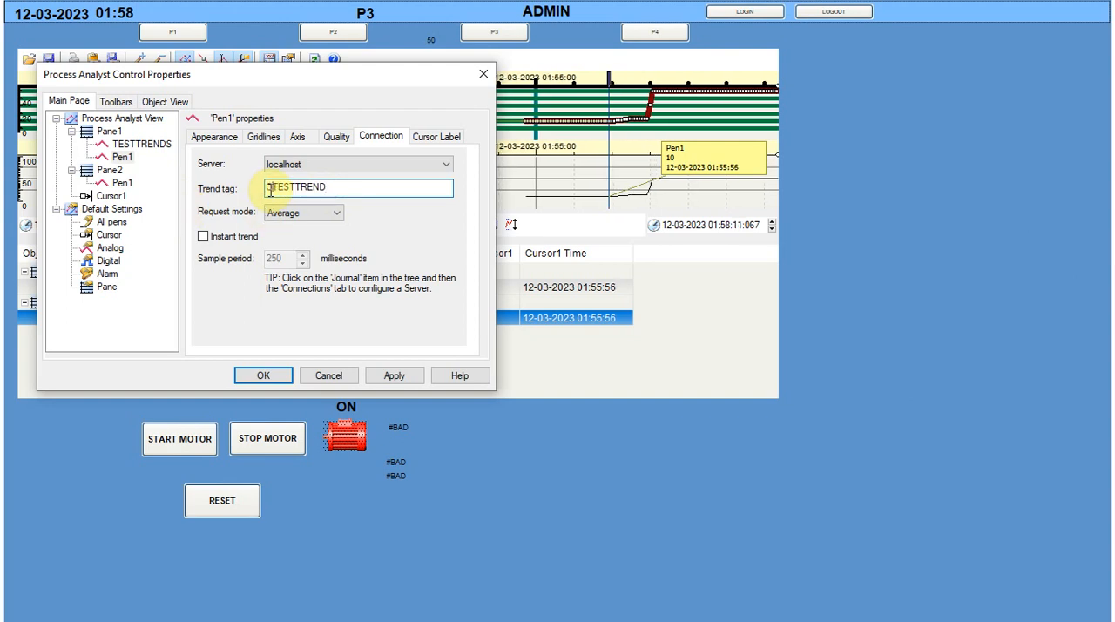
pyautogui.write('Cluster1.')
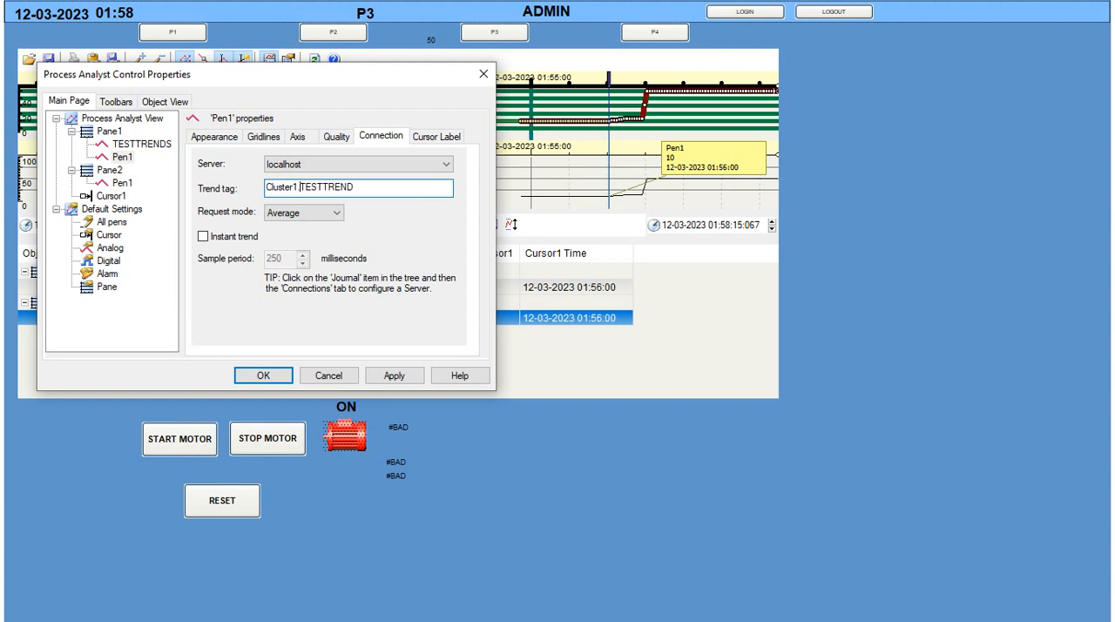
pyautogui.click(292, 213)
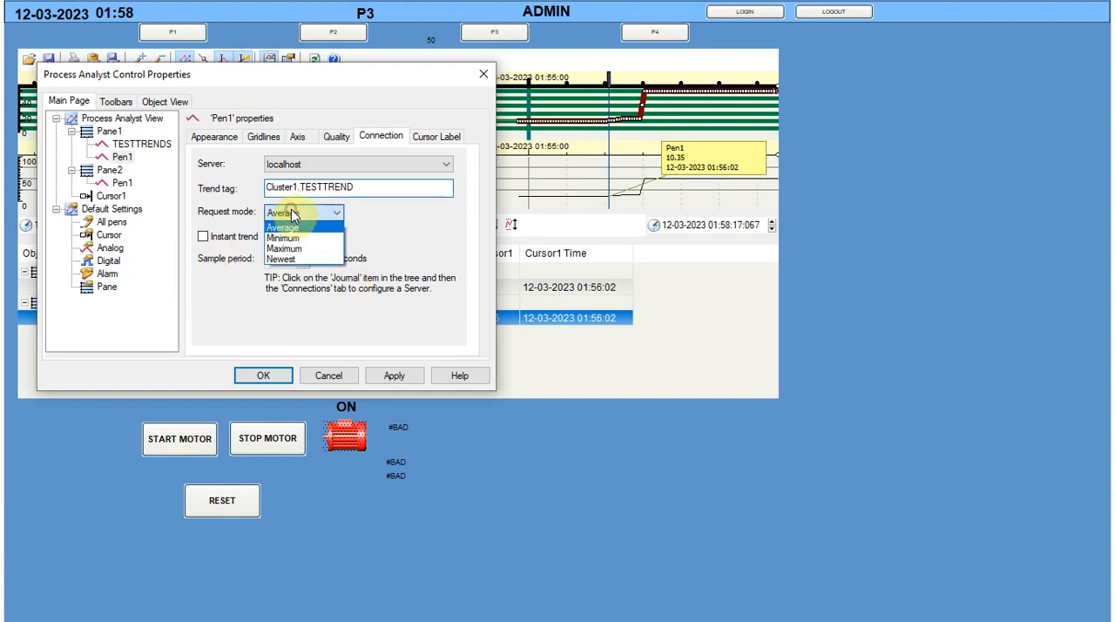
pyautogui.click(289, 259)
pyautogui.click(410, 378)
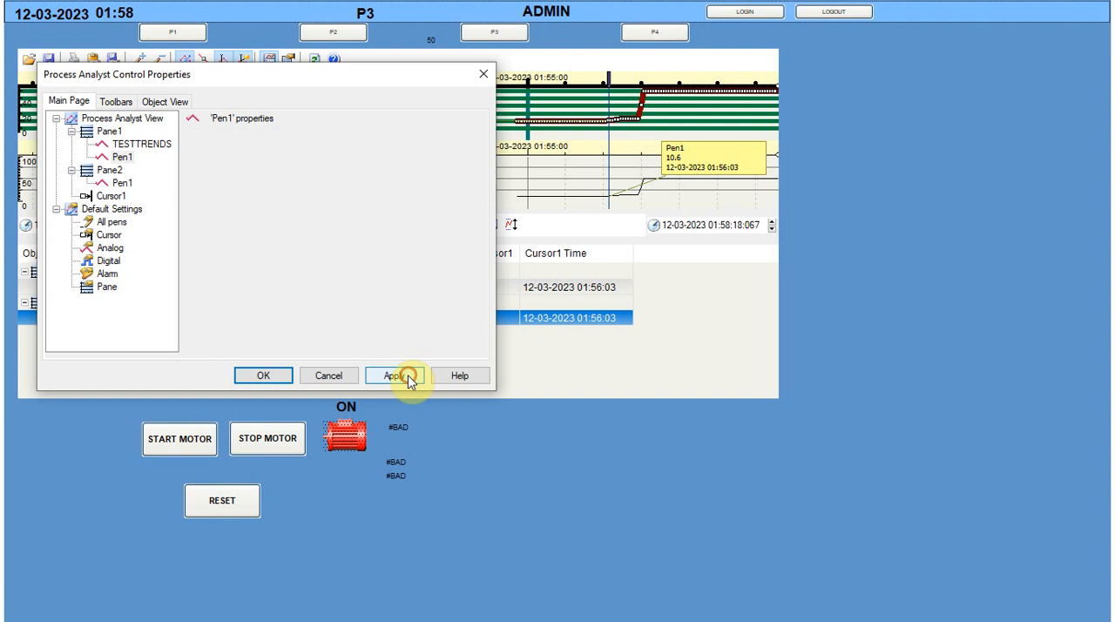
pyautogui.click(273, 376)
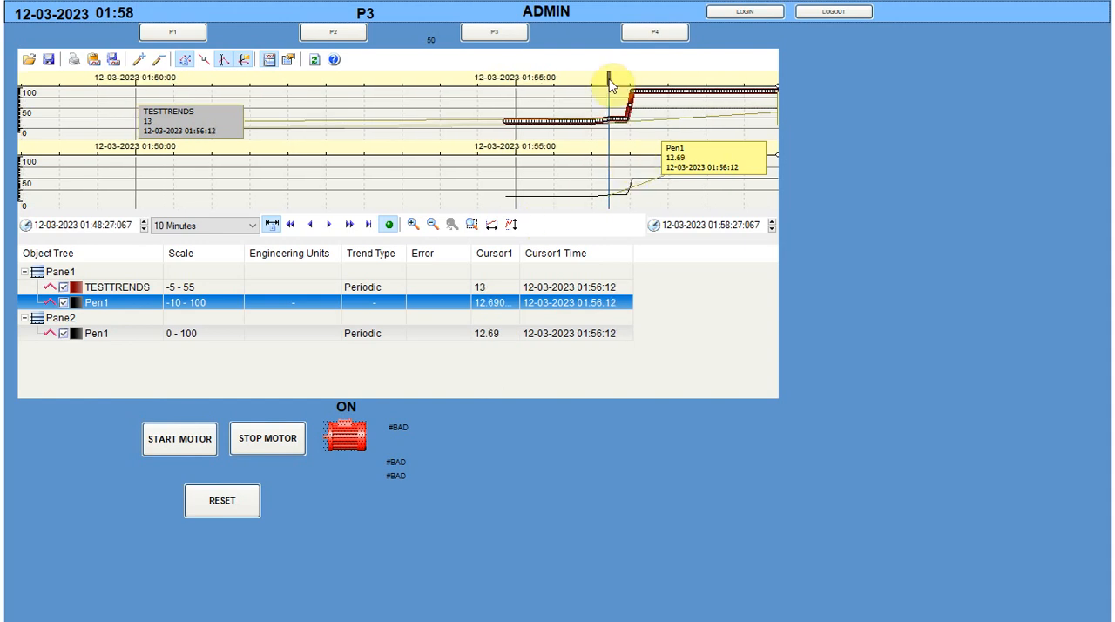
# Move the trend cursor to the latest time and add TESTTREND to Pane1 as an Analog pen named by Tag
pyautogui.moveTo(609, 78); pyautogui.dragTo(783, 83)
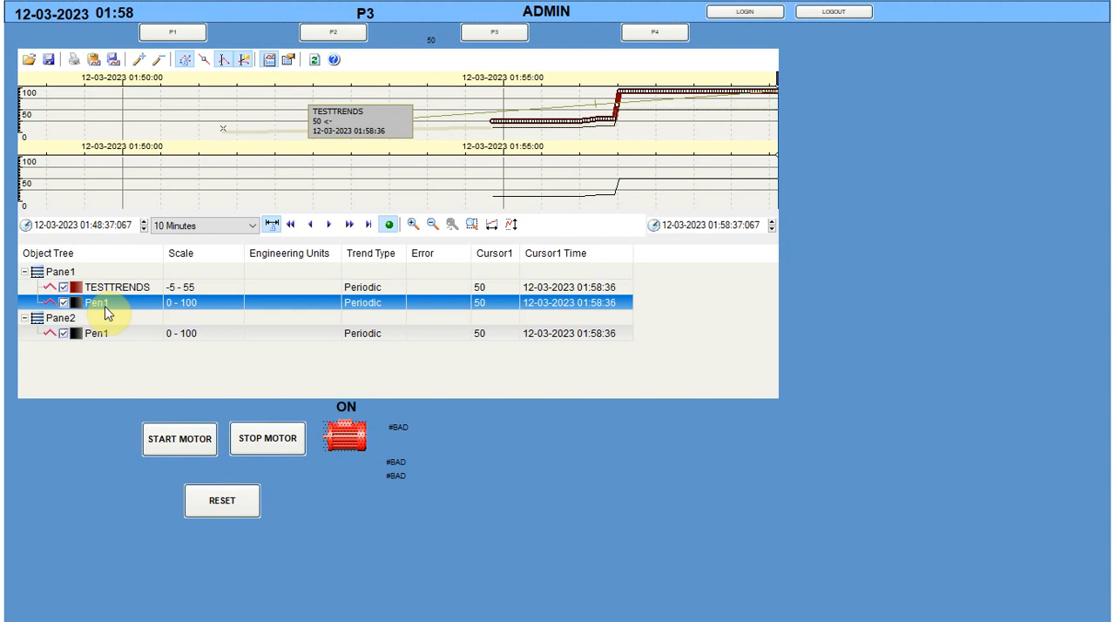
pyautogui.click(138, 59)
pyautogui.click(824, 161)
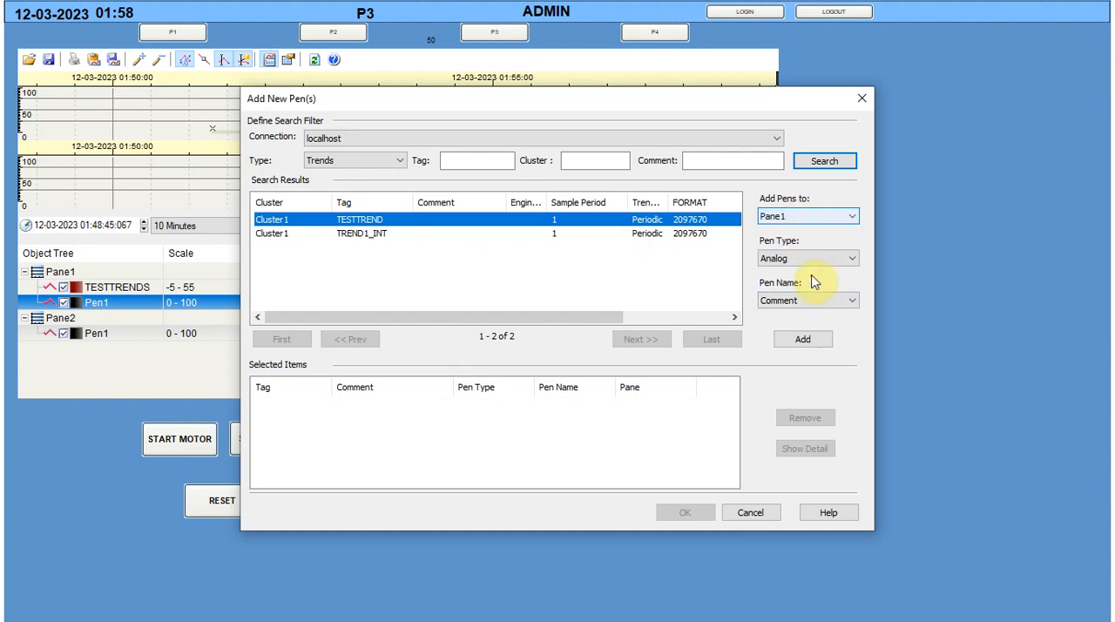
pyautogui.click(805, 301)
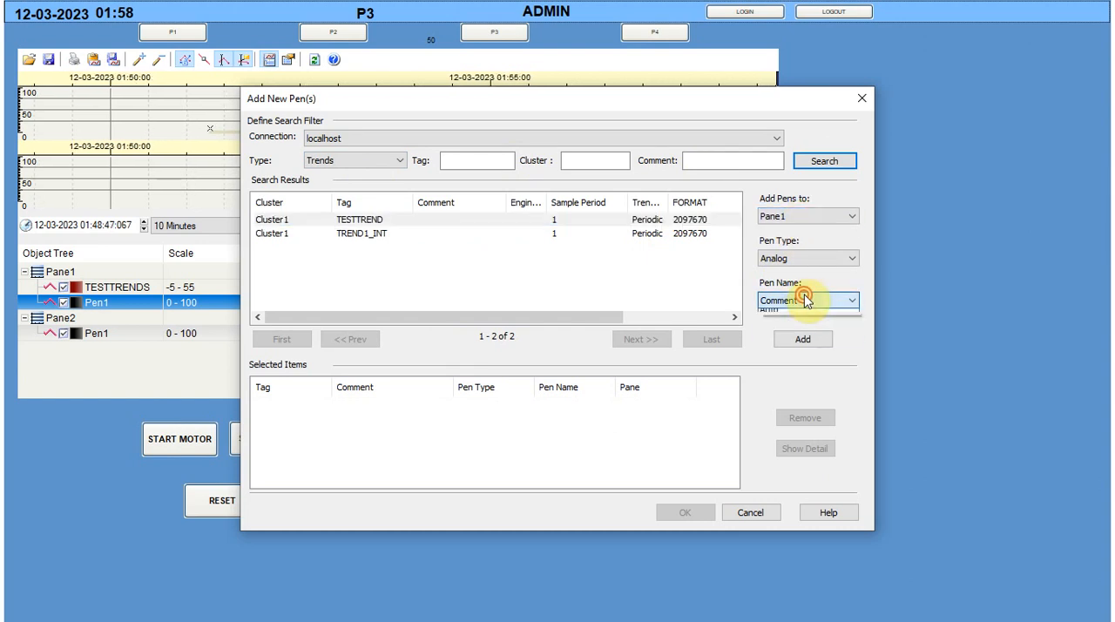
pyautogui.click(771, 327)
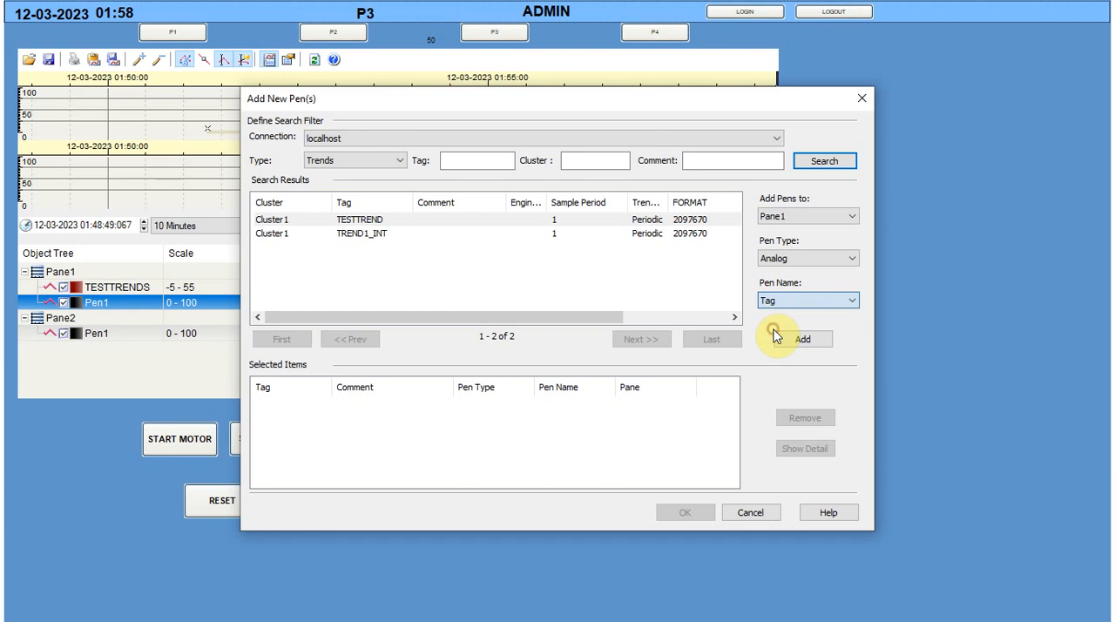
pyautogui.click(802, 339)
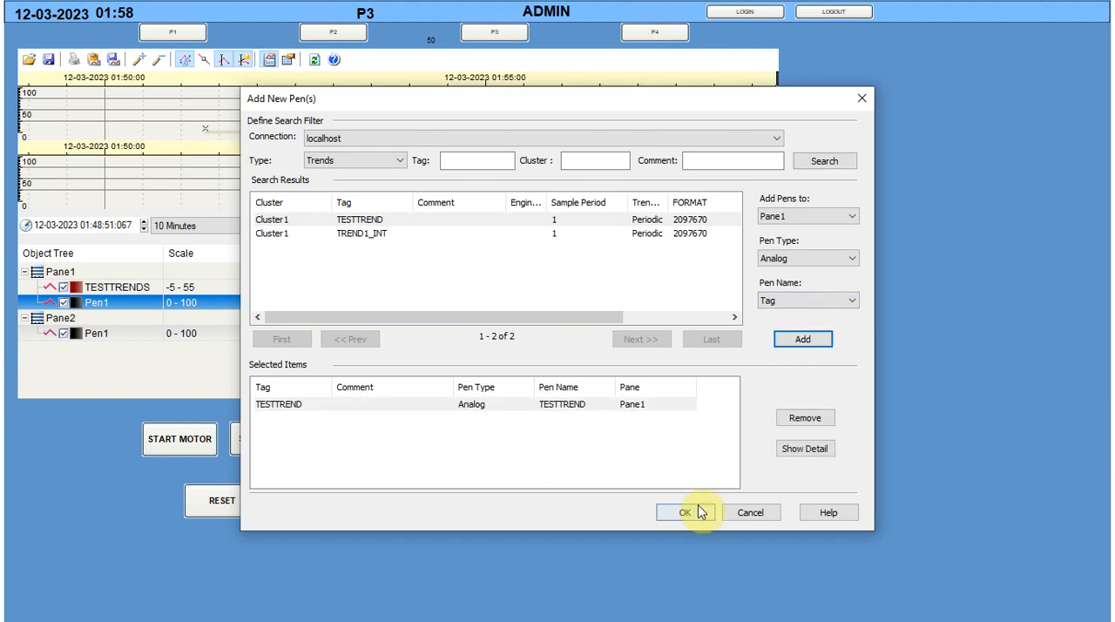
pyautogui.click(700, 512)
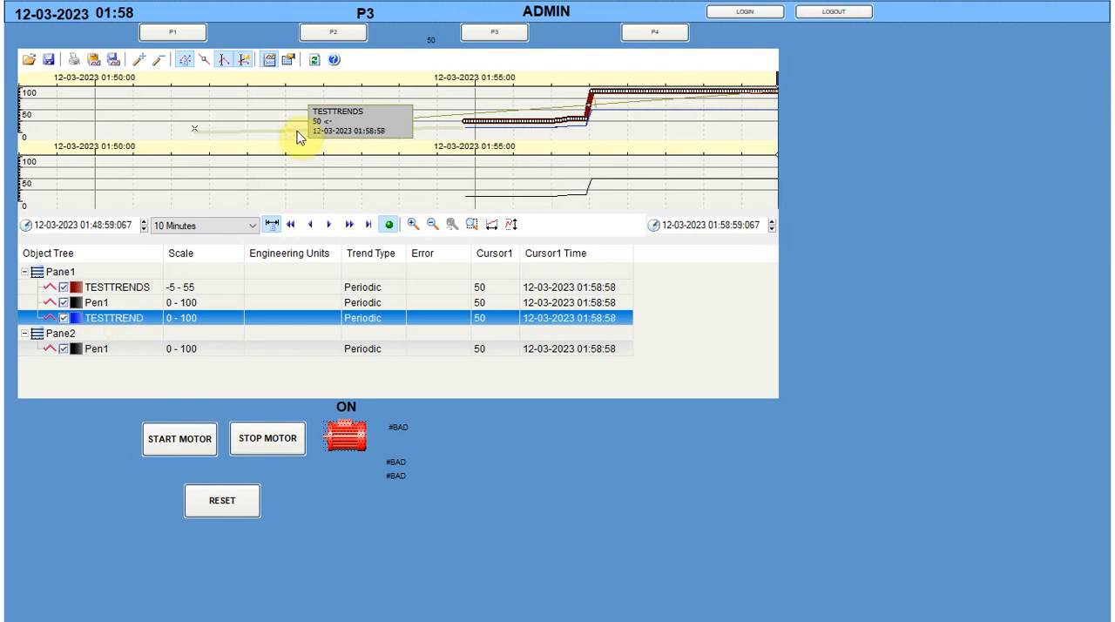
# Open the Process Analyst properties and review the view's background colour choices, connections and server paths
pyautogui.rightClick(270, 111)
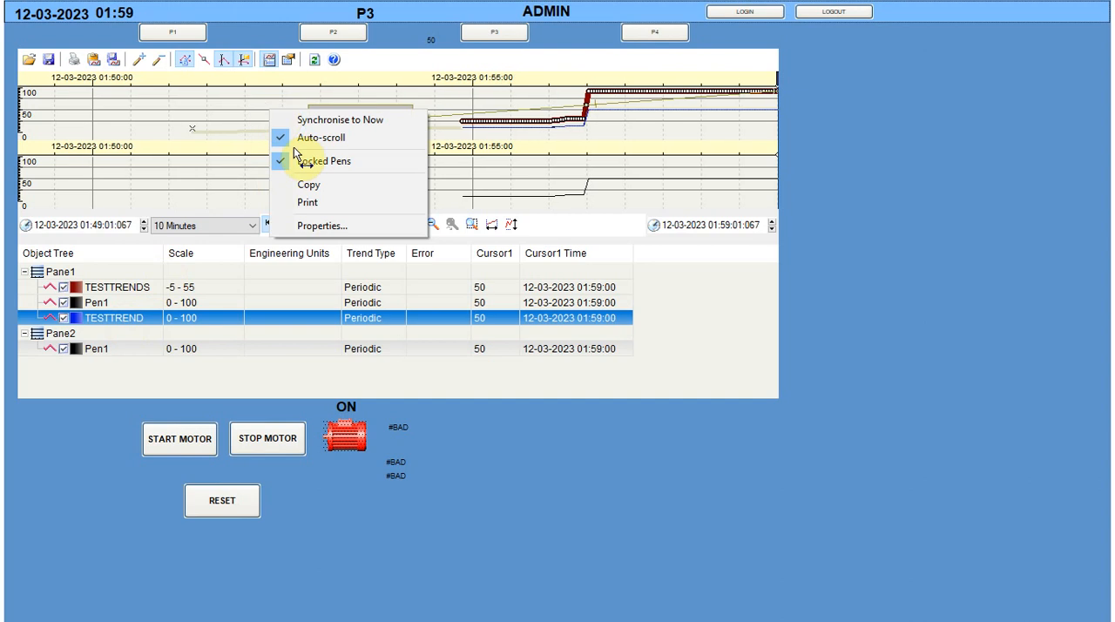
pyautogui.click(339, 226)
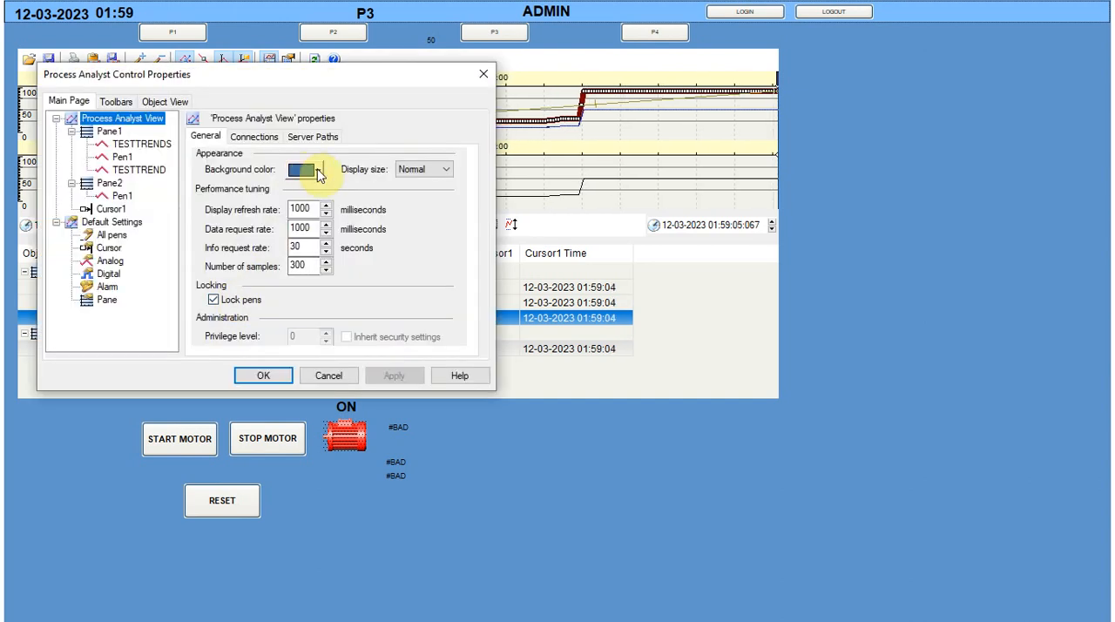
pyautogui.click(318, 170)
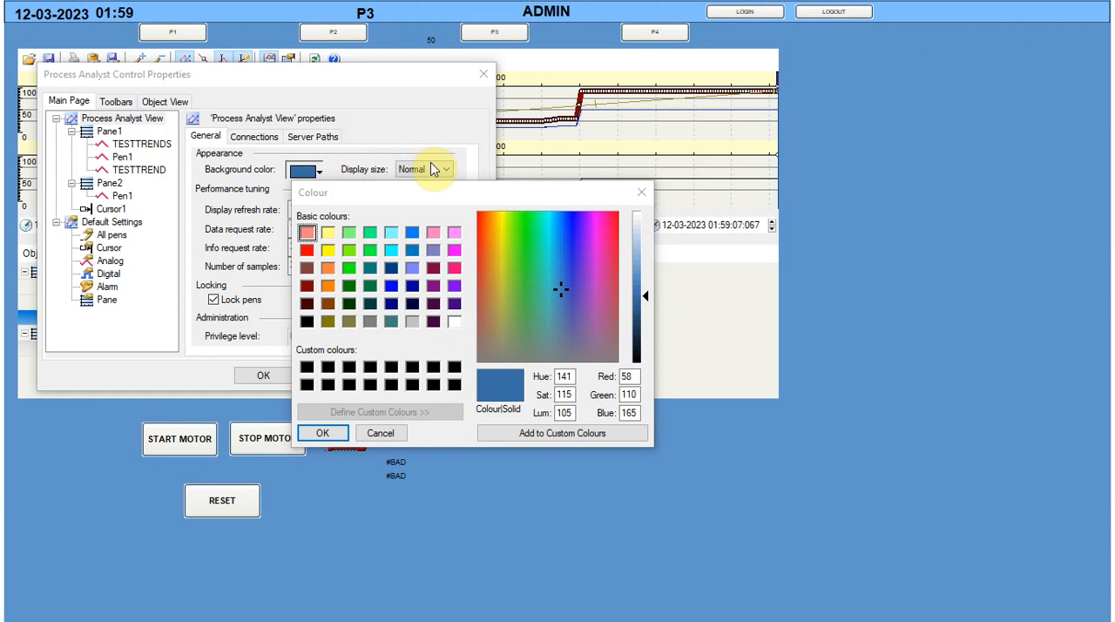
pyautogui.click(641, 192)
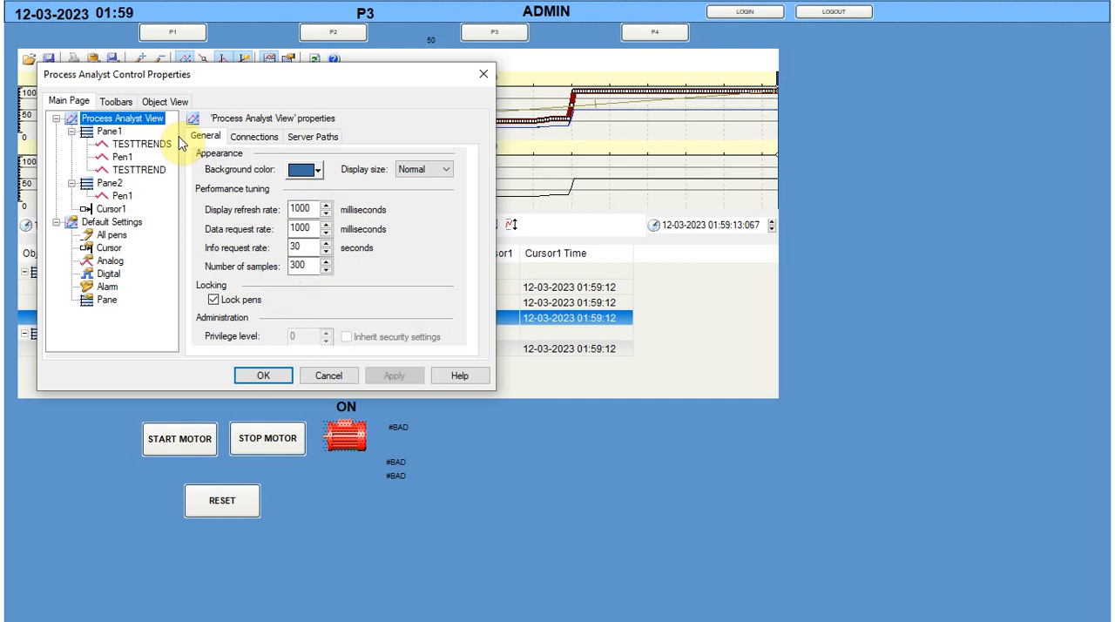
pyautogui.click(245, 137)
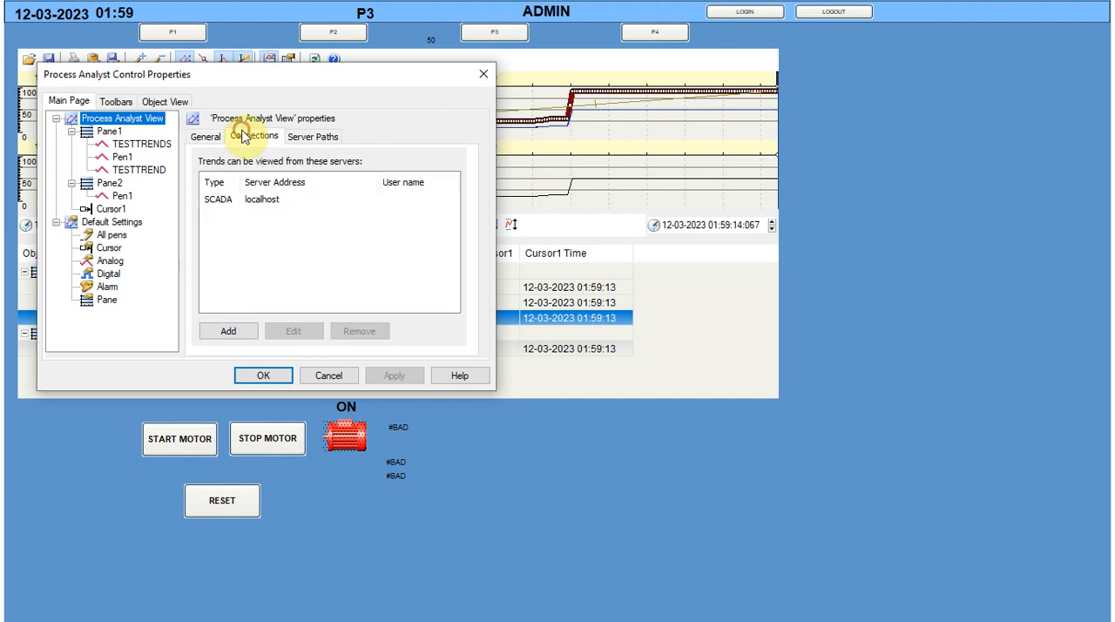
pyautogui.click(312, 138)
# Set the line colour of Pane1's TESTTREND pen to dark crimson (red 128, green 0, blue 64) and apply it
pyautogui.click(146, 144)
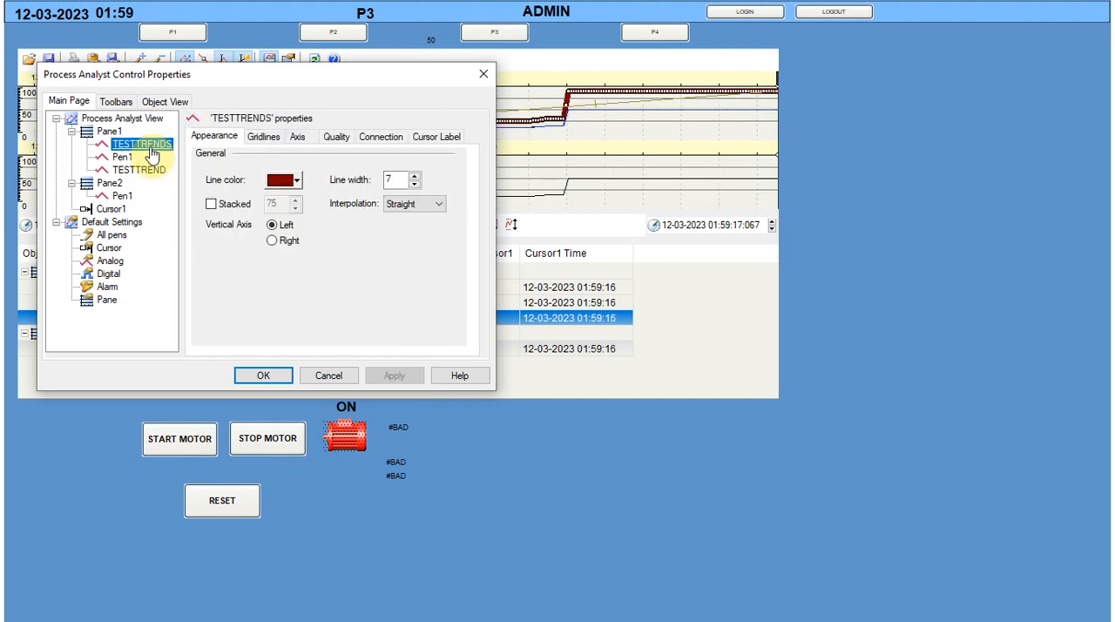
pyautogui.click(138, 171)
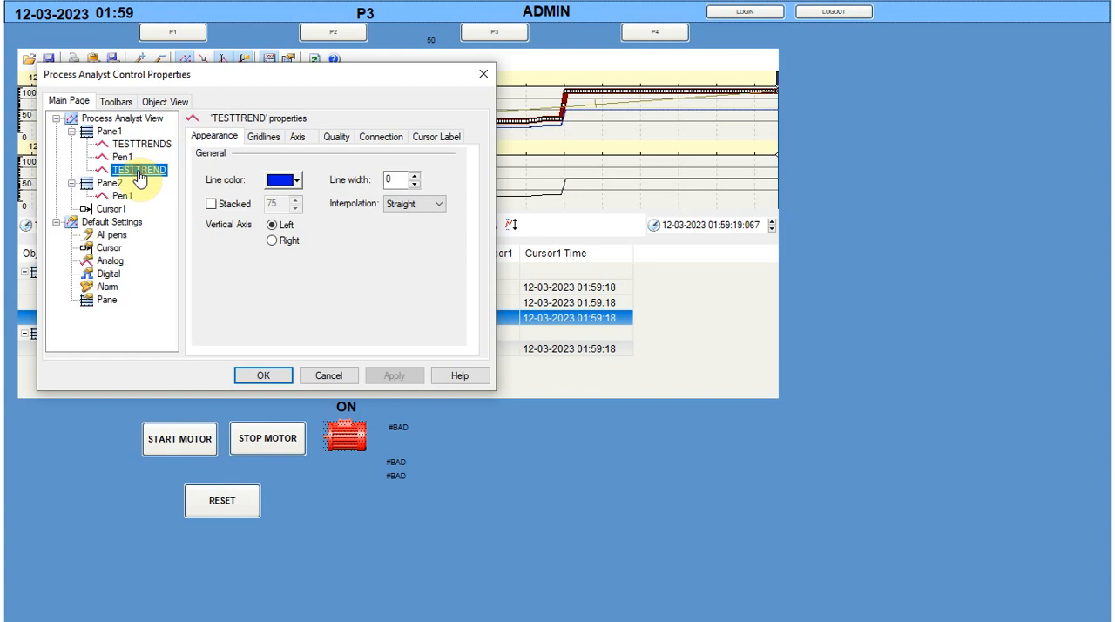
pyautogui.click(296, 180)
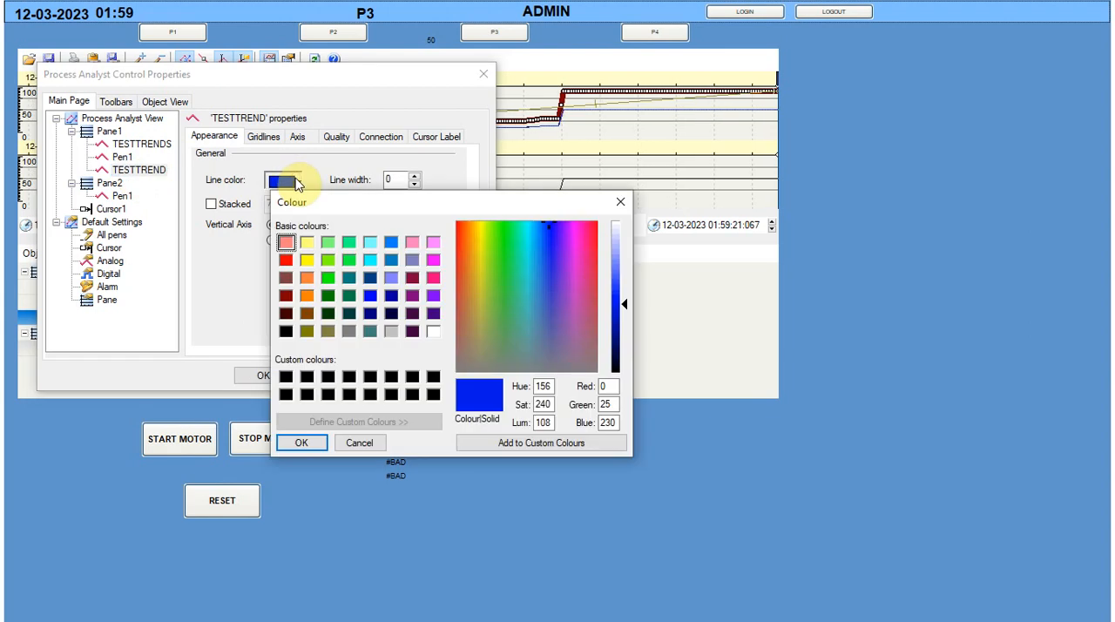
pyautogui.click(307, 243)
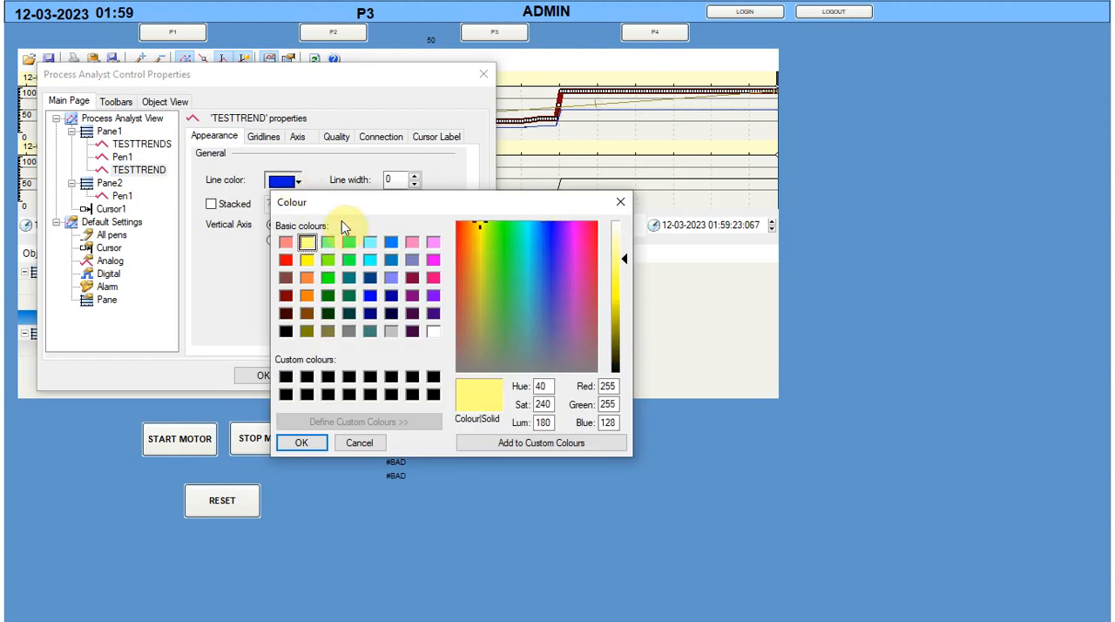
pyautogui.click(412, 277)
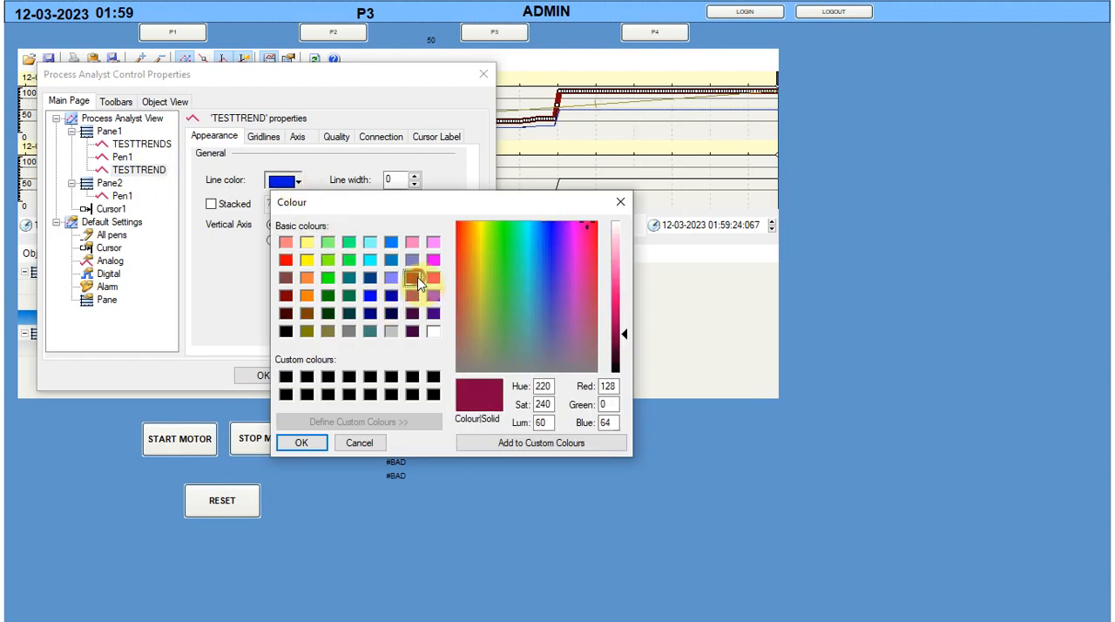
pyautogui.click(313, 443)
pyautogui.click(392, 377)
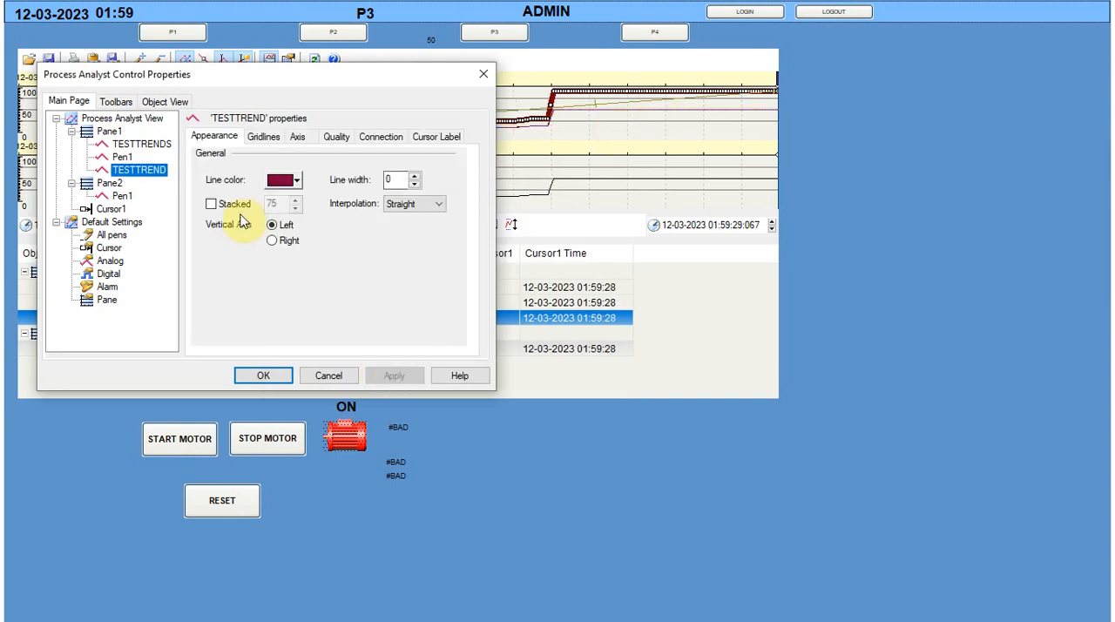
# Apply Autoscale to the TESTTREND pen's vertical axis, and return that axis to Interactive mode
pyautogui.click(275, 139)
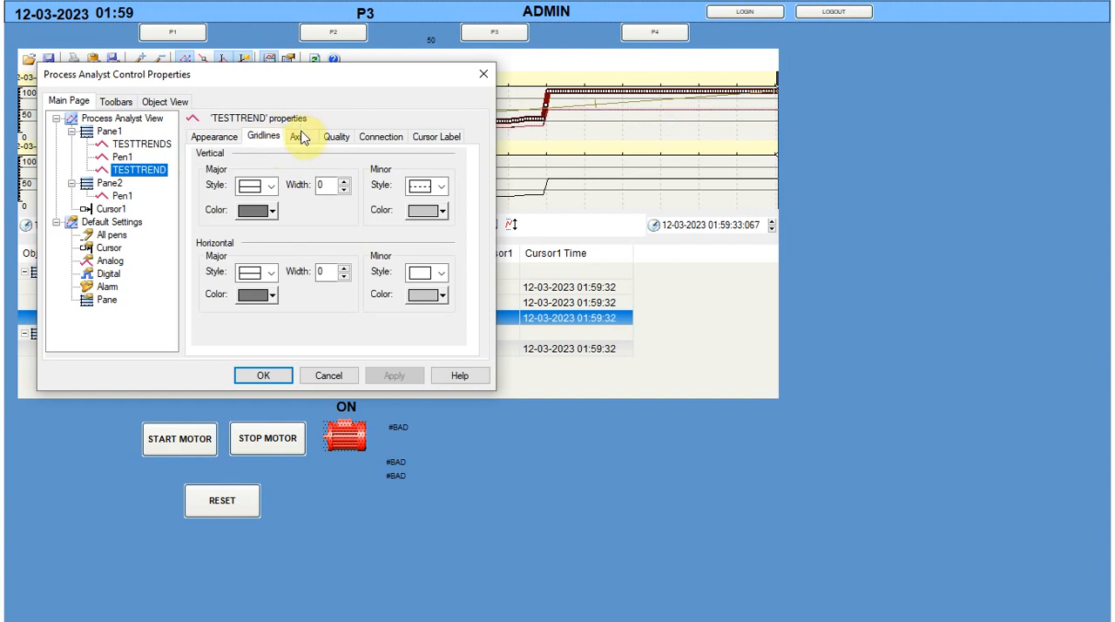
pyautogui.click(300, 138)
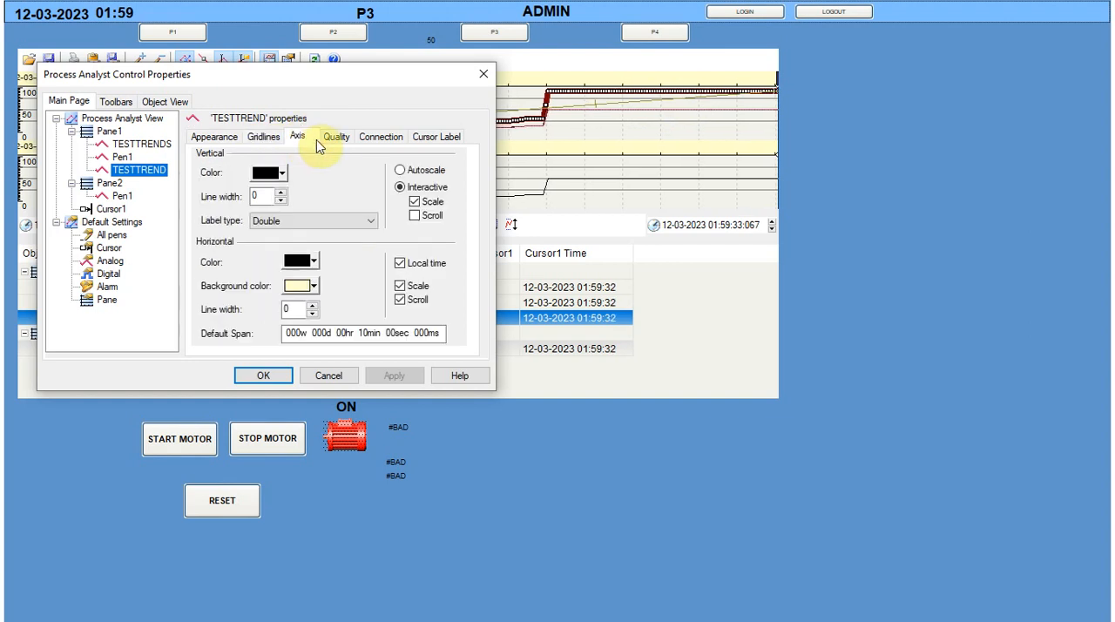
pyautogui.click(400, 170)
pyautogui.moveTo(378, 68); pyautogui.dragTo(869, 189)
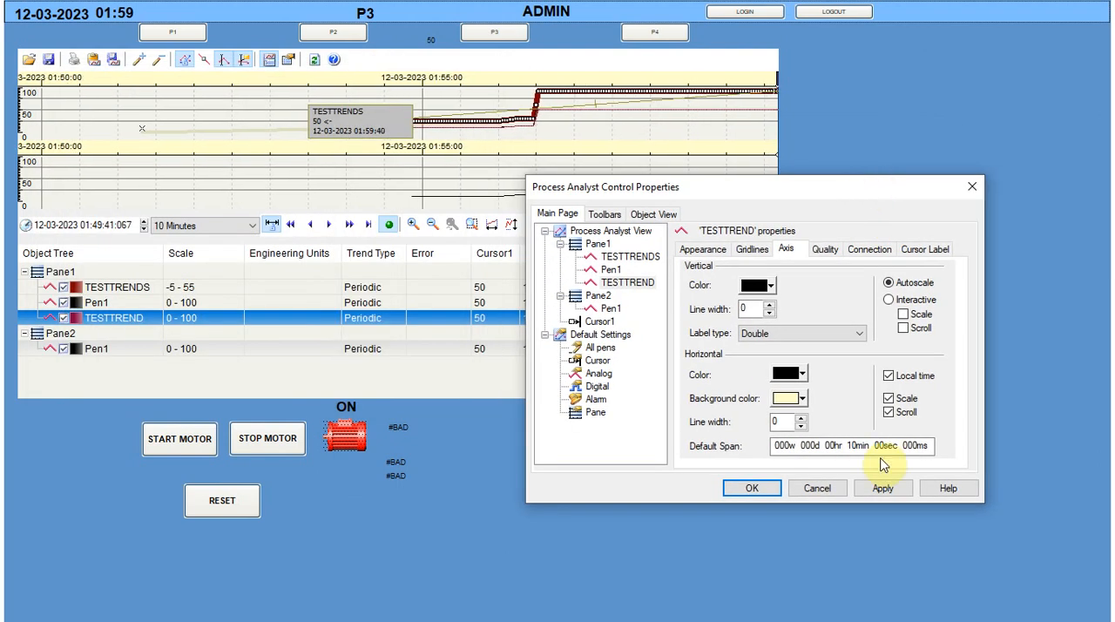
pyautogui.click(880, 489)
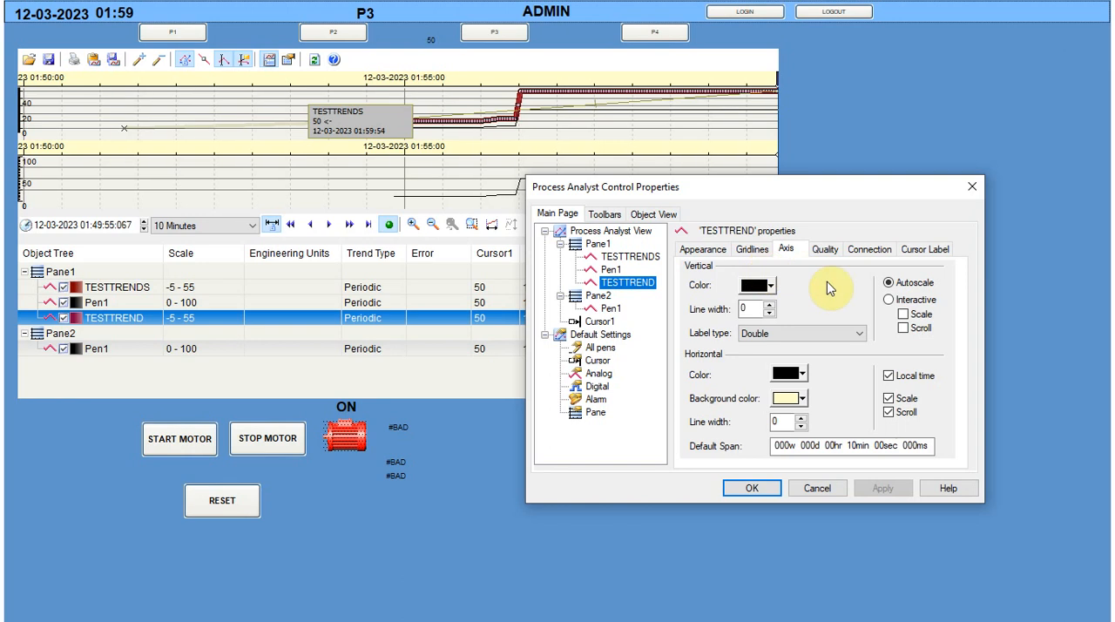
pyautogui.click(890, 299)
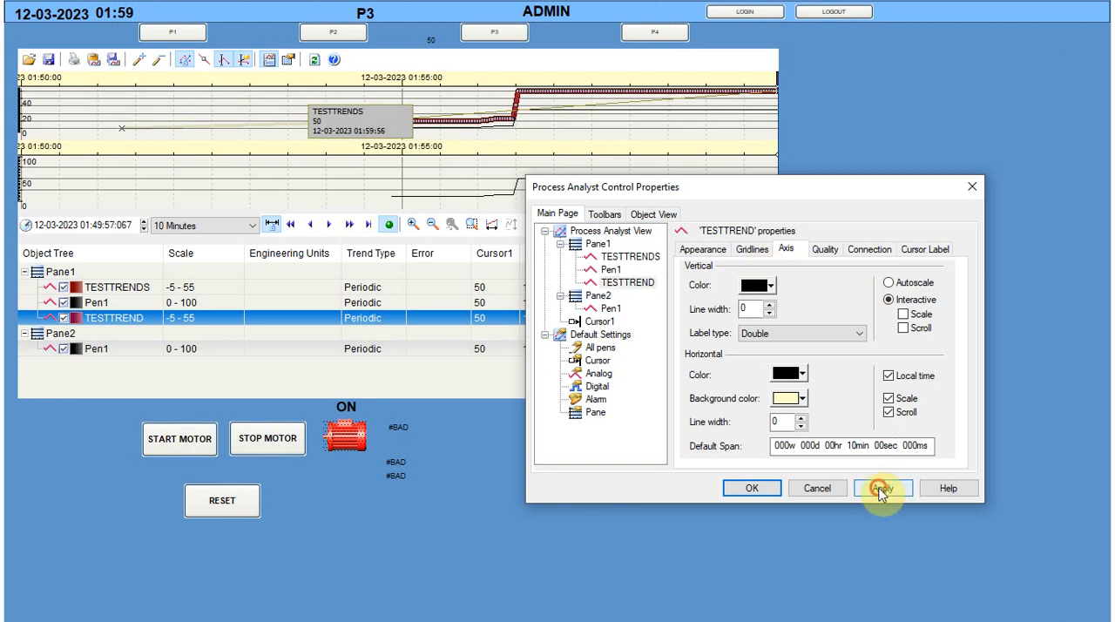
pyautogui.click(881, 489)
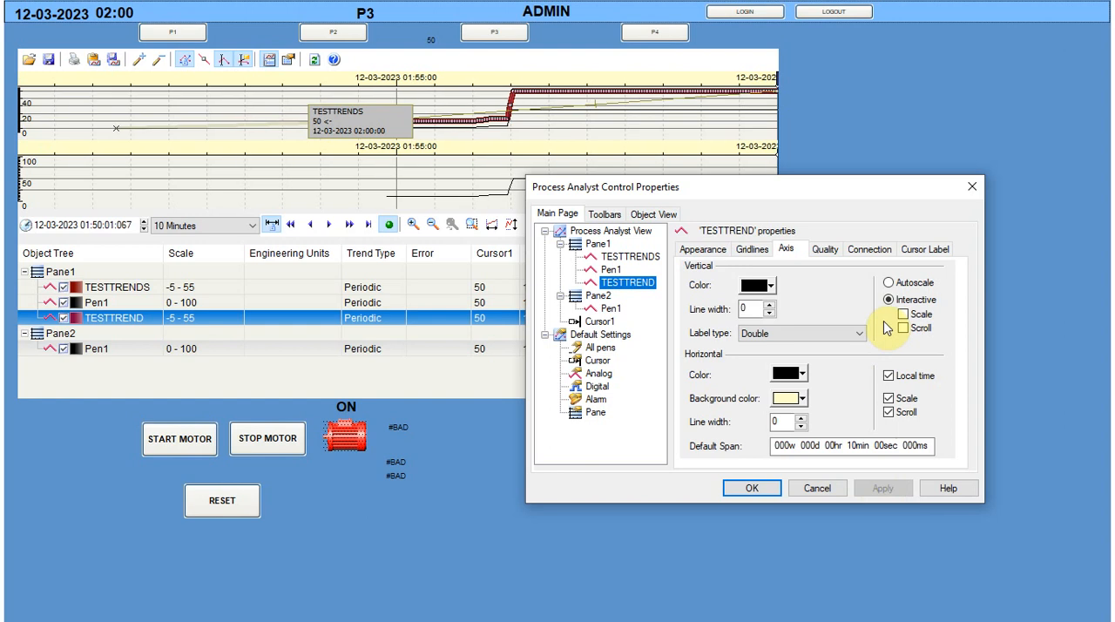
# Review the TESTTREND pen's quality, connection and cursor label settings and close the properties
pyautogui.click(825, 249)
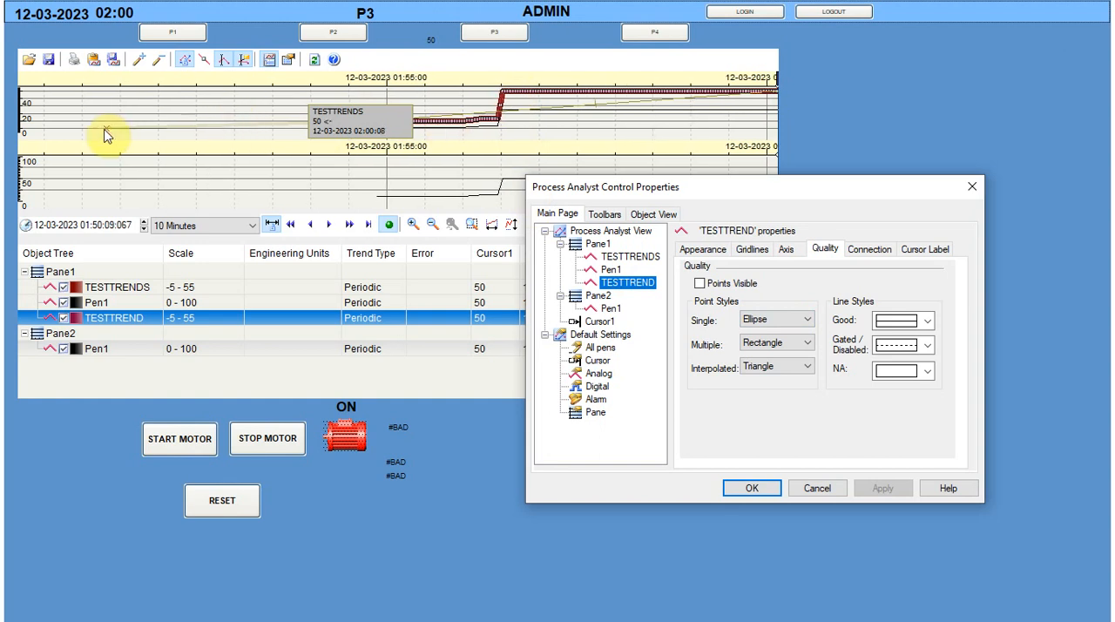
pyautogui.click(858, 251)
pyautogui.click(927, 258)
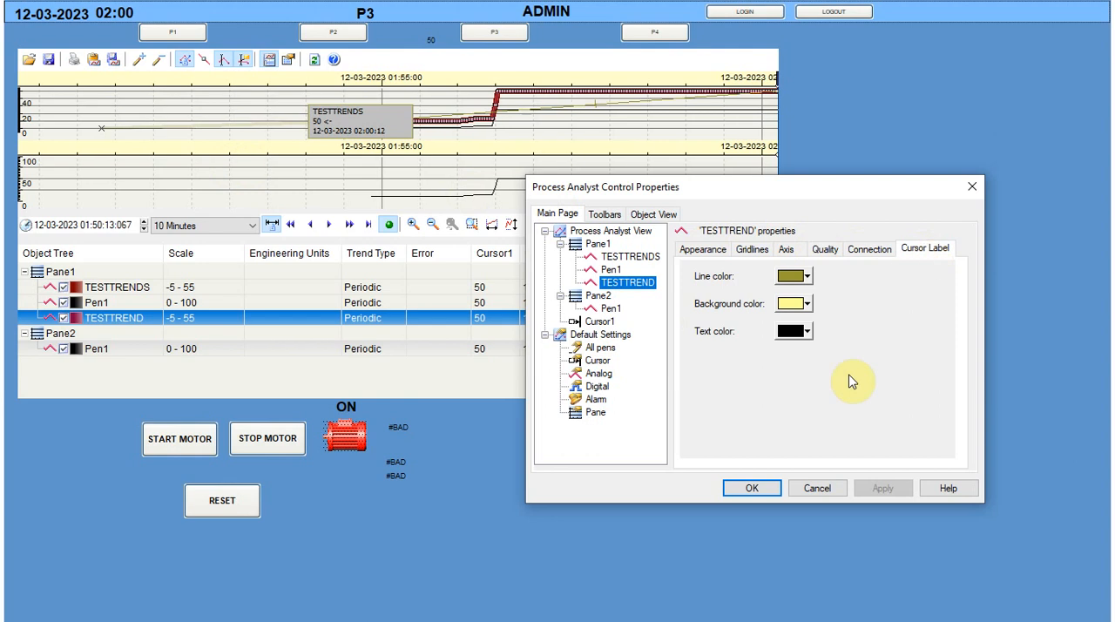
pyautogui.click(826, 489)
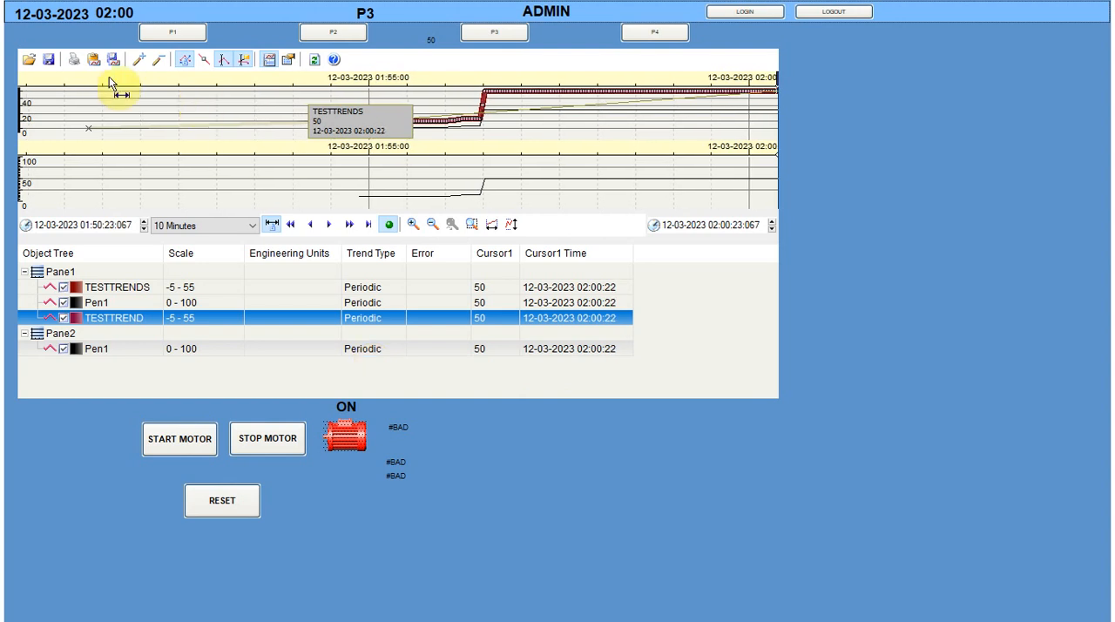
# Reload page P3 by visiting page P1, and add TESTTREND to Pane1 as an Analog pen named by Tag
pyautogui.click(179, 39)
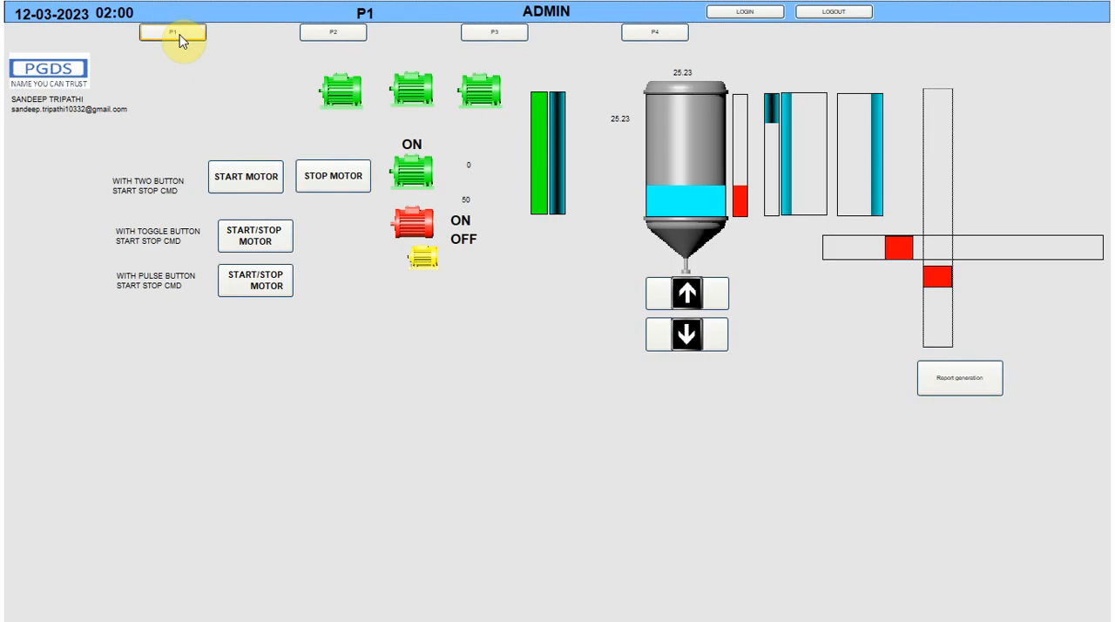
pyautogui.click(499, 33)
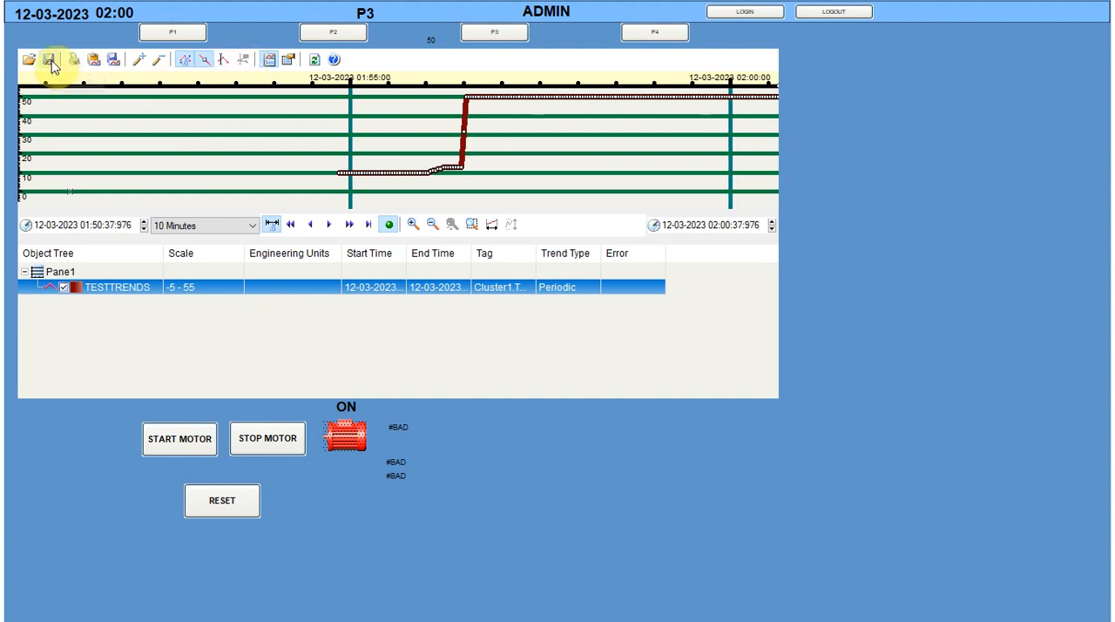
pyautogui.click(139, 60)
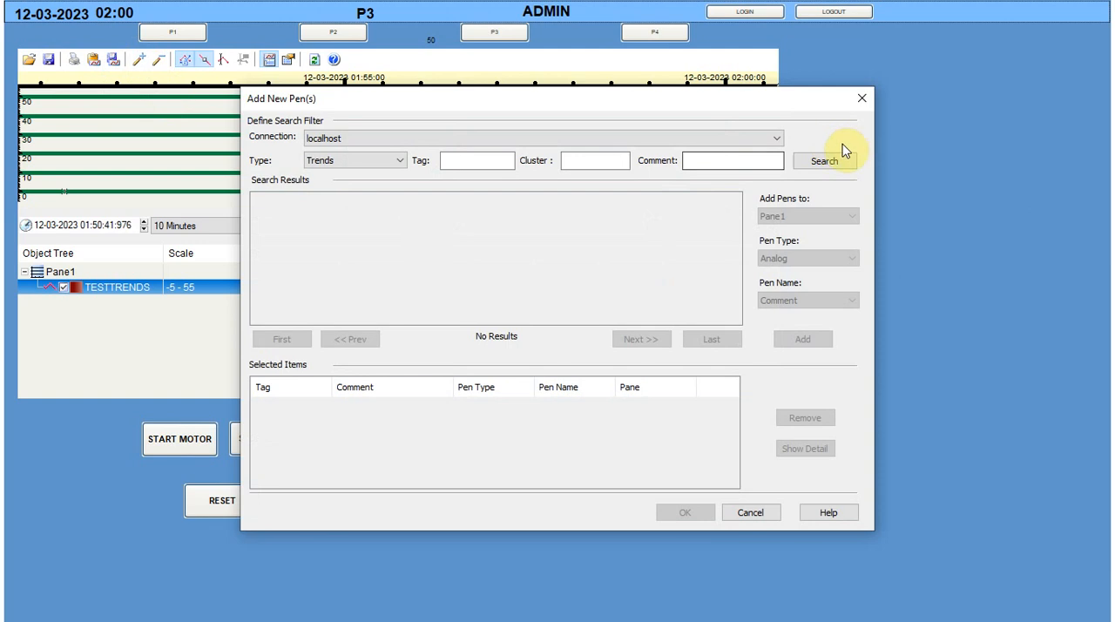
pyautogui.click(824, 161)
pyautogui.click(379, 235)
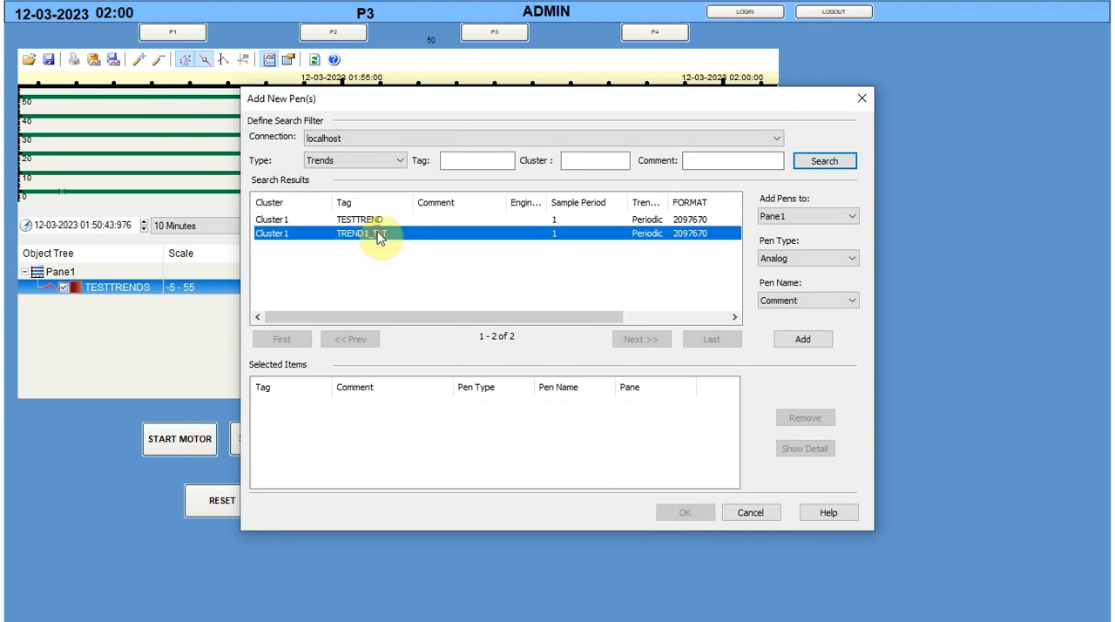
pyautogui.click(370, 220)
pyautogui.click(810, 301)
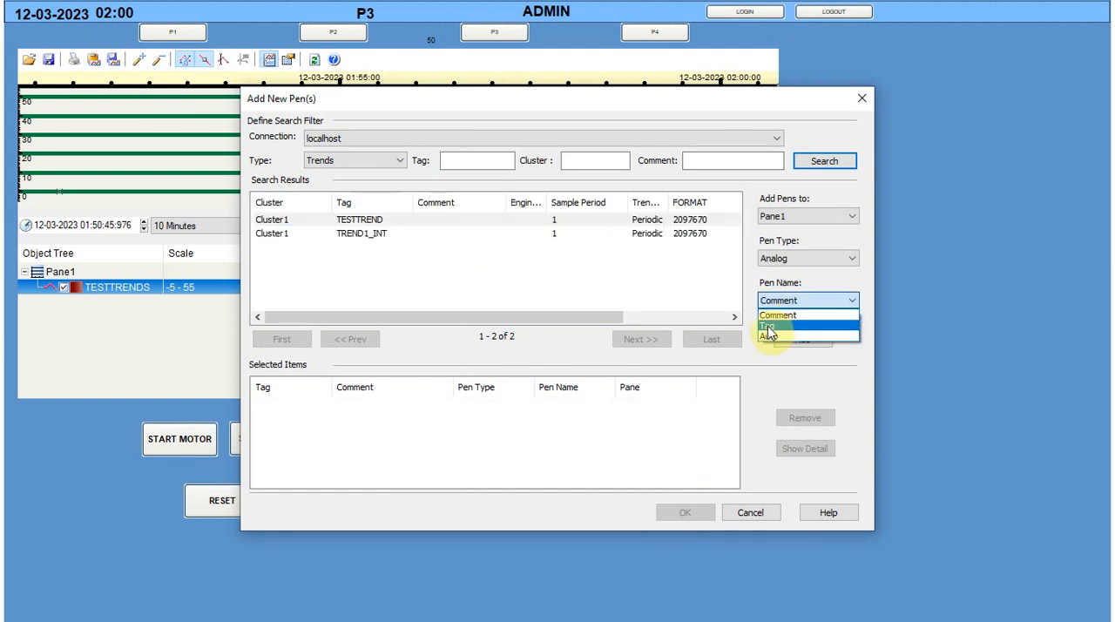
pyautogui.click(768, 338)
pyautogui.click(807, 297)
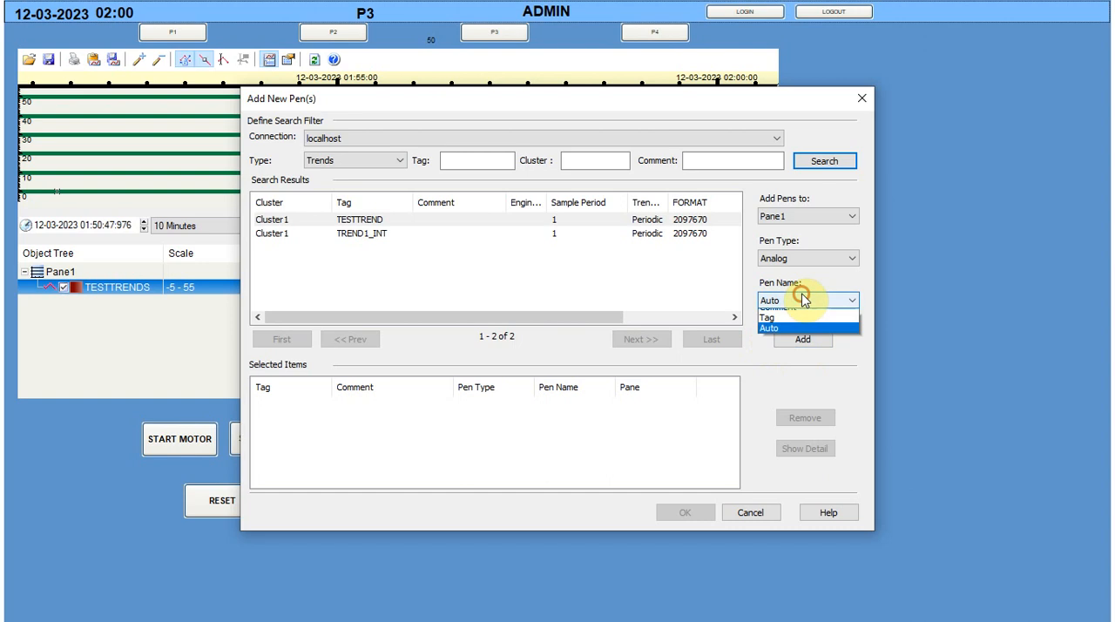
pyautogui.click(767, 329)
pyautogui.click(775, 339)
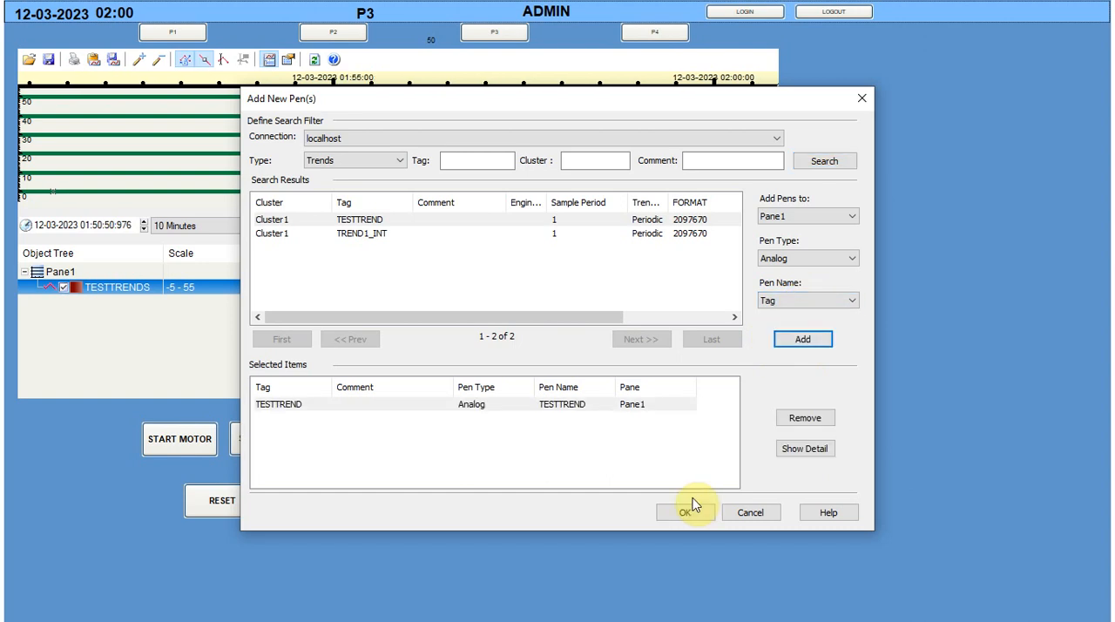
pyautogui.click(688, 511)
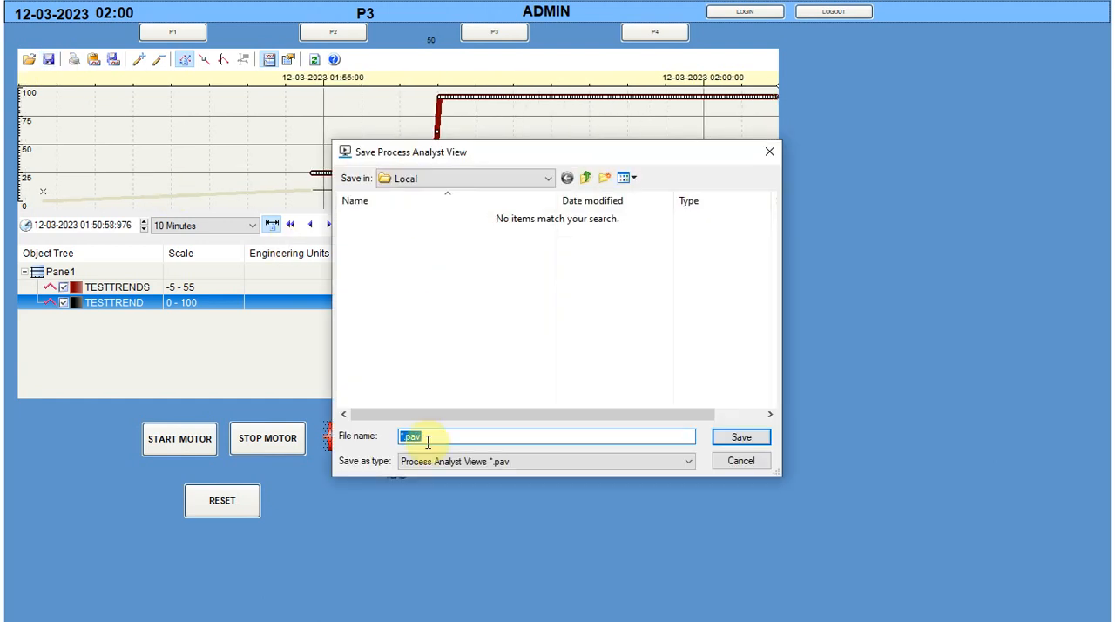
# Save the current Process Analyst view as testtrend in the Local folder
pyautogui.write('test')
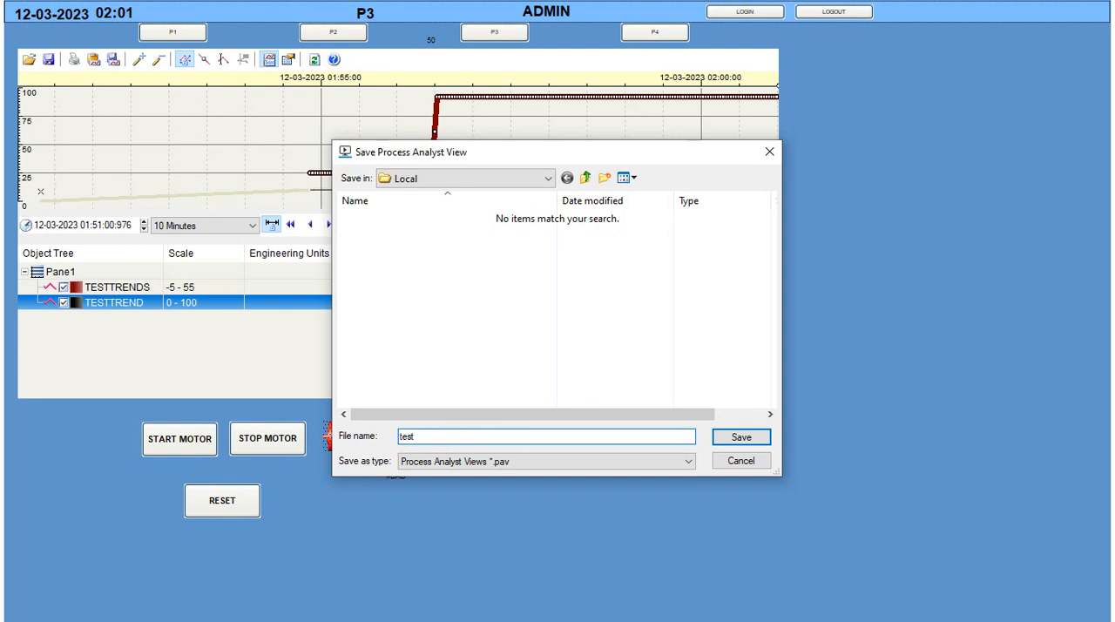
pyautogui.write('tren')
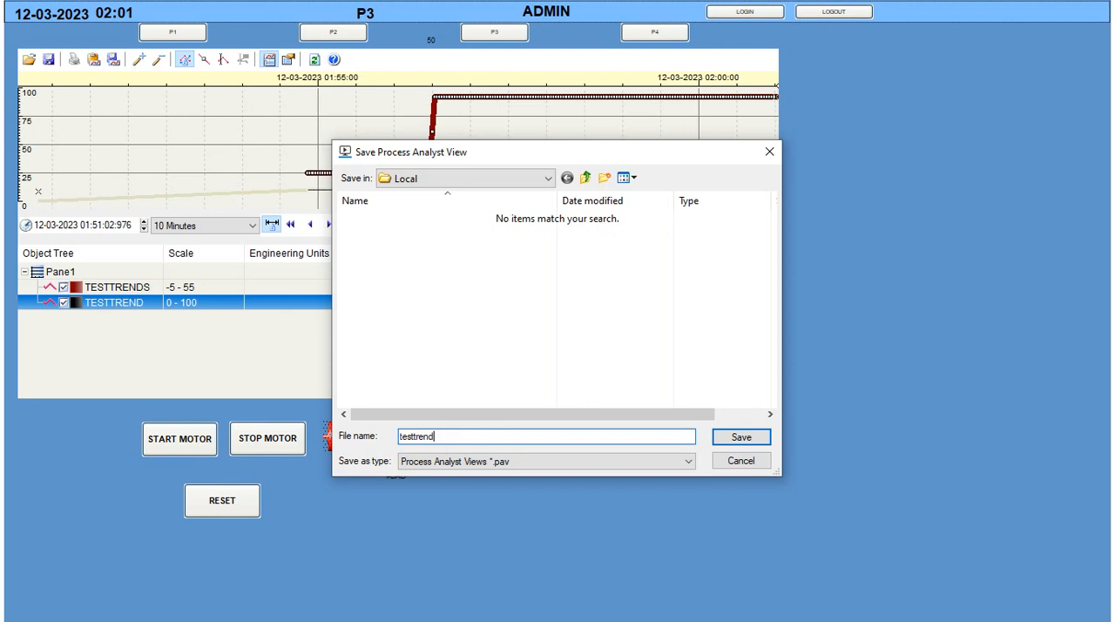
pyautogui.write('d')
pyautogui.click(735, 436)
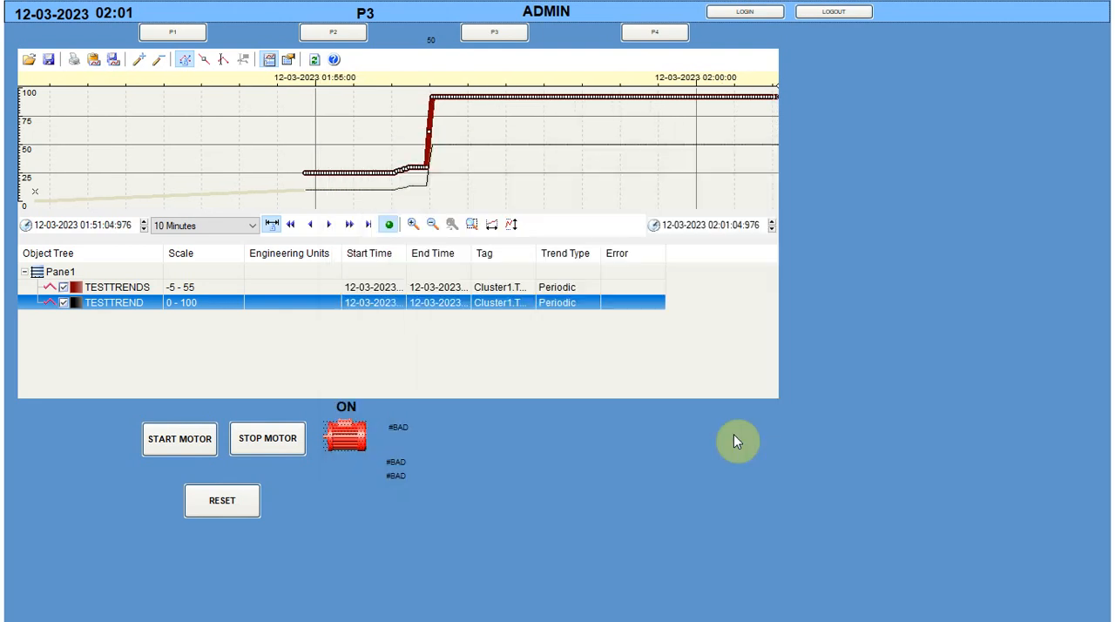
# Reload page P3 by visiting page P1, and load the saved testtrend.pav view into the Process Analyst
pyautogui.click(178, 34)
pyautogui.click(490, 34)
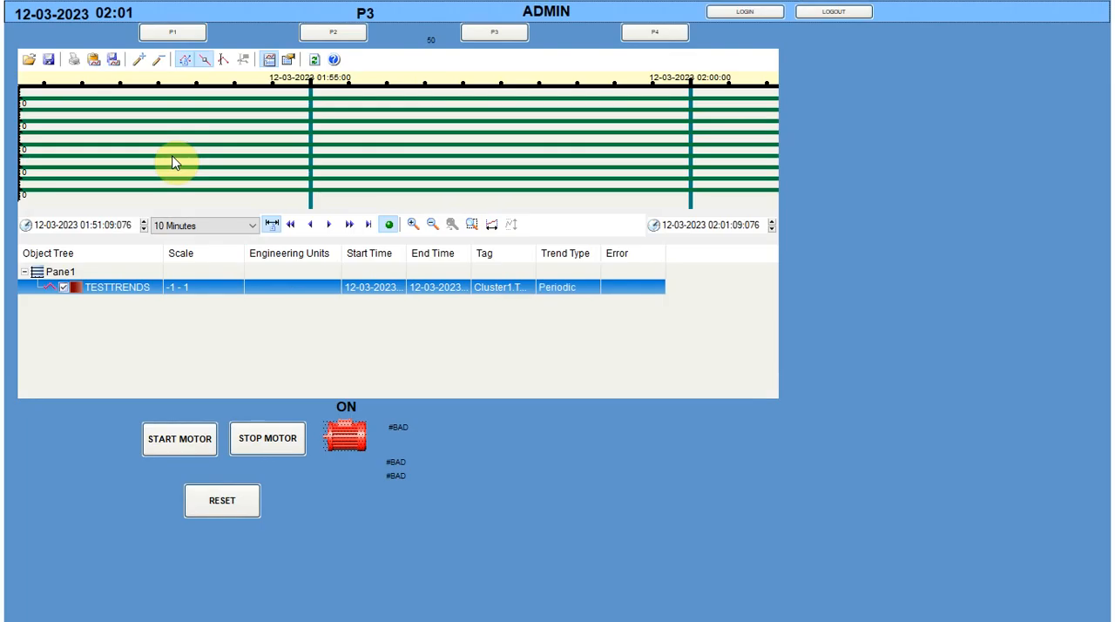
pyautogui.click(32, 61)
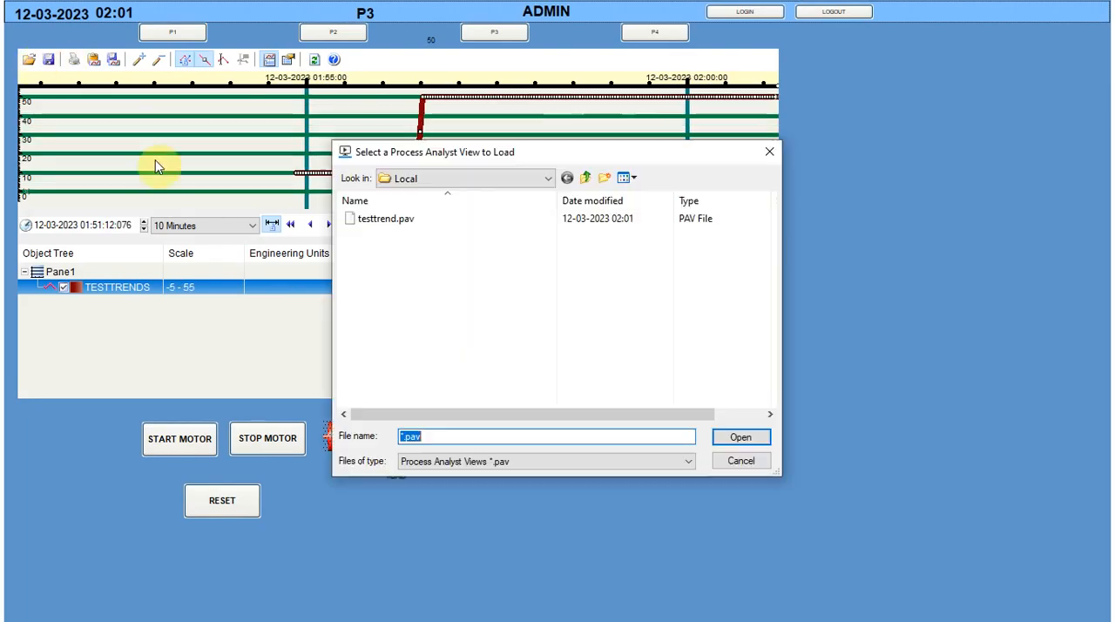
pyautogui.click(365, 228)
pyautogui.click(734, 437)
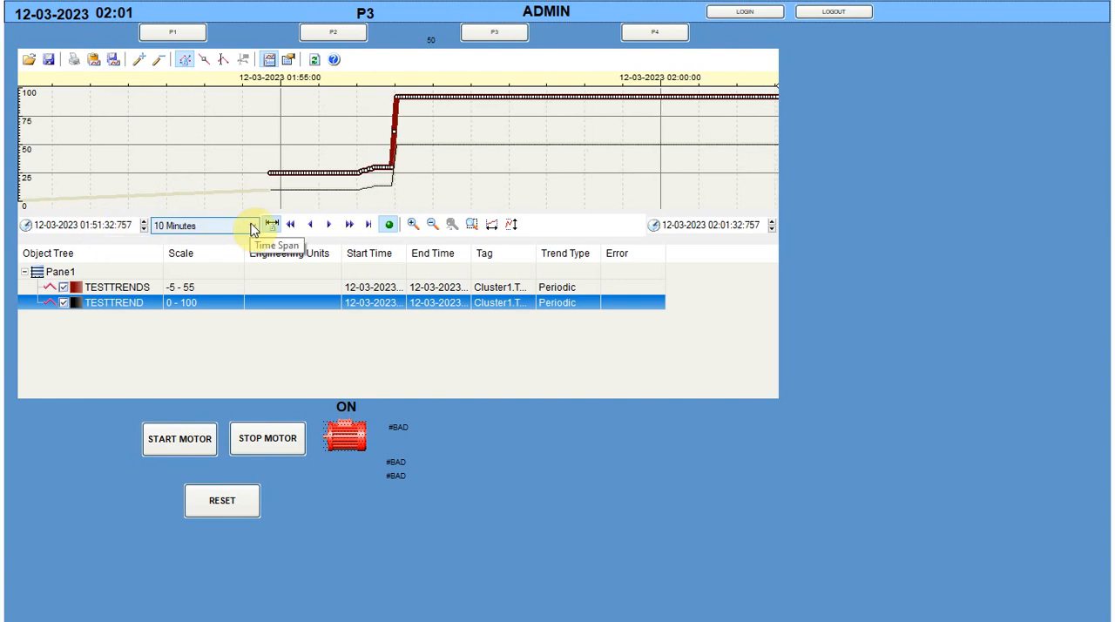
pyautogui.rightClick(283, 121)
pyautogui.click(306, 132)
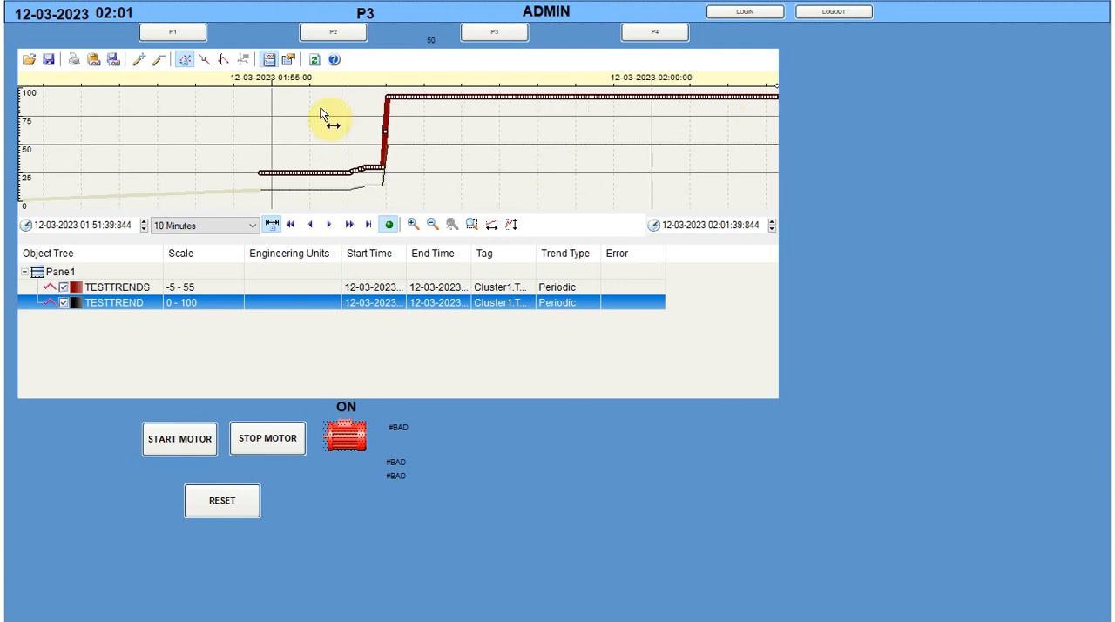
# Export the Process Analyst's trend data to an Excel file named test on the Desktop
pyautogui.click(112, 61)
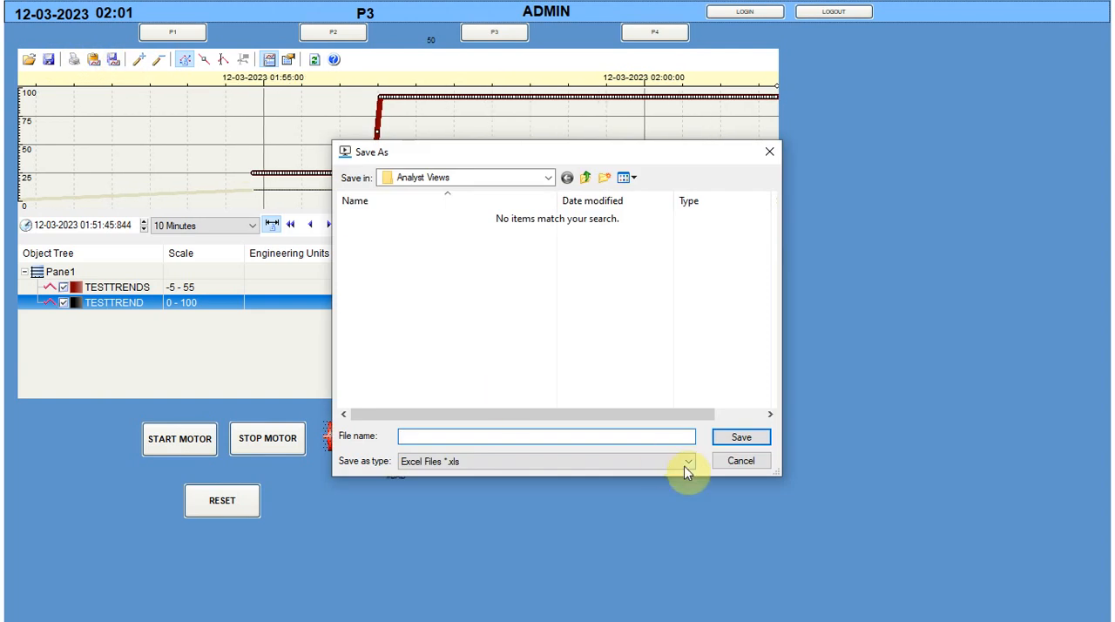
pyautogui.click(549, 181)
pyautogui.click(549, 183)
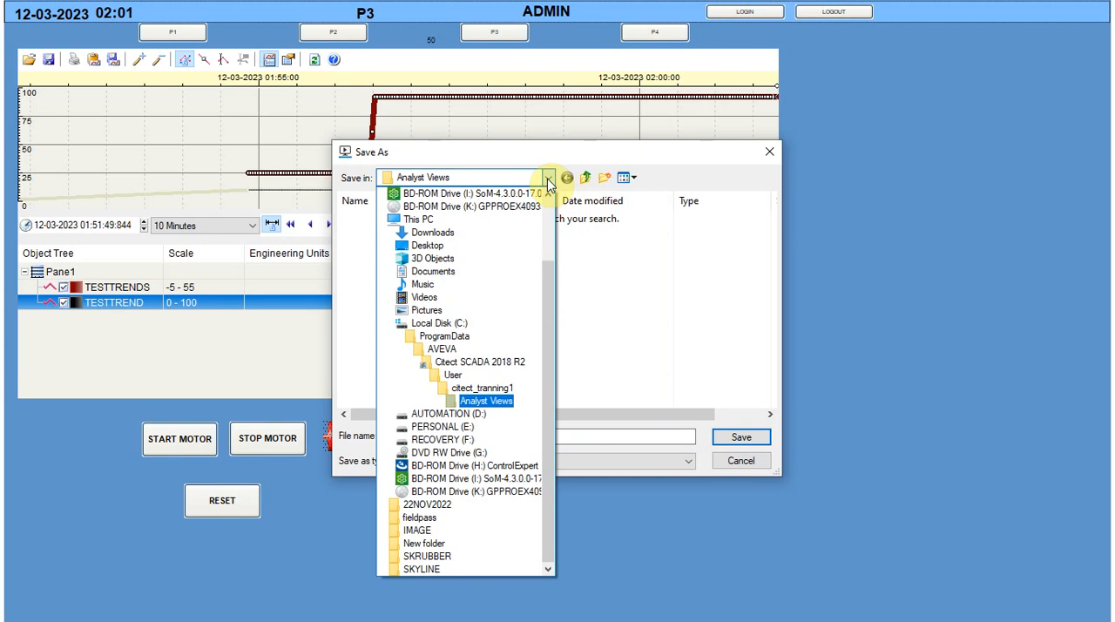
pyautogui.click(464, 248)
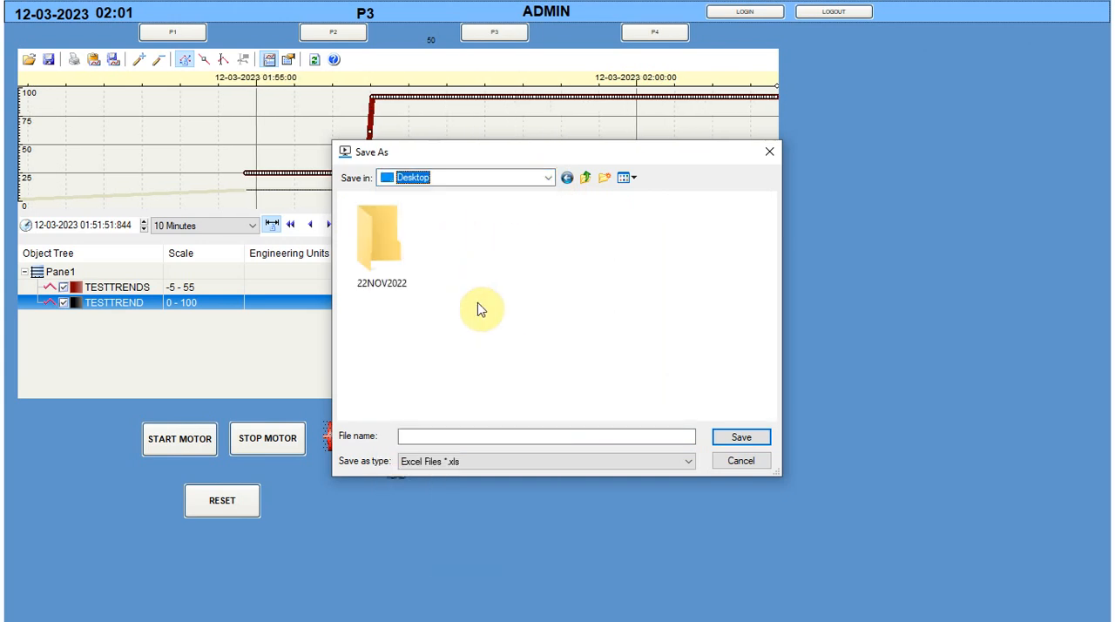
pyautogui.click(459, 436)
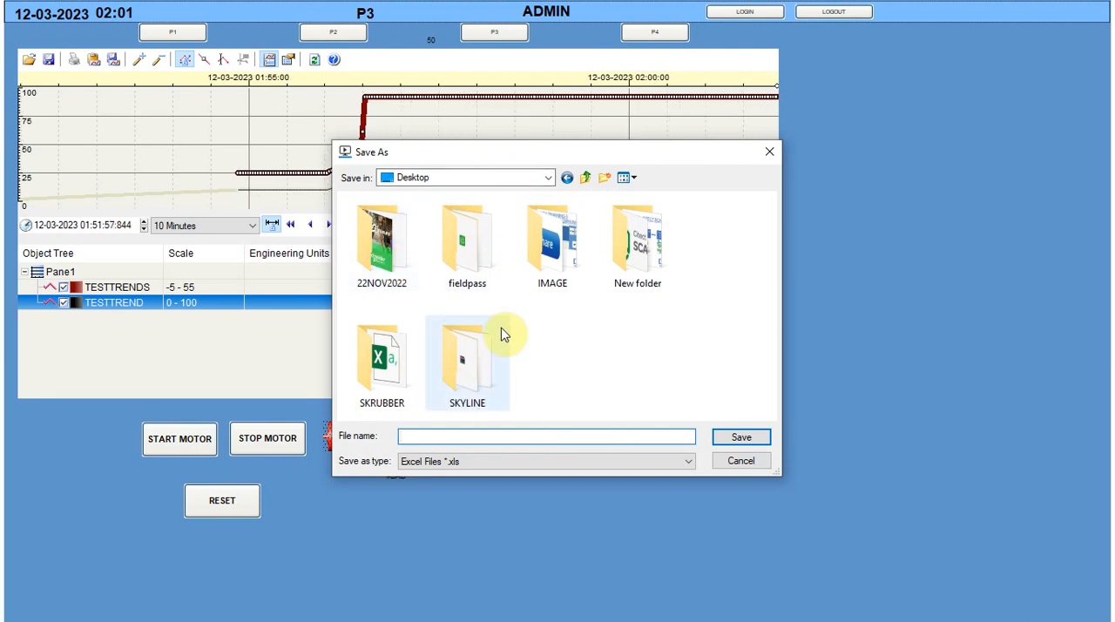
pyautogui.write('test')
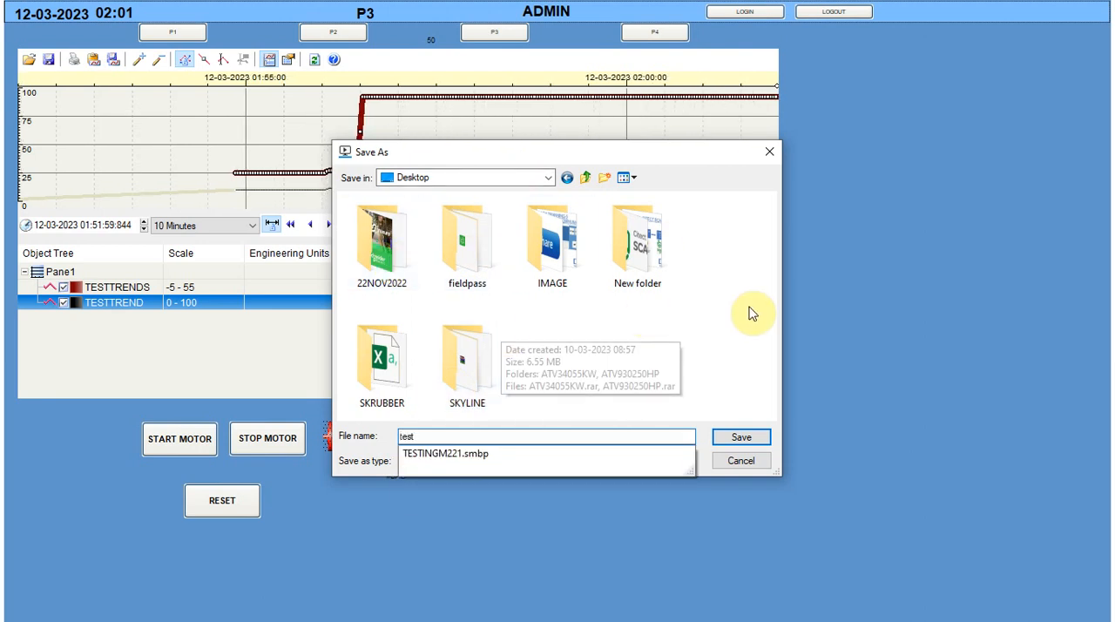
pyautogui.click(741, 436)
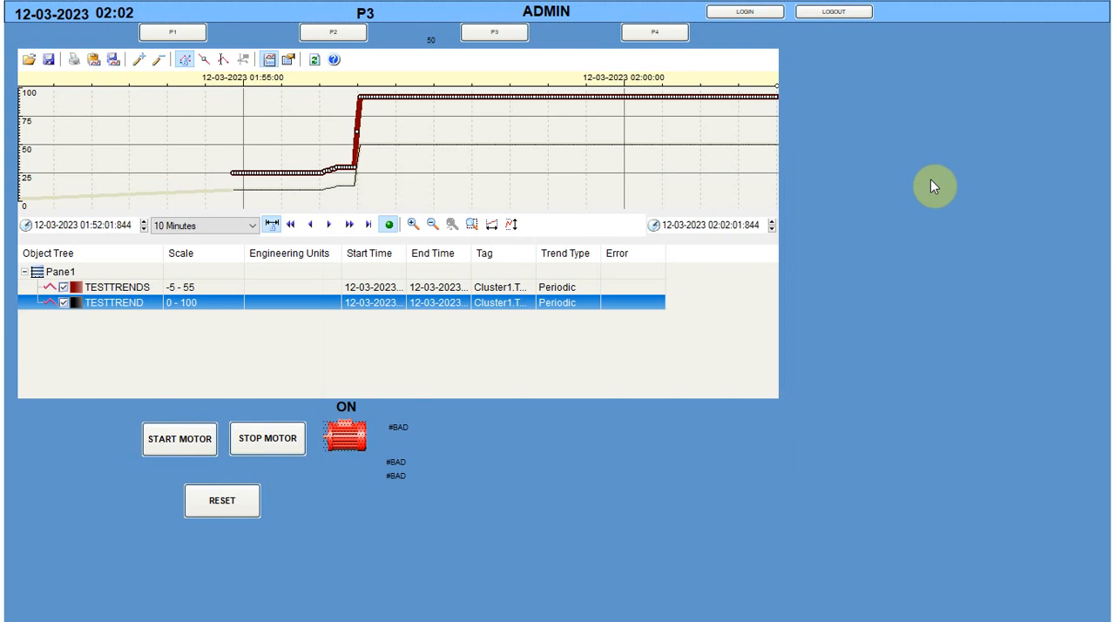
# Minimise the runtime, show the desktop, and open the exported test.xls in Excel despite the format mismatch
pyautogui.hotkey('alt', 'space')
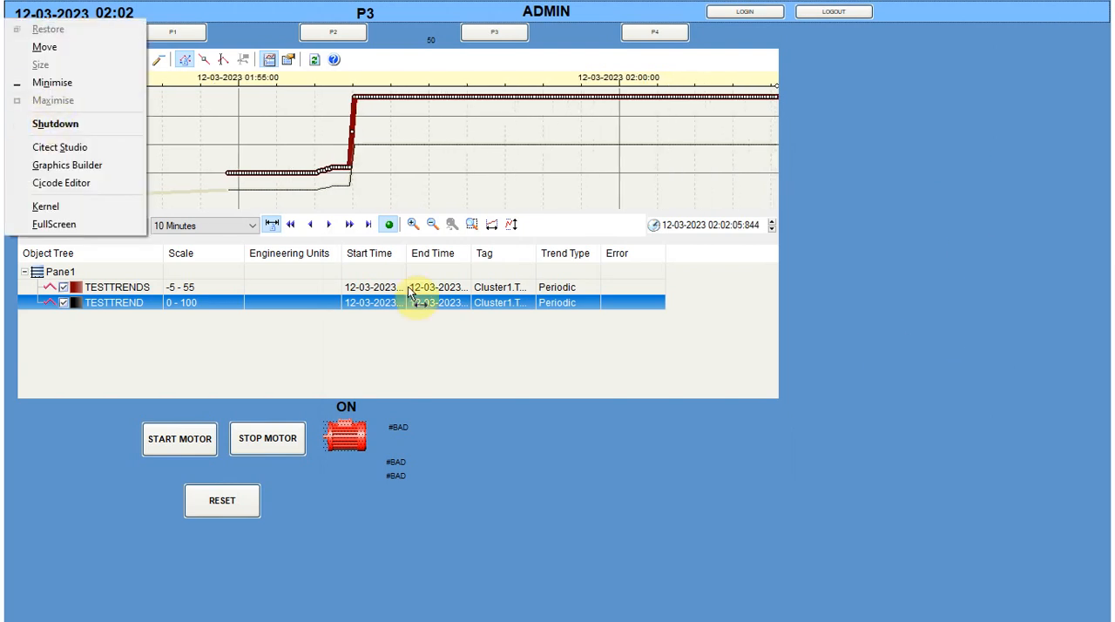
pyautogui.click(52, 82)
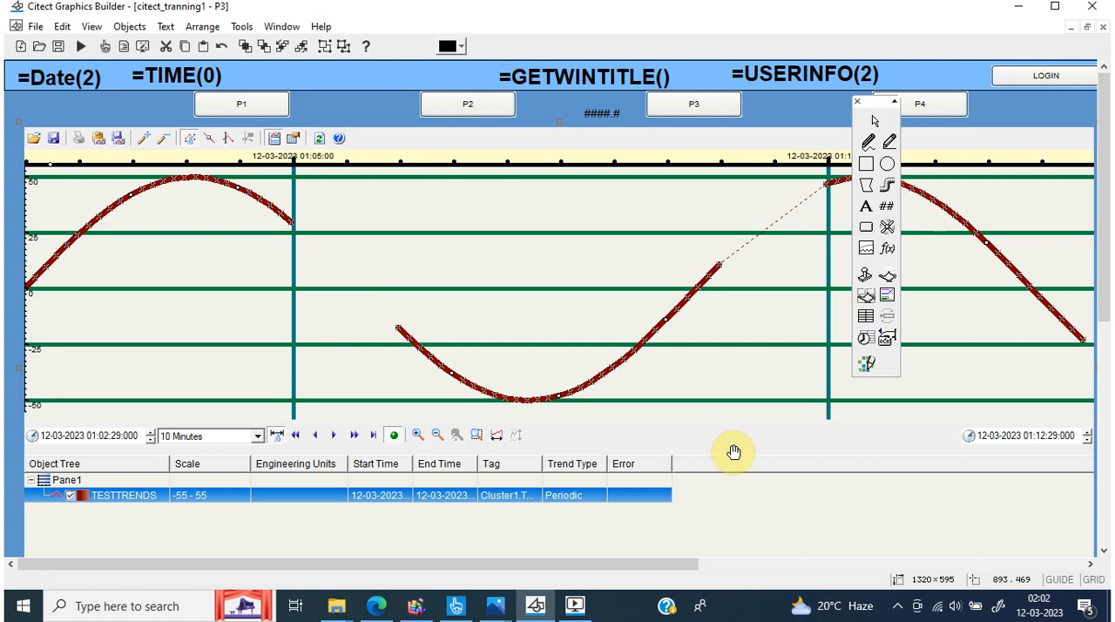
pyautogui.click(1109, 607)
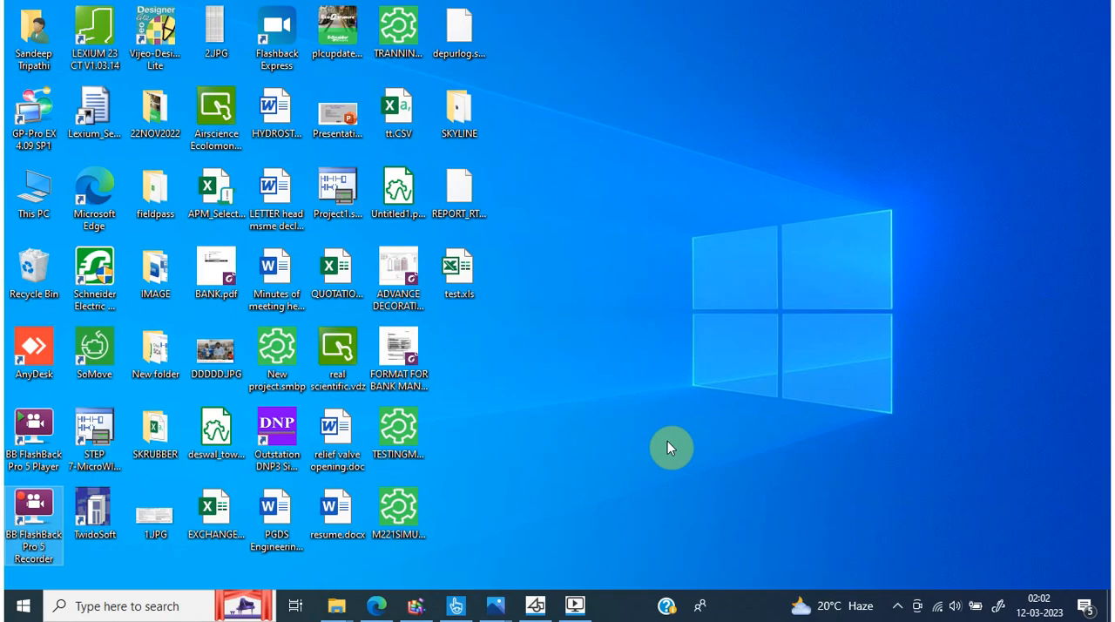
pyautogui.doubleClick(466, 287)
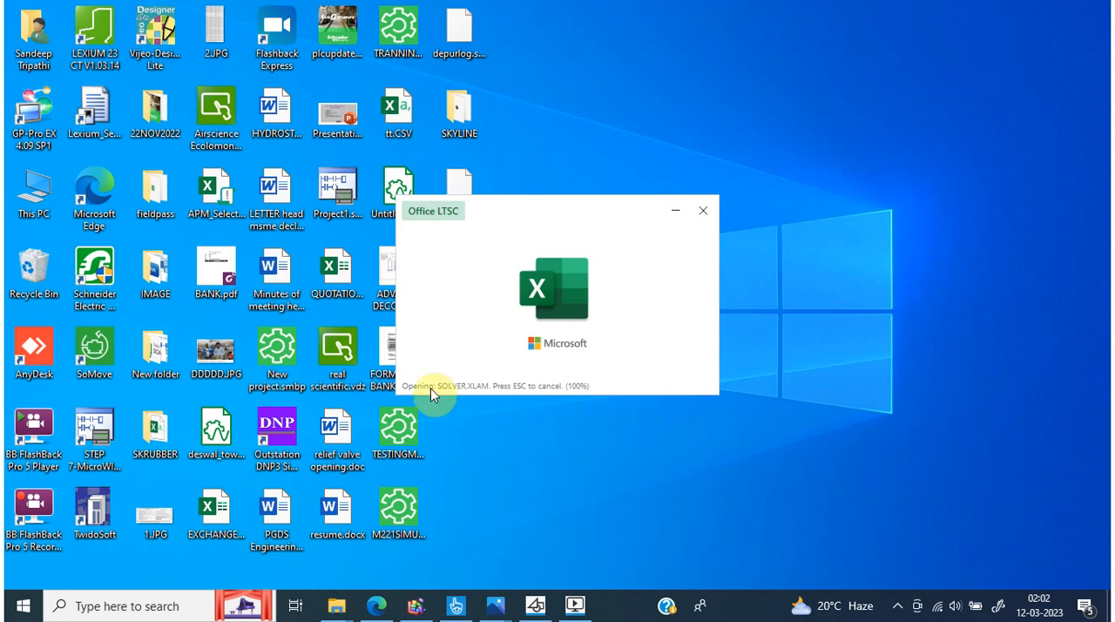
pyautogui.click(449, 599)
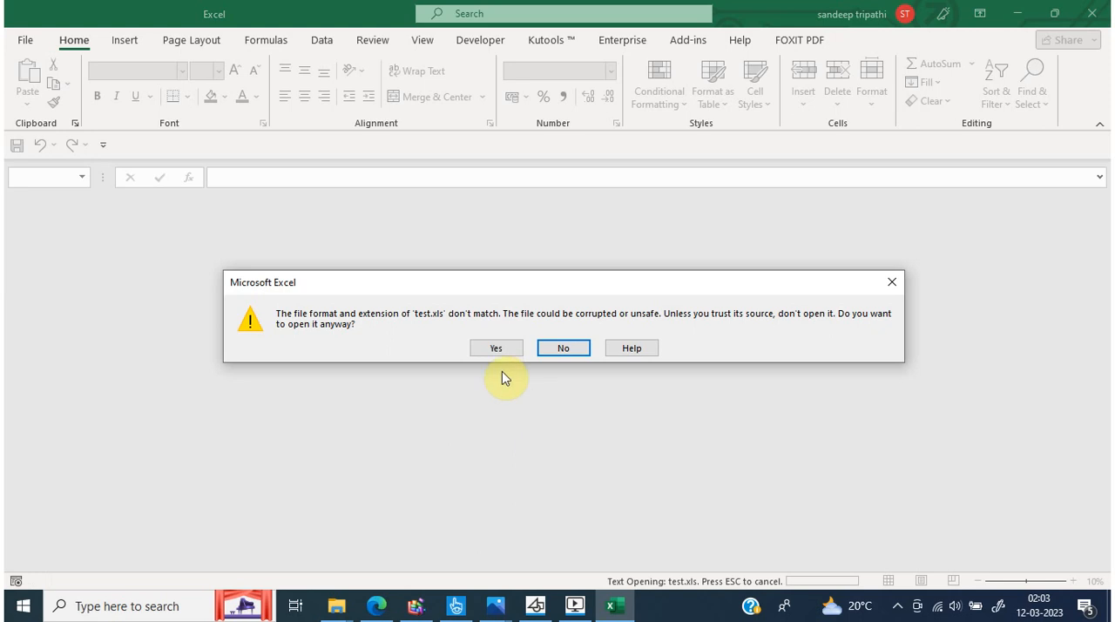
pyautogui.click(494, 346)
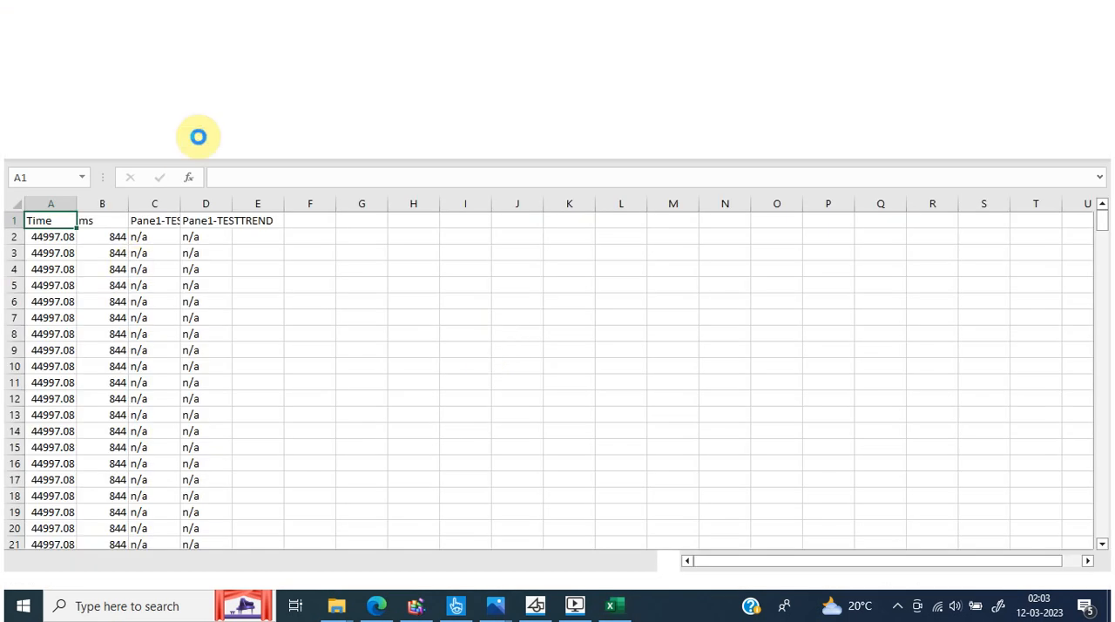
# Widen column C to fit its Pane1-TESTTRENDS heading, and dismiss the licence and data-loss notices
pyautogui.doubleClick(181, 202)
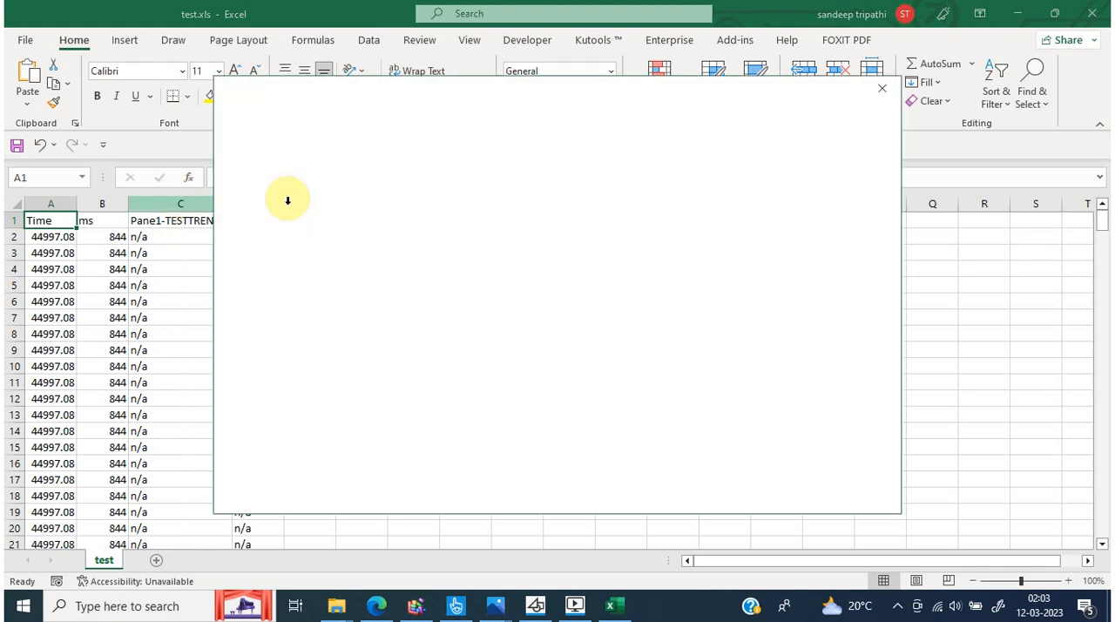
pyautogui.click(883, 92)
pyautogui.click(155, 284)
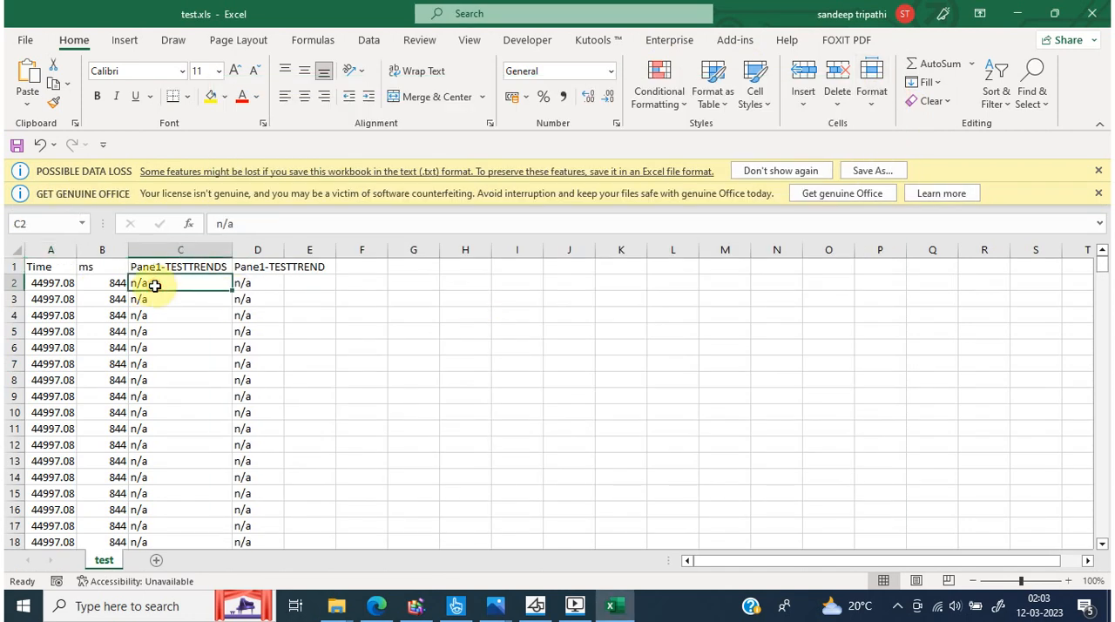
pyautogui.click(1099, 170)
pyautogui.click(1098, 163)
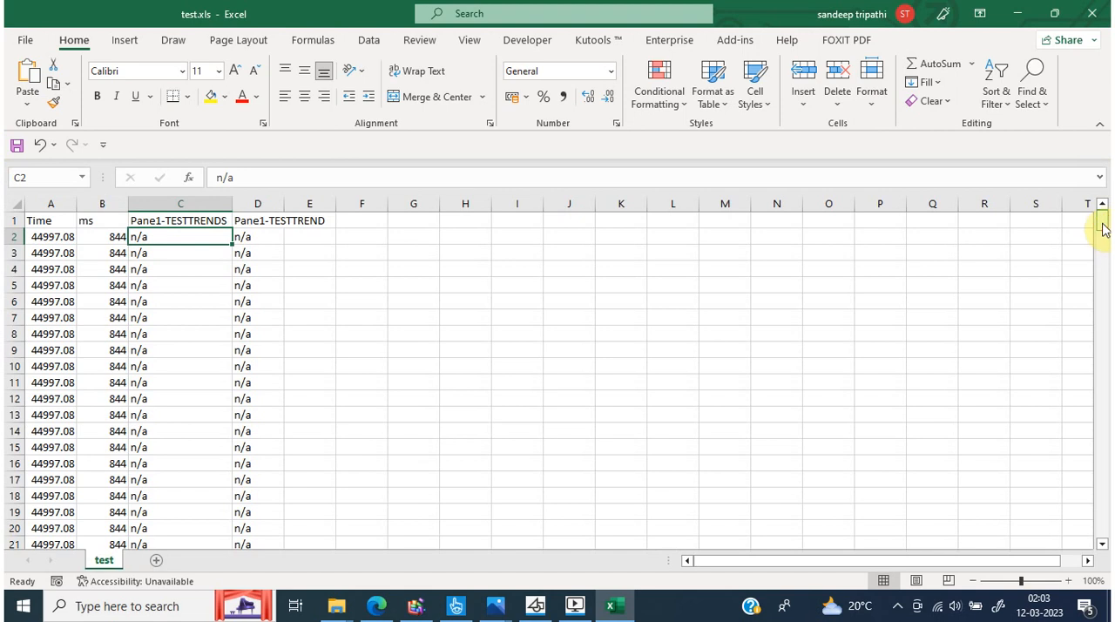
# Format the Time column's values in A2:A302 as Time with the 01:30:55 PM type
pyautogui.moveTo(1104, 228)
pyautogui.mouseDown()
pyautogui.moveTo(1105, 372)
pyautogui.moveTo(1103, 217)
pyautogui.mouseUp()
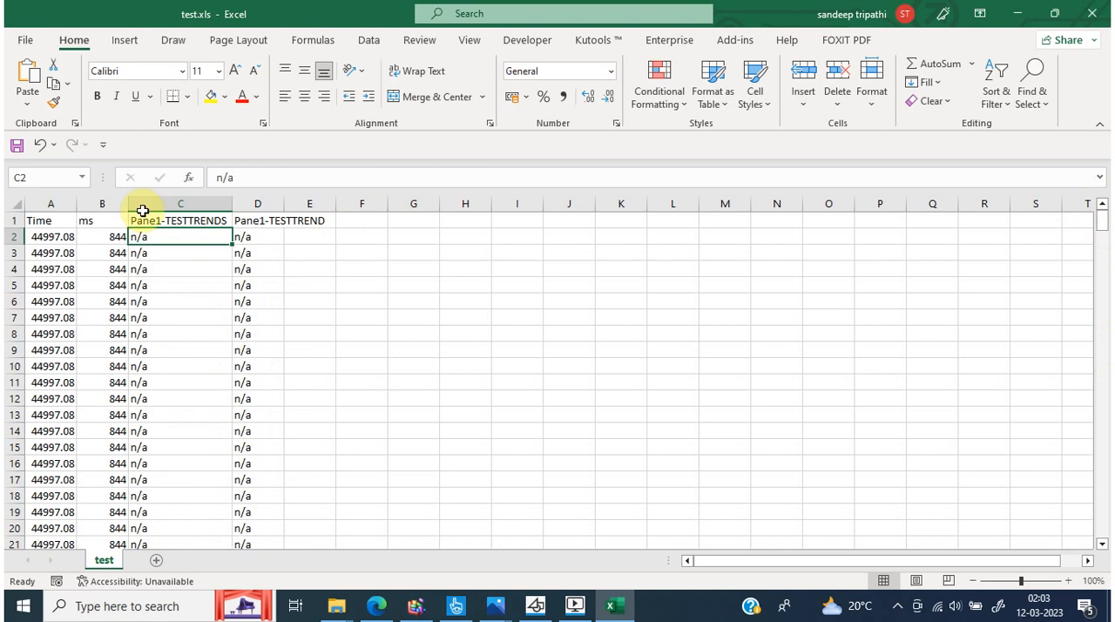
pyautogui.click(63, 236)
pyautogui.moveTo(39, 528)
pyautogui.mouseDown()
pyautogui.moveTo(41, 614)
pyautogui.moveTo(41, 514)
pyautogui.moveTo(50, 511)
pyautogui.mouseUp()
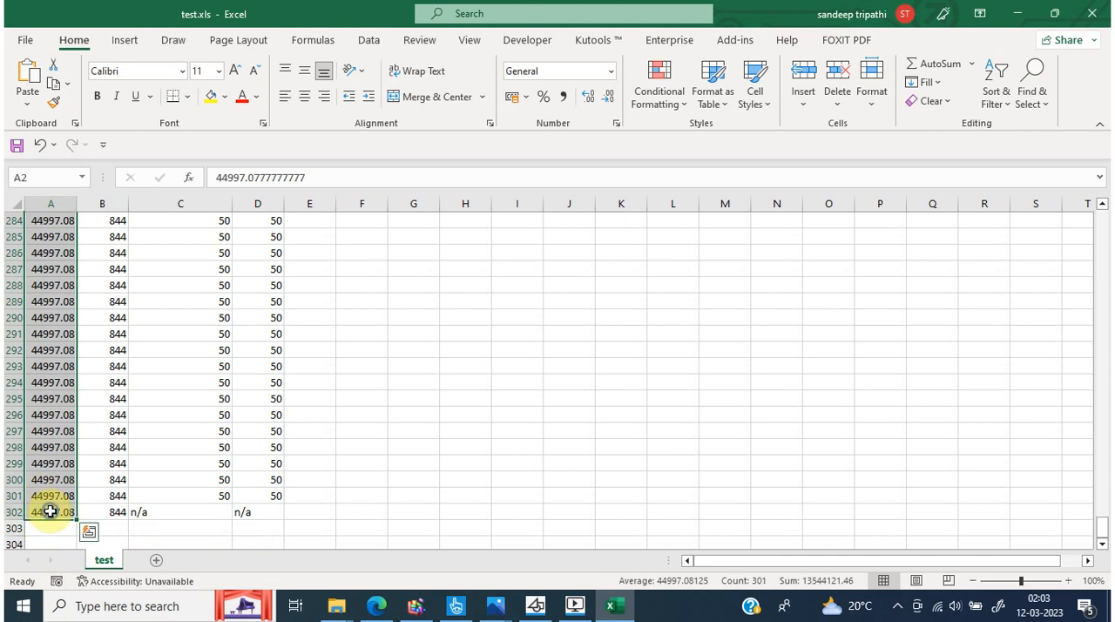
pyautogui.rightClick(50, 510)
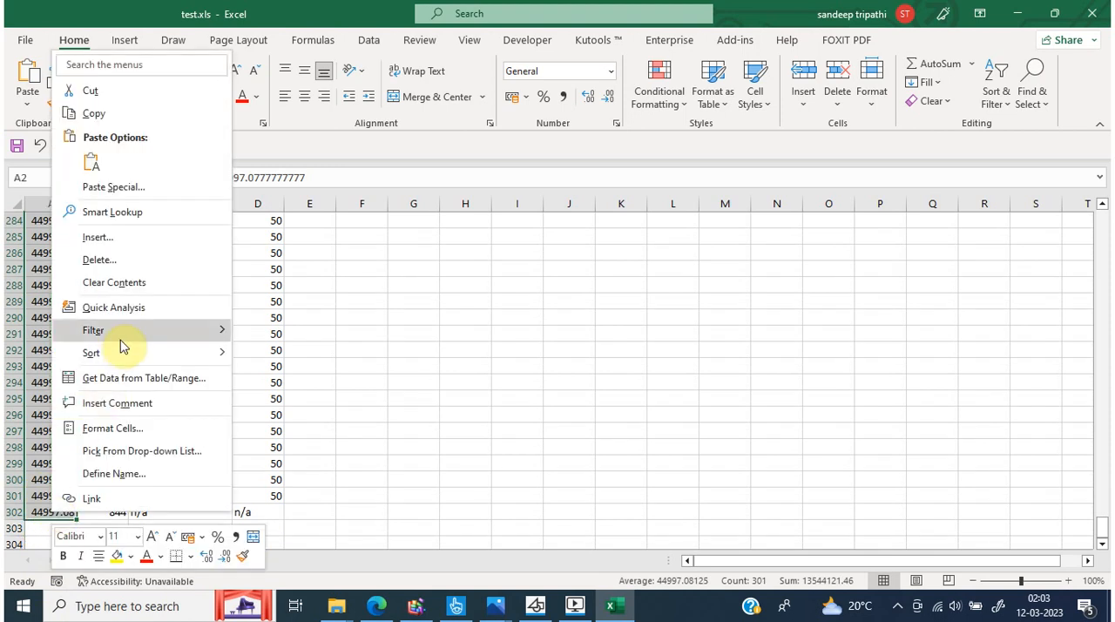
pyautogui.click(150, 424)
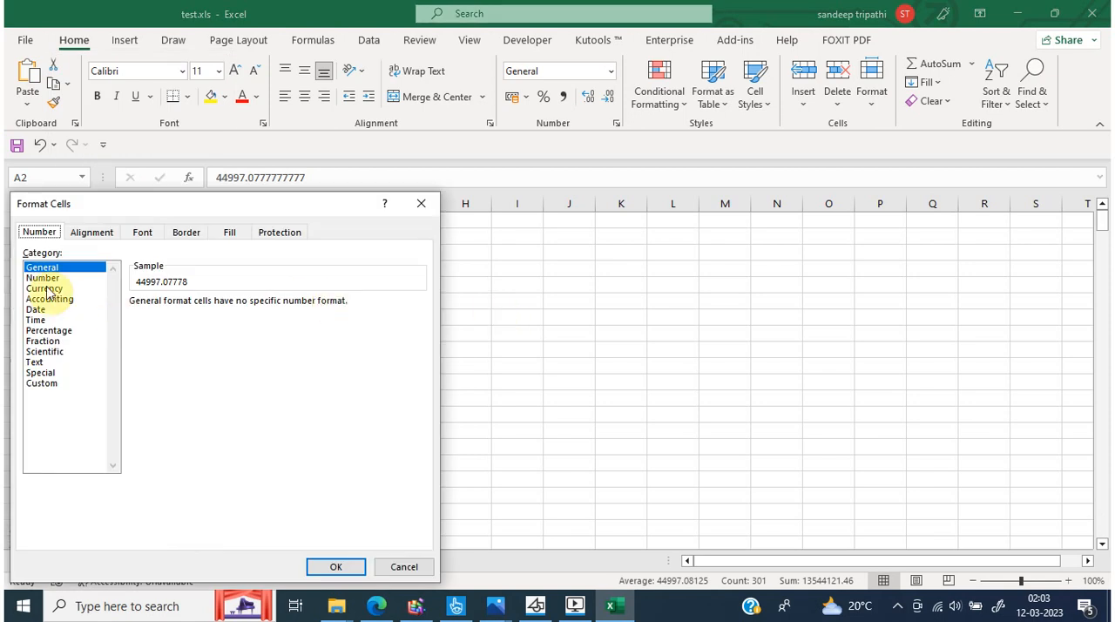
pyautogui.click(37, 320)
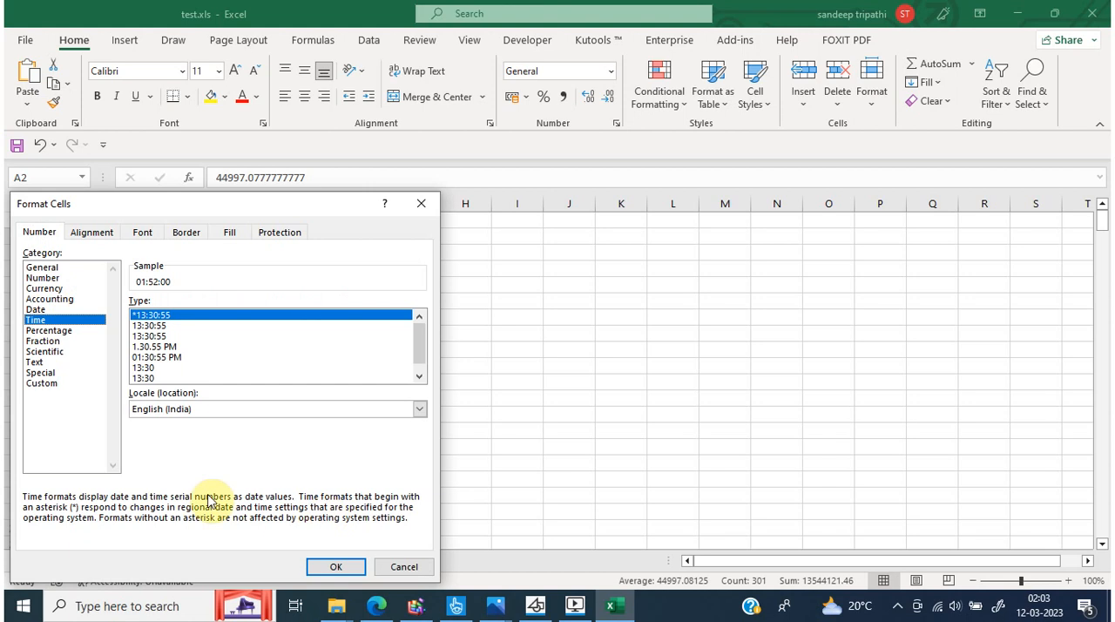
pyautogui.click(149, 346)
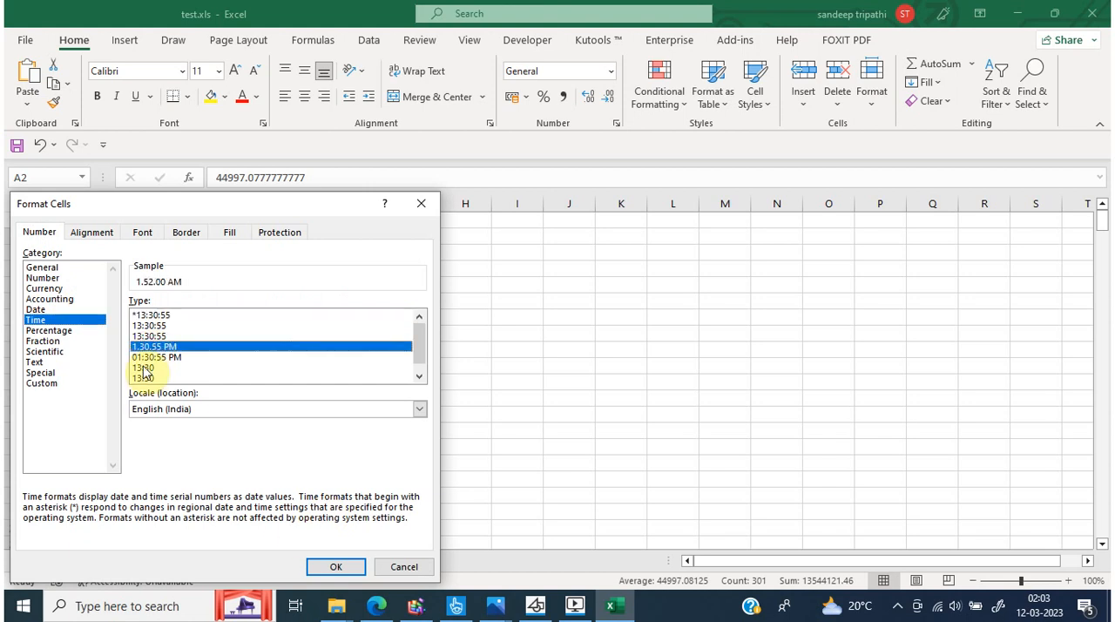
pyautogui.click(152, 357)
pyautogui.click(324, 567)
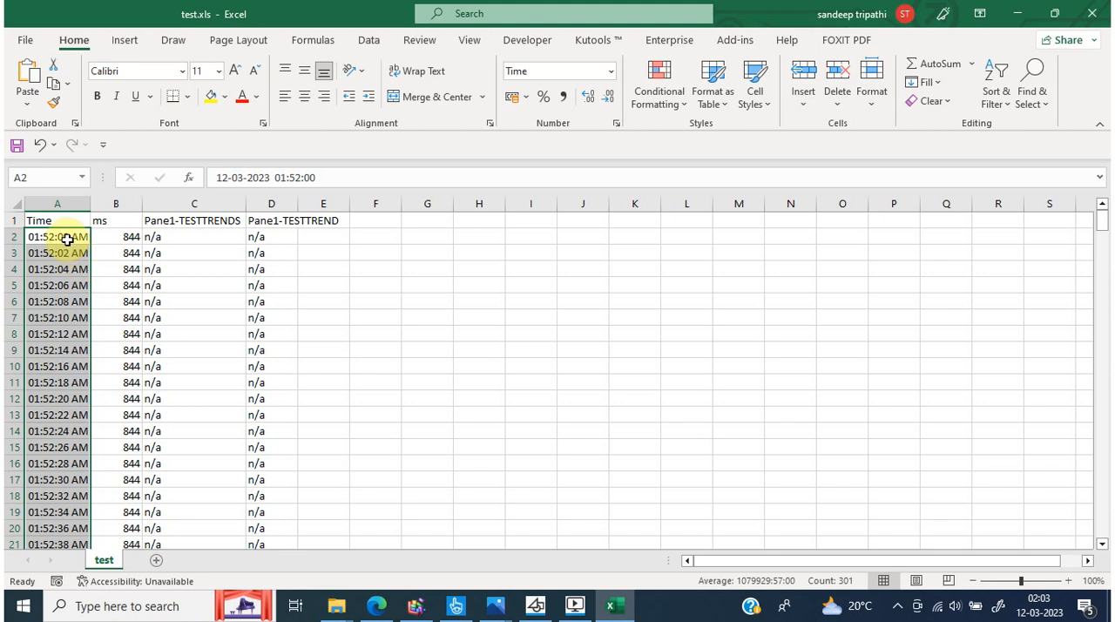
# Review the exported timestamps and pen values further down the sheet, and close the test.xls workbook
pyautogui.click(144, 251)
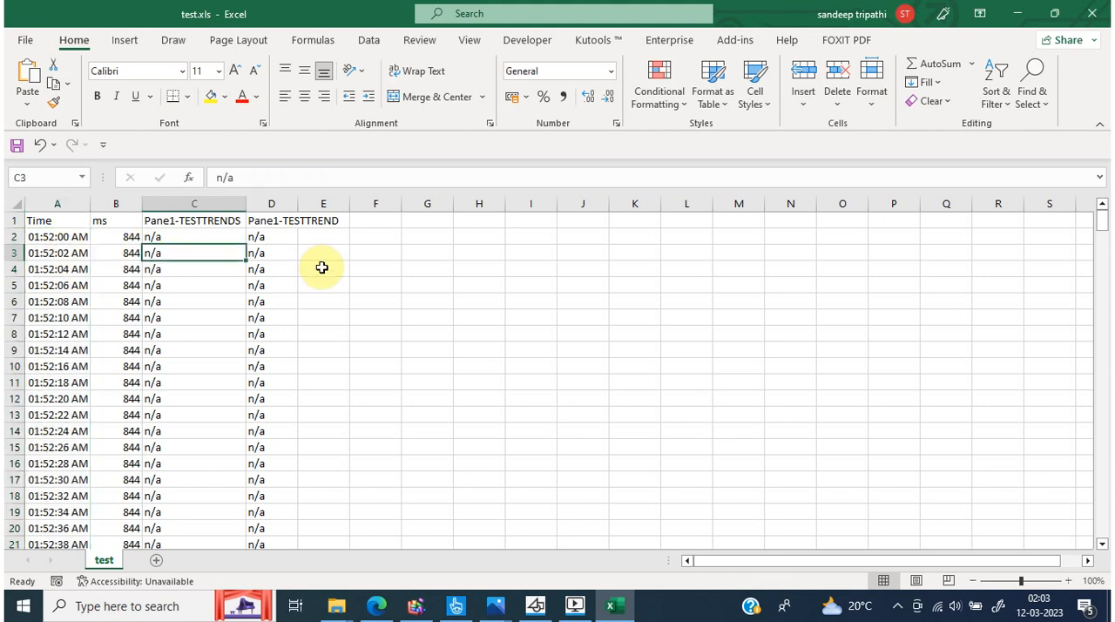
pyautogui.moveTo(1101, 219); pyautogui.dragTo(1103, 344)
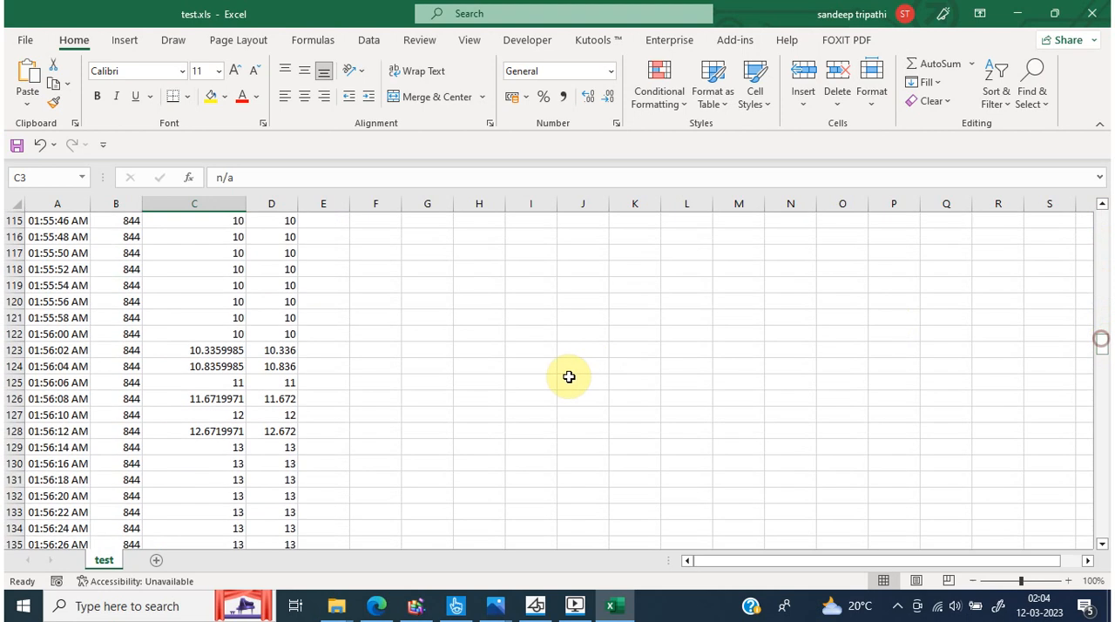
pyautogui.click(1091, 12)
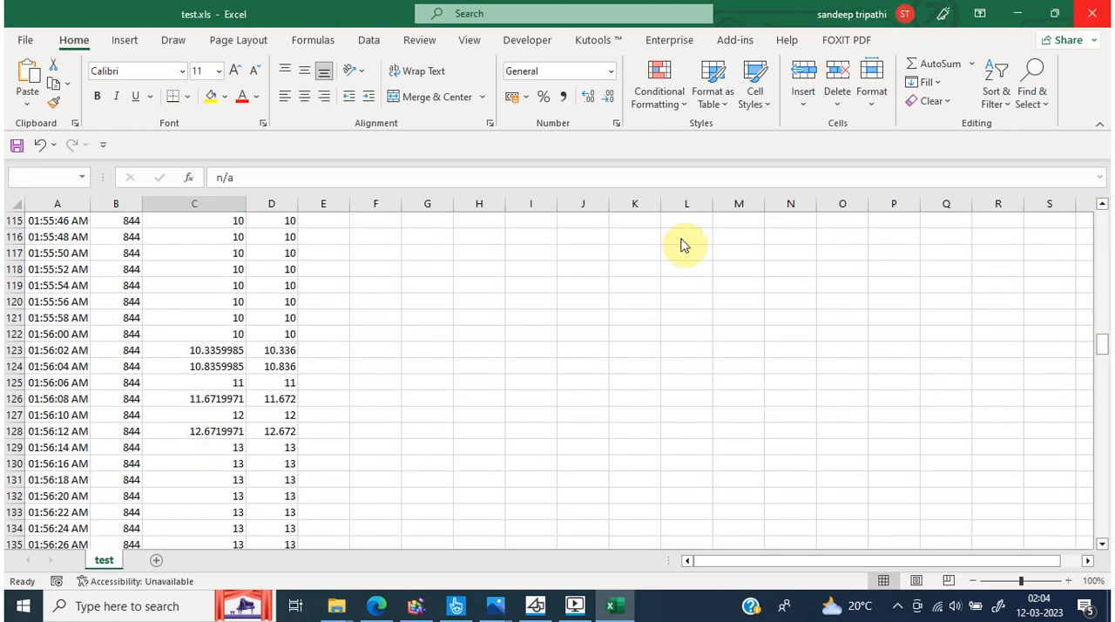
pyautogui.click(559, 321)
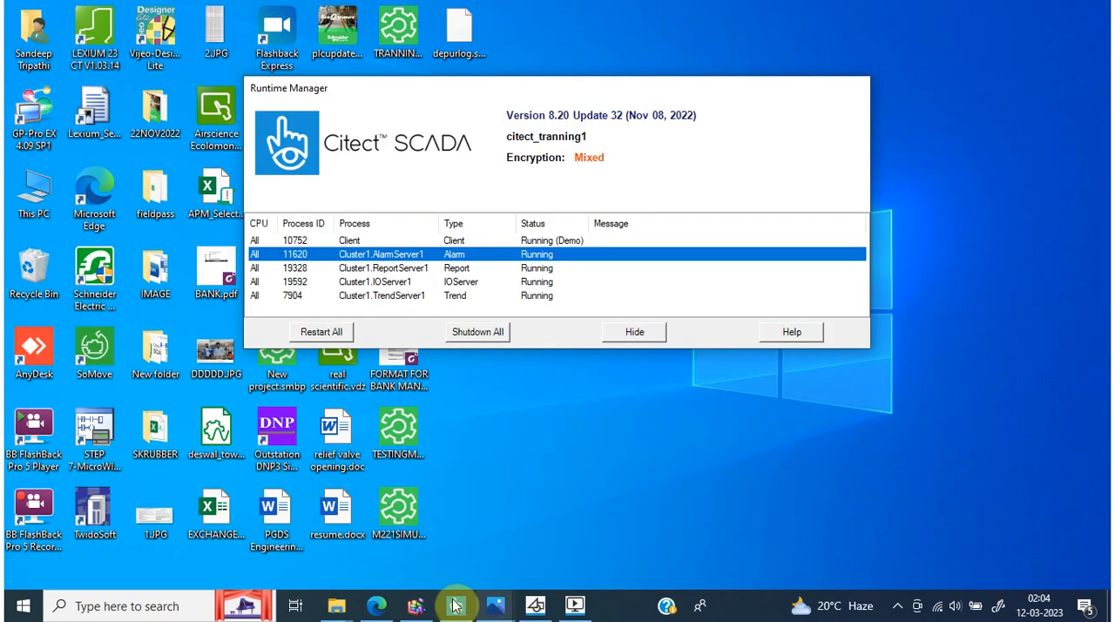
# Switch back to the Citect runtime's P3 page, set the trend time span to 1 Minute, and copy the chart data
pyautogui.click(568, 610)
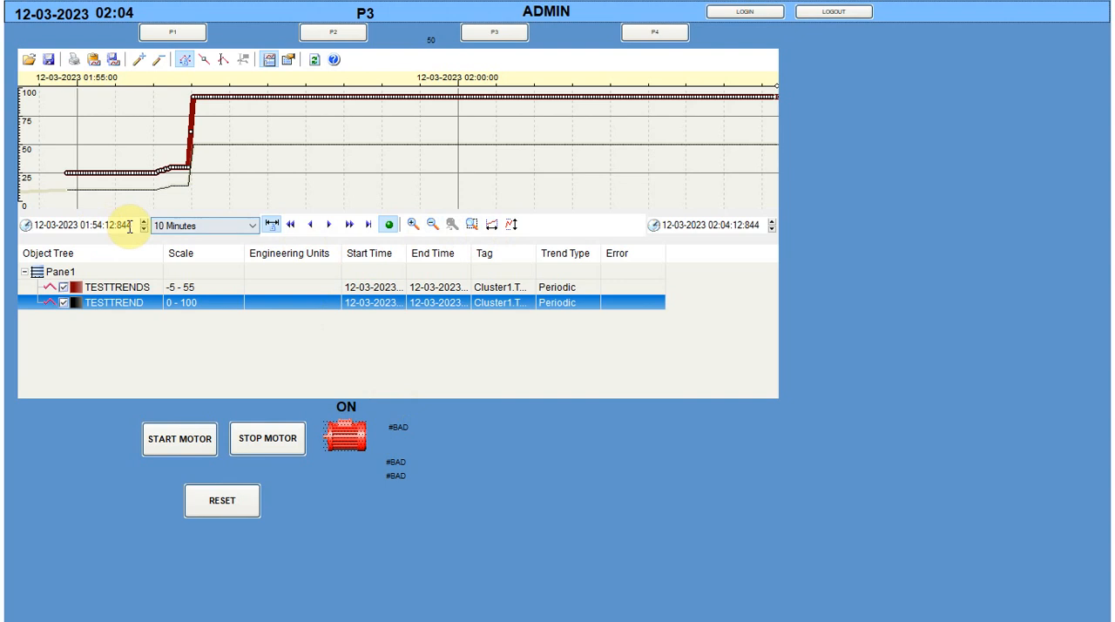
pyautogui.click(175, 227)
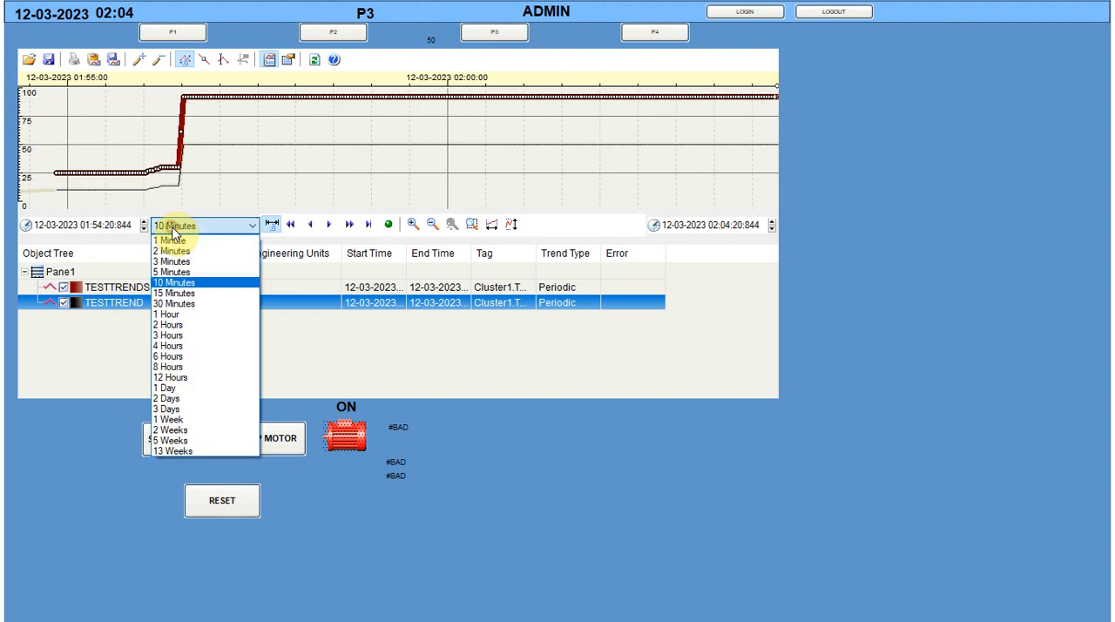
pyautogui.click(174, 241)
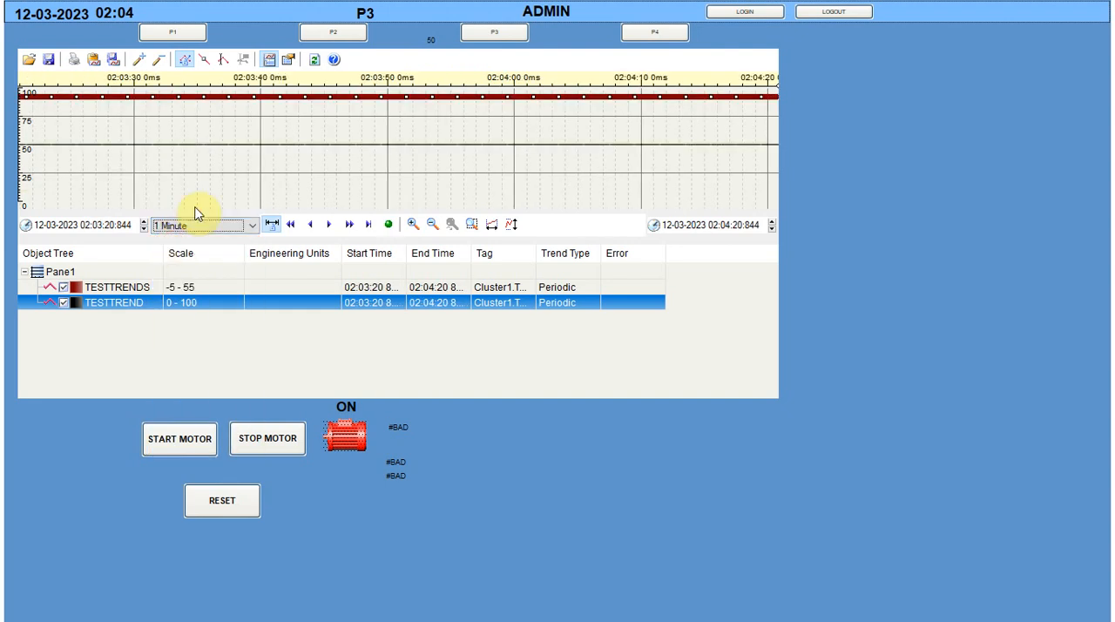
pyautogui.rightClick(229, 116)
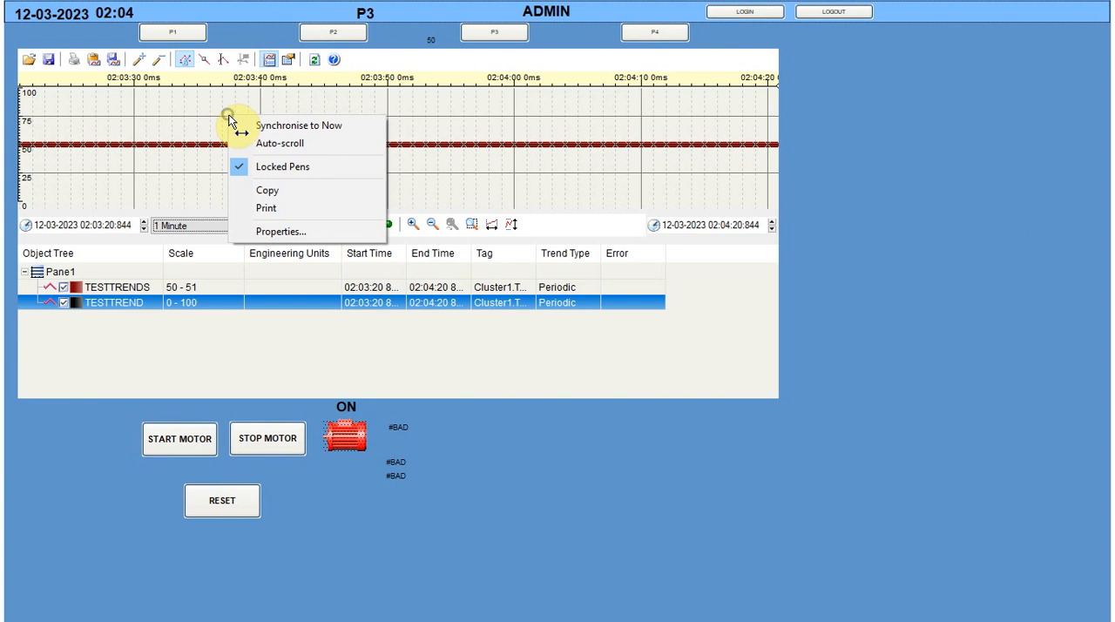
pyautogui.click(275, 193)
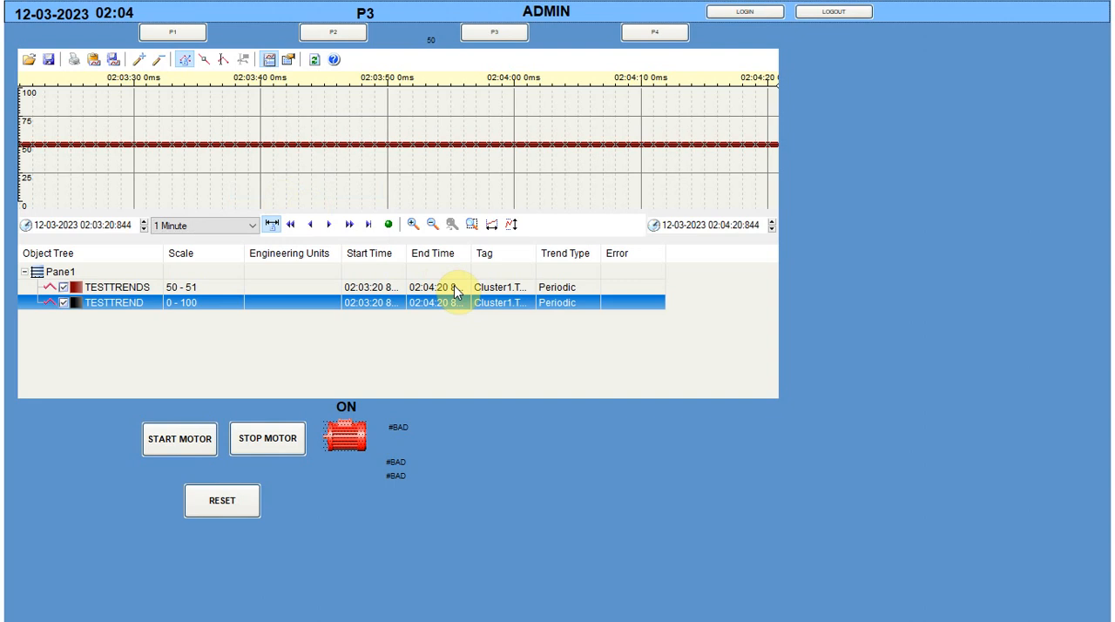
pyautogui.press('super')
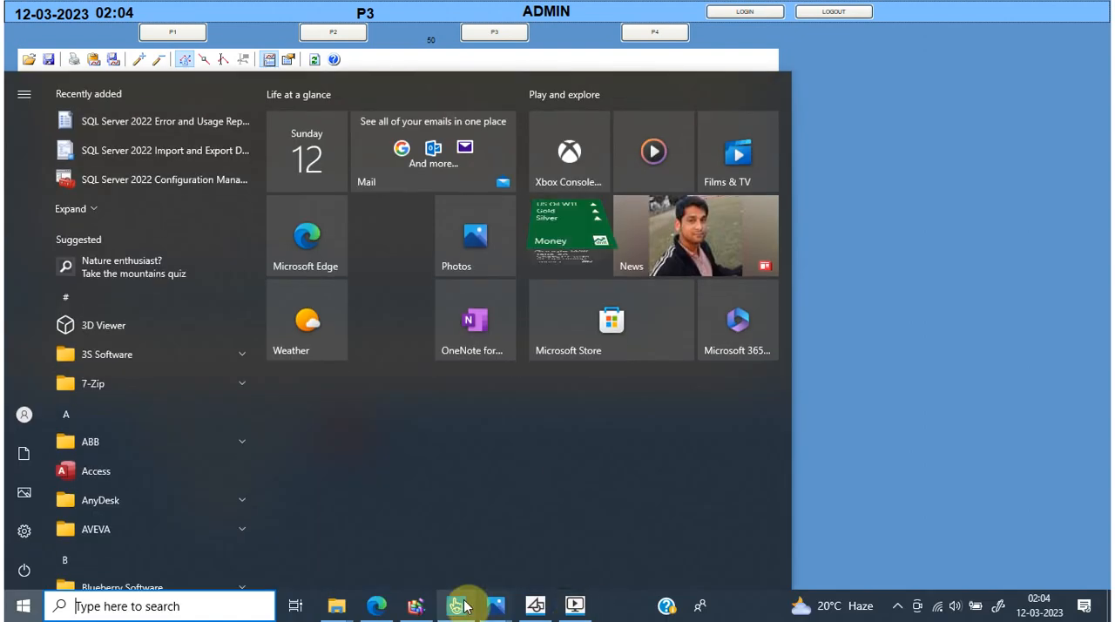
pyautogui.rightClick(610, 604)
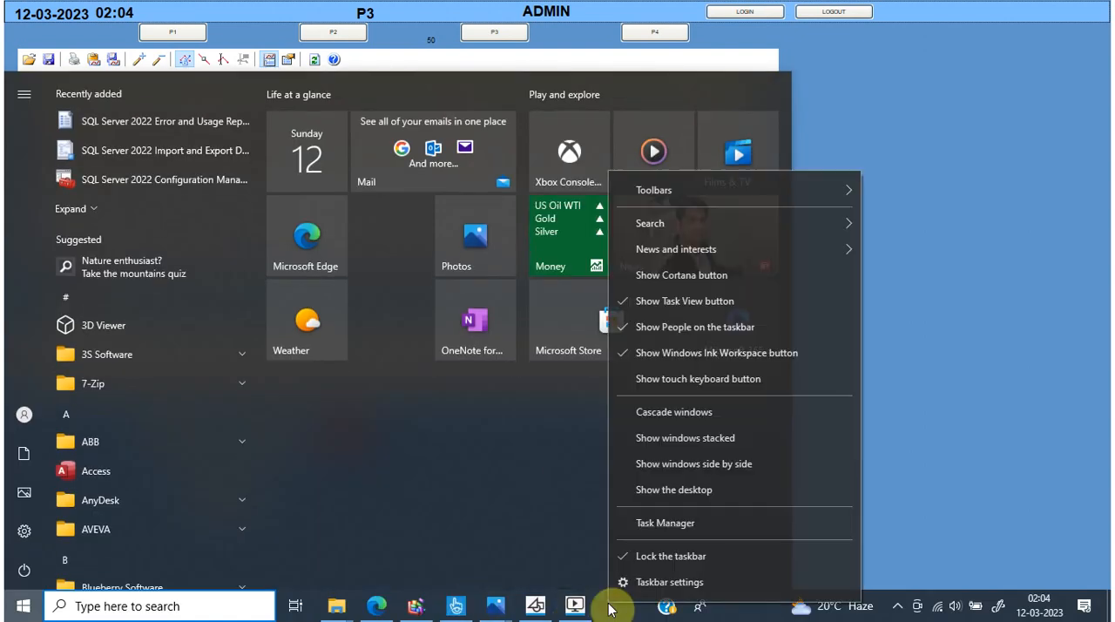
pyautogui.click(656, 522)
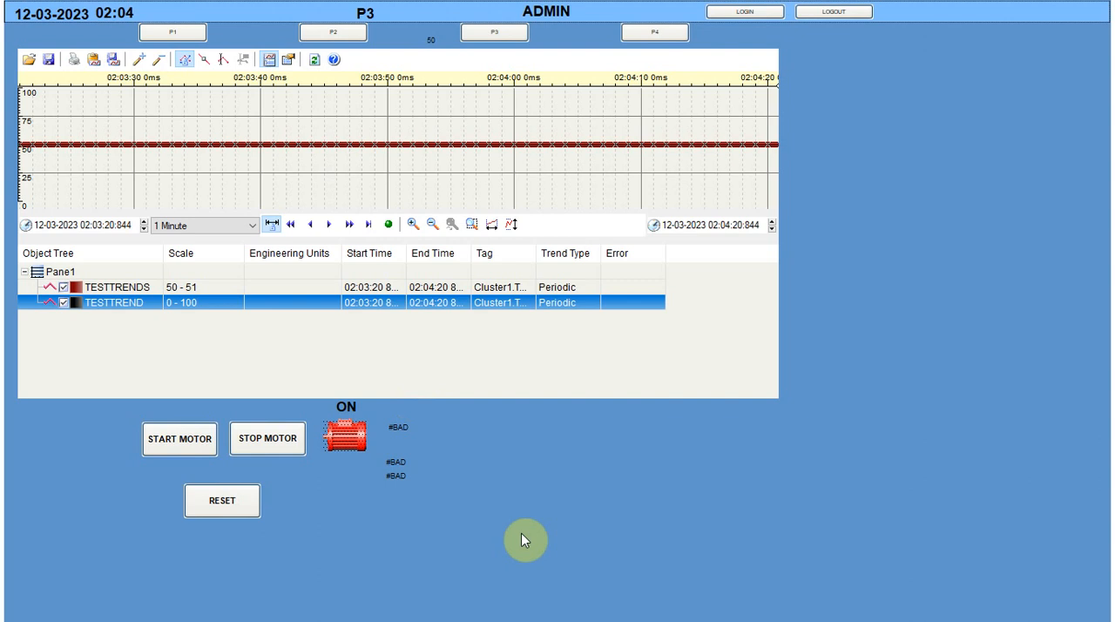
pyautogui.press('super')
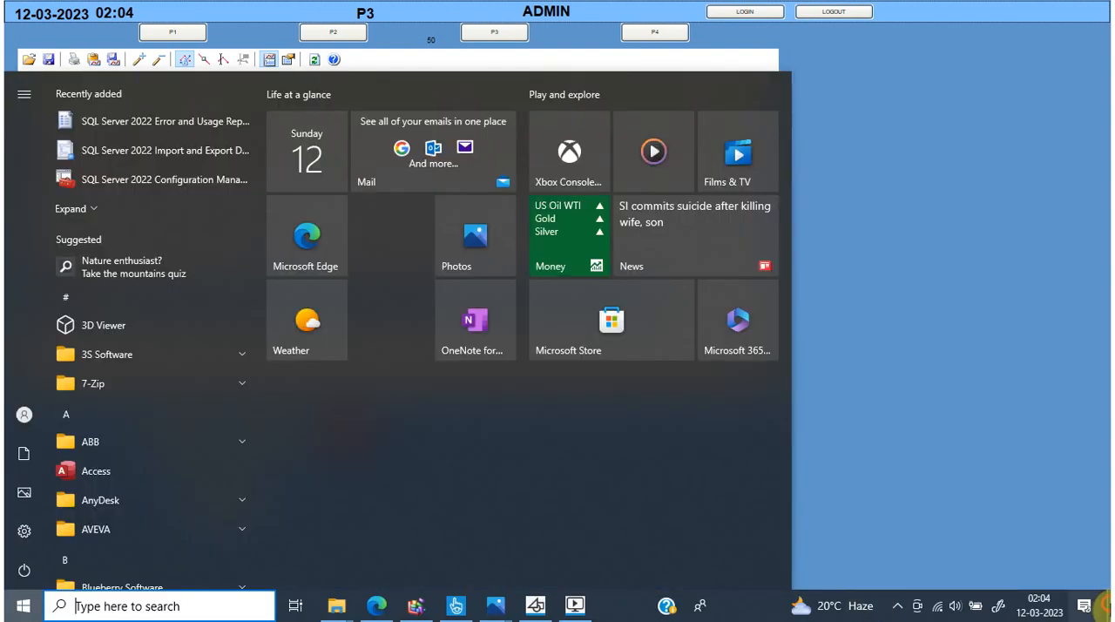
pyautogui.click(1108, 603)
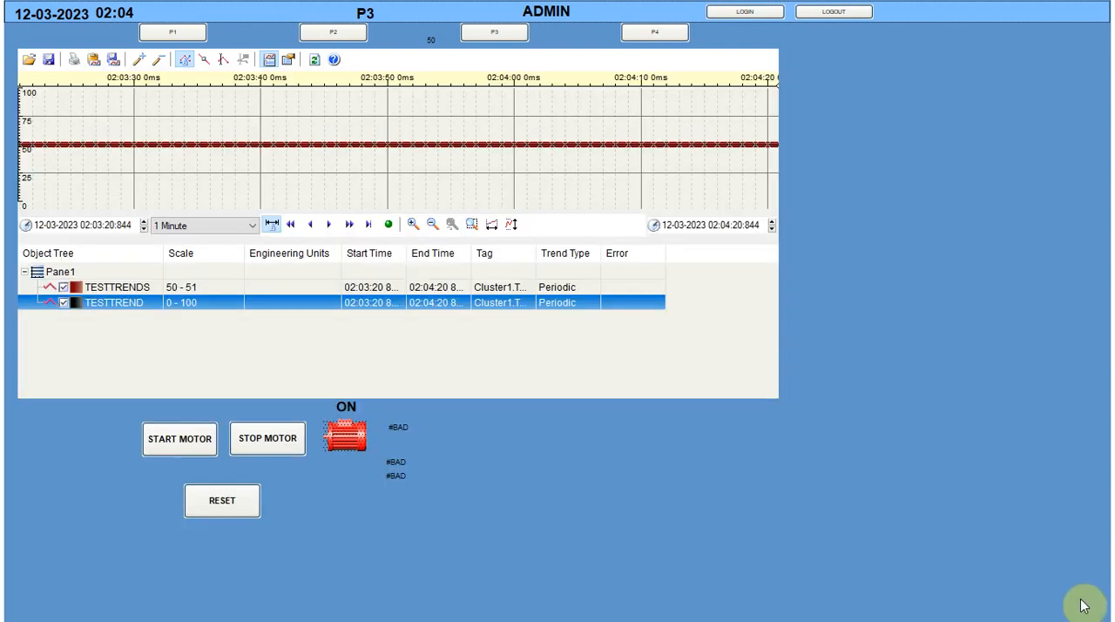
pyautogui.press('super')
pyautogui.click(1104, 609)
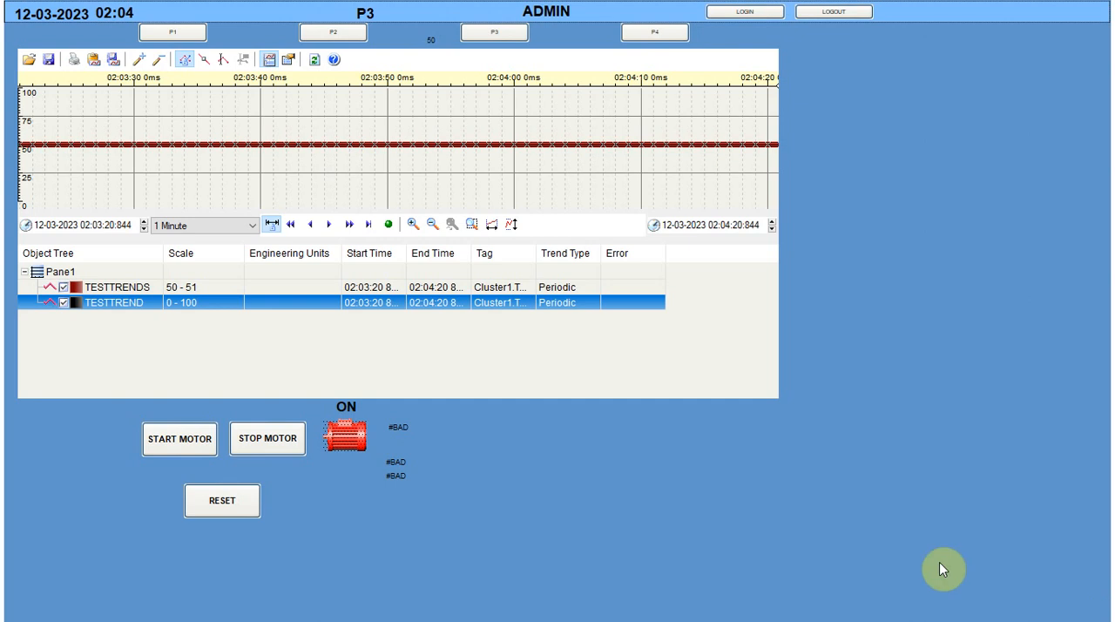
# Minimise the runtime window and move the Runtime Manager aside to uncover the desktop icons
pyautogui.hotkey('alt', 'space')
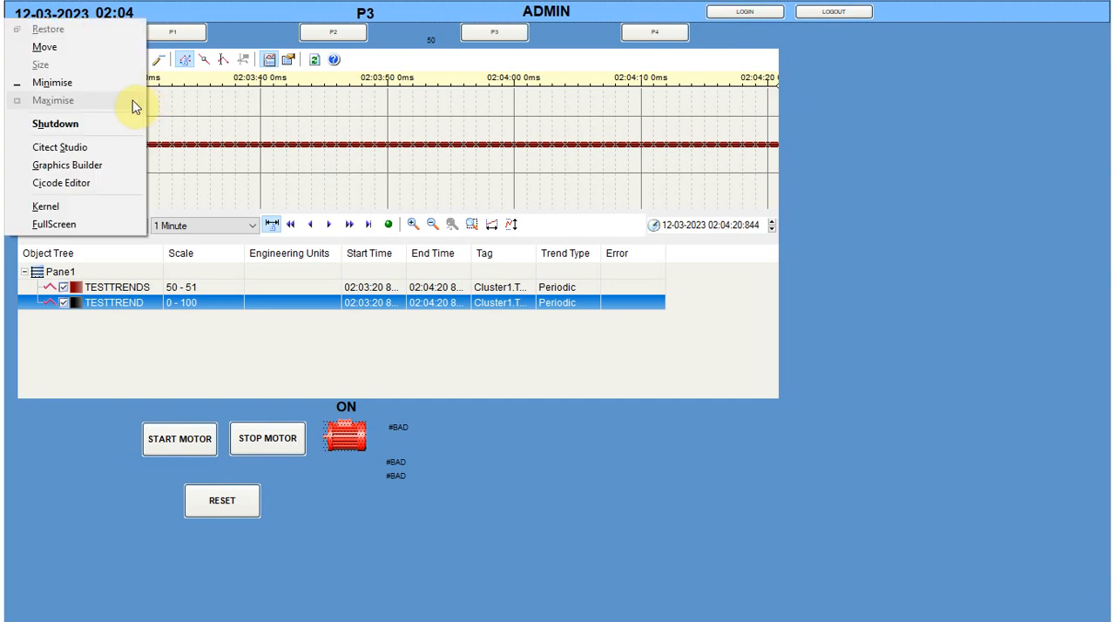
pyautogui.click(130, 83)
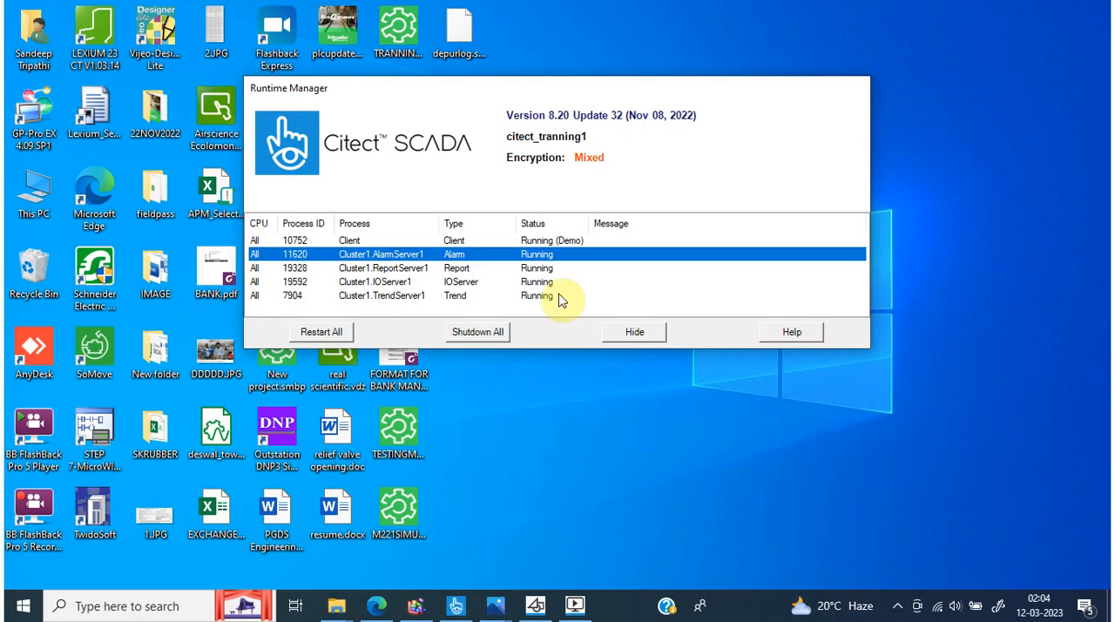
pyautogui.moveTo(739, 93); pyautogui.dragTo(1060, 244)
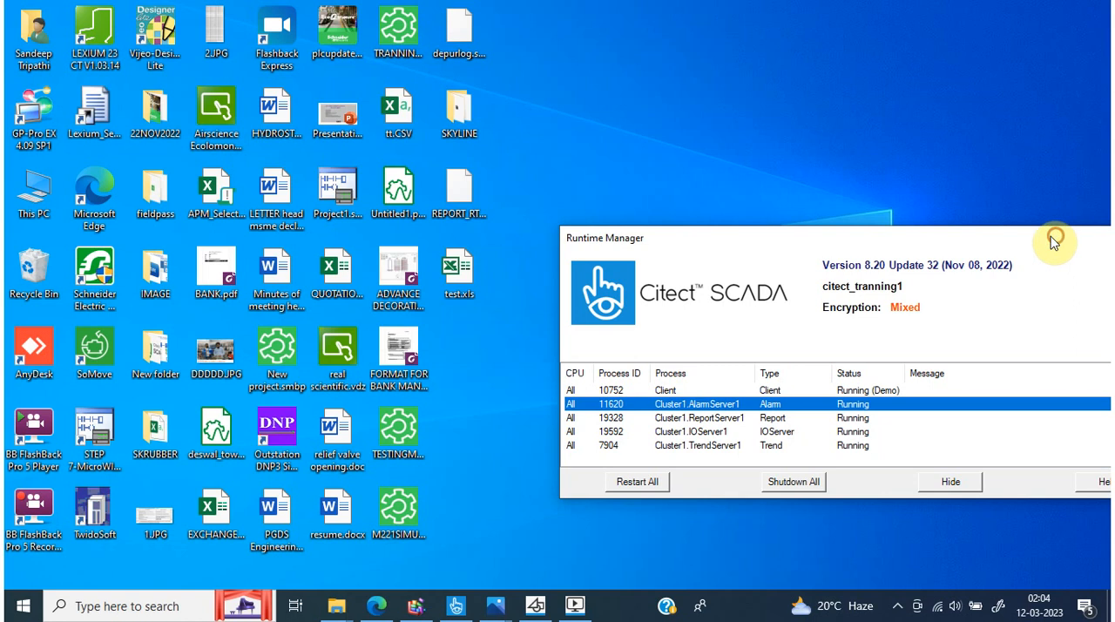
# Search for and launch Microsoft Office Excel 2007, and paste the copied trend data into Book1 from cell A1
pyautogui.click(170, 612)
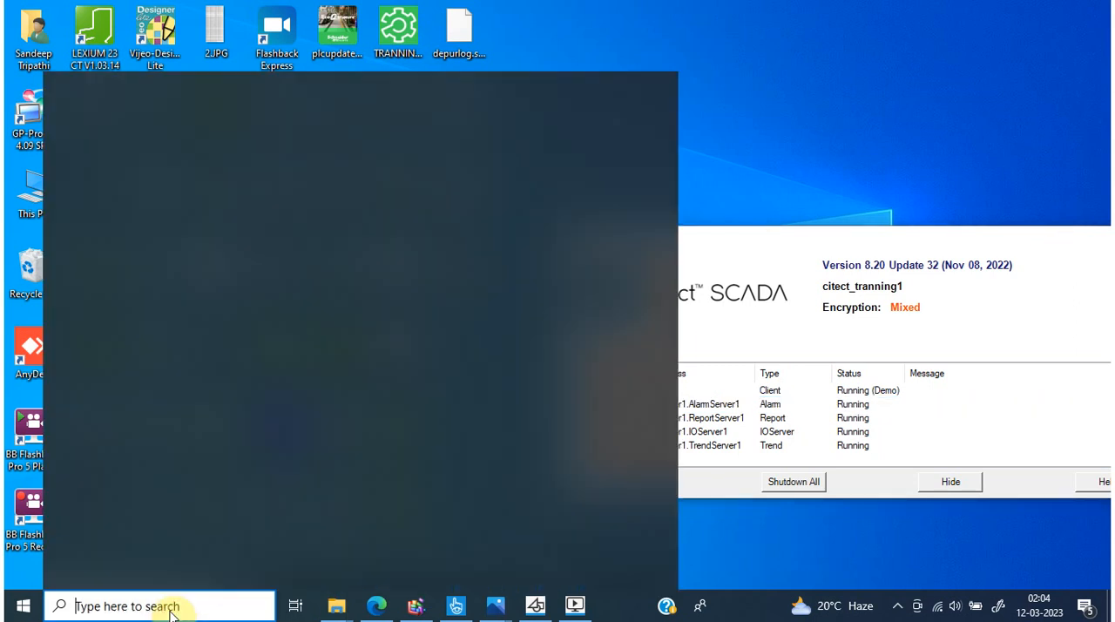
pyautogui.write('excel')
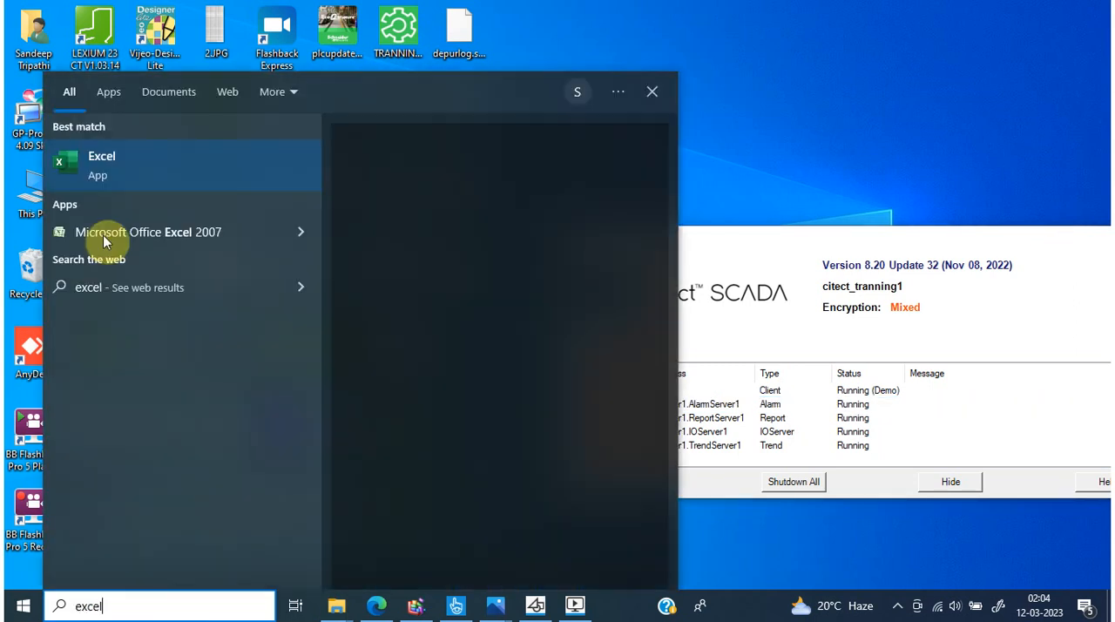
pyautogui.click(110, 230)
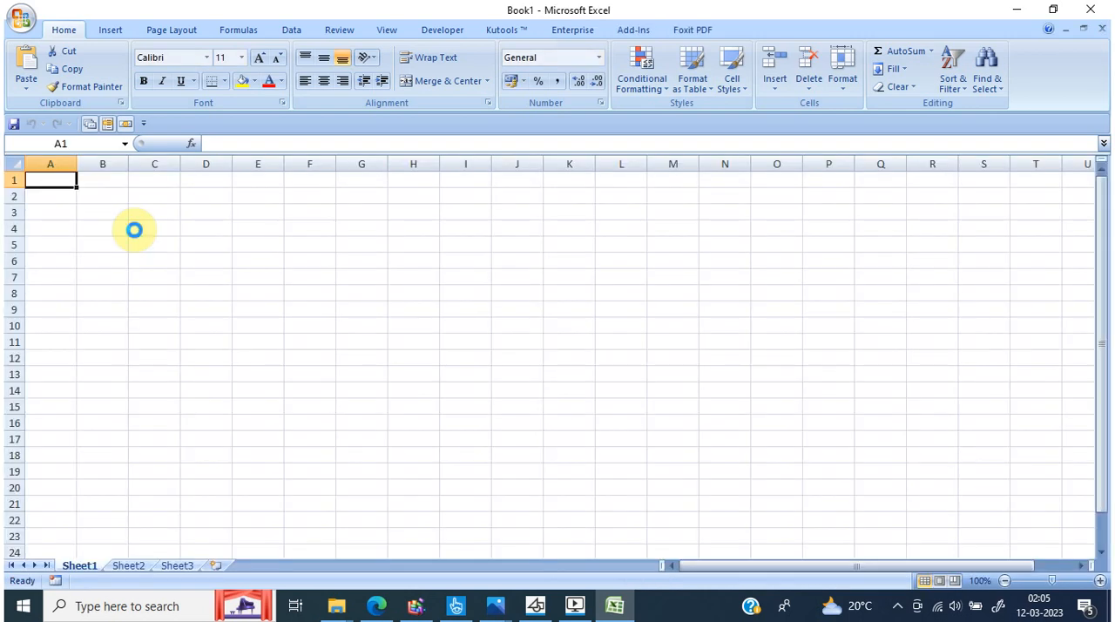
pyautogui.hotkey('ctrl', 'v')
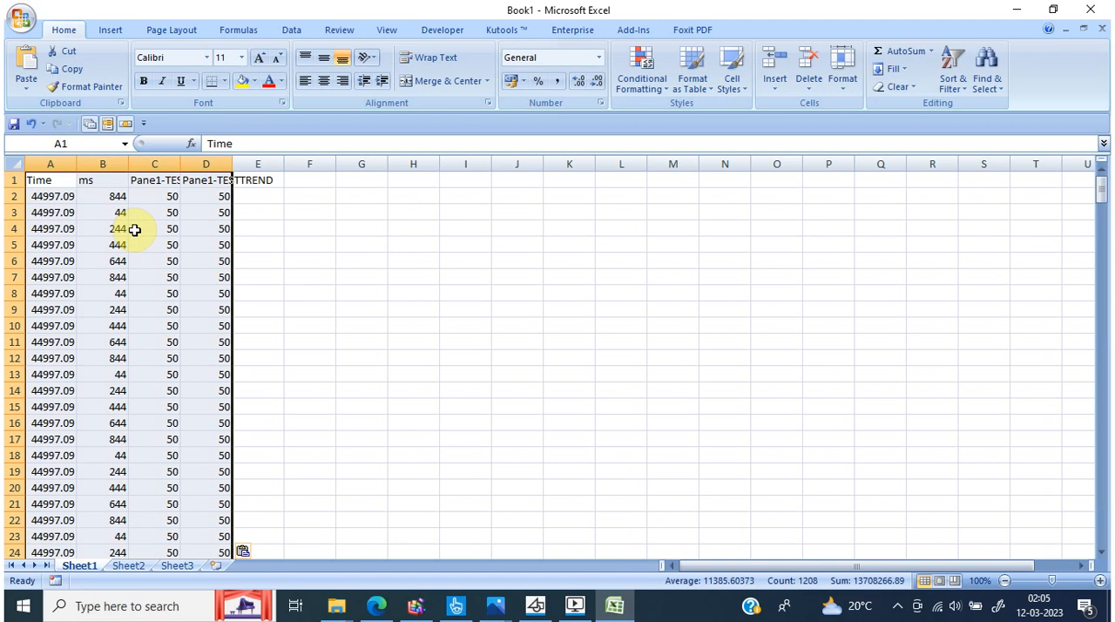
# Format the Time column's values in A2:A302 as Time with the second 13:30:55 type, and deselect the range
pyautogui.moveTo(48, 198); pyautogui.dragTo(35, 521)
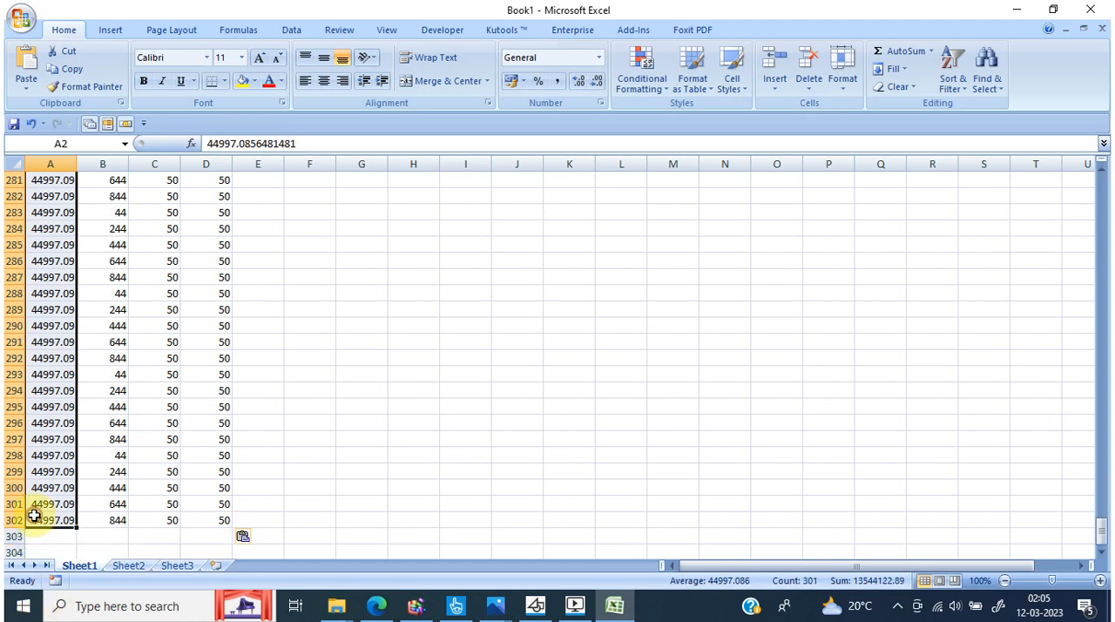
pyautogui.rightClick(42, 522)
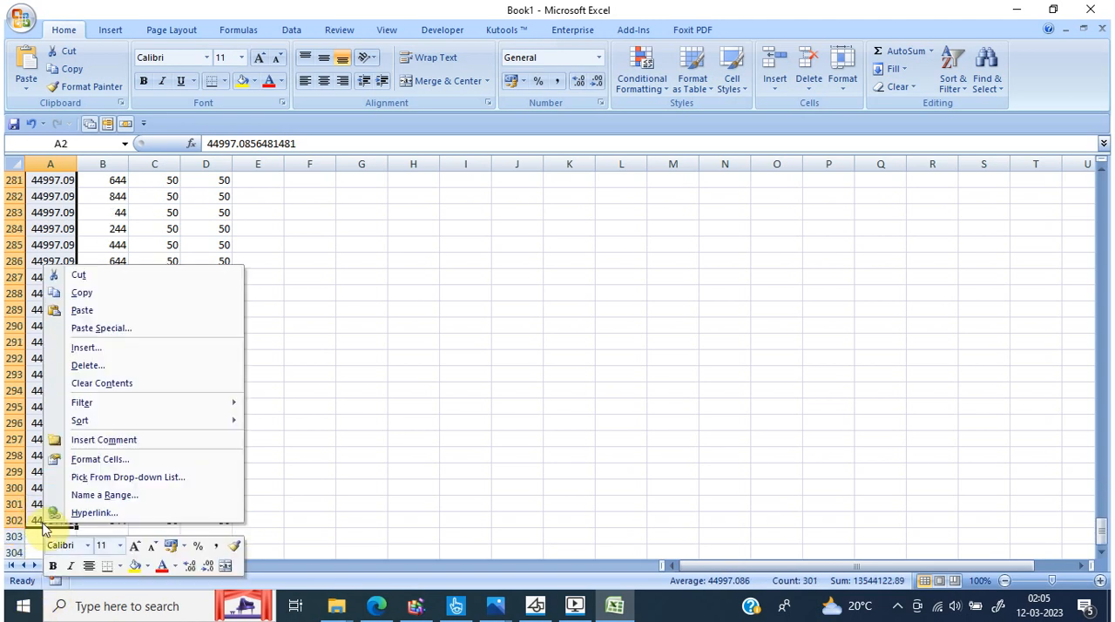
pyautogui.click(178, 461)
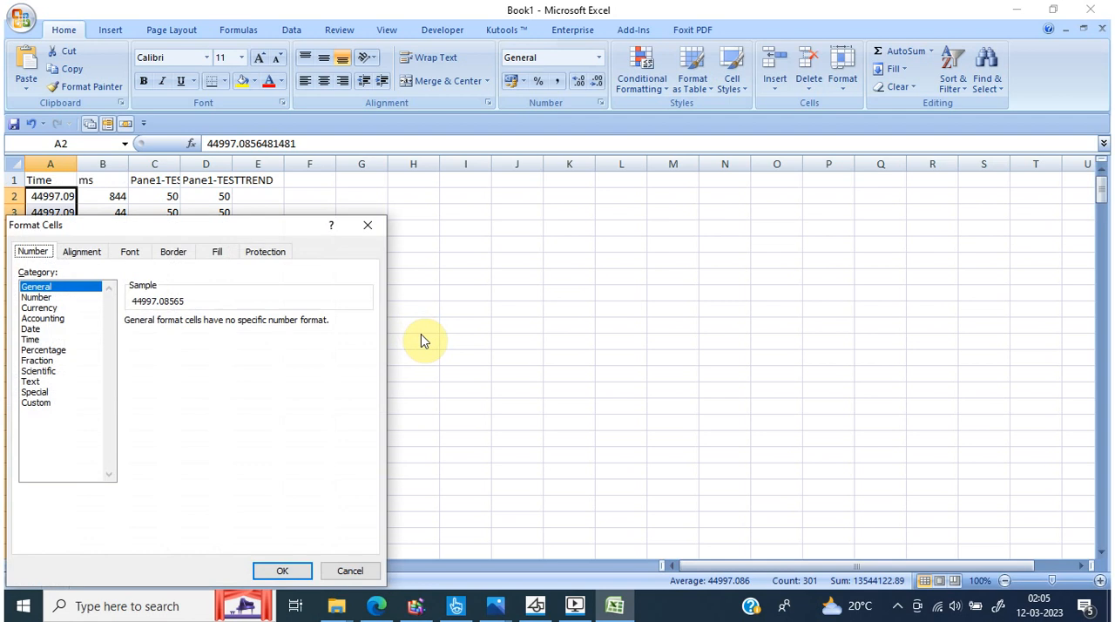
pyautogui.click(31, 338)
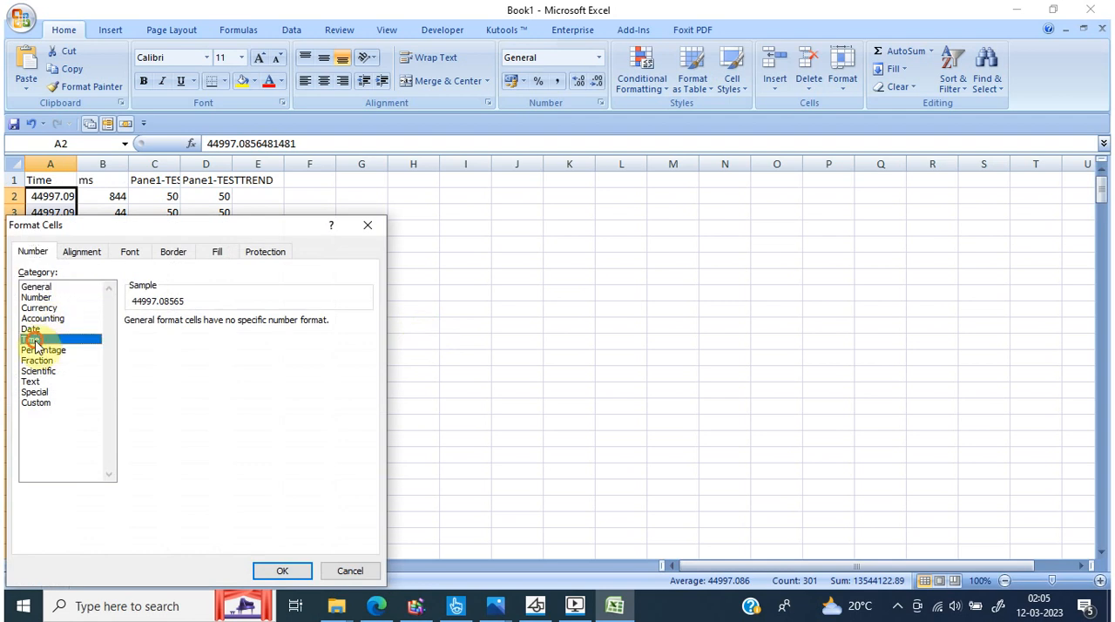
pyautogui.click(155, 355)
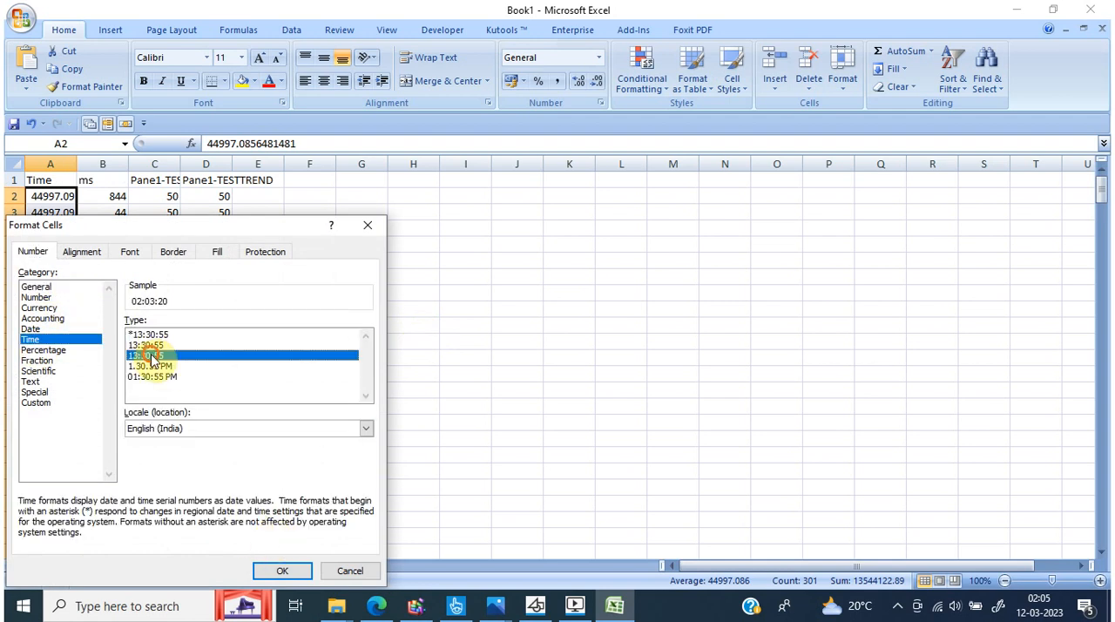
pyautogui.click(289, 572)
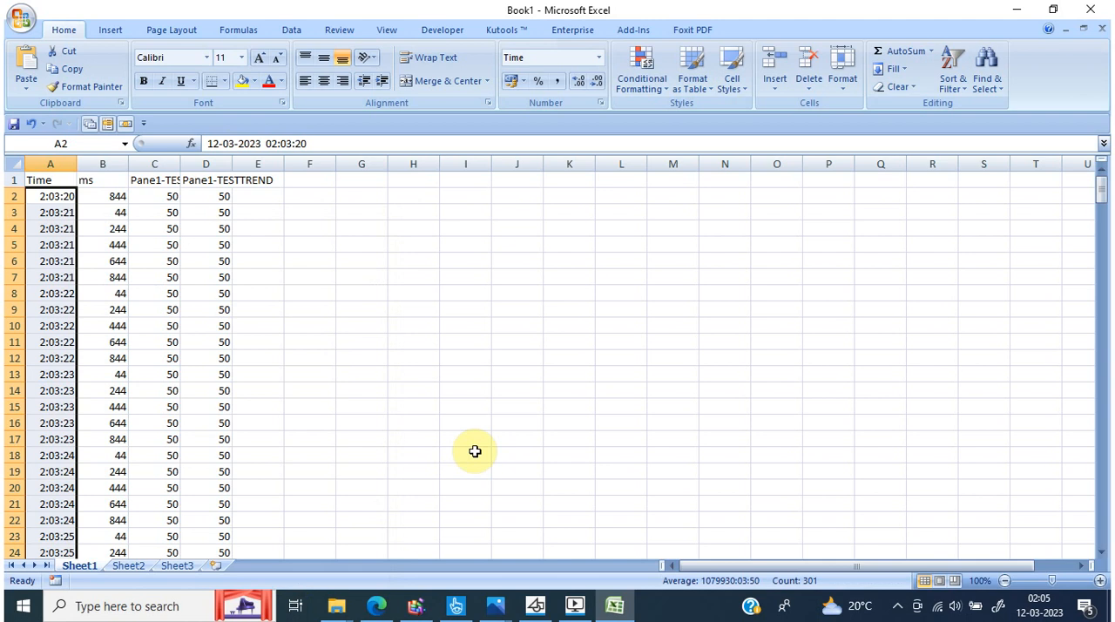
pyautogui.click(475, 452)
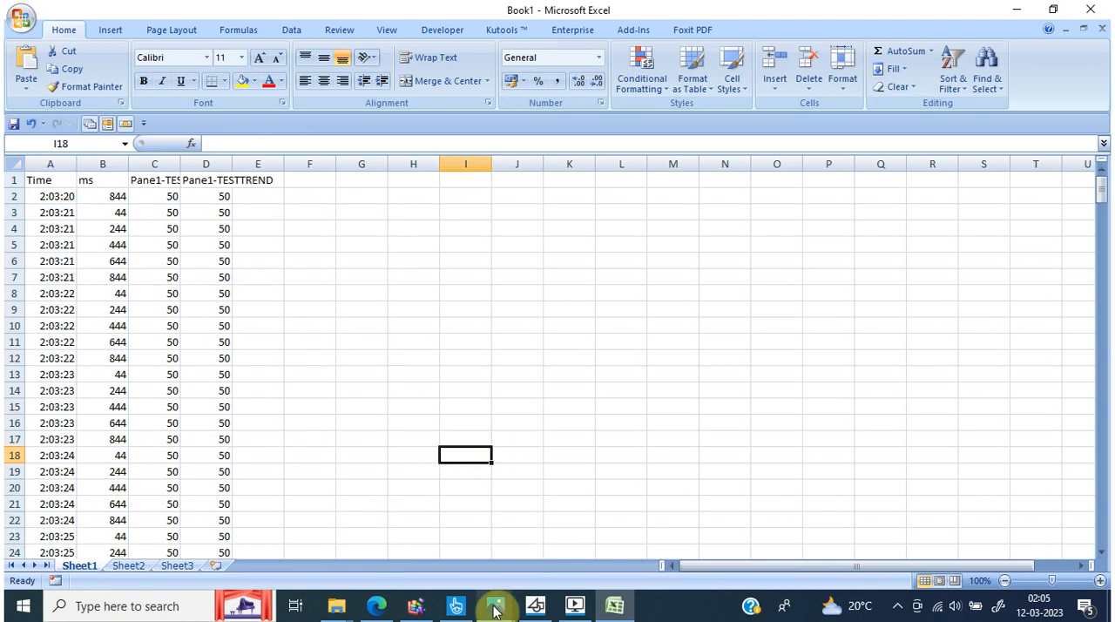
# Switch back to the Citect runtime and set the trend's time span to 1 Day
pyautogui.click(575, 607)
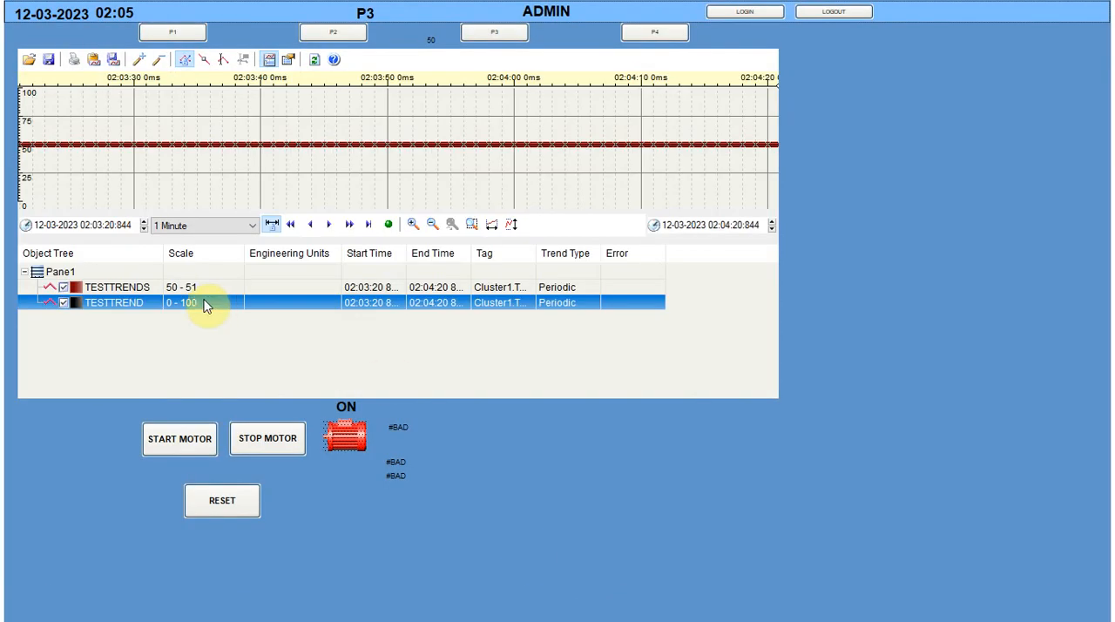
pyautogui.click(229, 226)
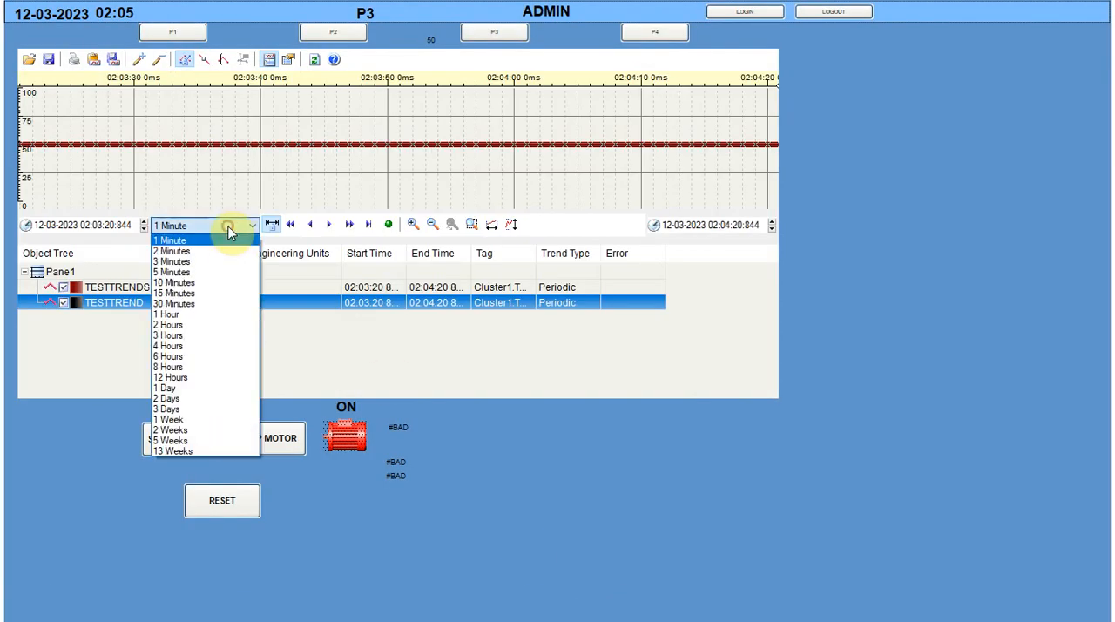
pyautogui.click(185, 389)
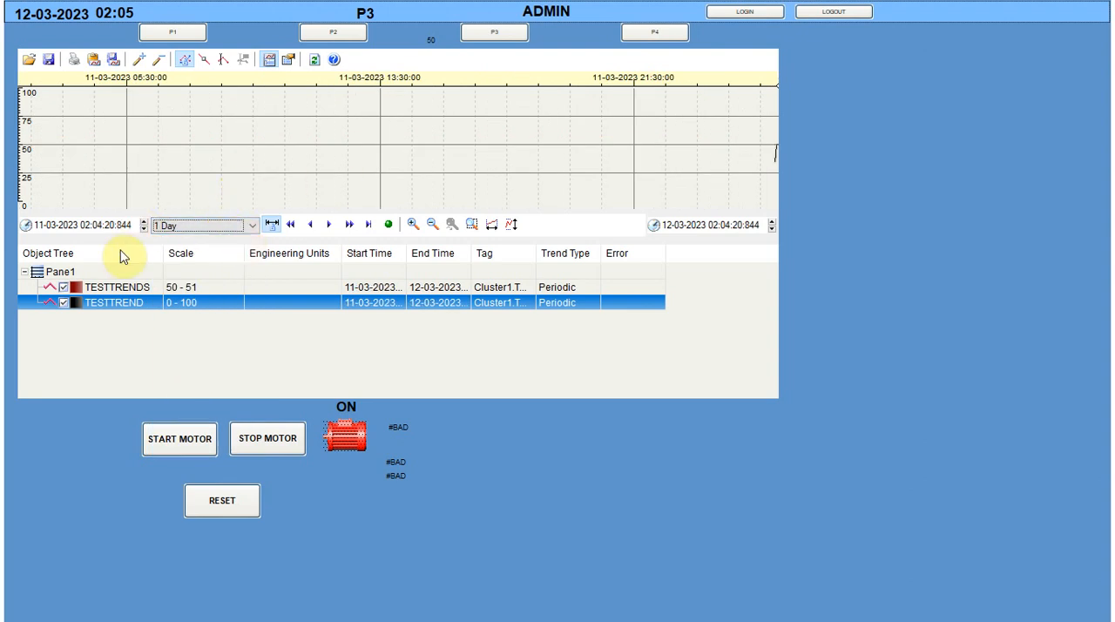
# Try shifting the trend's start hour back and forth, set its start time to 02:14 on 11-03-2023, and turn on auto-scroll
pyautogui.click(87, 225)
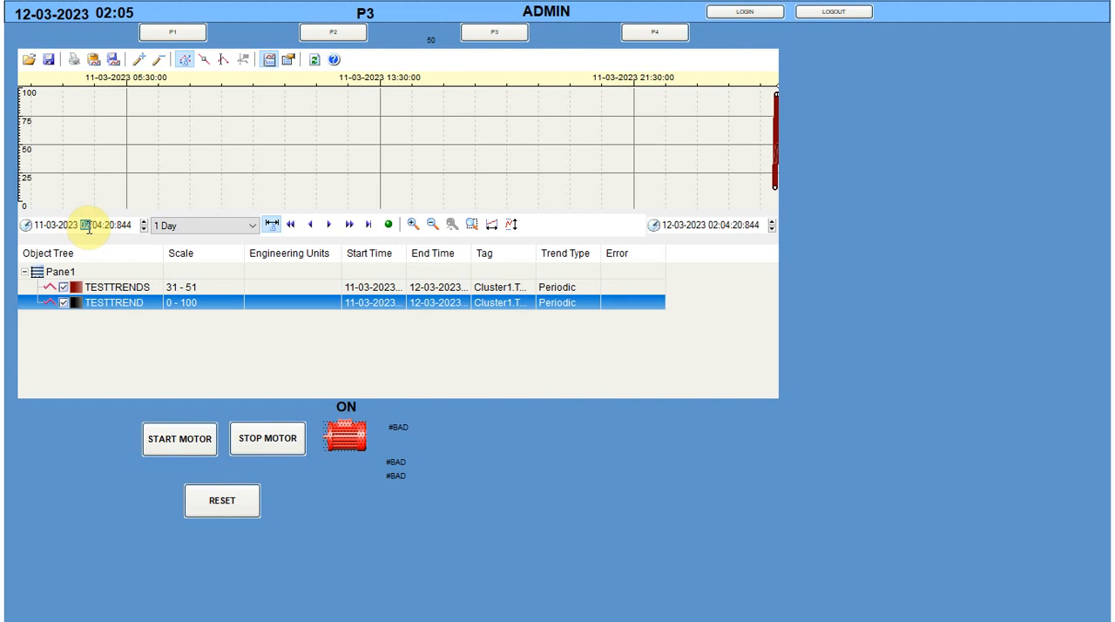
pyautogui.press('Down')
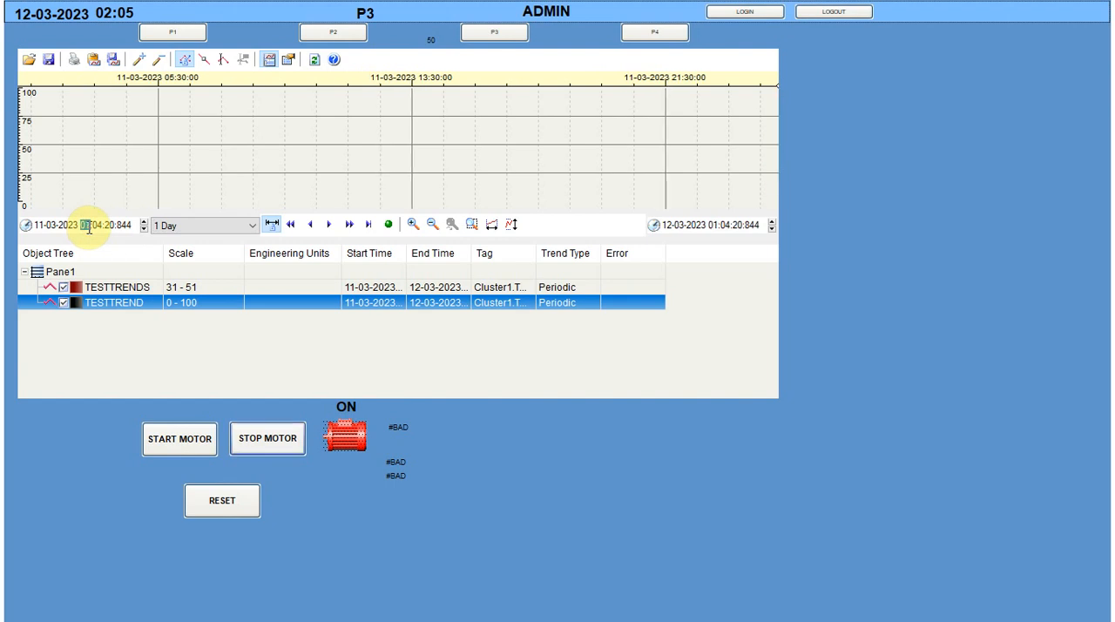
pyautogui.press('Up')
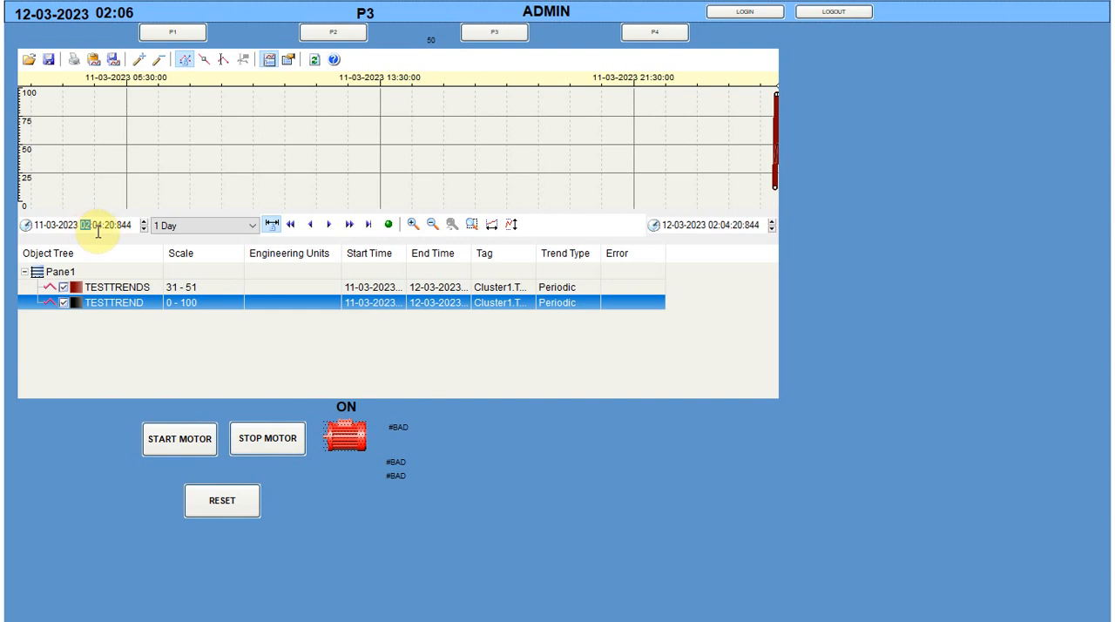
pyautogui.click(100, 227)
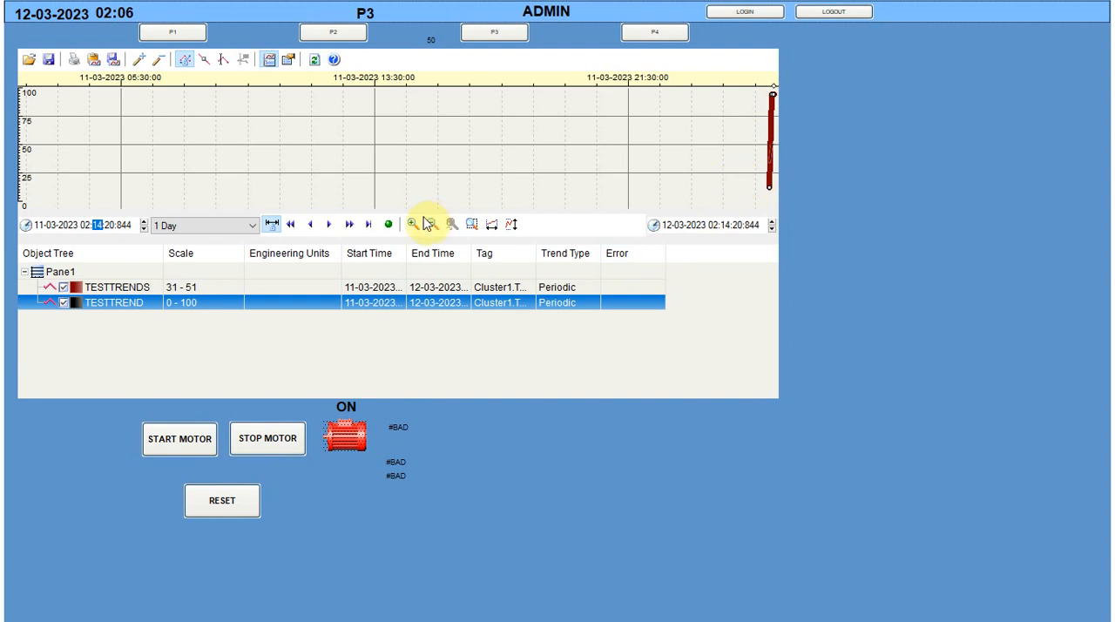
pyautogui.click(389, 226)
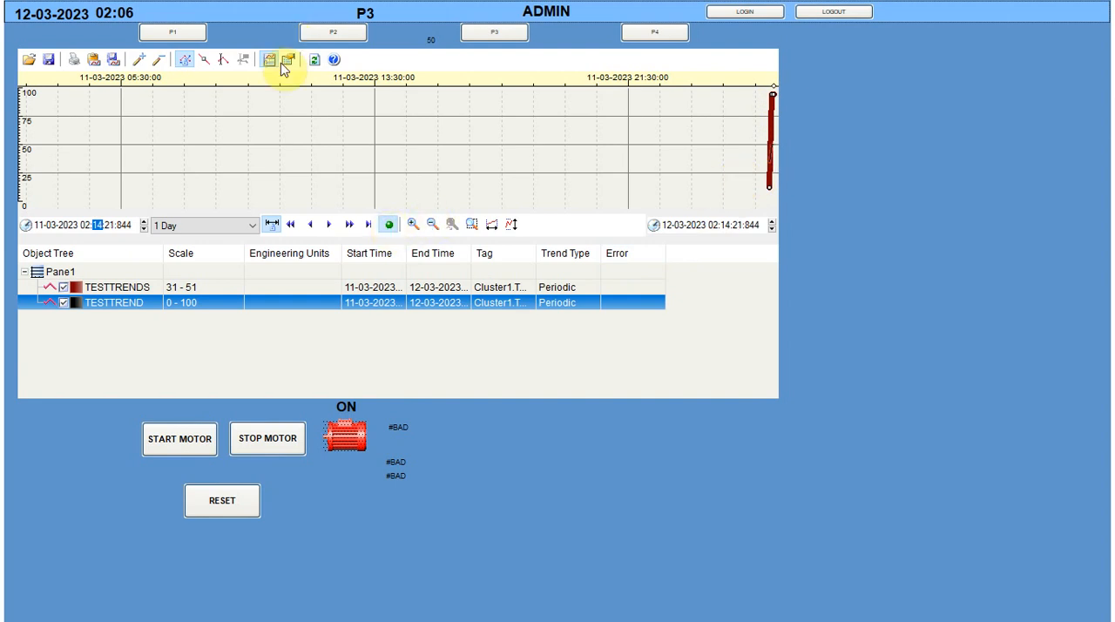
# View the general Process Analyst View properties, and close the properties dialog without changing anything
pyautogui.click(288, 63)
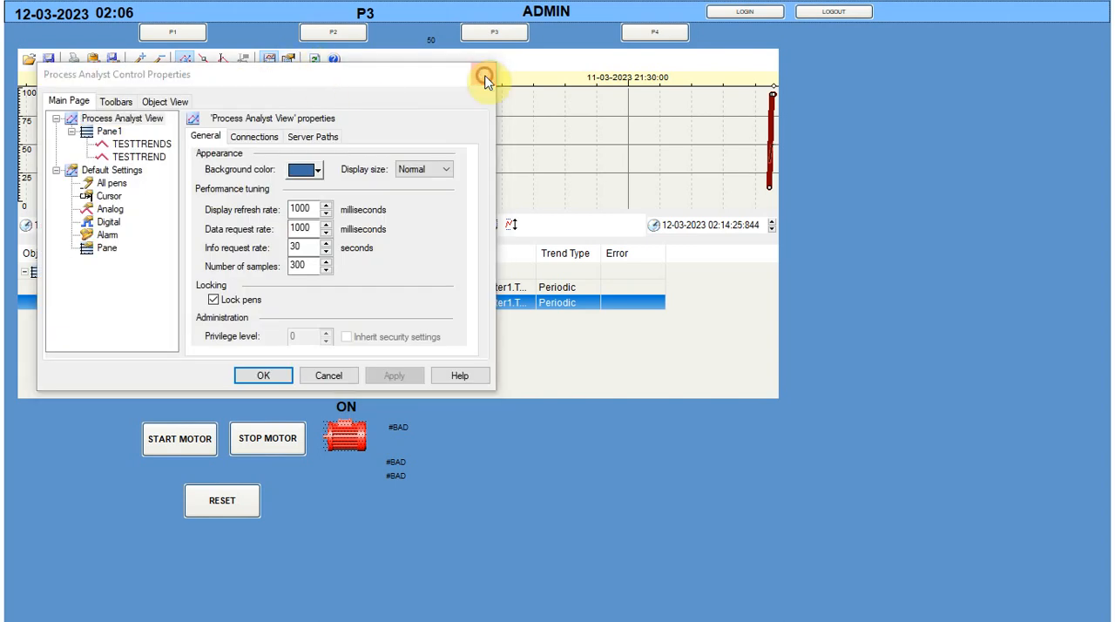
pyautogui.click(484, 74)
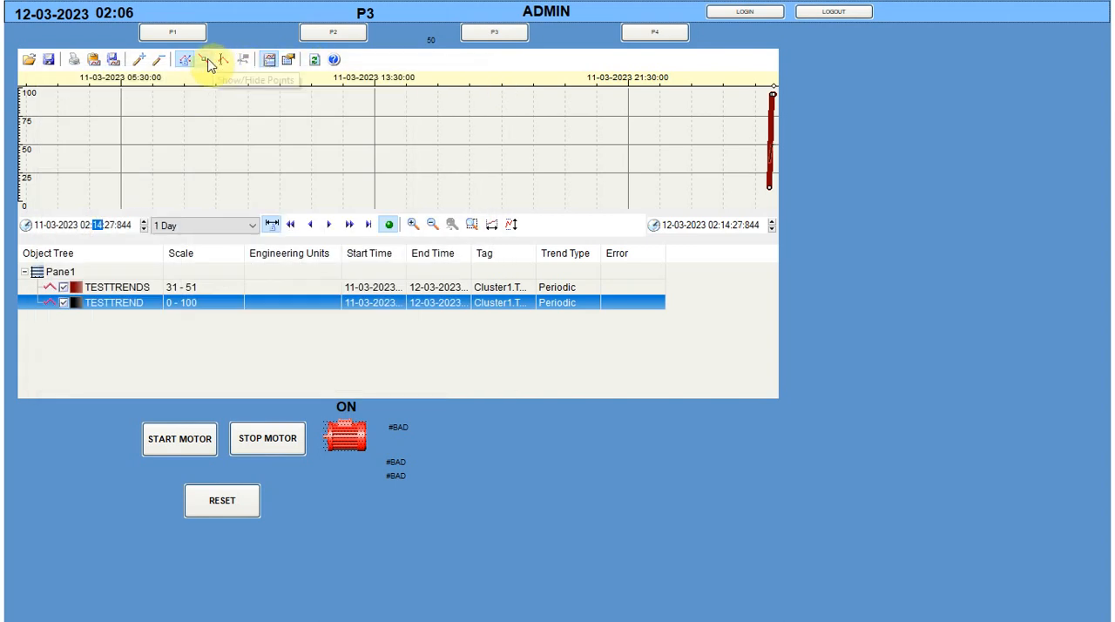
# Show the trend's data points and zoom in on the chart to a span of 00:01:24.375
pyautogui.click(205, 61)
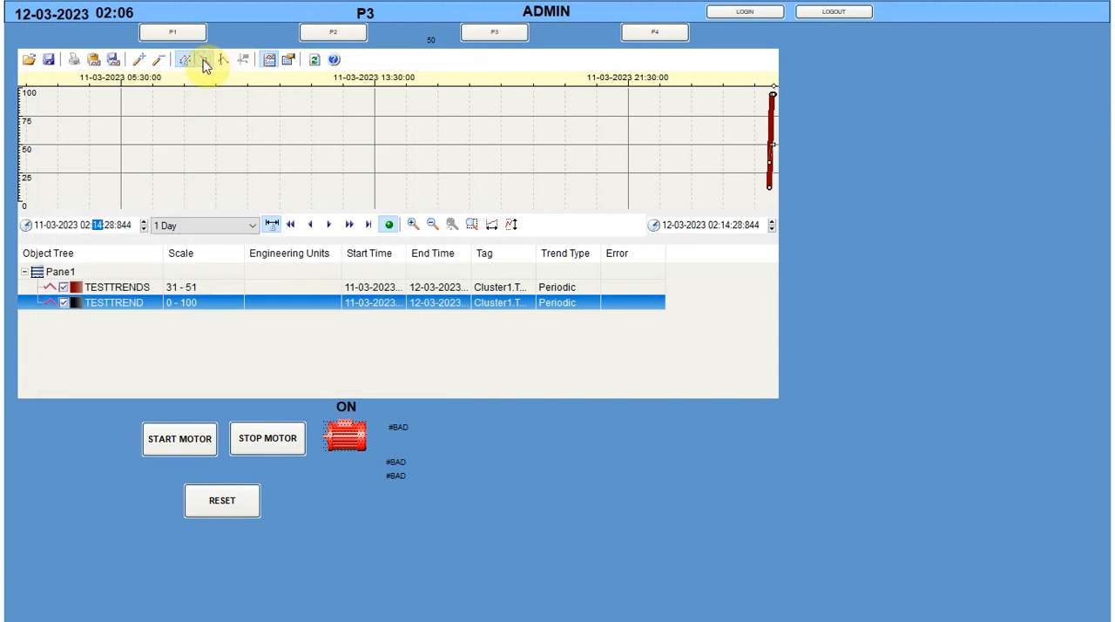
pyautogui.click(413, 225)
pyautogui.click(412, 225)
pyautogui.click(413, 224)
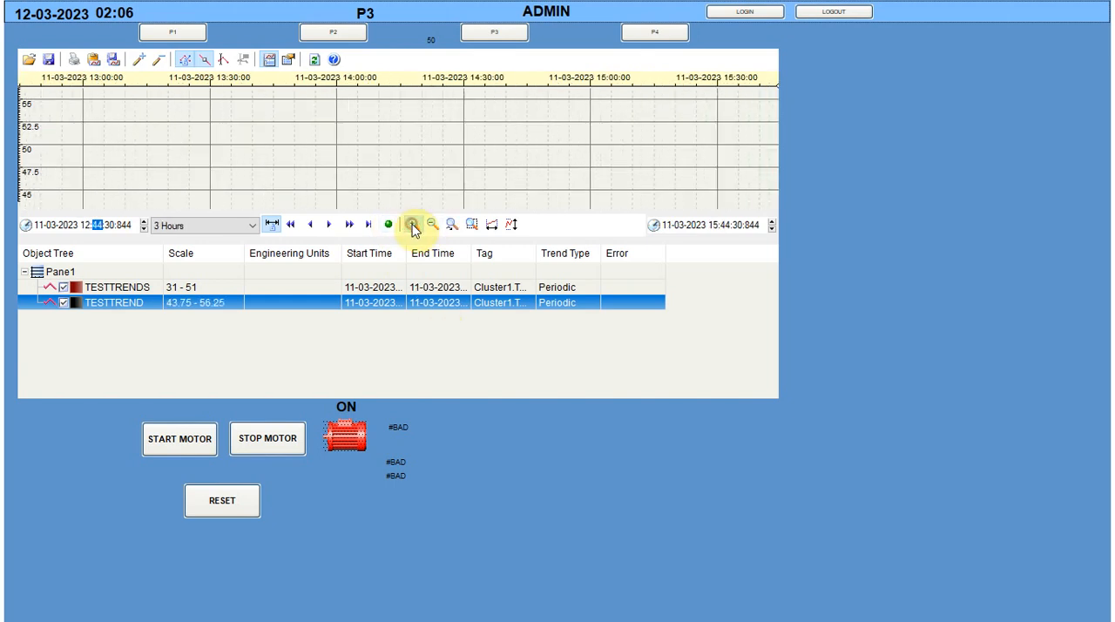
pyautogui.click(413, 225)
pyautogui.click(413, 225)
pyautogui.click(413, 225)
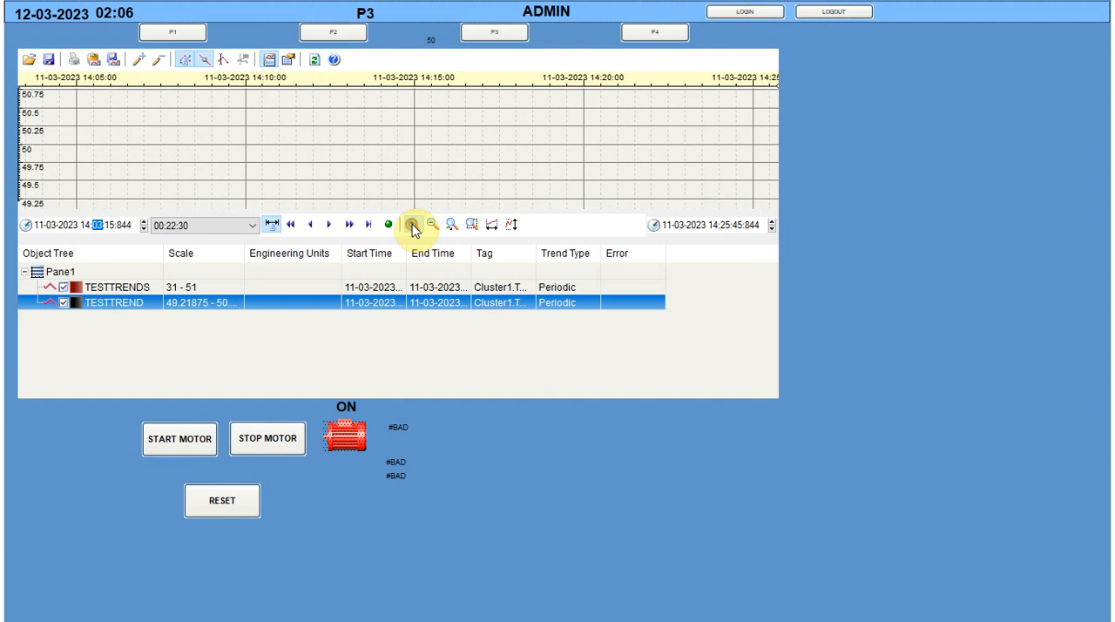
pyautogui.click(413, 225)
pyautogui.click(413, 225)
pyautogui.click(413, 224)
pyautogui.click(413, 225)
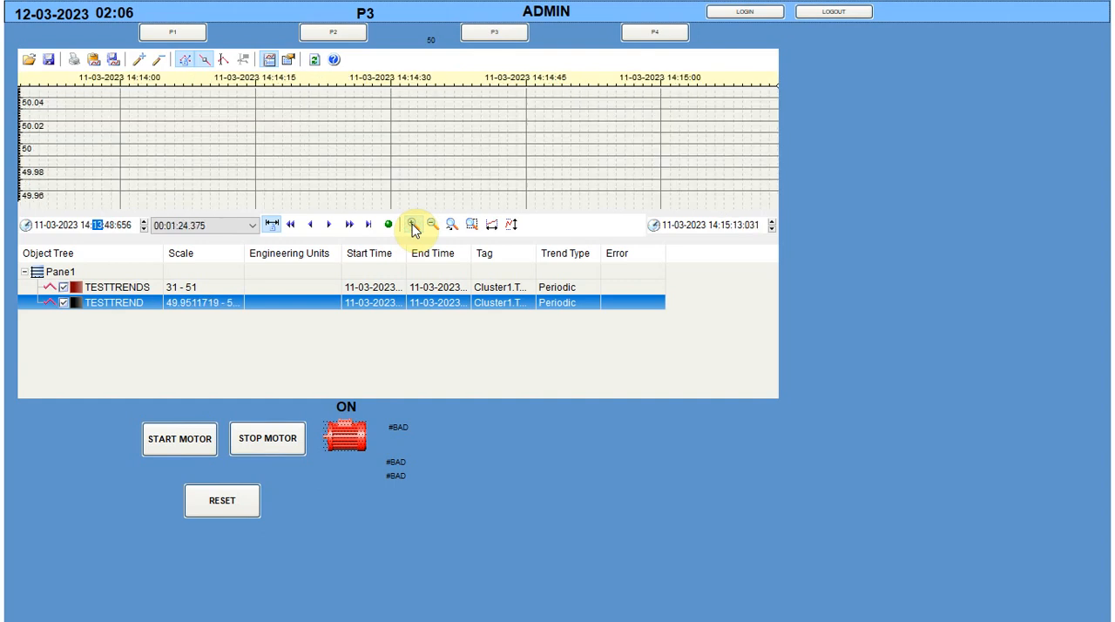
# Zoom the trend chart back out to a 4-day time span
pyautogui.click(430, 224)
pyautogui.click(430, 225)
pyautogui.click(430, 225)
pyautogui.click(430, 224)
pyautogui.click(430, 224)
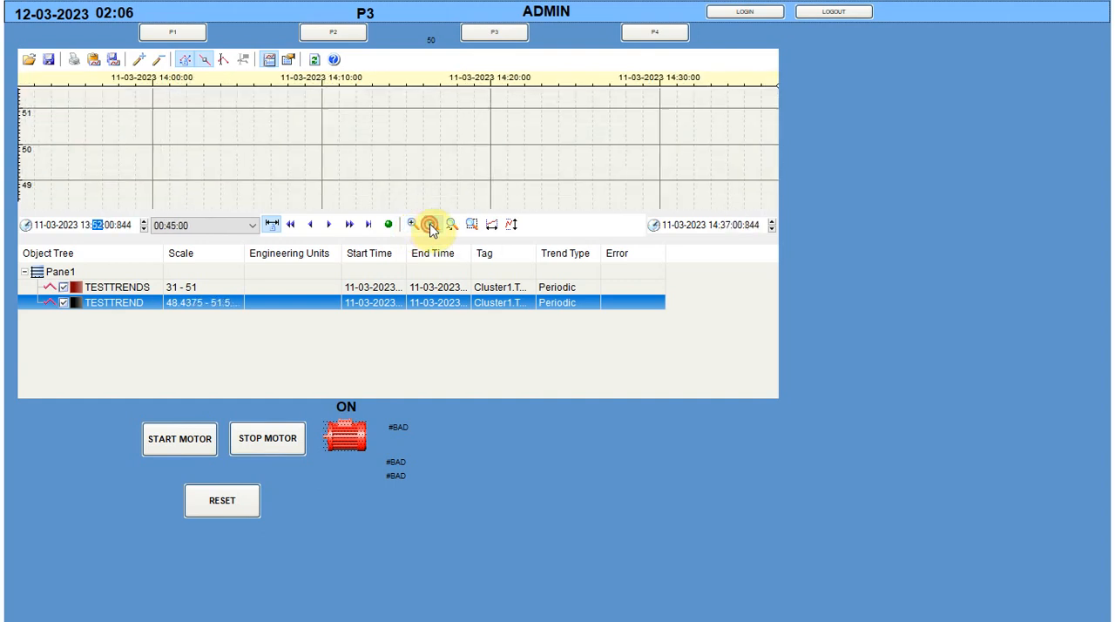
pyautogui.click(431, 225)
pyautogui.click(430, 225)
pyautogui.click(430, 224)
pyautogui.click(431, 225)
pyautogui.click(431, 225)
pyautogui.click(431, 225)
pyautogui.click(431, 224)
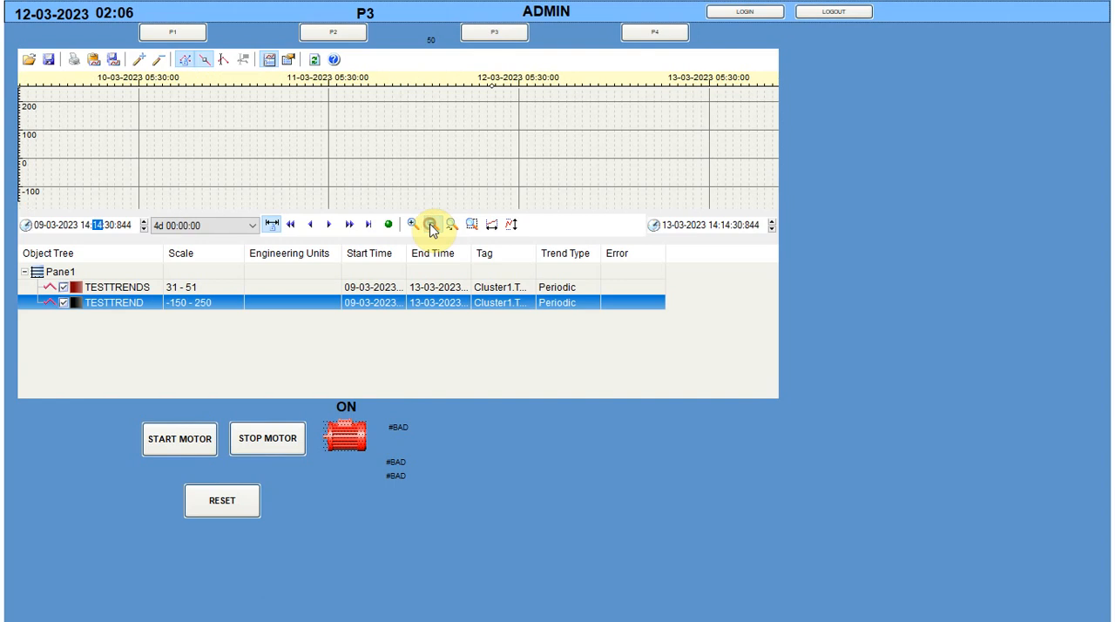
# Select TESTTRENDS and view the options for editing its time span without changing them
pyautogui.click(190, 288)
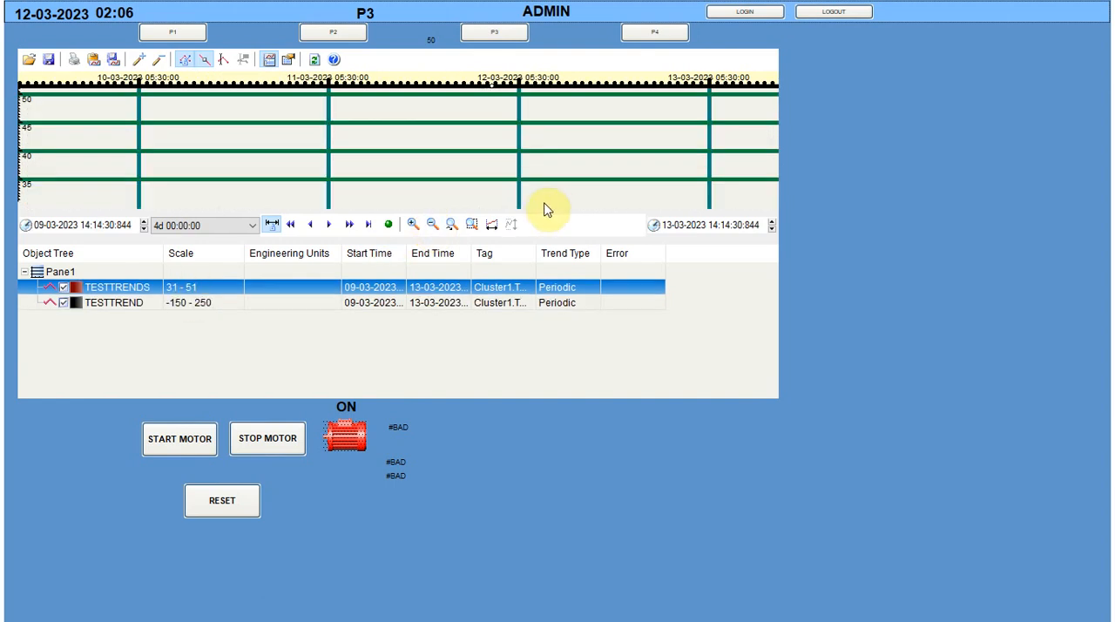
pyautogui.click(492, 225)
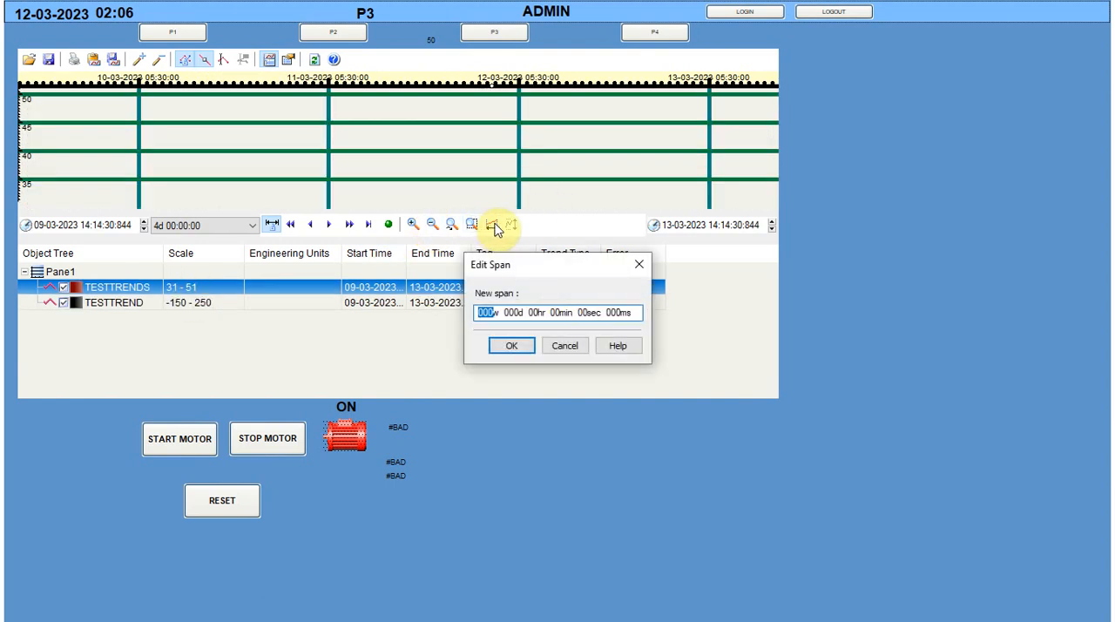
pyautogui.click(562, 347)
# Set the vertical scale limits of TESTTREND to a minimum of 8 and a maximum of 100
pyautogui.click(211, 302)
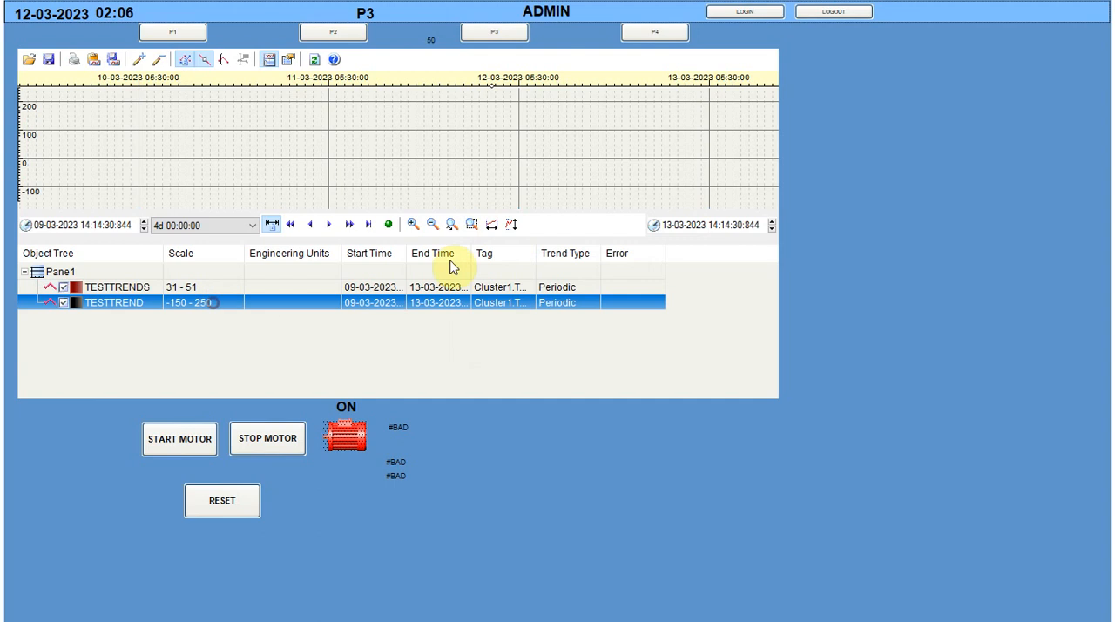
pyautogui.click(511, 225)
pyautogui.doubleClick(572, 269)
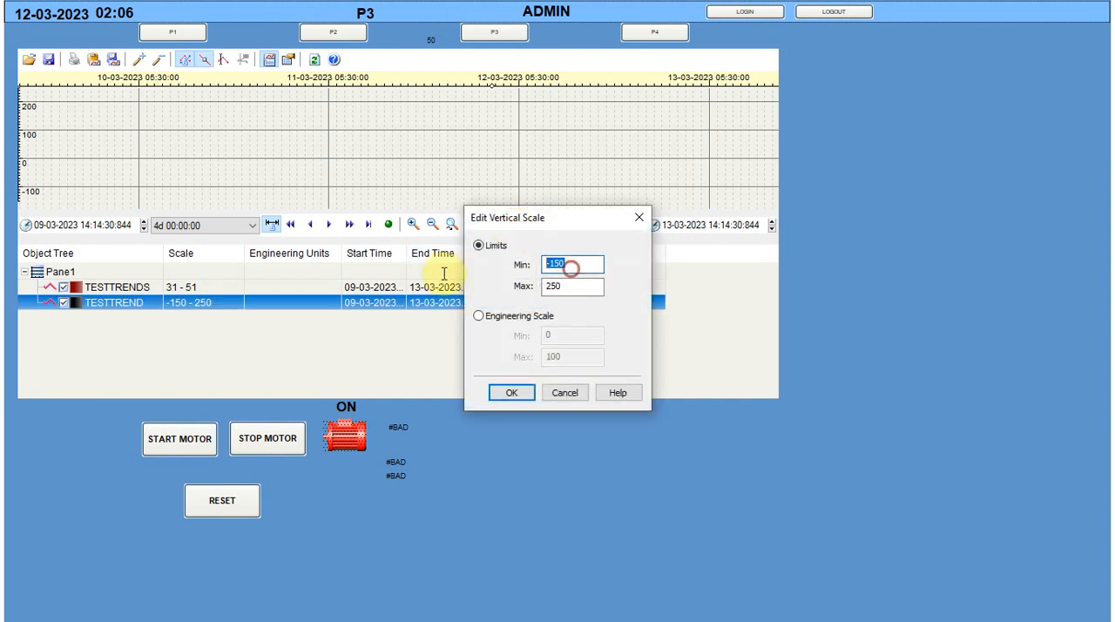
pyautogui.write('8')
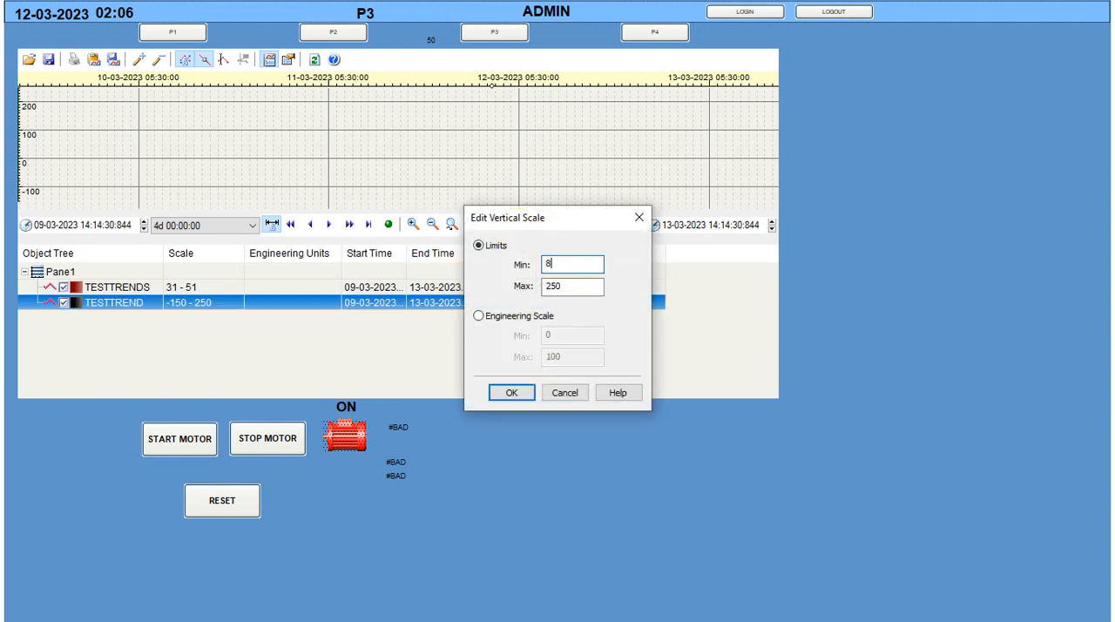
pyautogui.doubleClick(566, 284)
pyautogui.write('100')
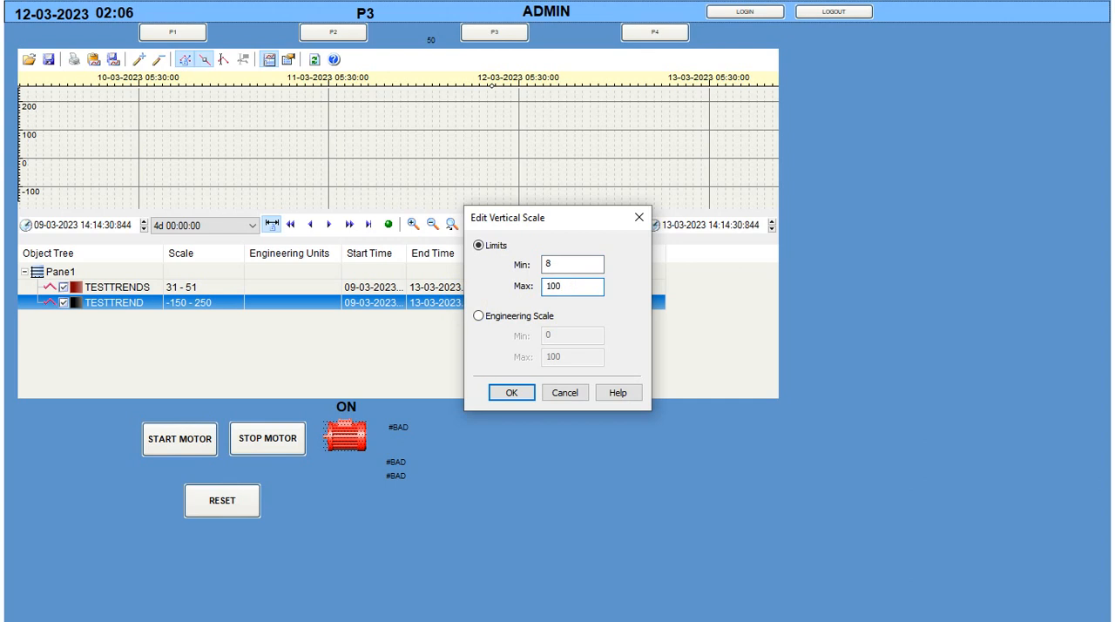
pyautogui.click(510, 392)
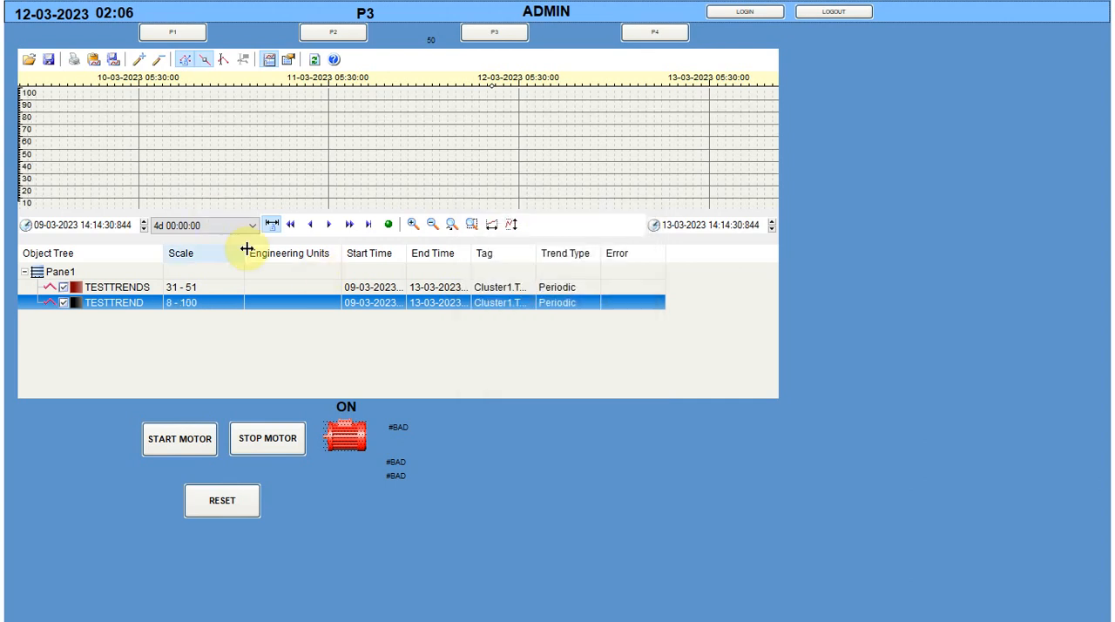
# Switch to page P1 and back to P3, and view the Process Analyst control properties without changing anything
pyautogui.click(174, 33)
pyautogui.click(494, 32)
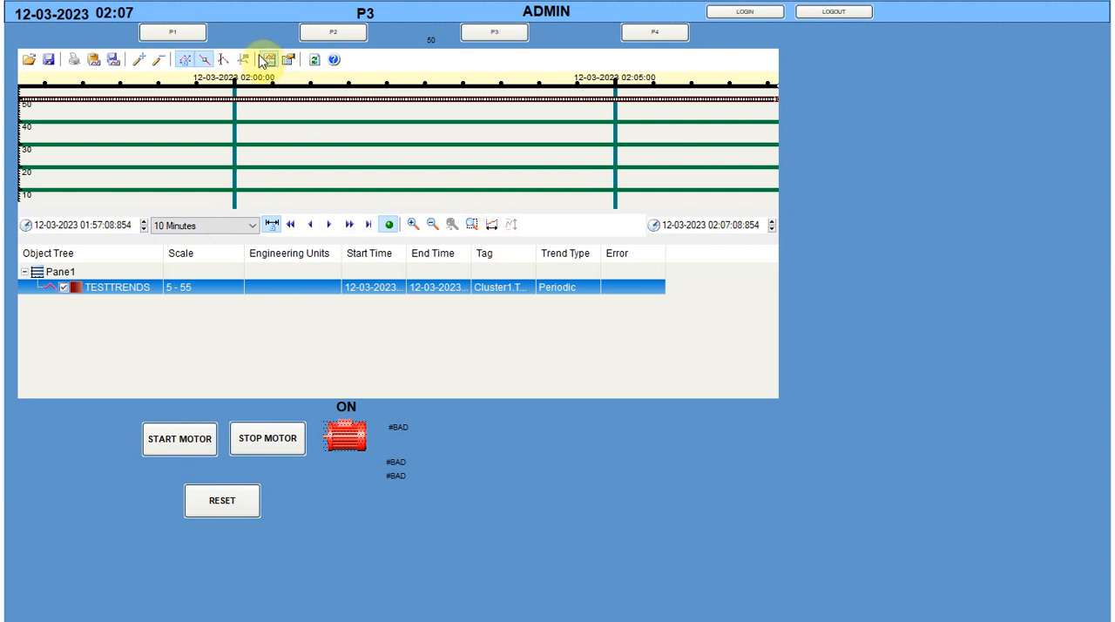
pyautogui.click(289, 62)
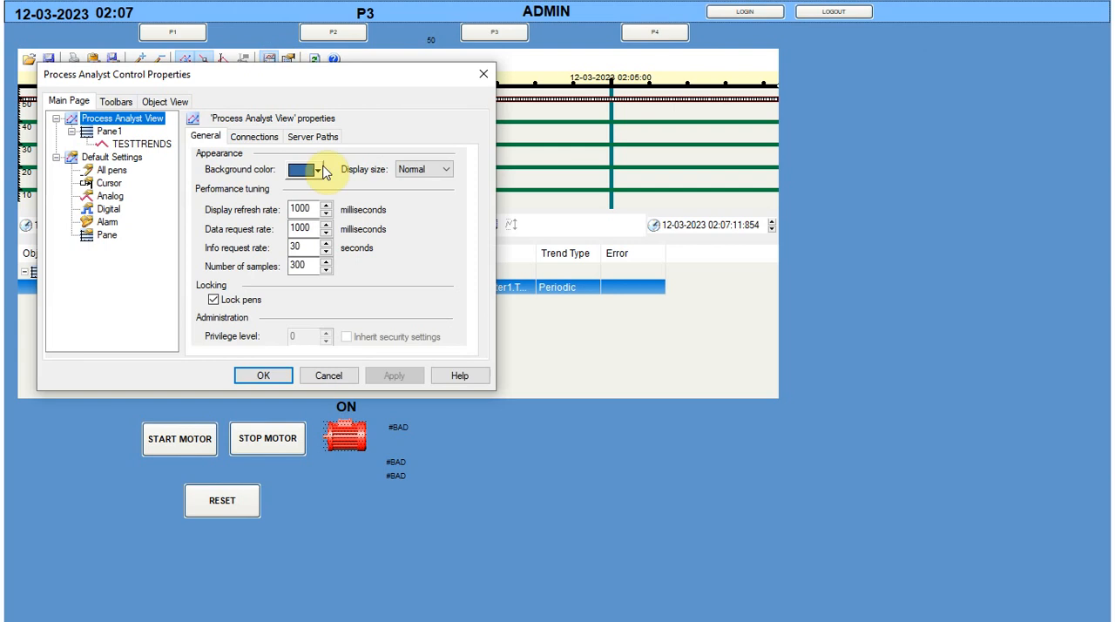
pyautogui.click(482, 78)
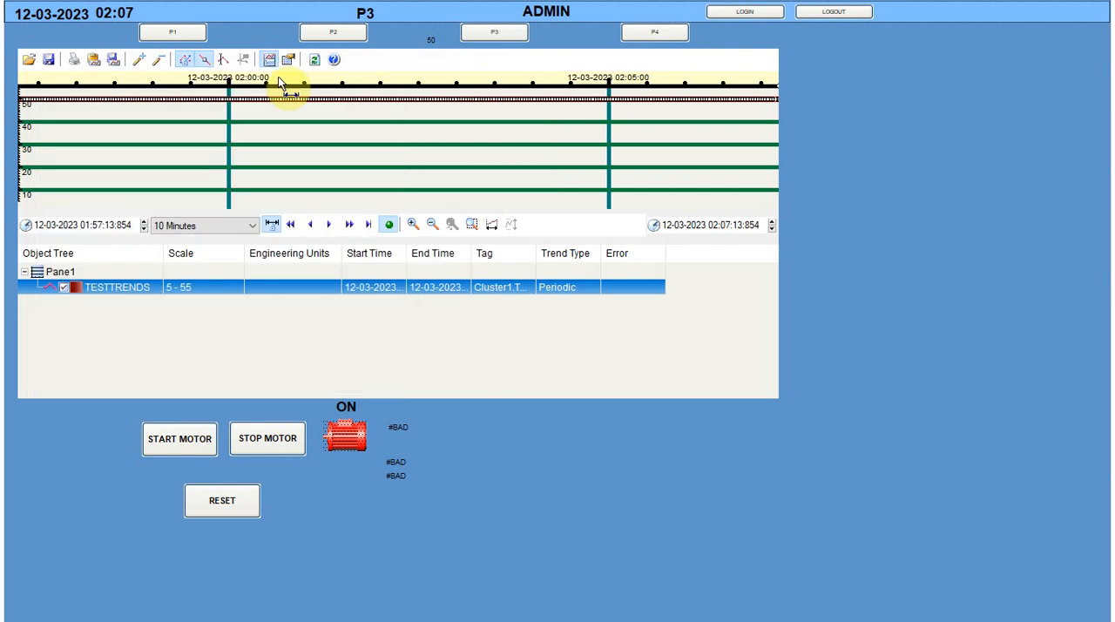
# Toggle the trend cursor on and off, hide the data points, and unlock and relock the pens
pyautogui.click(223, 61)
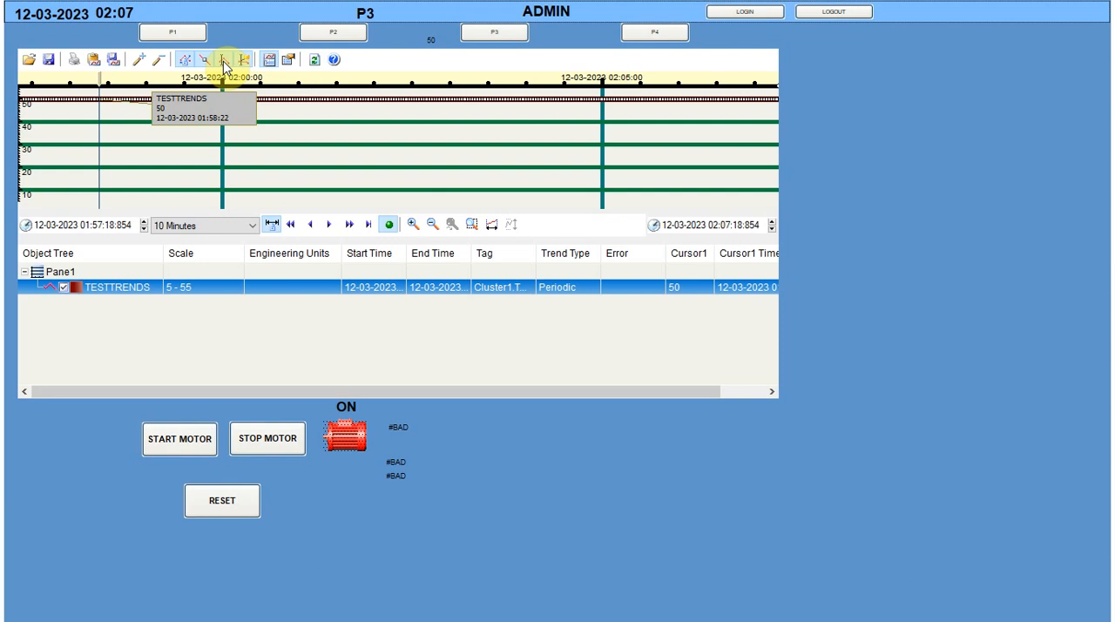
pyautogui.click(223, 62)
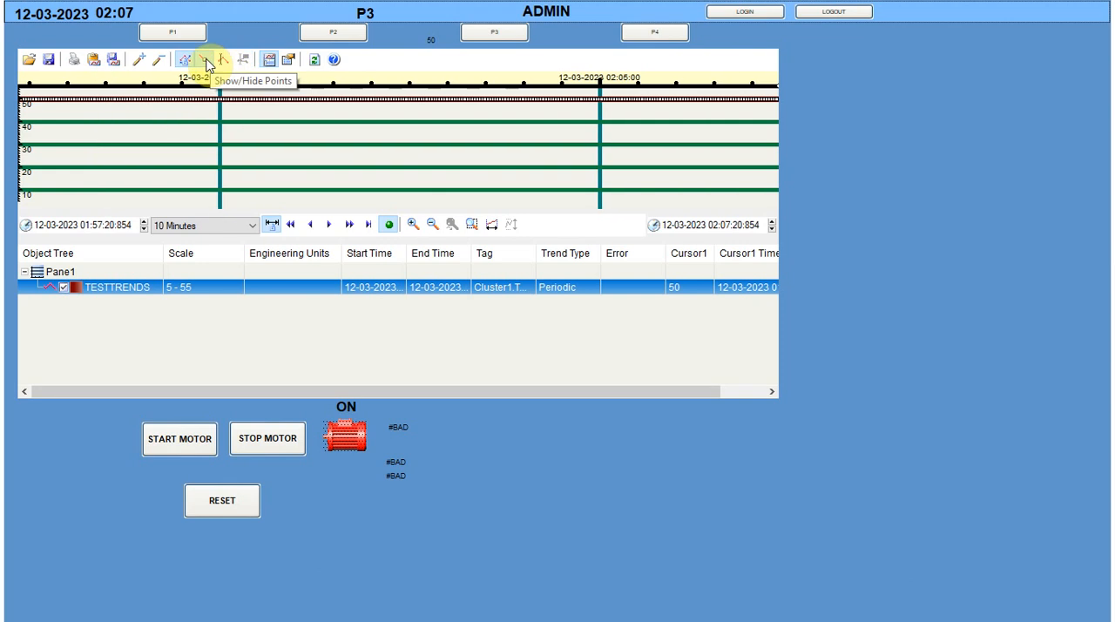
pyautogui.click(206, 63)
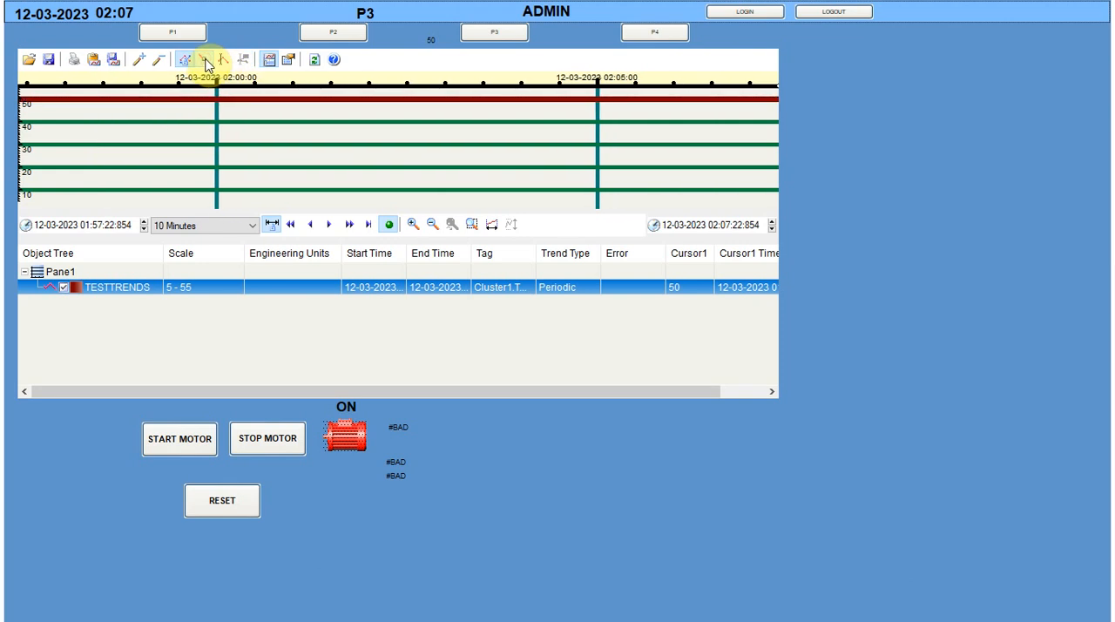
pyautogui.click(182, 60)
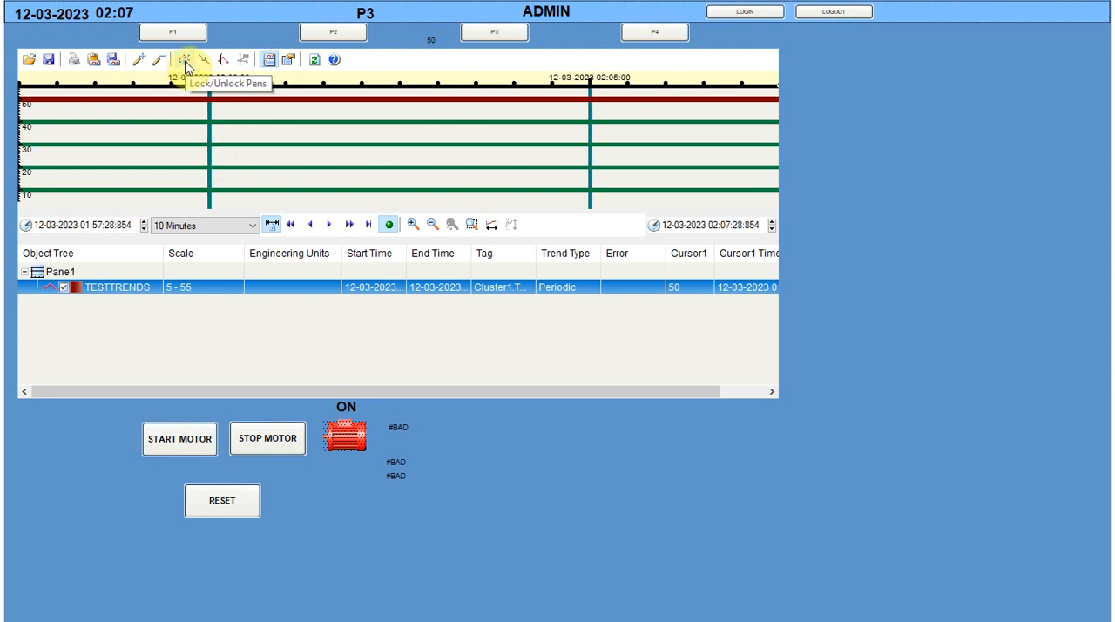
pyautogui.click(185, 61)
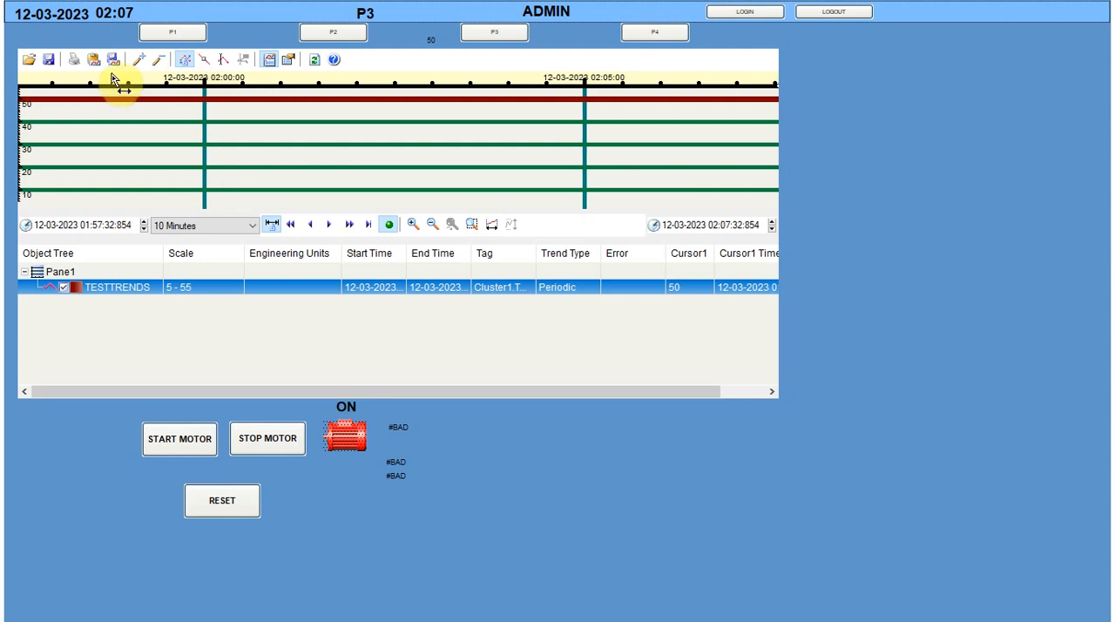
# View the print options for the trend chart from its context commands, and cancel without printing
pyautogui.rightClick(166, 133)
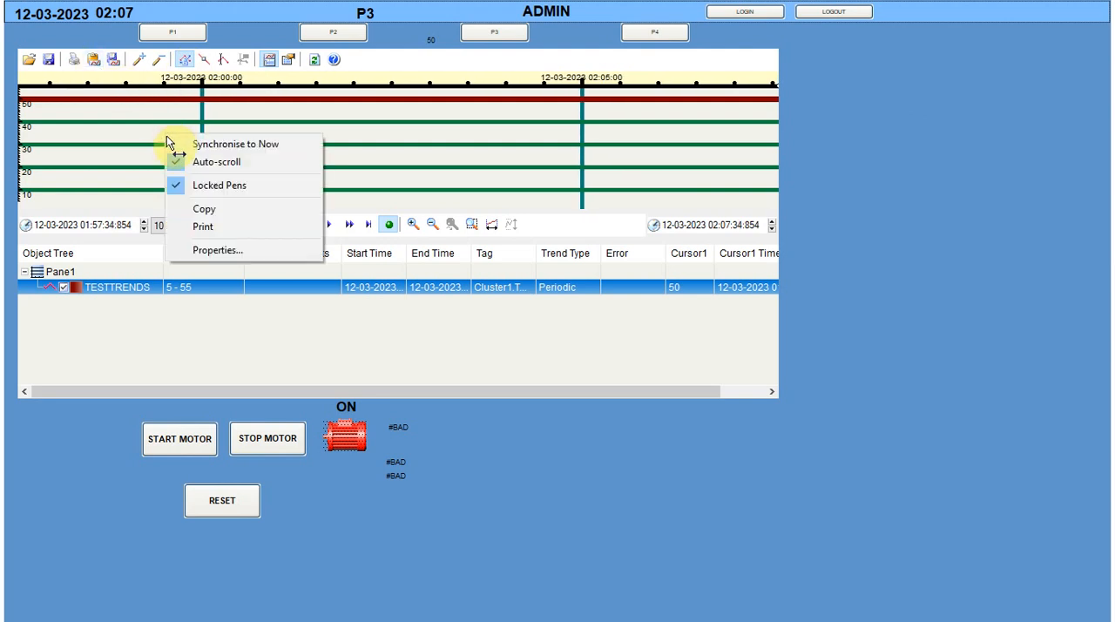
pyautogui.click(219, 232)
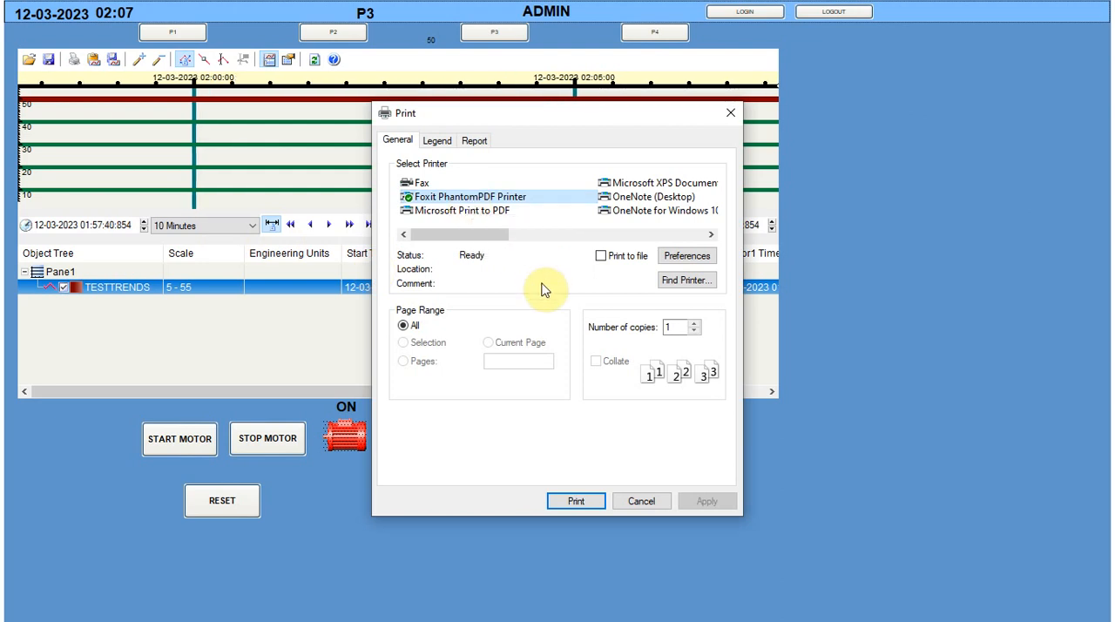
pyautogui.click(642, 505)
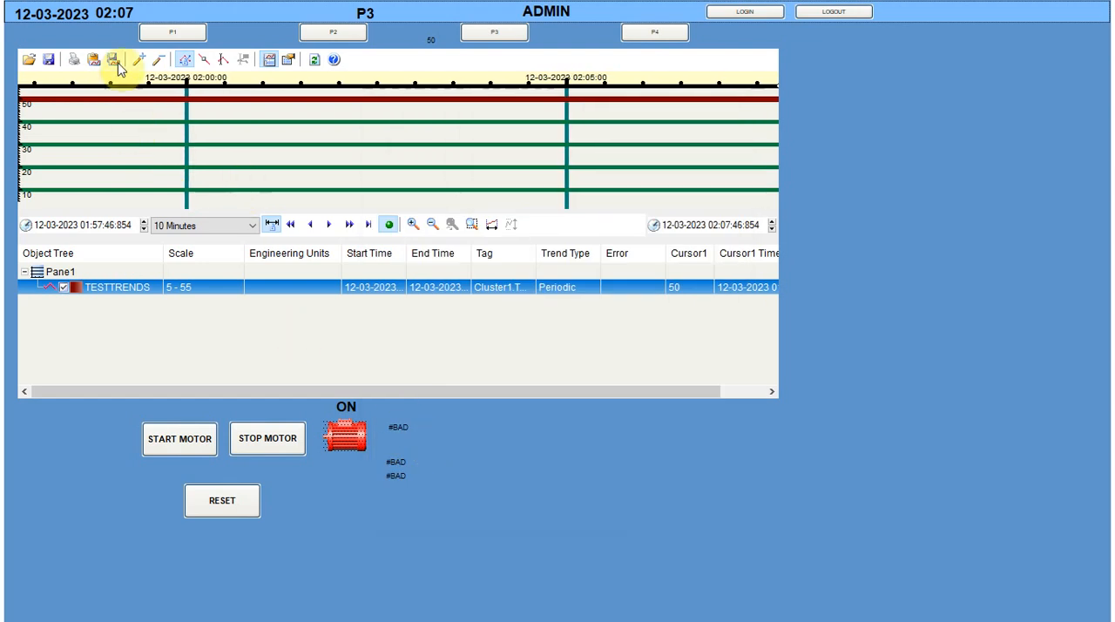
# Load the saved Process Analyst view testtrend.pav and show its data points
pyautogui.click(29, 60)
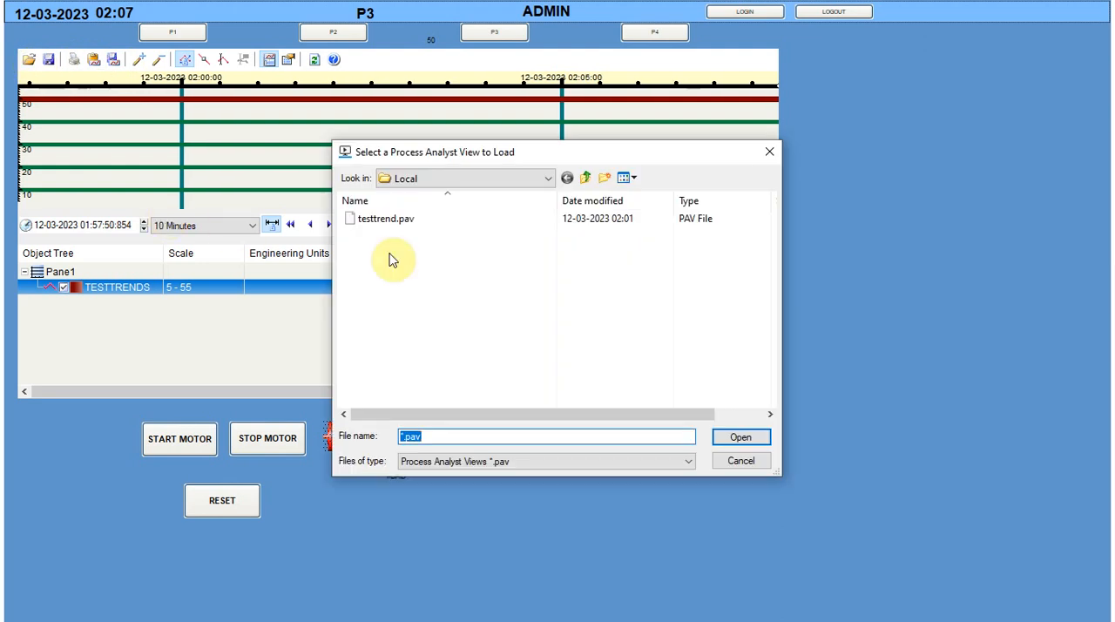
pyautogui.click(391, 221)
pyautogui.click(746, 439)
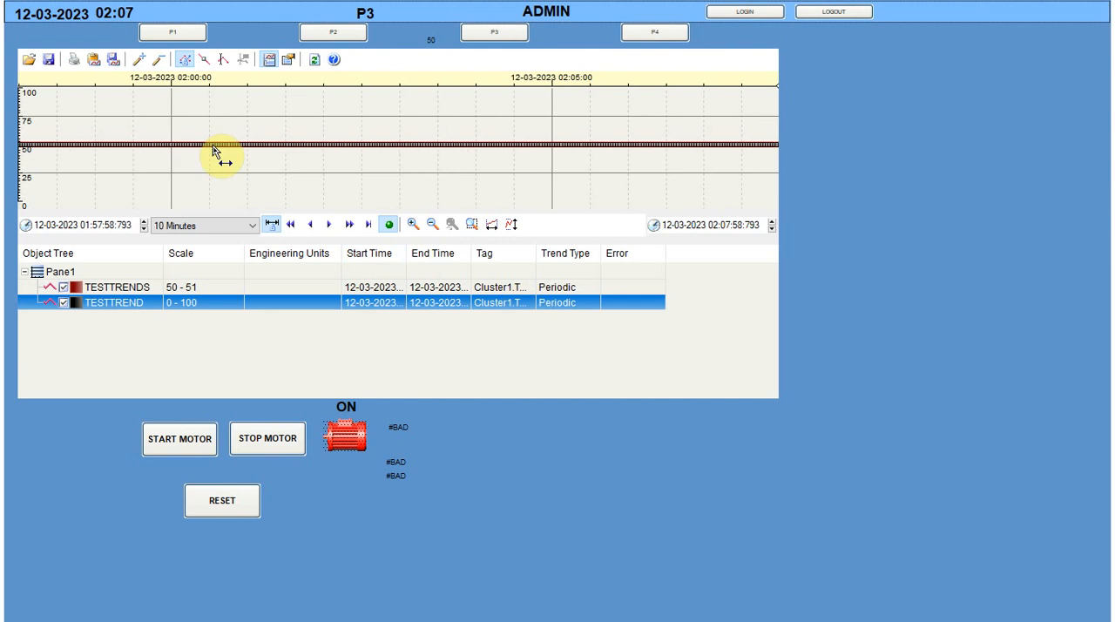
pyautogui.click(205, 59)
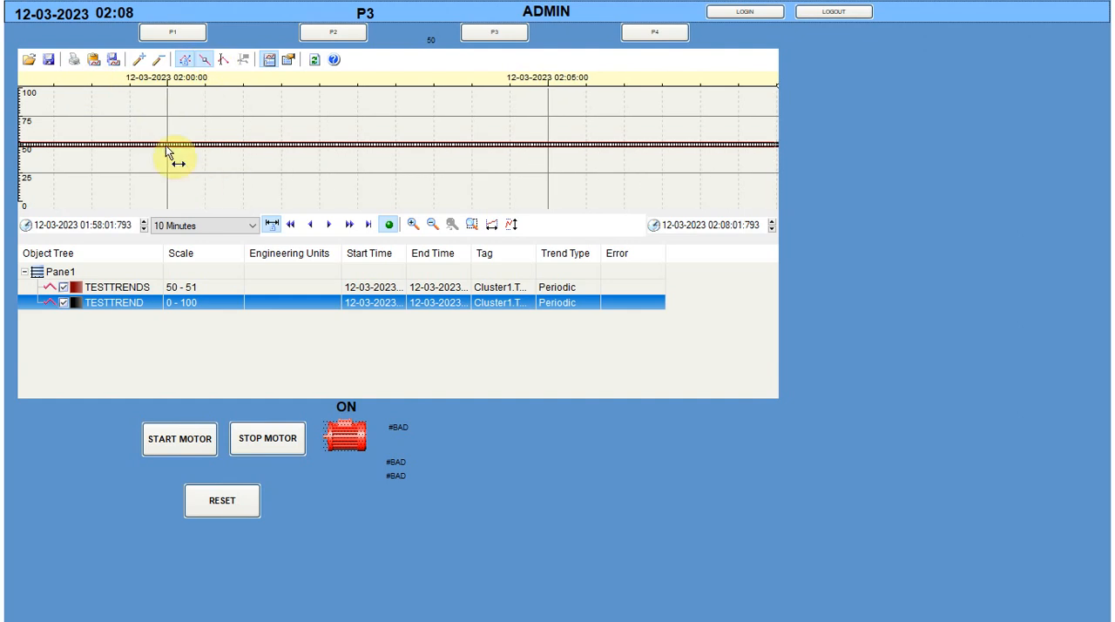
# Review the loaded view's print options without printing, and consult the Process Analyst help before closing it
pyautogui.click(74, 61)
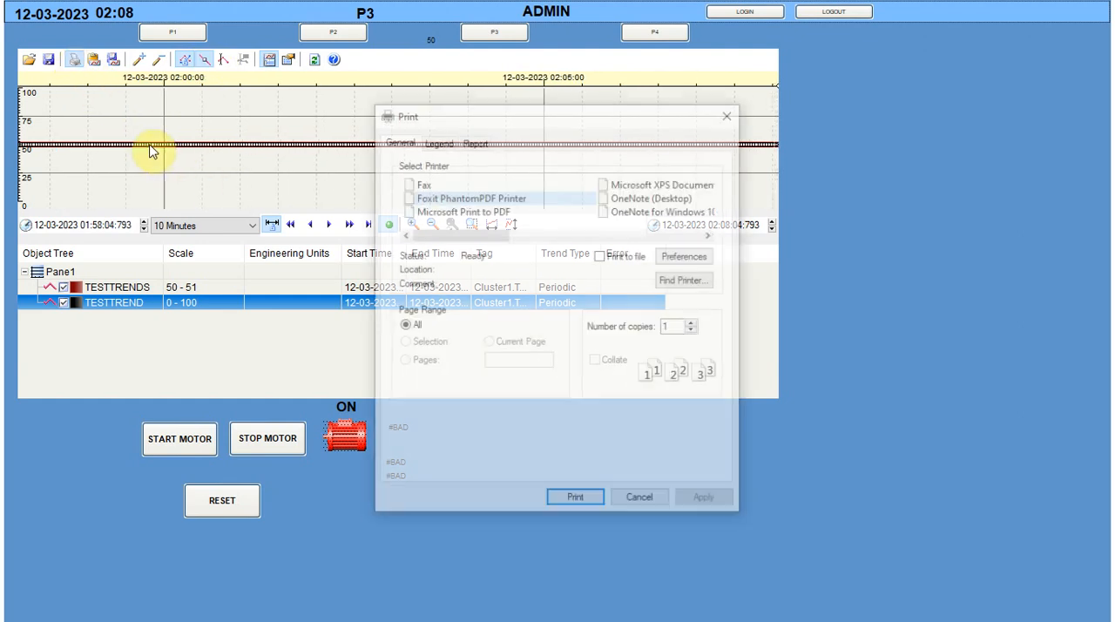
pyautogui.click(643, 504)
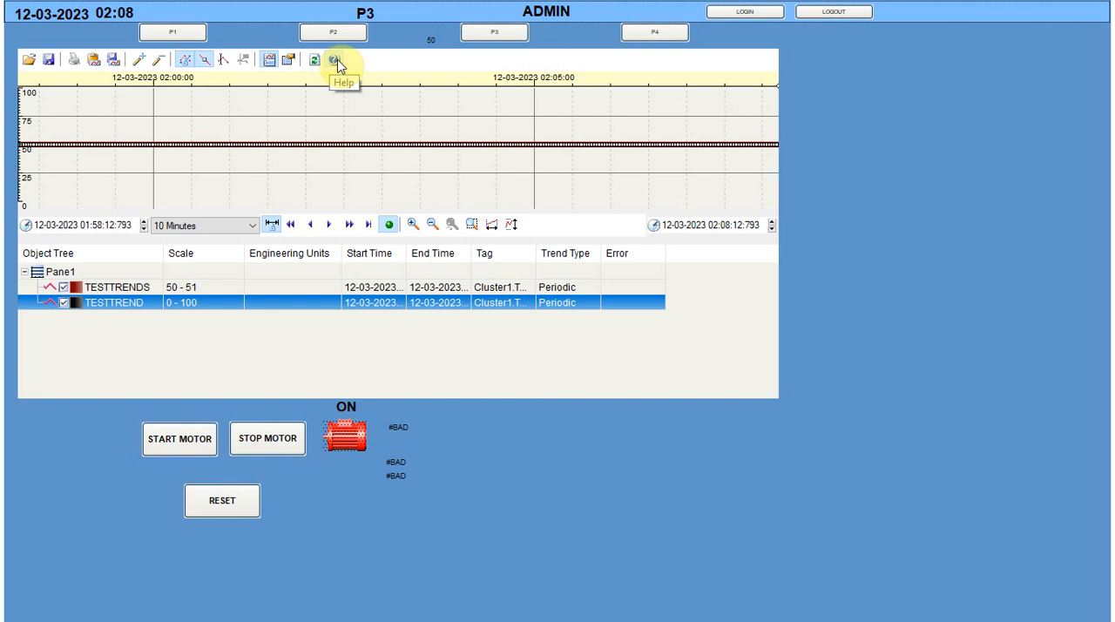
pyautogui.click(336, 63)
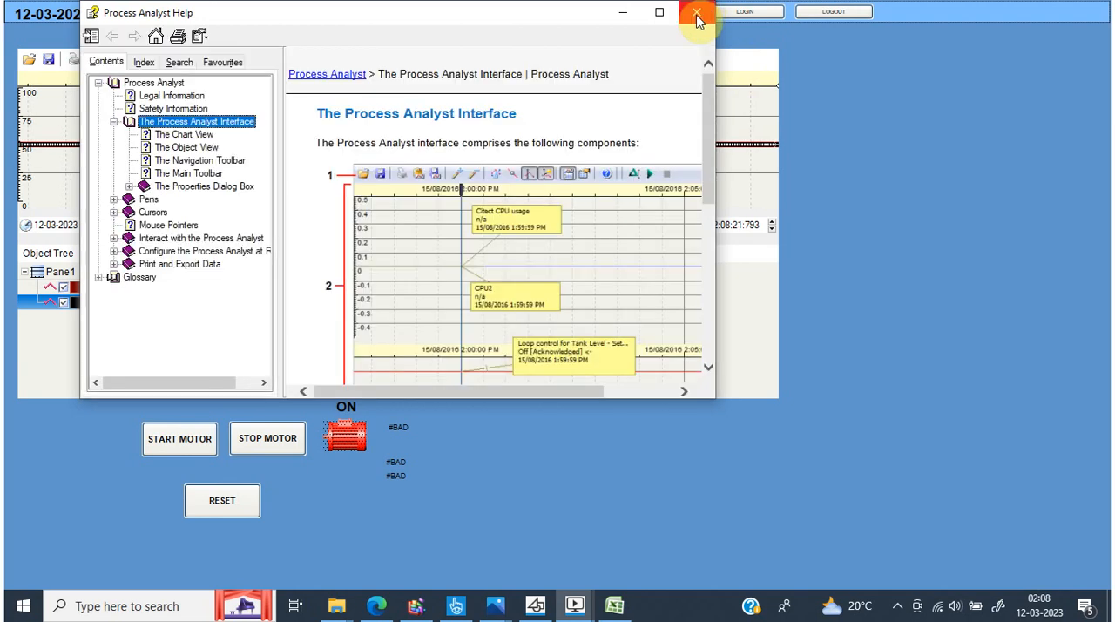
pyautogui.click(697, 13)
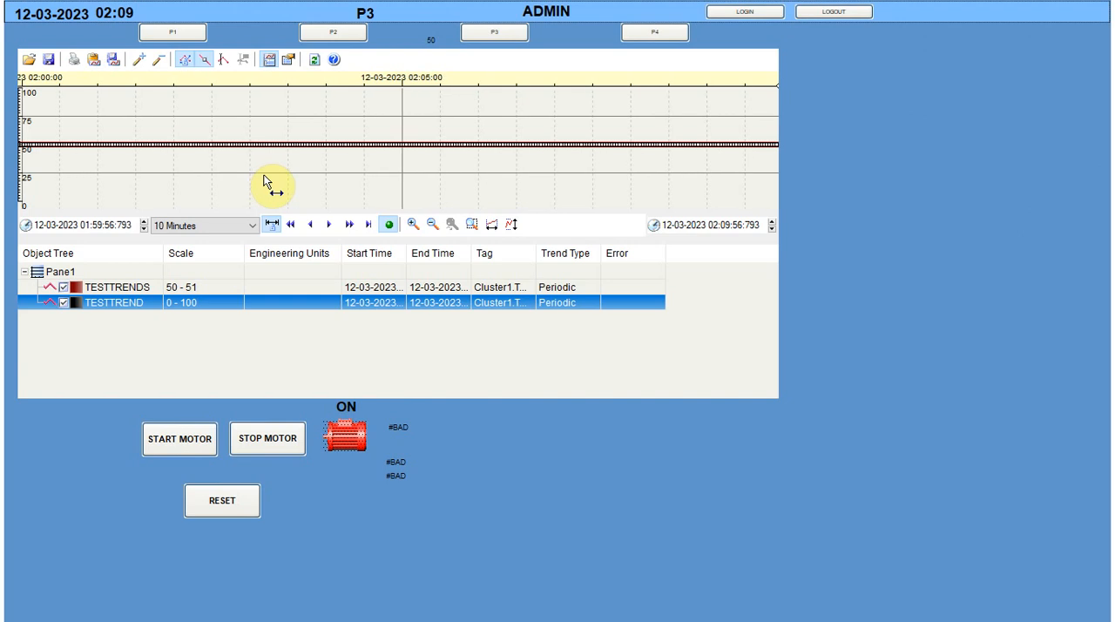
# Switch to Citect Graphics Builder showing page P3, and look at the list of pages without opening another one
pyautogui.press('super')
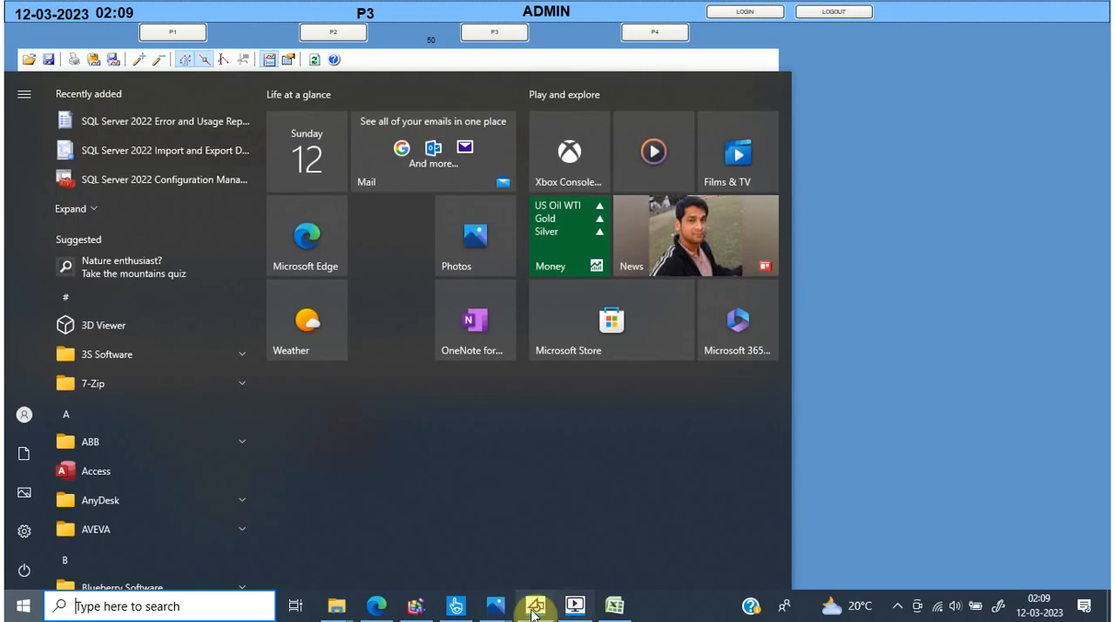
pyautogui.click(534, 608)
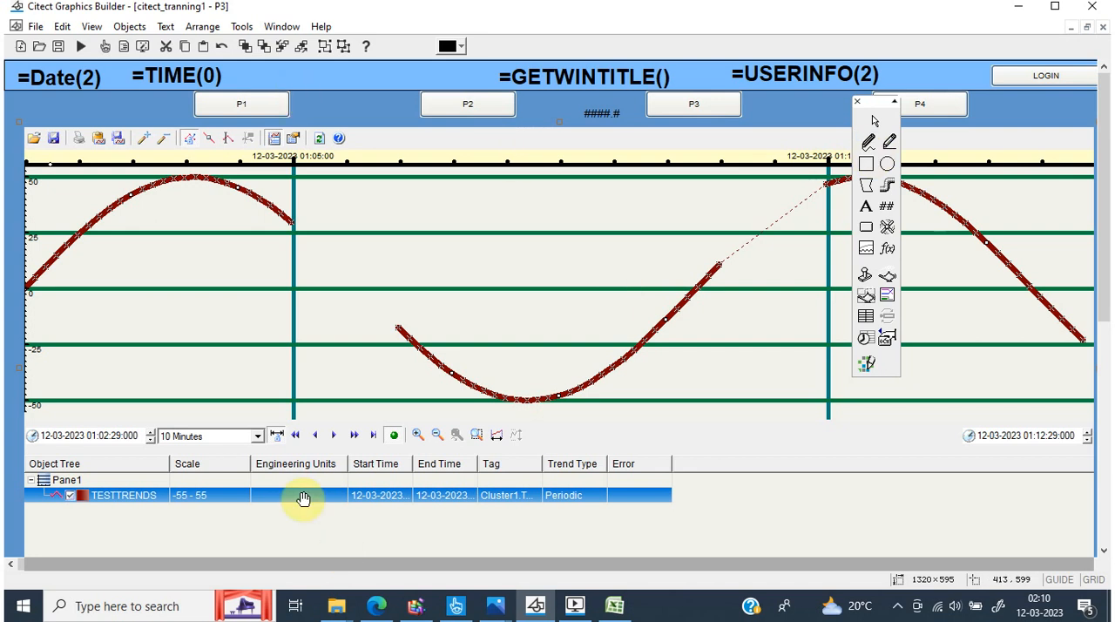
pyautogui.click(38, 46)
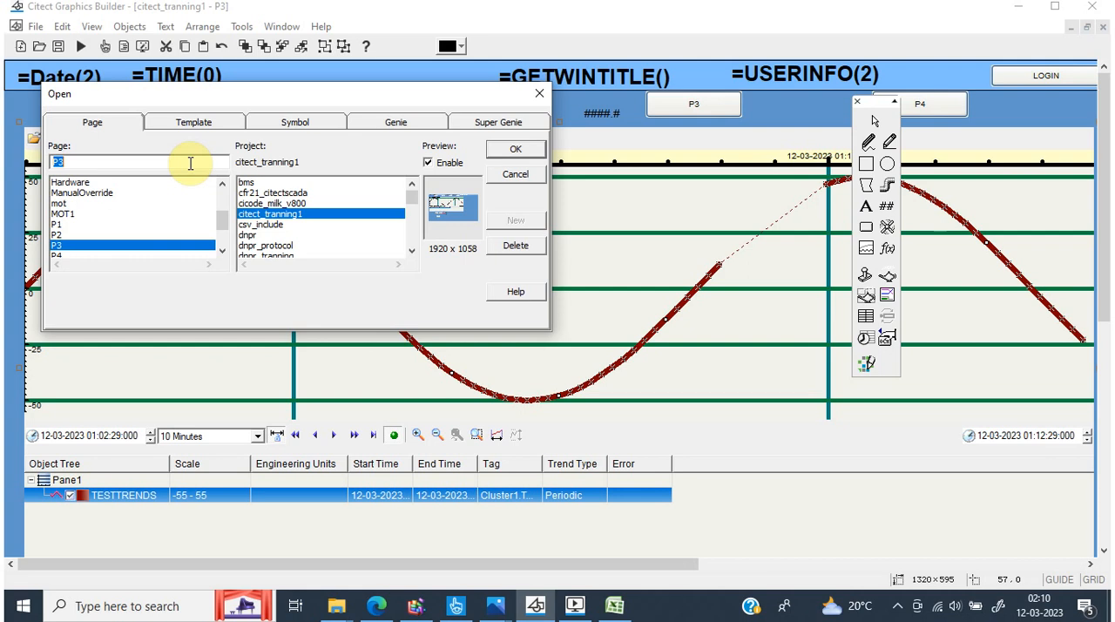
pyautogui.click(546, 99)
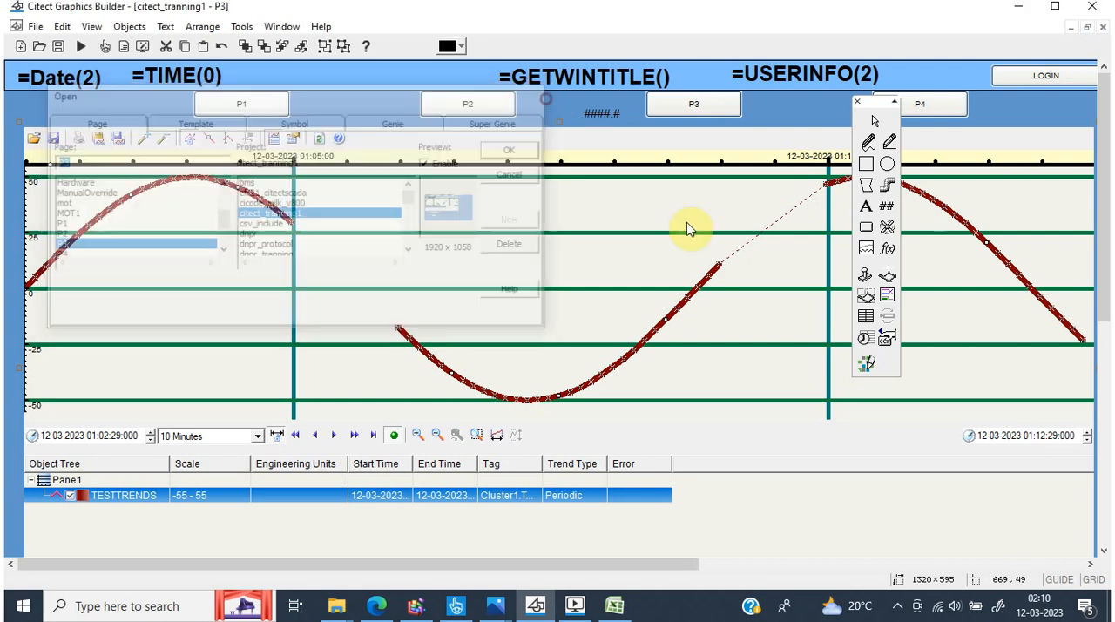
# Draw a button about 166 × 63 pixels in the empty area of page P3 beside the trend chart
pyautogui.moveTo(678, 567); pyautogui.dragTo(1082, 551)
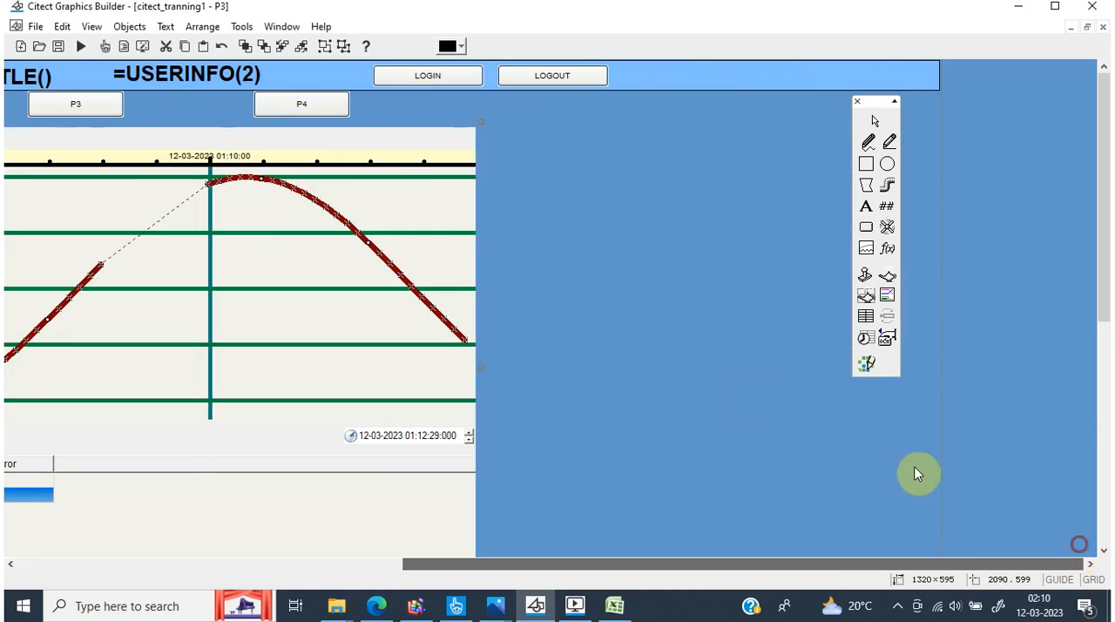
pyautogui.click(866, 227)
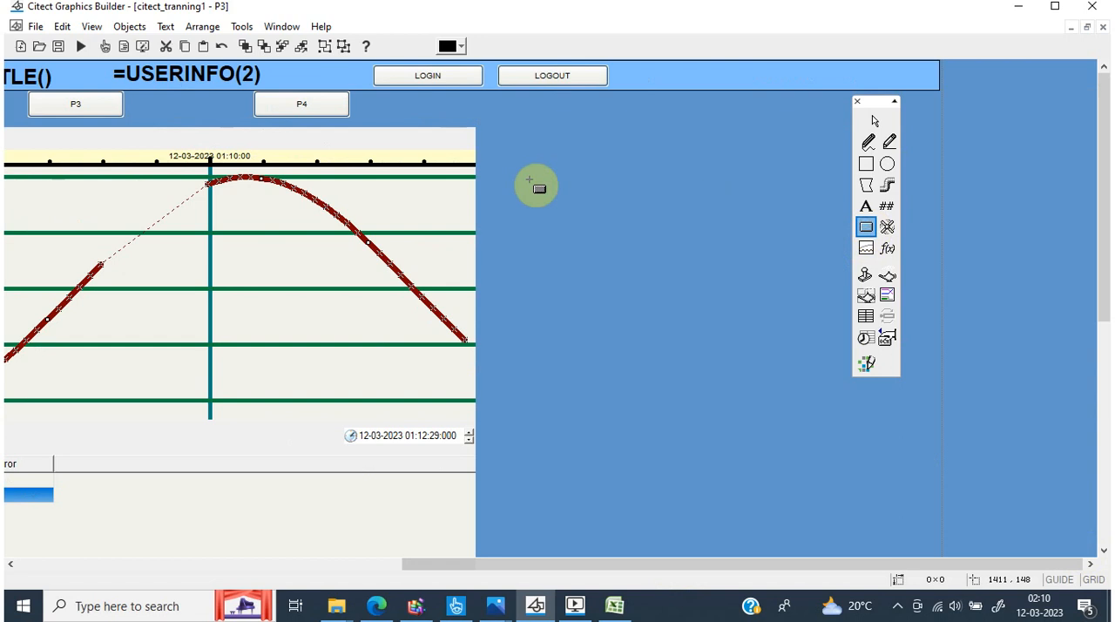
pyautogui.moveTo(506, 135)
pyautogui.mouseDown()
pyautogui.moveTo(625, 209)
pyautogui.moveTo(641, 187)
pyautogui.mouseUp()
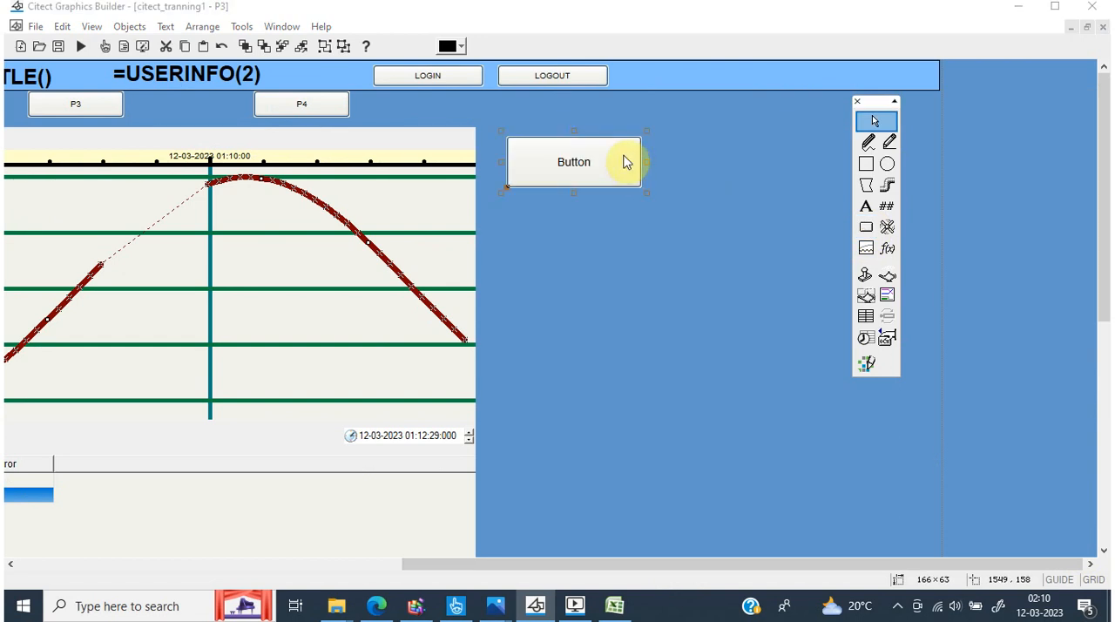
# Set the new button's label text to "loadpav"
pyautogui.doubleClick(622, 162)
pyautogui.doubleClick(848, 312)
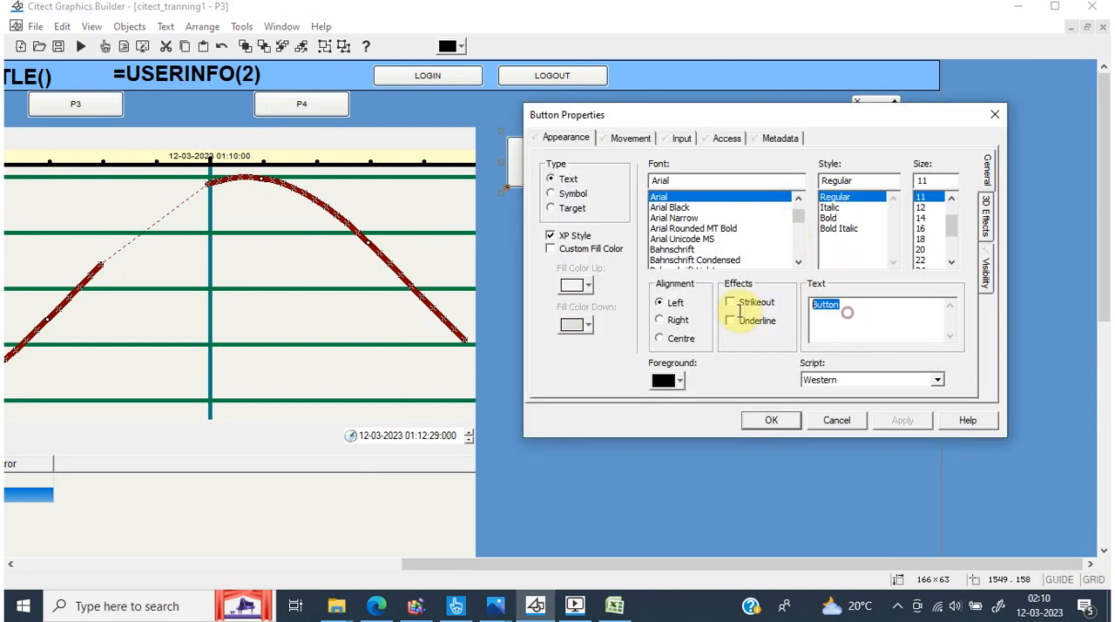
pyautogui.write('ko')
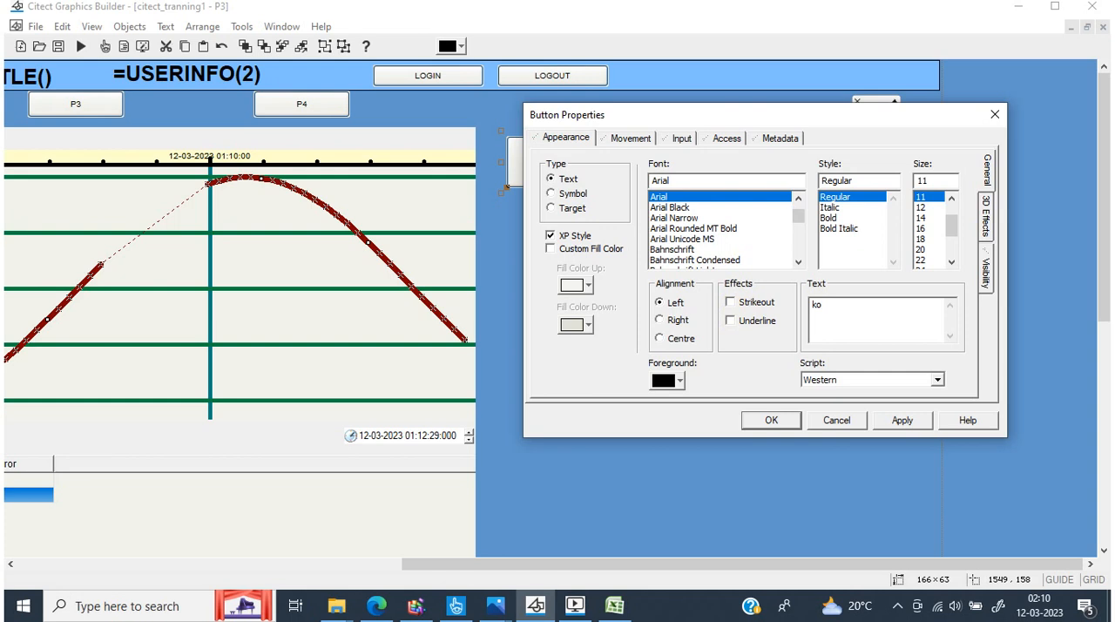
pyautogui.press('BackSpace')
pyautogui.press('BackSpace')
pyautogui.write('loadpav')
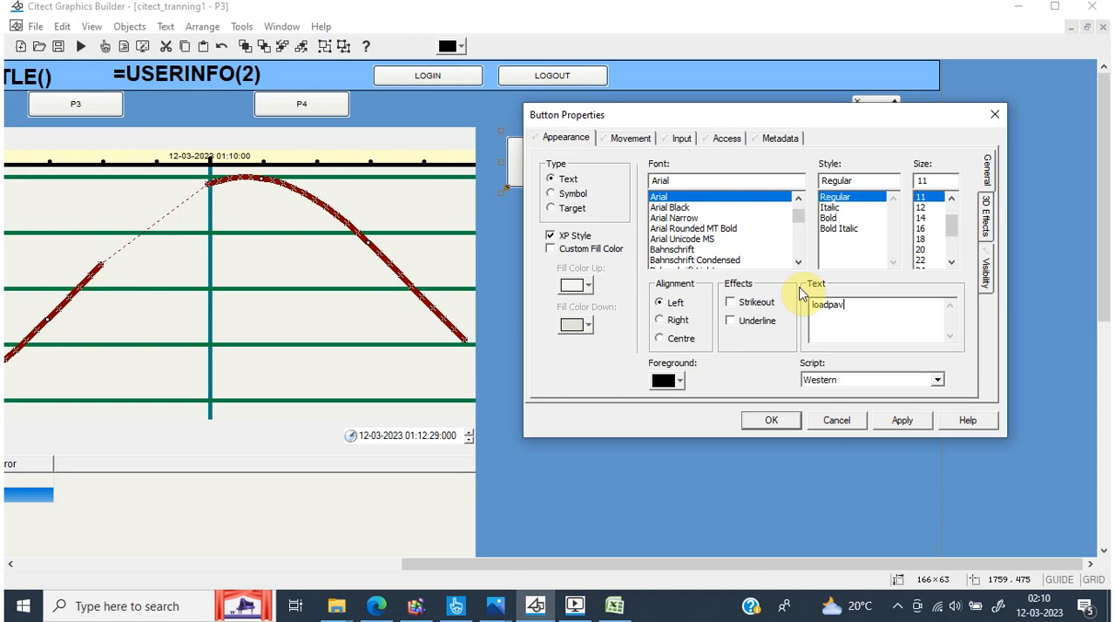
# Insert the ProcessAnalystLoadFile function with its arguments as the button's Up command
pyautogui.click(684, 138)
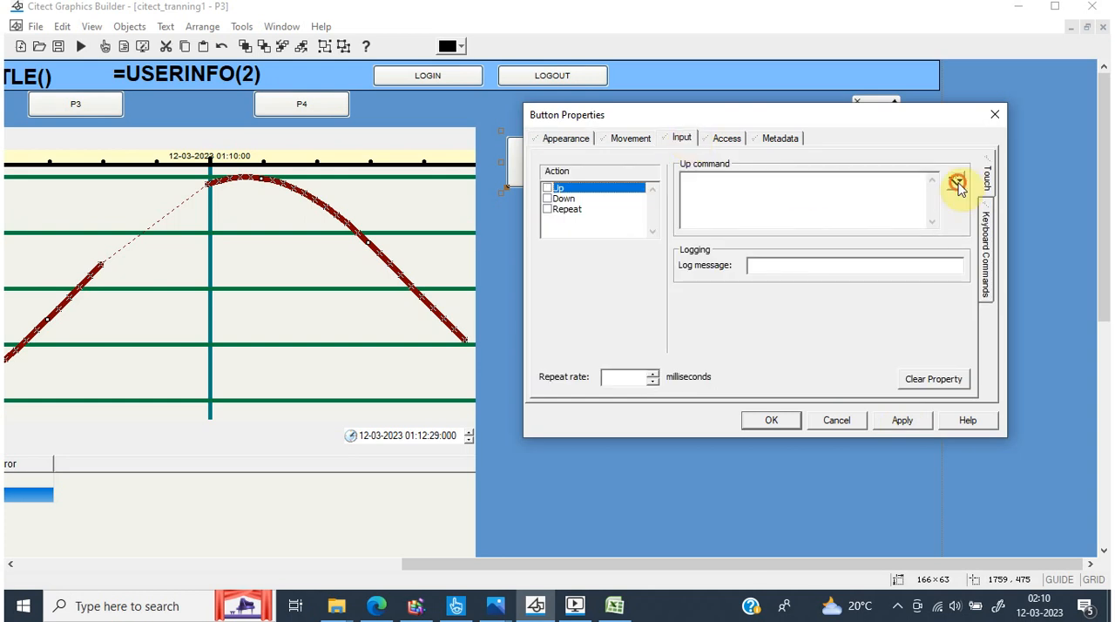
pyautogui.click(958, 183)
pyautogui.click(975, 219)
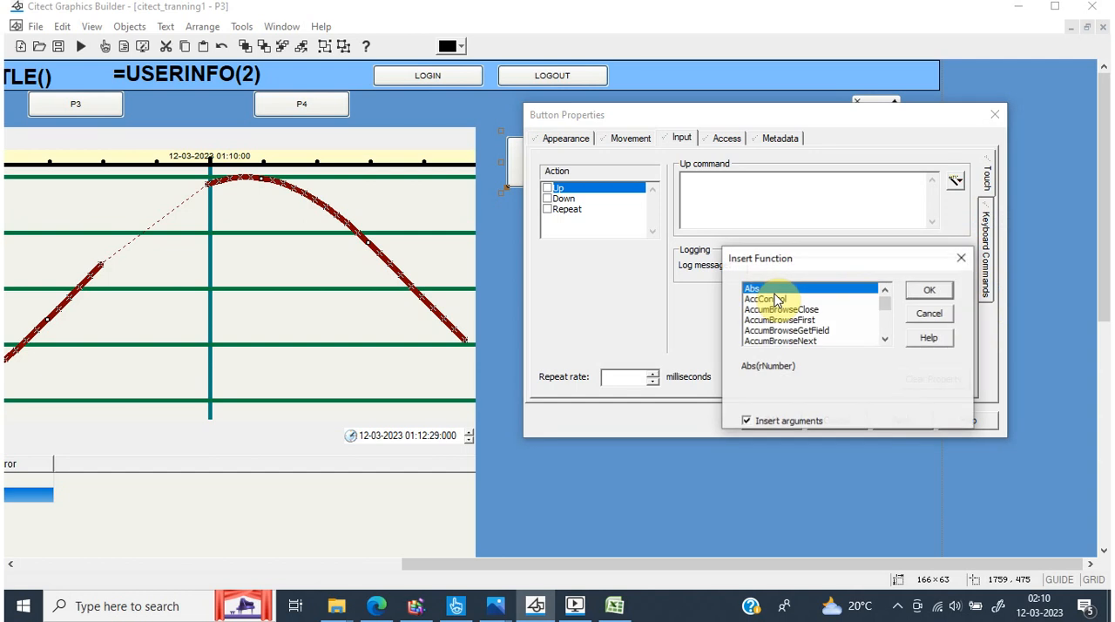
pyautogui.press('p')
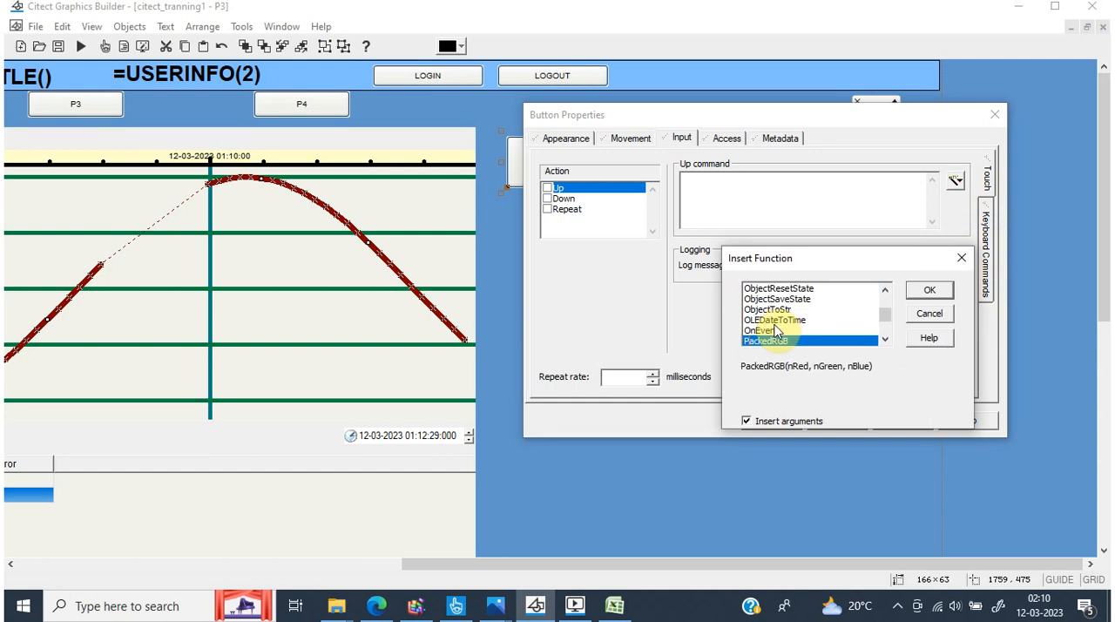
pyautogui.press('r')
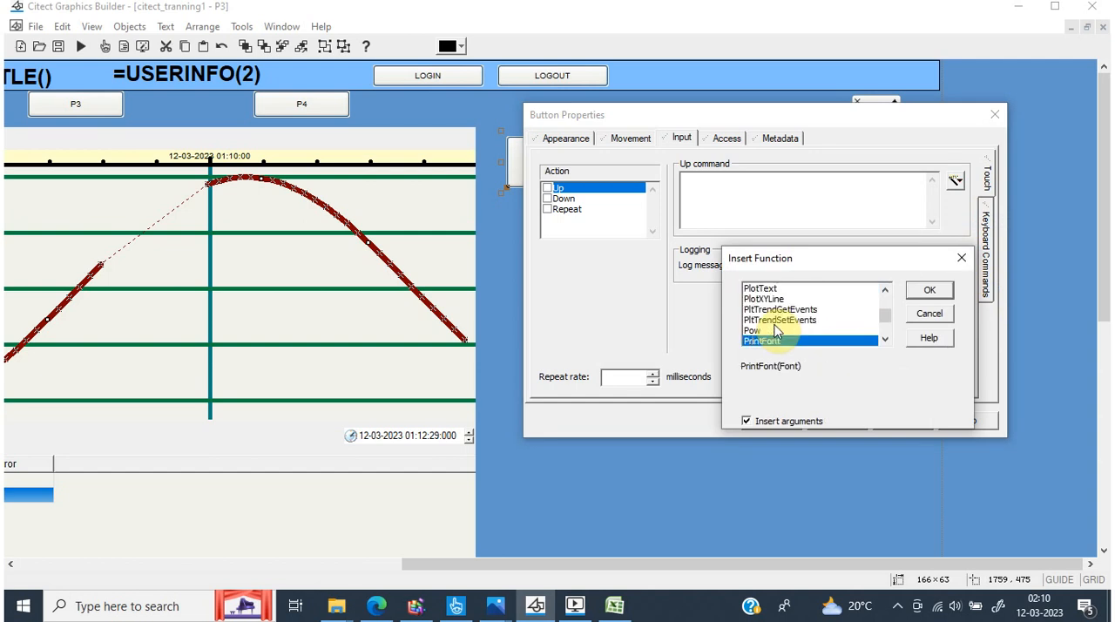
pyautogui.press('Down')
pyautogui.press('Down')
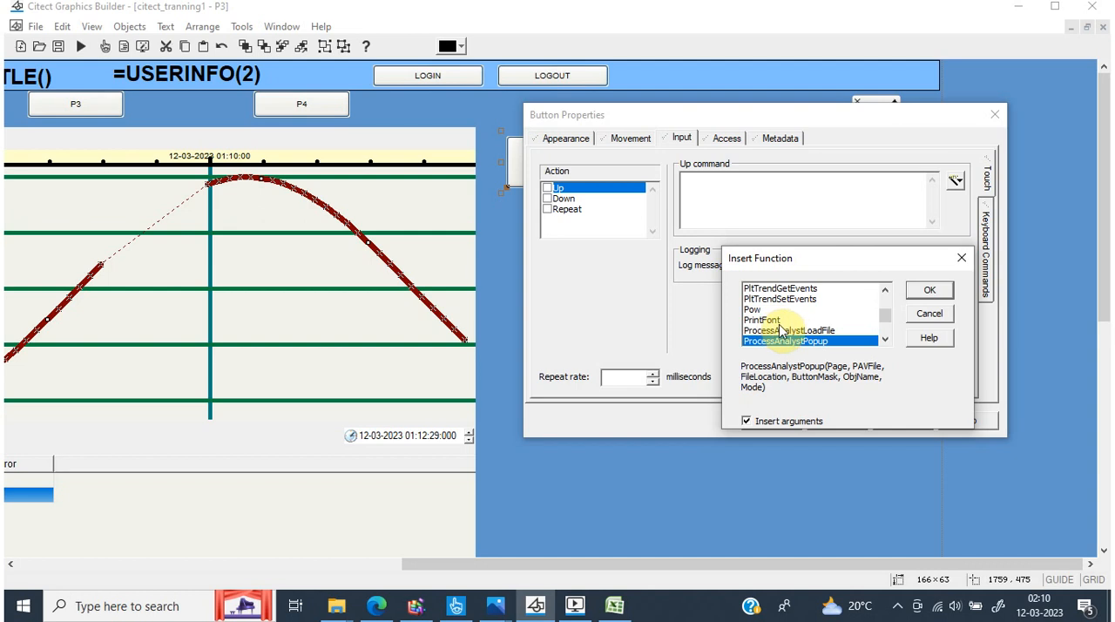
pyautogui.click(782, 330)
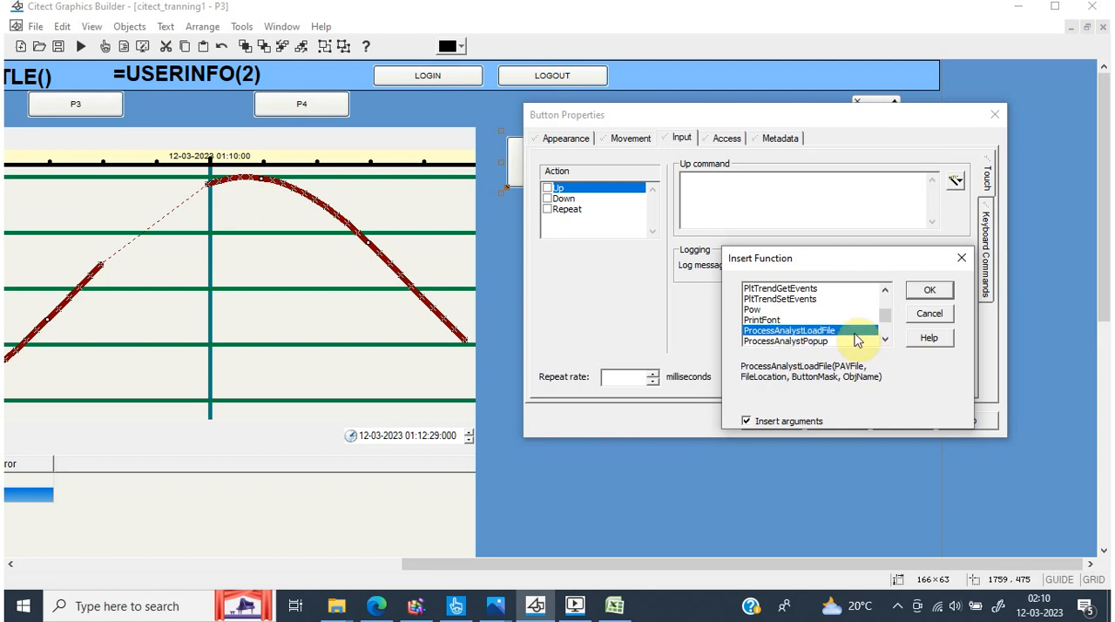
pyautogui.click(885, 338)
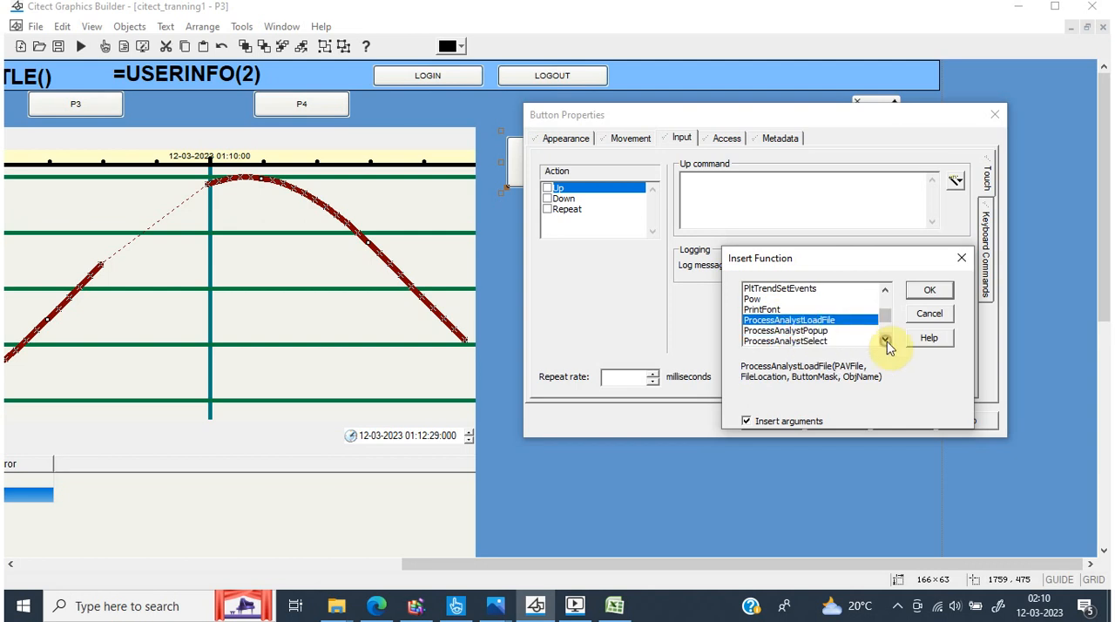
pyautogui.click(928, 290)
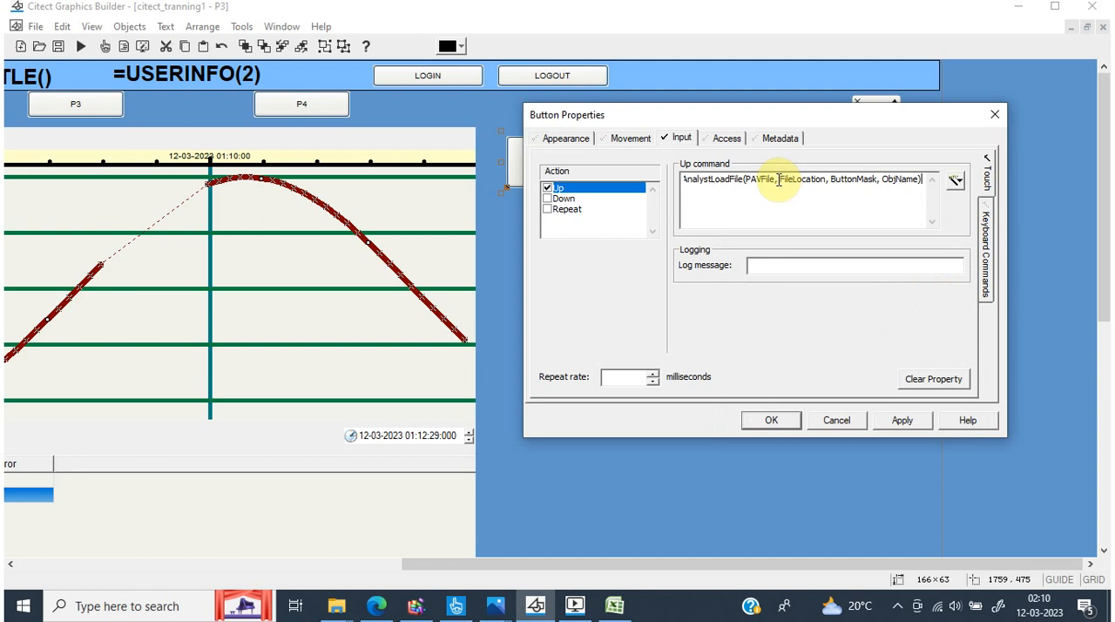
# Replace the PAVFile argument with the quoted name "testtrnd"
pyautogui.moveTo(776, 179); pyautogui.dragTo(749, 181)
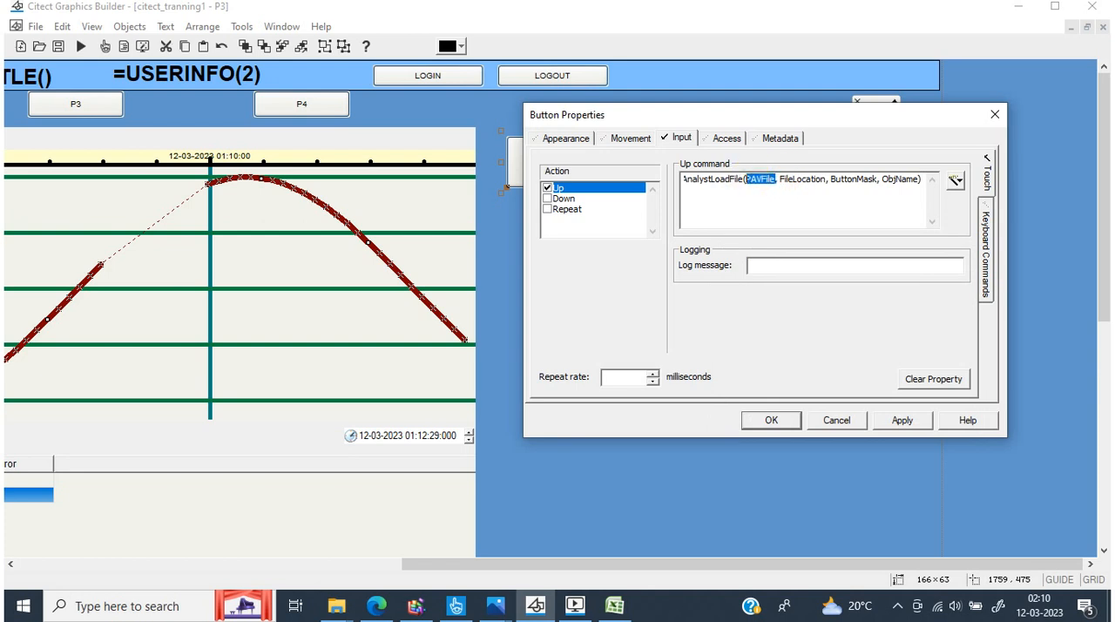
pyautogui.write('""')
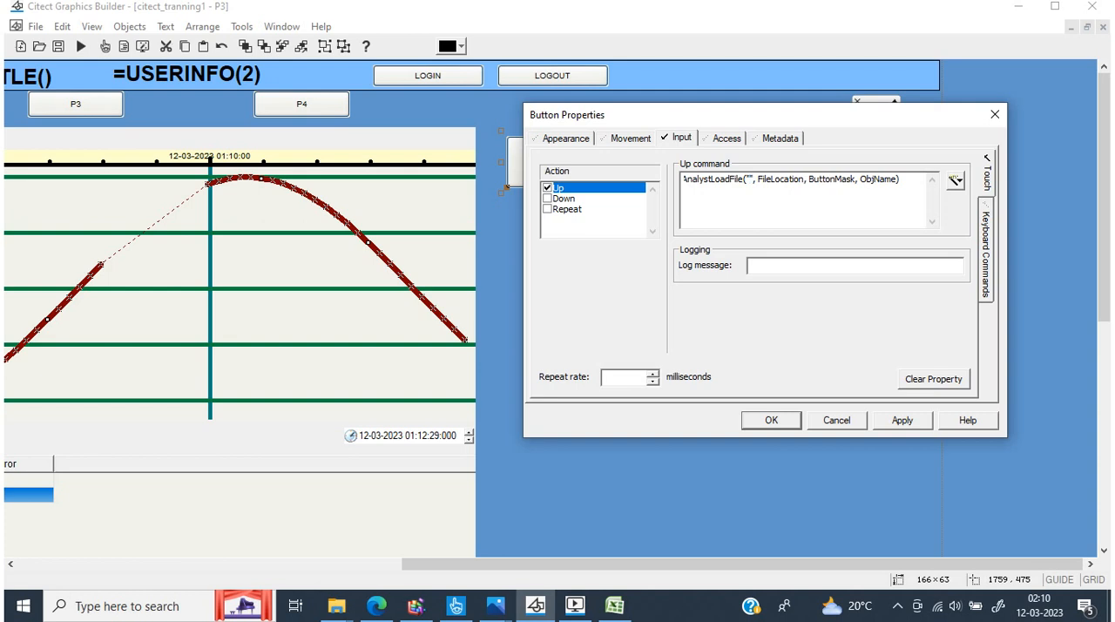
pyautogui.write('testtre')
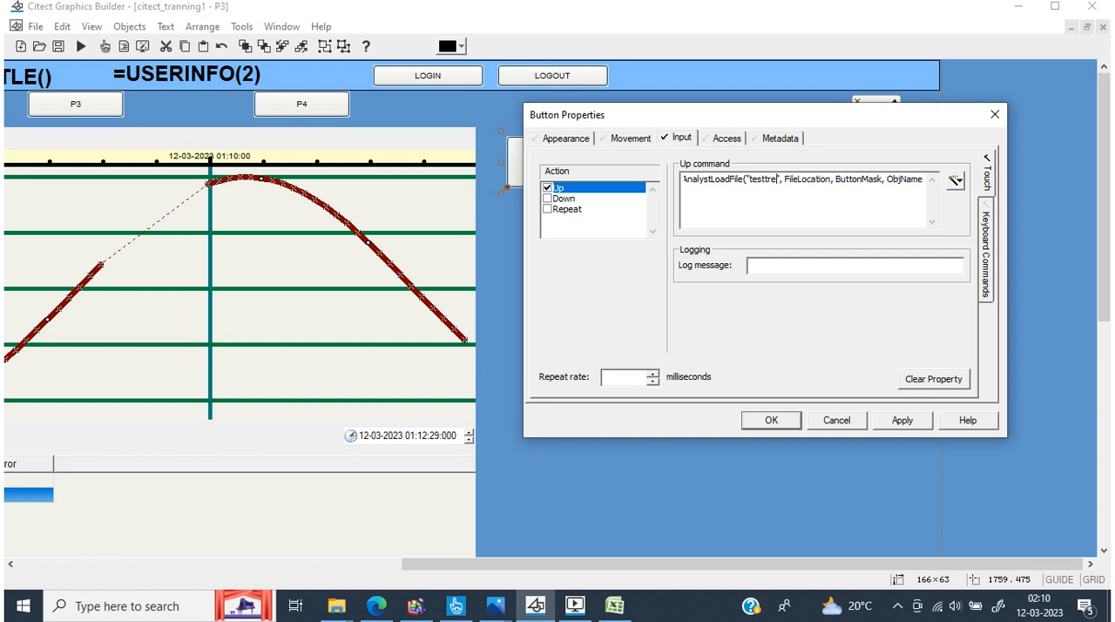
pyautogui.press('BackSpace')
pyautogui.write('nd')
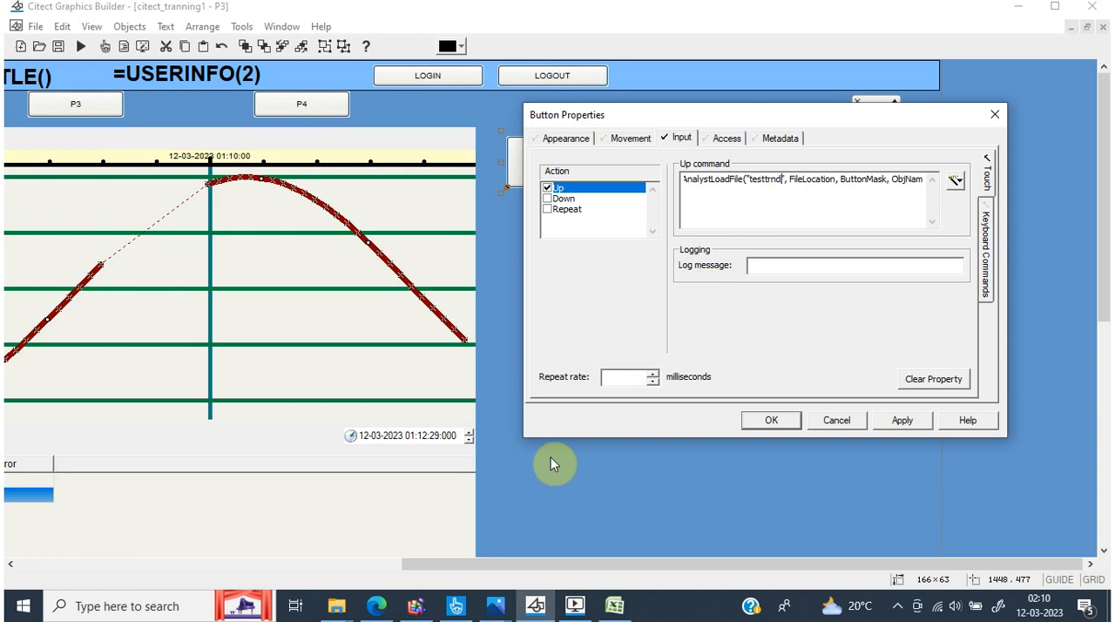
# Switch to the Citect runtime, copy the saved view's file name testtrend.pav without loading it, and return to Graphics Builder
pyautogui.click(573, 607)
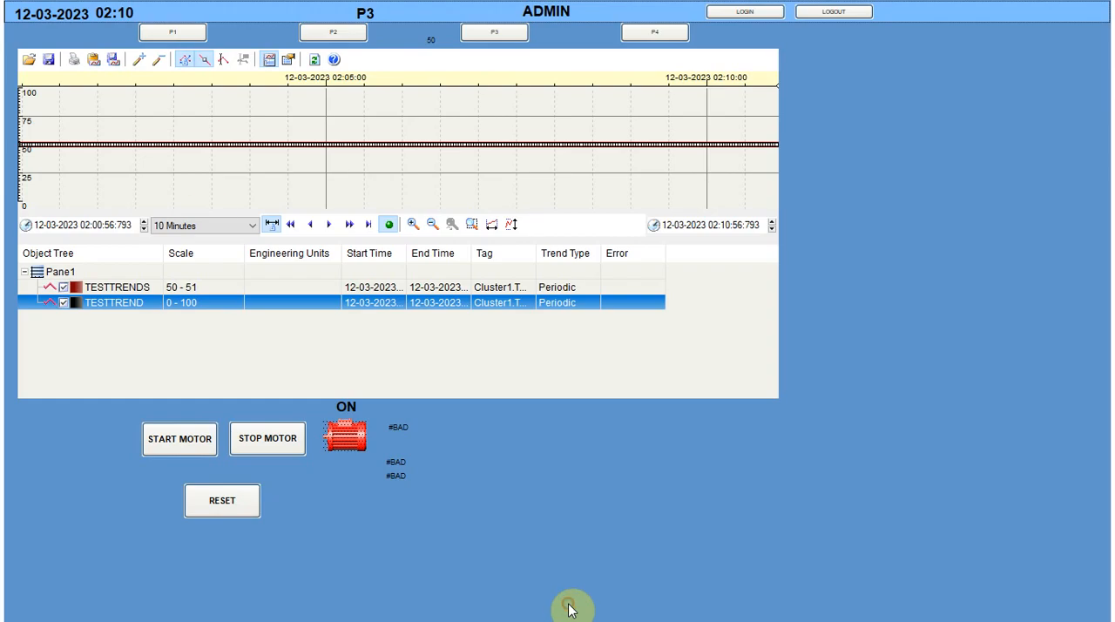
pyautogui.click(29, 60)
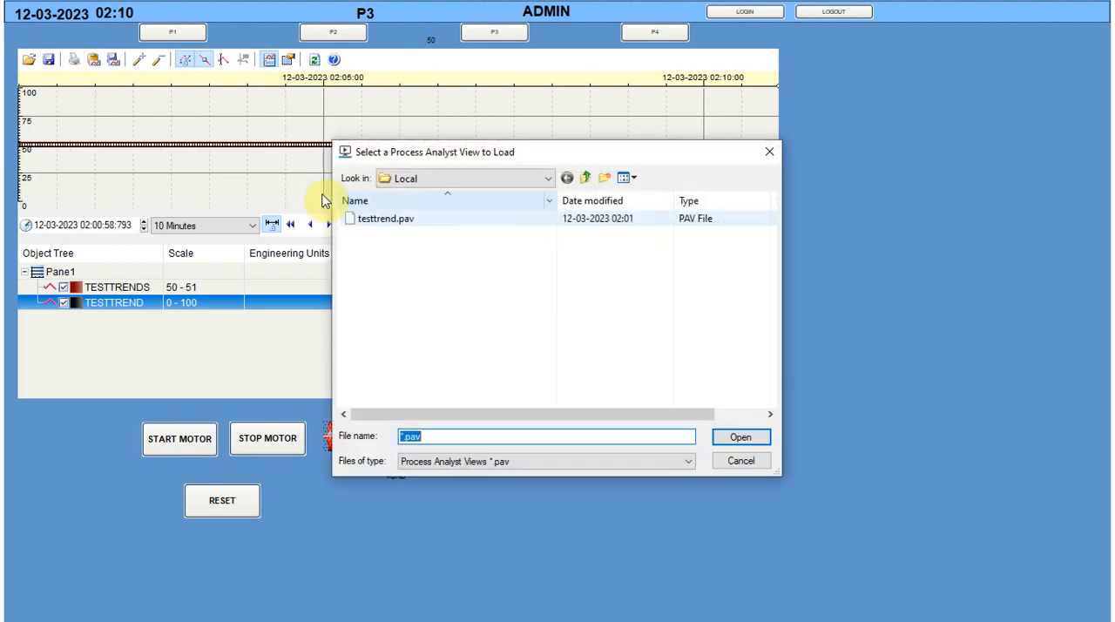
pyautogui.click(386, 219)
pyautogui.click(456, 436)
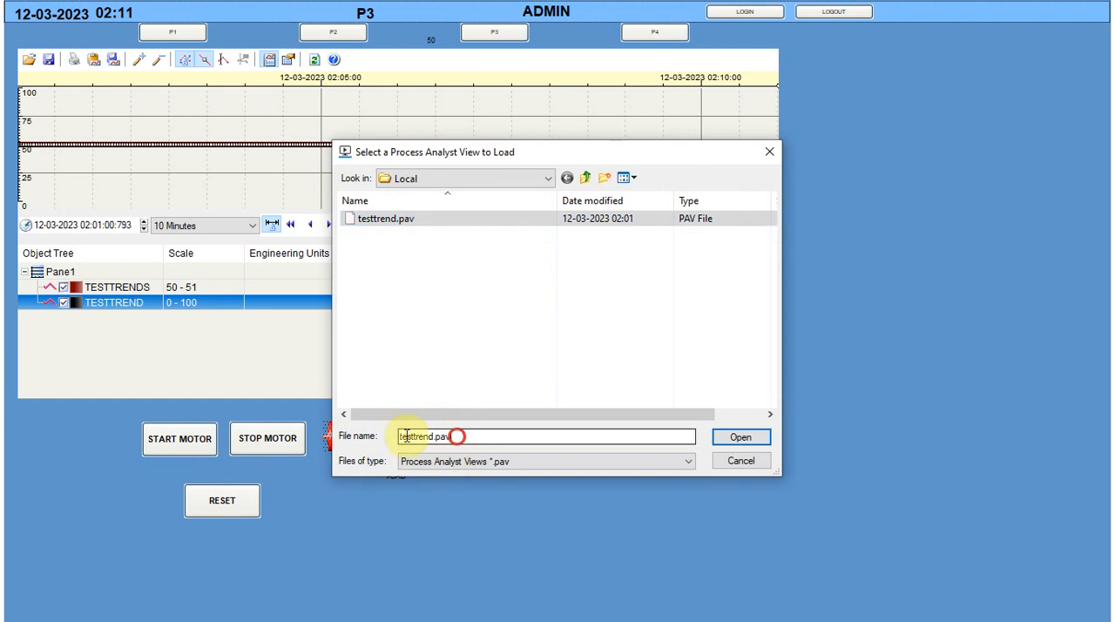
pyautogui.doubleClick(406, 436)
pyautogui.hotkey('ctrl', 'c')
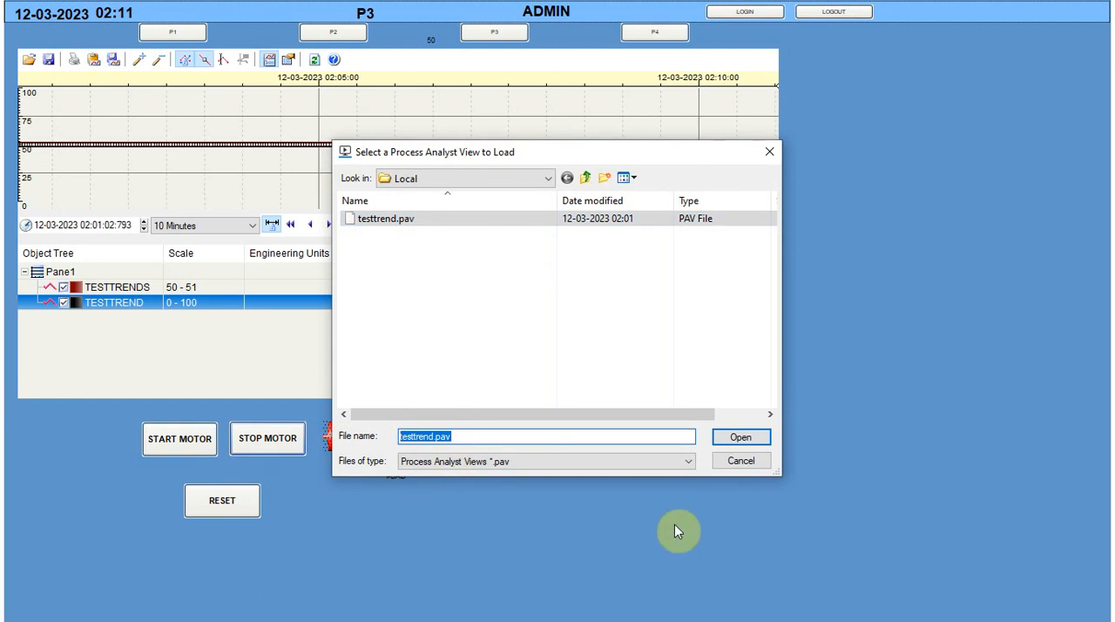
pyautogui.click(755, 461)
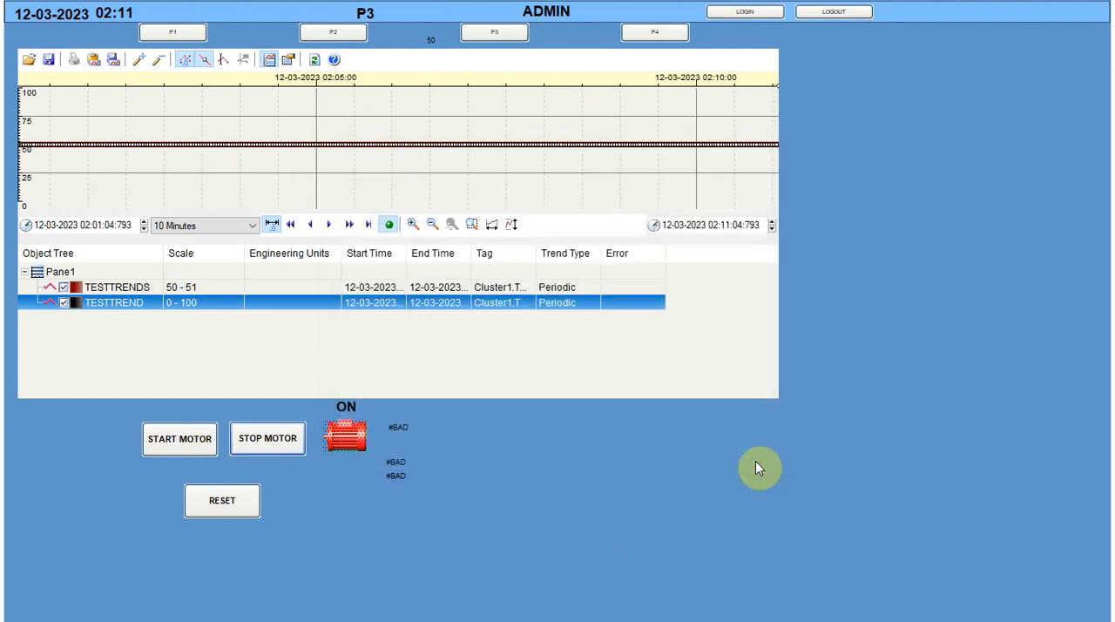
pyautogui.hotkey('alt', 'space')
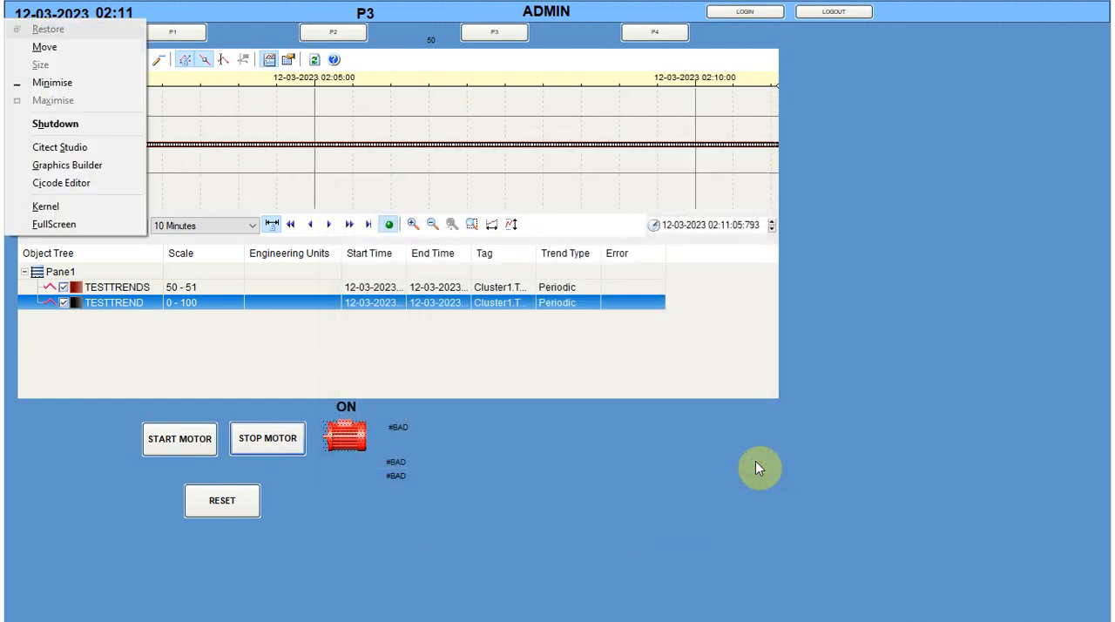
pyautogui.click(70, 84)
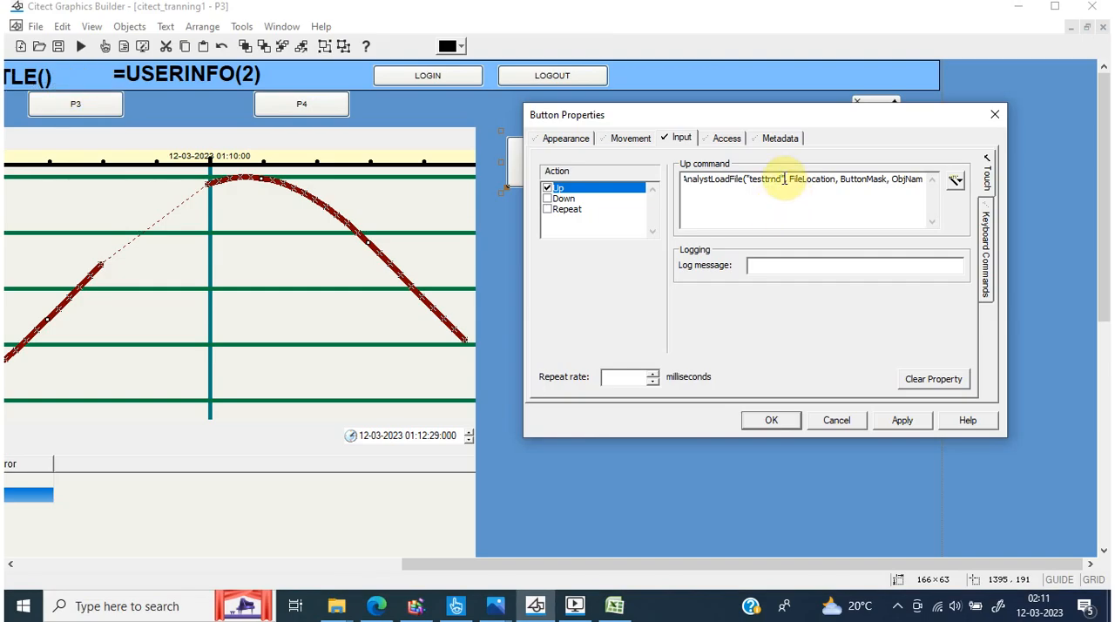
# Change the quoted file argument to "testtrend" using the copied name without its .pav extension, and dismiss the demo mode notice
pyautogui.press('BackSpace')
pyautogui.press('BackSpace')
pyautogui.press('BackSpace')
pyautogui.press('BackSpace')
pyautogui.press('BackSpace')
pyautogui.press('BackSpace')
pyautogui.press('BackSpace')
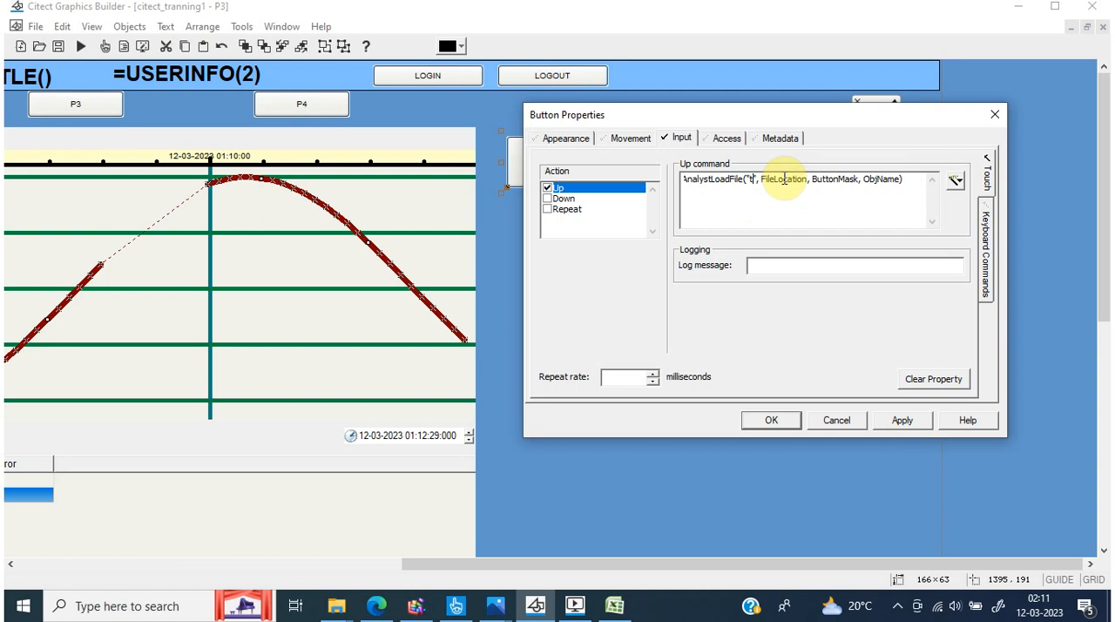
pyautogui.press('BackSpace')
pyautogui.hotkey('ctrl', 'v')
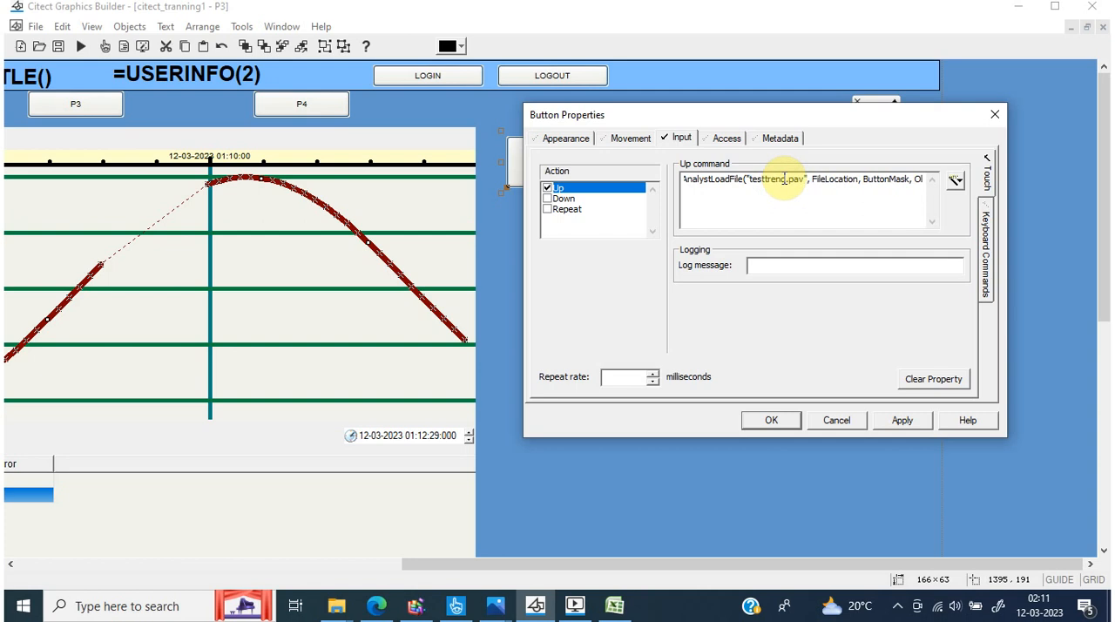
pyautogui.press('BackSpace')
pyautogui.press('BackSpace')
pyautogui.press('BackSpace')
pyautogui.press('BackSpace')
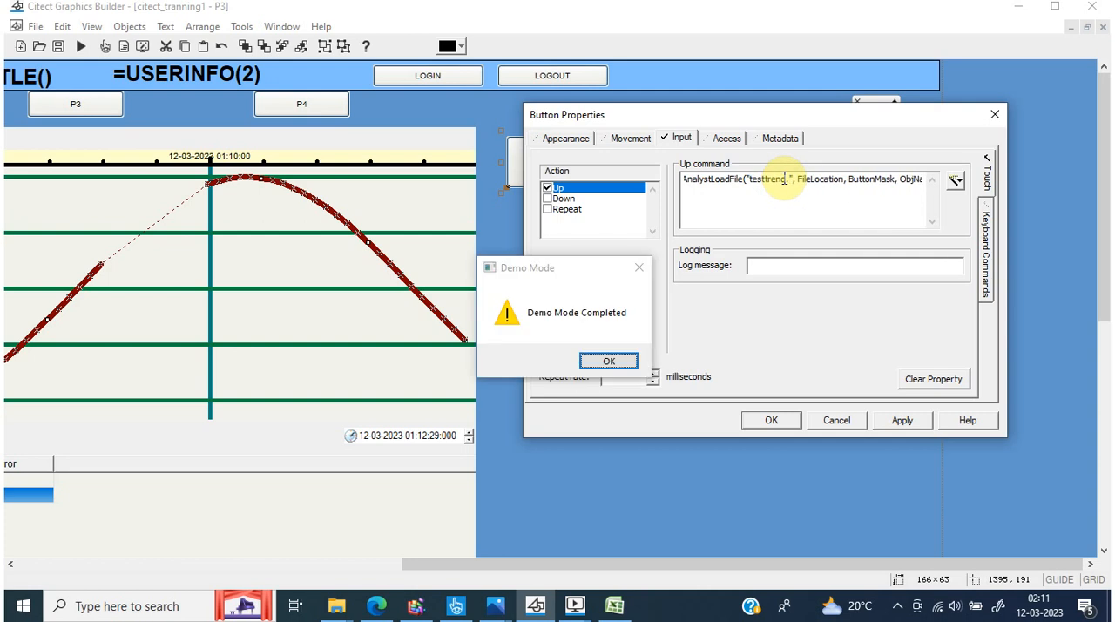
pyautogui.press('BackSpace')
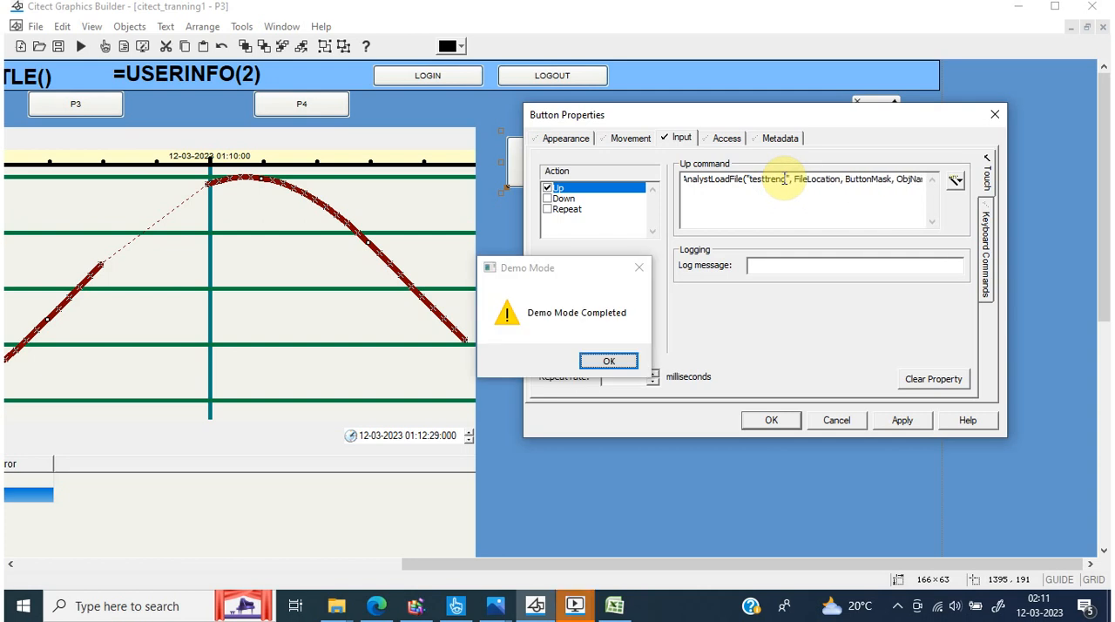
pyautogui.click(626, 364)
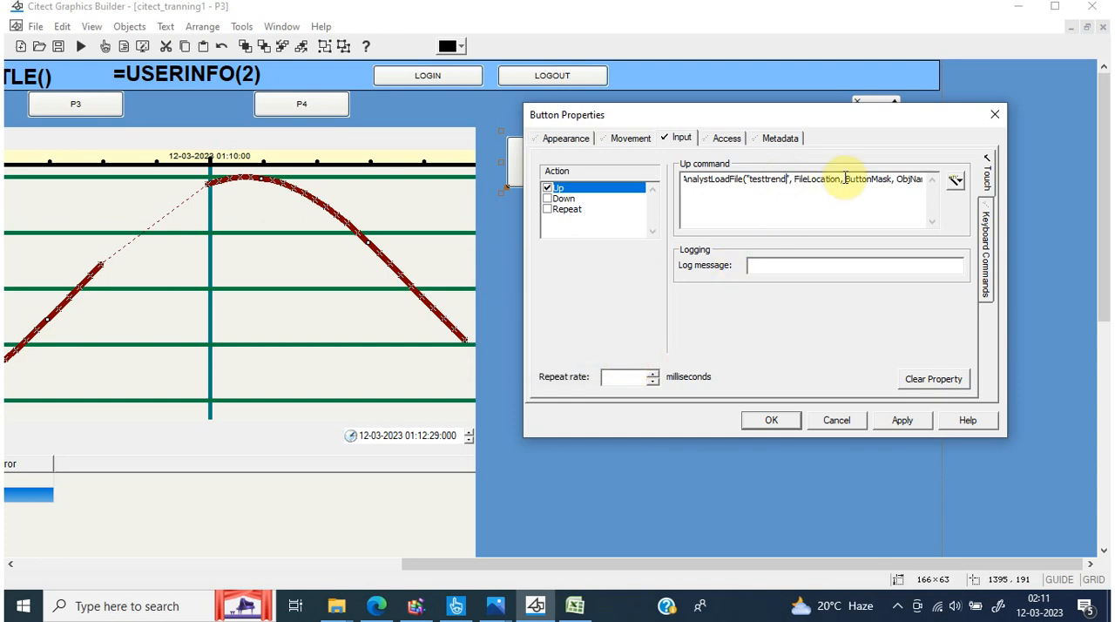
# Replace the FileLocation and ButtonMask arguments of the load function with 0 each
pyautogui.moveTo(841, 180); pyautogui.dragTo(794, 180)
pyautogui.press('Delete')
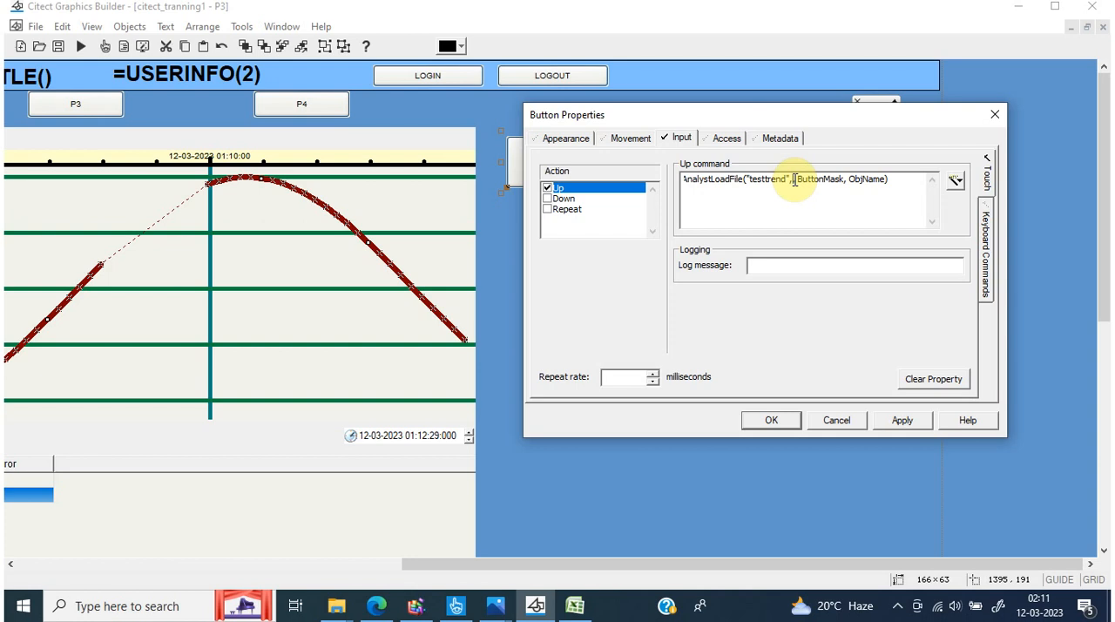
pyautogui.write('0,')
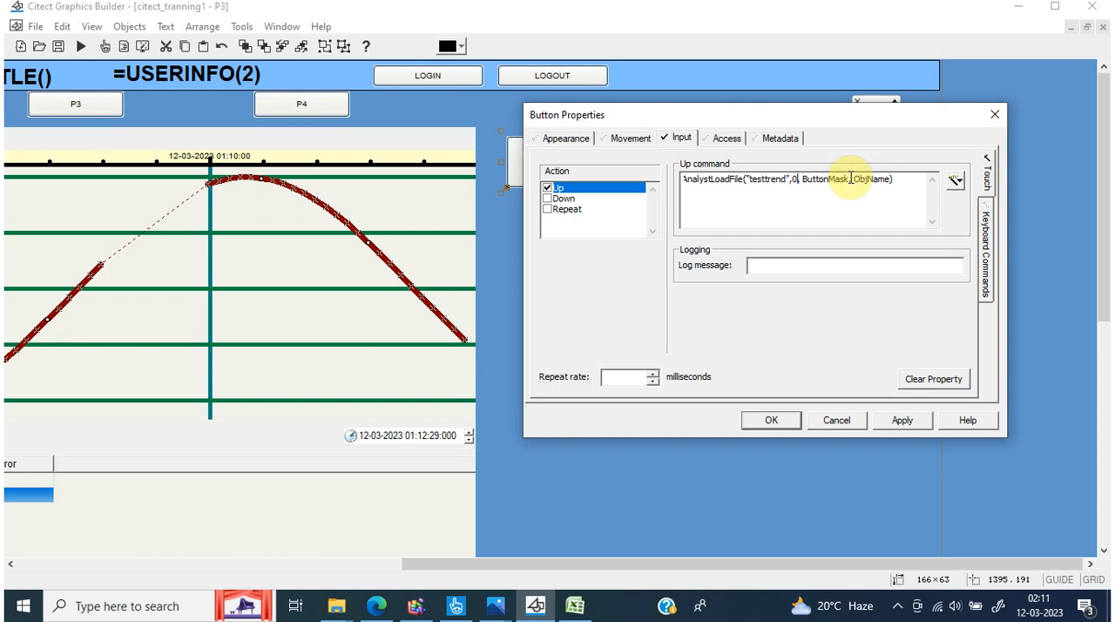
pyautogui.moveTo(851, 178); pyautogui.dragTo(802, 178)
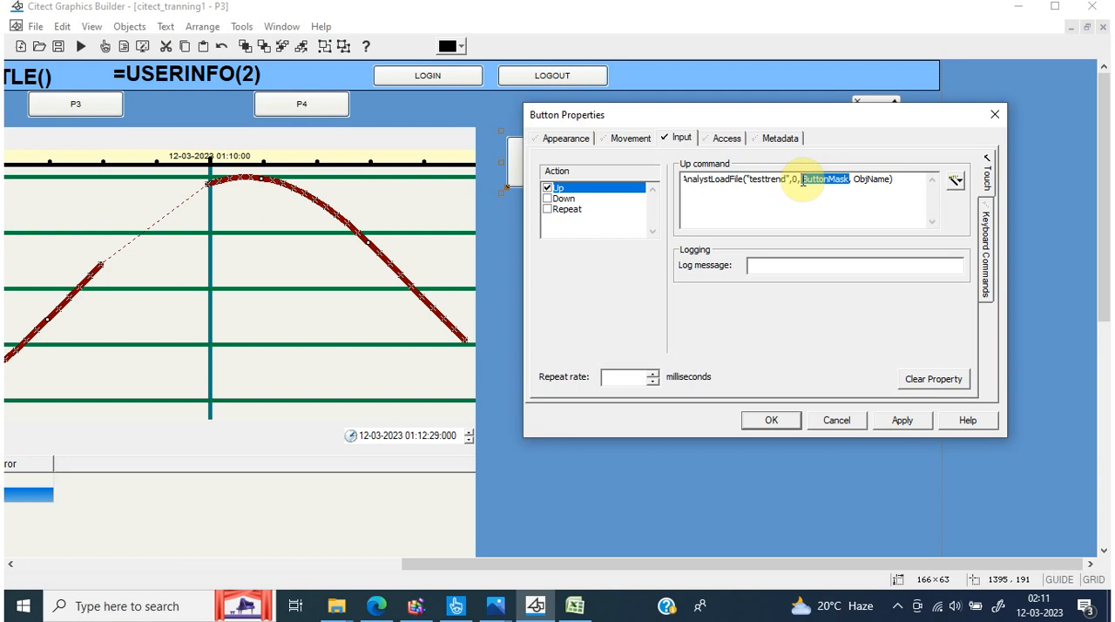
pyautogui.press('BackSpace')
pyautogui.write('0')
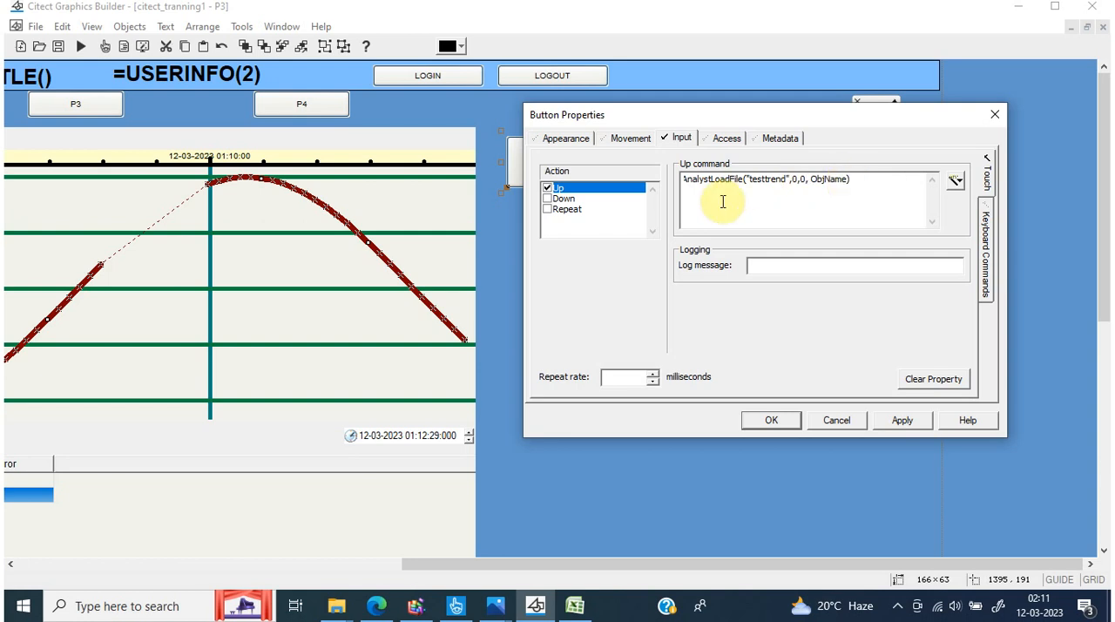
# Open the Process Analyst control's identification settings on page P3 to check its object AN number
pyautogui.click(336, 262)
pyautogui.doubleClick(338, 264)
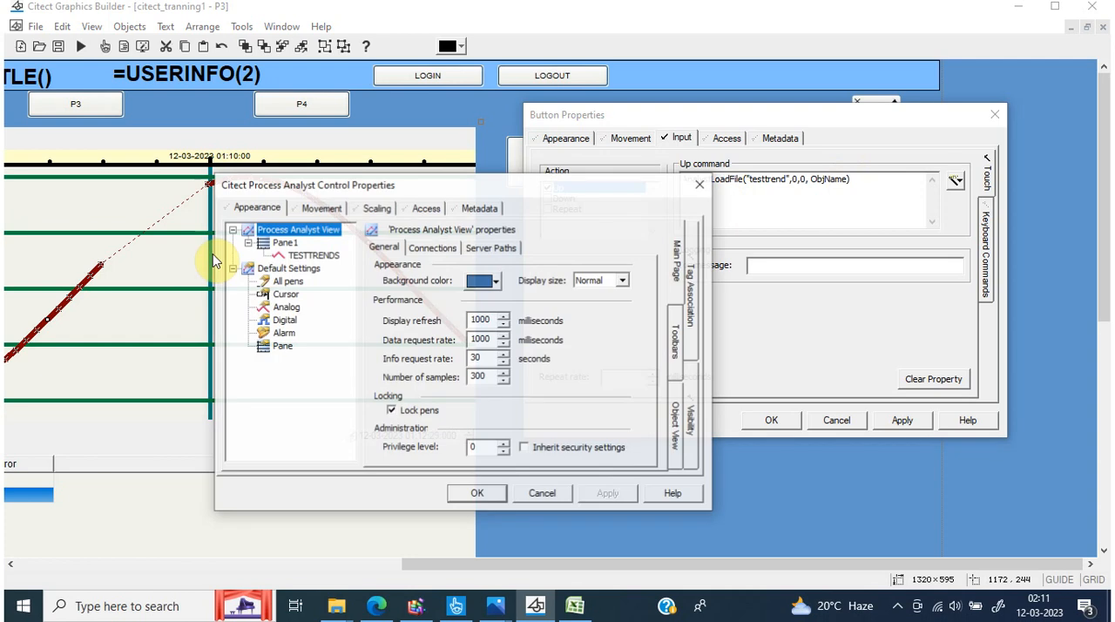
pyautogui.click(424, 214)
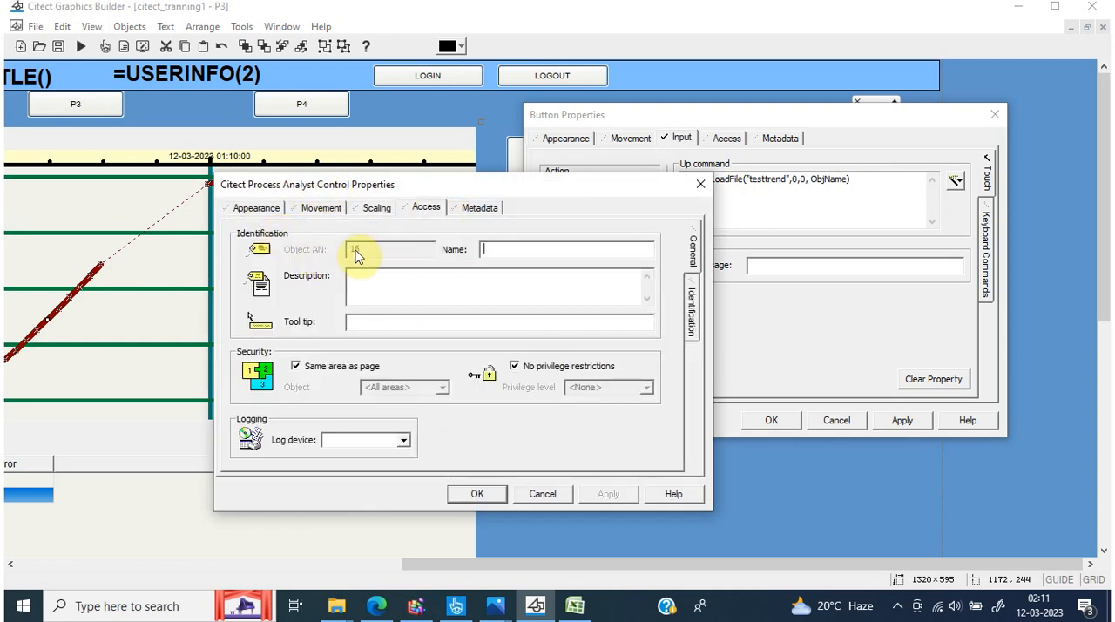
# Replace the ObjName argument in the loadpav button's command with "AN16", apply it, and close both properties dialogs
pyautogui.doubleClick(839, 179)
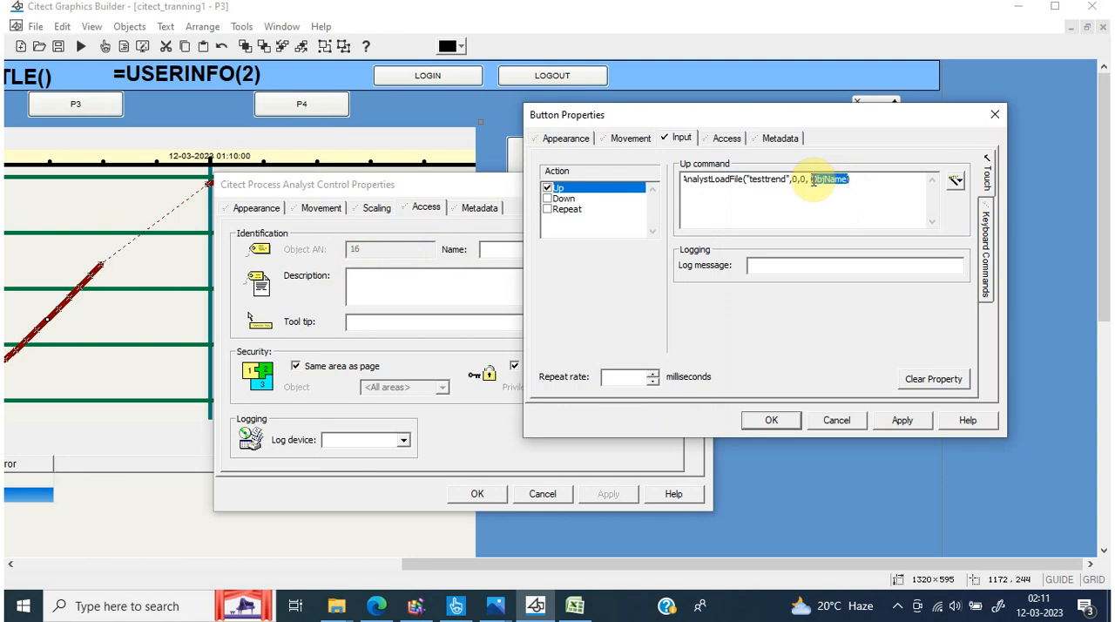
pyautogui.write('"a')
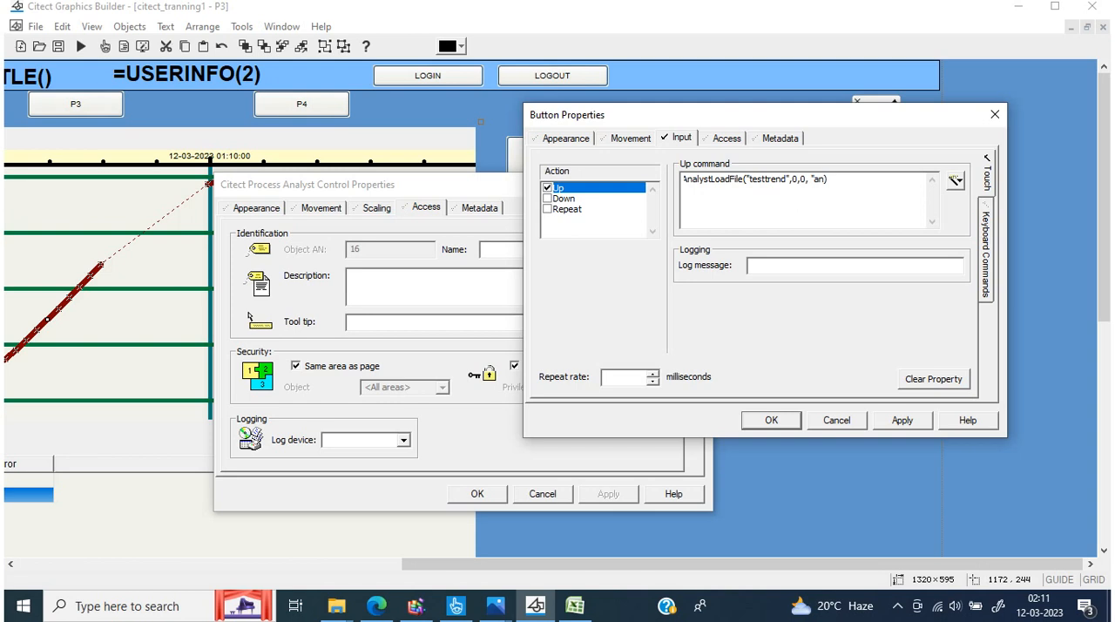
pyautogui.write('N16')
pyautogui.click(899, 420)
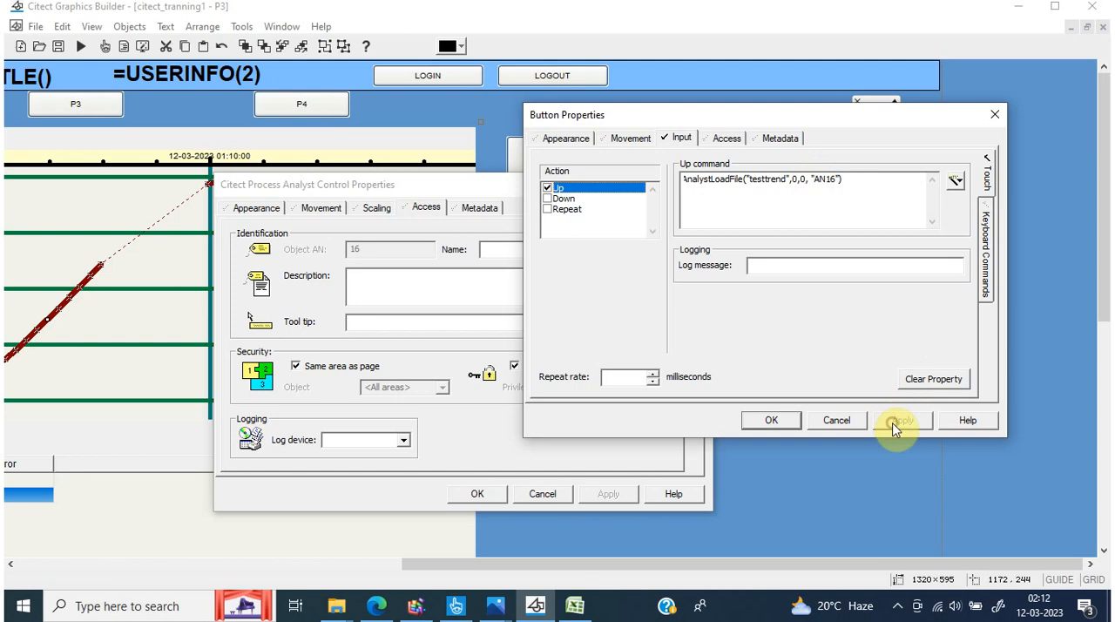
pyautogui.click(755, 421)
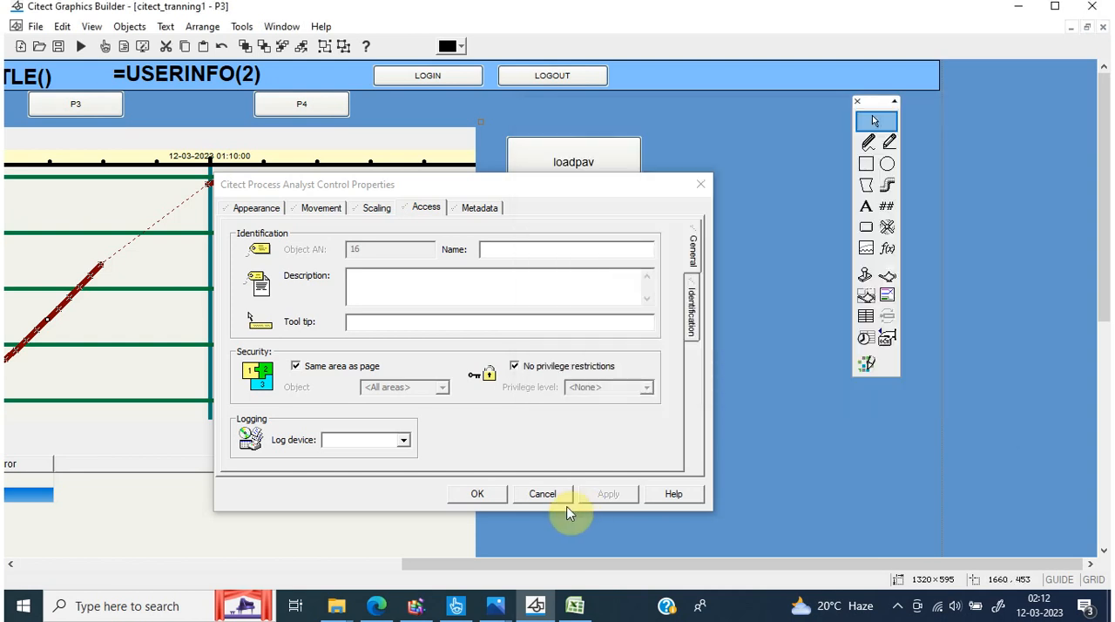
pyautogui.click(478, 494)
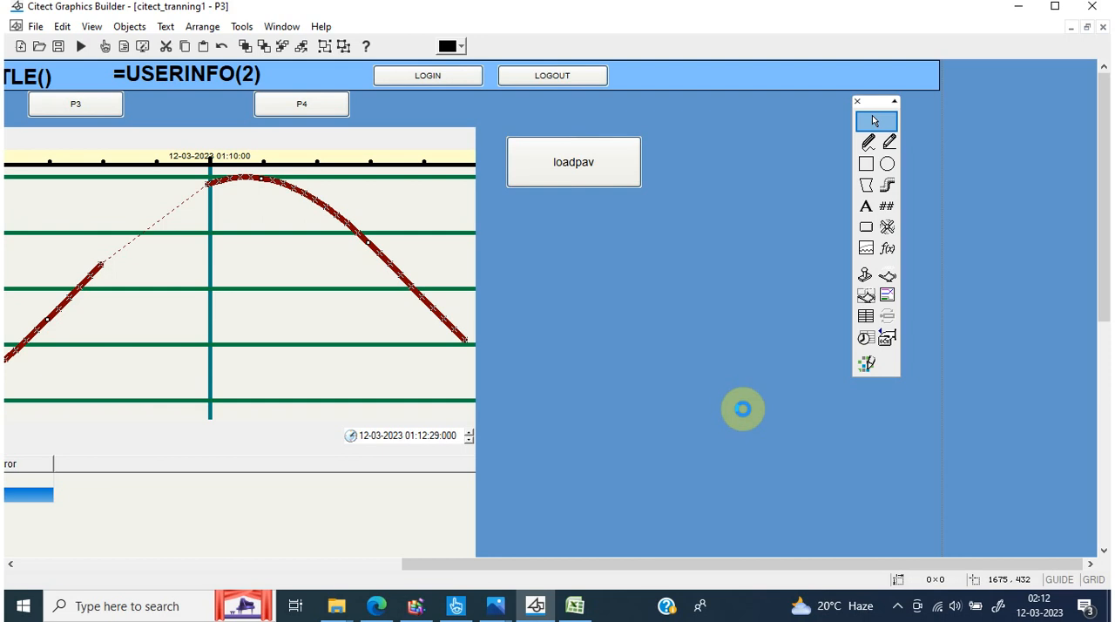
# Compile the project from Graphics Builder, switch to Citect Studio, and run the citect_tranning1 project
pyautogui.click(35, 27)
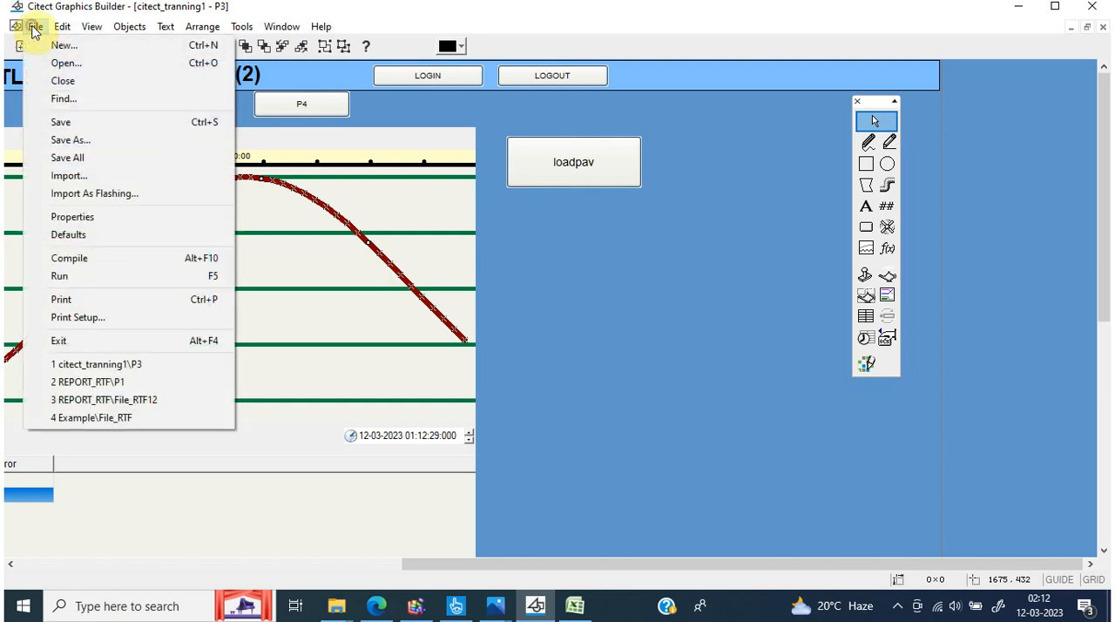
pyautogui.click(106, 259)
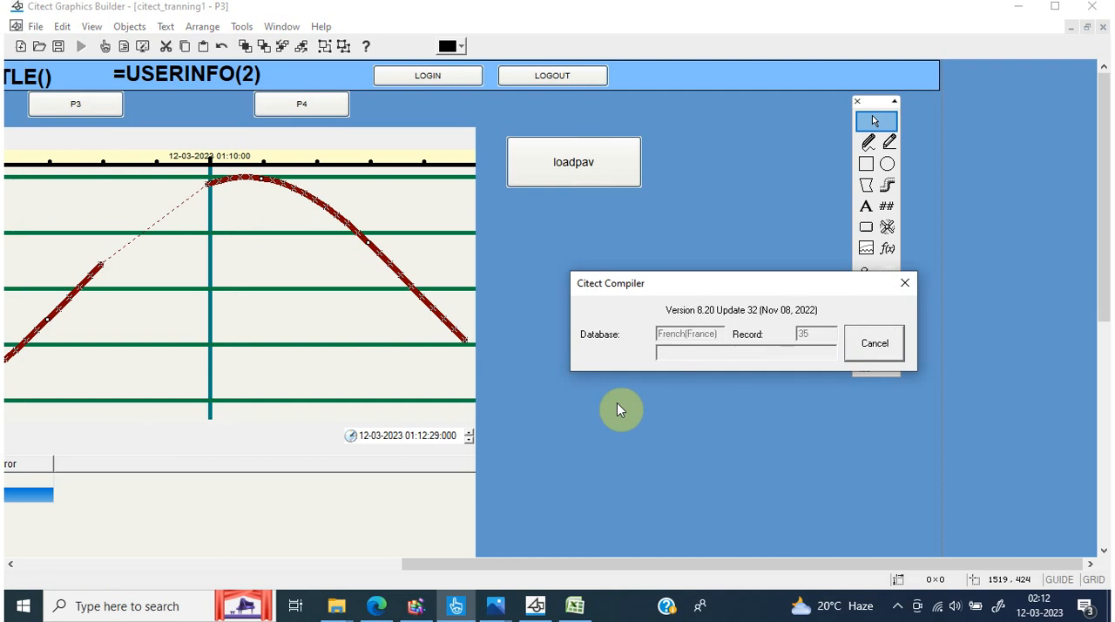
pyautogui.click(455, 608)
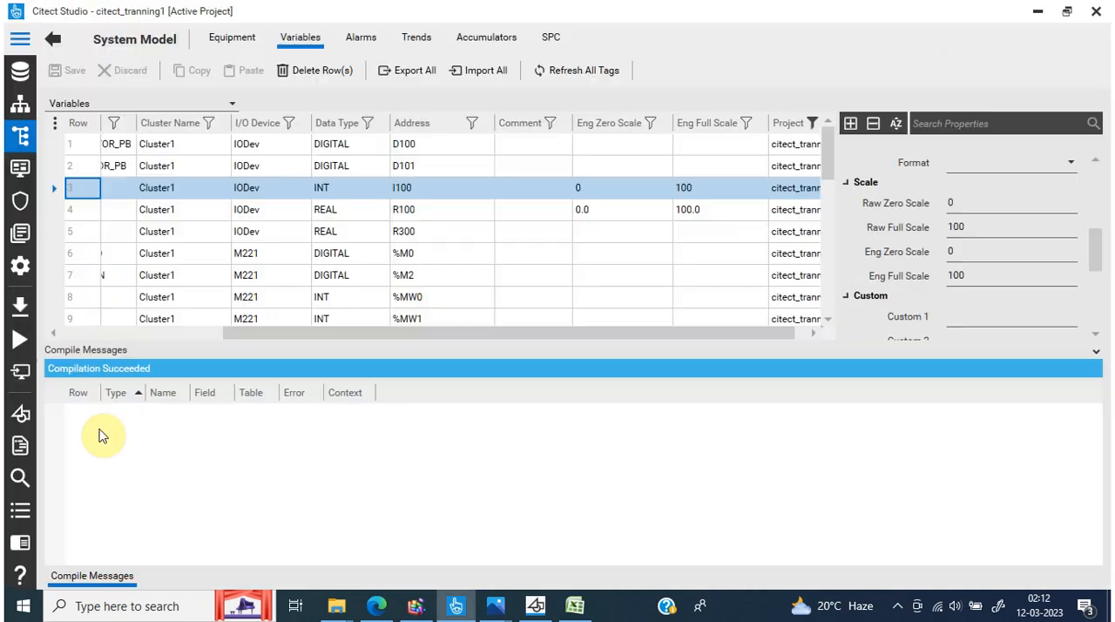
pyautogui.click(20, 340)
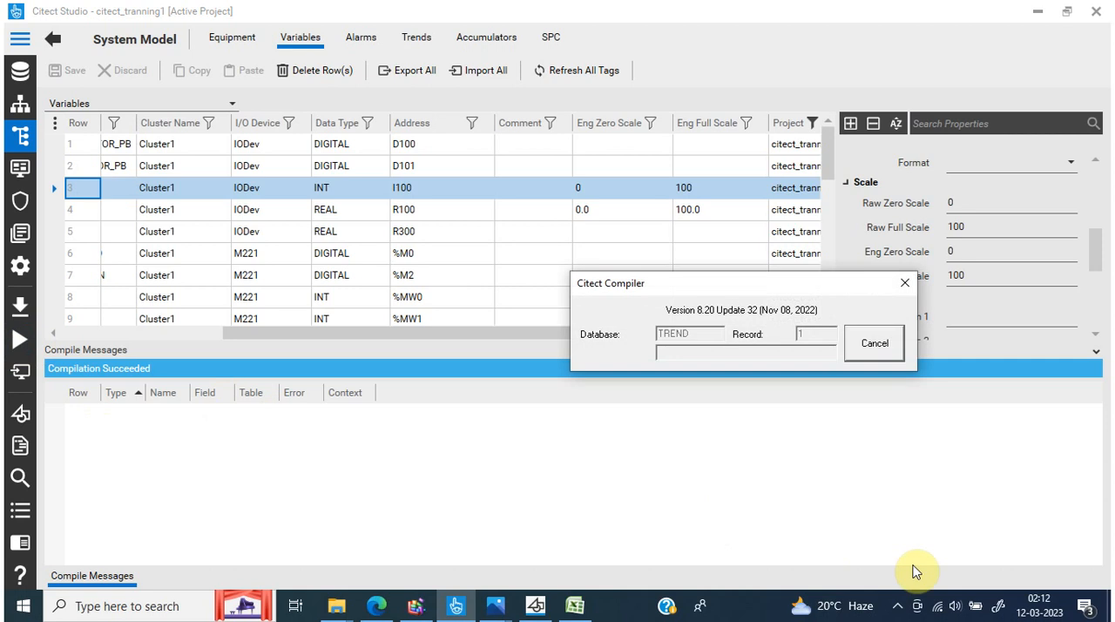
# Bring up the Runtime Manager and start all of the project's server and client processes
pyautogui.click(900, 610)
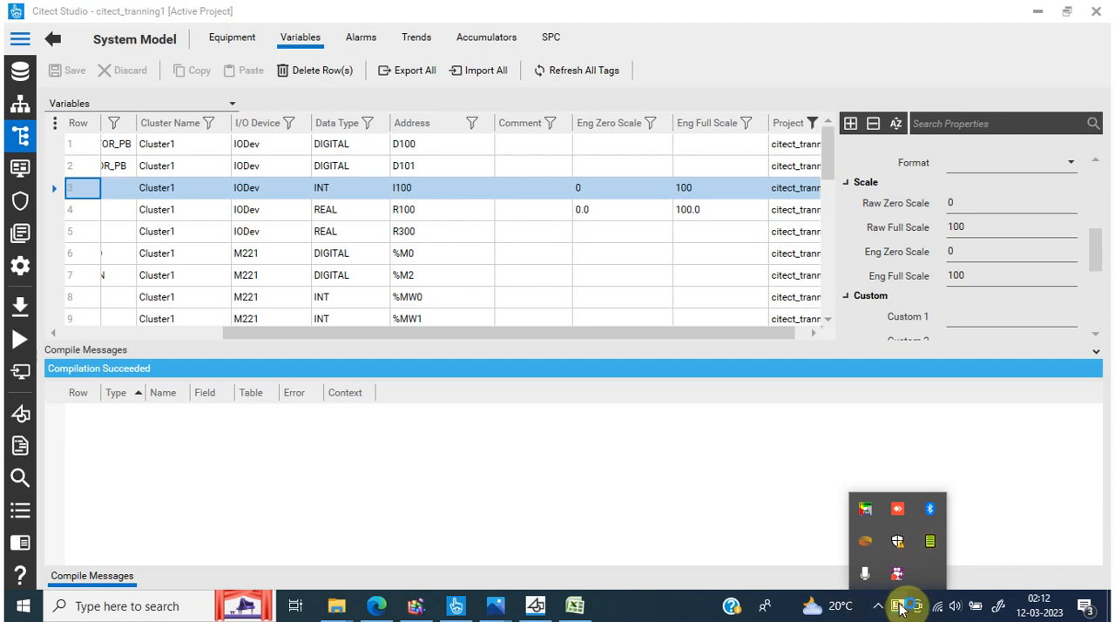
pyautogui.click(902, 609)
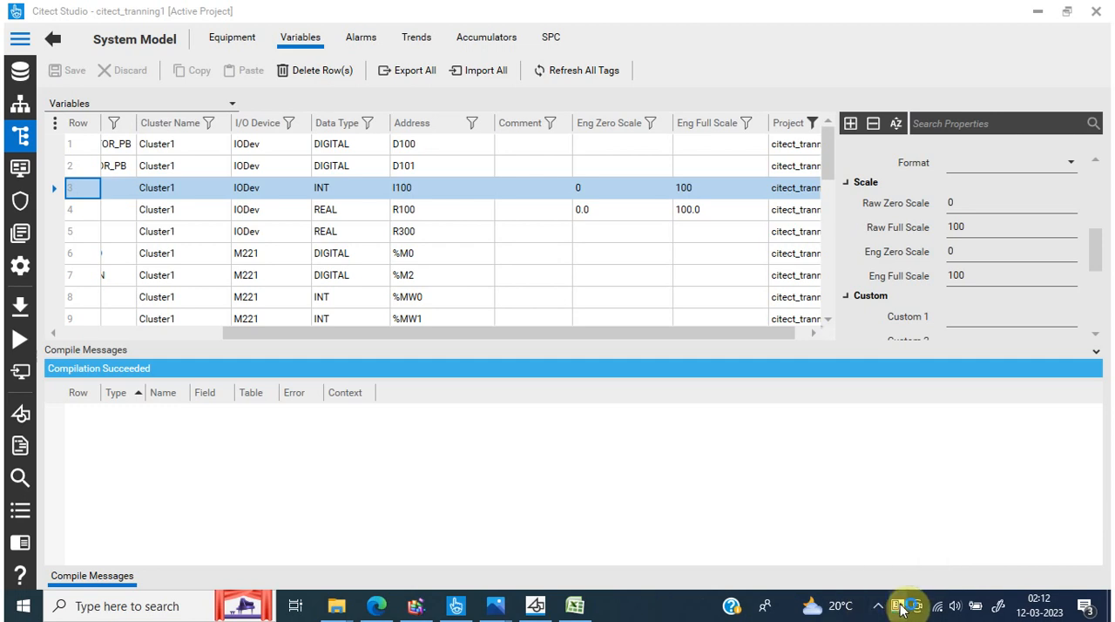
pyautogui.click(902, 610)
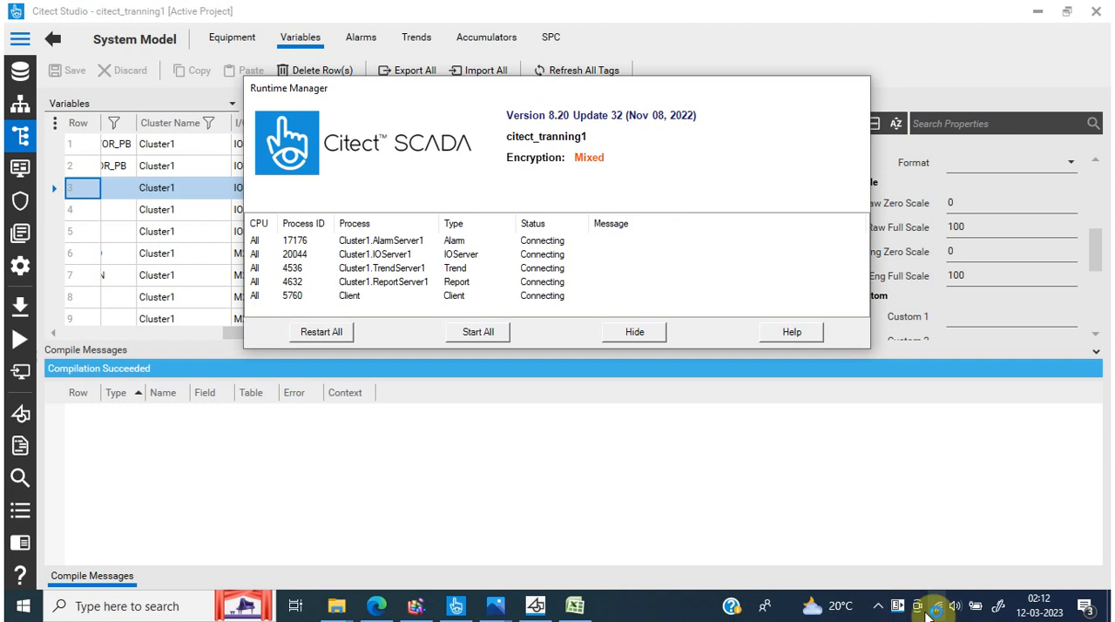
pyautogui.click(880, 611)
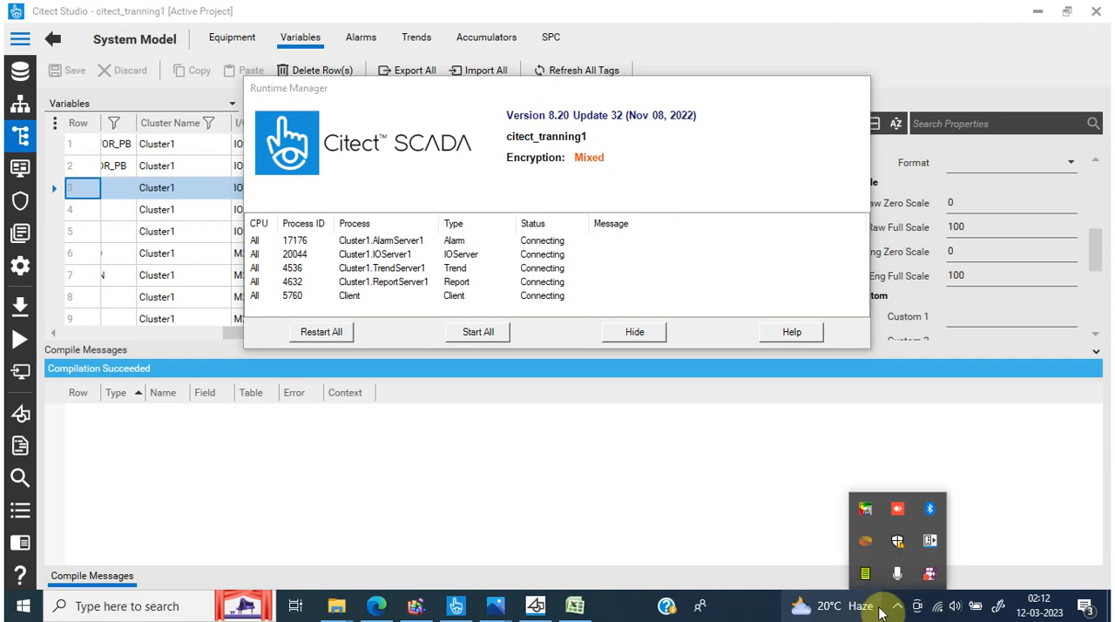
pyautogui.moveTo(880, 613)
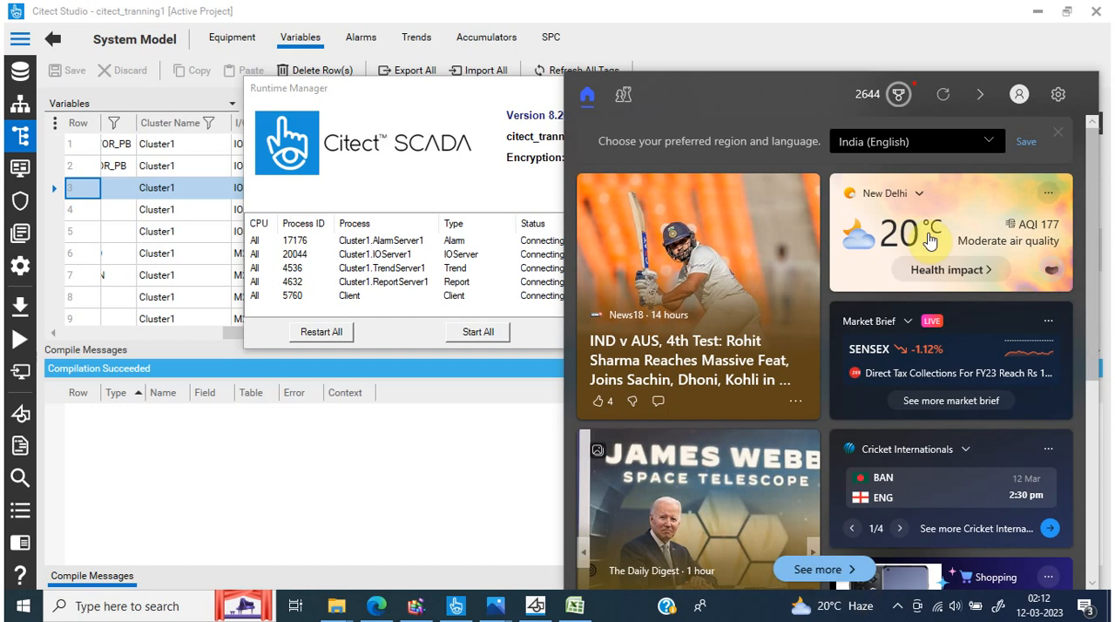
pyautogui.click(468, 456)
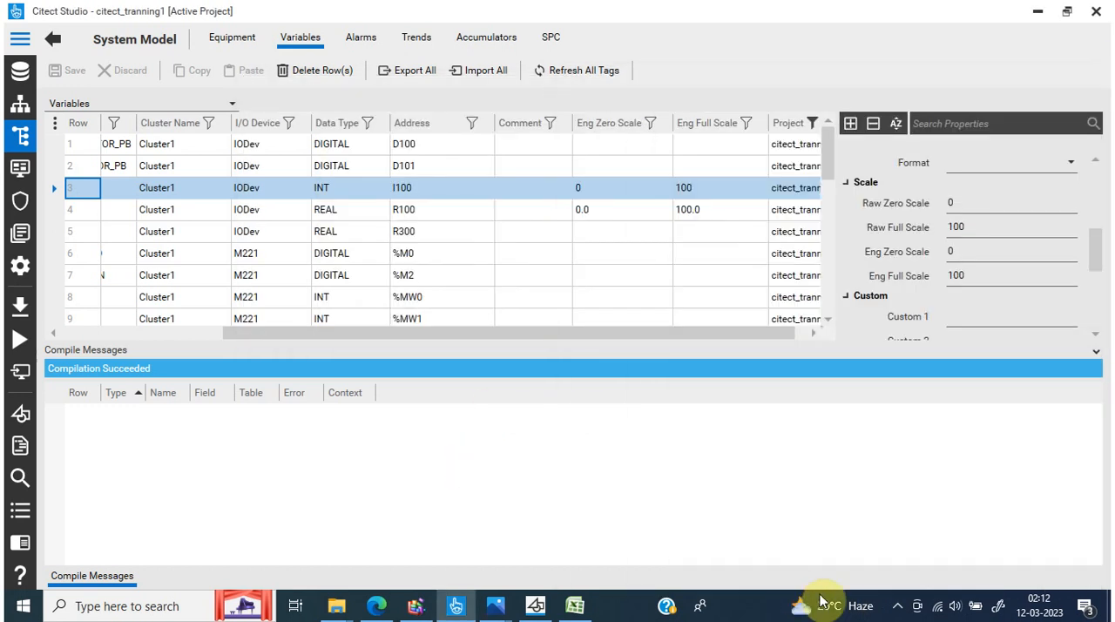
pyautogui.click(897, 606)
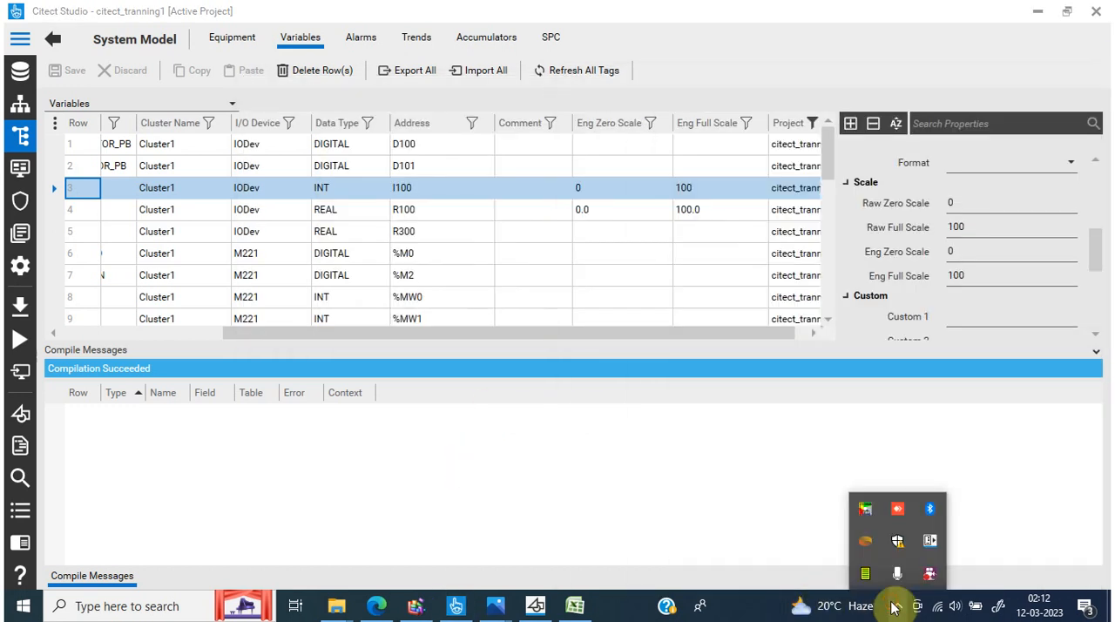
pyautogui.click(930, 542)
pyautogui.click(467, 335)
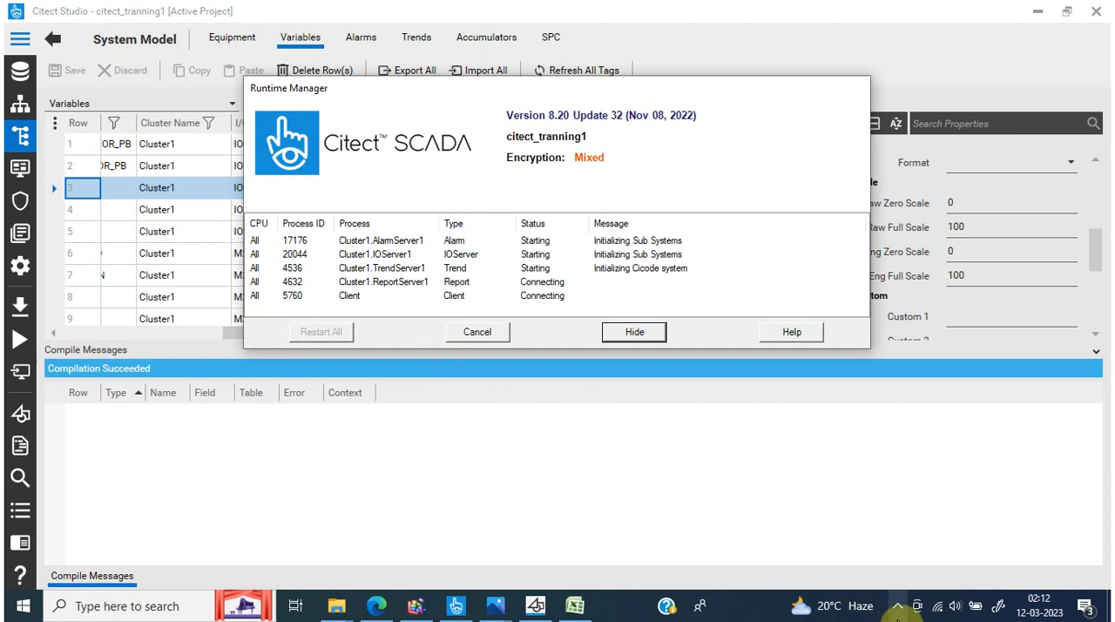
pyautogui.click(899, 608)
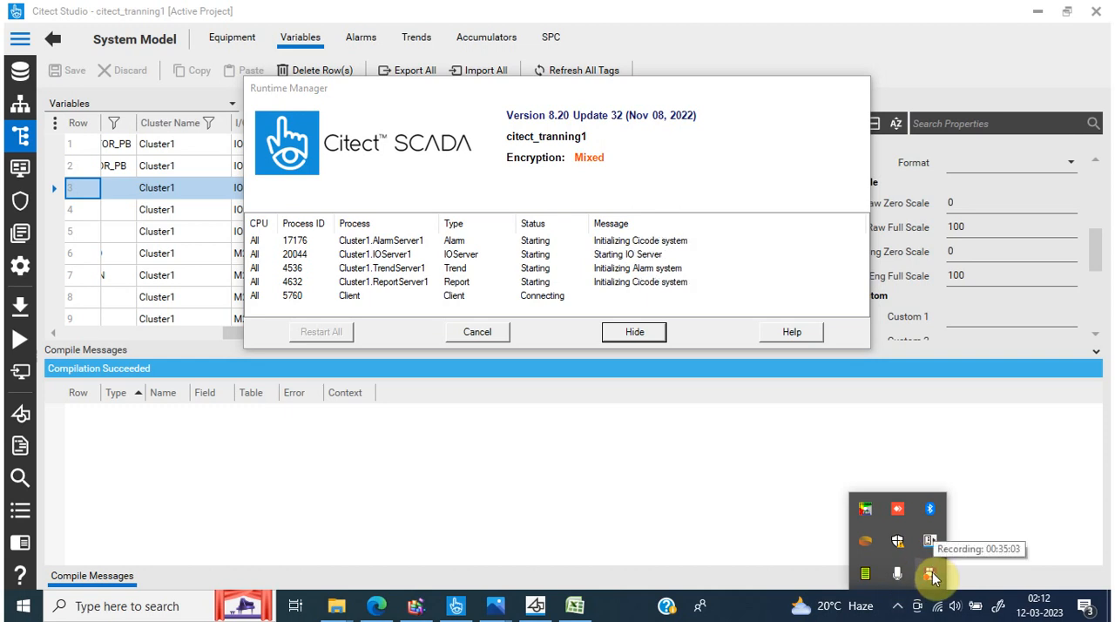
pyautogui.rightClick(932, 579)
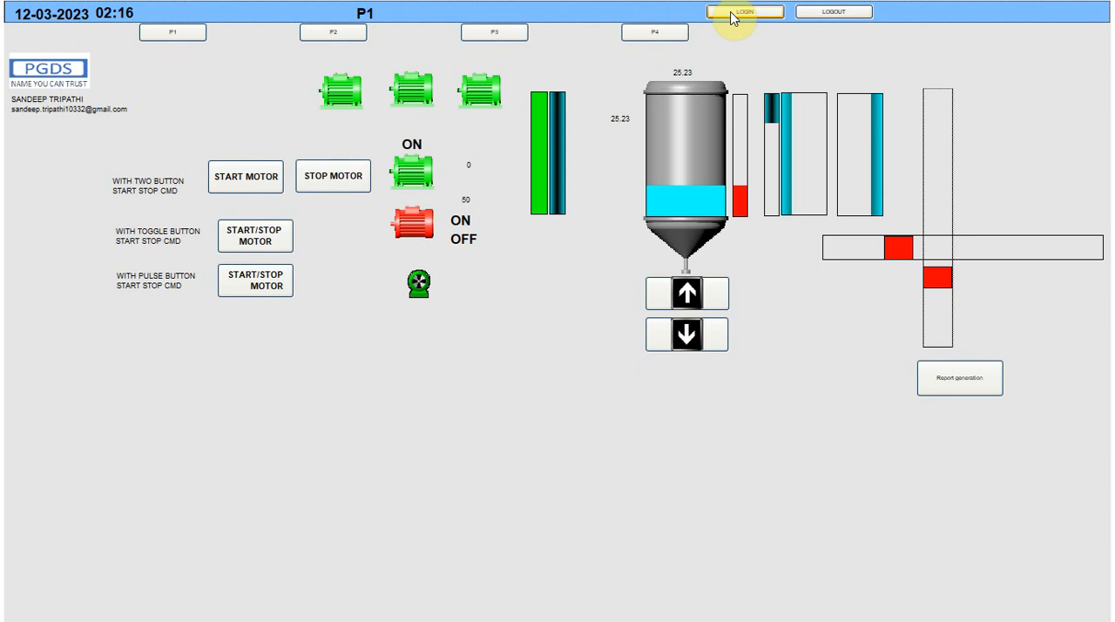
# Switch to Graphics Builder, then to the Citect SCADA help in Edge, and review the ProcessAnalystLoadFile arguments and file location codes
pyautogui.press('super')
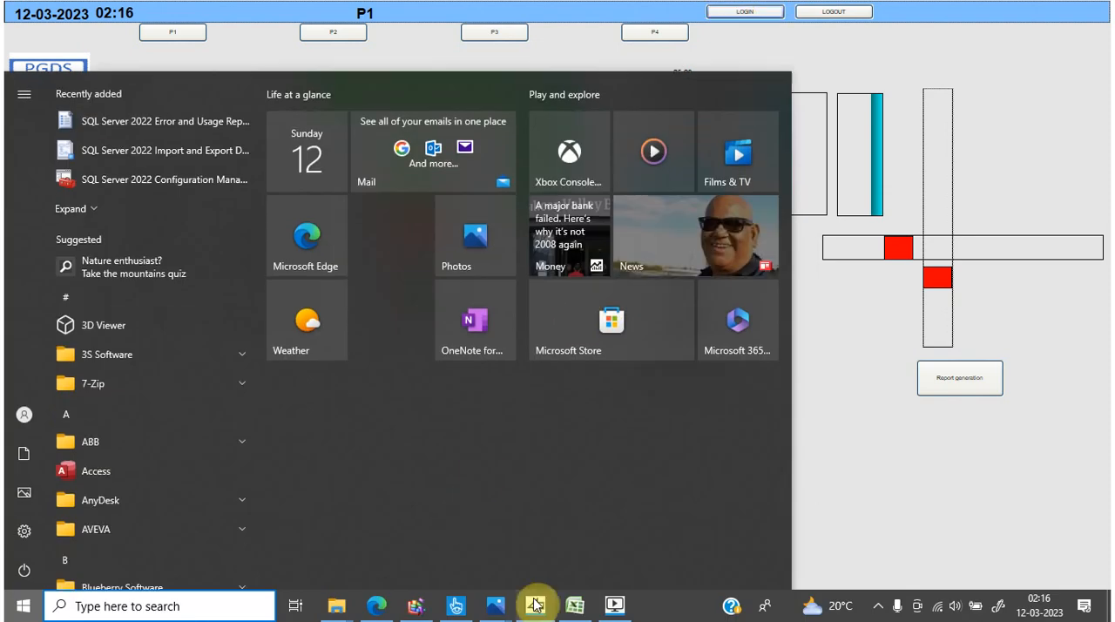
pyautogui.click(535, 605)
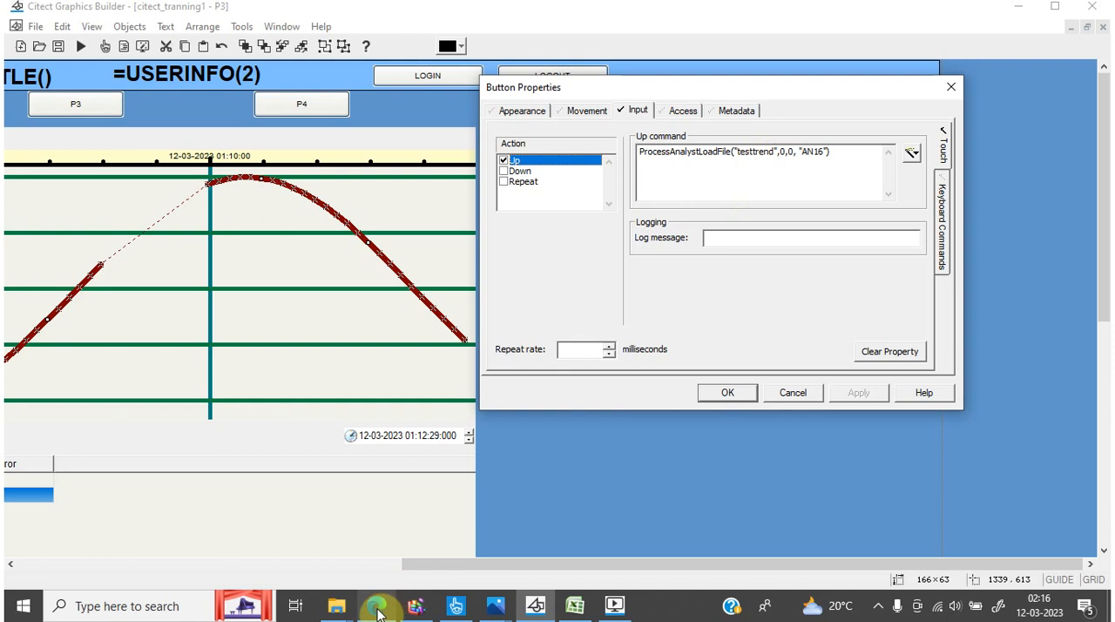
pyautogui.click(377, 606)
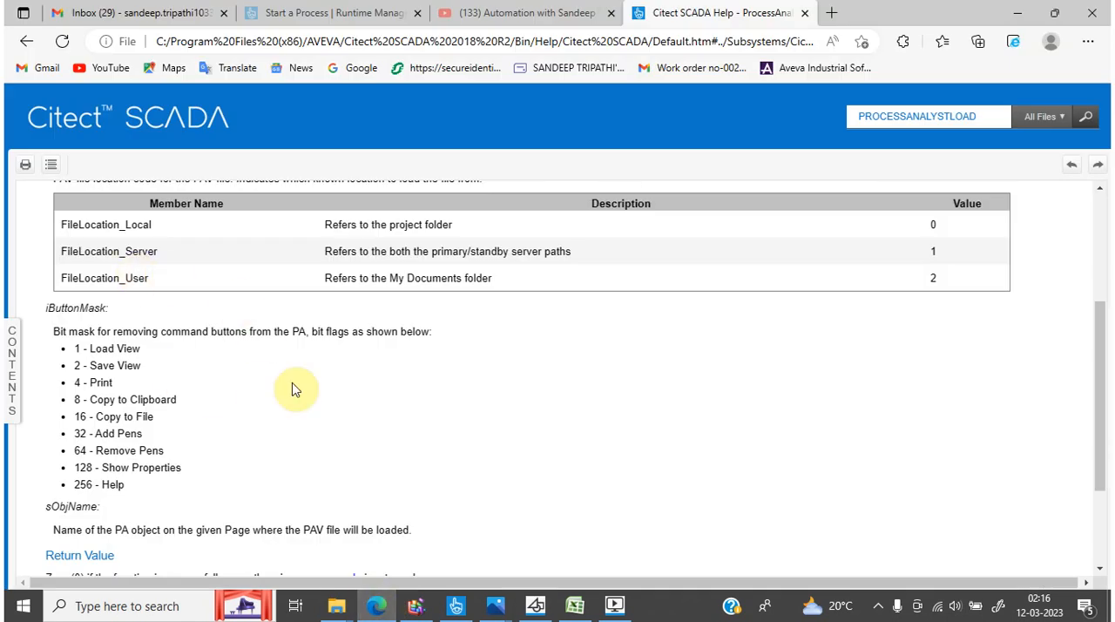
pyautogui.scroll(1, 291, 389)
pyautogui.scroll(1, 294, 388)
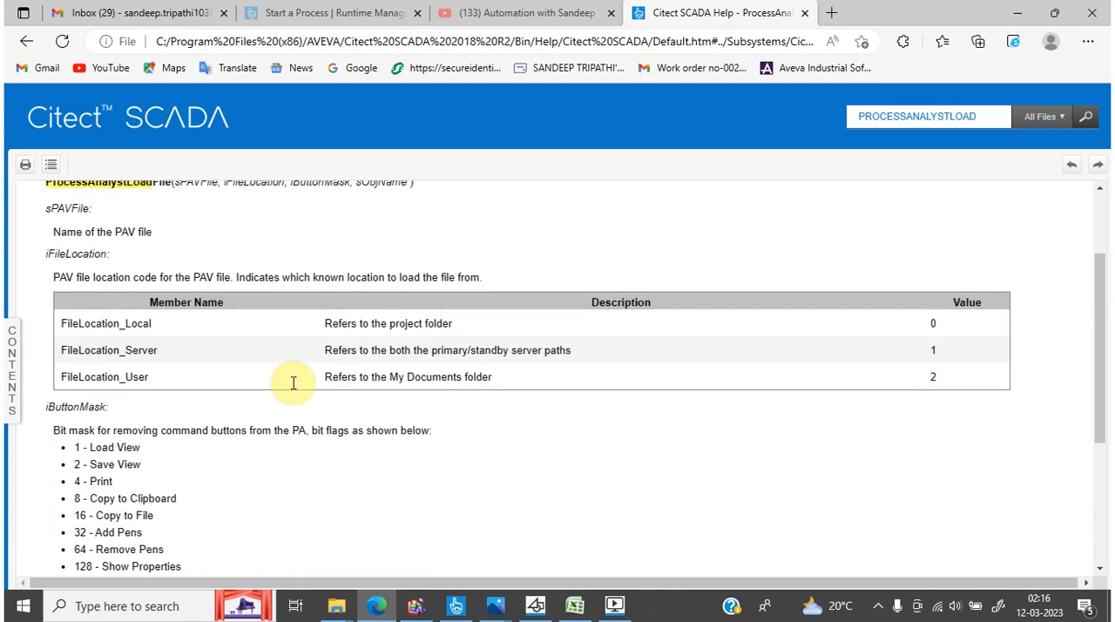
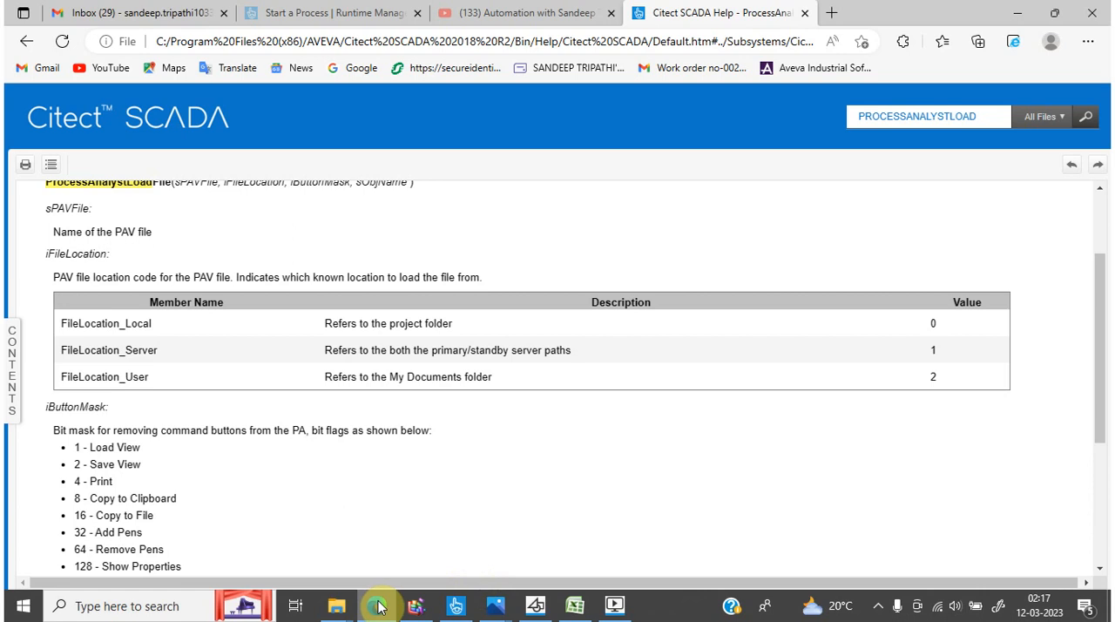
# Switch to Graphics Builder and change the iButtonMask argument in the loadpav button's command to 1, applying it and closing the properties
pyautogui.click(535, 606)
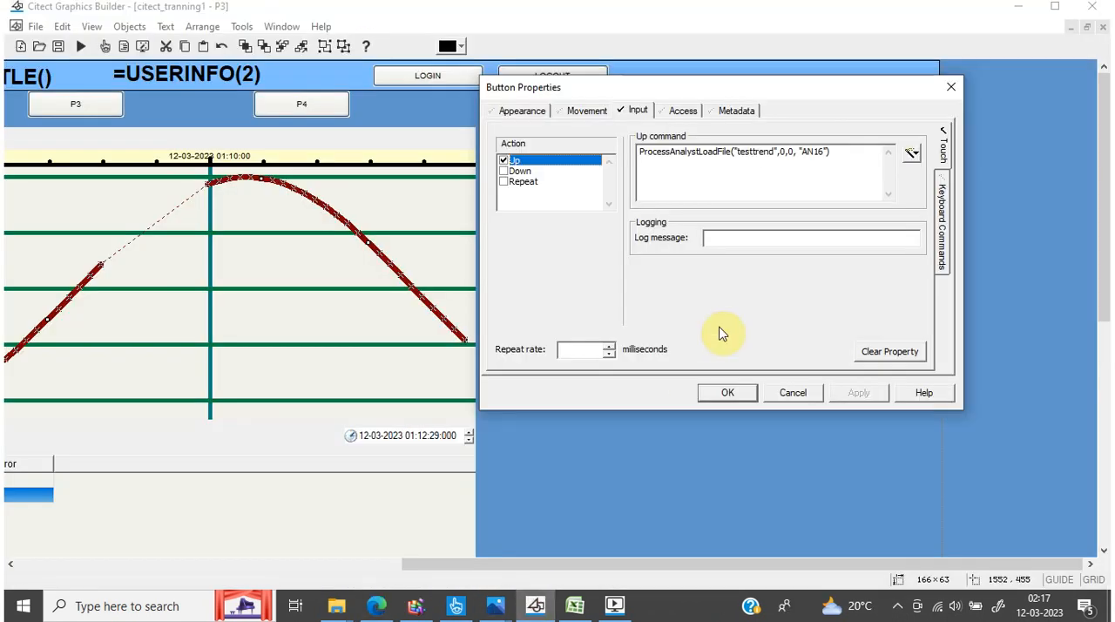
pyautogui.click(789, 151)
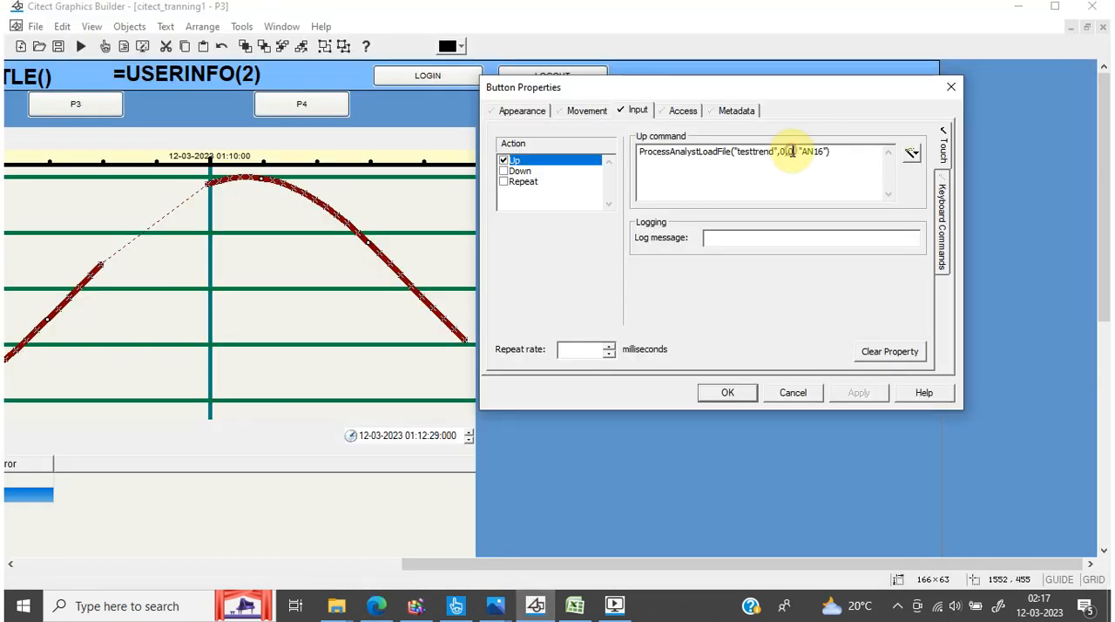
pyautogui.press('Delete')
pyautogui.press('Delete')
pyautogui.press('Delete')
pyautogui.write('1,')
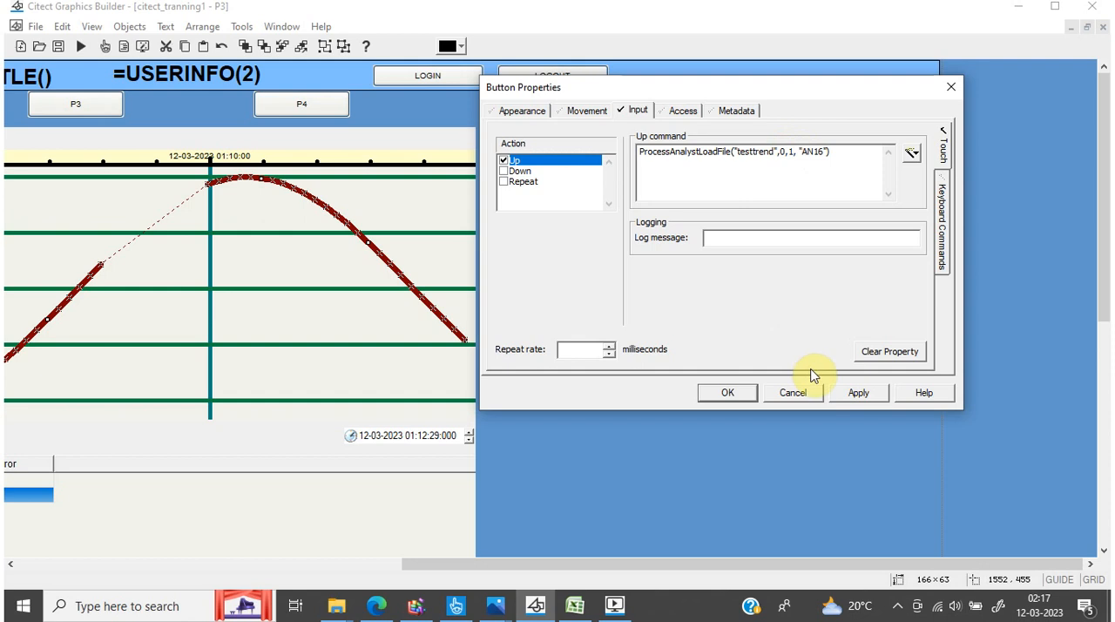
pyautogui.click(854, 392)
pyautogui.click(725, 393)
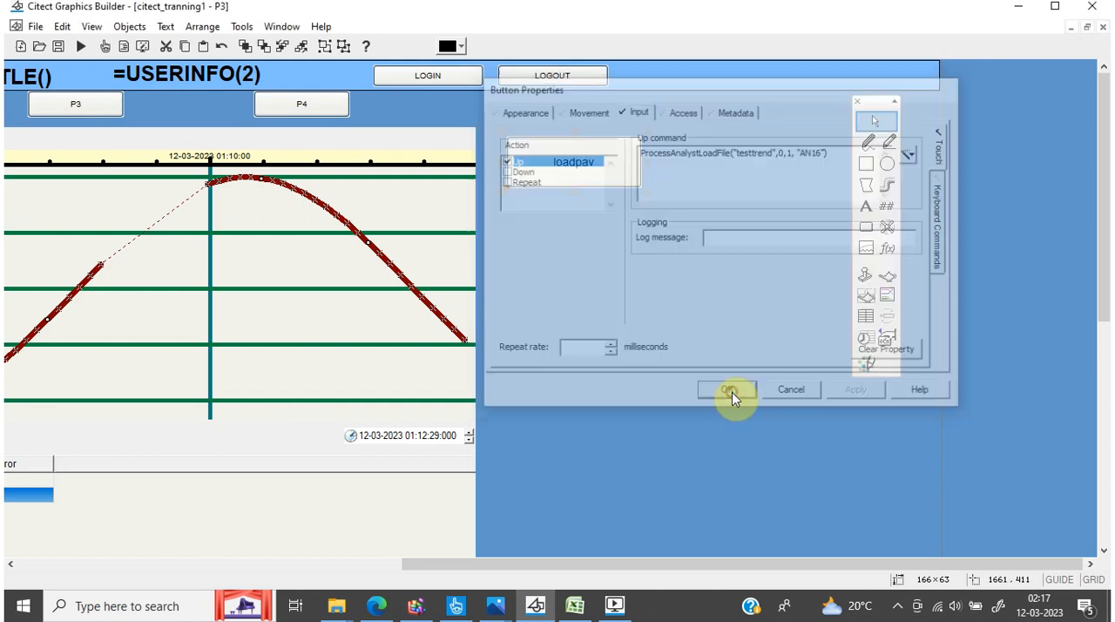
# Save page P3 and compile the project
pyautogui.click(61, 48)
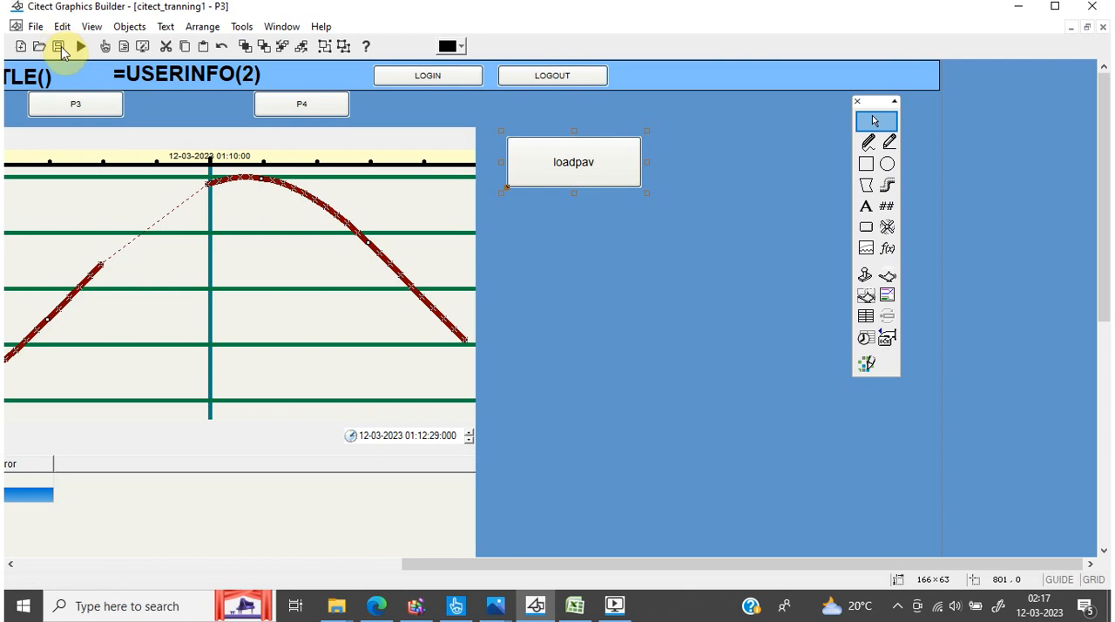
pyautogui.click(36, 27)
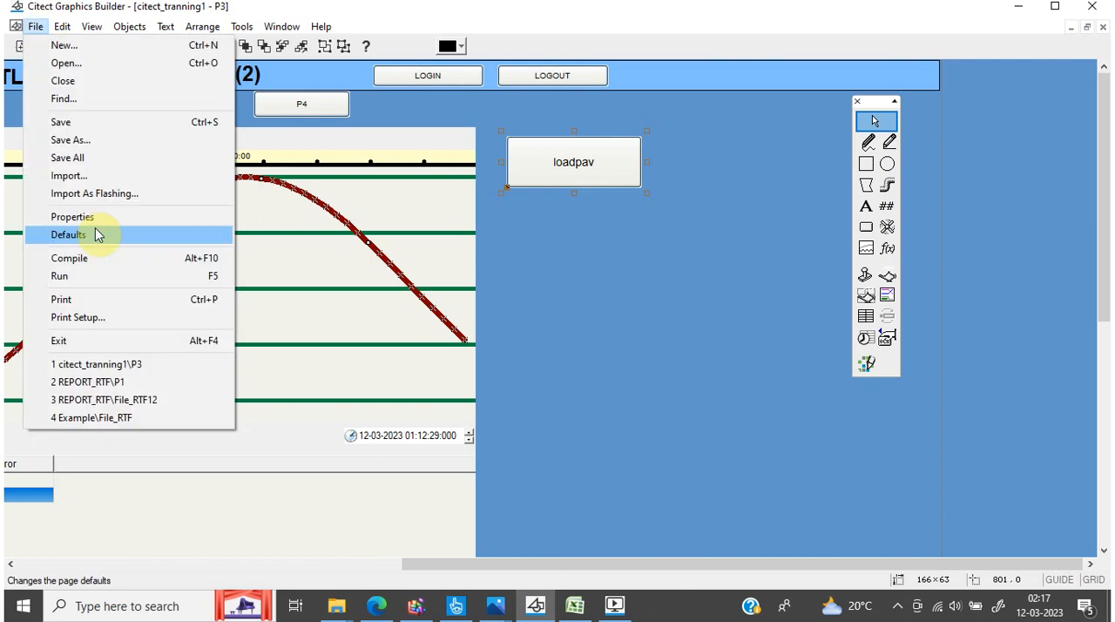
pyautogui.click(96, 258)
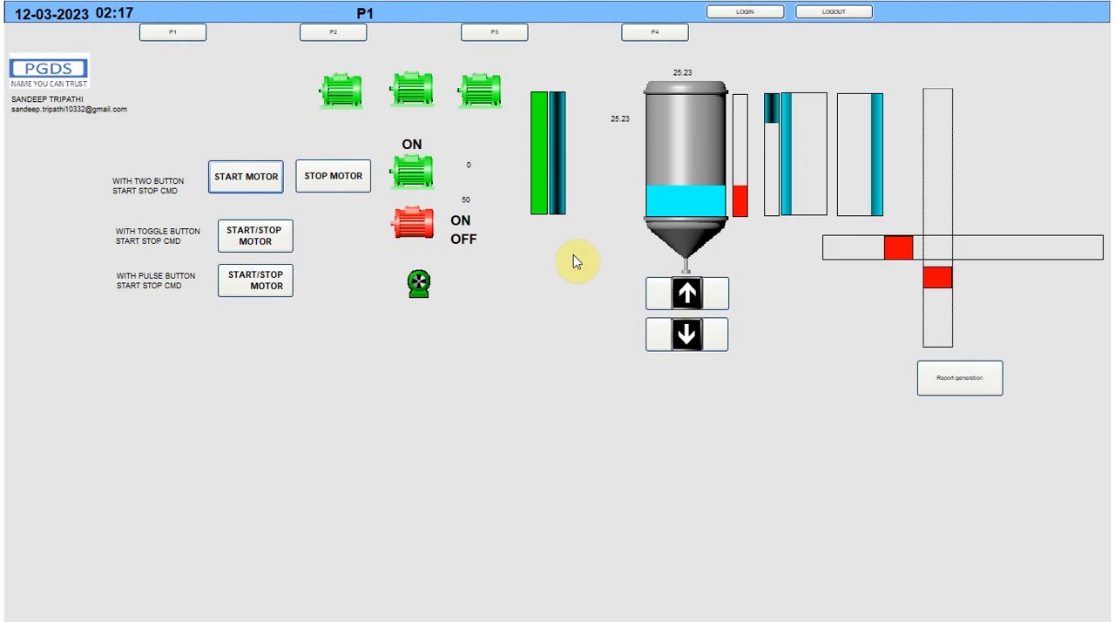
# Log in to the runtime as ADMIN by entering the user name and the account password
pyautogui.click(723, 11)
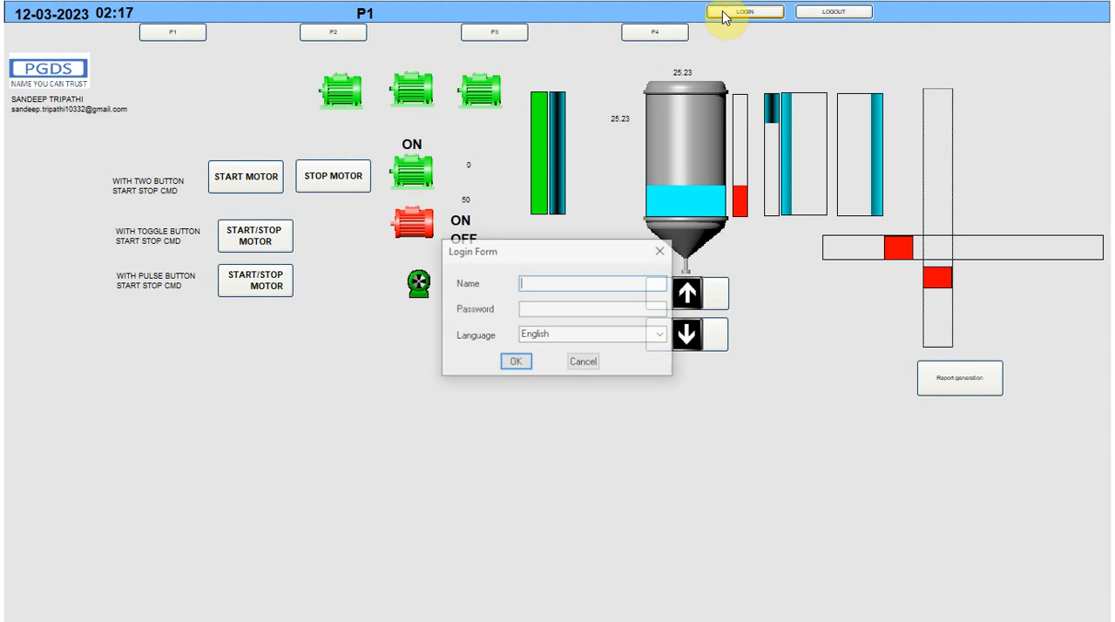
pyautogui.write('ADM')
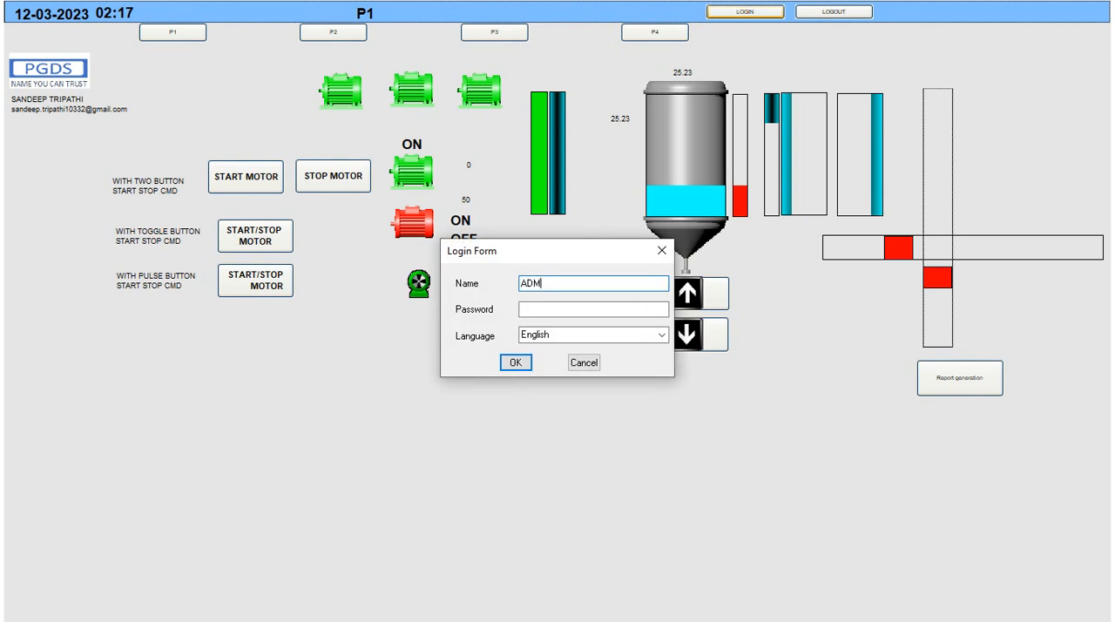
pyautogui.write('IN')
pyautogui.press('Tab')
pyautogui.write('1')
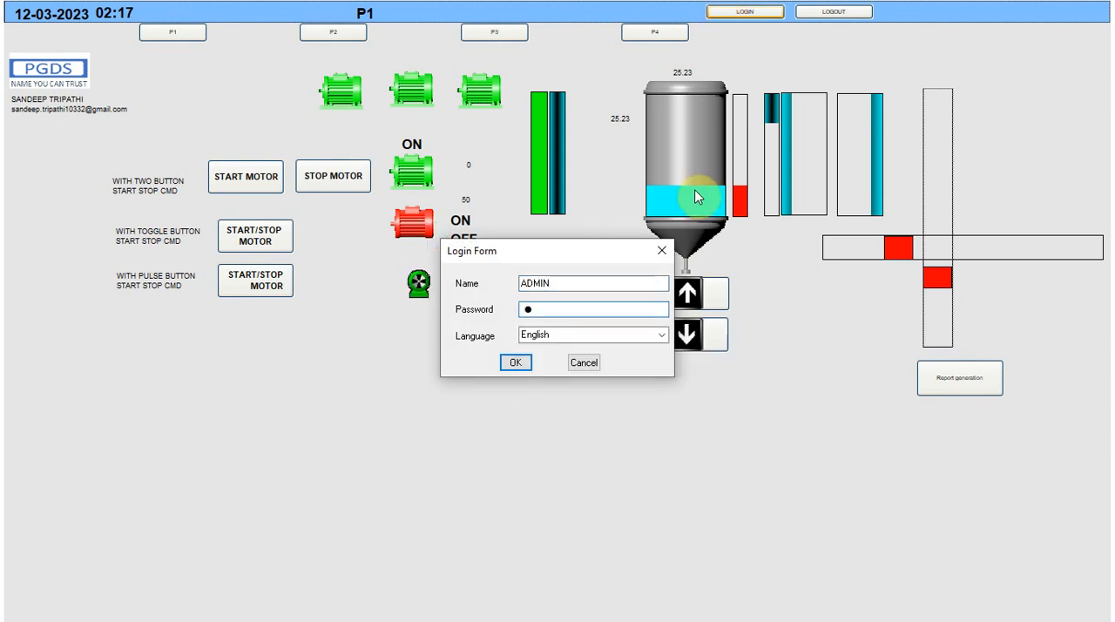
pyautogui.click(515, 363)
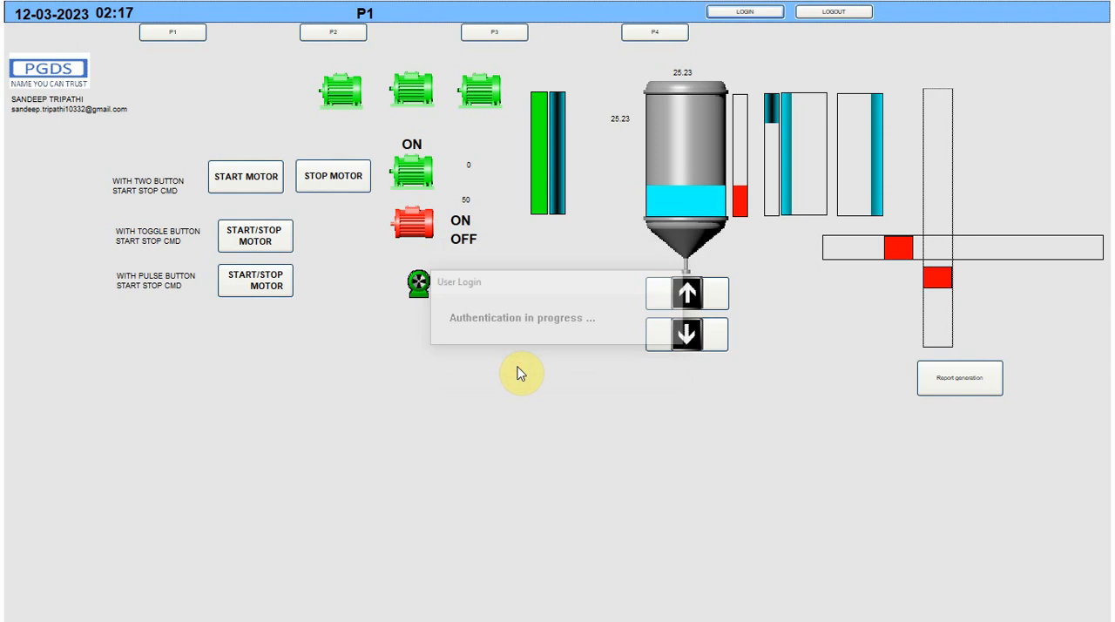
# Open page P3 and load the saved testtrend view using the loadpav button
pyautogui.click(512, 37)
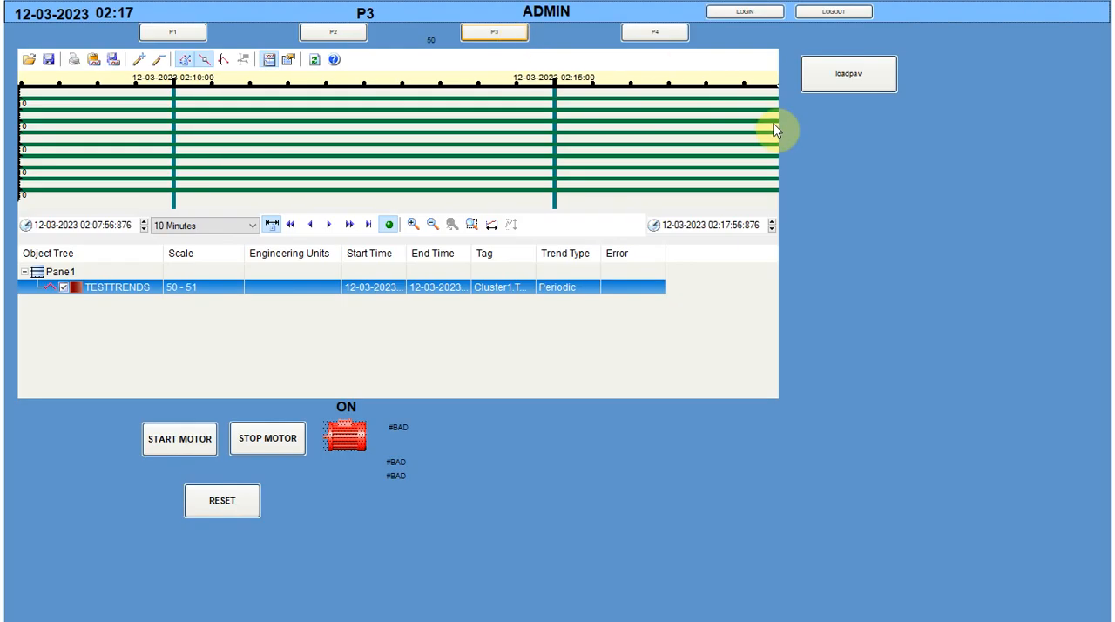
pyautogui.click(846, 80)
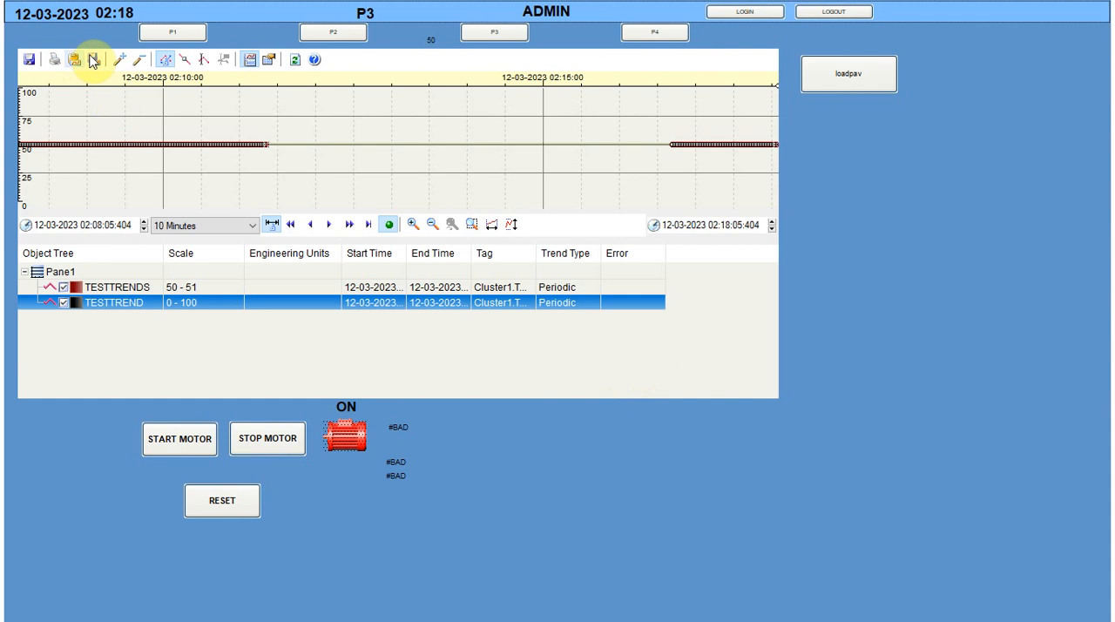
# Search the trends for new pens and queue TESTTREND as an analog pen for Pane1
pyautogui.click(119, 61)
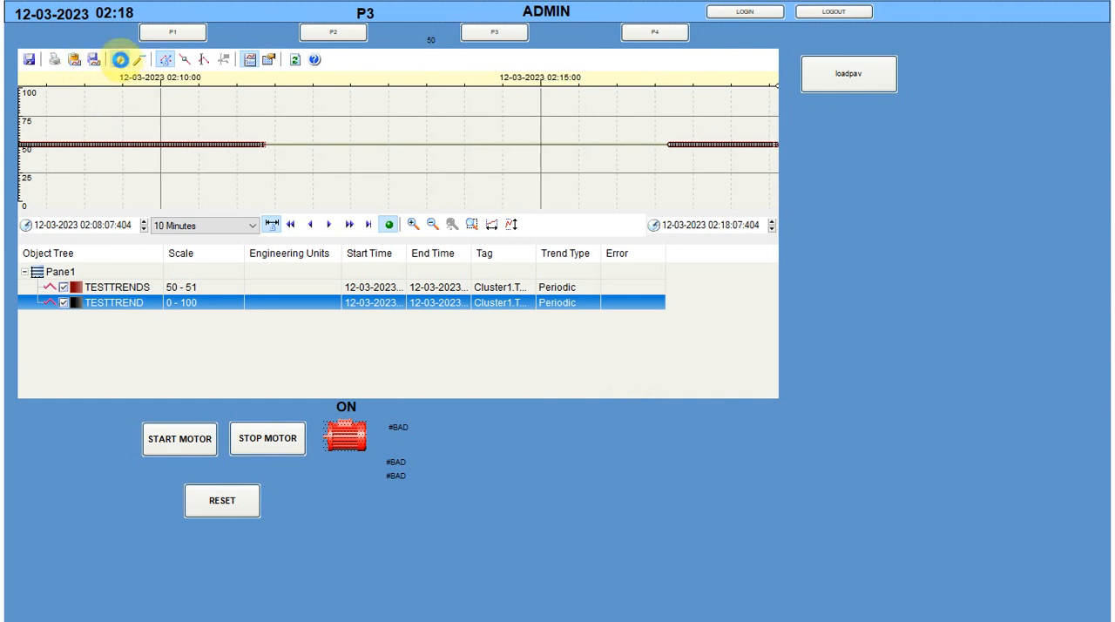
pyautogui.click(808, 168)
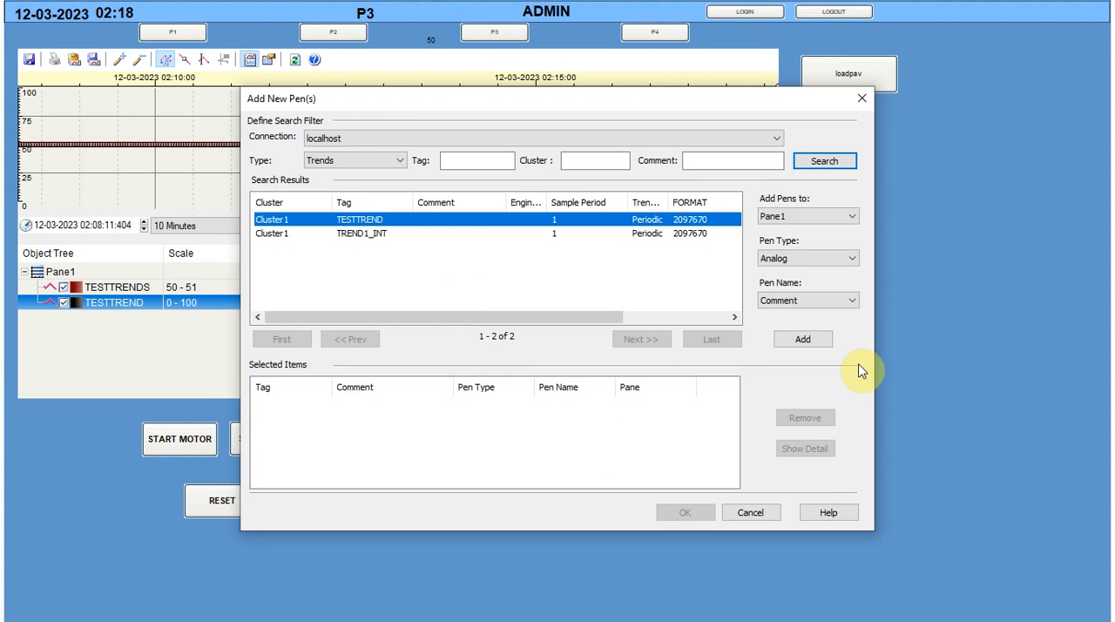
pyautogui.click(806, 340)
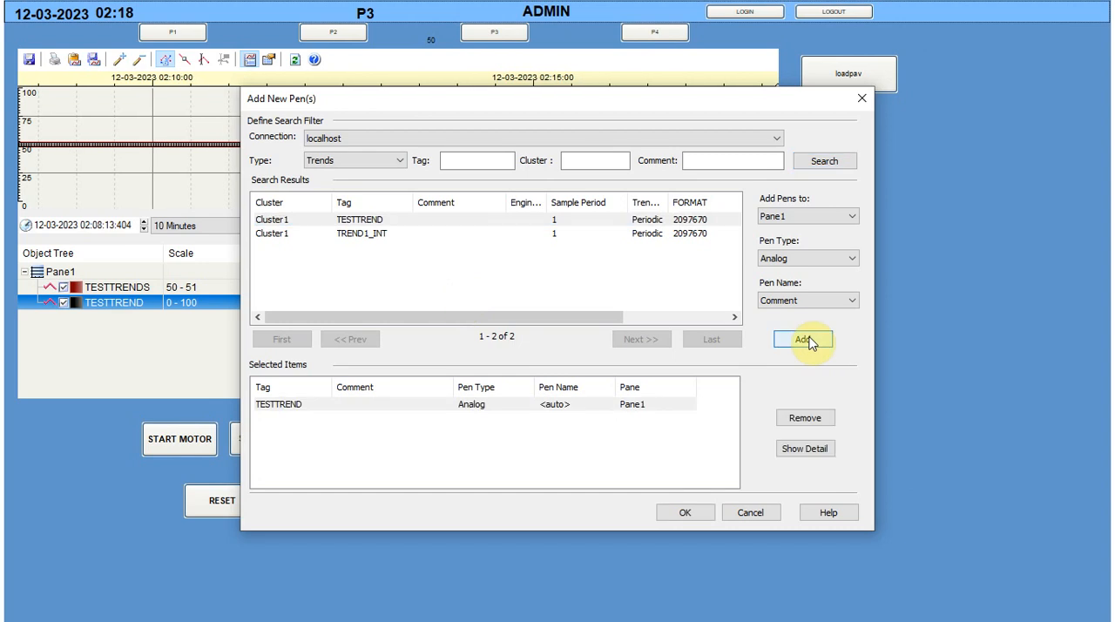
# Queue TESTTREND again for a new pane with the pen name set to Auto, and add the queued pens to the Process Analyst
pyautogui.click(799, 216)
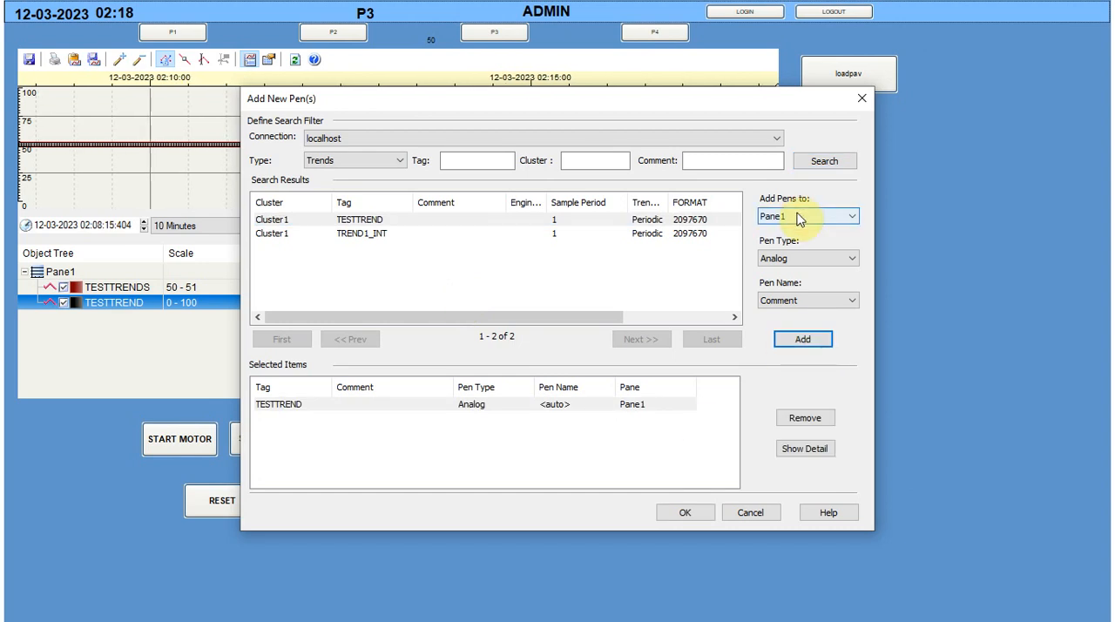
pyautogui.click(793, 231)
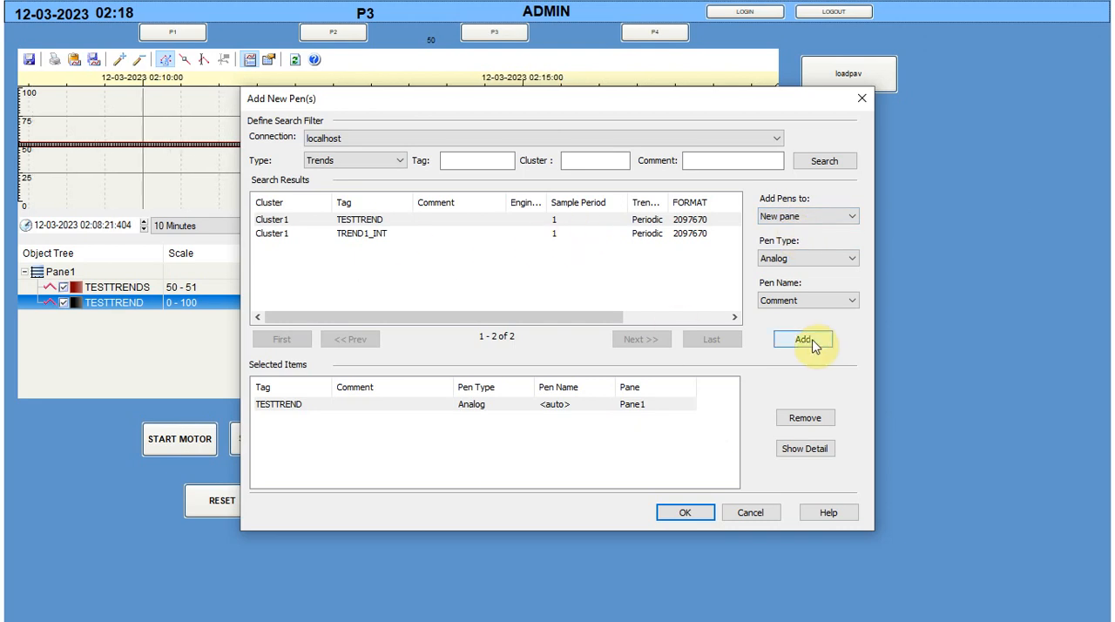
pyautogui.click(807, 301)
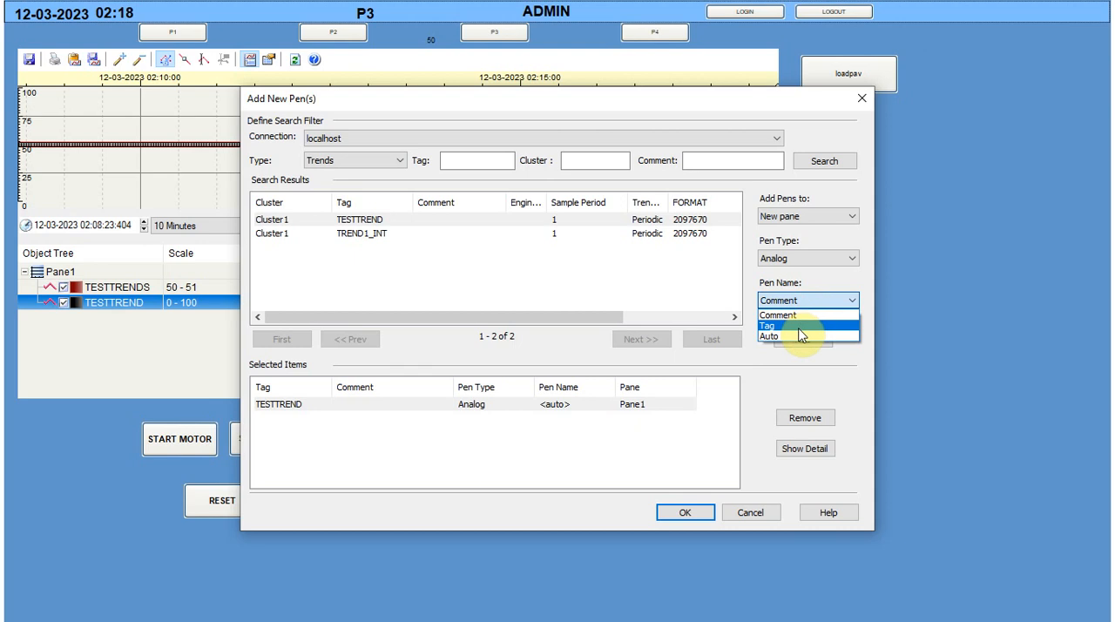
pyautogui.click(801, 337)
pyautogui.click(803, 342)
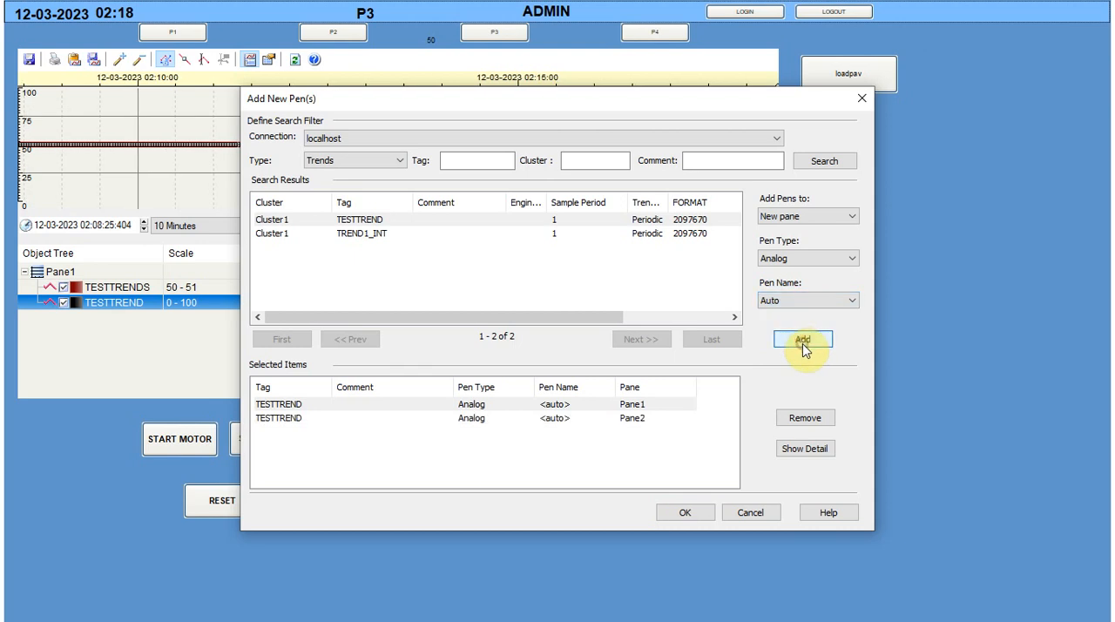
pyautogui.click(682, 514)
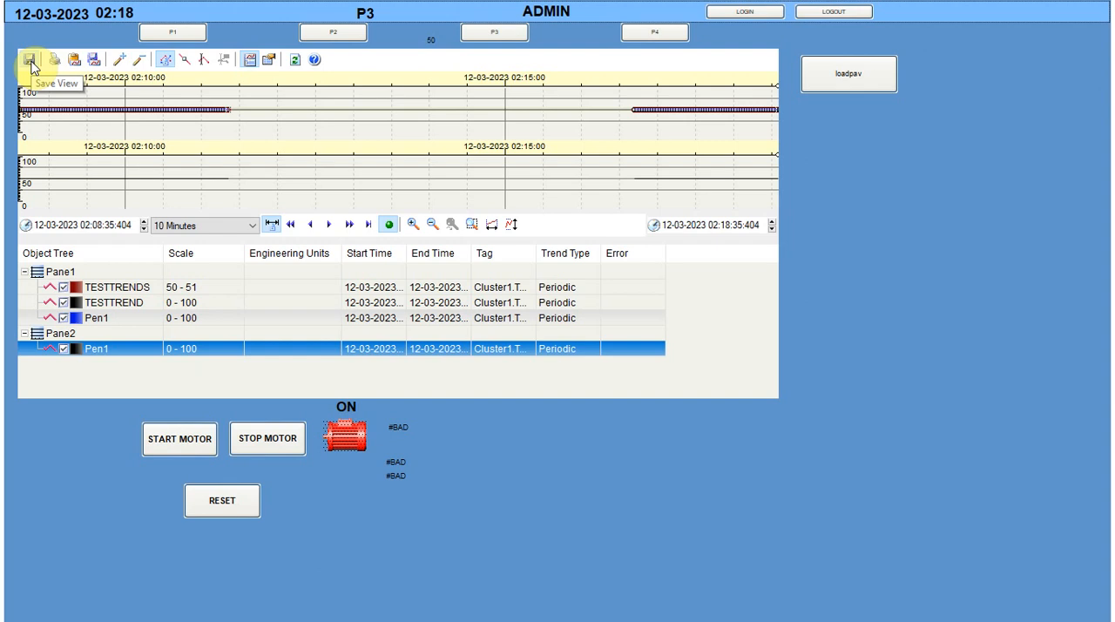
# Save the Process Analyst view over the existing testtrend.pav in the Local folder
pyautogui.click(30, 62)
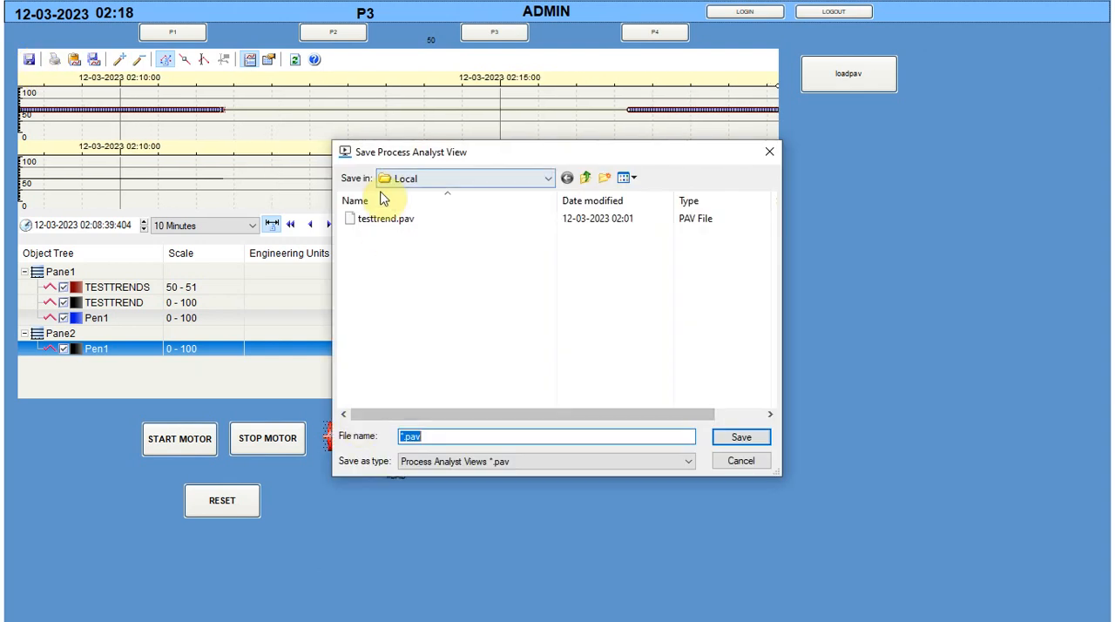
pyautogui.click(380, 225)
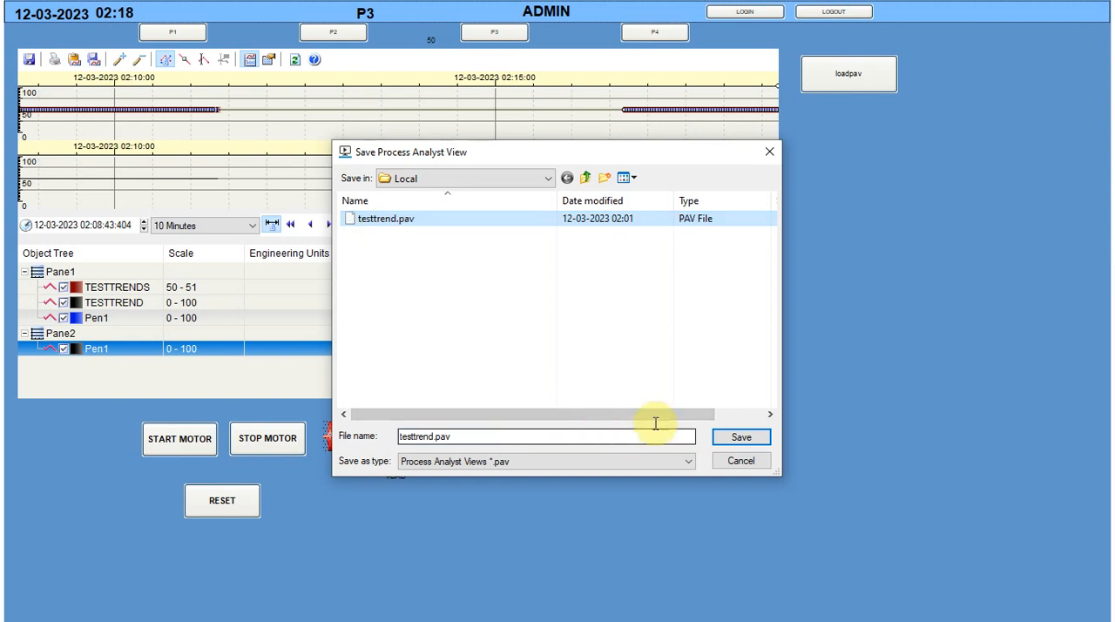
pyautogui.click(723, 440)
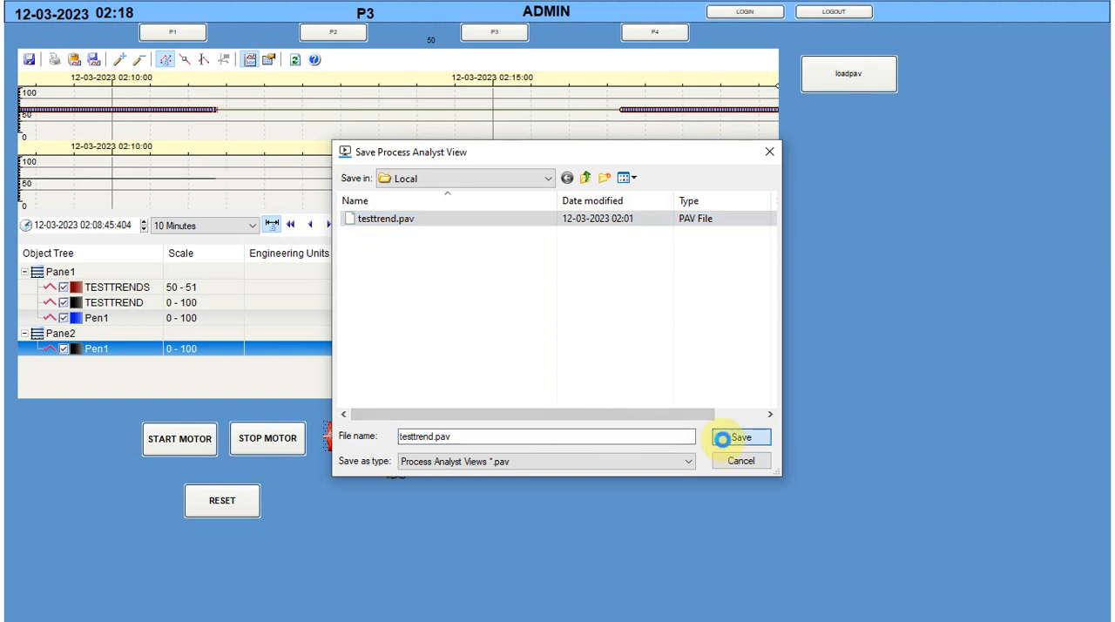
pyautogui.click(595, 305)
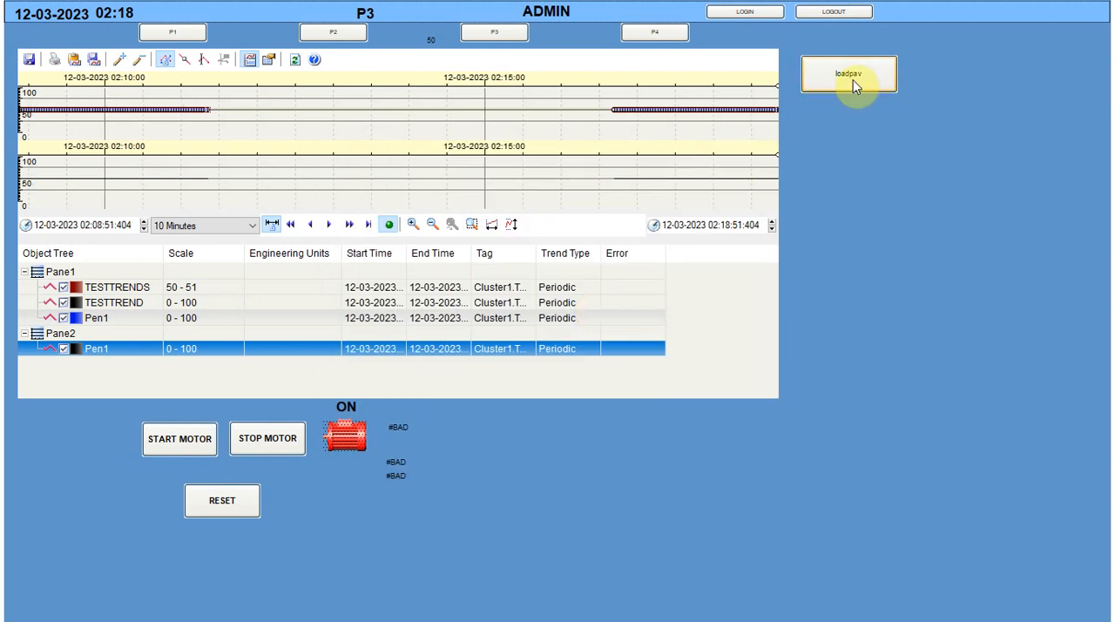
# Go to page P1 and back to P3, reload the saved view with loadpav, and select the blue pen in Pane1
pyautogui.click(195, 34)
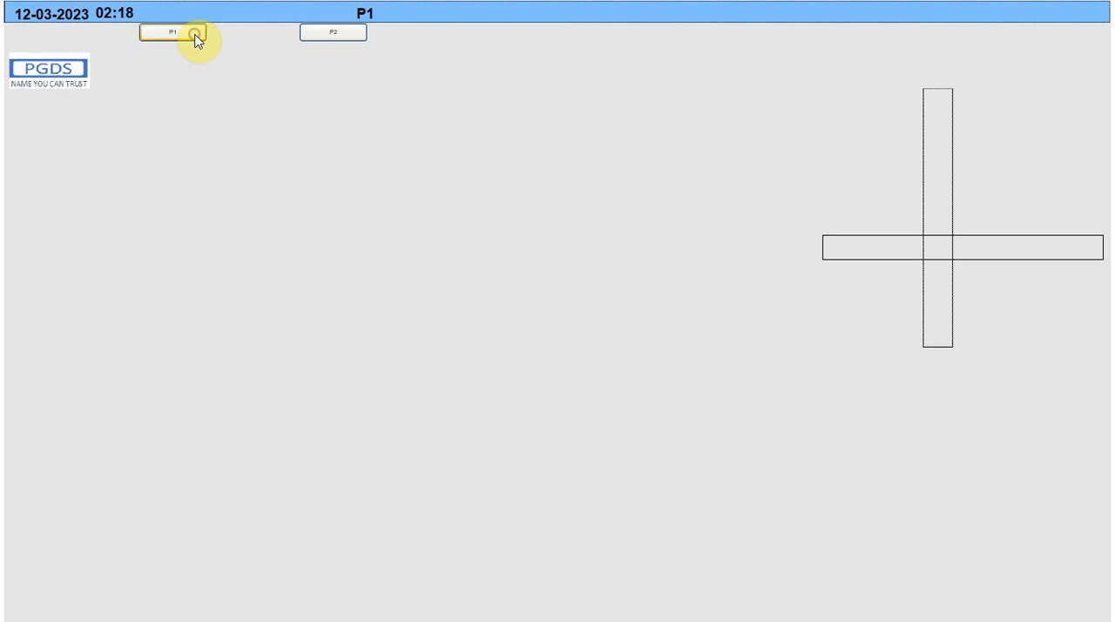
pyautogui.click(522, 32)
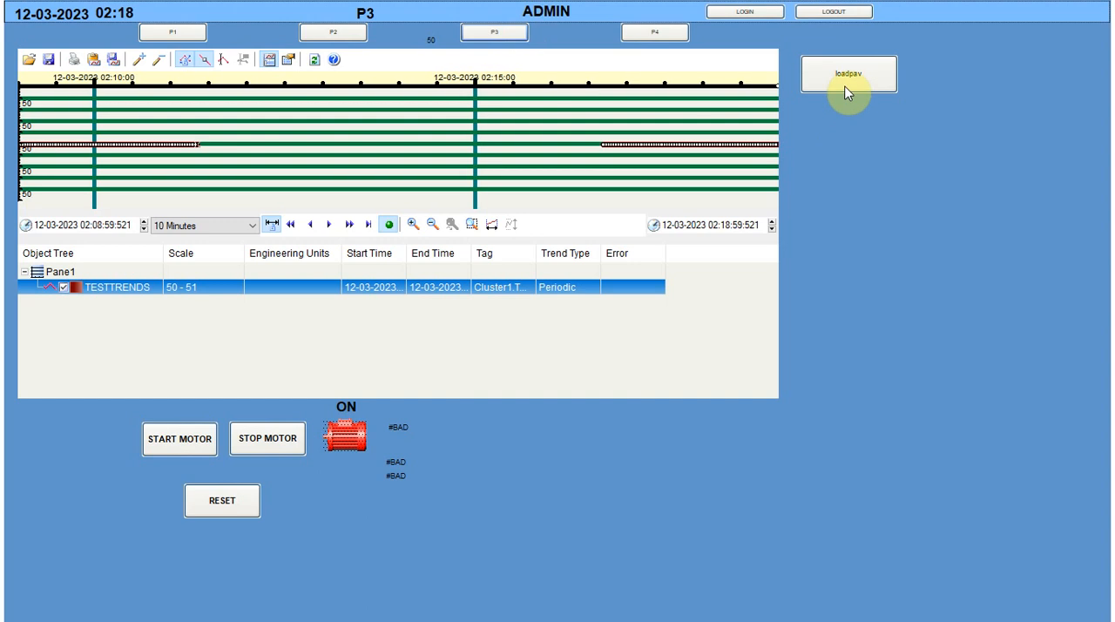
pyautogui.click(846, 90)
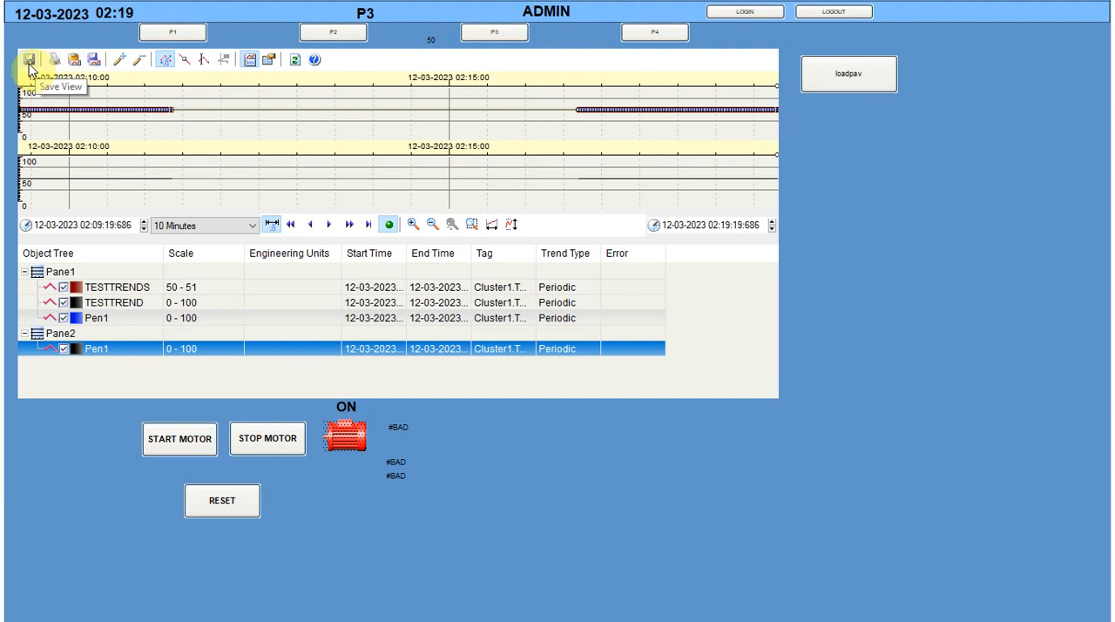
pyautogui.click(109, 108)
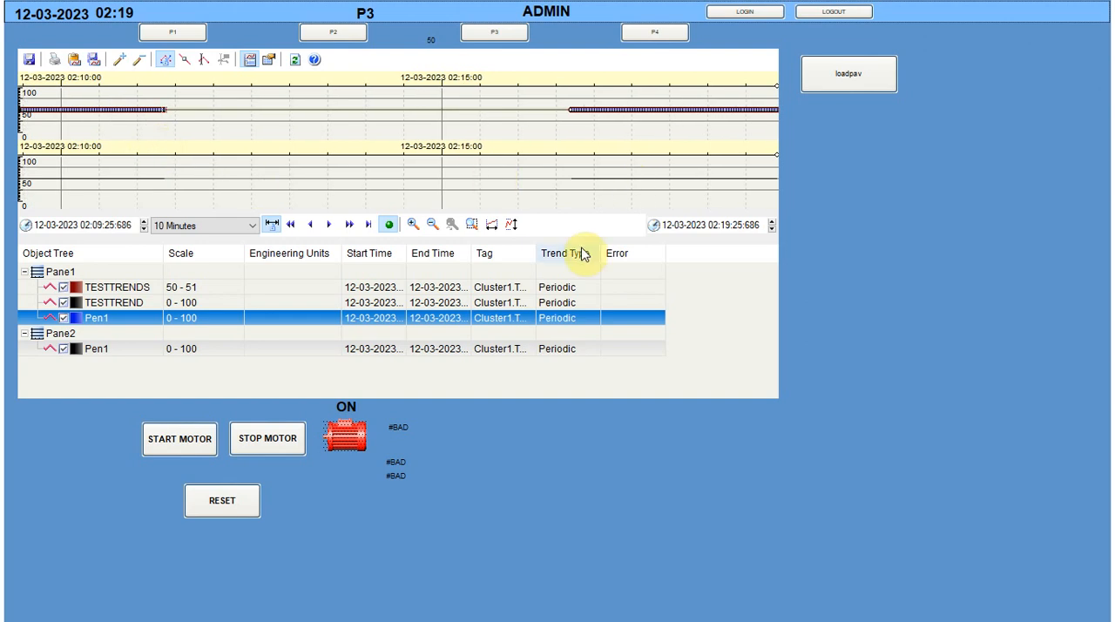
# Leave for page P1 and reopen P3 to check the Process Analyst's default view and toolbar
pyautogui.click(175, 32)
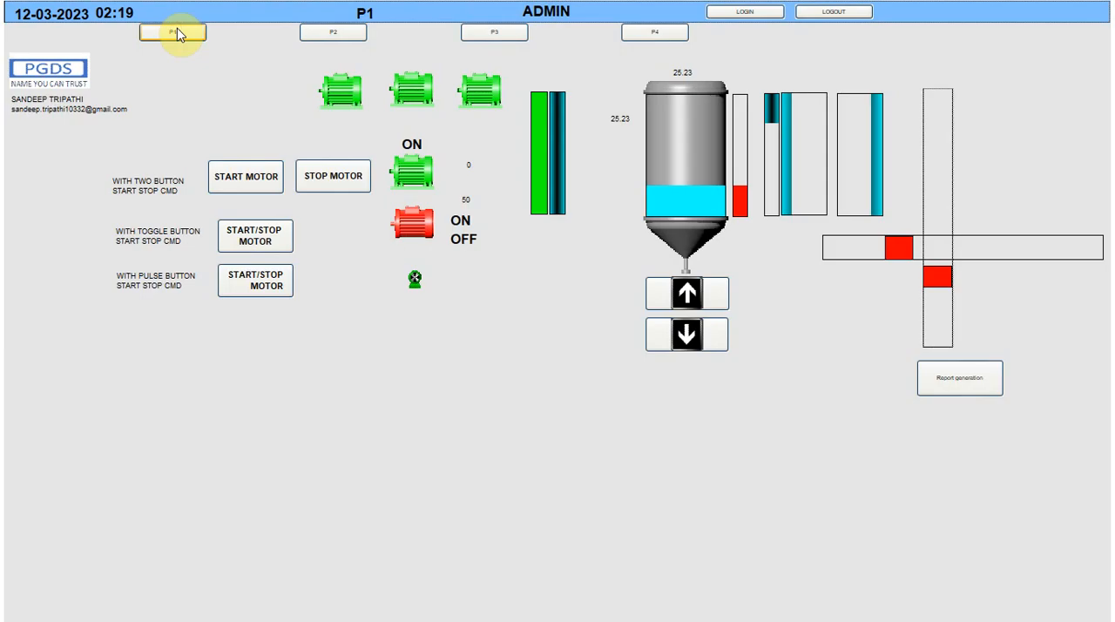
pyautogui.click(496, 33)
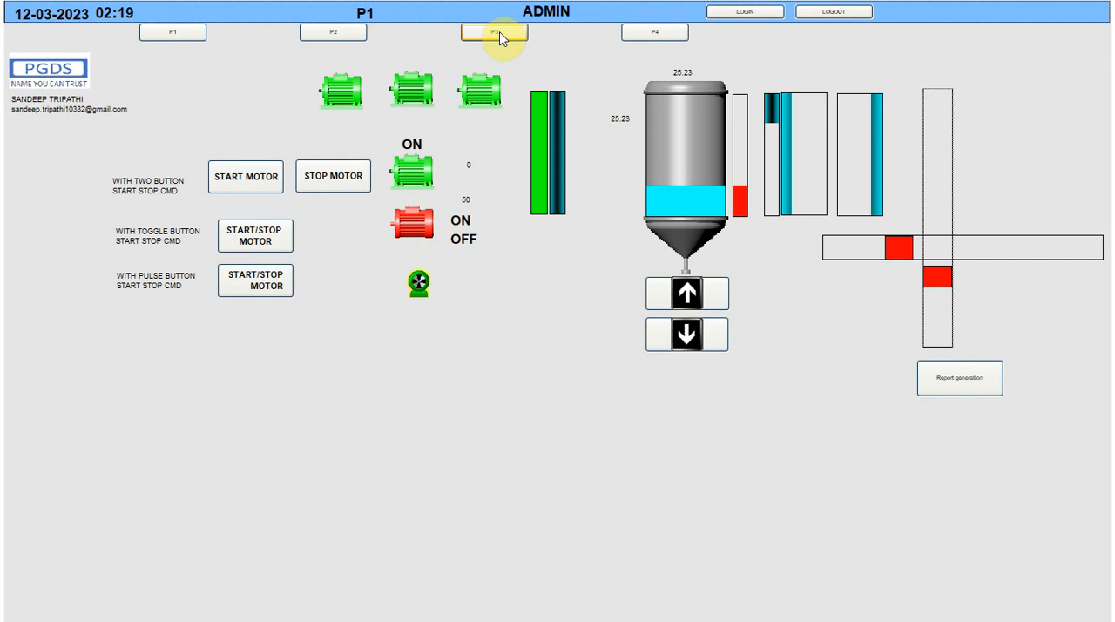
pyautogui.click(501, 34)
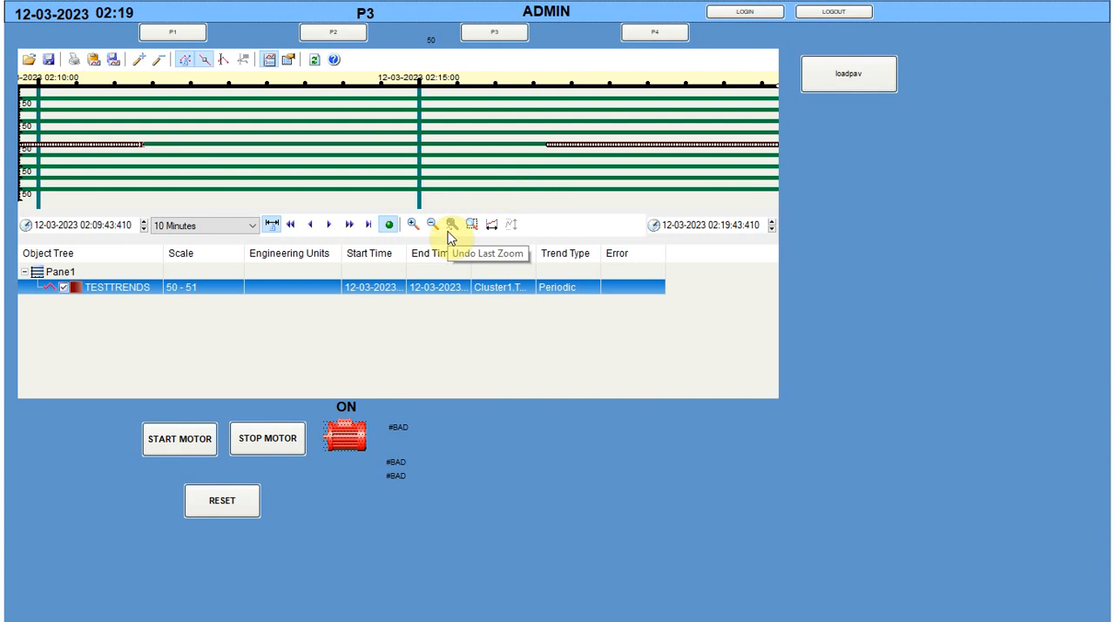
# Minimise the runtime, open the loadpav button's properties in Graphics Builder, and highlight its full Up command for review
pyautogui.hotkey('alt', 'space')
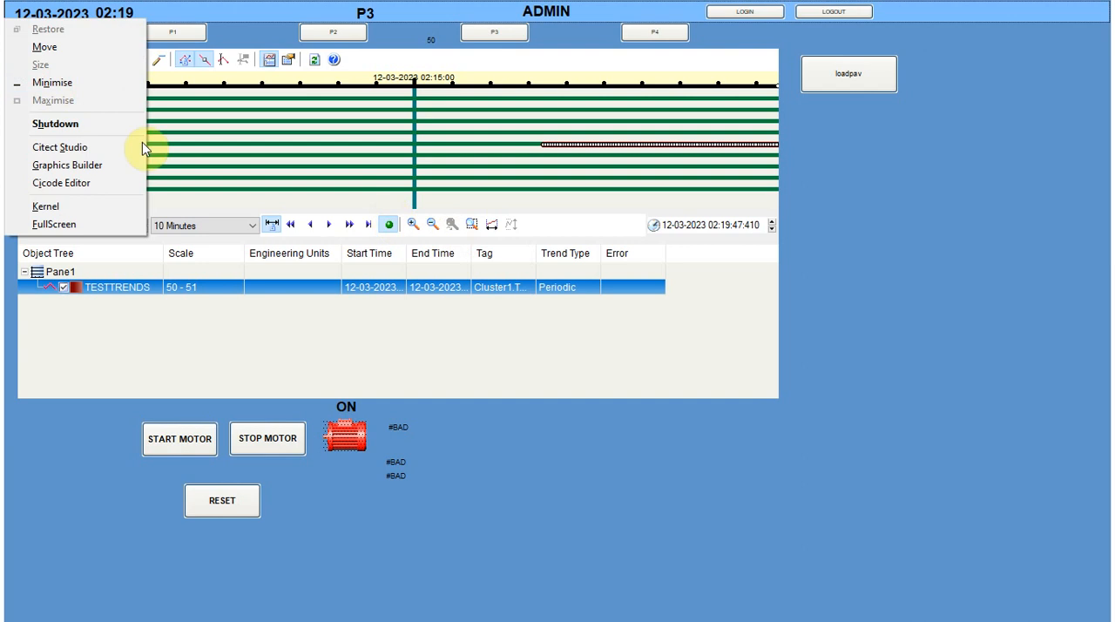
pyautogui.click(53, 83)
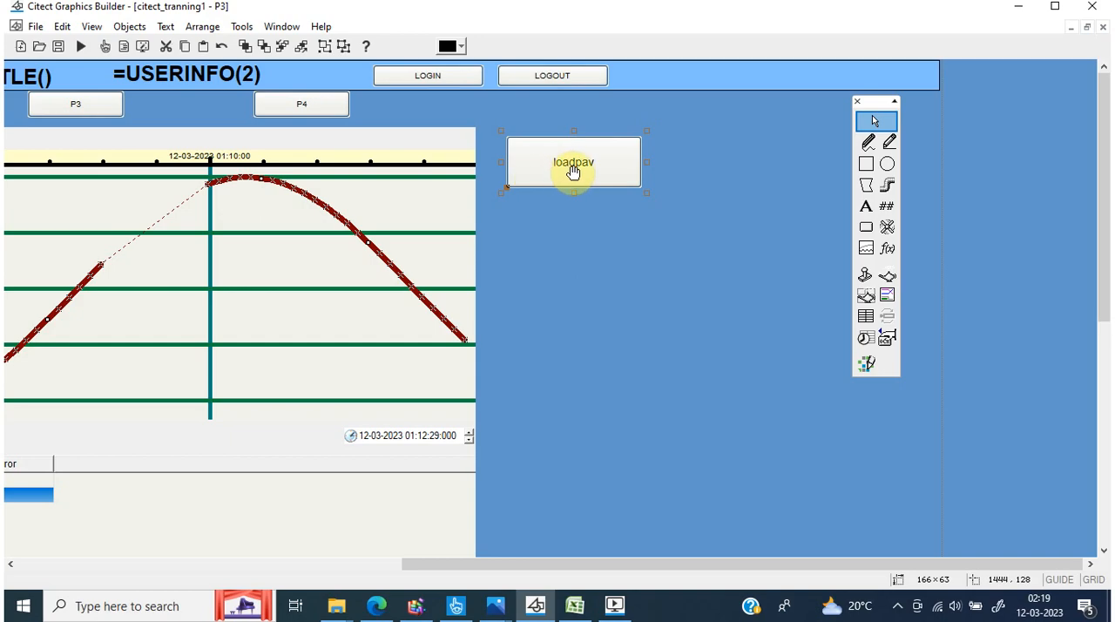
pyautogui.doubleClick(572, 170)
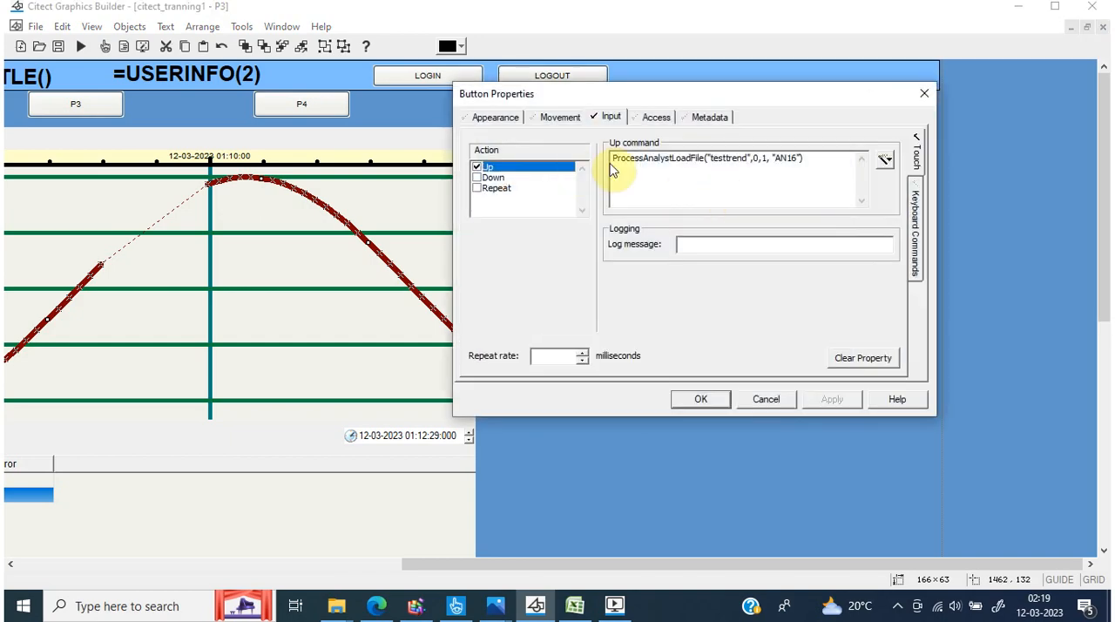
pyautogui.moveTo(613, 162); pyautogui.dragTo(958, 178)
pyautogui.hotkey('ctrl', 'c')
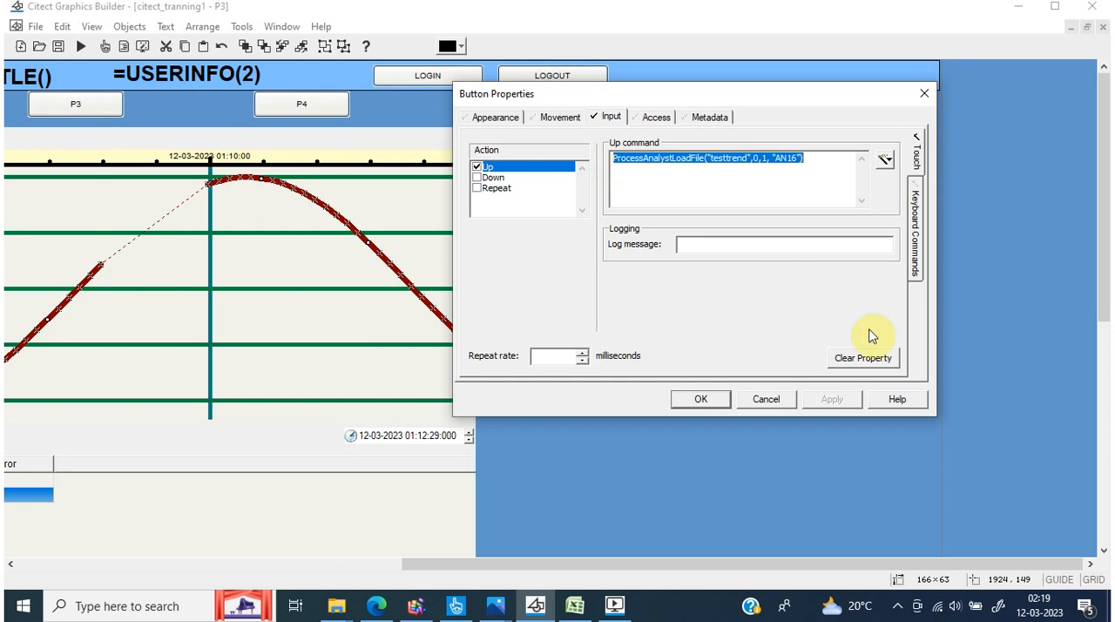
# Close the button properties and set page P3's On page shown command to ProcessAnalystLoadFile("testtrend",0,1, "AN16")
pyautogui.click(773, 408)
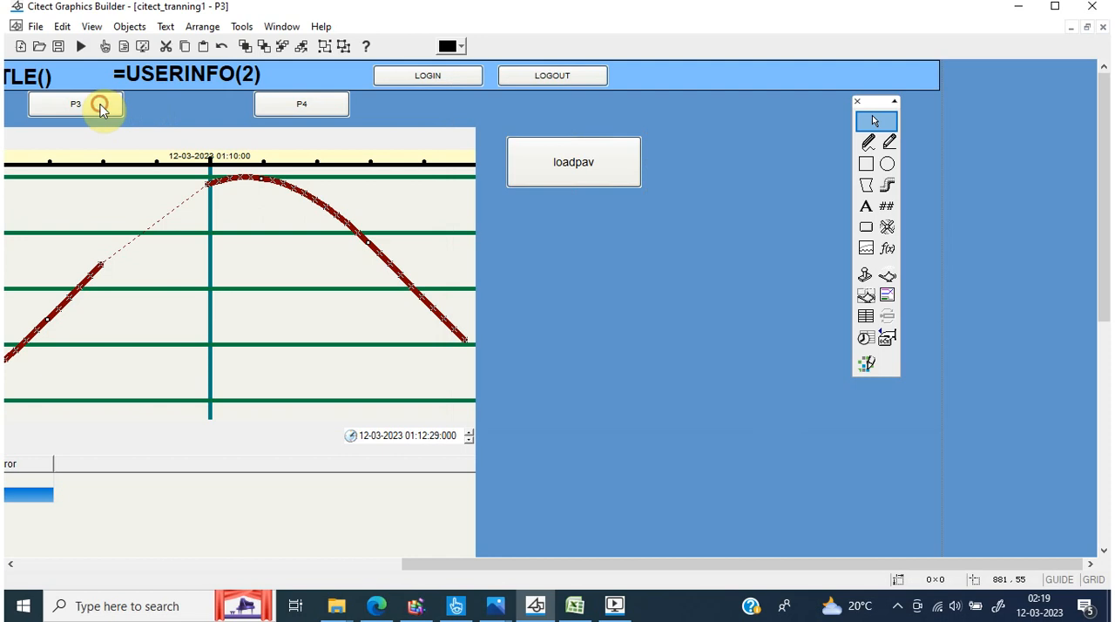
pyautogui.rightClick(584, 255)
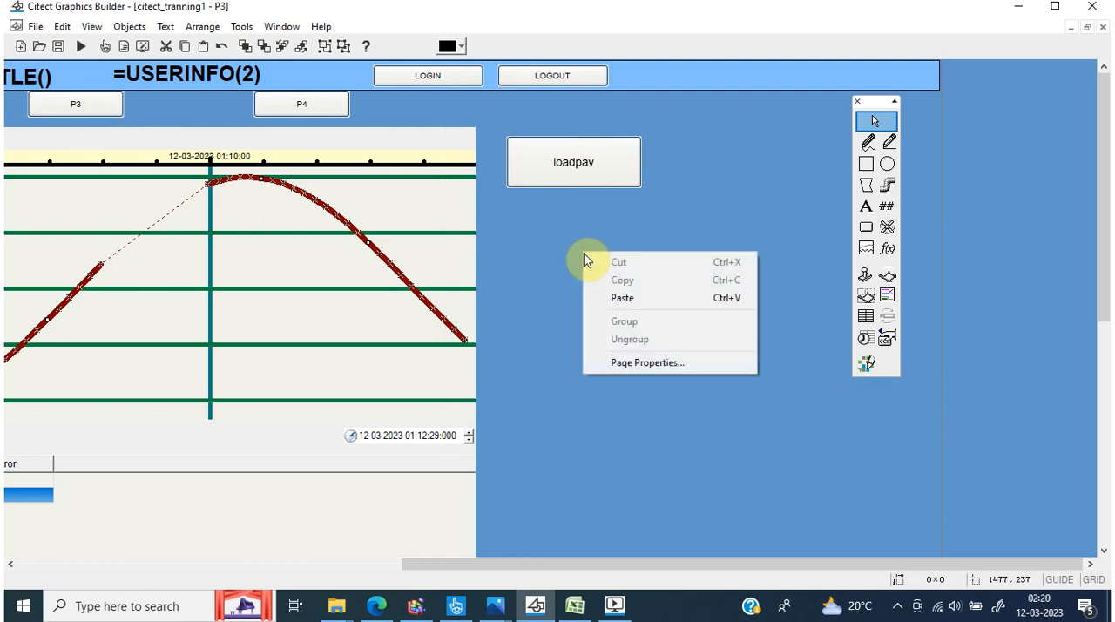
pyautogui.click(627, 364)
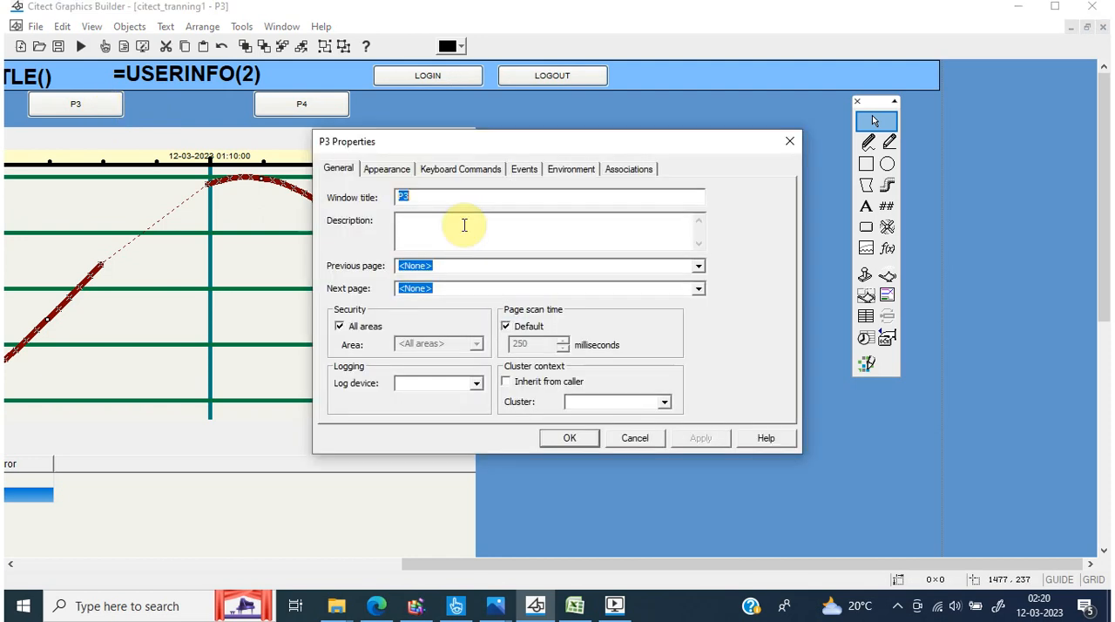
pyautogui.click(526, 170)
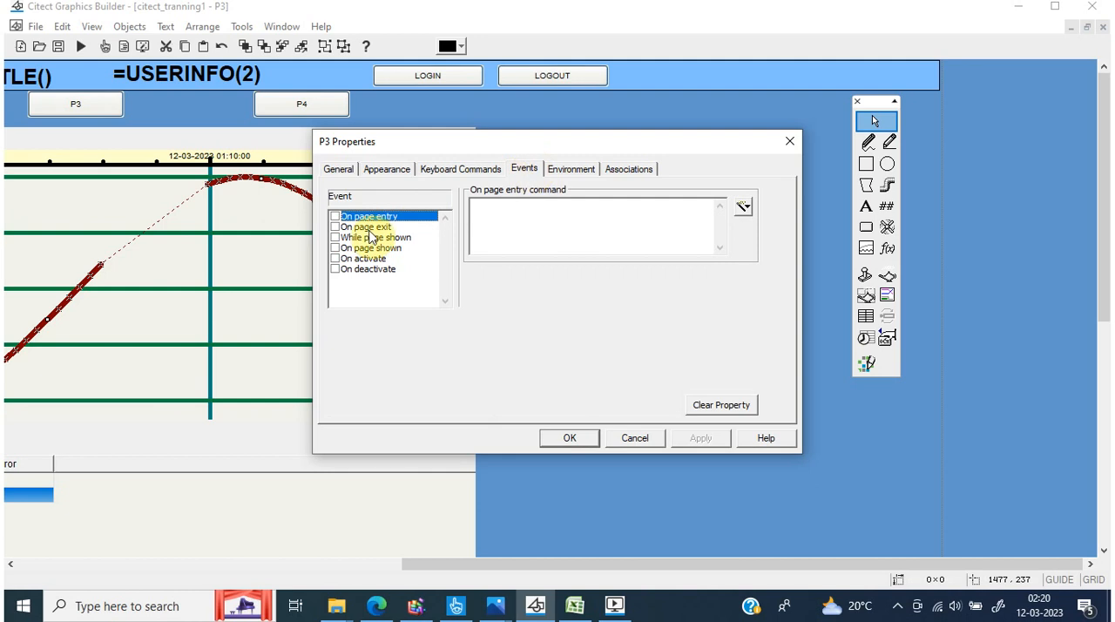
pyautogui.click(335, 248)
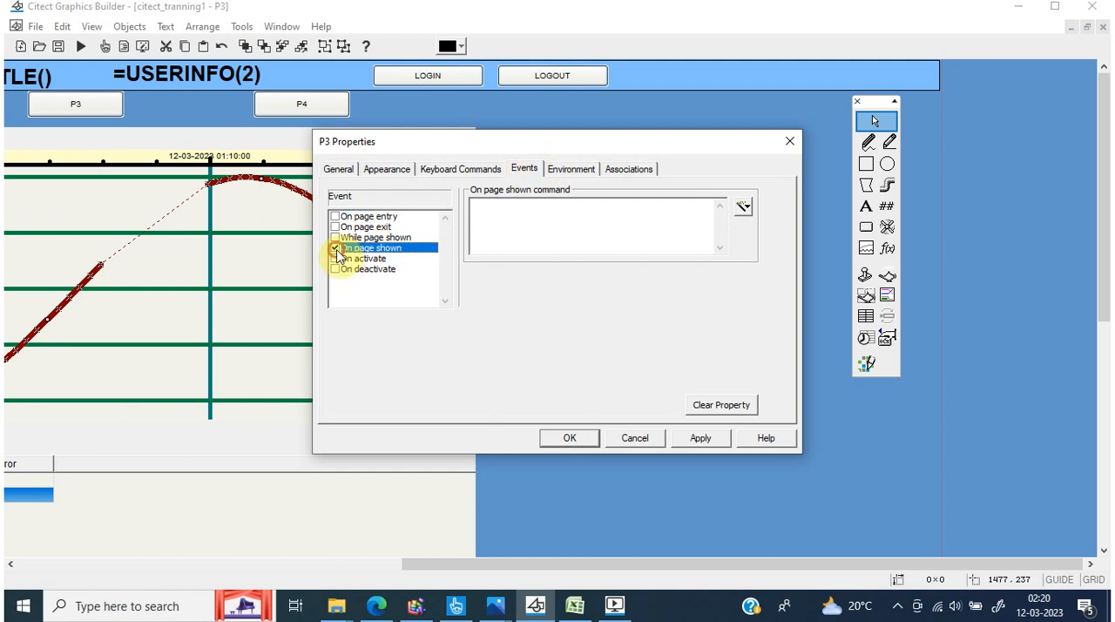
pyautogui.click(560, 221)
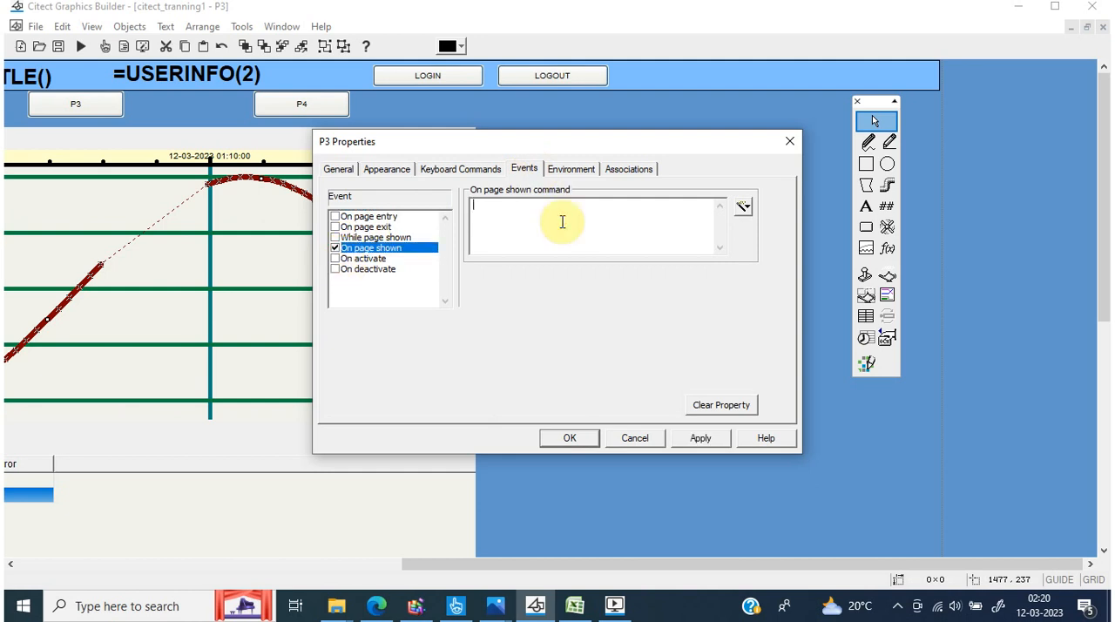
pyautogui.hotkey('ctrl', 'v')
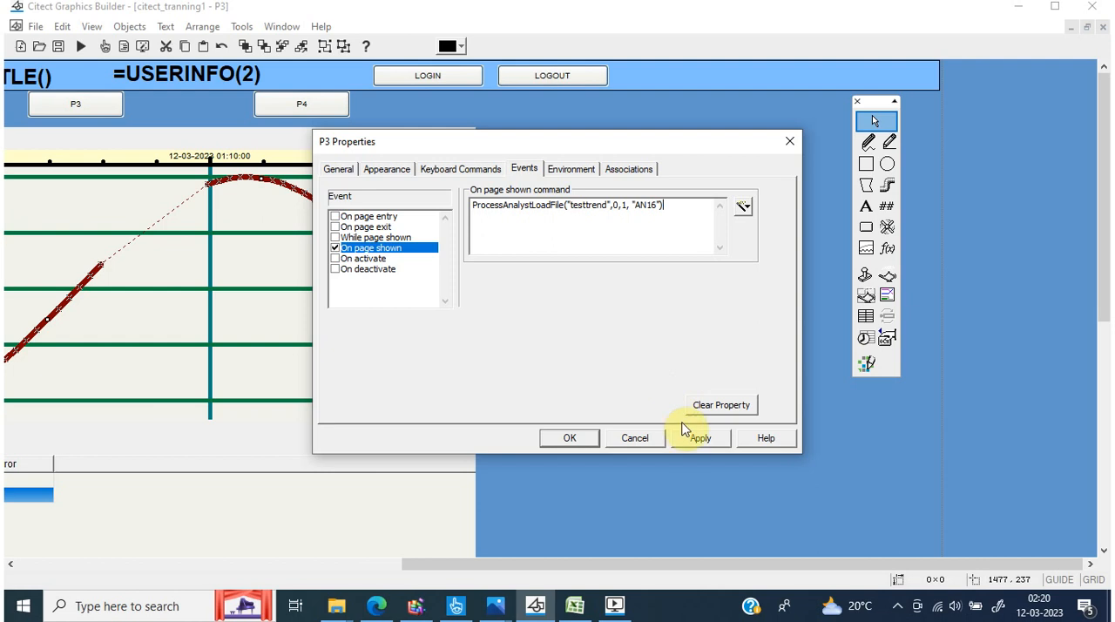
pyautogui.click(689, 438)
pyautogui.click(568, 439)
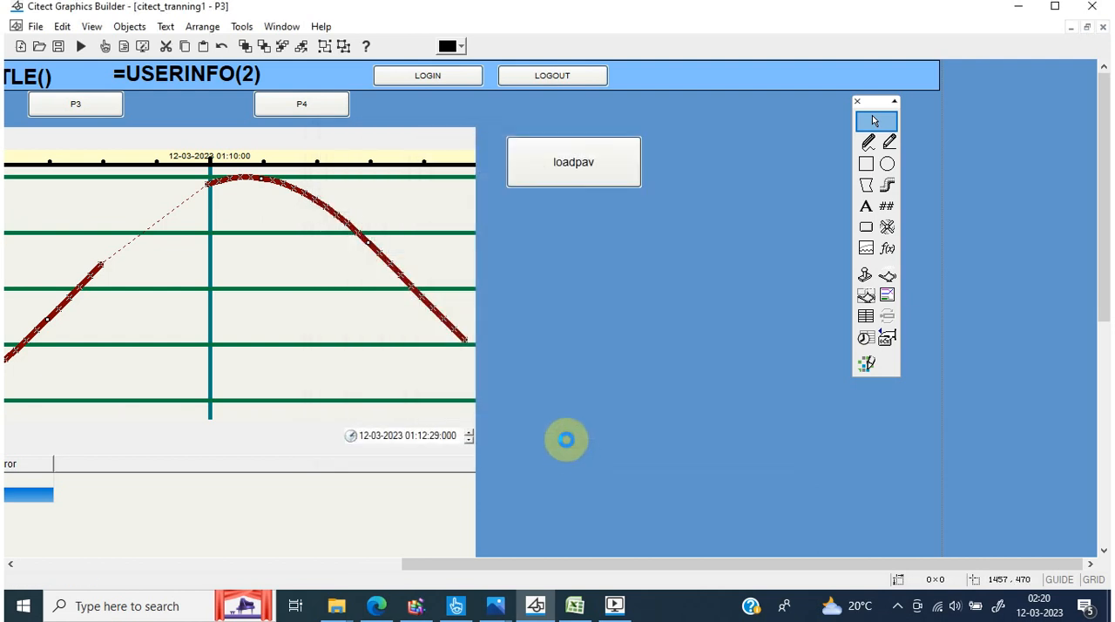
# Compile the project, switch to the runtime, and go to page P1 and back to P3 to test the automatic view loading
pyautogui.click(35, 27)
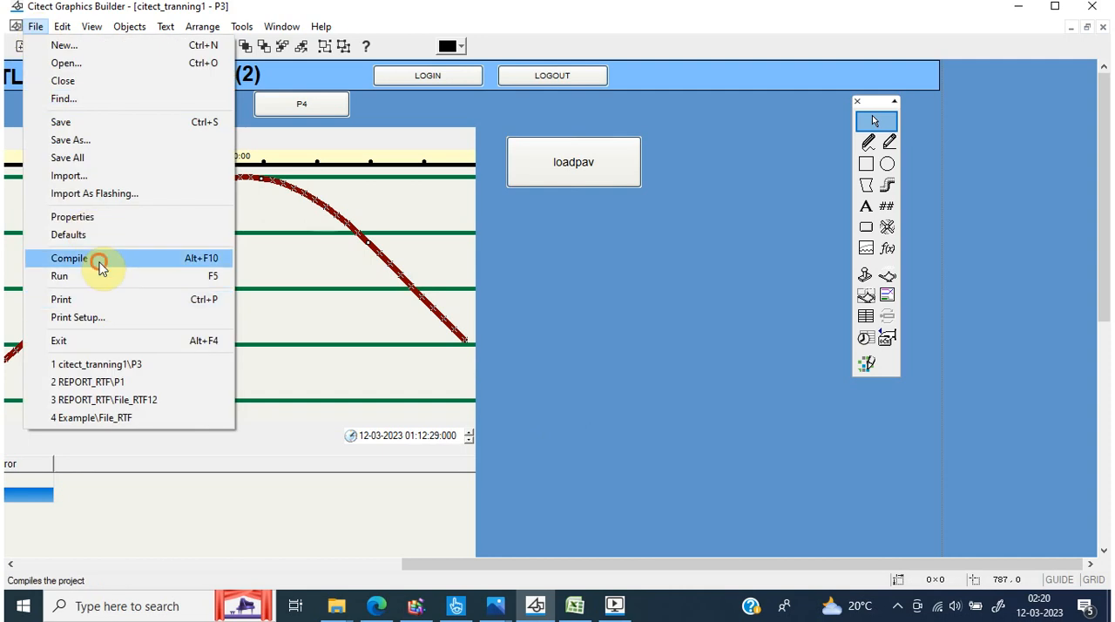
pyautogui.click(100, 269)
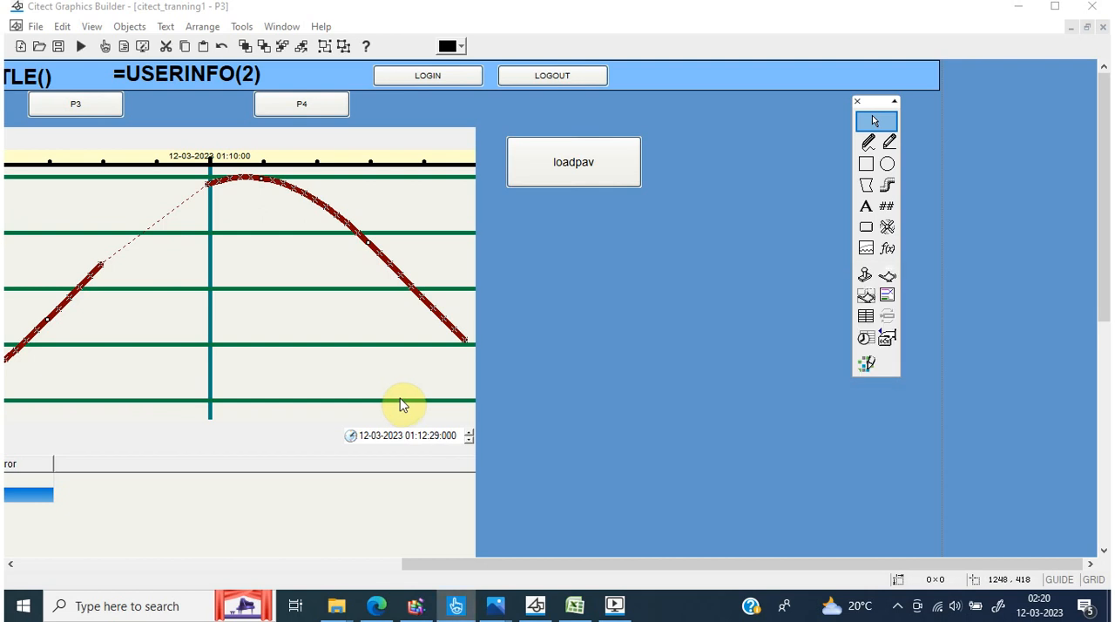
pyautogui.moveTo(615, 610)
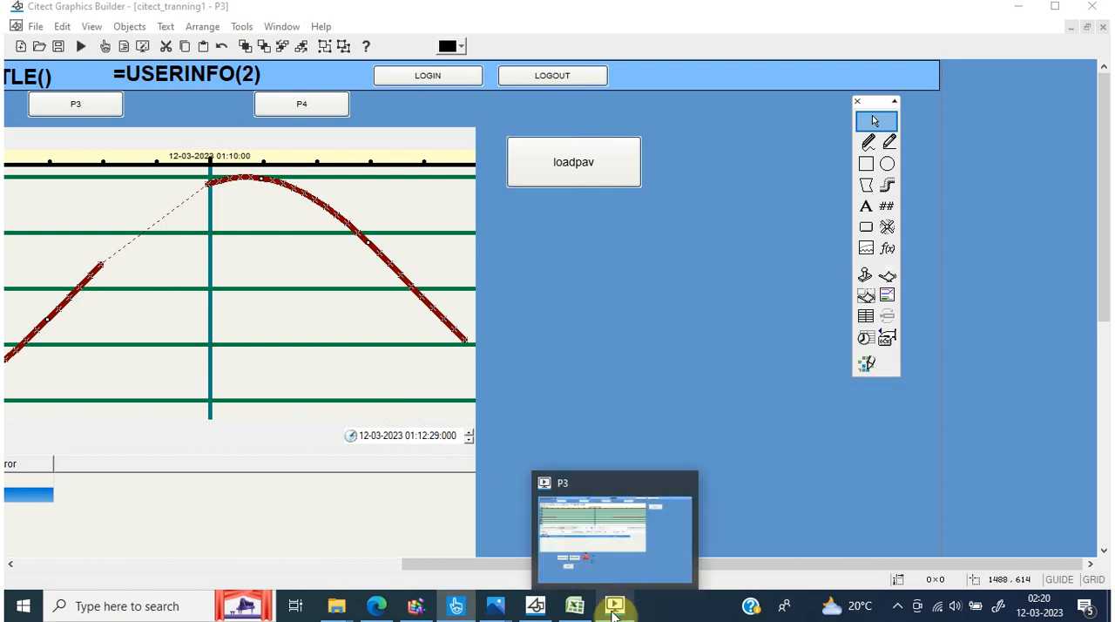
pyautogui.click(615, 610)
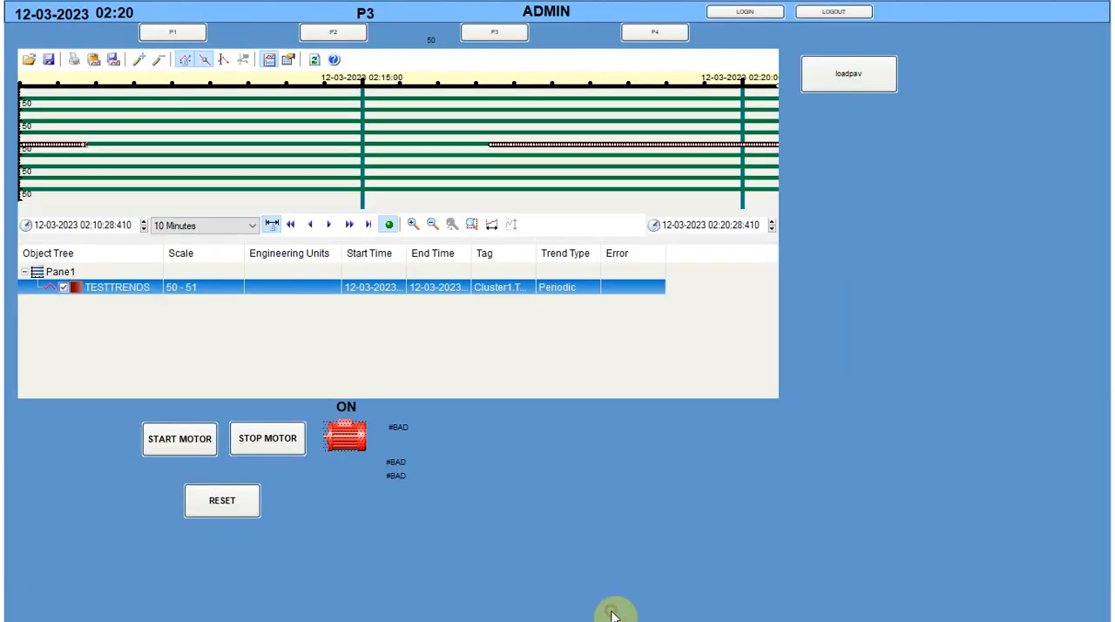
pyautogui.click(162, 29)
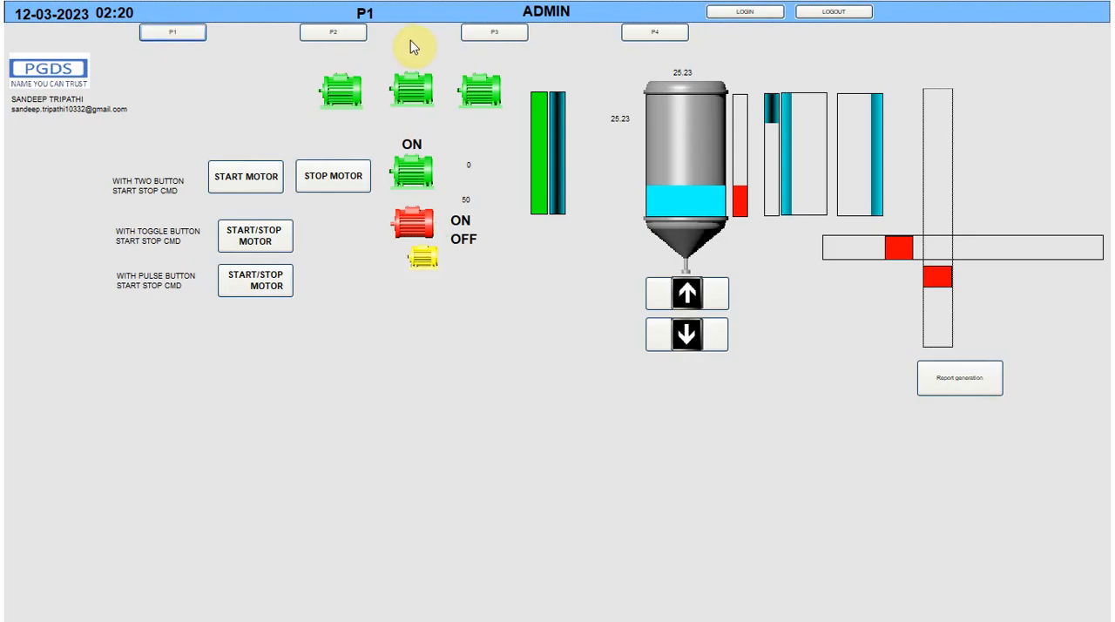
pyautogui.click(473, 35)
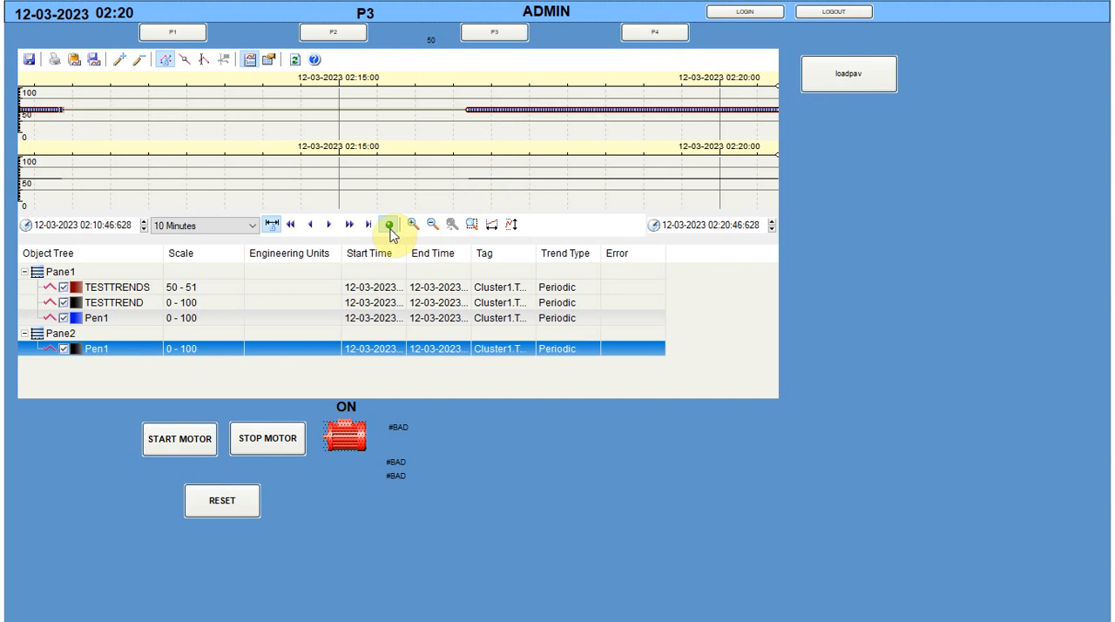
# Remove the black Pen1 from Pane2 and the blue Pen1 from Pane1 in the Process Analyst
pyautogui.click(512, 228)
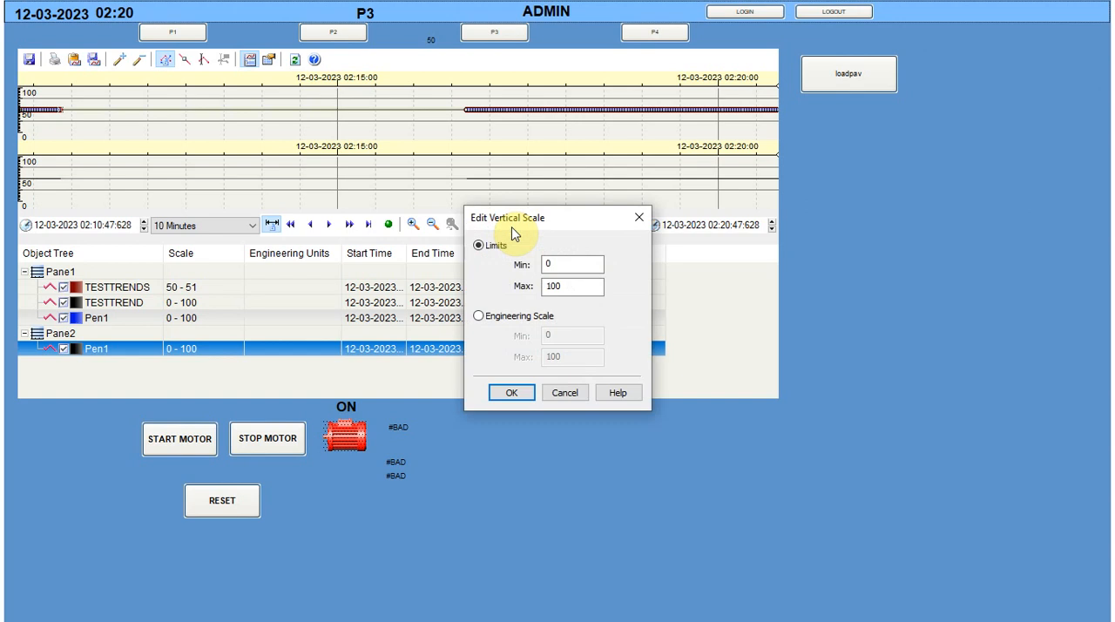
pyautogui.click(639, 217)
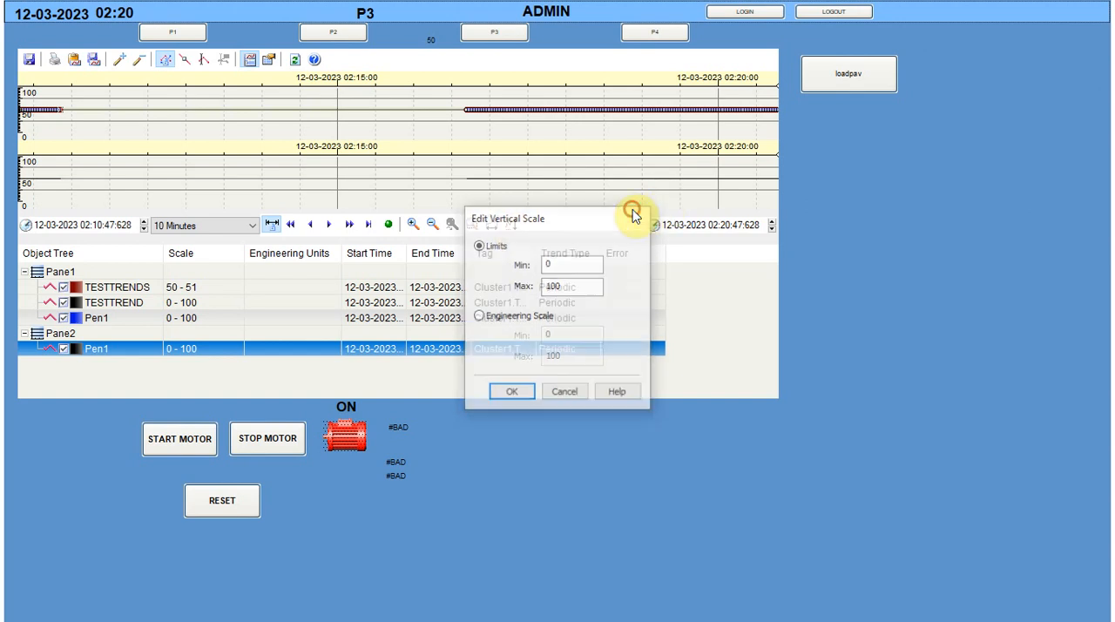
pyautogui.click(94, 319)
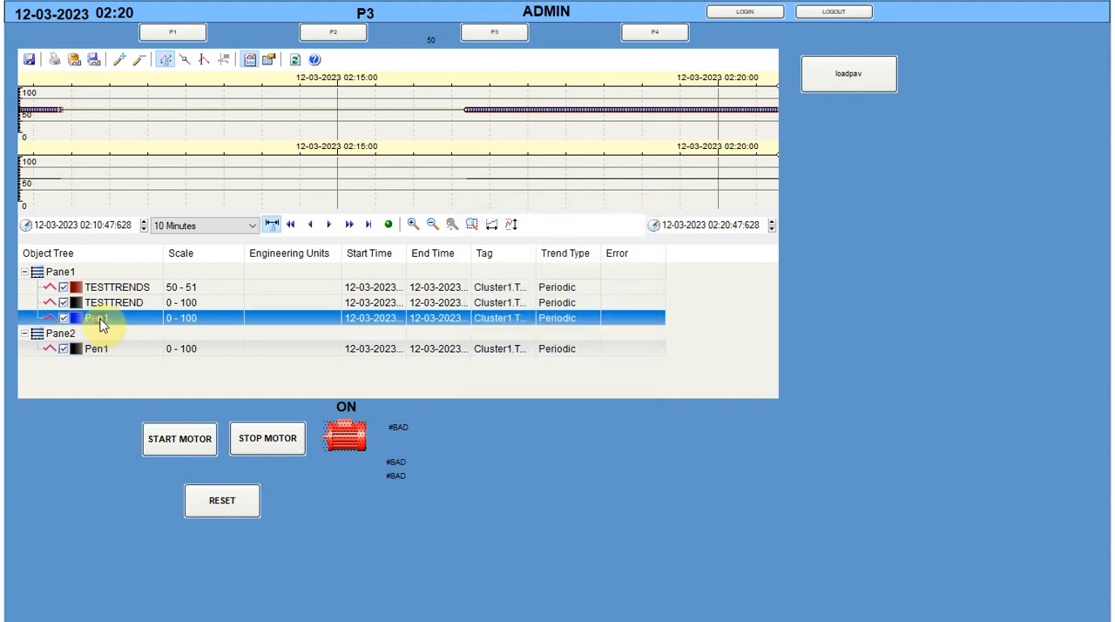
pyautogui.click(104, 348)
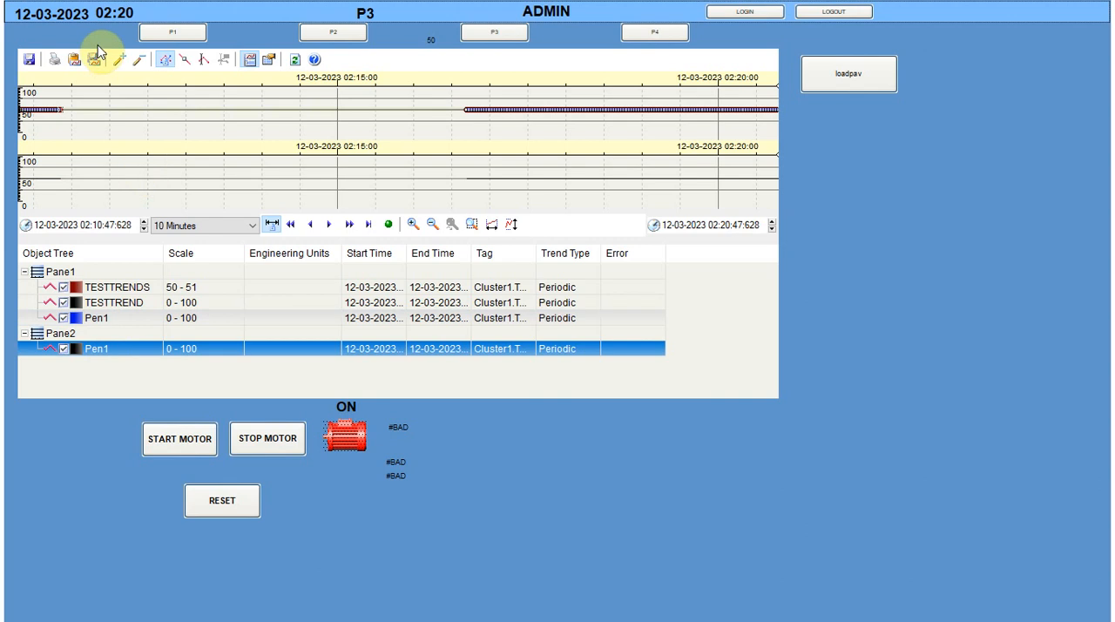
pyautogui.click(135, 62)
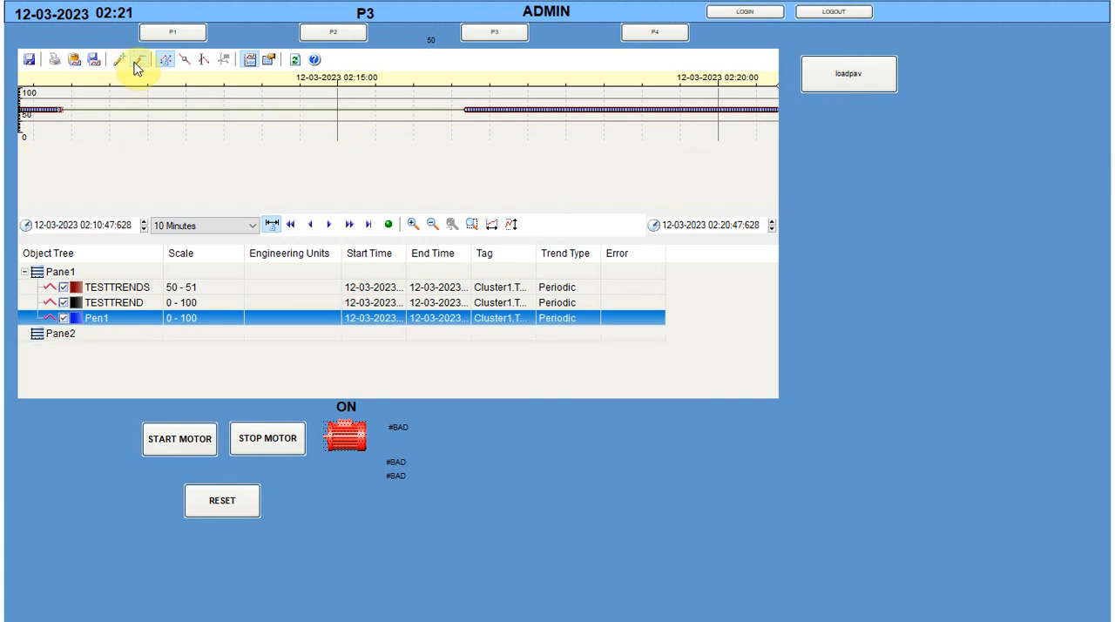
pyautogui.click(135, 62)
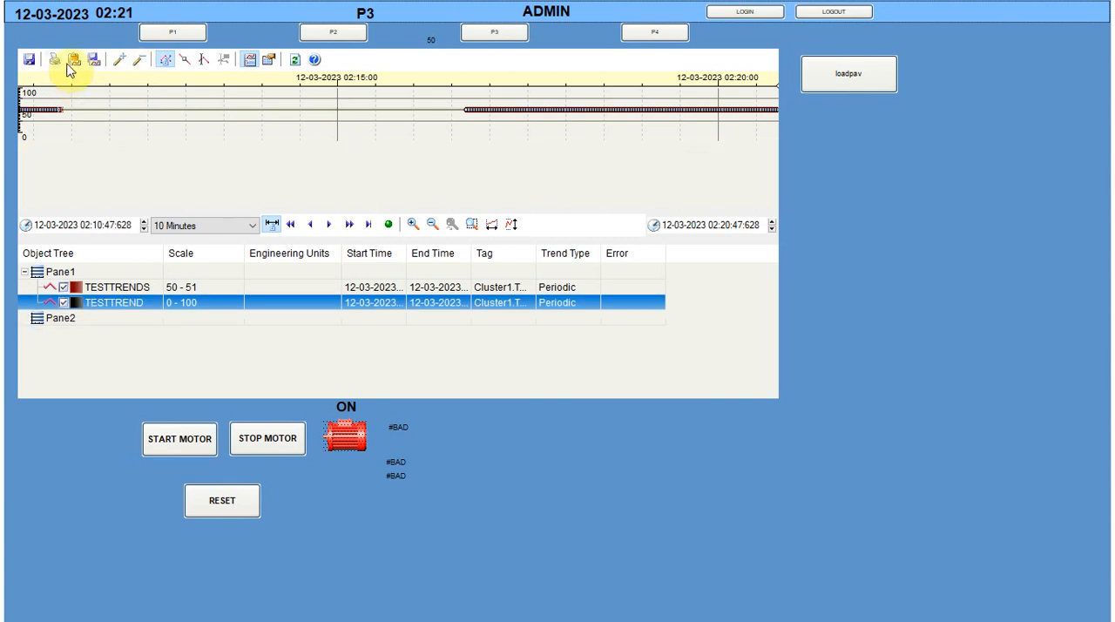
# Save the Process Analyst view over testtrend.pav in the Local folder, and go to page P2 and back to P3 to check it
pyautogui.click(28, 59)
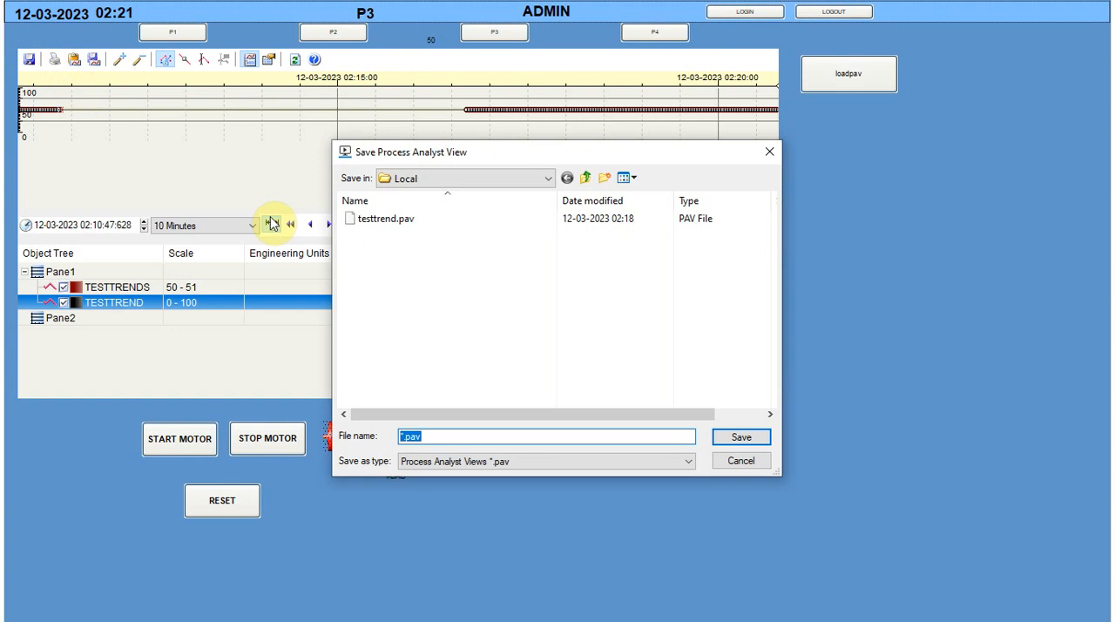
pyautogui.click(384, 228)
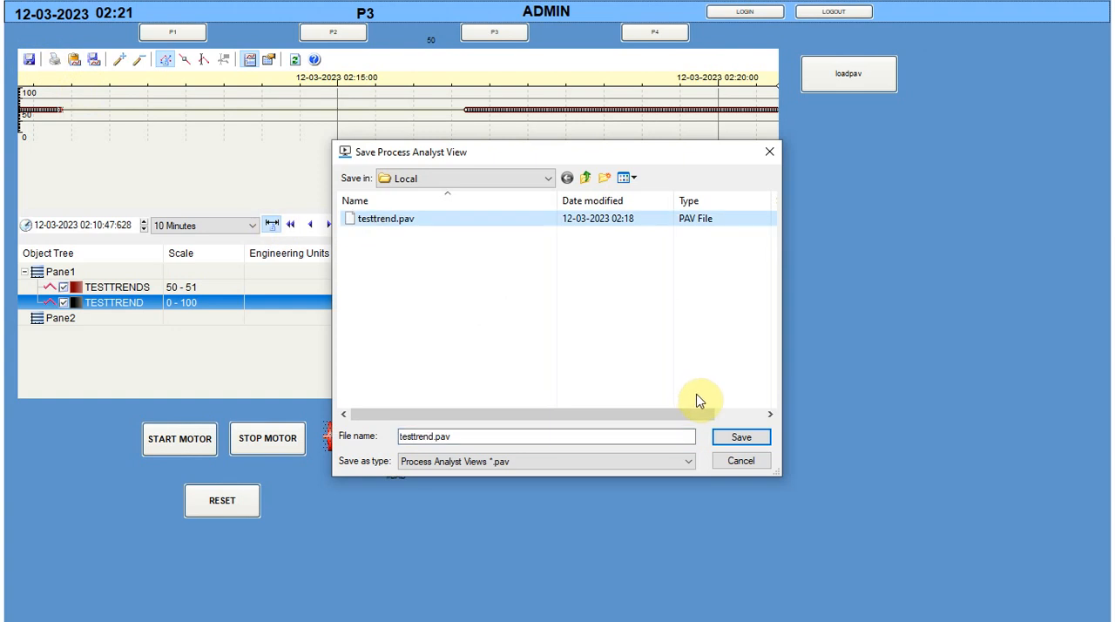
pyautogui.click(726, 439)
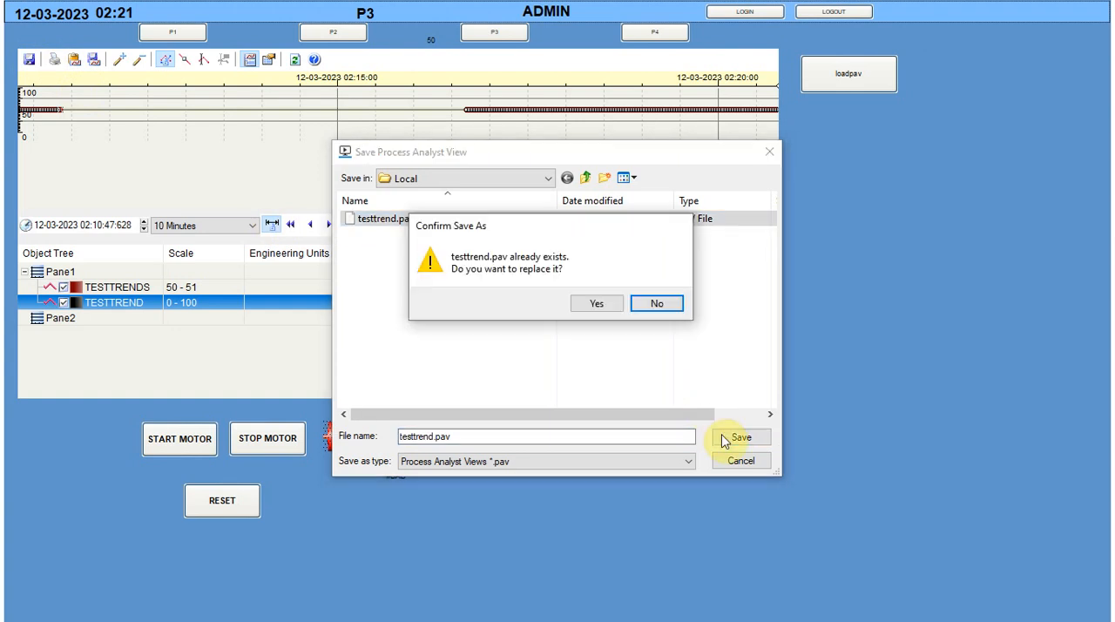
pyautogui.click(592, 303)
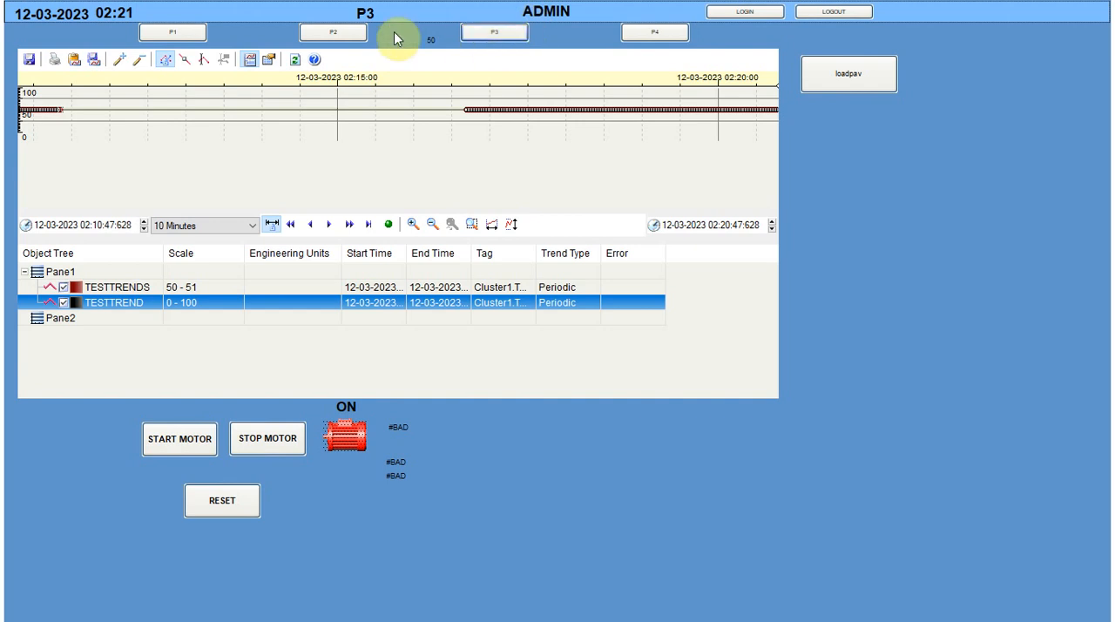
pyautogui.click(357, 32)
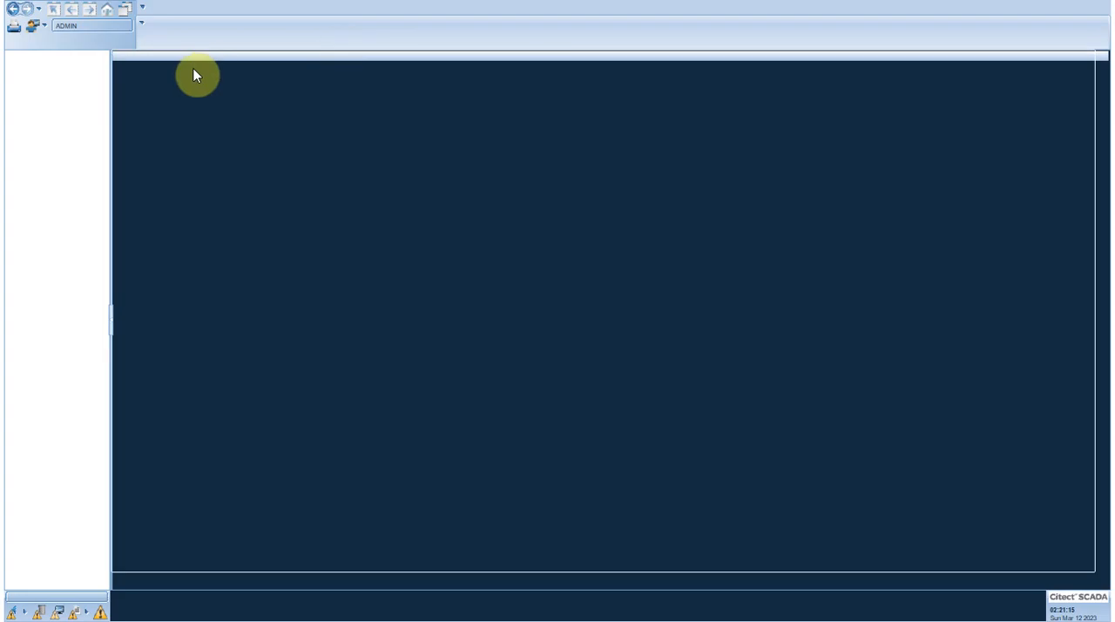
pyautogui.click(16, 9)
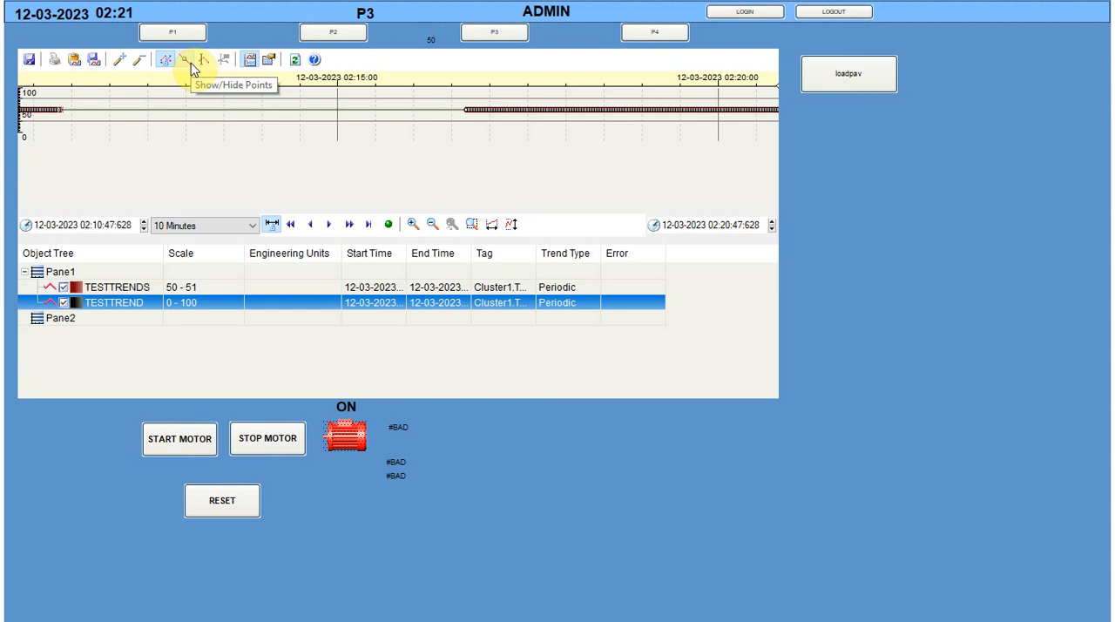
# Unlock the pens in the Process Analyst and synchronise the trend to the current time
pyautogui.rightClick(277, 158)
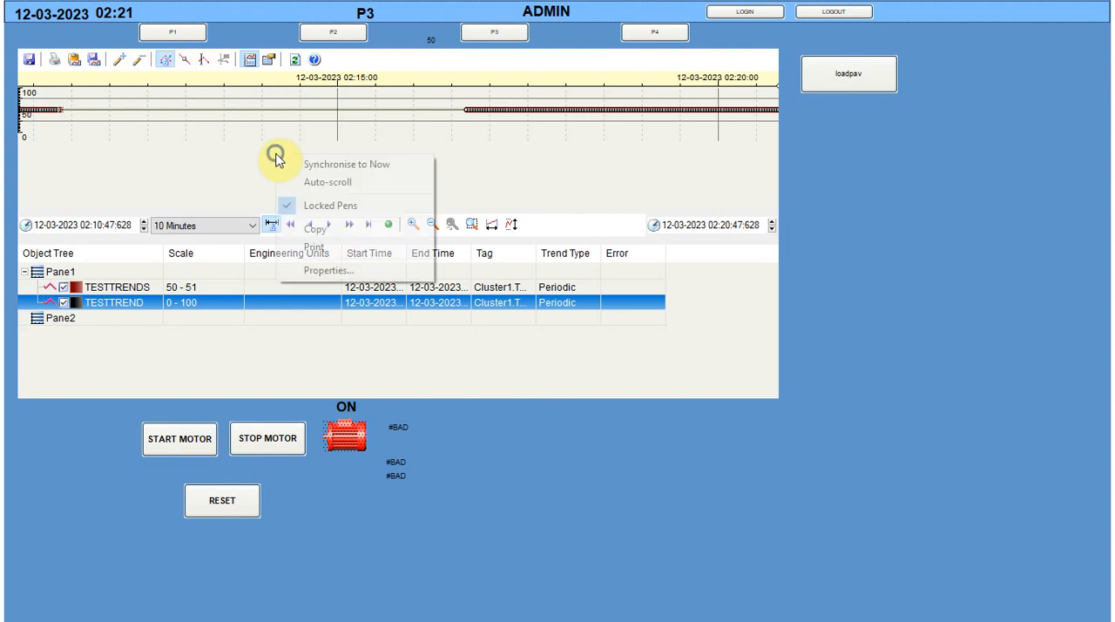
pyautogui.click(300, 205)
pyautogui.rightClick(317, 160)
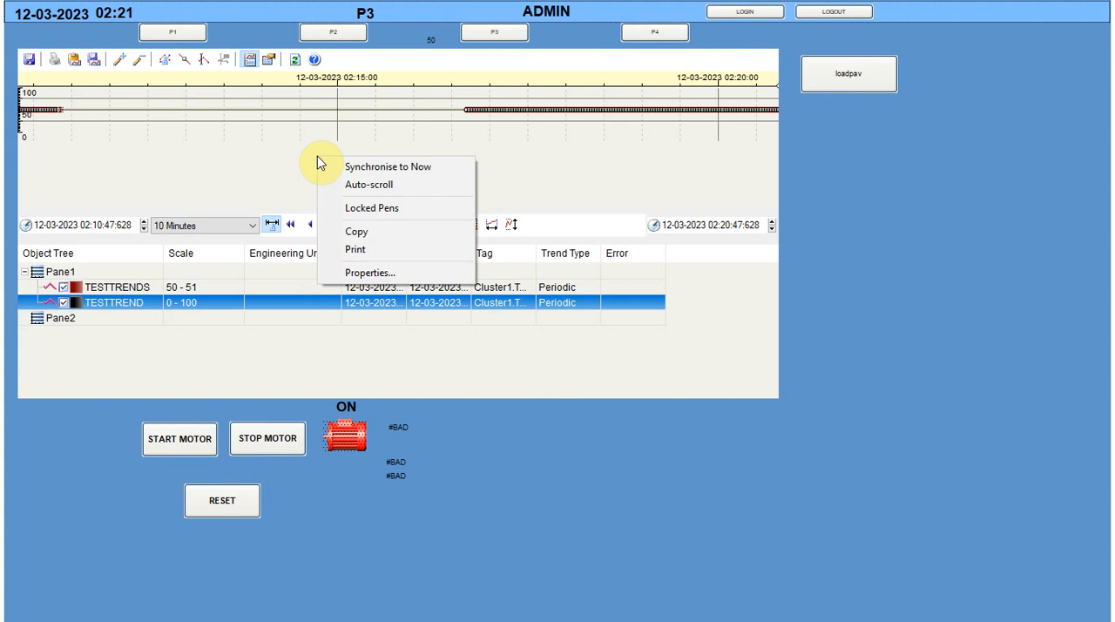
pyautogui.click(349, 167)
# In the Process Analyst's control properties, add the Load View command to the current buttons of the Main Toolbar
pyautogui.rightClick(307, 152)
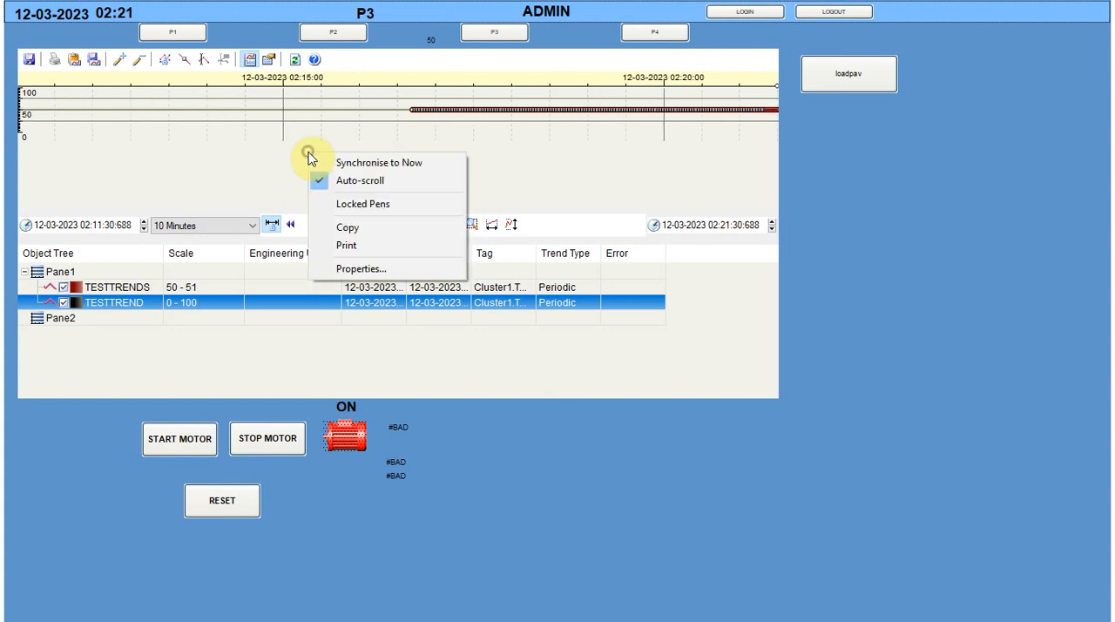
pyautogui.click(341, 268)
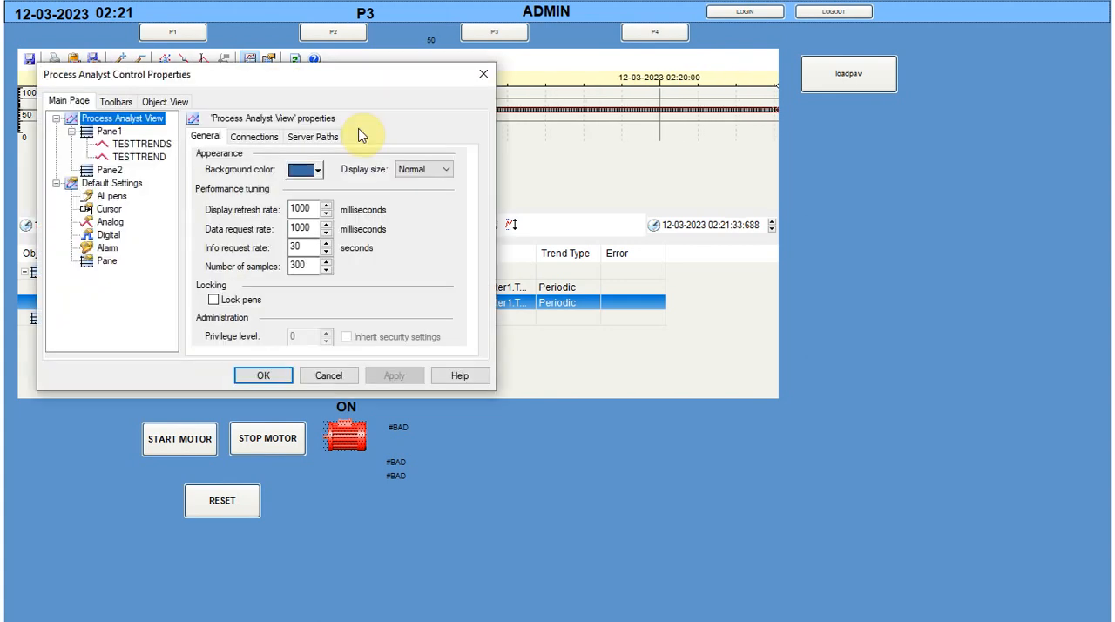
pyautogui.click(109, 131)
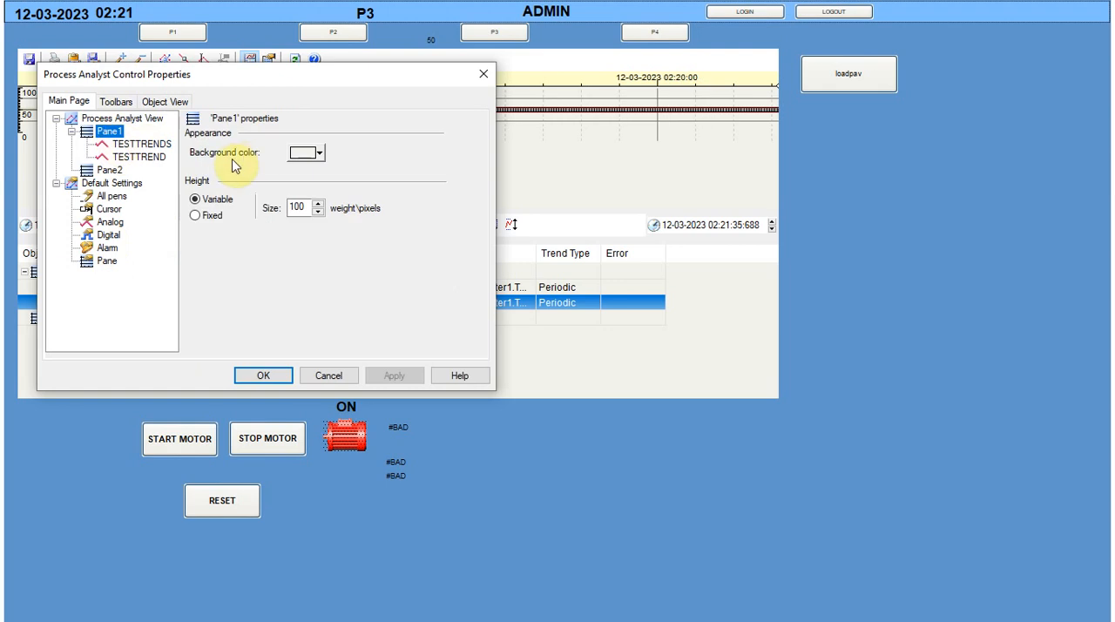
pyautogui.click(114, 102)
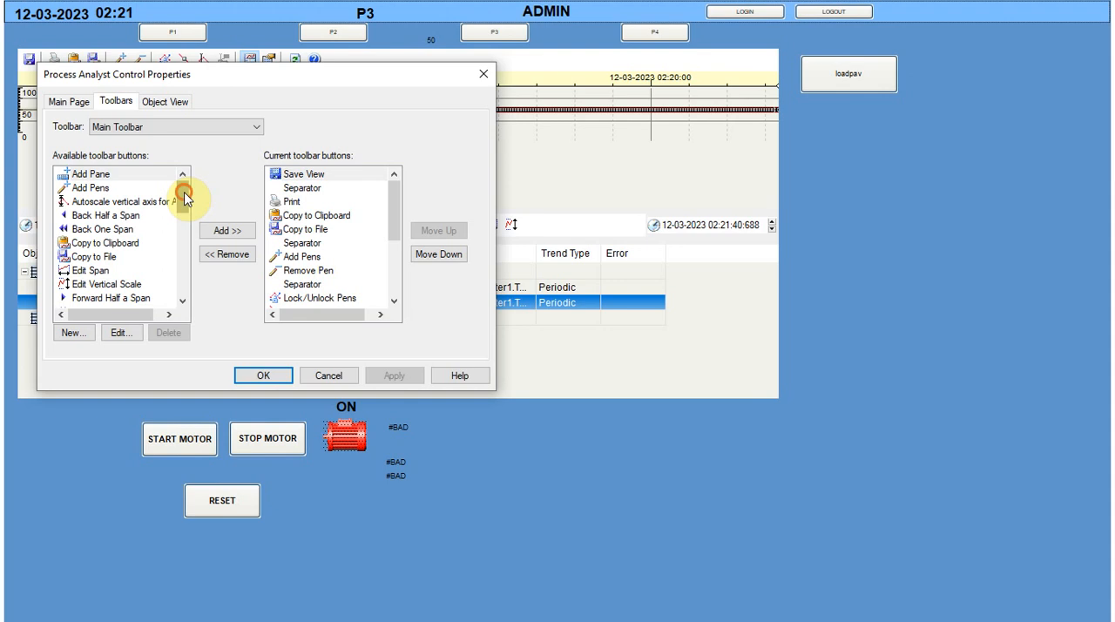
pyautogui.moveTo(184, 196); pyautogui.dragTo(182, 219)
pyautogui.click(102, 259)
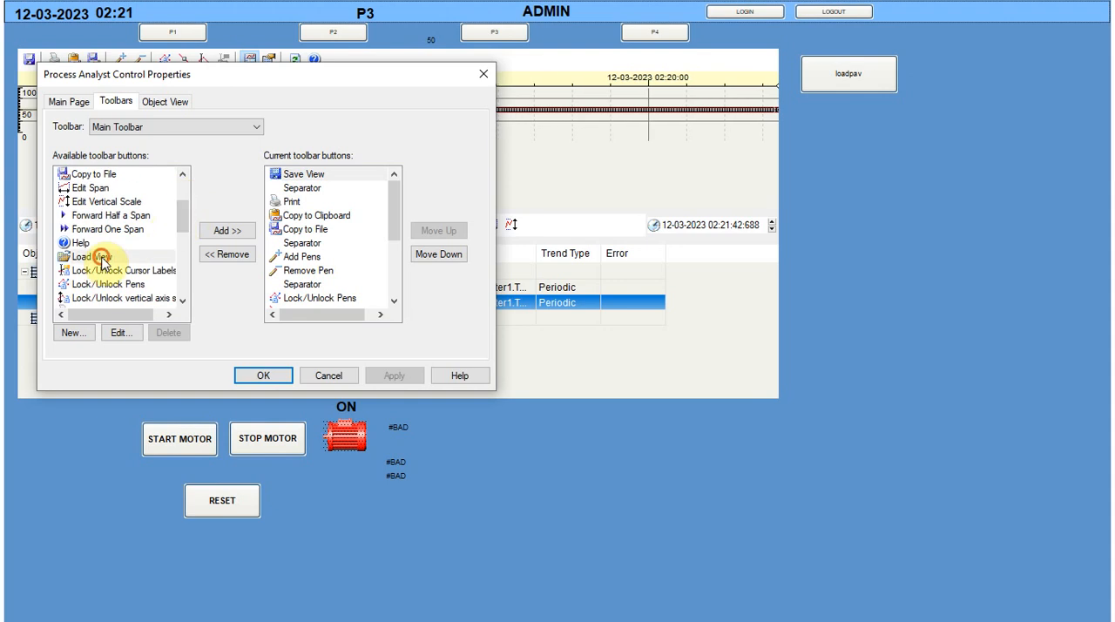
pyautogui.click(229, 231)
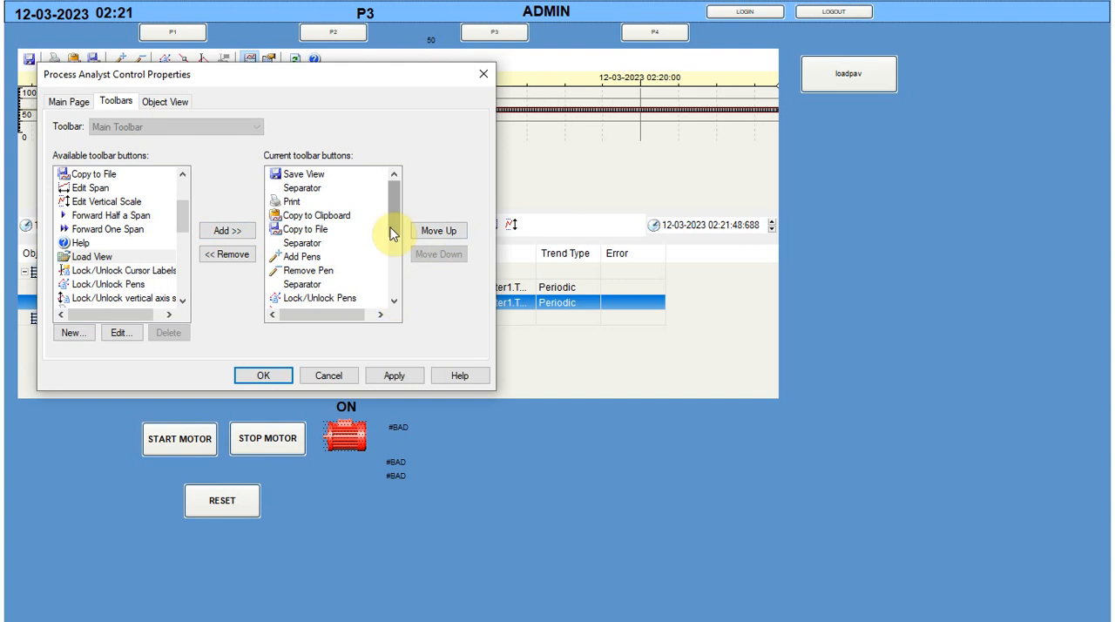
# Move Load View up the Main Toolbar's button order to directly above Show/Hide Cursor Labels, and apply the properties
pyautogui.moveTo(390, 234); pyautogui.dragTo(393, 300)
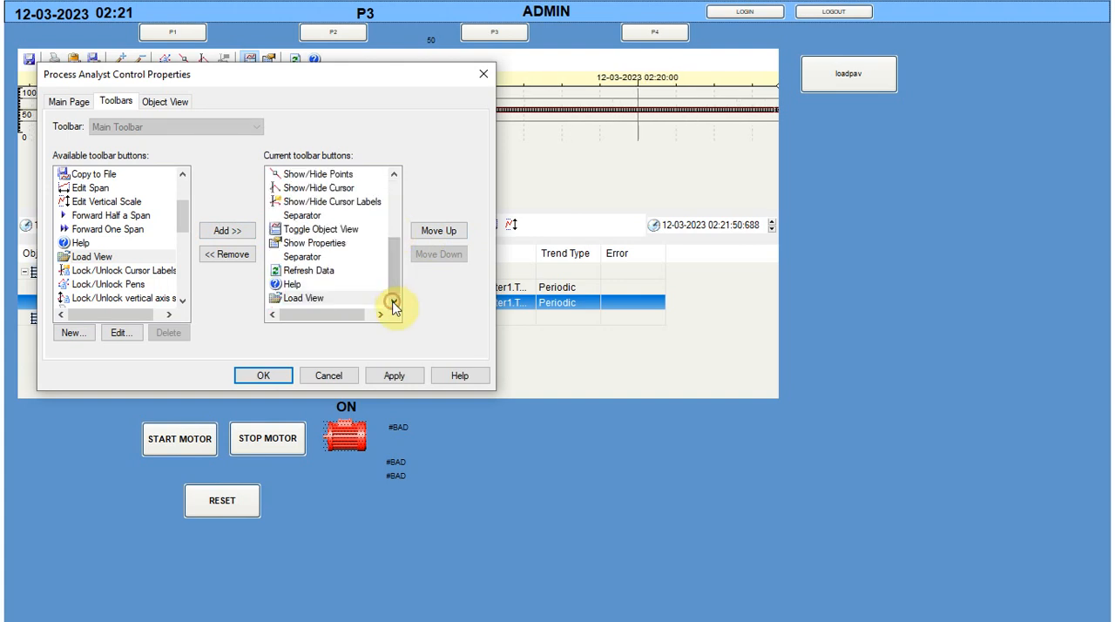
pyautogui.click(438, 232)
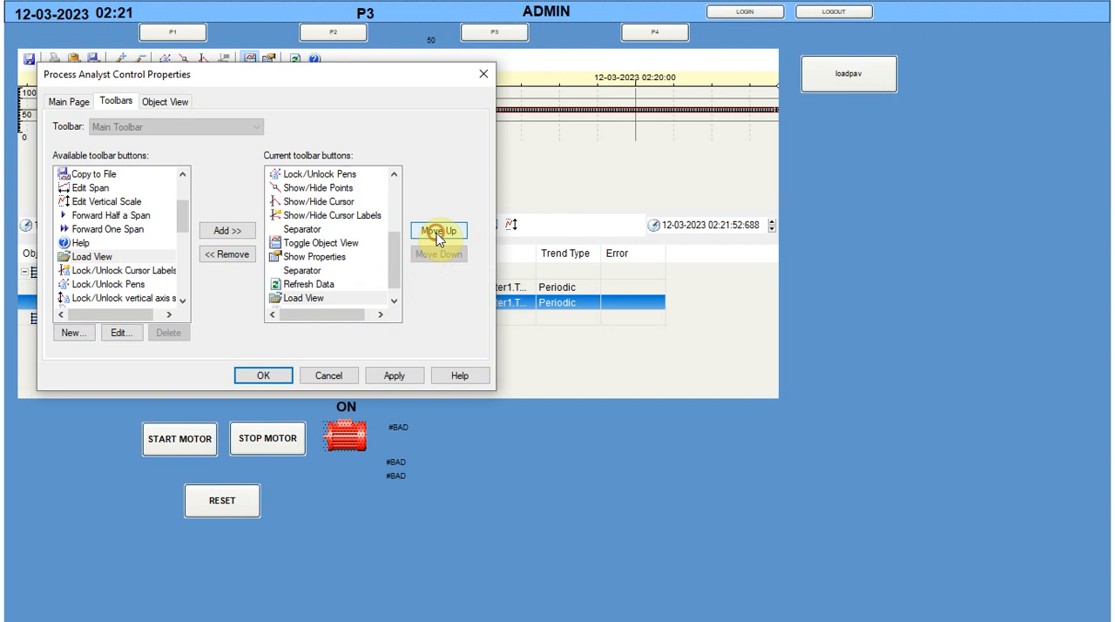
pyautogui.click(438, 231)
pyautogui.click(439, 232)
pyautogui.click(438, 232)
pyautogui.click(438, 237)
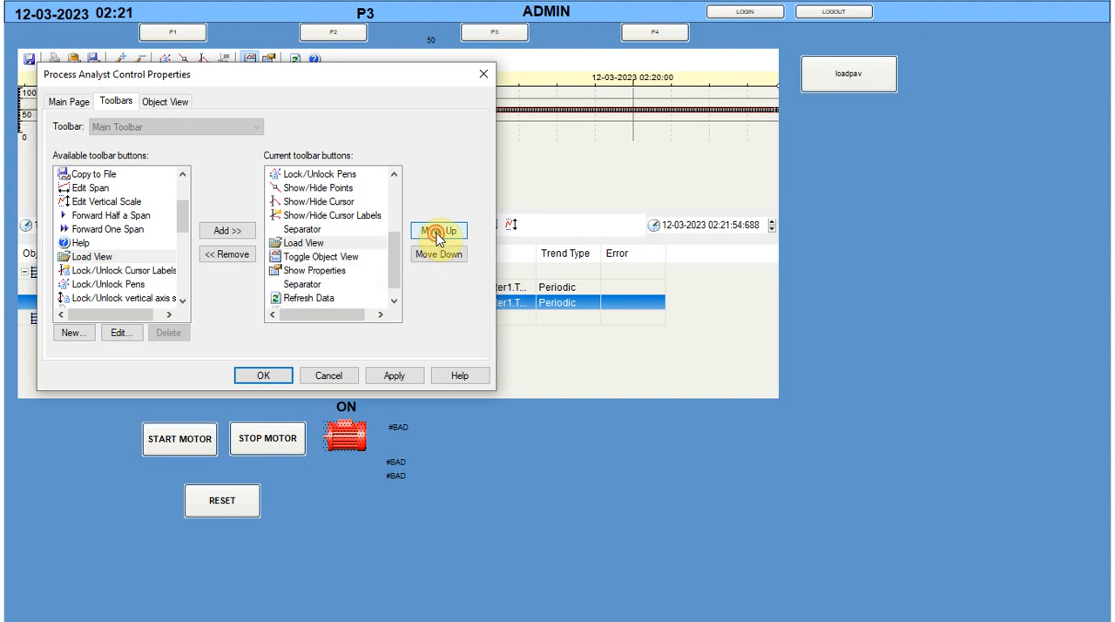
pyautogui.click(438, 237)
pyautogui.click(438, 237)
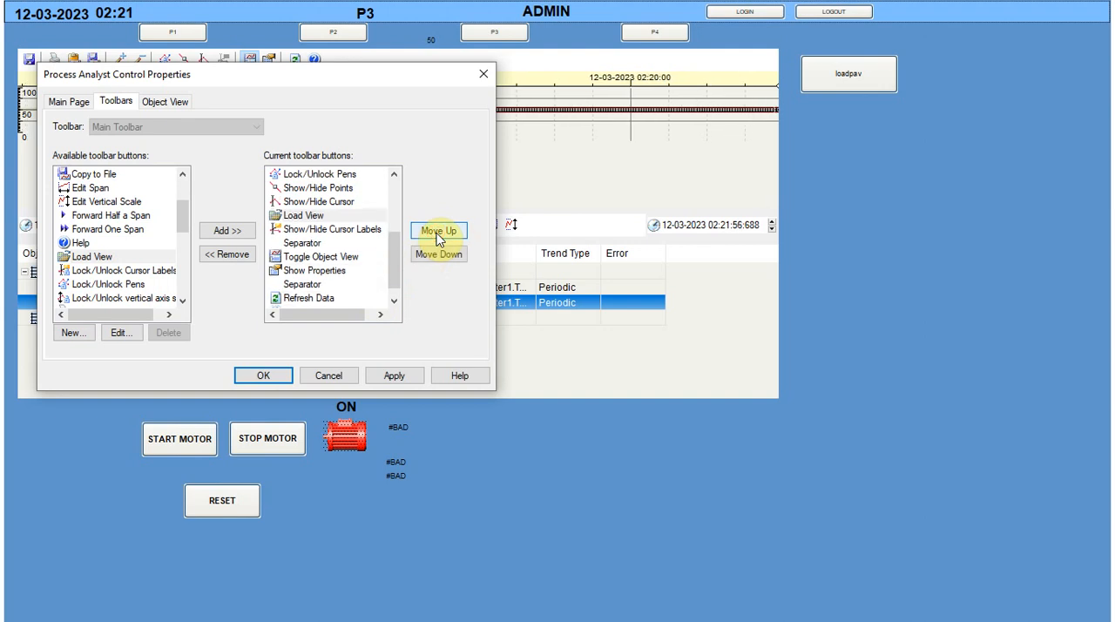
pyautogui.click(393, 376)
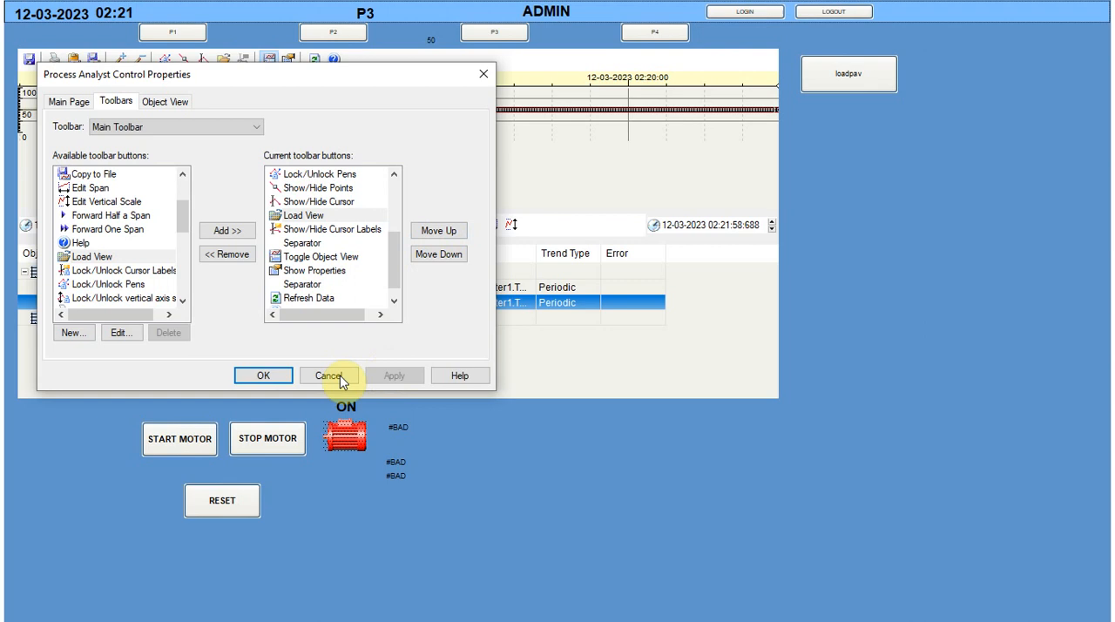
pyautogui.click(263, 380)
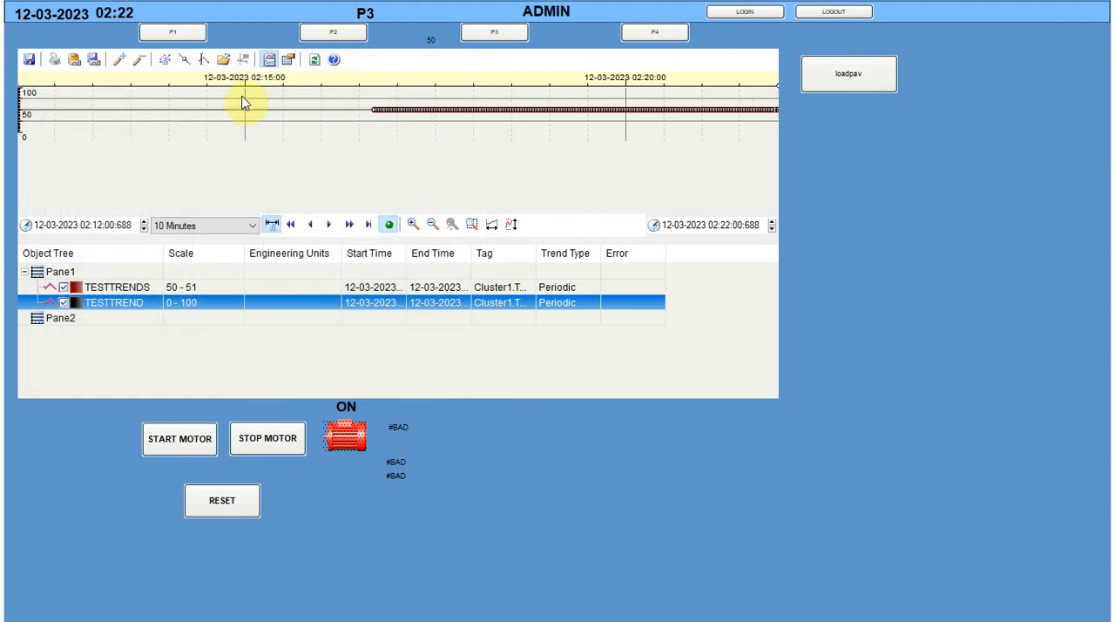
# Test the new Load View command without loading a file, and widen the object view's Tag column to fit the full tag names
pyautogui.click(225, 59)
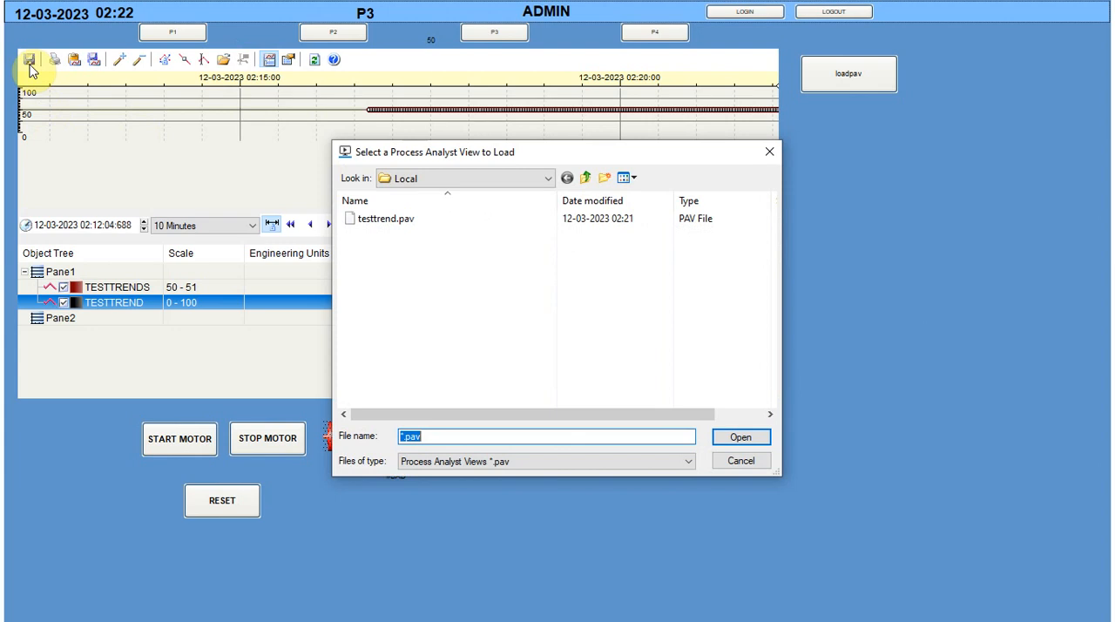
pyautogui.click(736, 462)
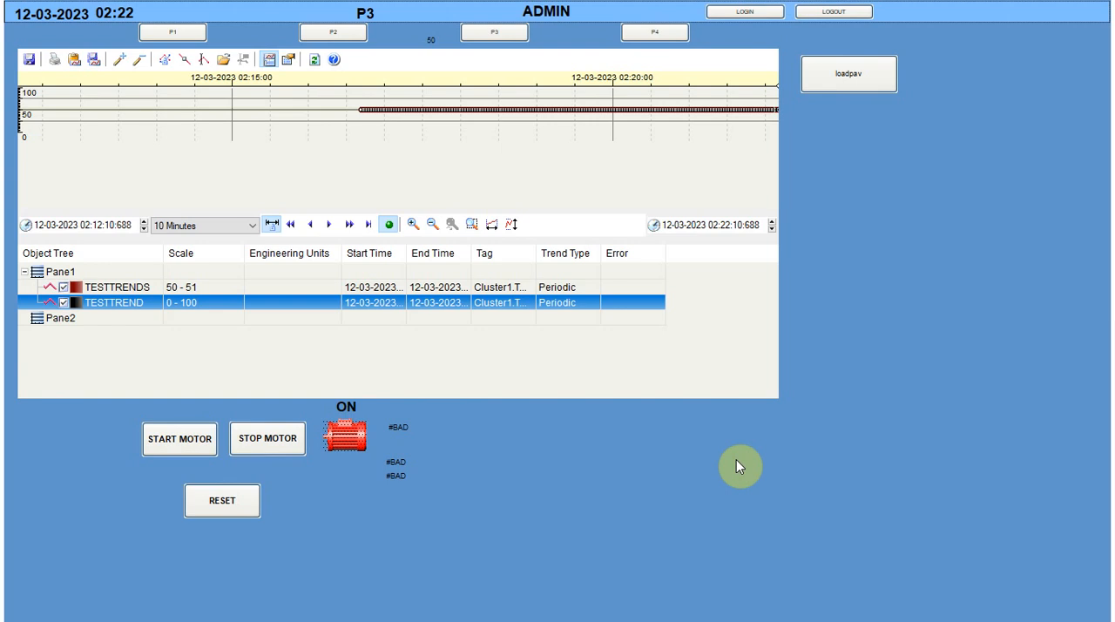
pyautogui.moveTo(536, 252); pyautogui.dragTo(587, 258)
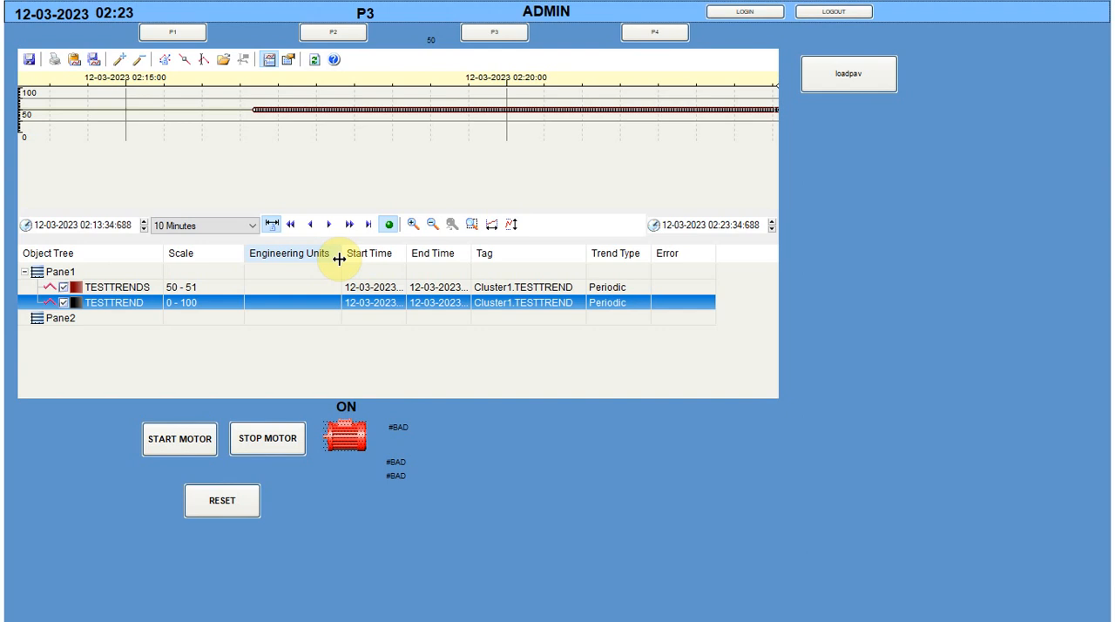
pyautogui.press('super')
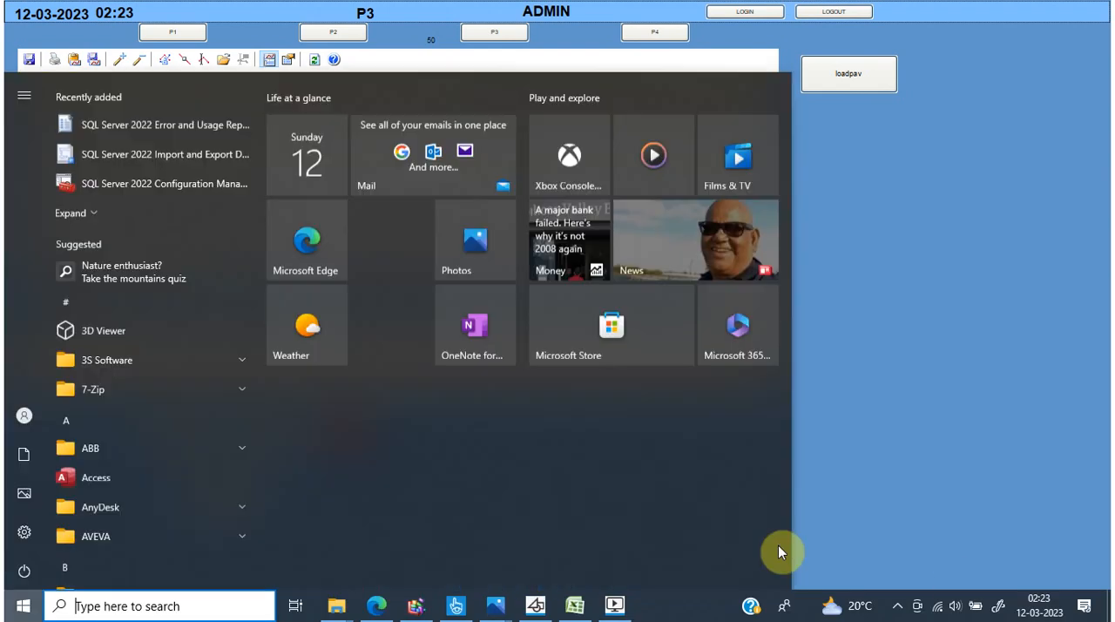
pyautogui.click(898, 609)
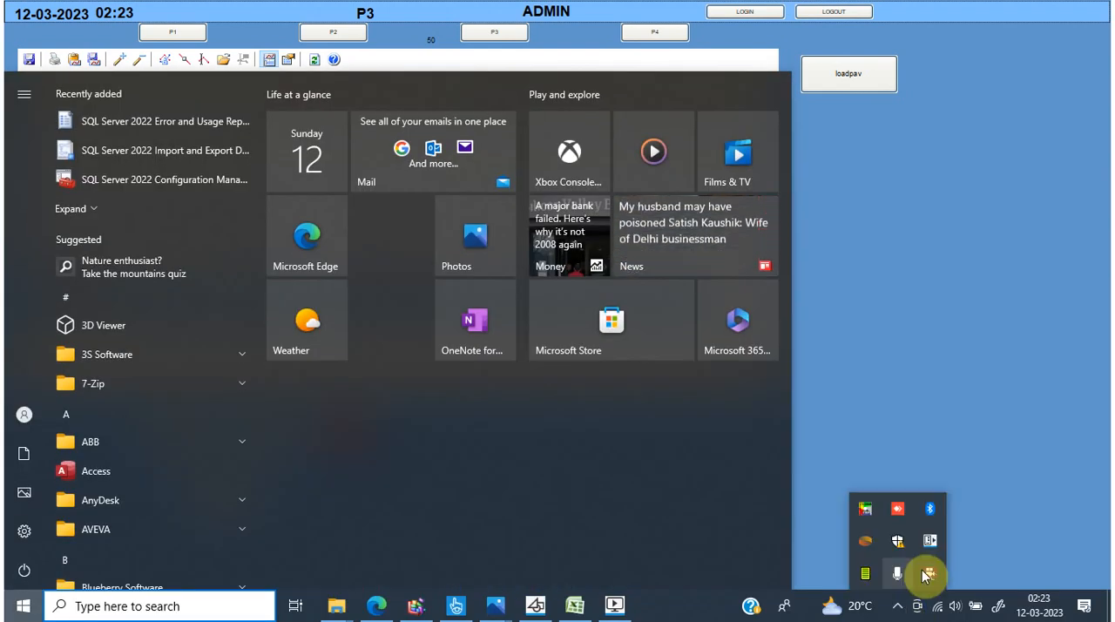
pyautogui.click(930, 575)
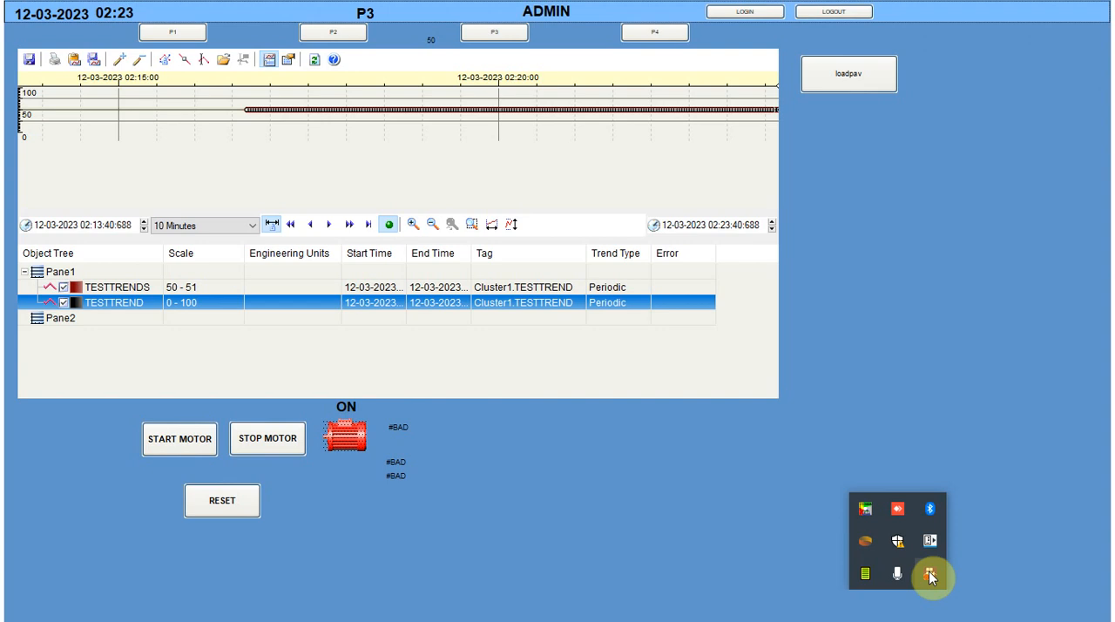
pyautogui.rightClick(929, 573)
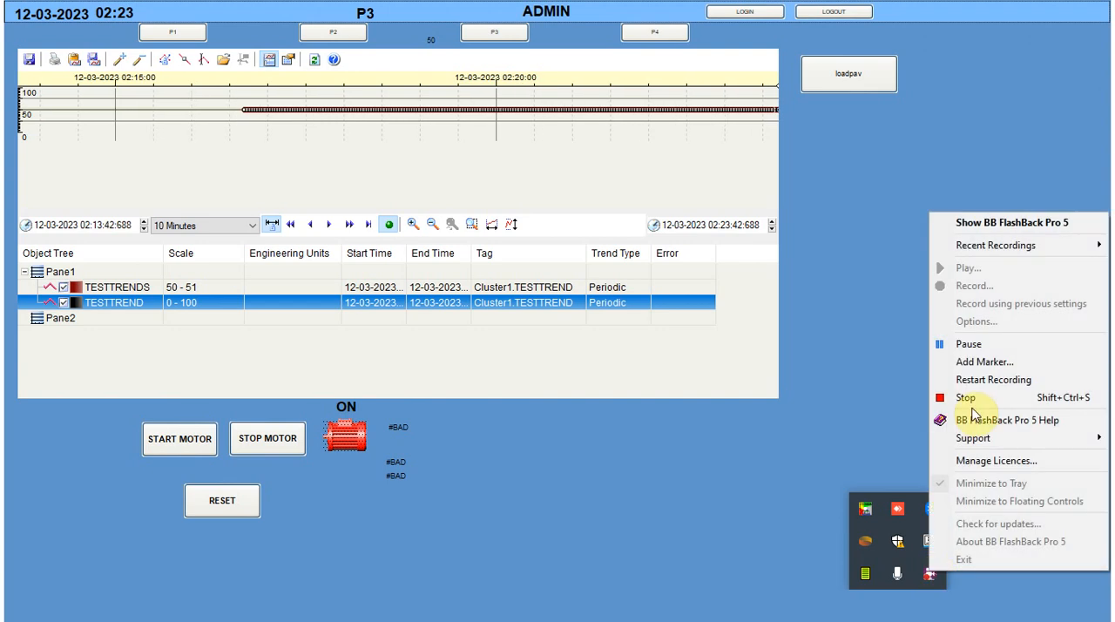